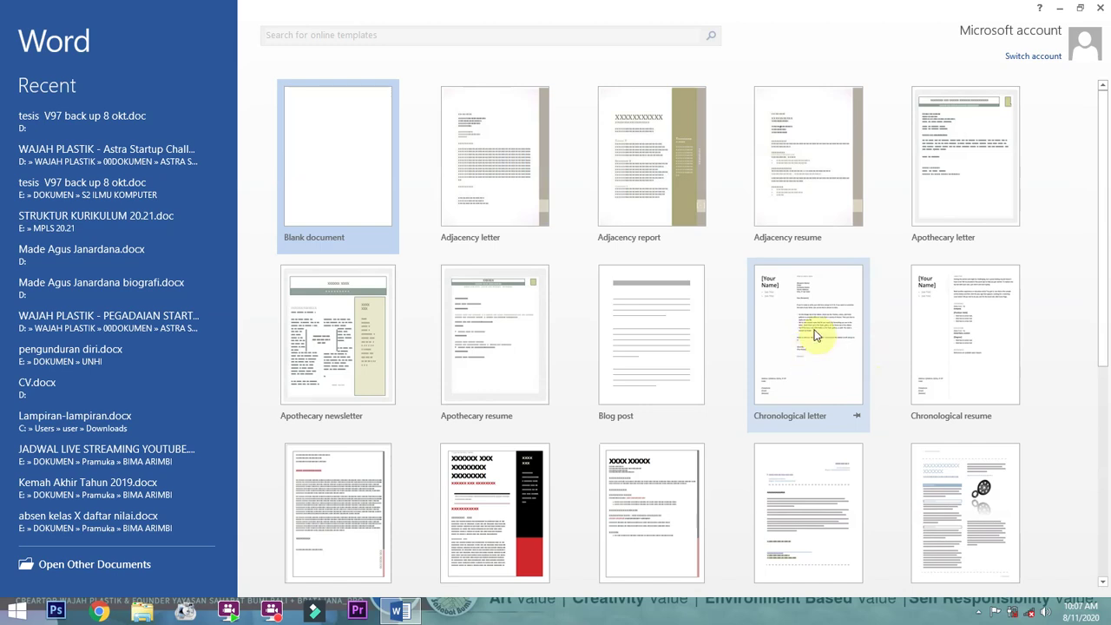
# Create a new blank document
pyautogui.click(323, 158)
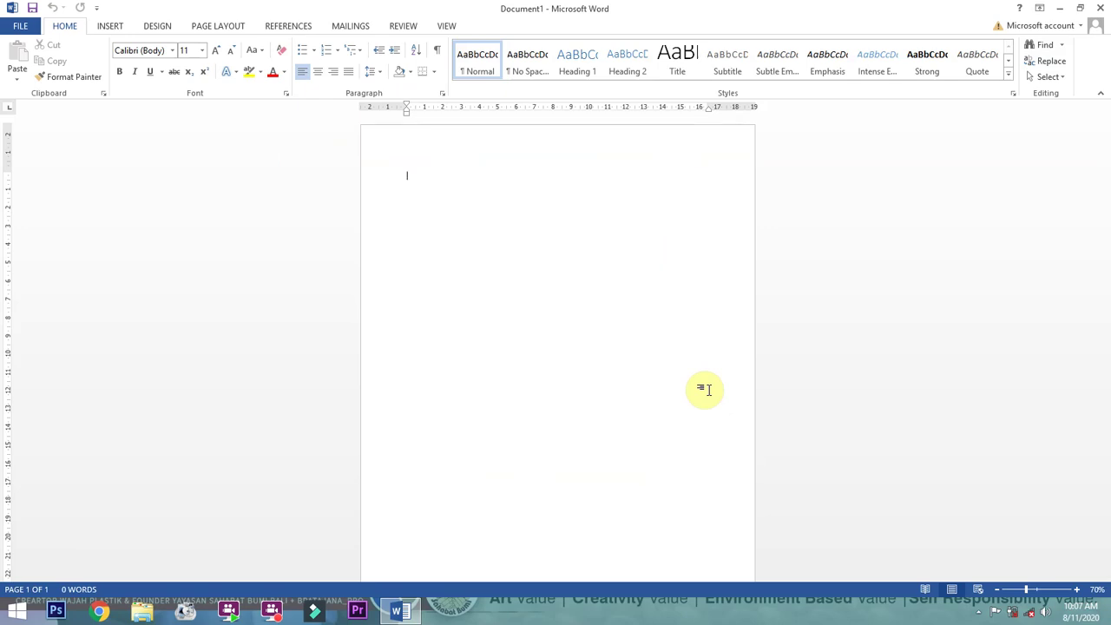
pyautogui.keyDown('ctrl'); pyautogui.scroll(8, 593, 315); pyautogui.keyUp('ctrl')
pyautogui.keyDown('ctrl'); pyautogui.scroll(-7, 519, 287); pyautogui.keyUp('ctrl')
pyautogui.keyDown('ctrl'); pyautogui.scroll(-1, 519, 289); pyautogui.keyUp('ctrl')
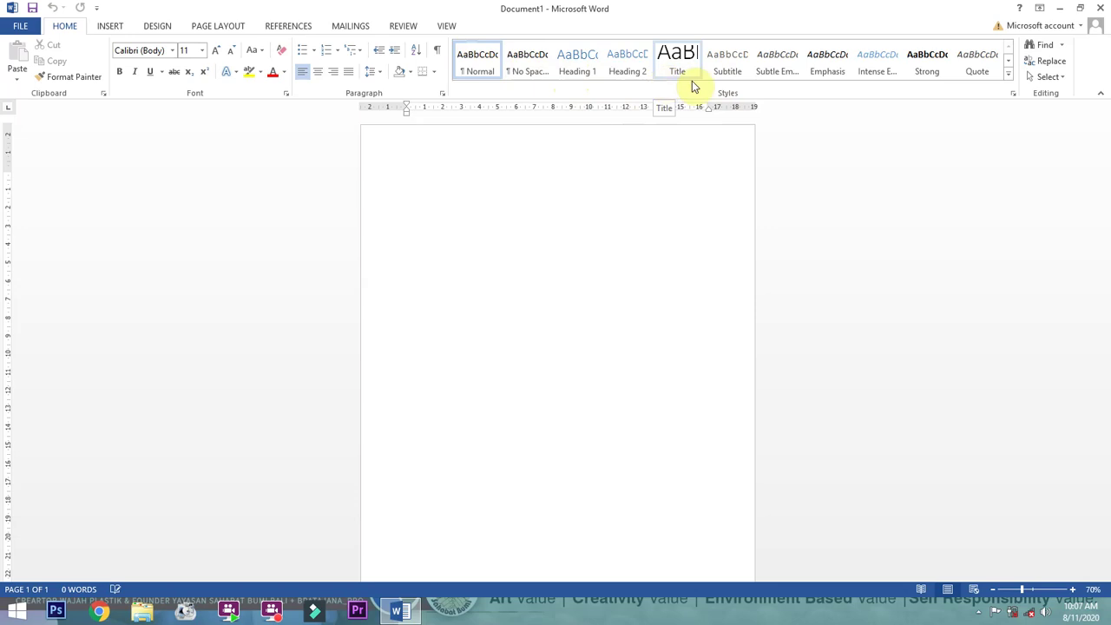
pyautogui.click(112, 26)
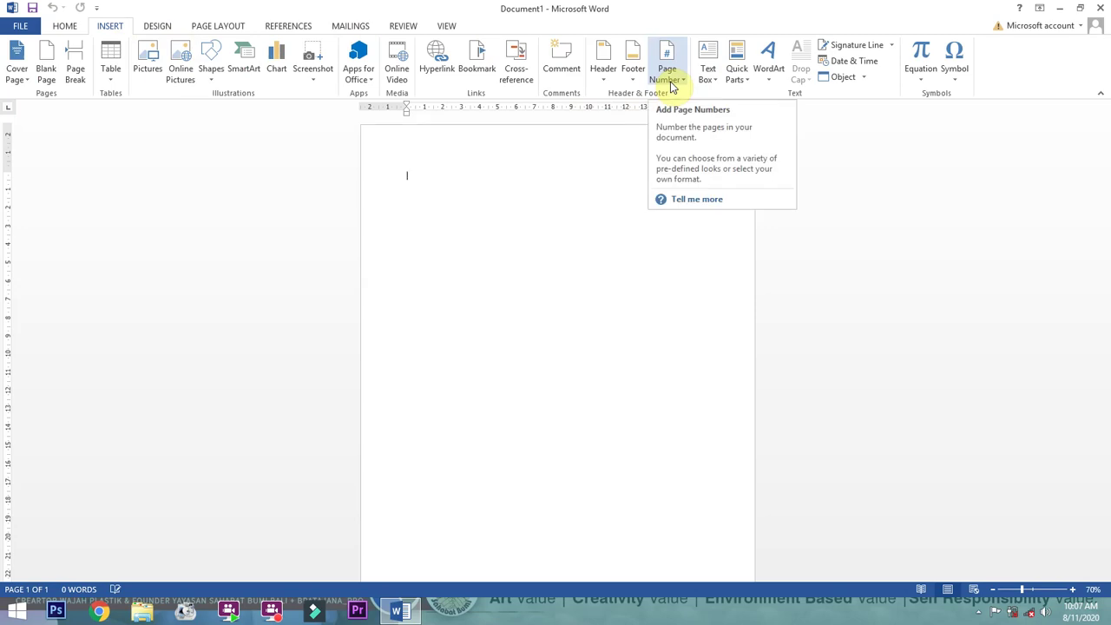
pyautogui.click(220, 28)
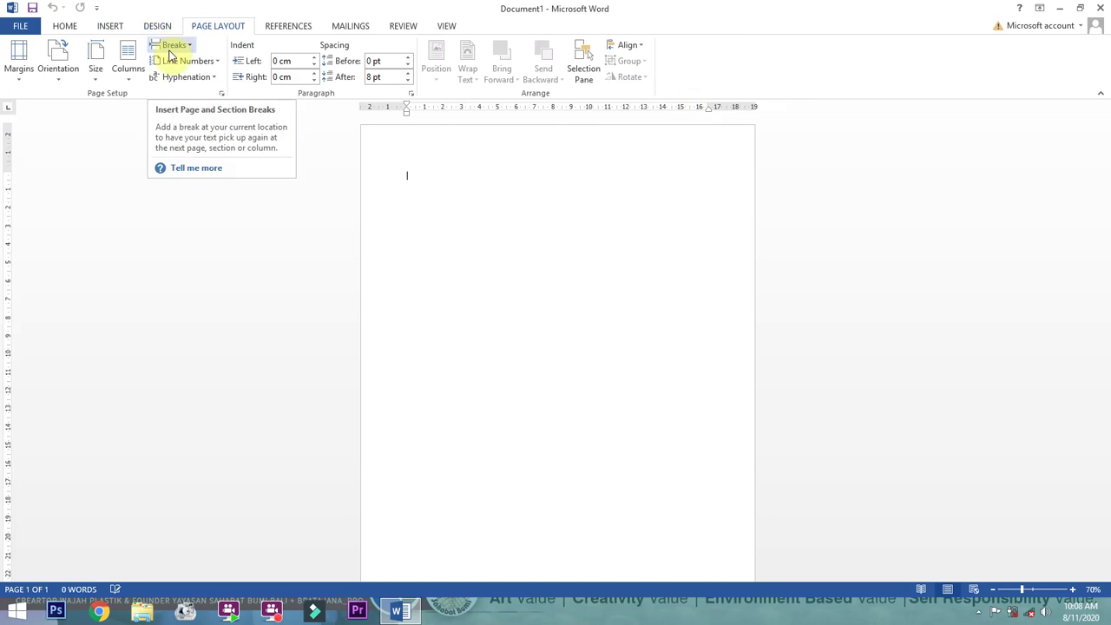
pyautogui.click(292, 27)
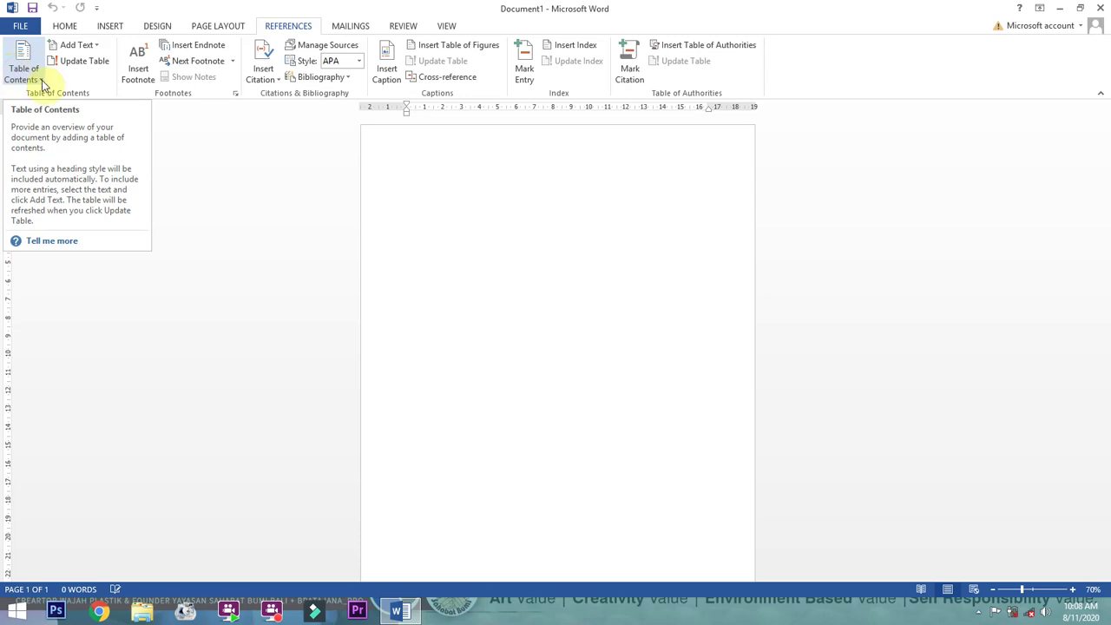
pyautogui.click(66, 26)
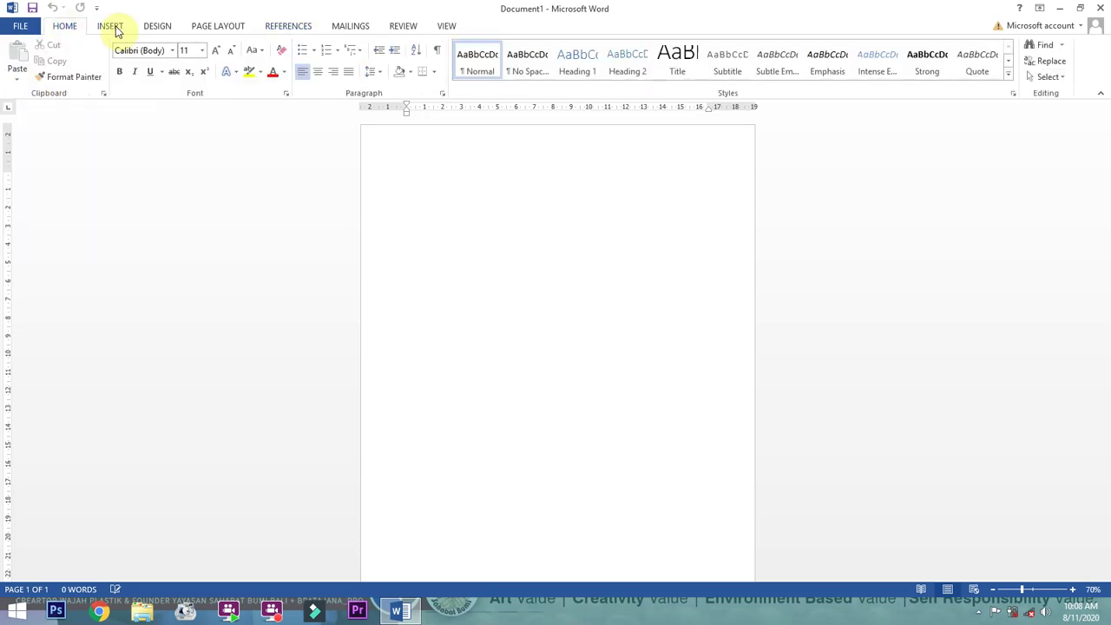
pyautogui.click(111, 28)
pyautogui.click(219, 26)
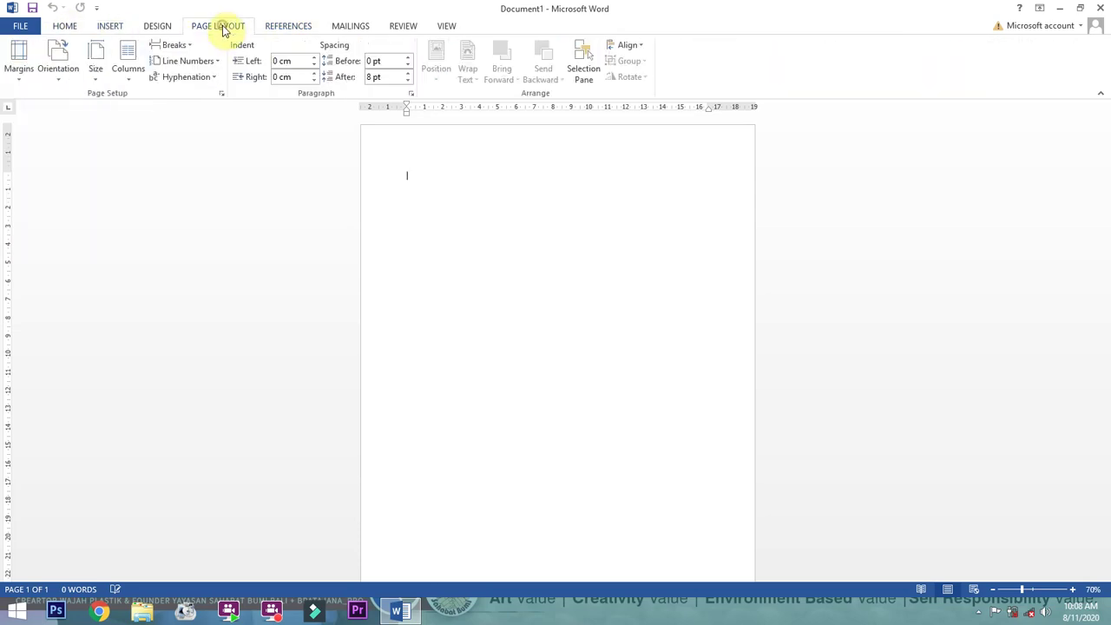
pyautogui.click(269, 28)
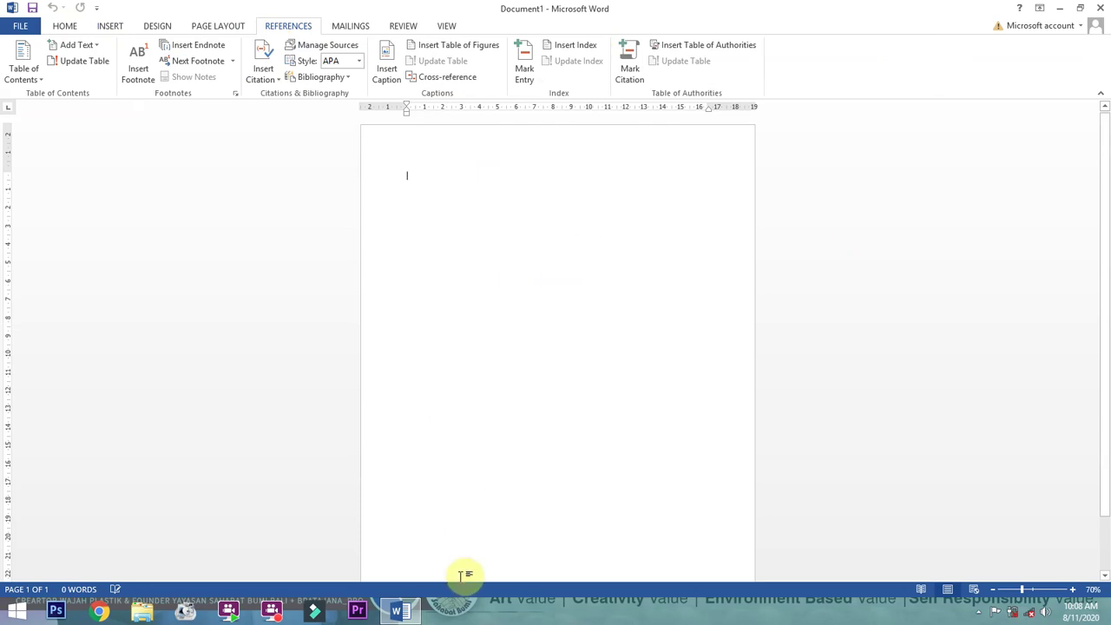
# Open "tesis V97 back up 8 okt.doc" from Local Disk (D:) and resume at its DAFTAR ISI page
pyautogui.click(142, 611)
pyautogui.doubleClick(426, 271)
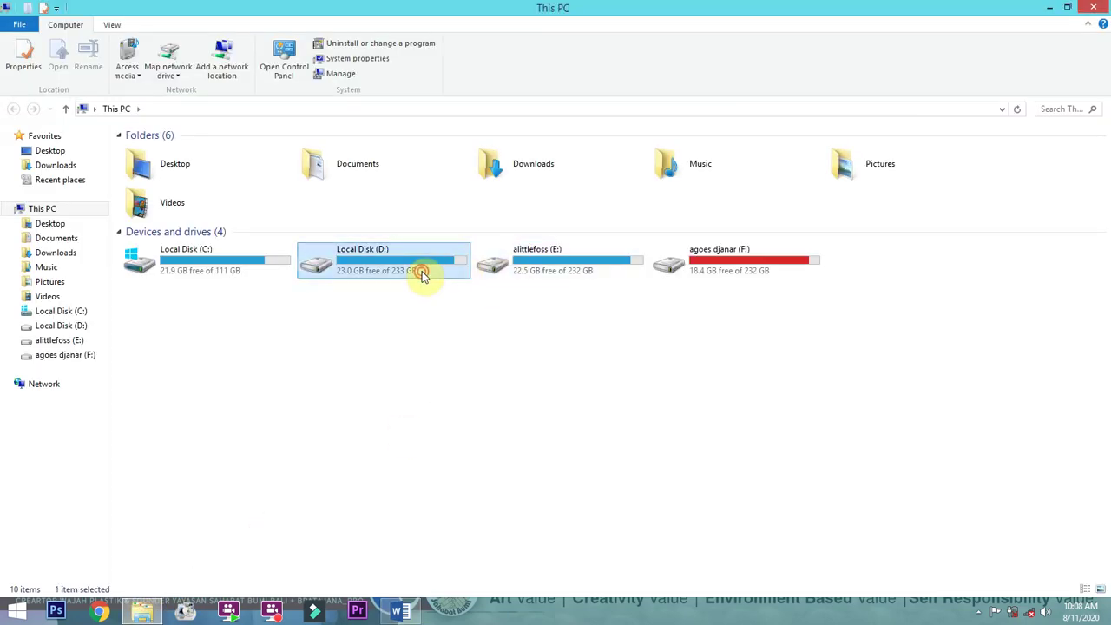
pyautogui.scroll(-5, 738, 425)
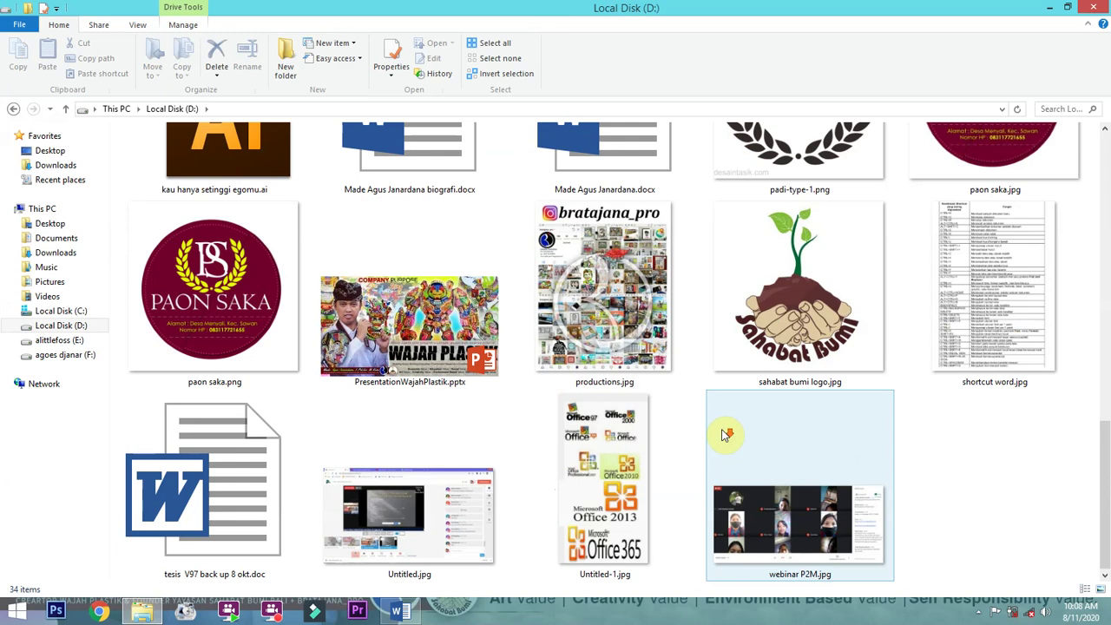
pyautogui.doubleClick(231, 518)
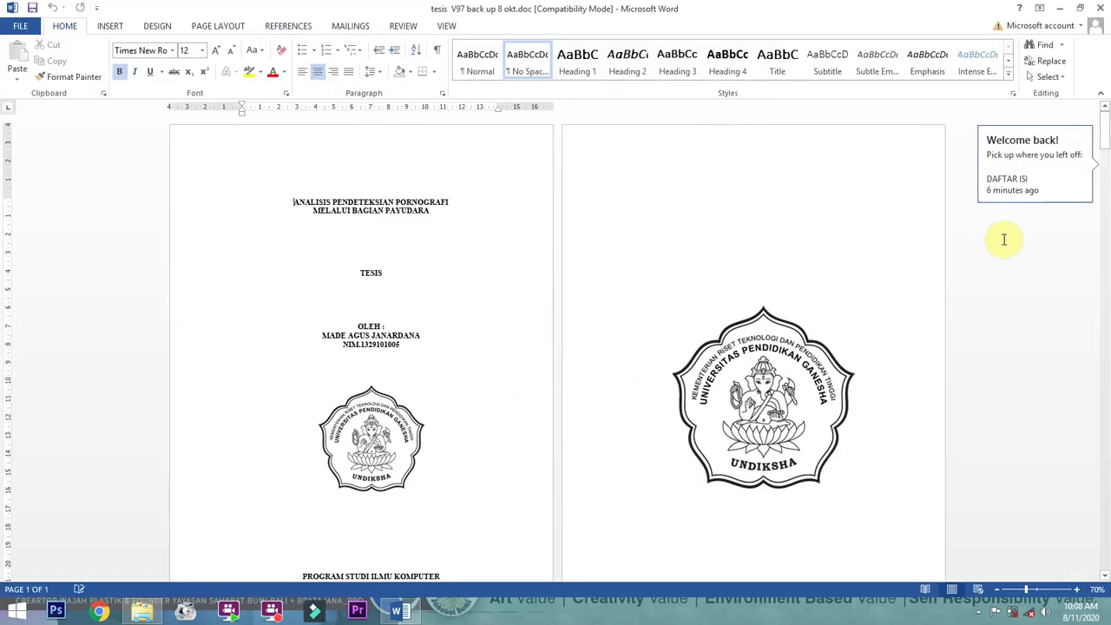
pyautogui.click(1059, 184)
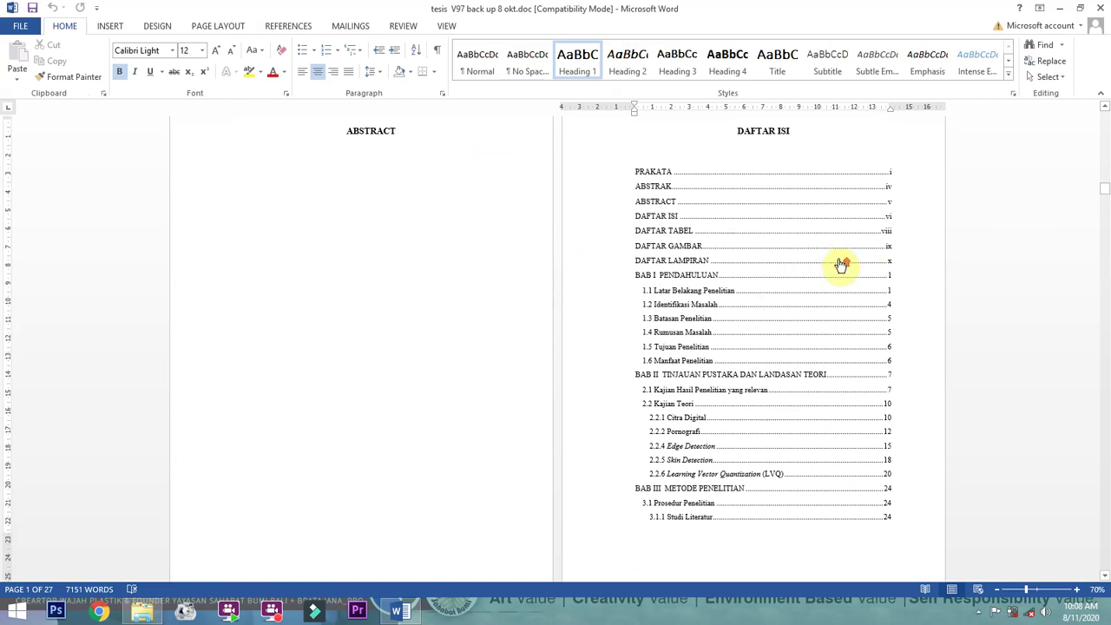
# Examine the thesis's DAFTAR ISI, including its entry levels, dot leaders and page numbering across both pages
pyautogui.keyDown('ctrl'); pyautogui.scroll(5, 840, 259); pyautogui.keyUp('ctrl')
pyautogui.keyDown('ctrl'); pyautogui.scroll(3, 839, 258); pyautogui.keyUp('ctrl')
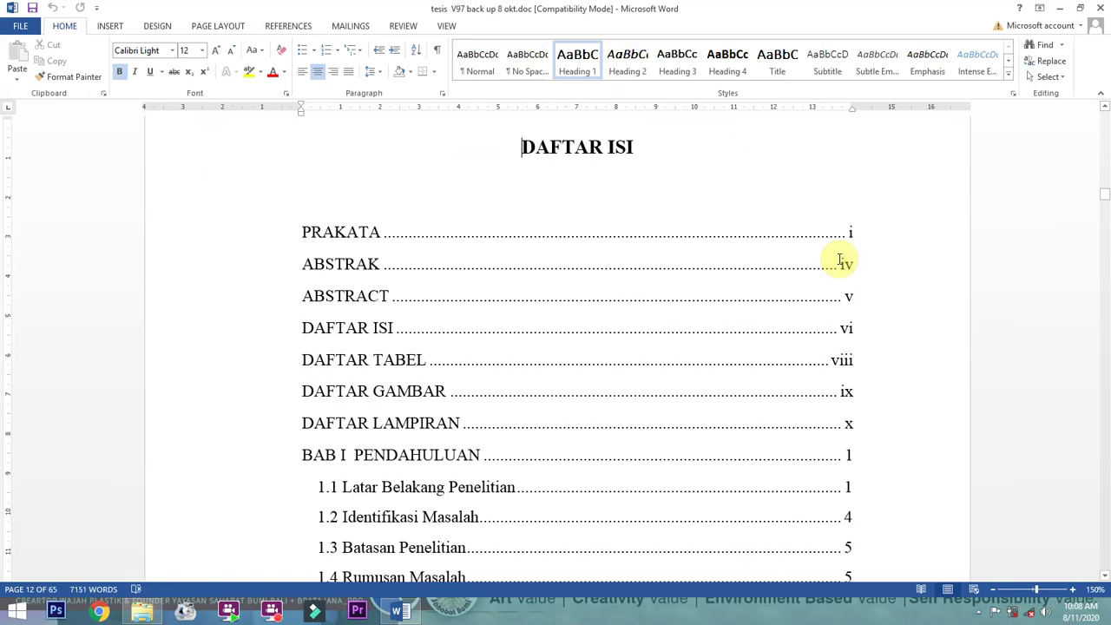
pyautogui.scroll(-8, 657, 293)
pyautogui.scroll(-15, 550, 303)
pyautogui.scroll(-1, 803, 328)
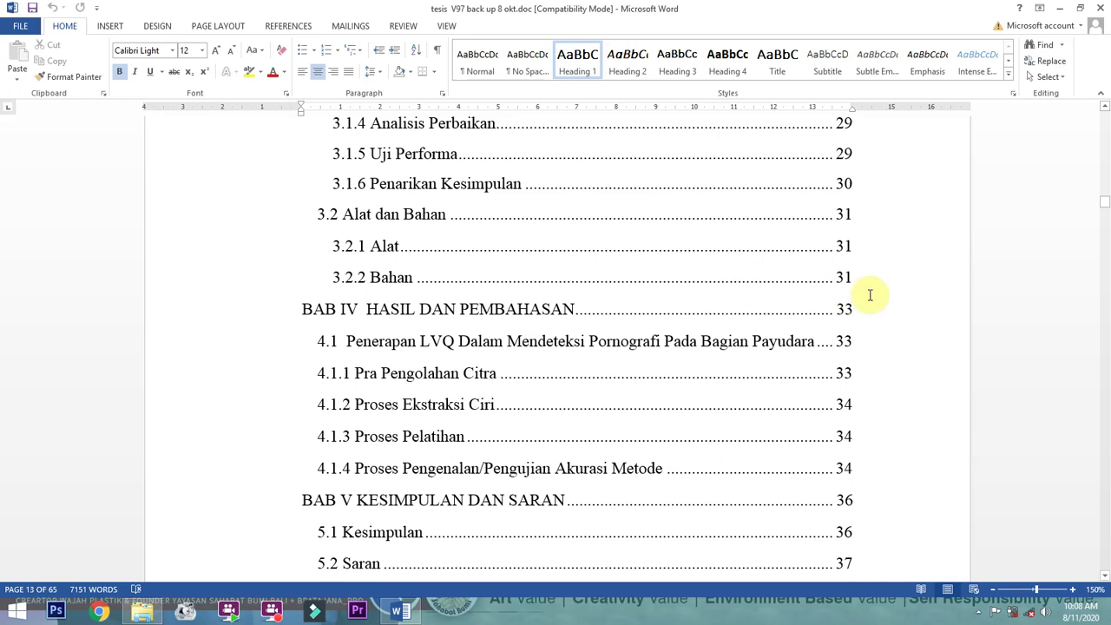
pyautogui.scroll(-1, 577, 460)
pyautogui.scroll(10, 577, 459)
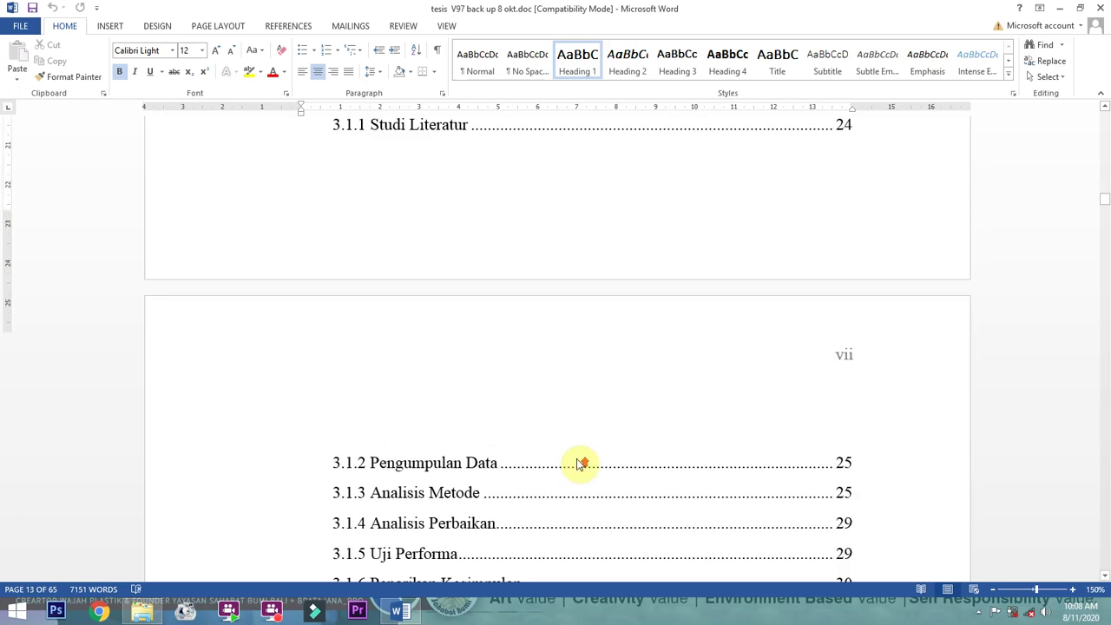
pyautogui.scroll(10, 578, 459)
pyautogui.scroll(-5, 580, 460)
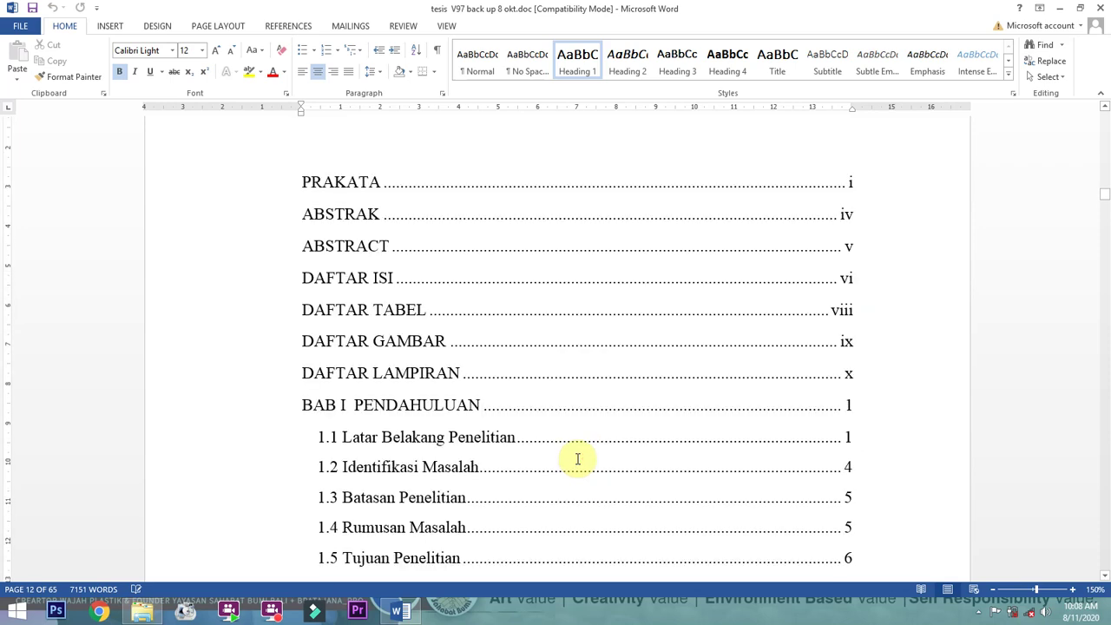
pyautogui.scroll(3, 577, 459)
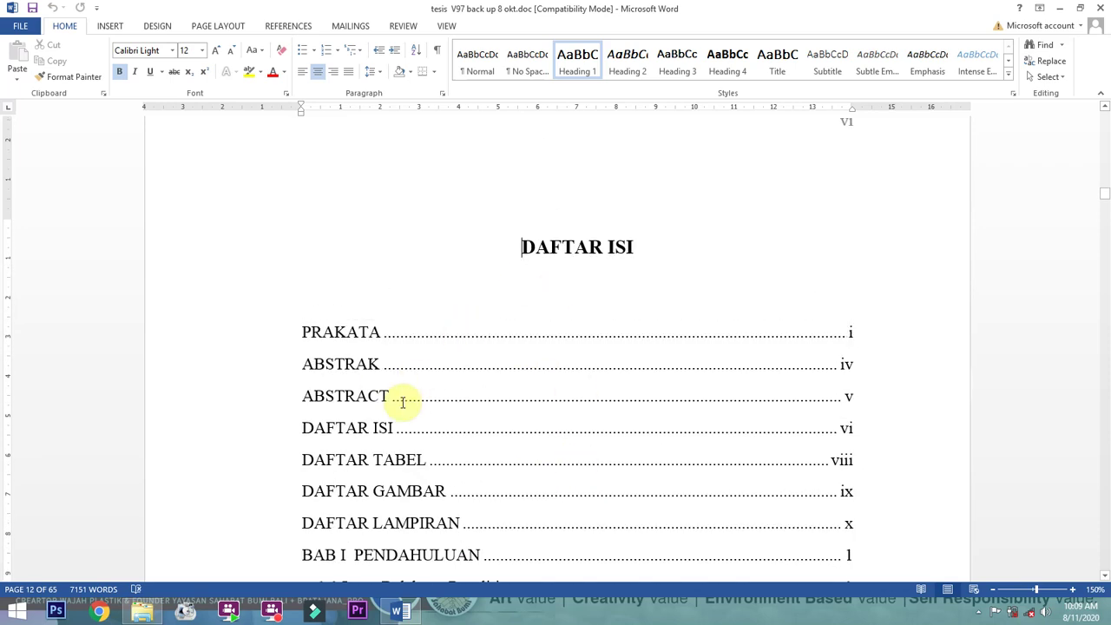
pyautogui.scroll(-1, 388, 417)
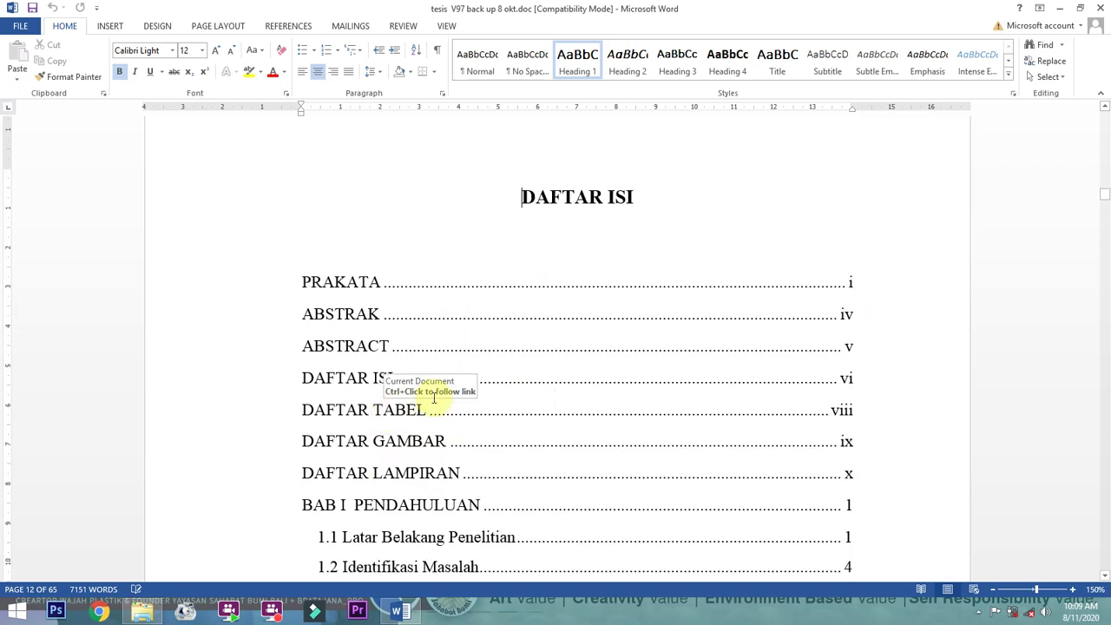
# Create another blank document while keeping the thesis open
pyautogui.click(398, 613)
pyautogui.click(399, 613)
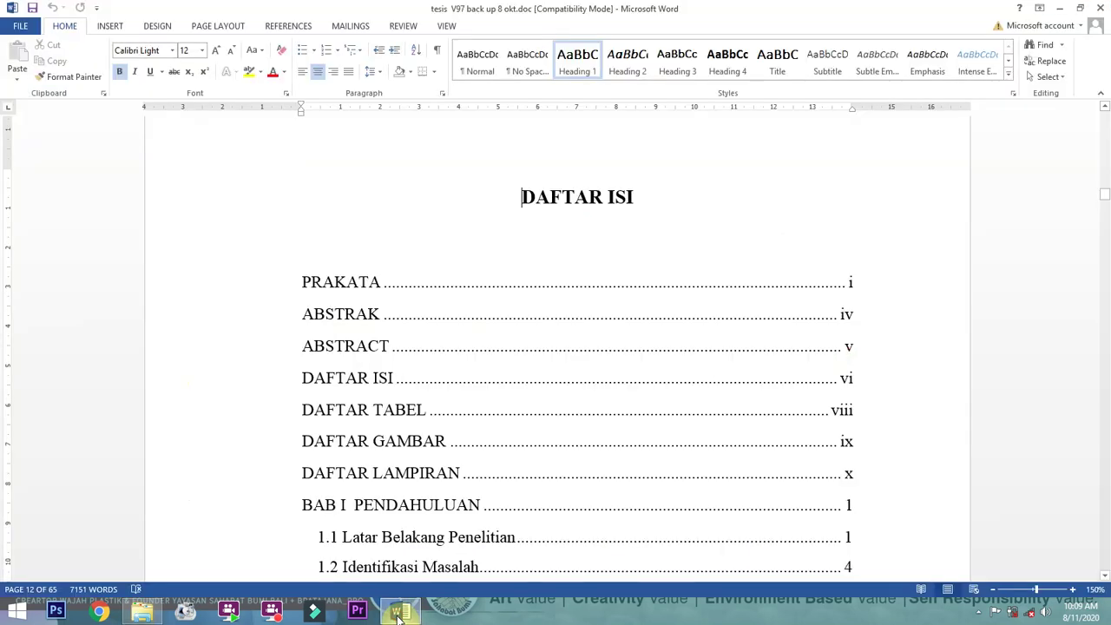
pyautogui.click(22, 26)
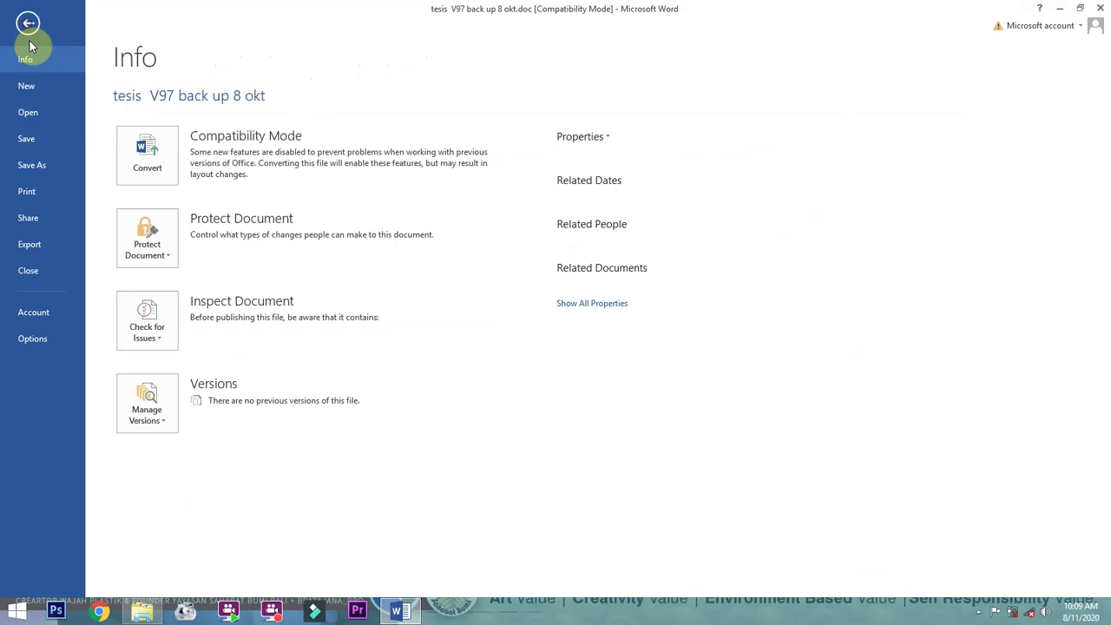
pyautogui.click(28, 86)
pyautogui.click(223, 204)
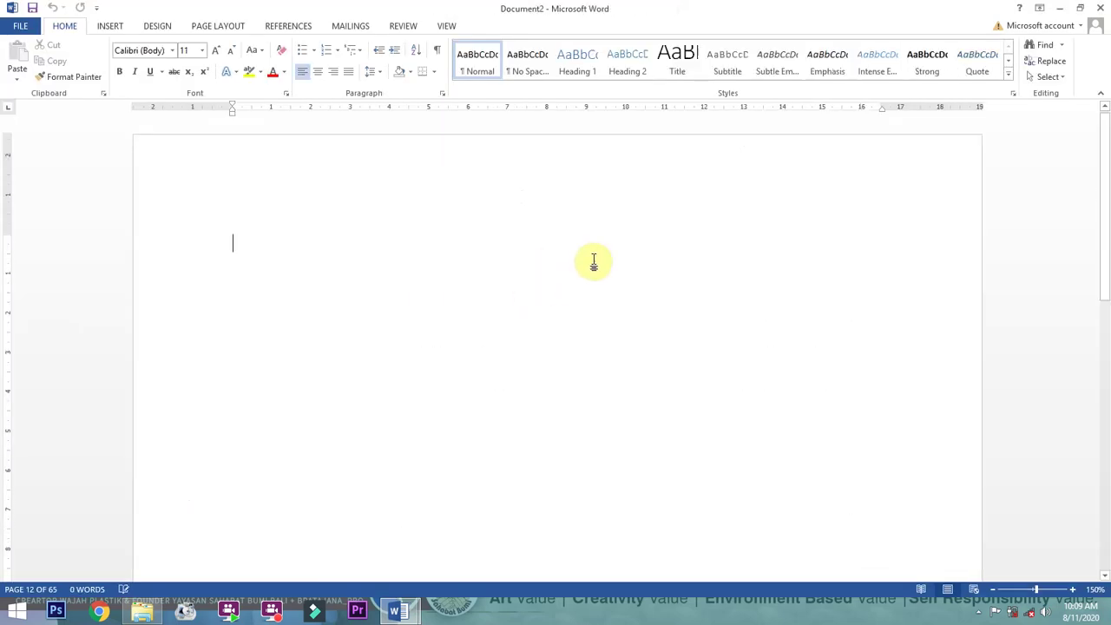
# Format the empty first line as Times New Roman, 12 pt, bold and centred
pyautogui.click(271, 260)
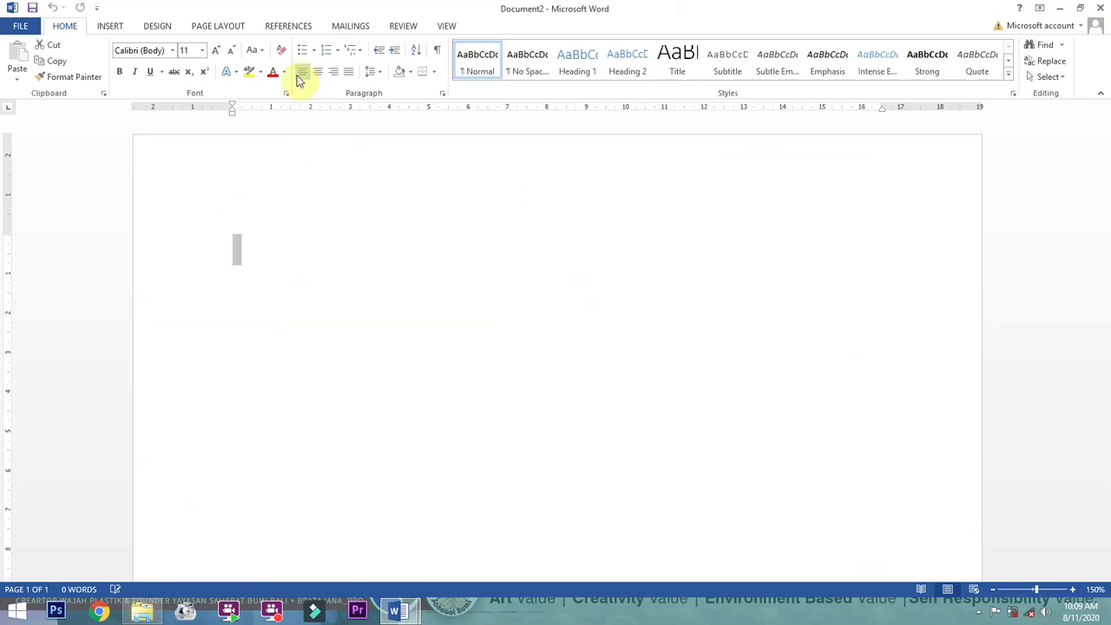
pyautogui.click(149, 49)
pyautogui.write('ti')
pyautogui.press('Return')
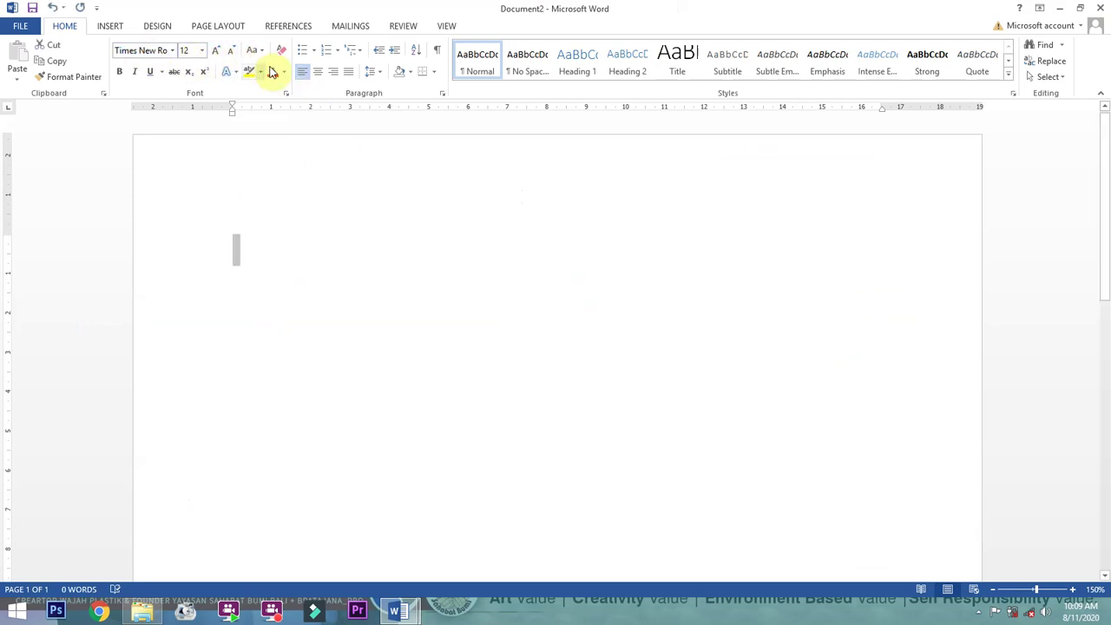
pyautogui.click(319, 74)
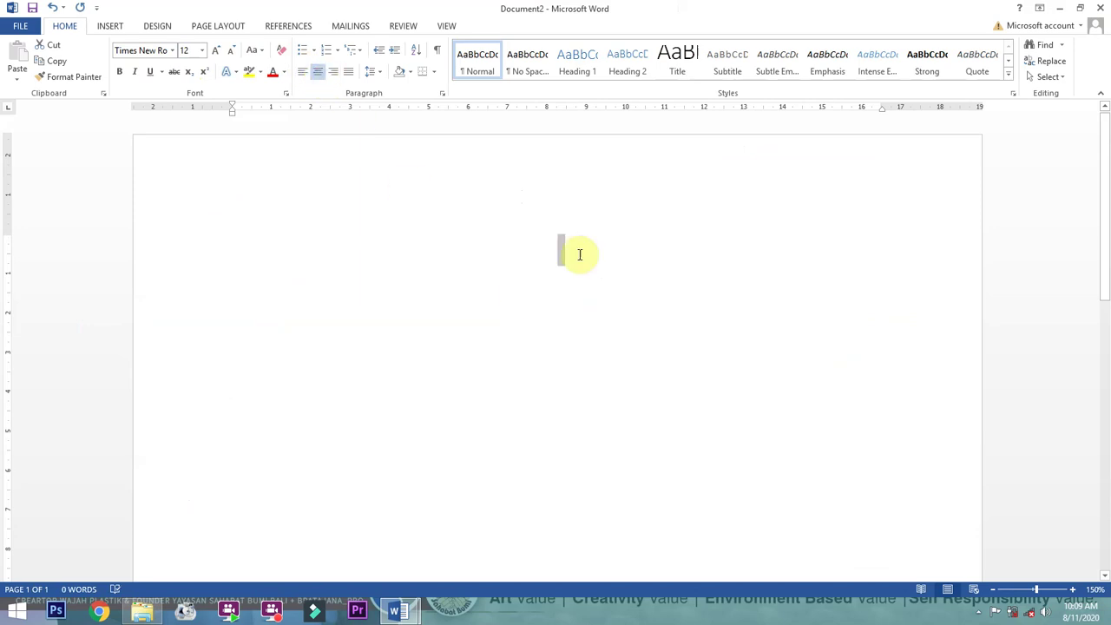
pyautogui.click(120, 71)
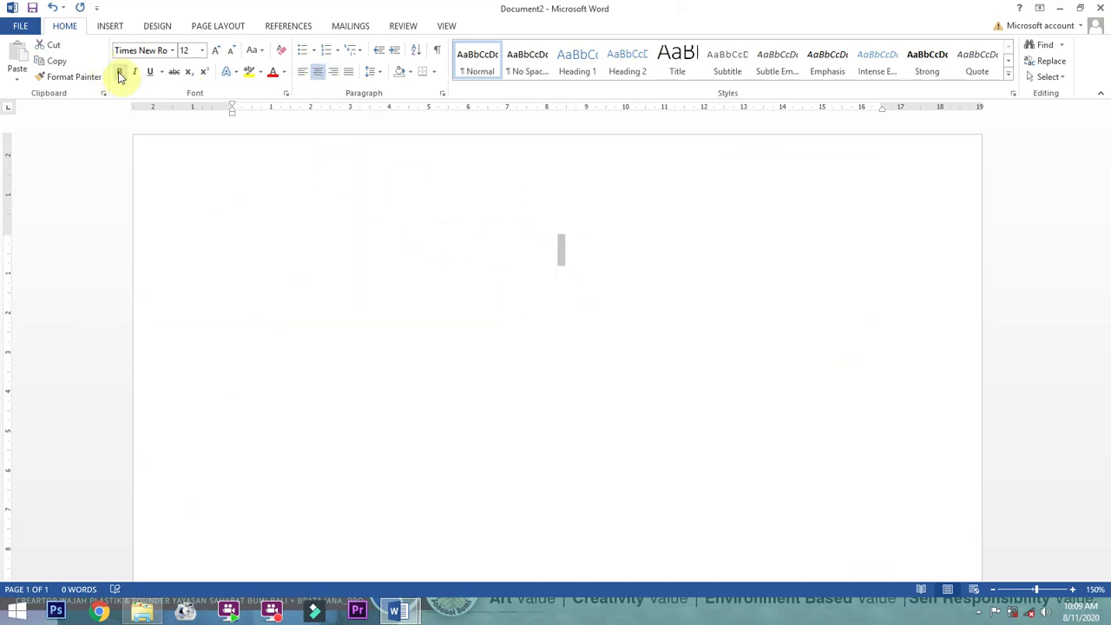
# Enter the heading "Kata Pengantar" on the first line of the new document after a glance at the thesis
pyautogui.moveTo(399, 610)
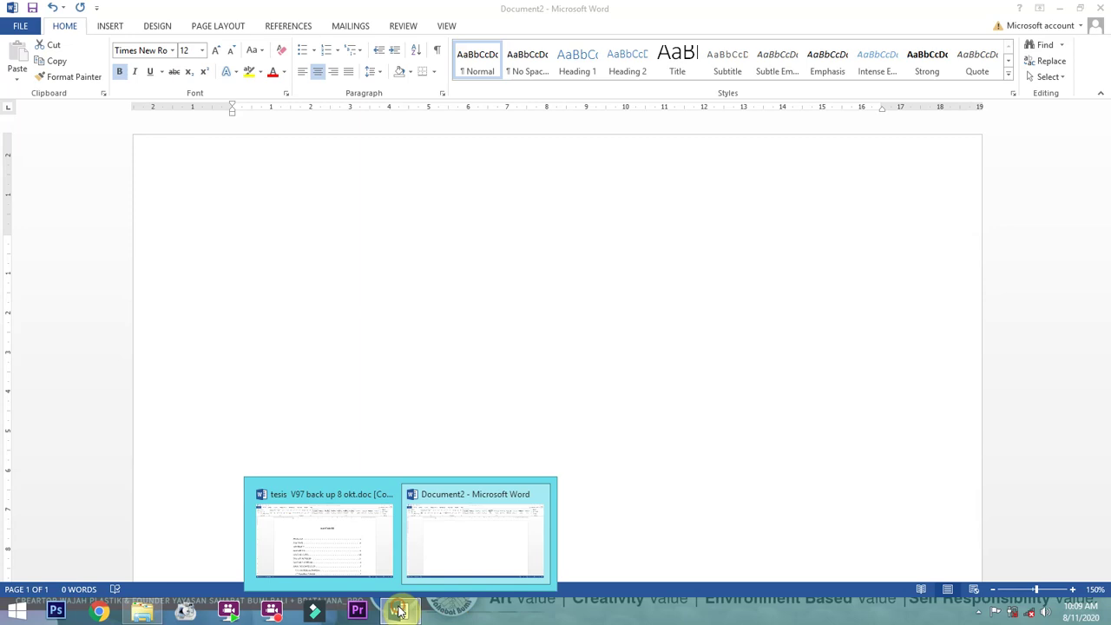
pyautogui.click(350, 547)
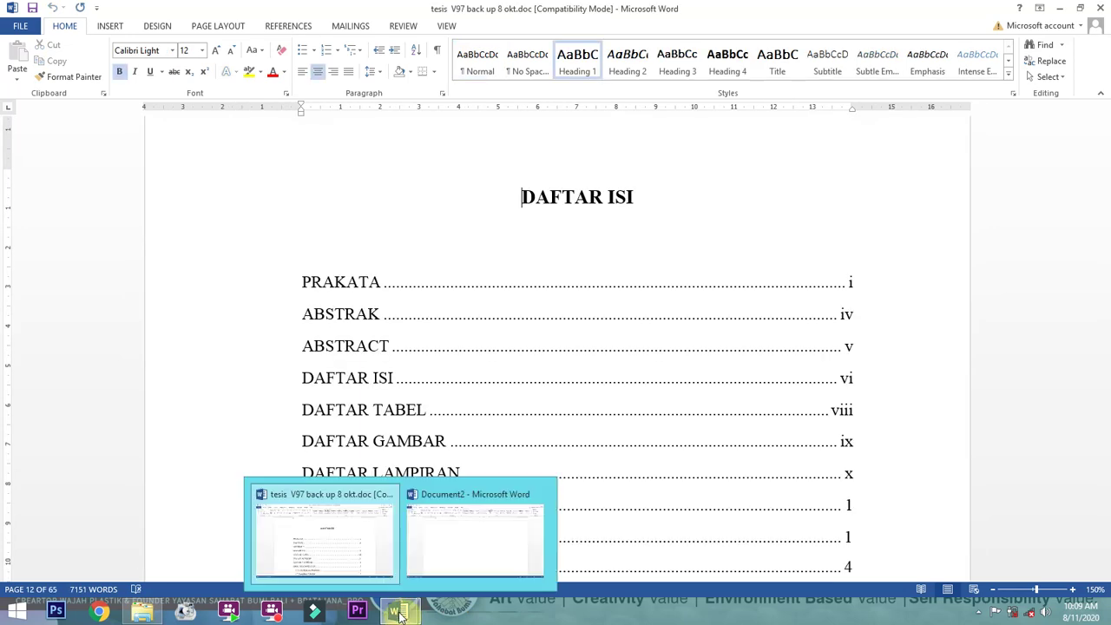
pyautogui.click(447, 529)
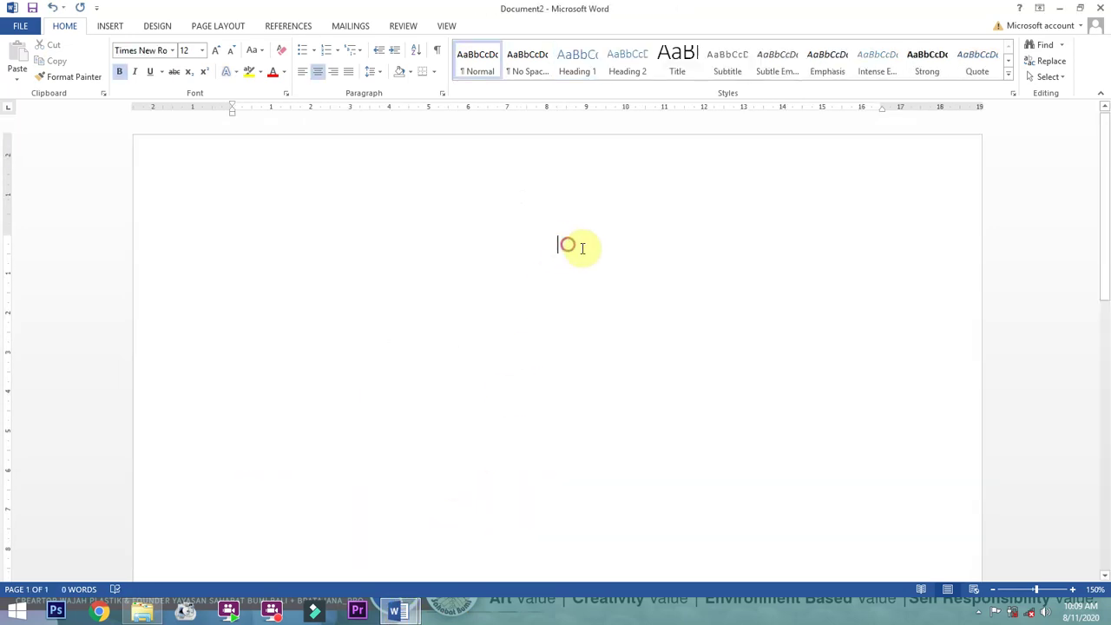
pyautogui.write('kAT')
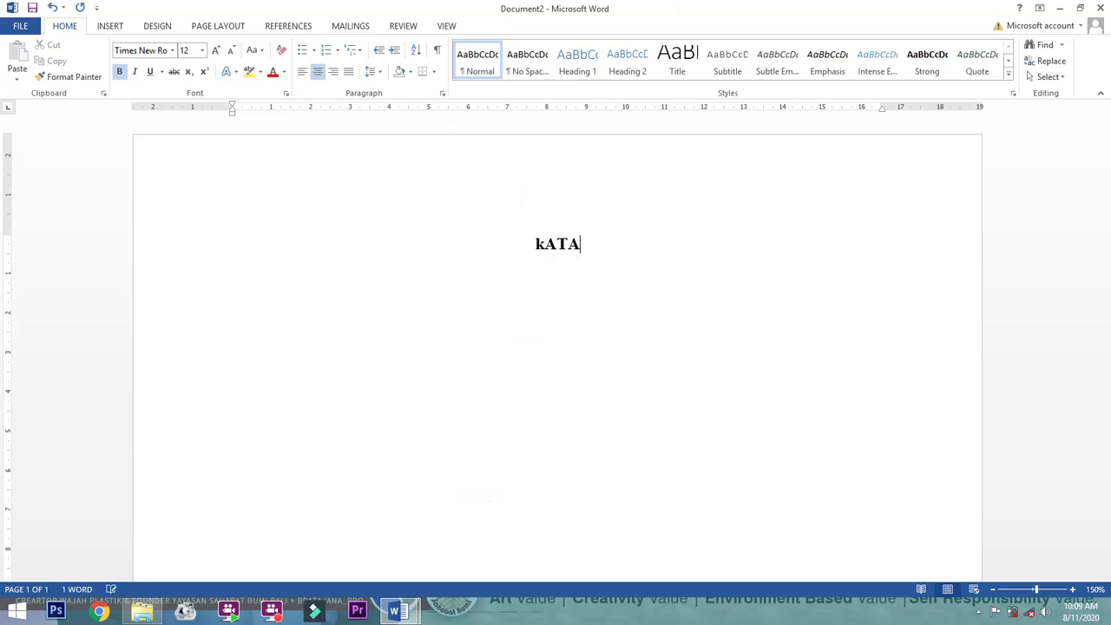
pyautogui.write('a Pengantar')
pyautogui.click(560, 252)
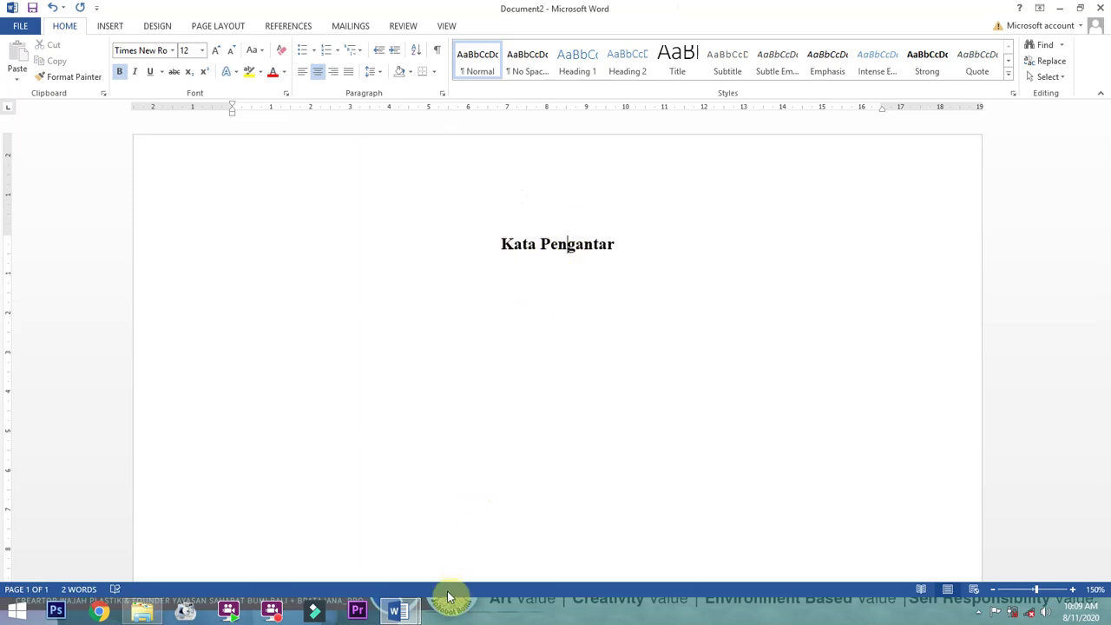
# Switch to the thesis document and examine the order of front-matter, chapter and subchapter entries in its DAFTAR ISI
pyautogui.moveTo(399, 607)
pyautogui.click(342, 550)
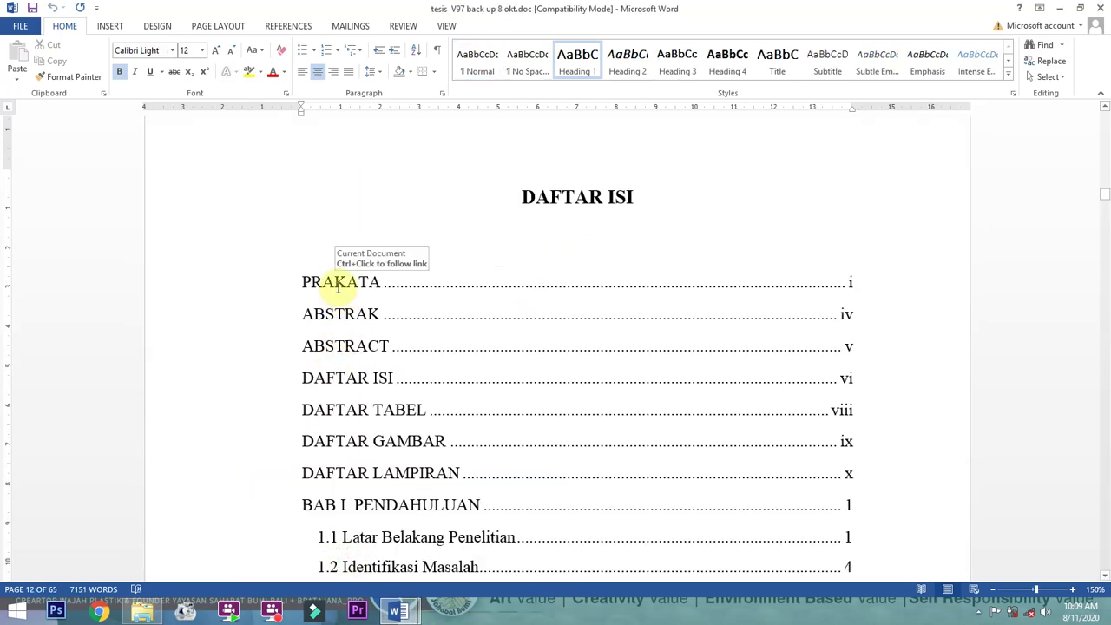
pyautogui.scroll(-1, 348, 260)
pyautogui.scroll(-2, 310, 328)
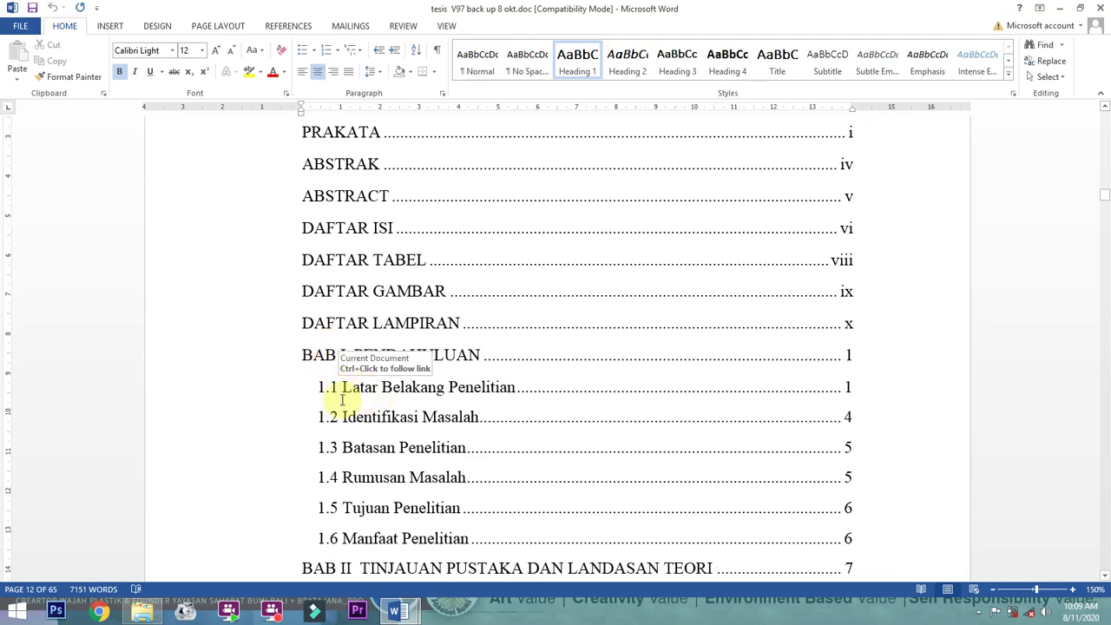
pyautogui.scroll(-3, 371, 434)
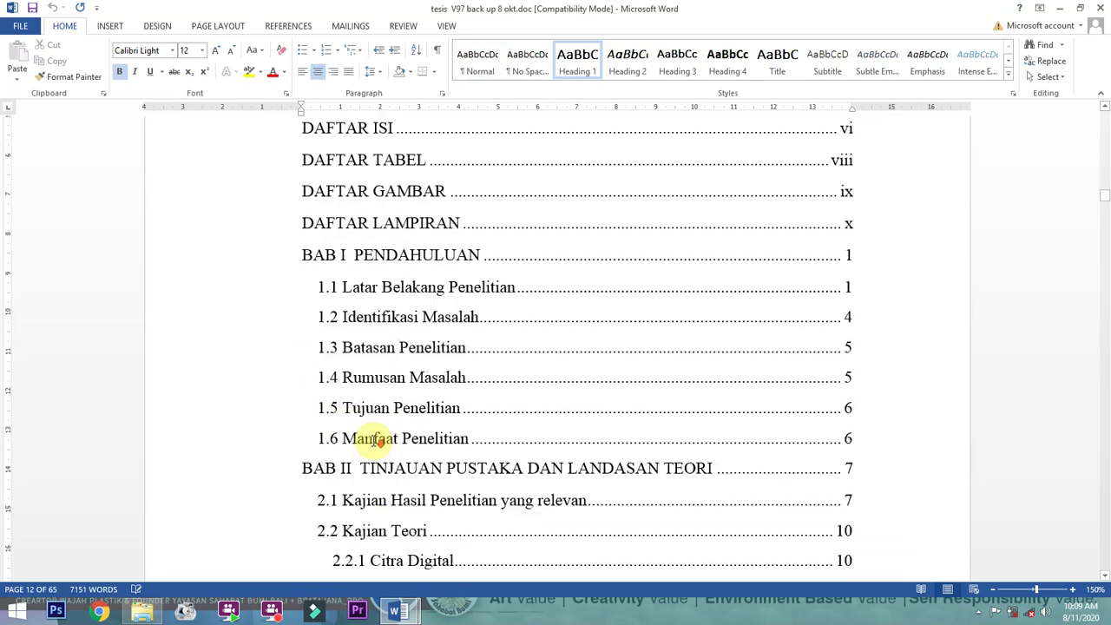
pyautogui.scroll(3, 372, 439)
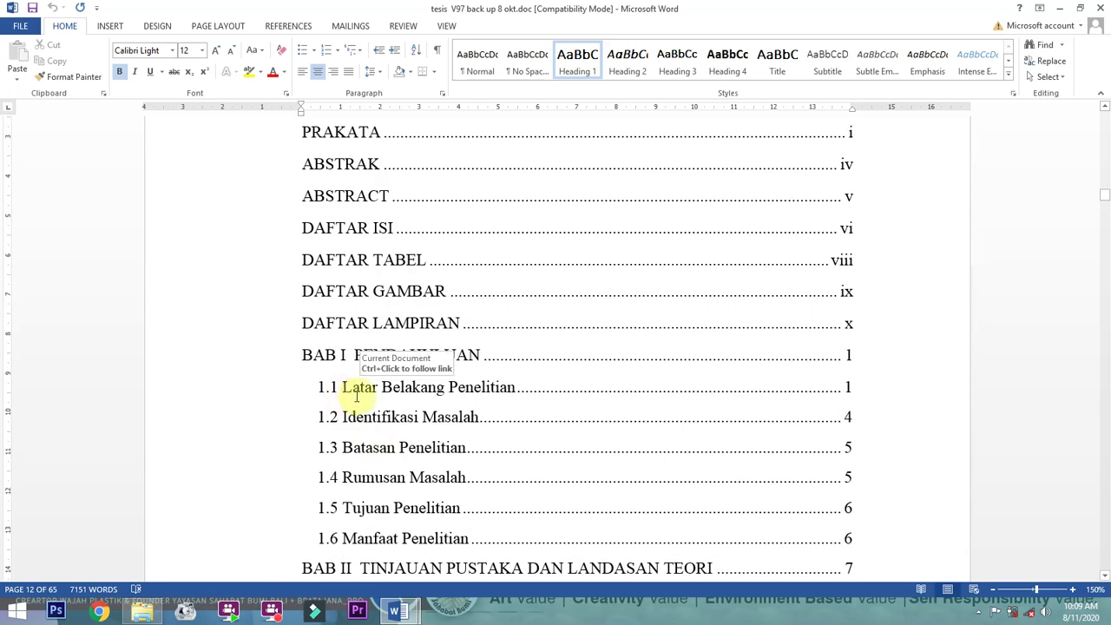
pyautogui.scroll(5, 430, 417)
pyautogui.scroll(-2, 408, 449)
pyautogui.scroll(-5, 375, 439)
pyautogui.scroll(5, 386, 441)
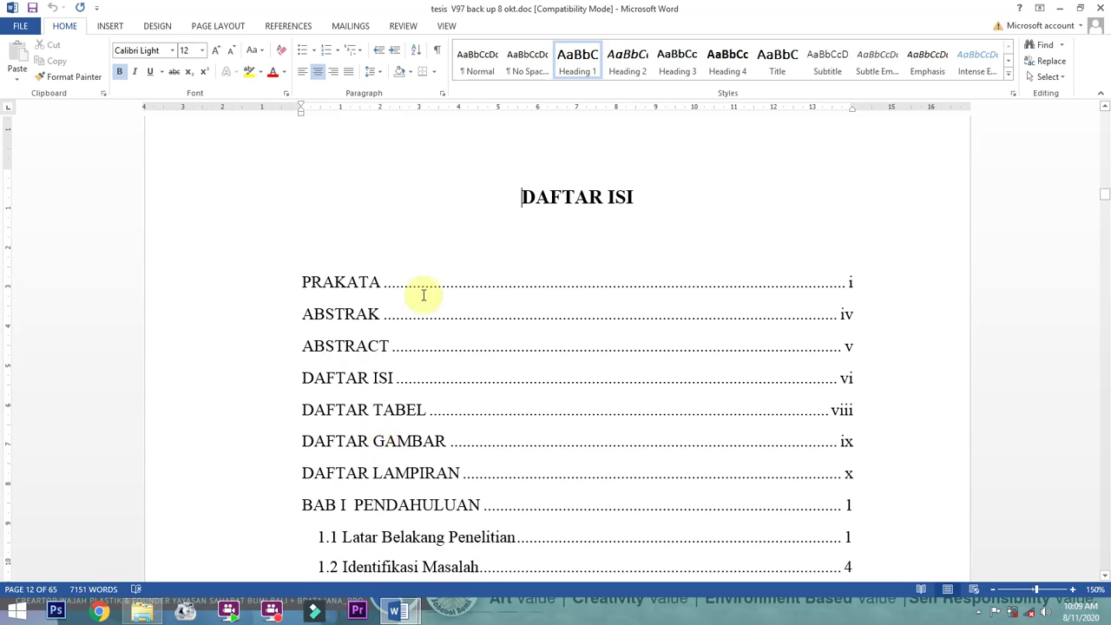
# Review the front-matter, chapter and subchapter titles in the thesis's DAFTAR ISI again and return to the new document
pyautogui.scroll(-3, 429, 287)
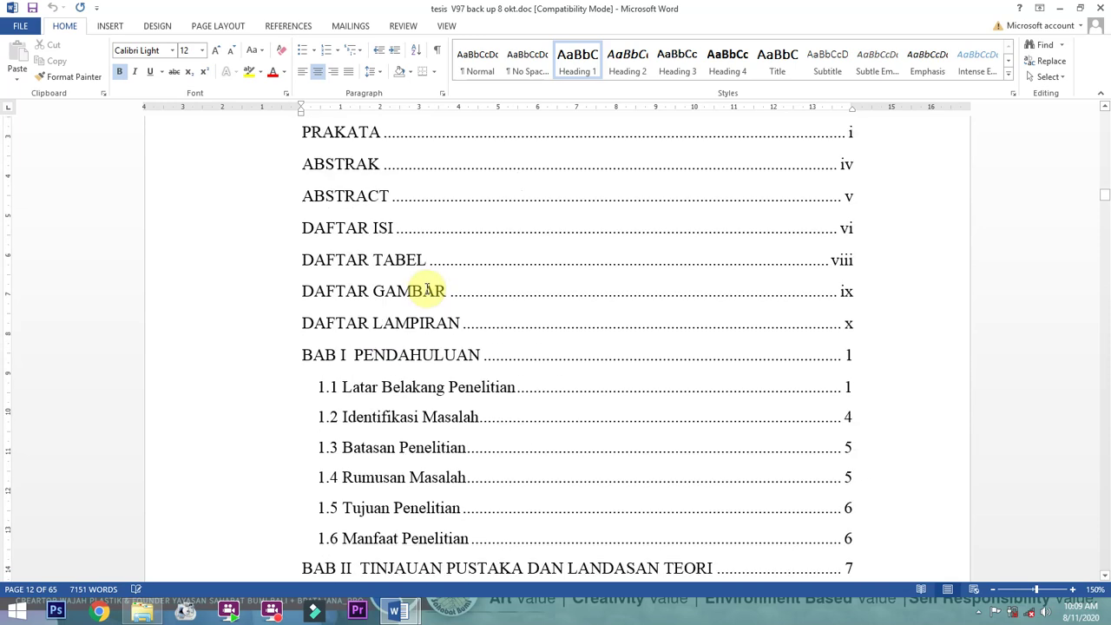
pyautogui.scroll(-2, 427, 289)
pyautogui.scroll(1, 427, 289)
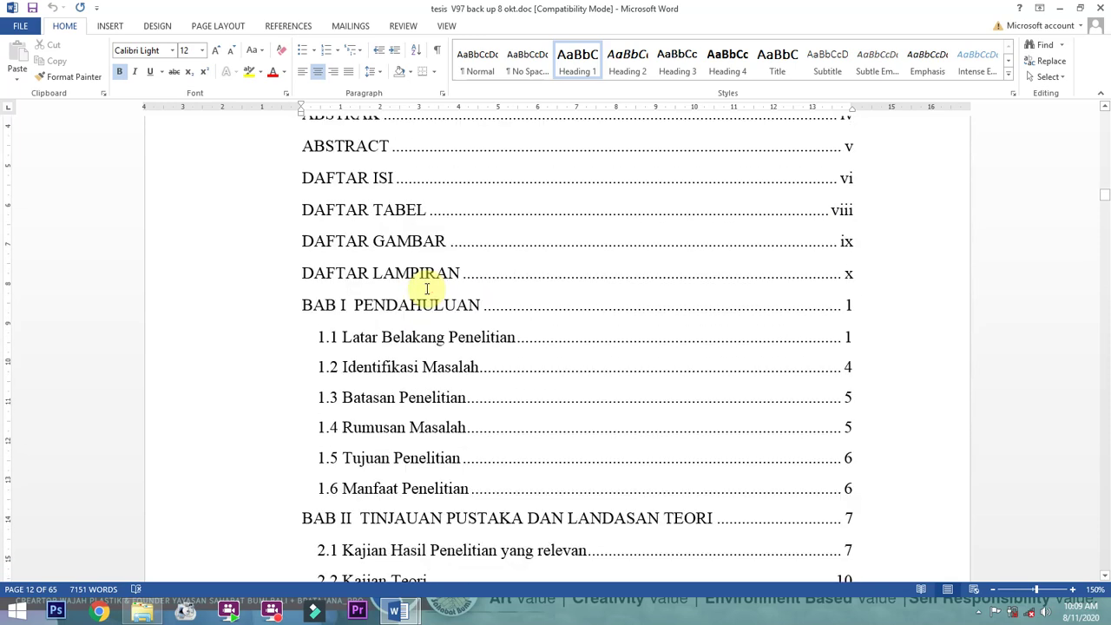
pyautogui.scroll(3, 427, 286)
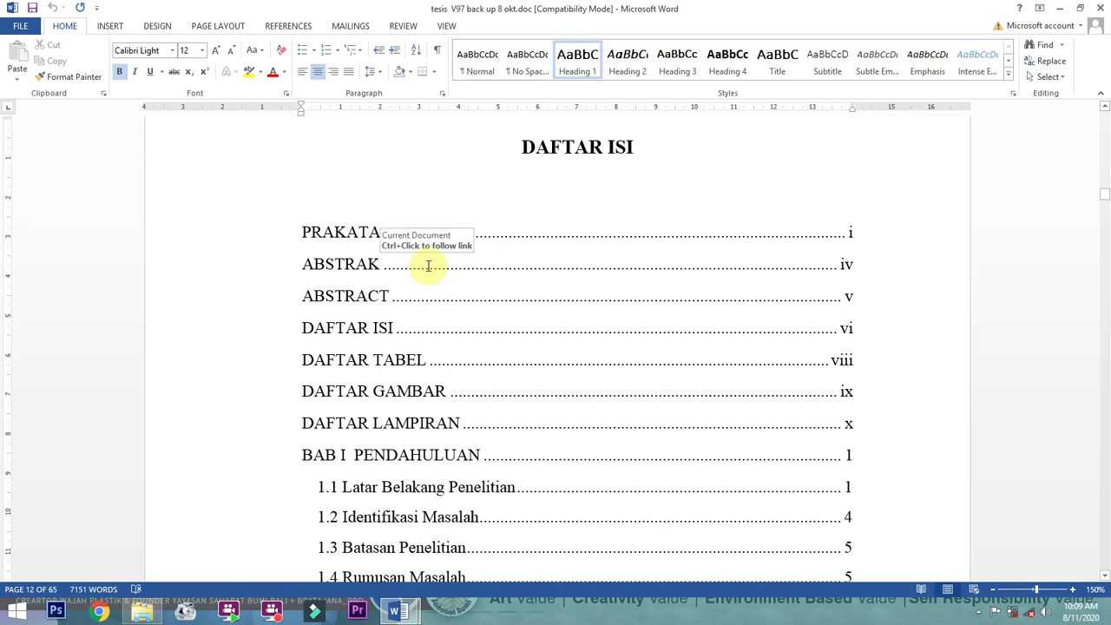
pyautogui.click(399, 613)
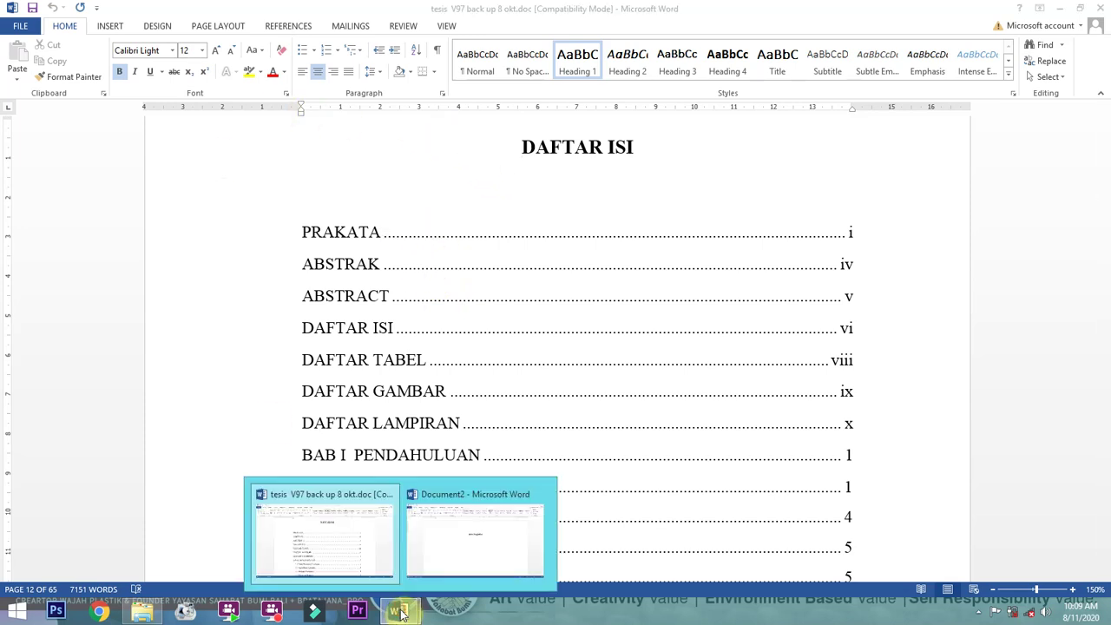
pyautogui.click(450, 542)
pyautogui.moveTo(397, 616)
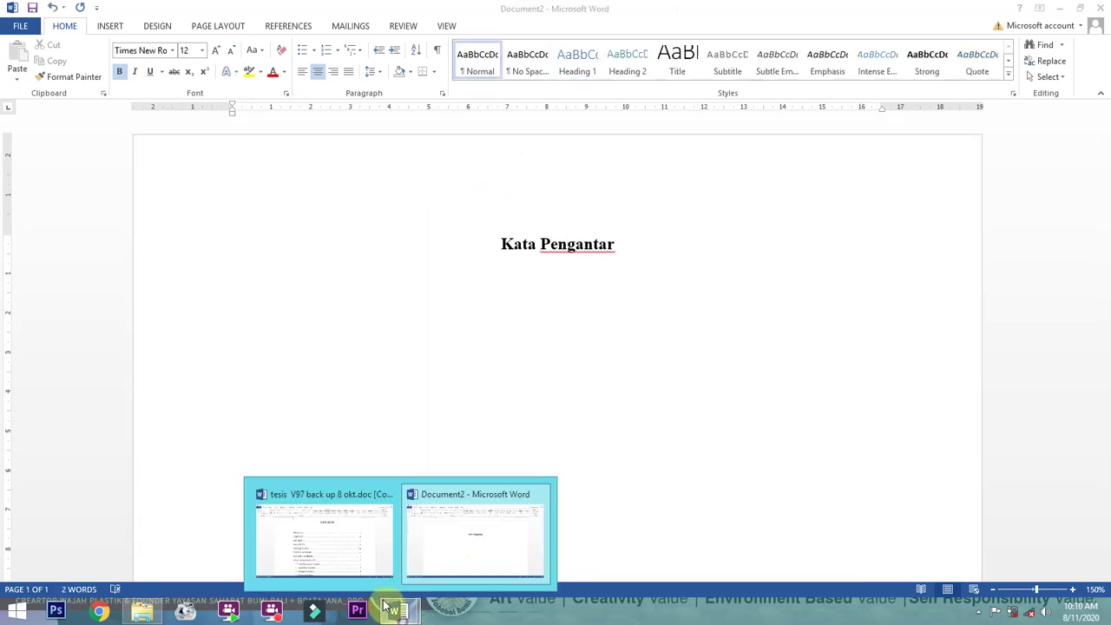
pyautogui.click(324, 536)
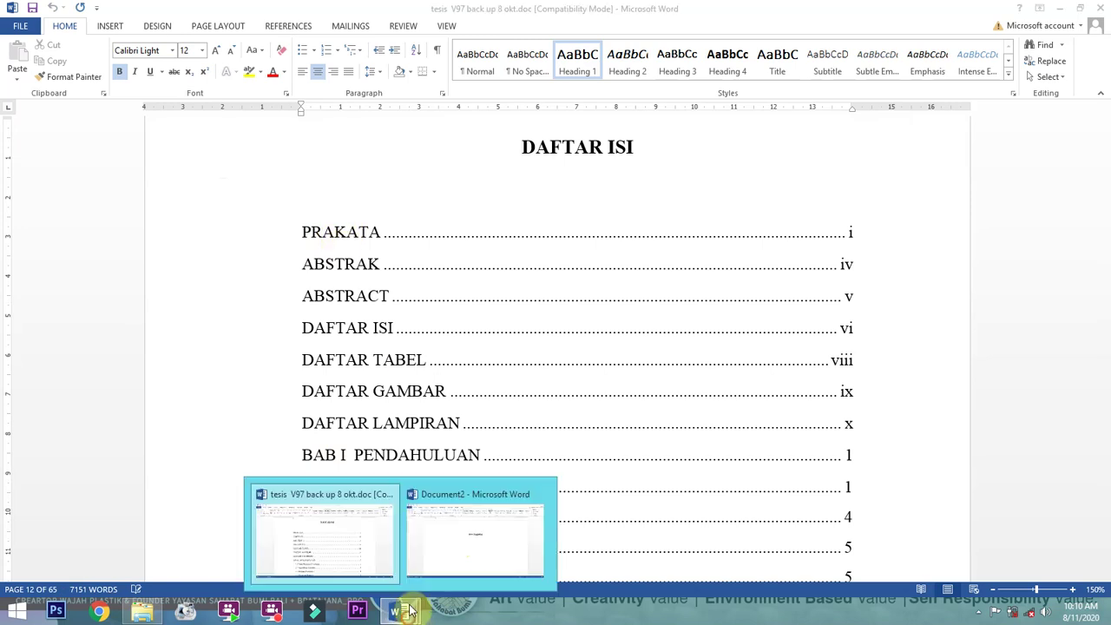
pyautogui.click(477, 533)
# Convert the heading "Kata Pengantar" to uppercase
pyautogui.moveTo(486, 243); pyautogui.dragTo(603, 247)
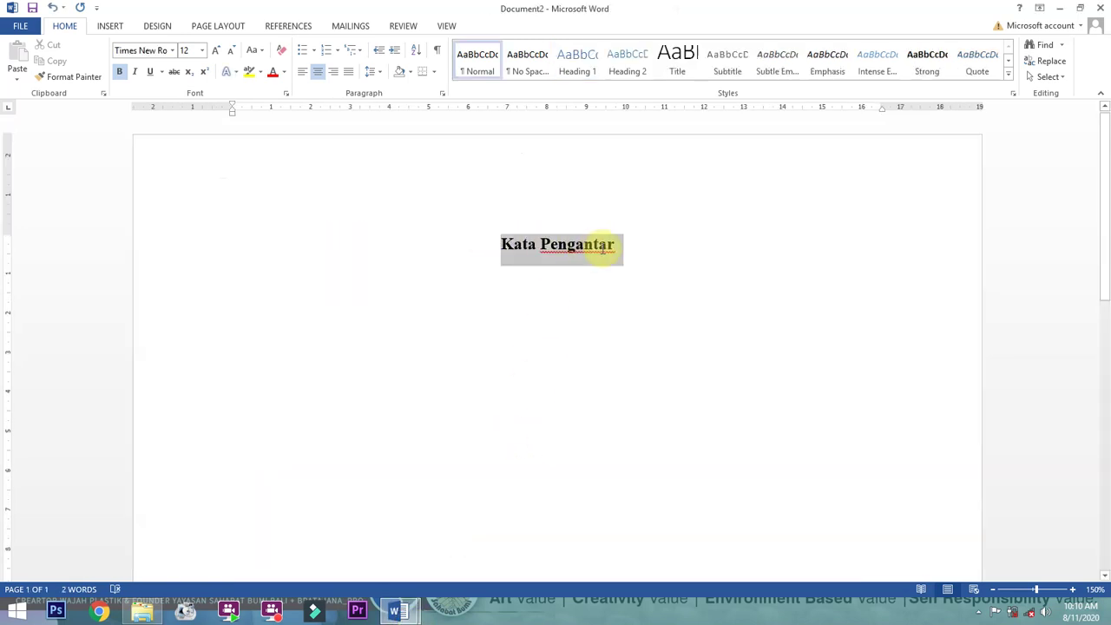
pyautogui.click(252, 50)
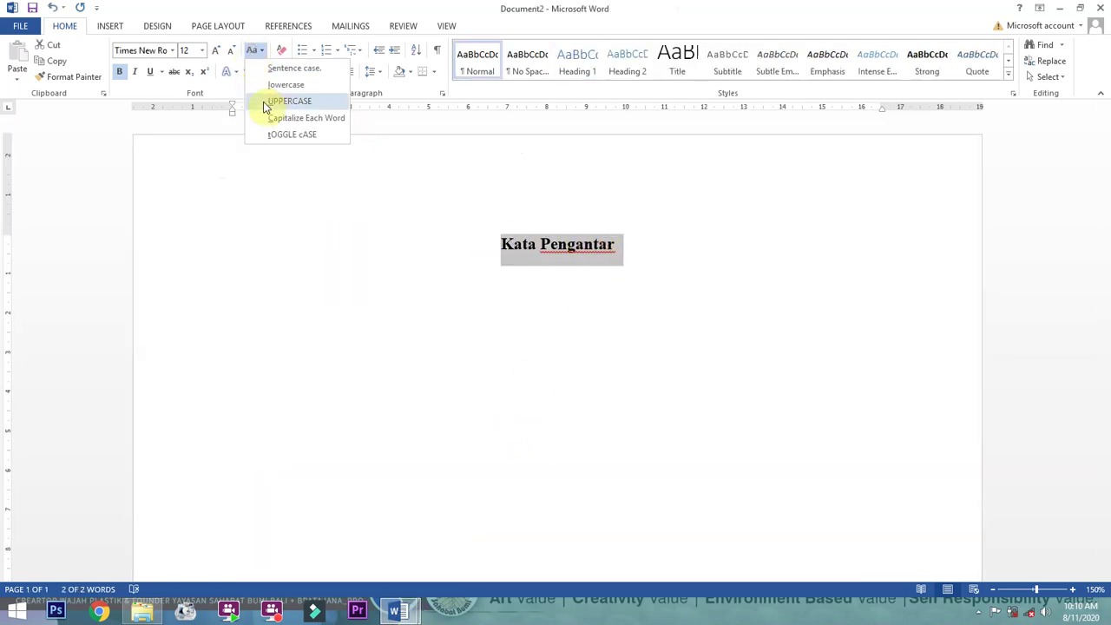
pyautogui.click(258, 101)
pyautogui.click(573, 253)
pyautogui.moveTo(477, 248); pyautogui.dragTo(650, 259)
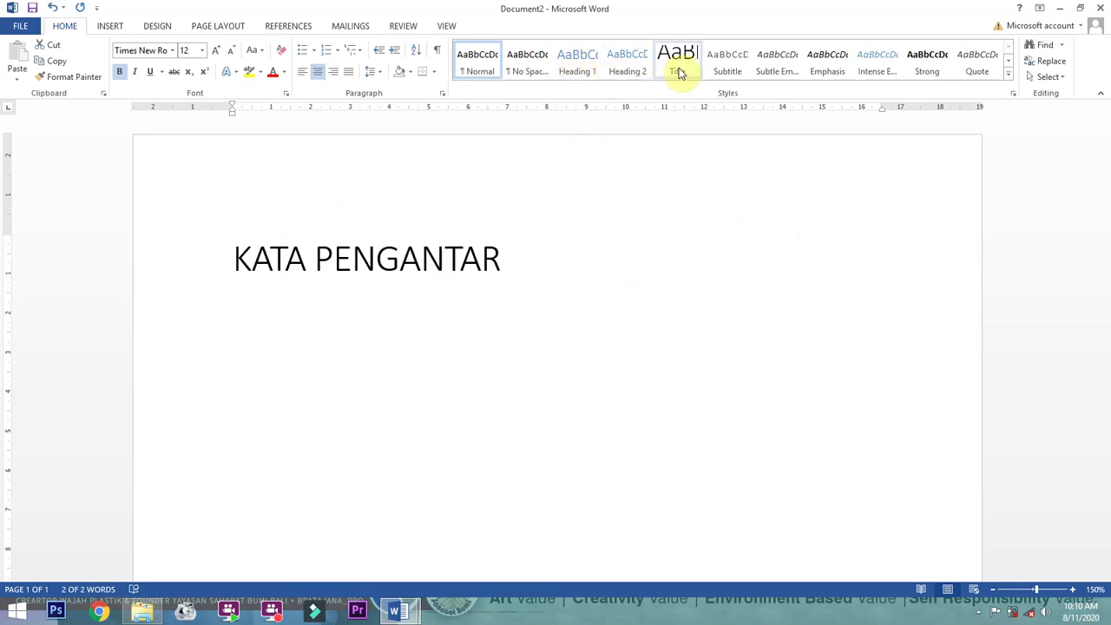
# Apply the Heading 1 style to KATA PENGANTAR in the new document after checking the entry levels in the thesis's DAFTAR ISI
pyautogui.click(399, 612)
pyautogui.click(347, 556)
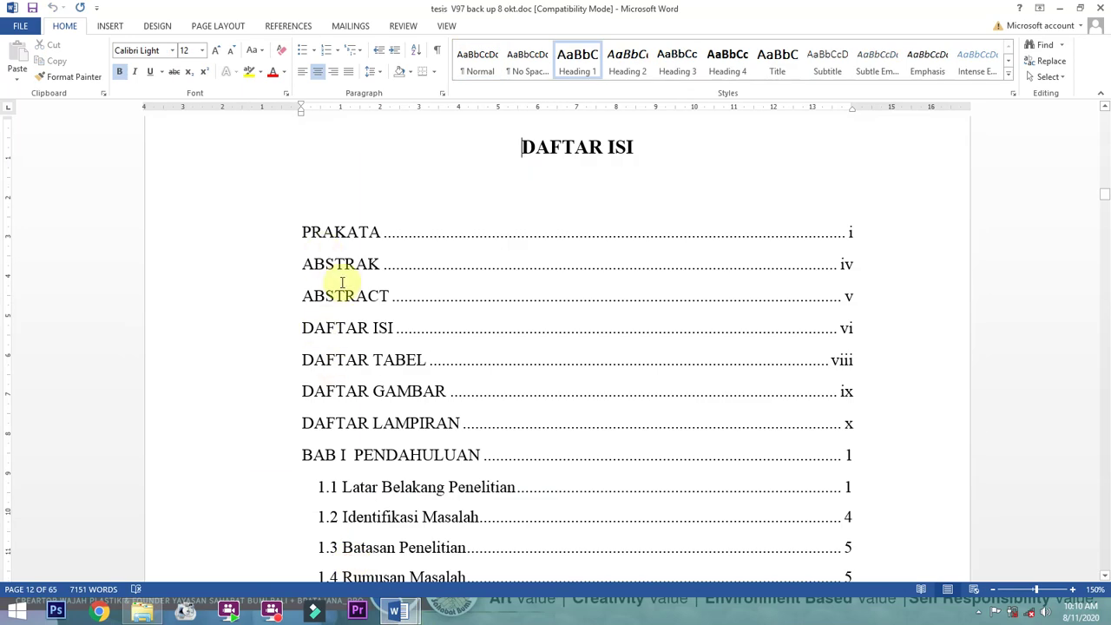
pyautogui.scroll(-3, 329, 356)
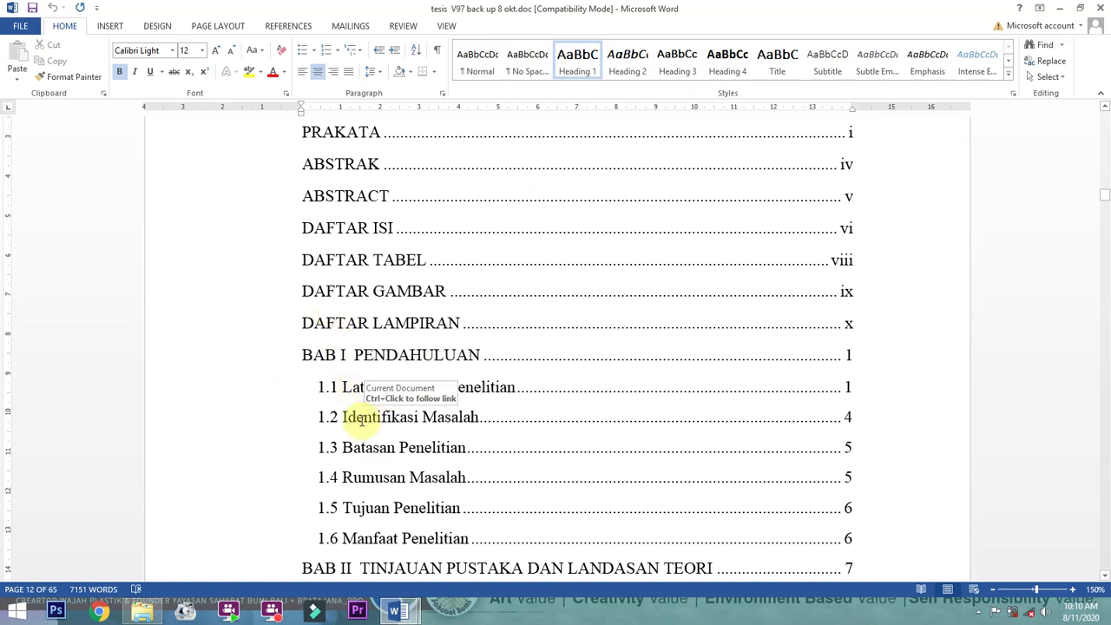
pyautogui.scroll(-3, 371, 418)
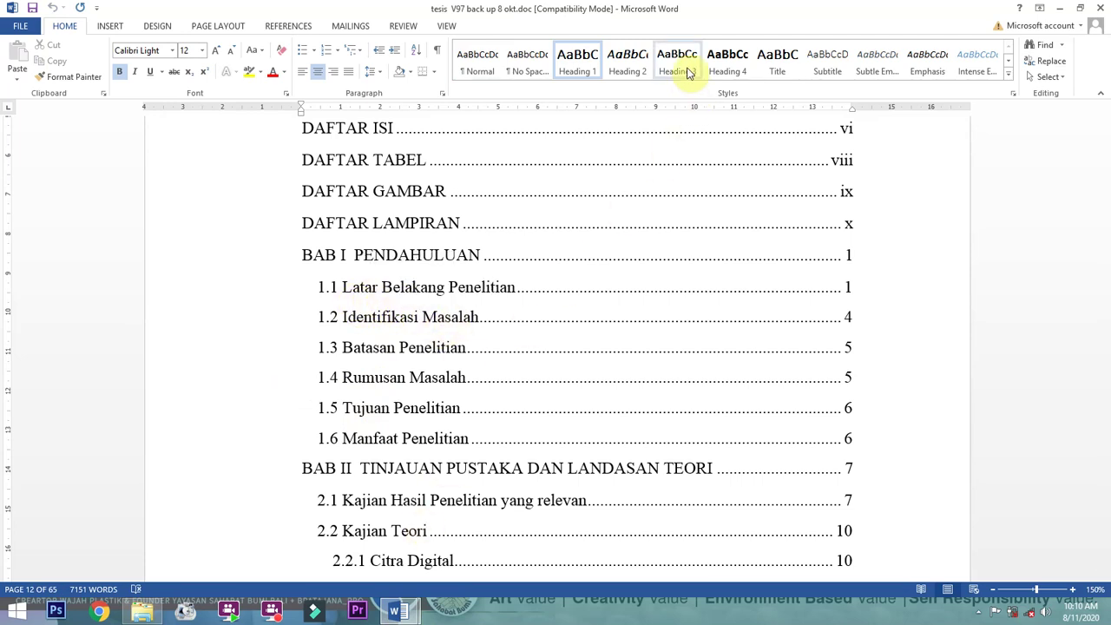
pyautogui.moveTo(395, 618)
pyautogui.click(463, 564)
pyautogui.click(558, 254)
pyautogui.moveTo(464, 244); pyautogui.dragTo(608, 246)
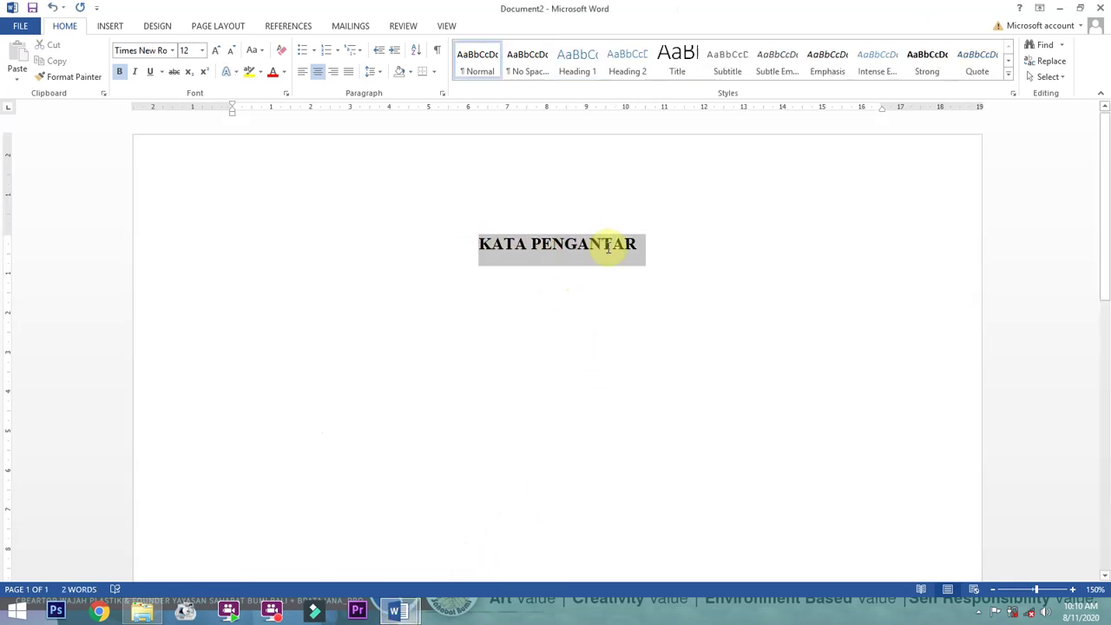
pyautogui.click(577, 63)
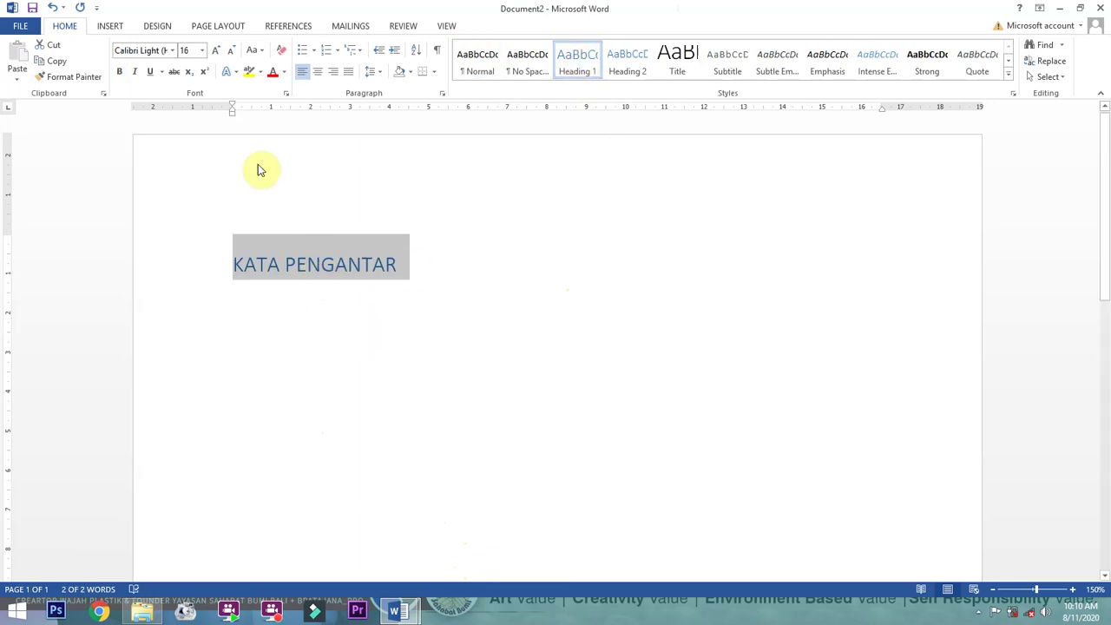
# Set the KATA PENGANTAR heading to Times New Roman, 12 pt
pyautogui.click(185, 50)
pyautogui.write('12')
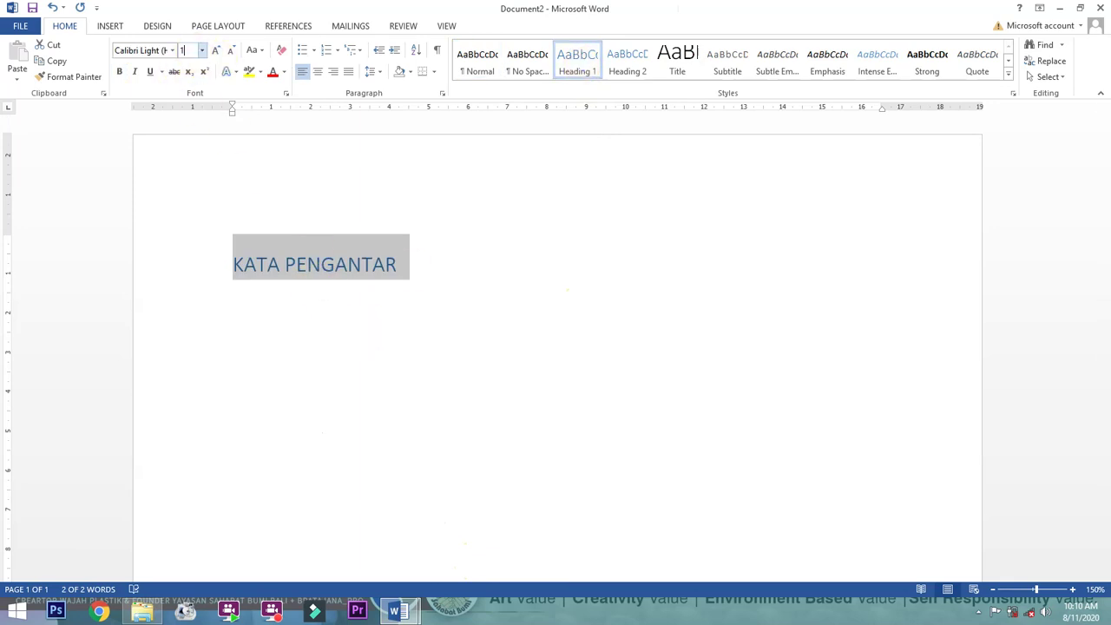
pyautogui.press('Return')
pyautogui.click(143, 50)
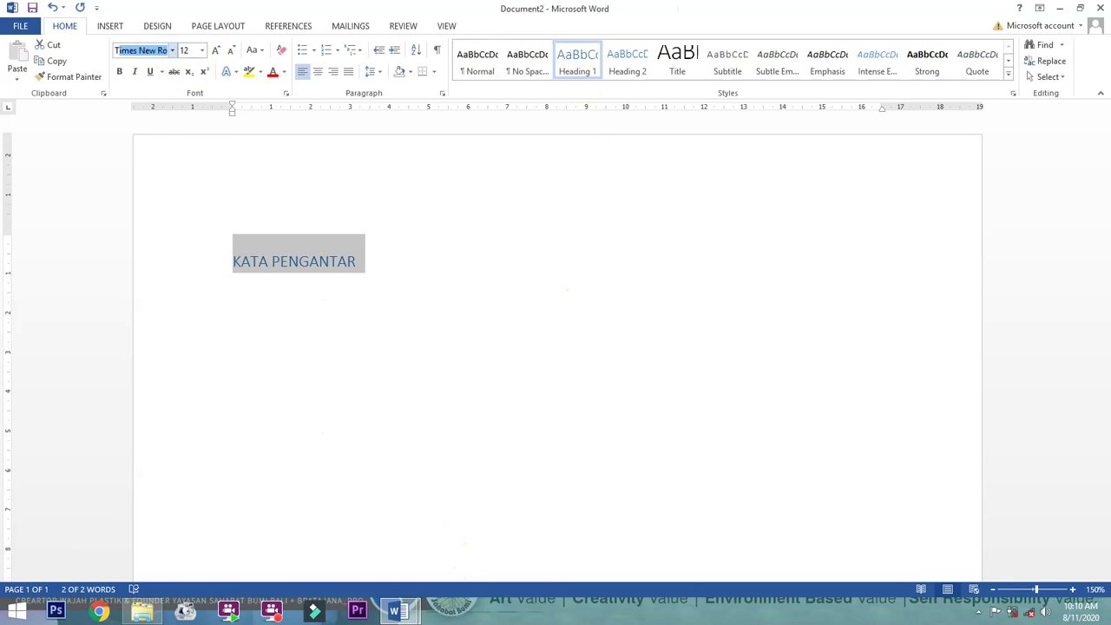
pyautogui.write('Tim')
pyautogui.press('Return')
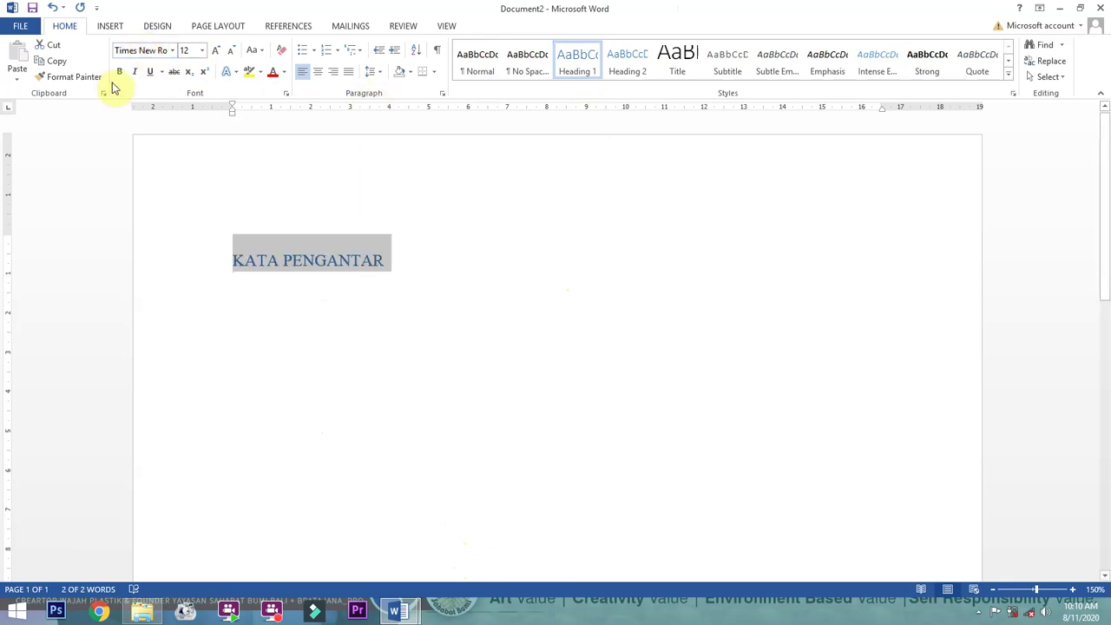
# Make the KATA PENGANTAR heading bold, black and centred
pyautogui.click(119, 71)
pyautogui.click(272, 73)
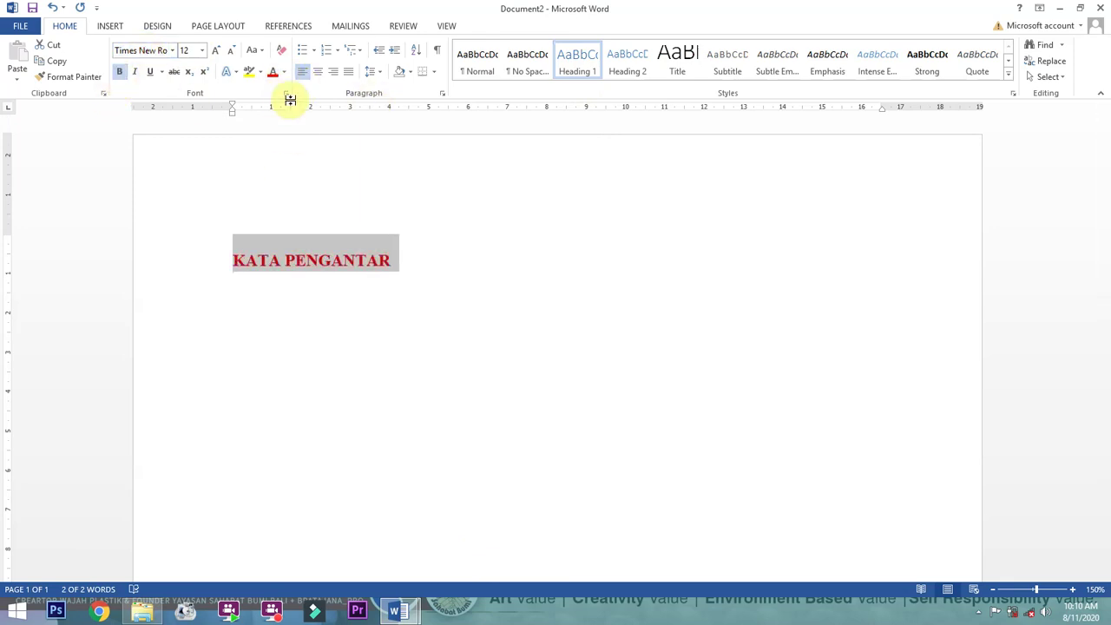
pyautogui.click(285, 74)
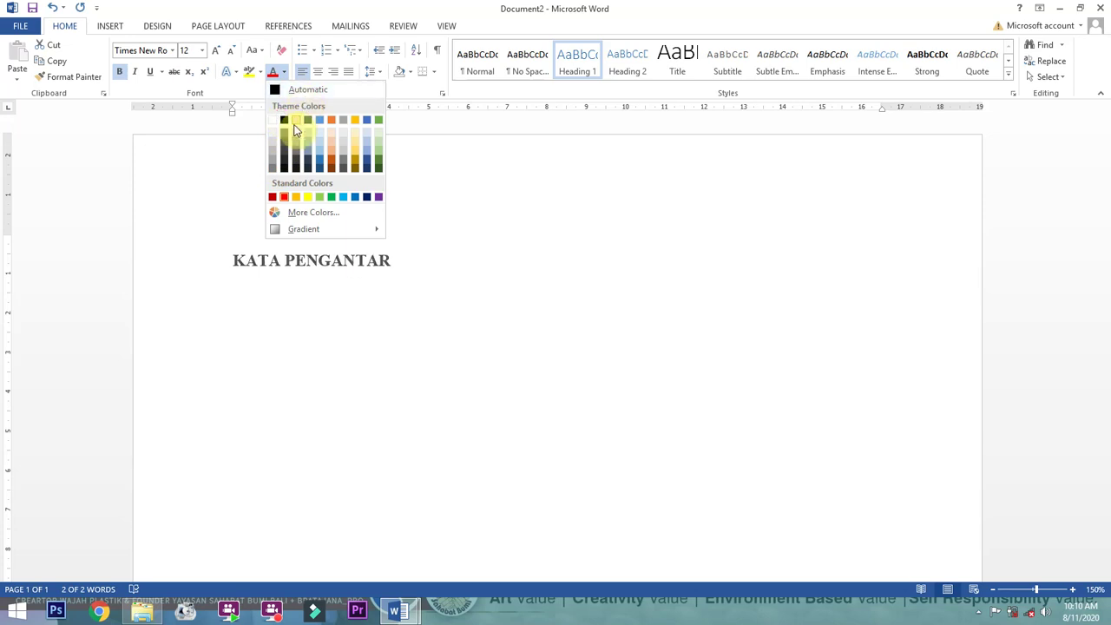
pyautogui.click(298, 120)
pyautogui.click(318, 71)
pyautogui.click(649, 268)
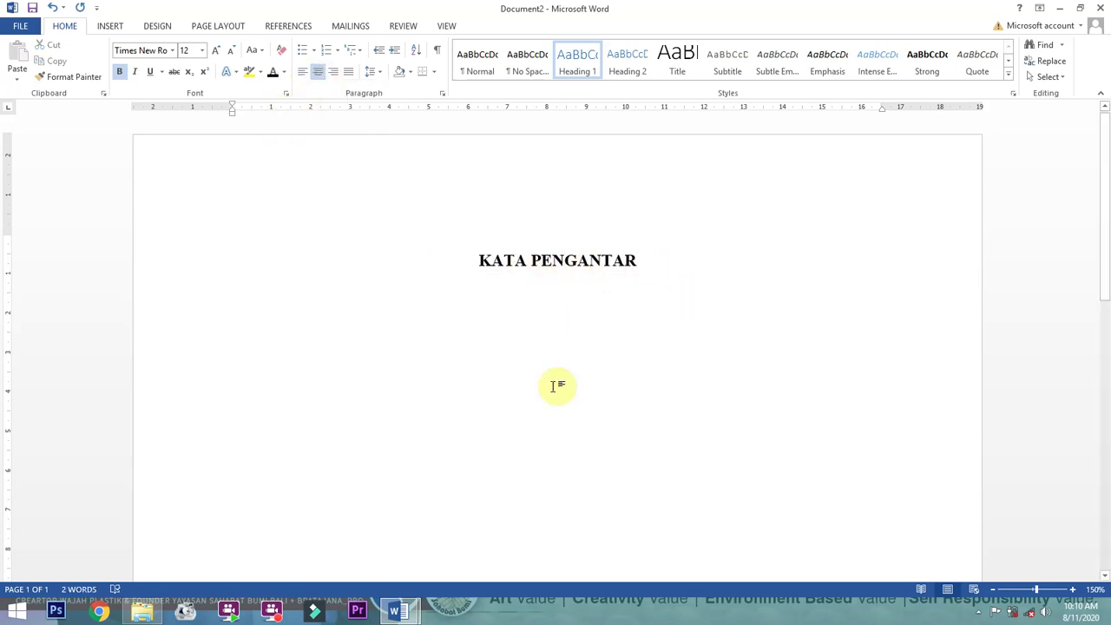
# Following the order in the thesis, start a new page after KATA PENGANTAR and enter the heading "ABSTRAK" on it
pyautogui.moveTo(405, 615)
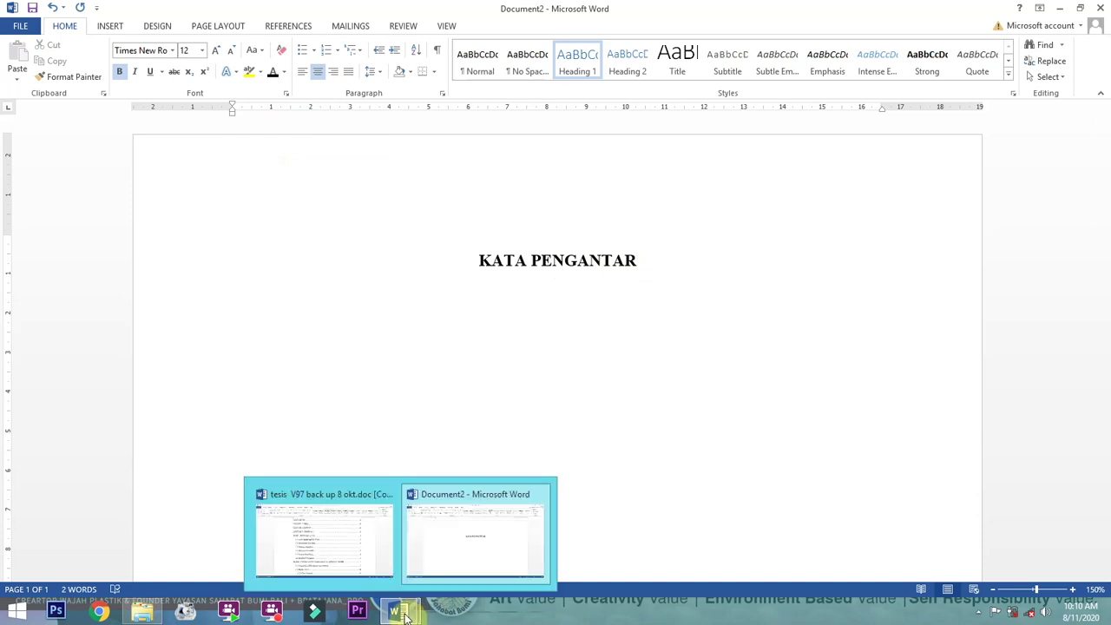
pyautogui.click(342, 530)
pyautogui.scroll(2, 342, 191)
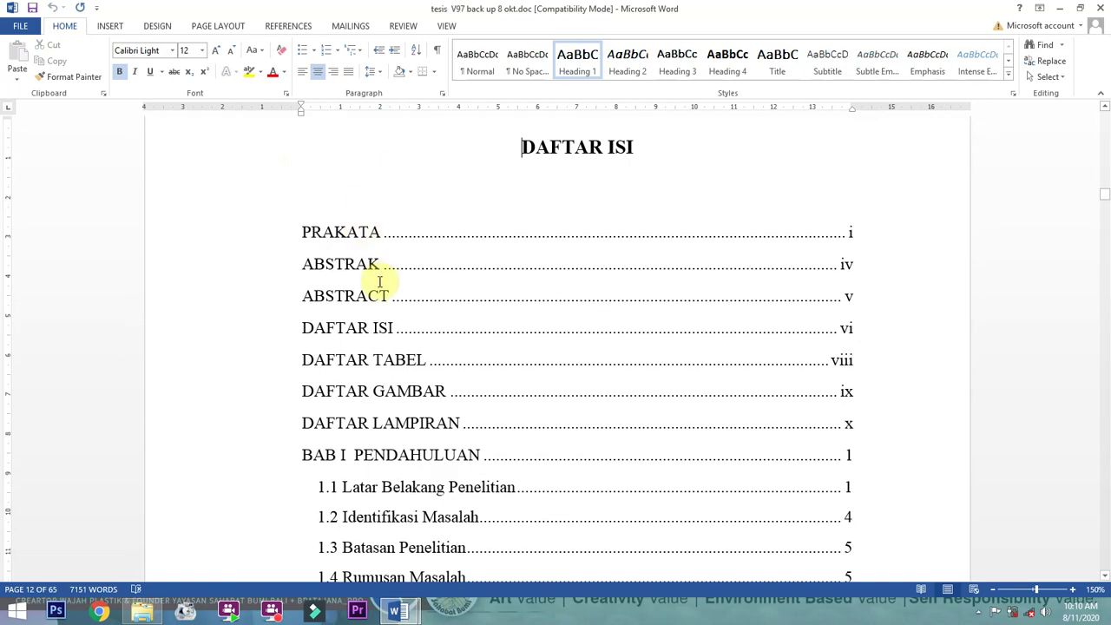
pyautogui.moveTo(399, 612)
pyautogui.click(437, 549)
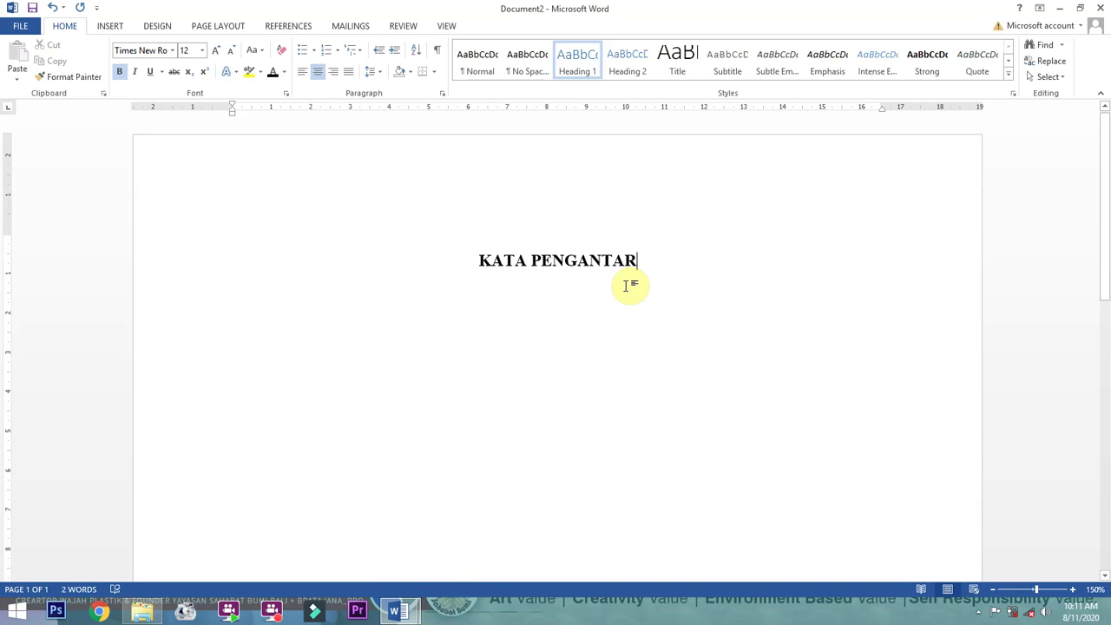
pyautogui.scroll(-6, 629, 287)
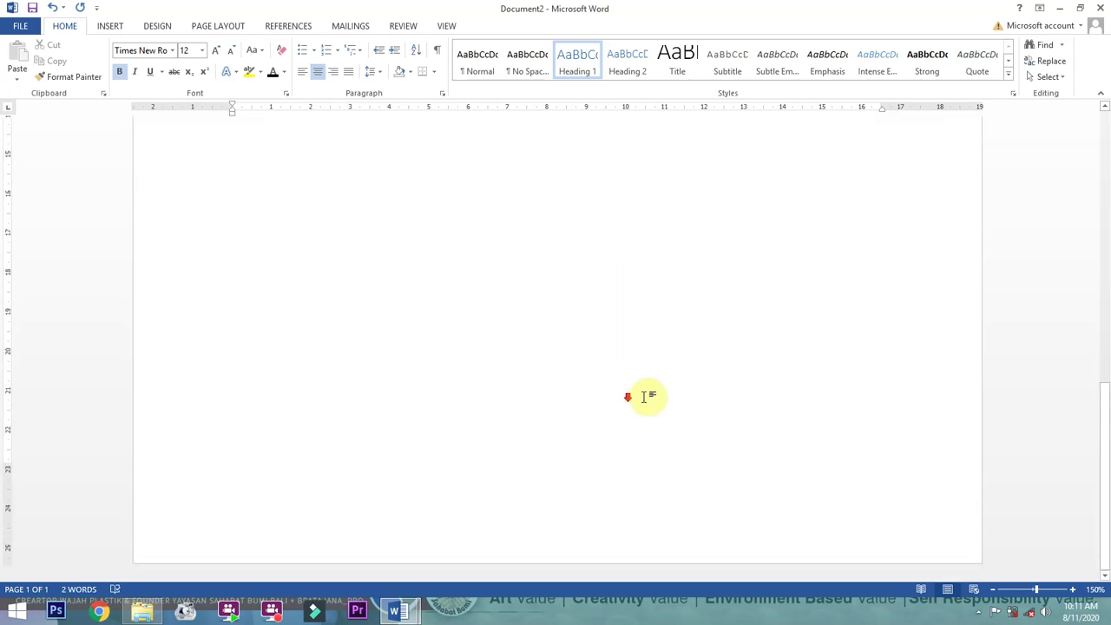
pyautogui.scroll(6, 636, 414)
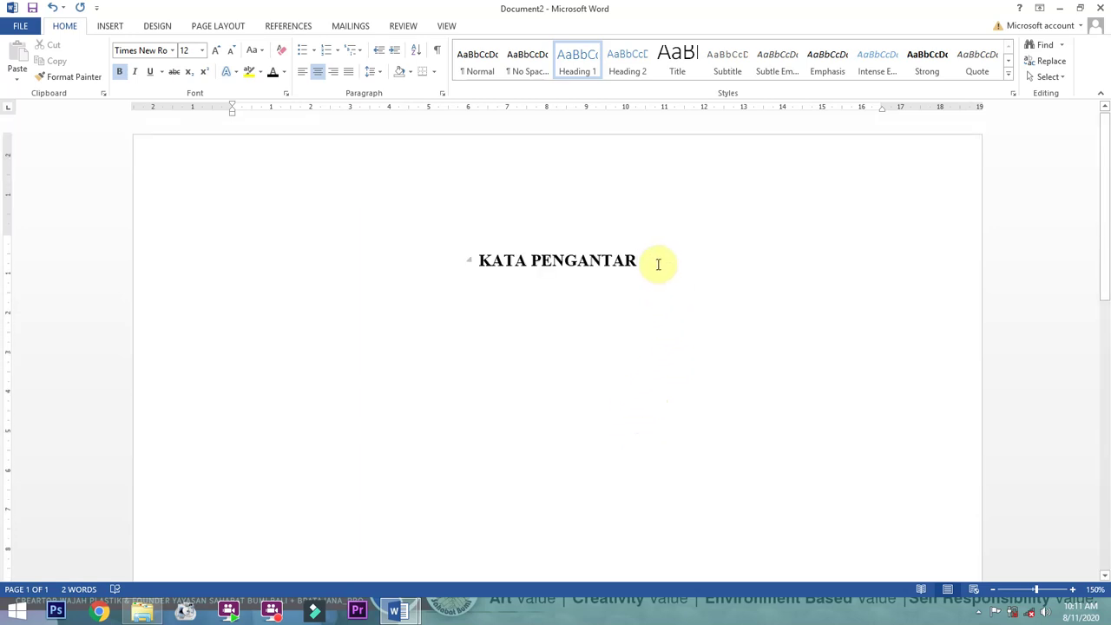
pyautogui.hotkey('ctrl', 'Return')
pyautogui.scroll(5, 662, 264)
pyautogui.scroll(-6, 662, 264)
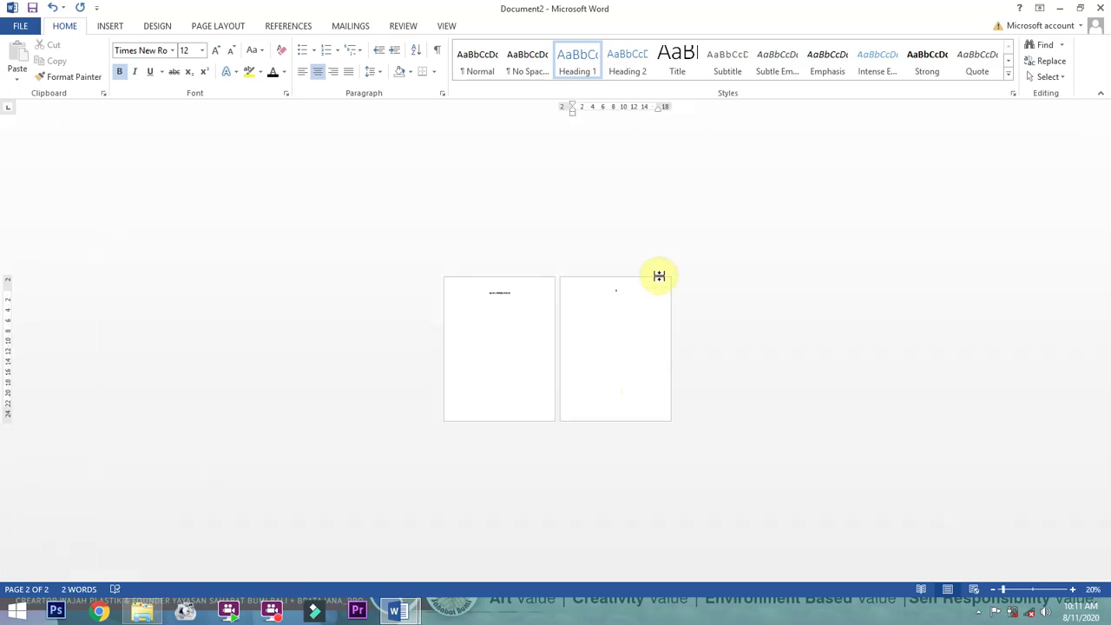
pyautogui.scroll(5, 622, 365)
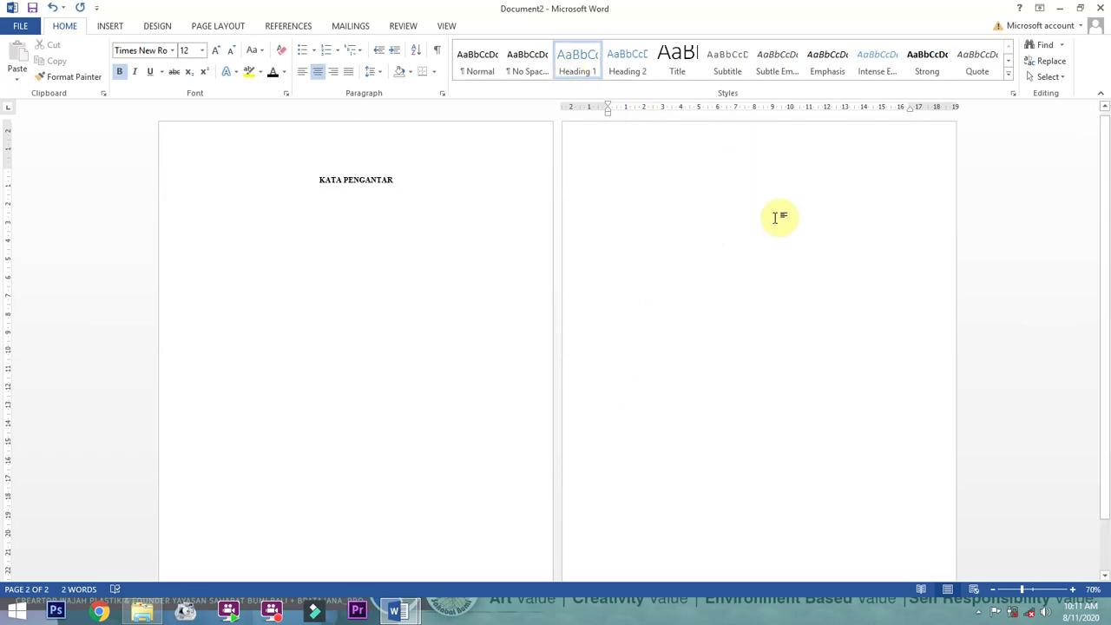
pyautogui.write('ABSTRAK')
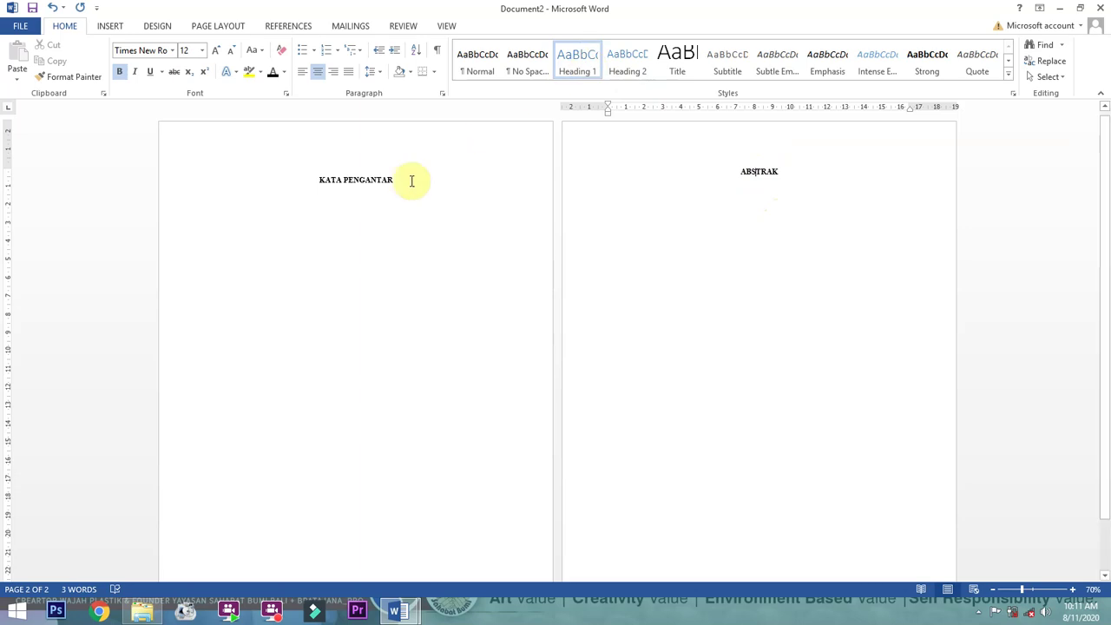
# Check the heading style of KATA PENGANTAR and start a new page after the ABSTRAK heading
pyautogui.click(355, 179)
pyautogui.click(562, 77)
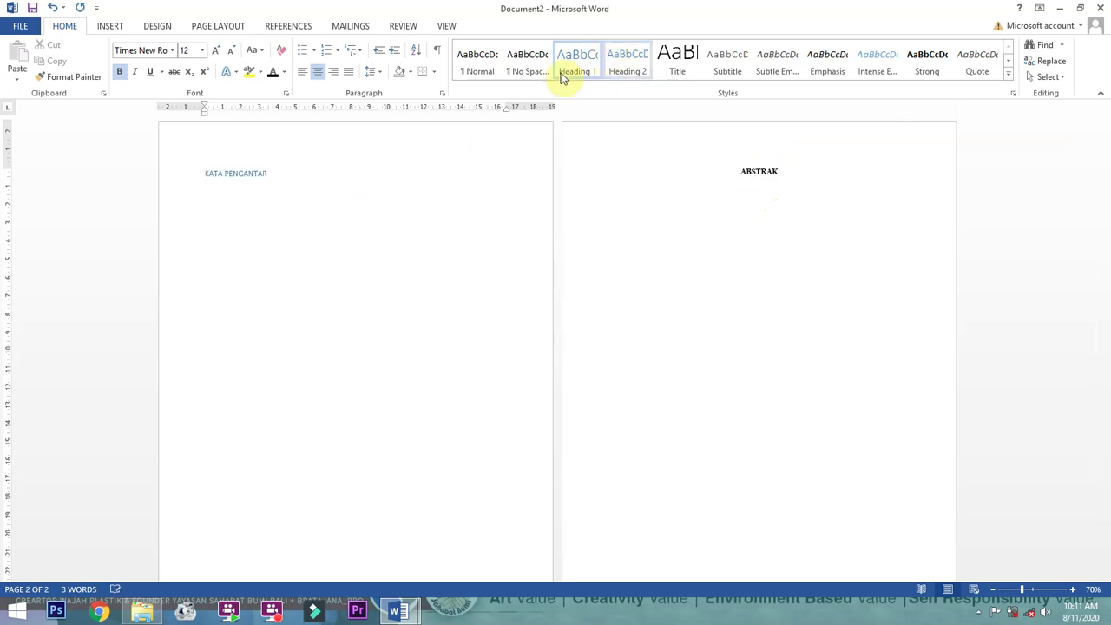
pyautogui.click(780, 171)
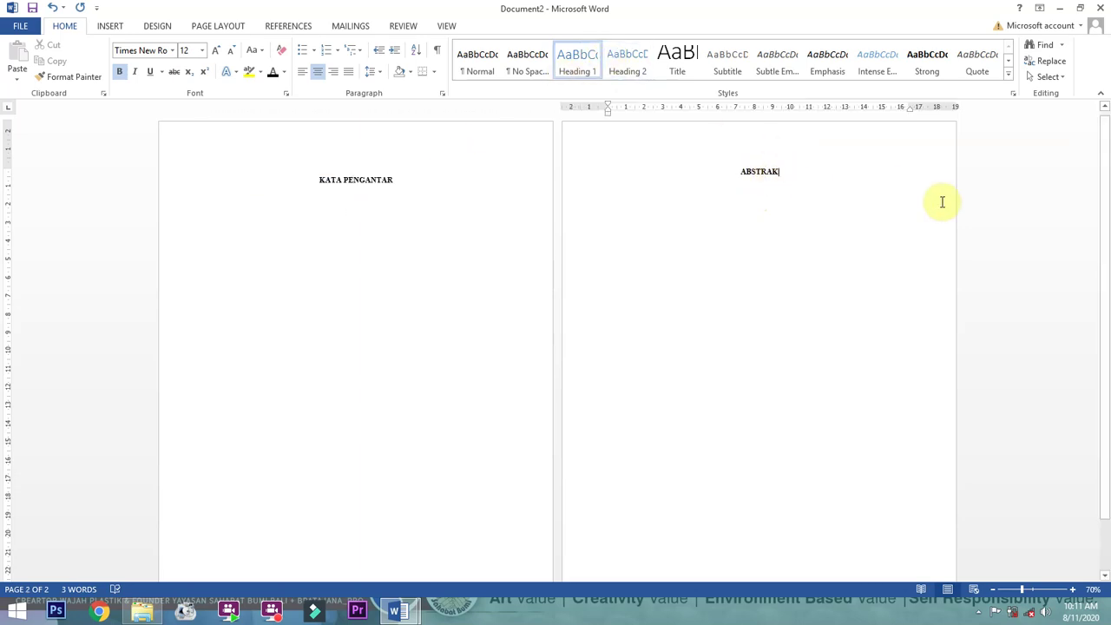
pyautogui.hotkey('ctrl', 'Return')
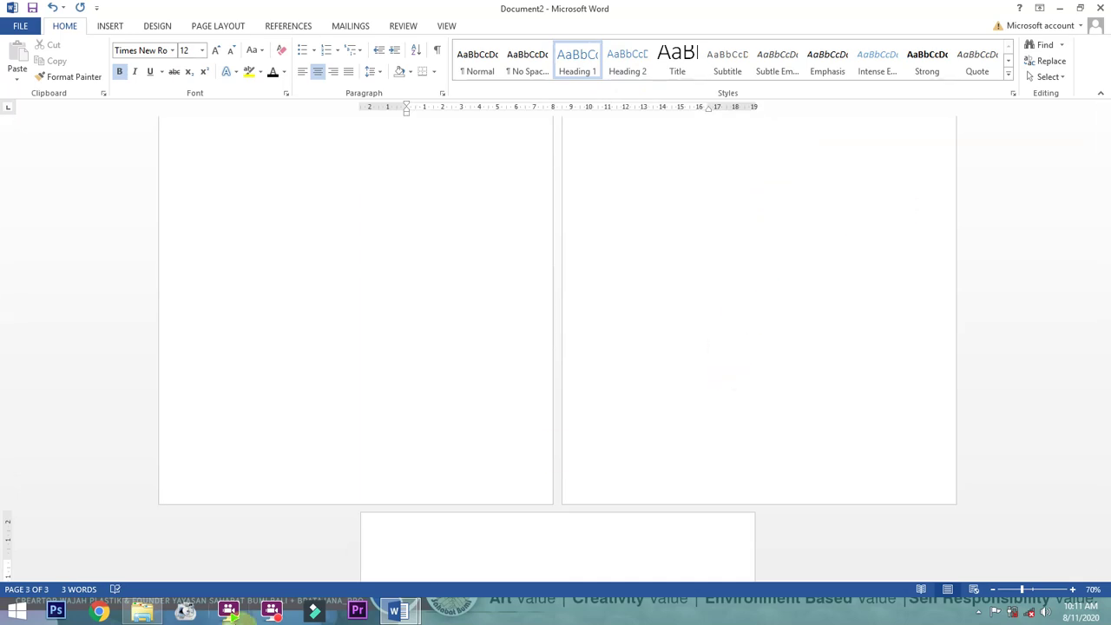
# Following the thesis's contents order, enter "DAFTAR ISI" in the Heading 1 style on the page after ABSTRAK
pyautogui.click(391, 615)
pyautogui.click(356, 545)
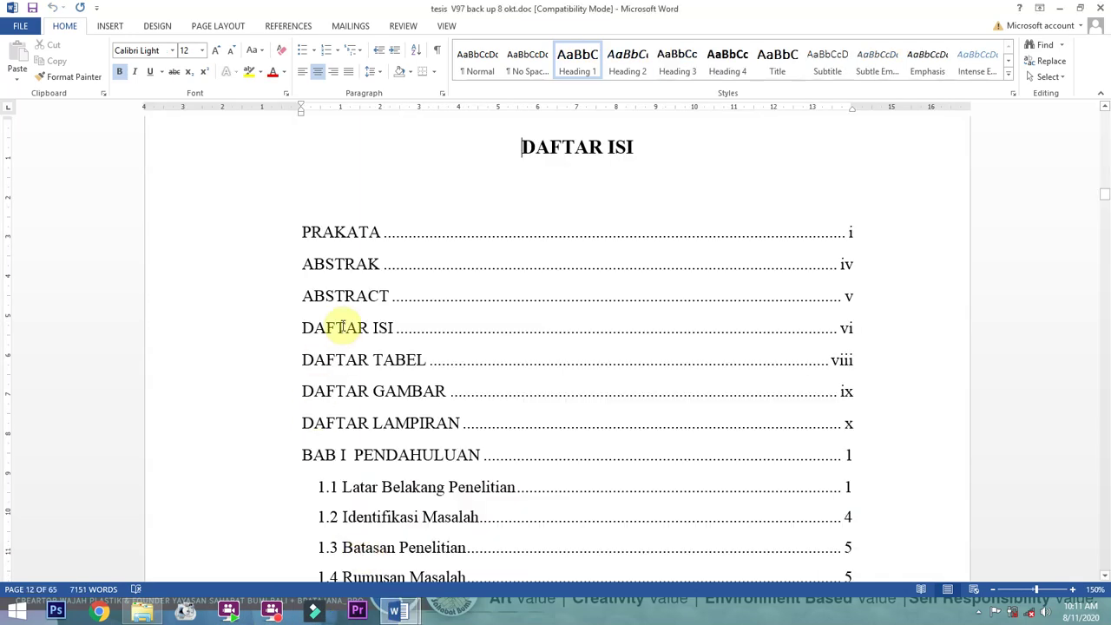
pyautogui.click(397, 612)
pyautogui.click(448, 545)
pyautogui.scroll(-2, 577, 447)
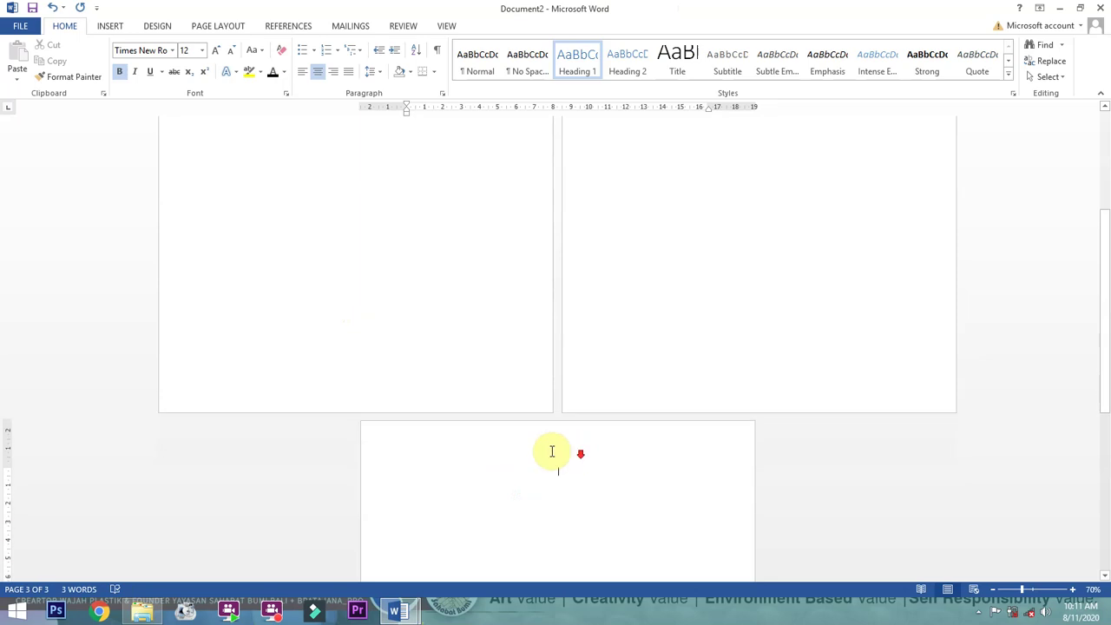
pyautogui.click(577, 68)
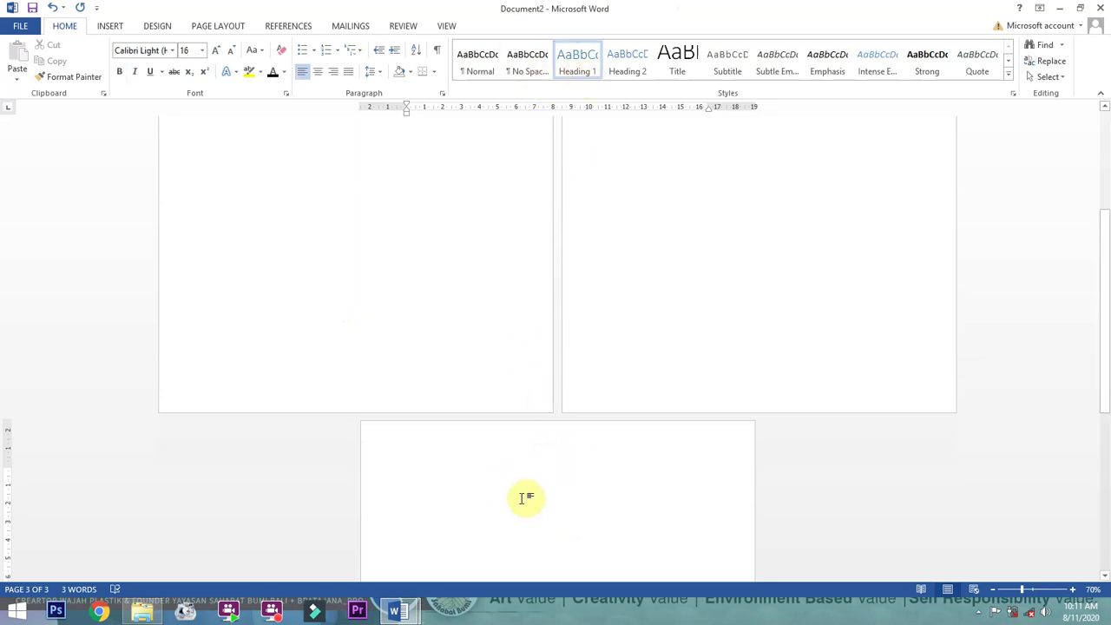
pyautogui.write('DAFTAR')
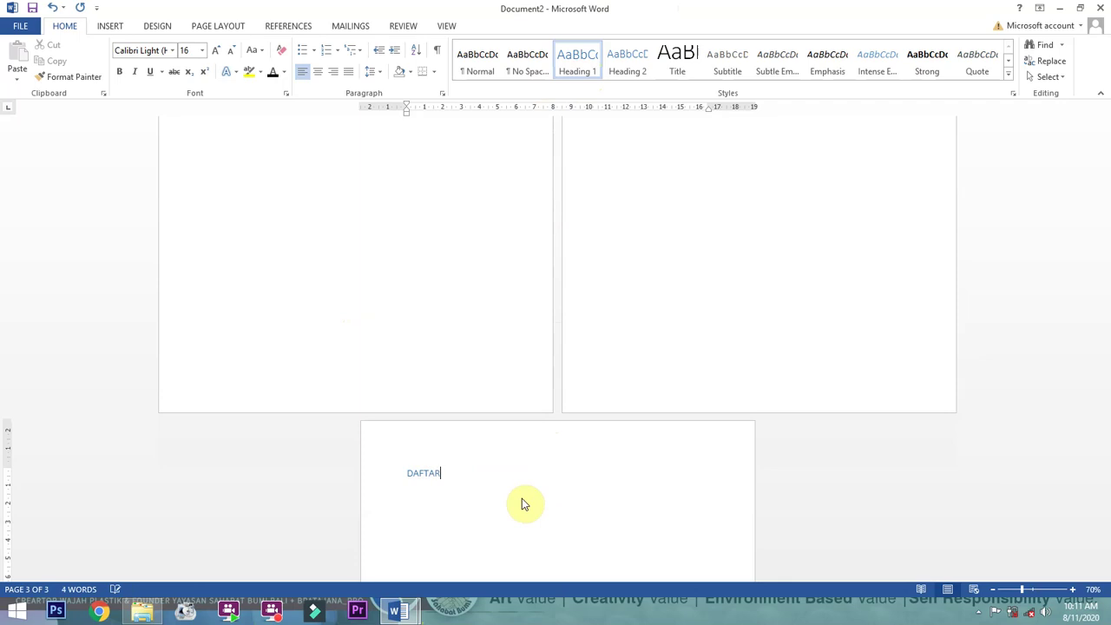
pyautogui.write('ISI')
pyautogui.press('BackSpace')
pyautogui.press('BackSpace')
pyautogui.press('BackSpace')
pyautogui.write('ISI')
# Format the DAFTAR ISI heading as bold Times New Roman, 12 pt, and centre it
pyautogui.moveTo(472, 485); pyautogui.dragTo(416, 488)
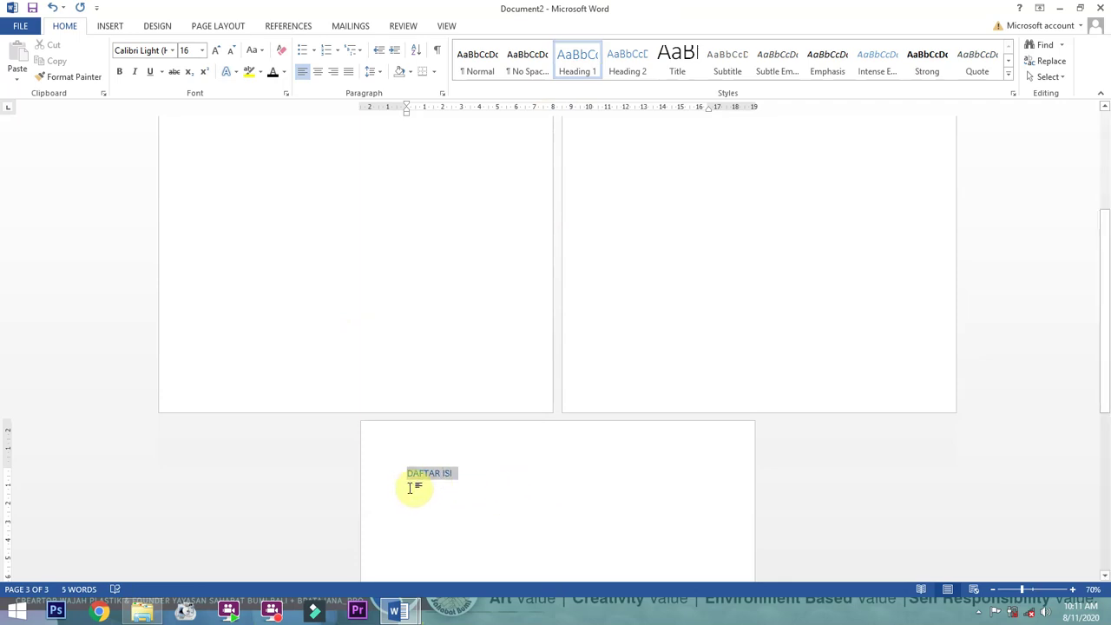
pyautogui.click(190, 50)
pyautogui.write('12')
pyautogui.press('Return')
pyautogui.click(119, 71)
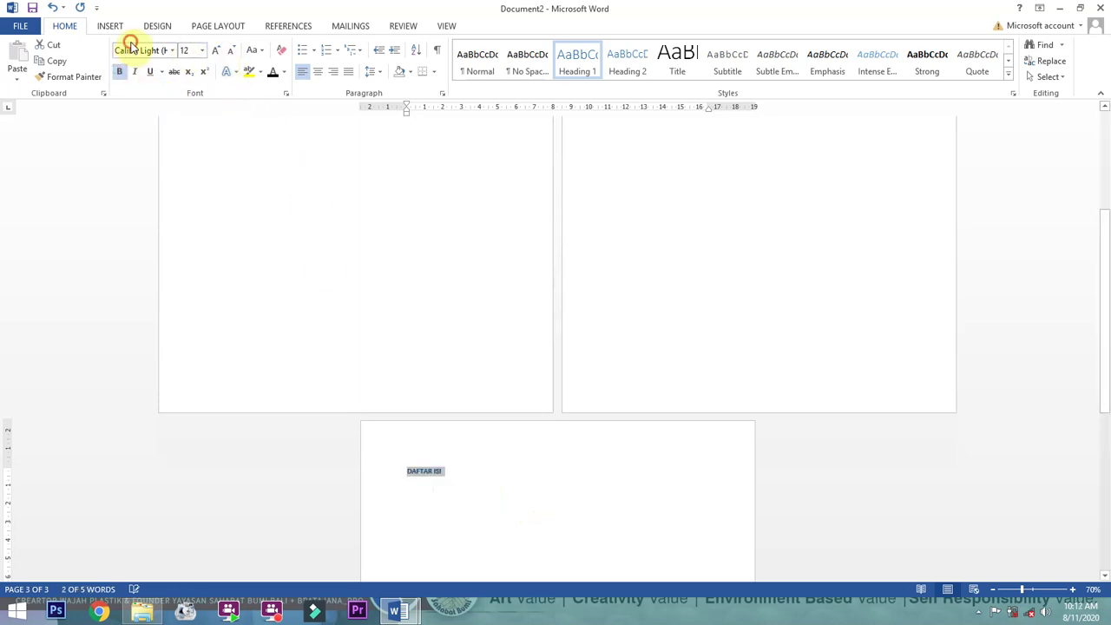
pyautogui.click(131, 49)
pyautogui.write('Times New Roman')
pyautogui.press('Return')
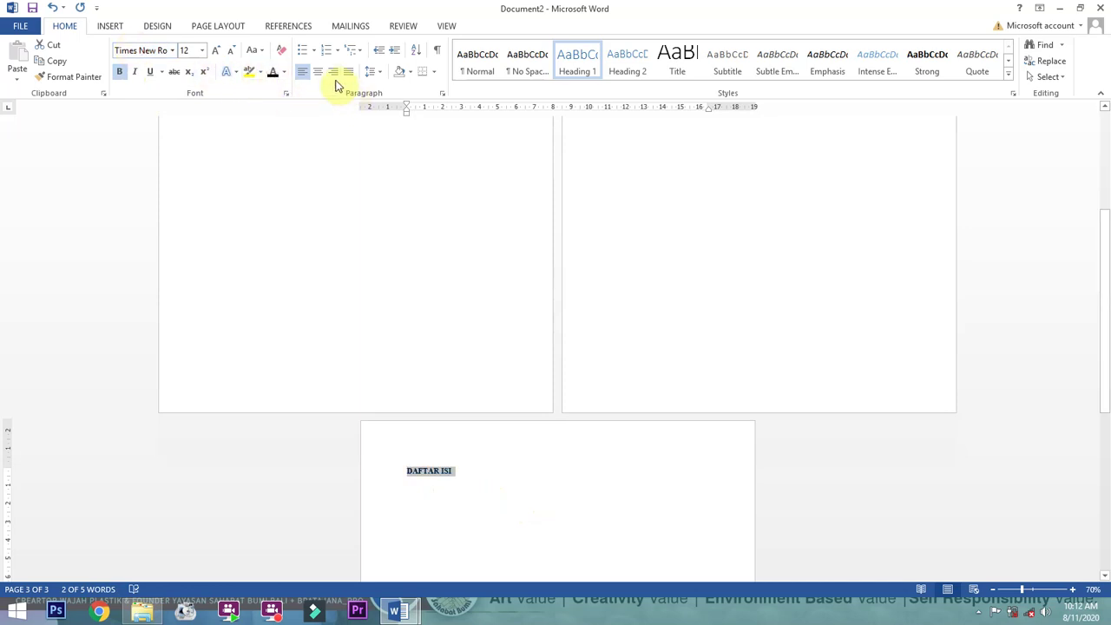
pyautogui.click(319, 75)
pyautogui.click(588, 477)
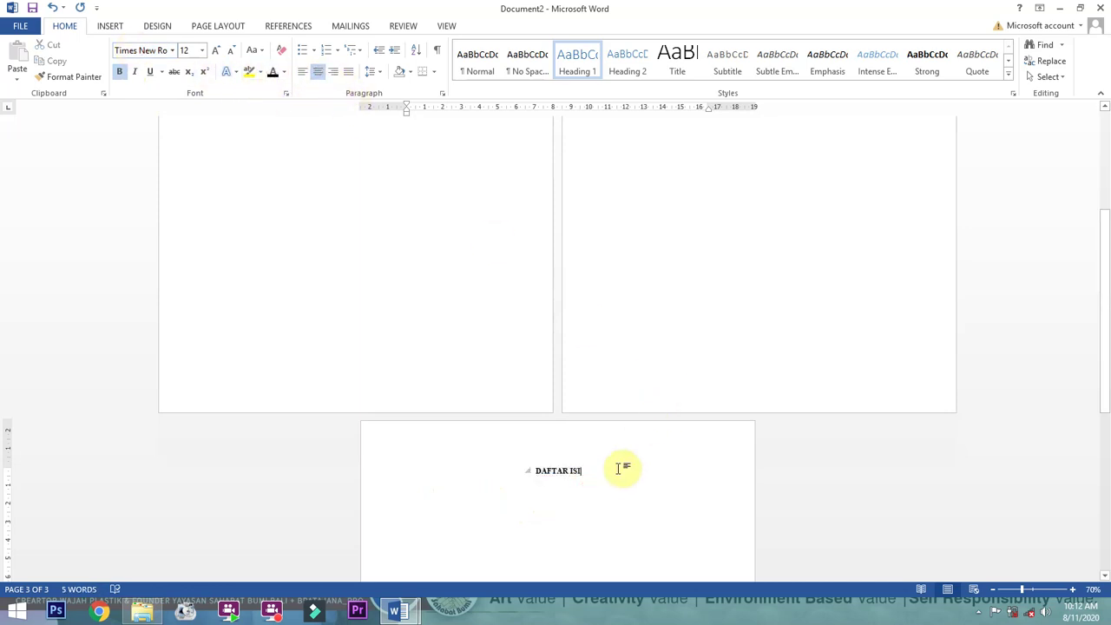
# Check the thesis's contents list and enter the heading "DAFTAR TABEL" on a new page after DAFTAR ISI
pyautogui.moveTo(398, 612)
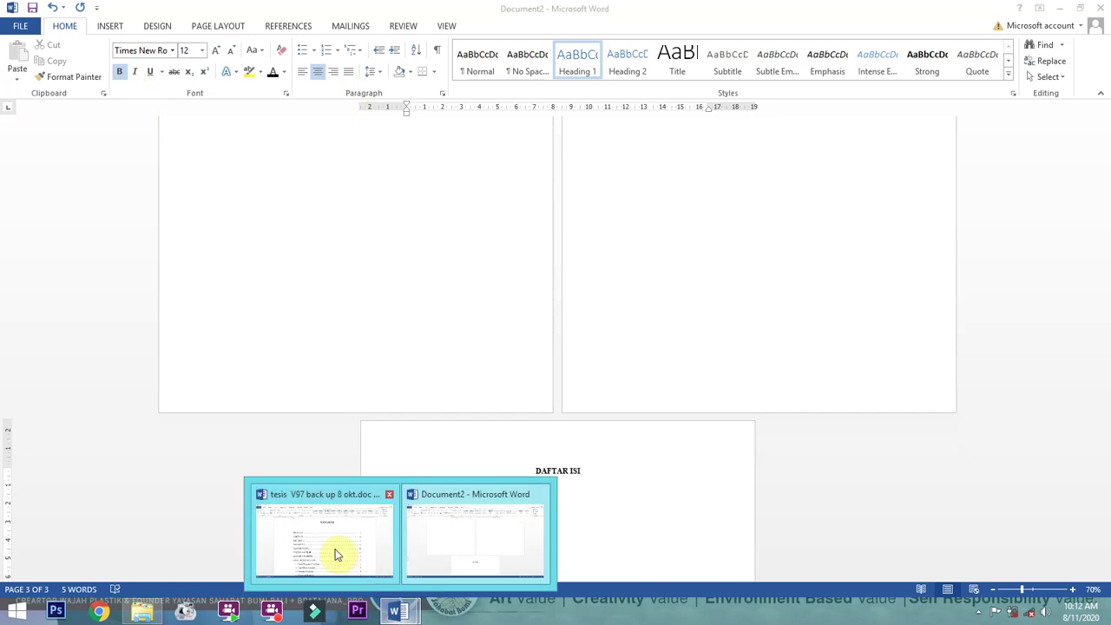
pyautogui.click(339, 552)
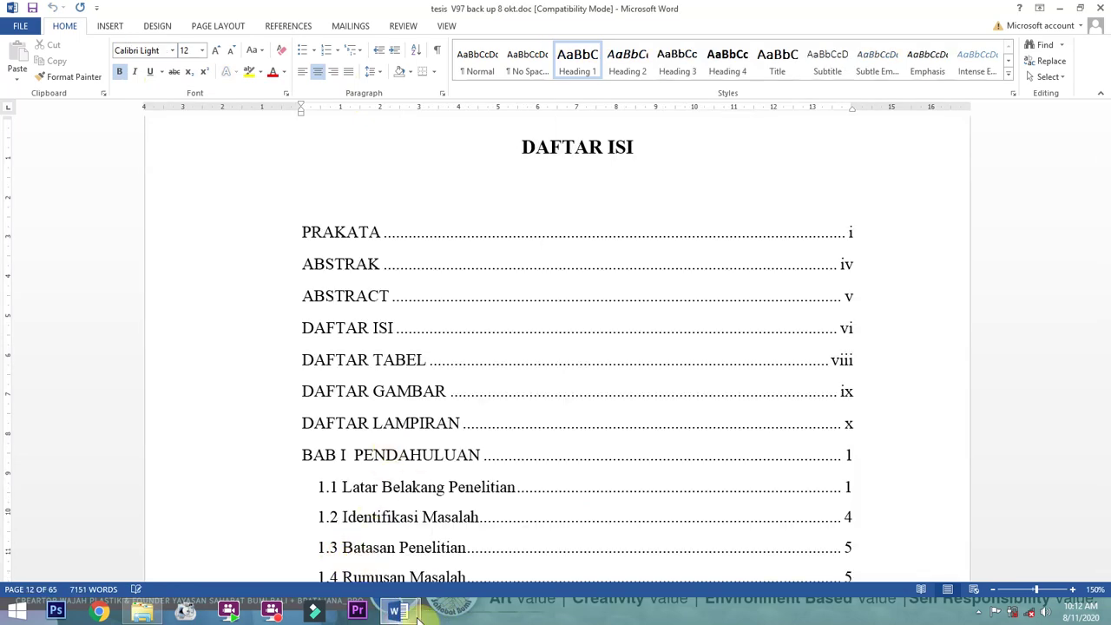
pyautogui.click(453, 562)
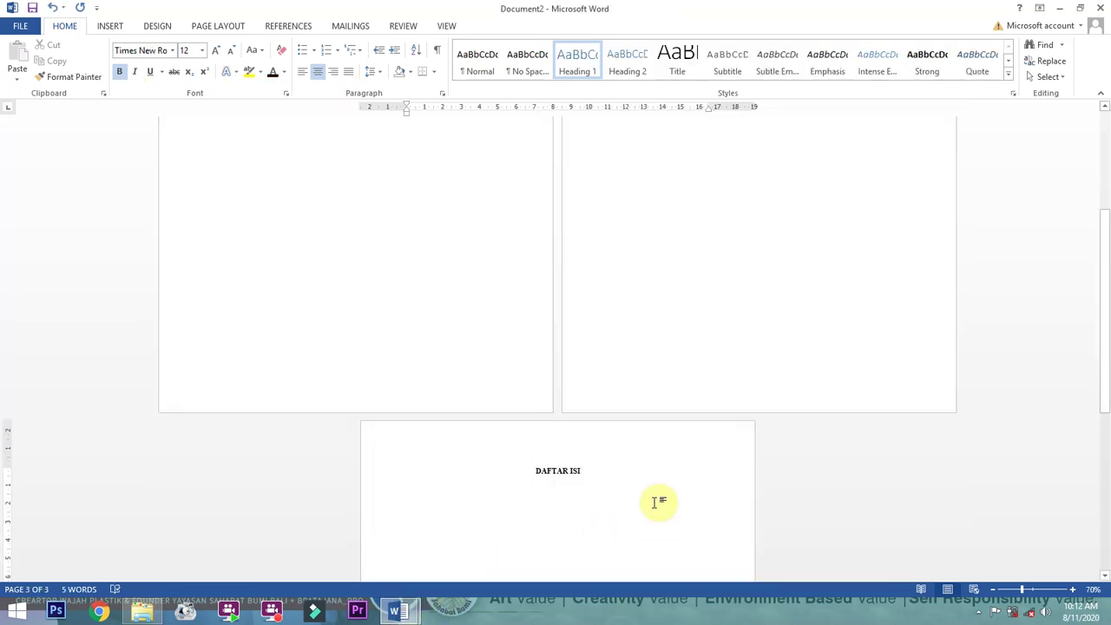
pyautogui.write('DAFTAR TABEL')
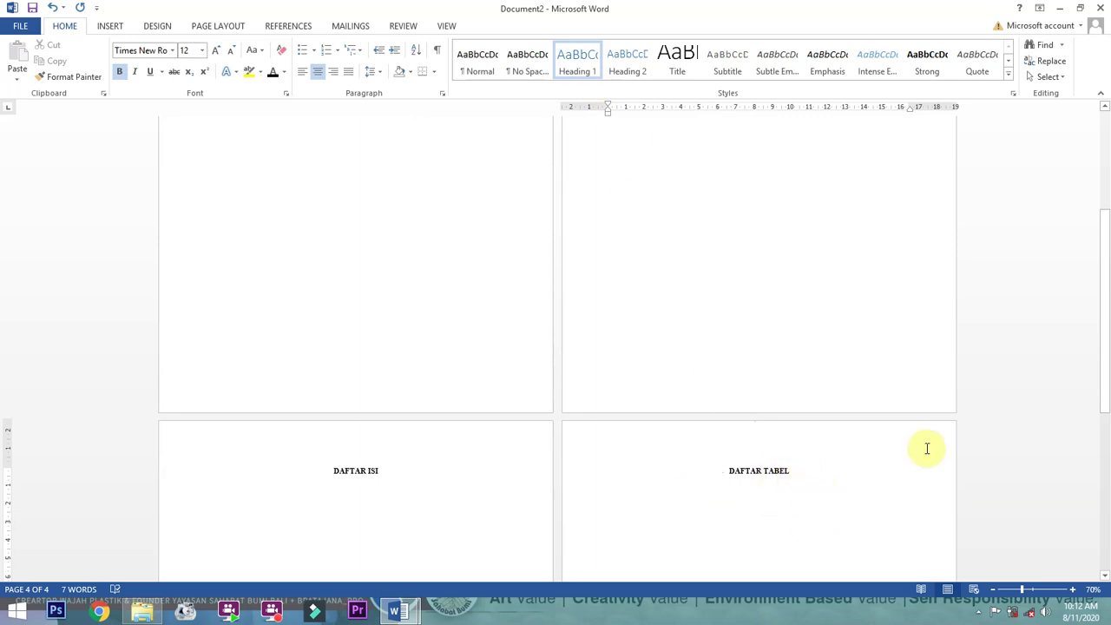
# Enter the heading "DAFTAR LAMPIRAN" on a new page after DAFTAR TABEL and start another page below it
pyautogui.hotkey('ctrl', 'Return')
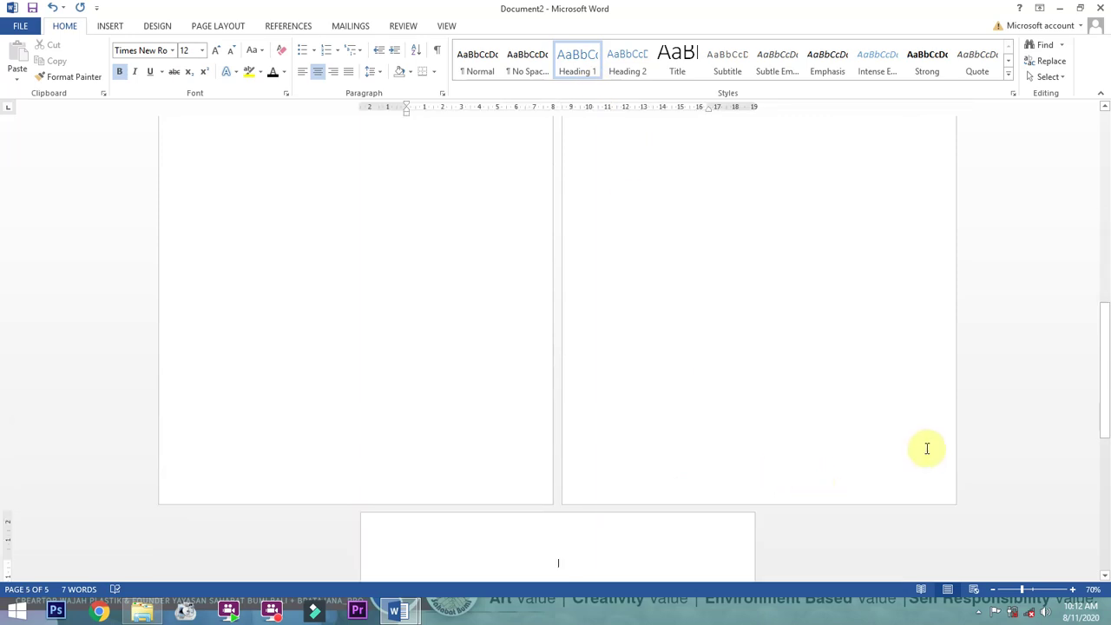
pyautogui.write('DAFTAR LAMPIRAN')
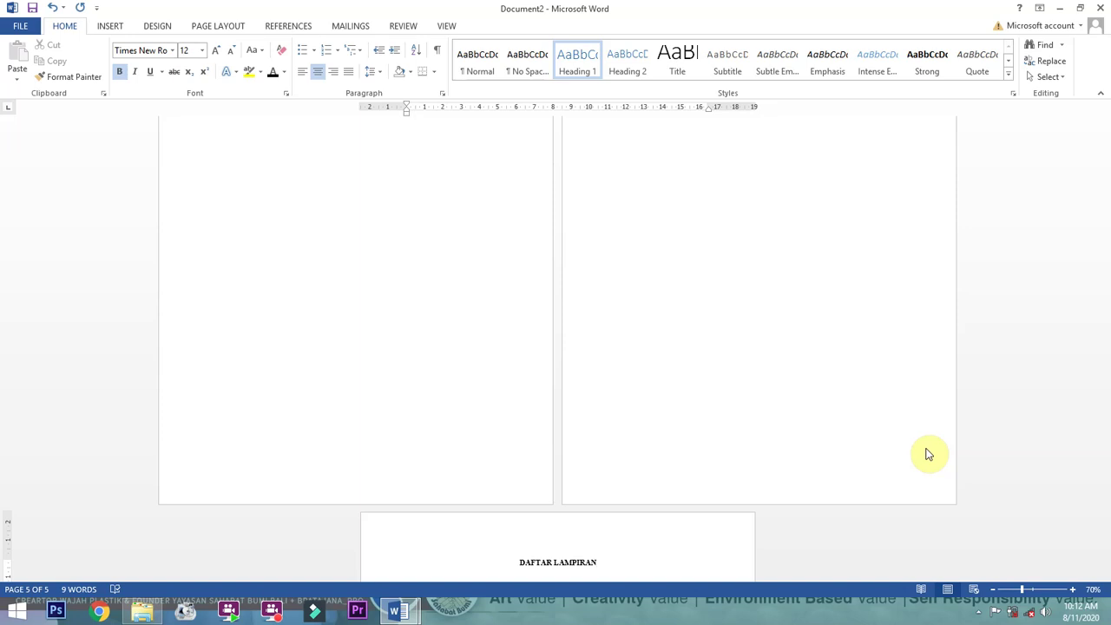
pyautogui.click(726, 550)
pyautogui.scroll(-4, 573, 521)
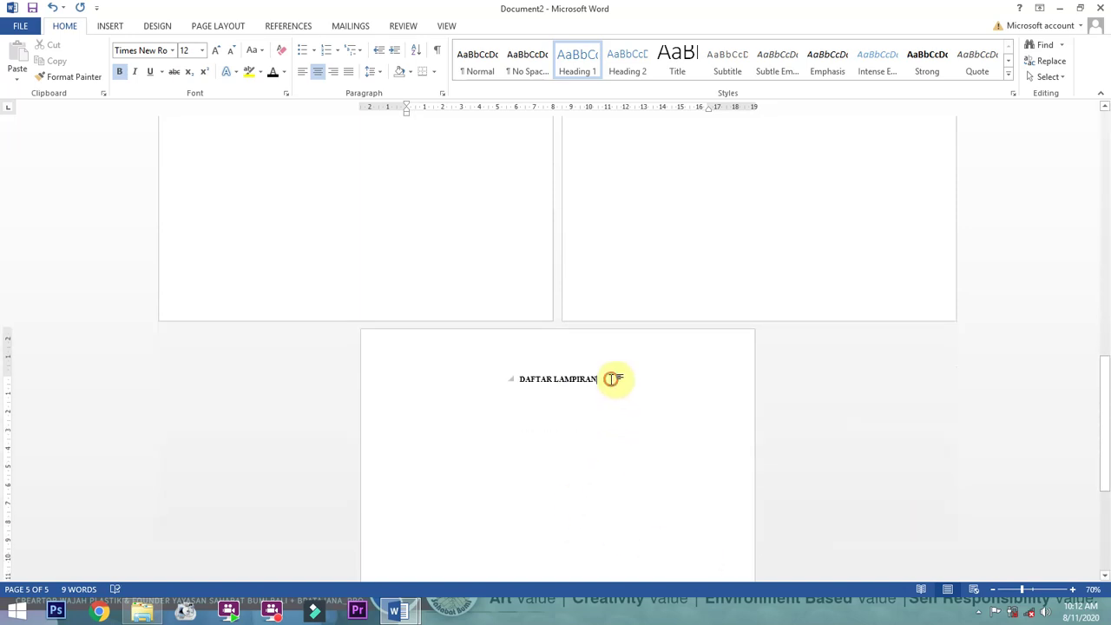
pyautogui.hotkey('ctrl', 'Return')
# Compare the heading order with the thesis and change the DAFTAR LAMPIRAN heading to "DAFTAR GAMBAR"
pyautogui.moveTo(397, 610)
pyautogui.click(331, 556)
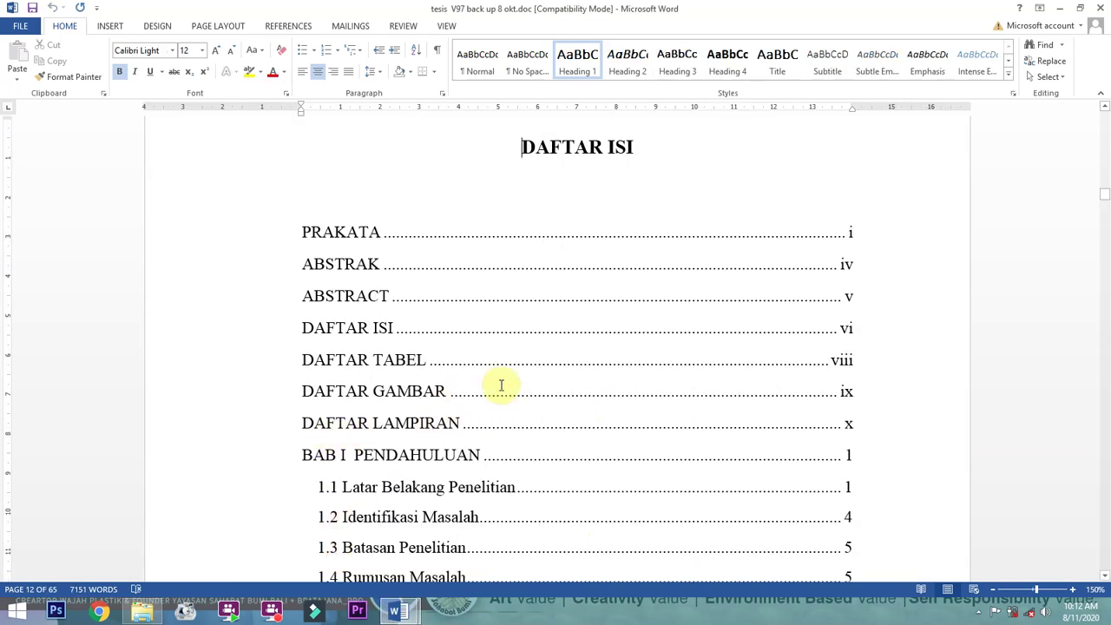
pyautogui.moveTo(399, 610)
pyautogui.click(395, 532)
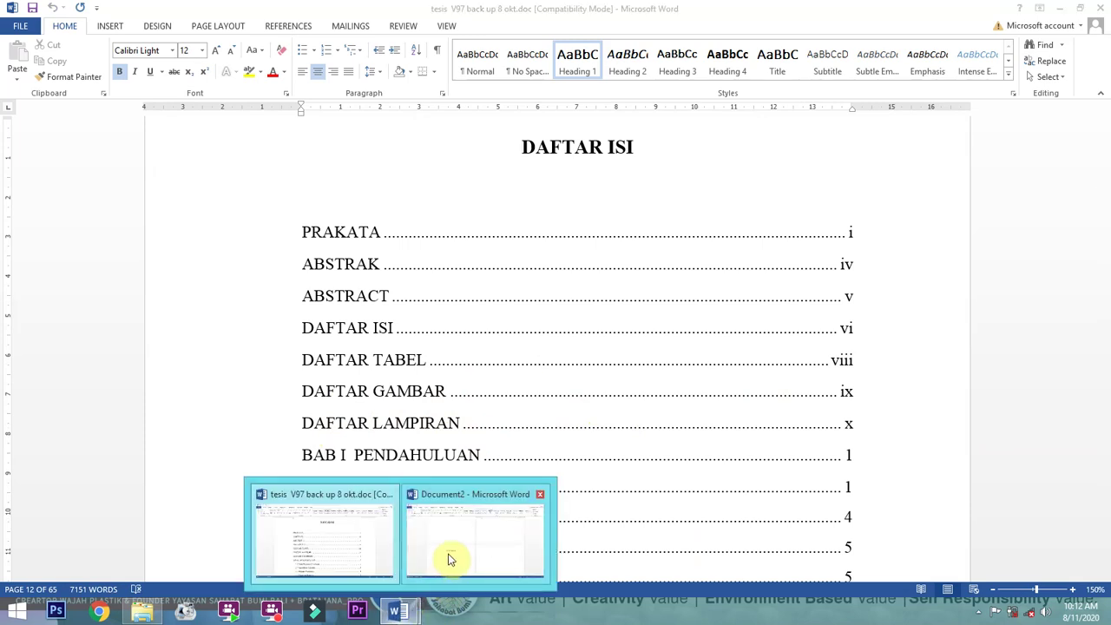
pyautogui.click(450, 560)
pyautogui.click(376, 383)
pyautogui.click(384, 378)
pyautogui.moveTo(391, 379); pyautogui.dragTo(354, 382)
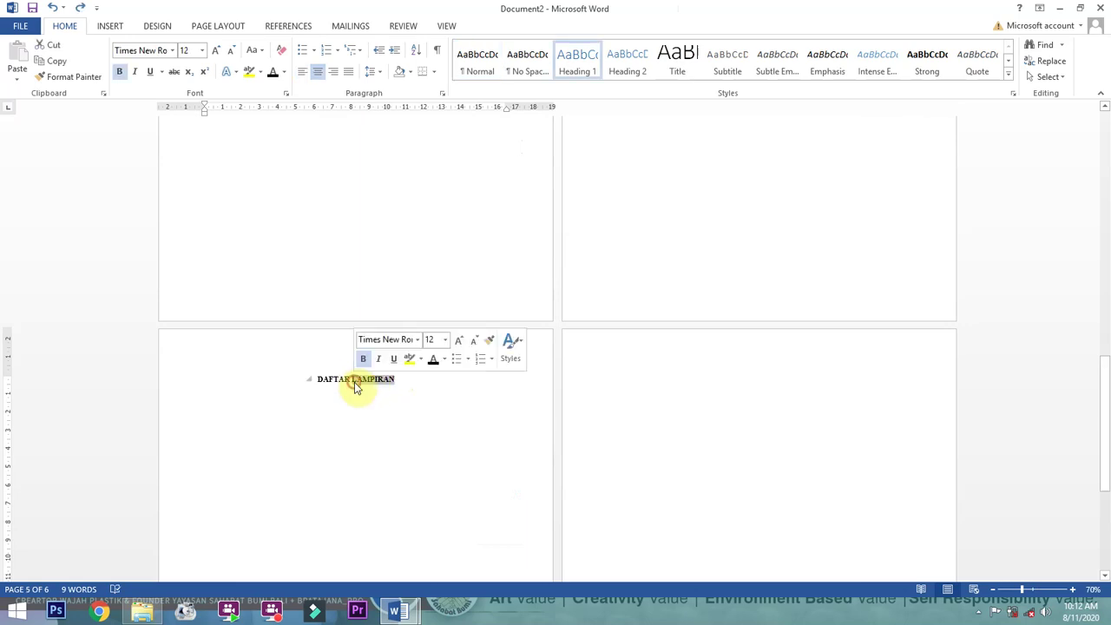
pyautogui.write('GAMBAR')
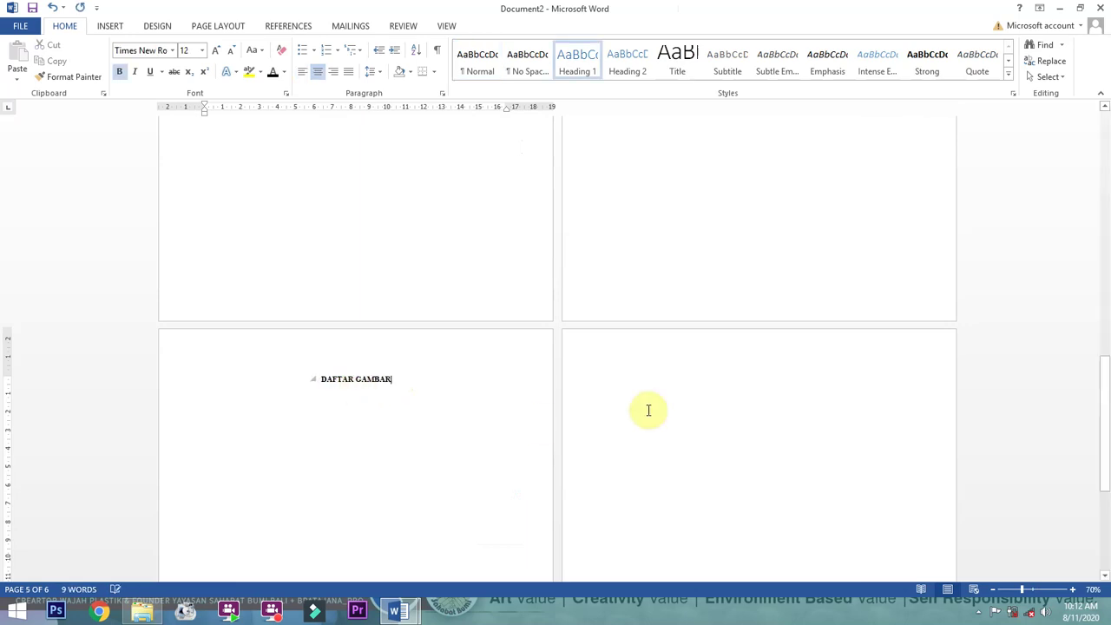
# Enter the heading "DAFTAR LAMPIRAN" on the page after DAFTAR GAMBAR and start a new page
pyautogui.click(734, 386)
pyautogui.write('DAFTAR')
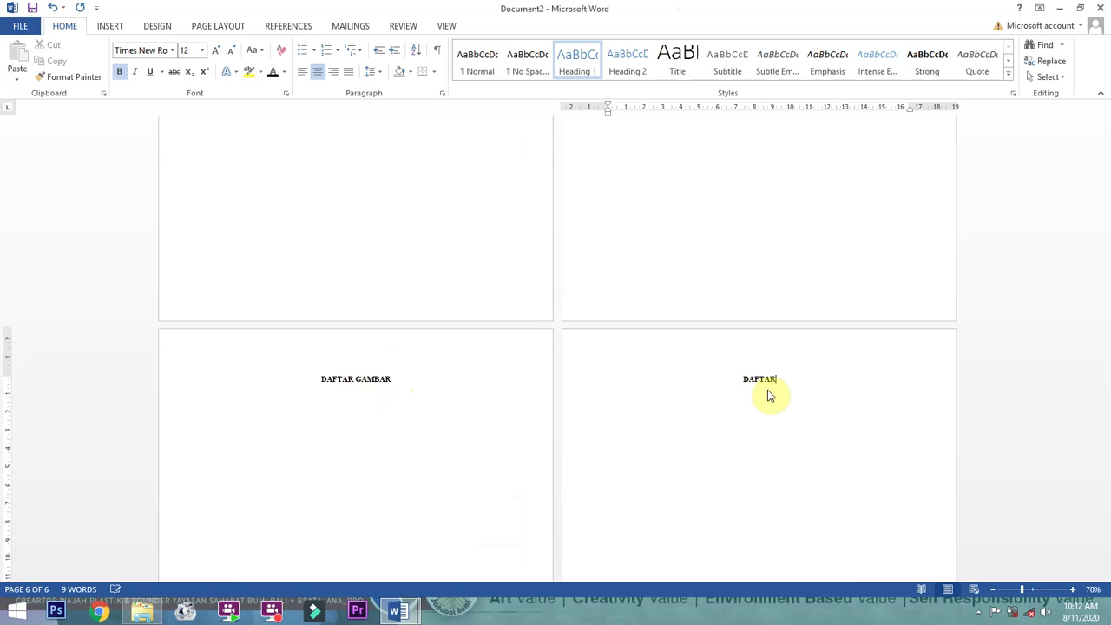
pyautogui.write(' LAMPIRAN')
pyautogui.hotkey('ctrl', 'Return')
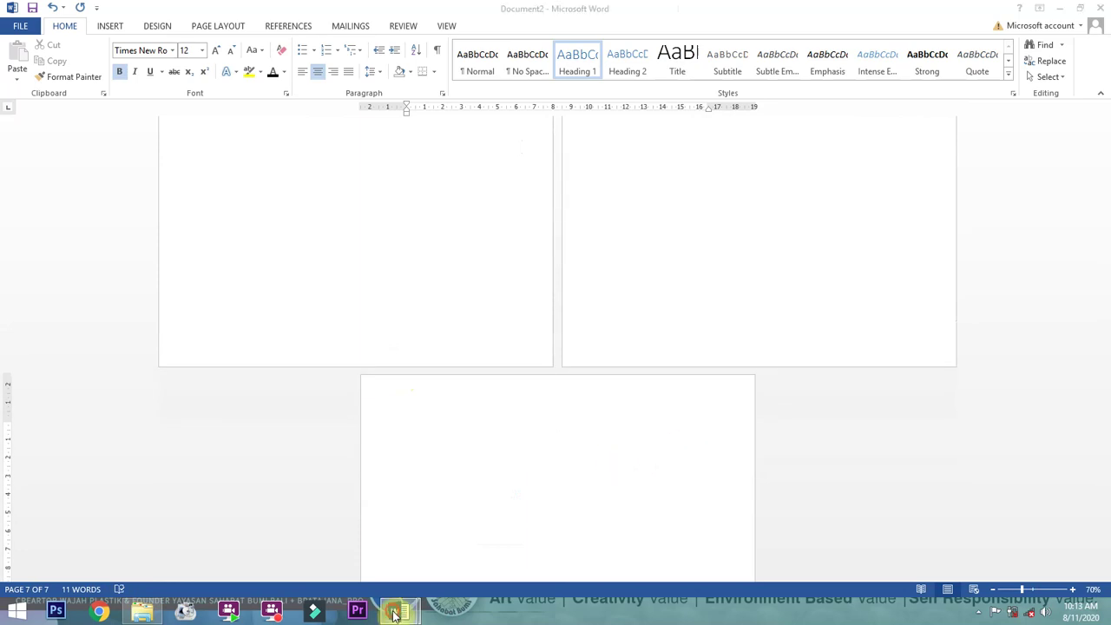
# Check the chapter entries in the thesis's contents list and enter the heading "BAB I" on the new last page
pyautogui.moveTo(398, 607)
pyautogui.click(368, 563)
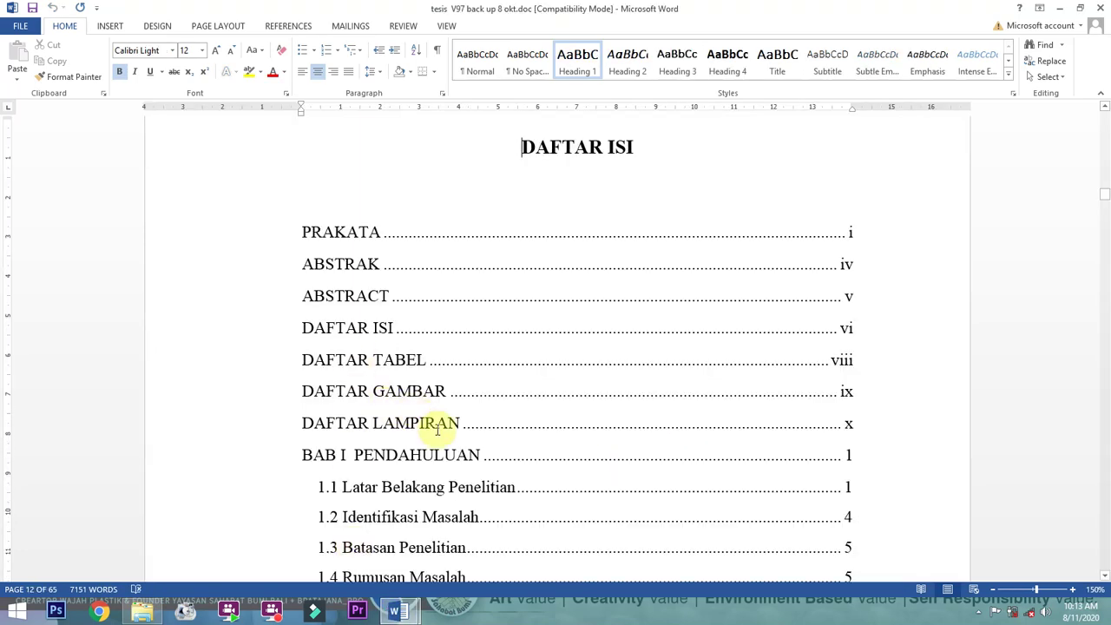
pyautogui.scroll(-2, 379, 465)
pyautogui.scroll(-1, 379, 464)
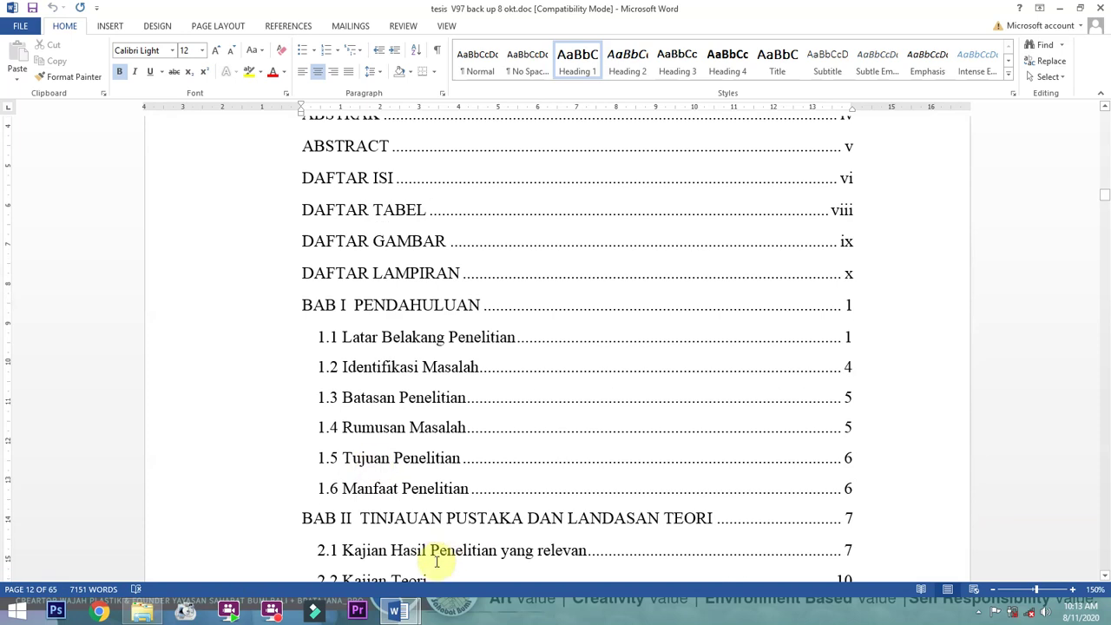
pyautogui.moveTo(398, 608)
pyautogui.click(451, 556)
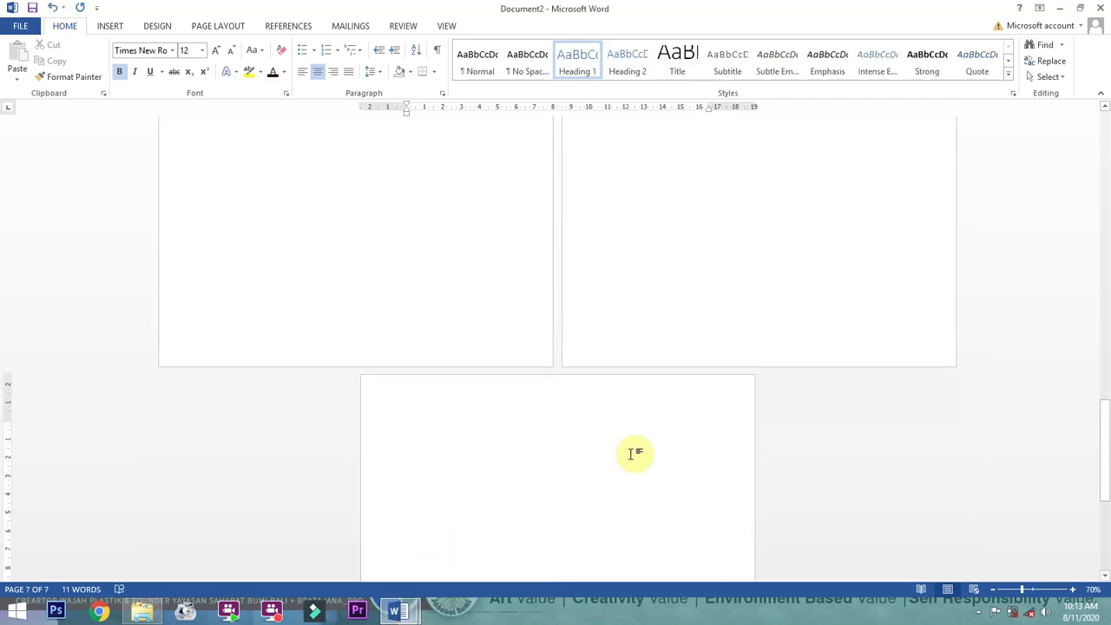
pyautogui.scroll(8, 635, 452)
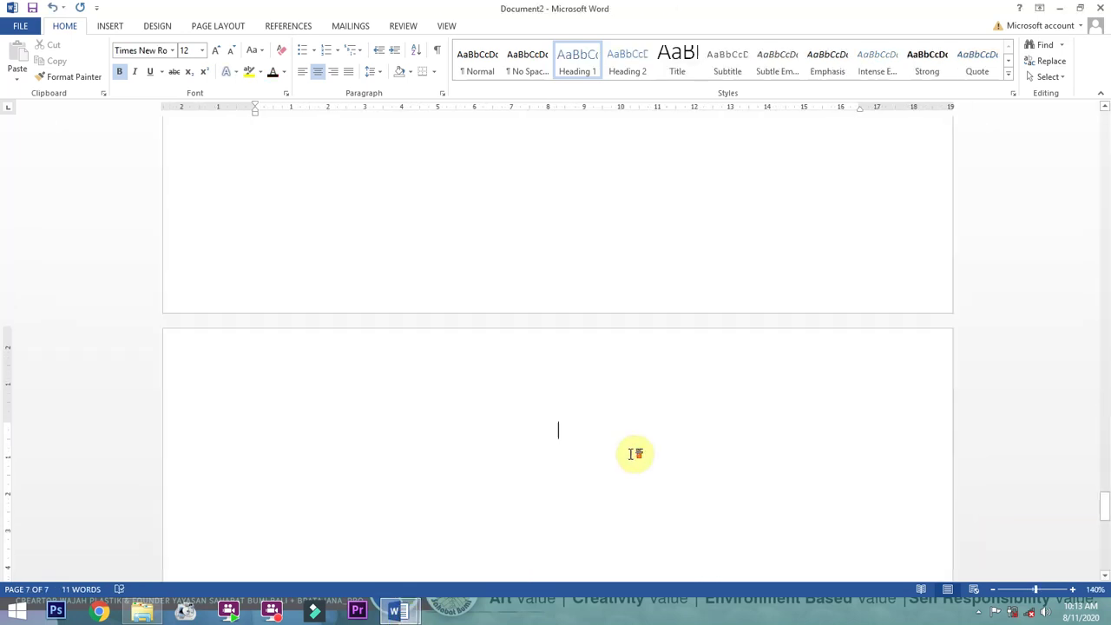
pyautogui.write('BAB I')
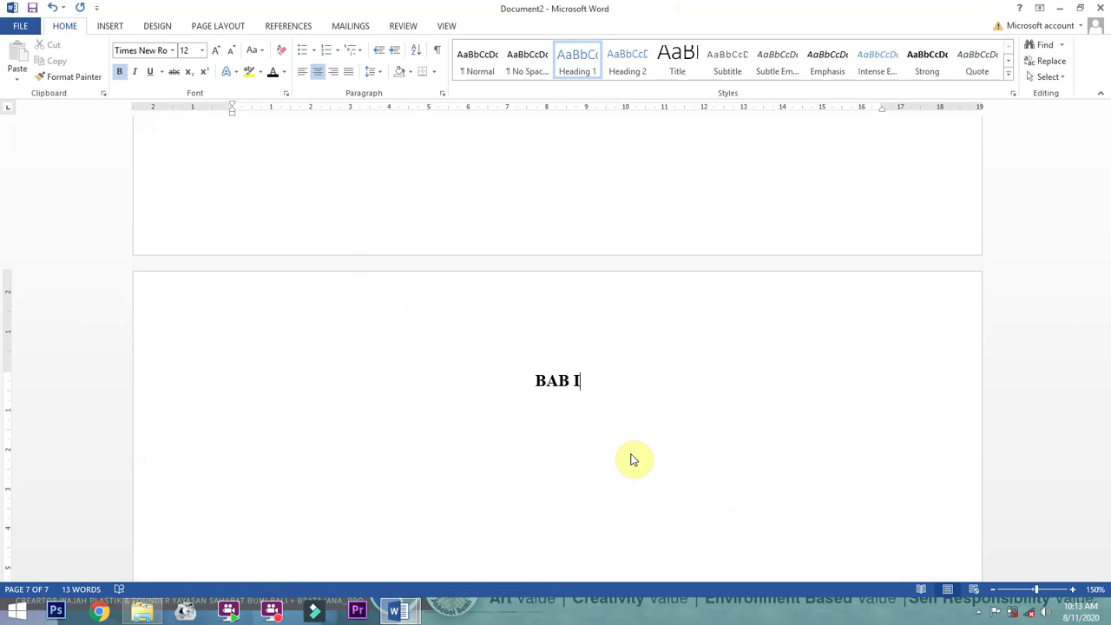
pyautogui.hotkey('ctrl', 'Return')
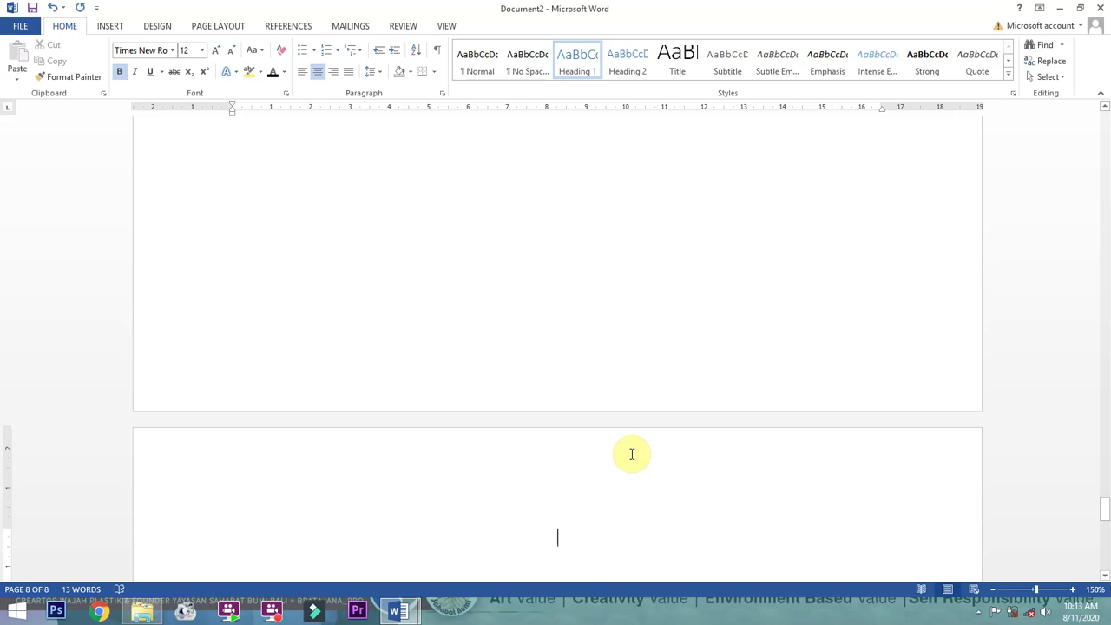
pyautogui.press('BackSpace')
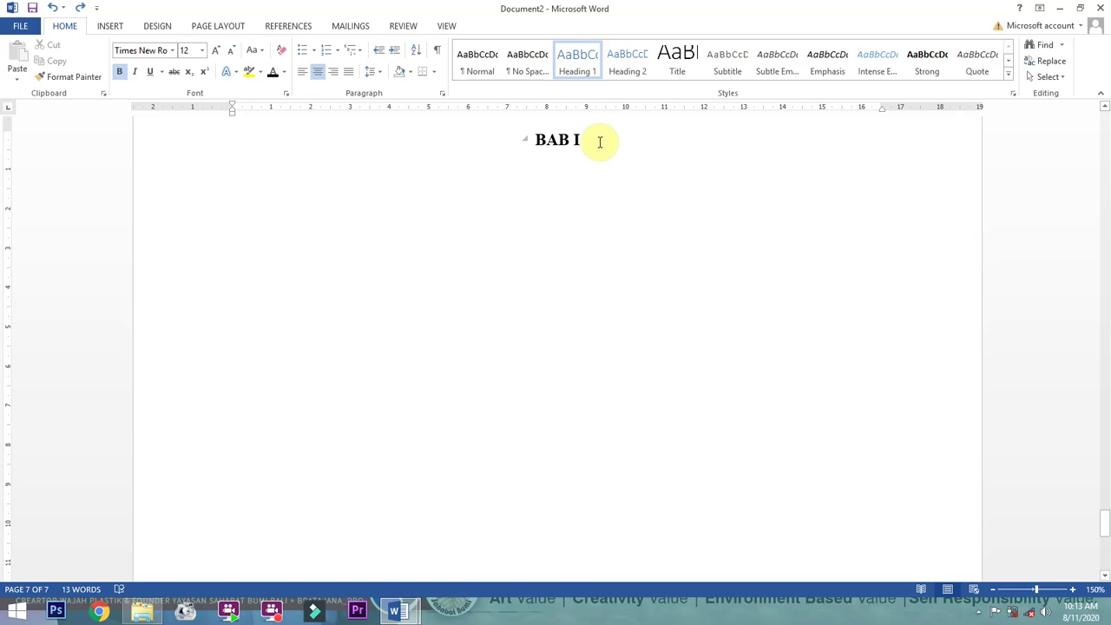
pyautogui.press('Return')
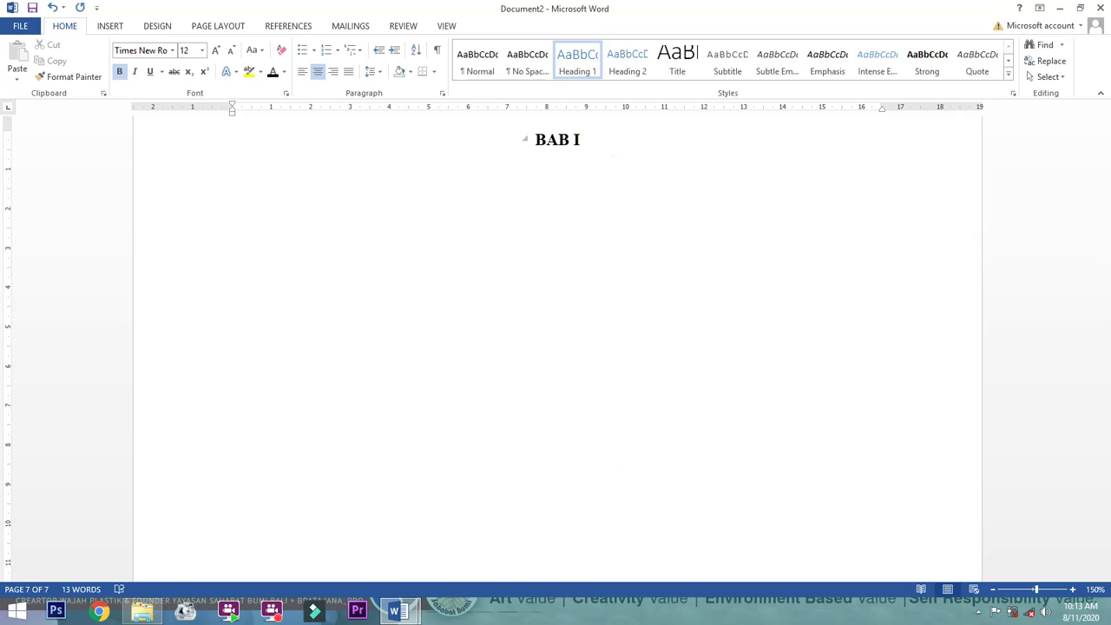
# Add the chapter title "PENDAHULUAN" on a new line directly below BAB I
pyautogui.click(594, 136)
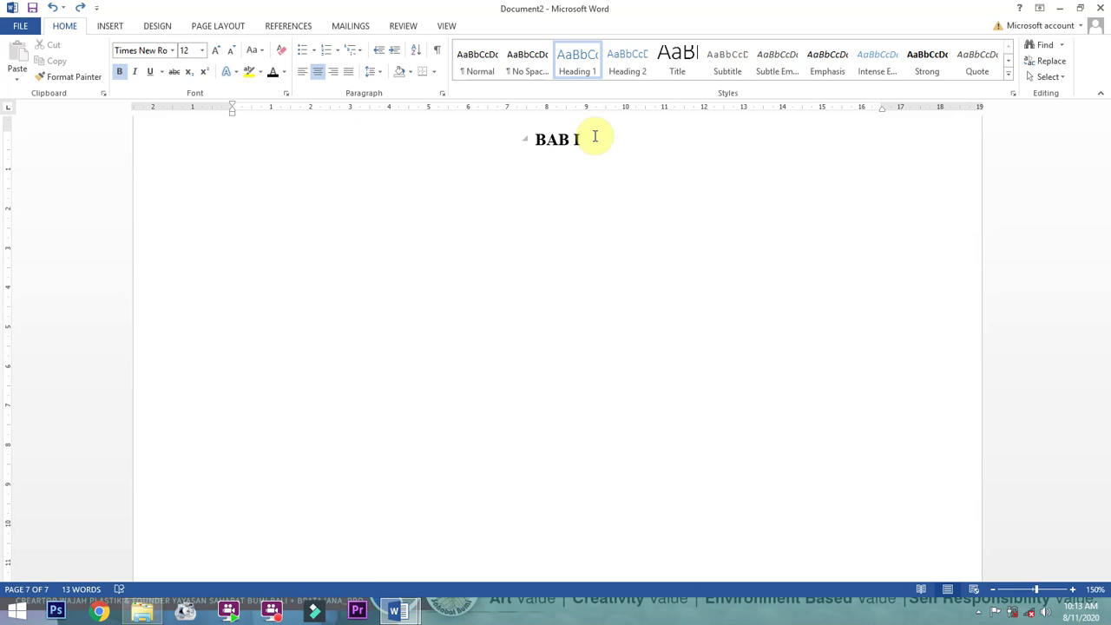
pyautogui.press('Return')
pyautogui.write('PENDAHULUAN')
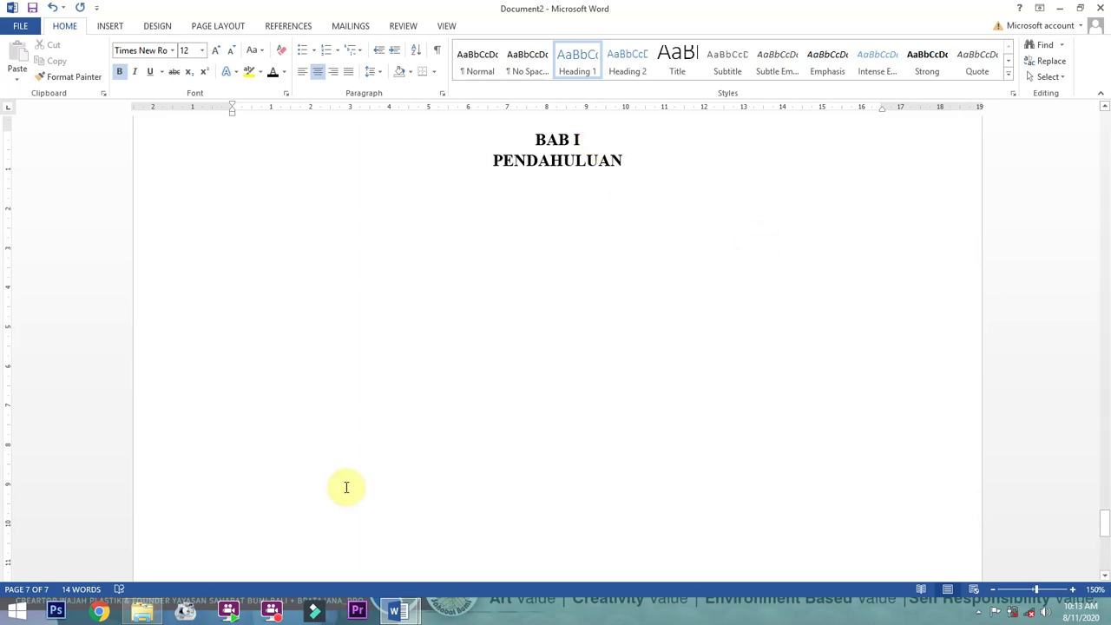
# Check the BAB I subheadings in the thesis and start a left-aligned paragraph below PENDAHULUAN
pyautogui.click(398, 614)
pyautogui.click(346, 545)
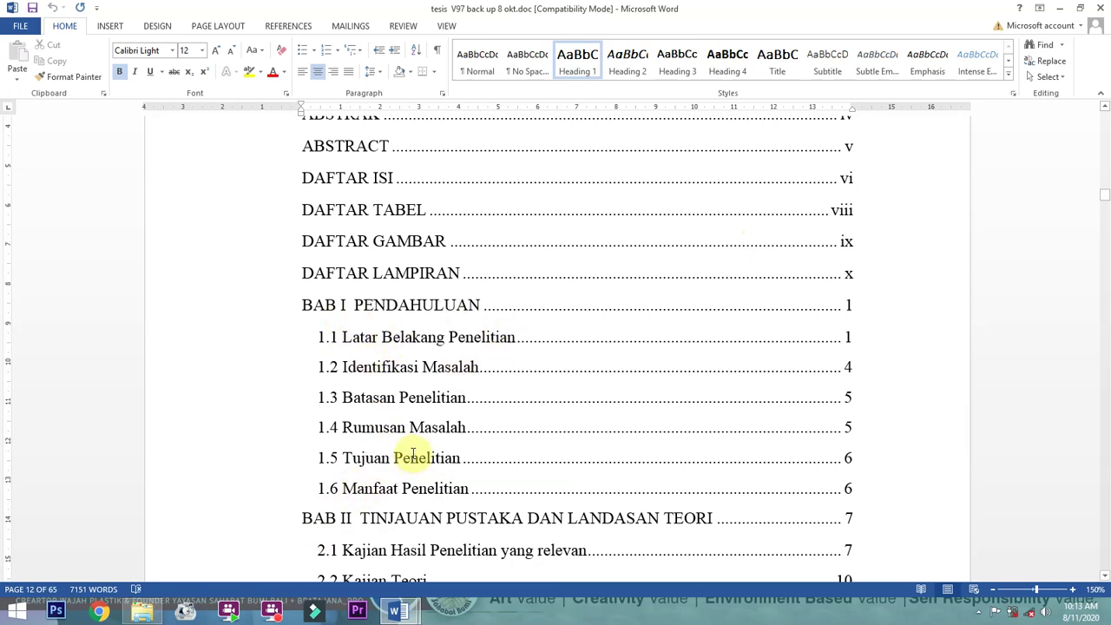
pyautogui.moveTo(395, 610)
pyautogui.click(435, 550)
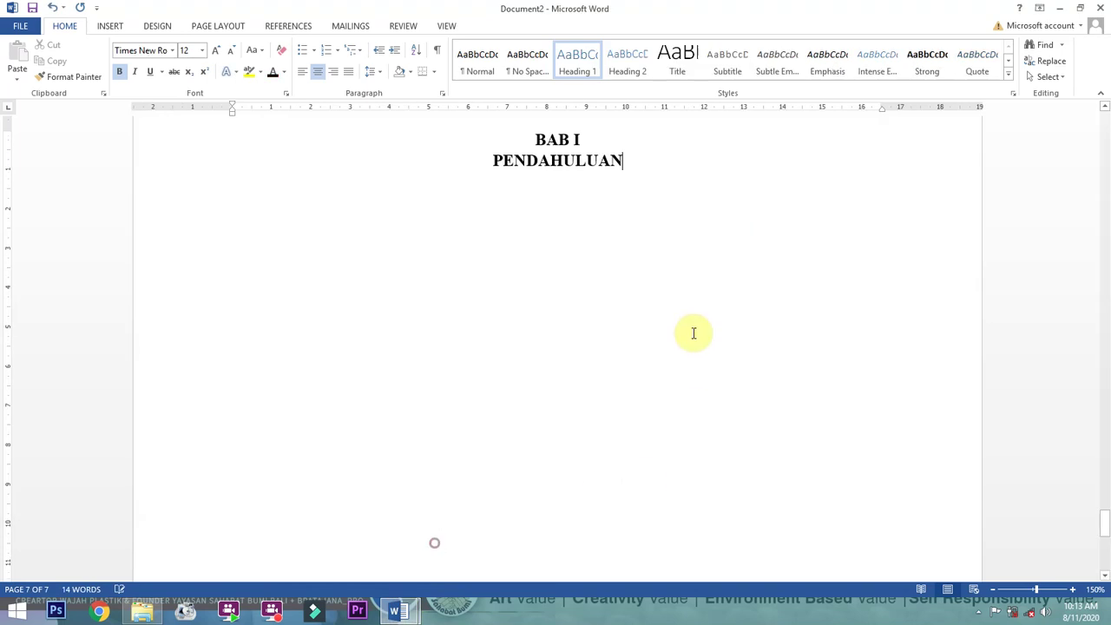
pyautogui.press('Return')
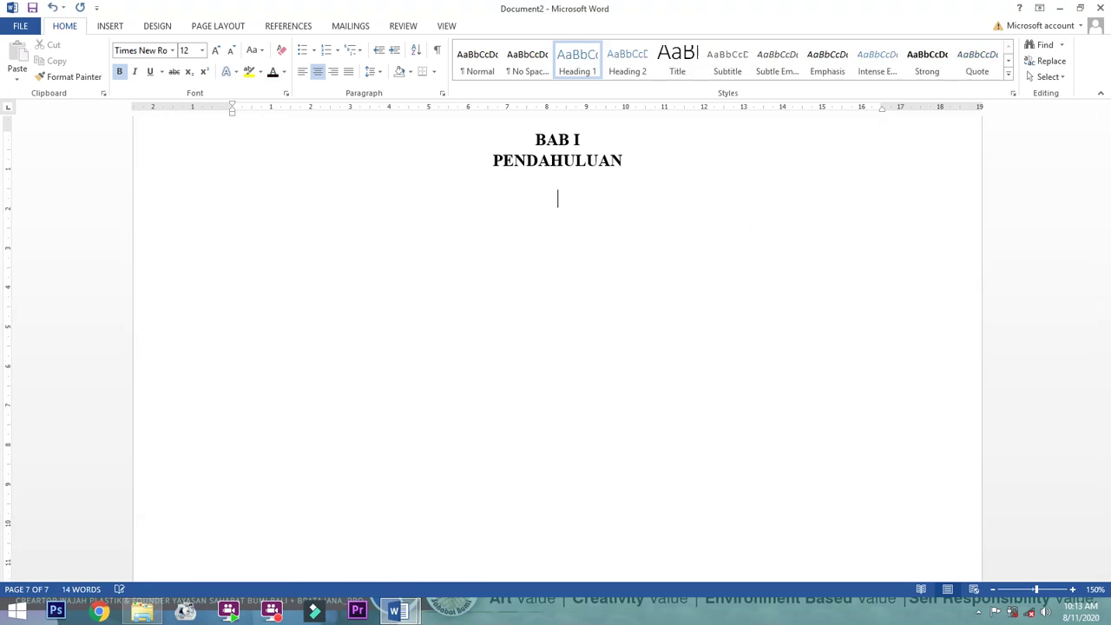
pyautogui.click(302, 72)
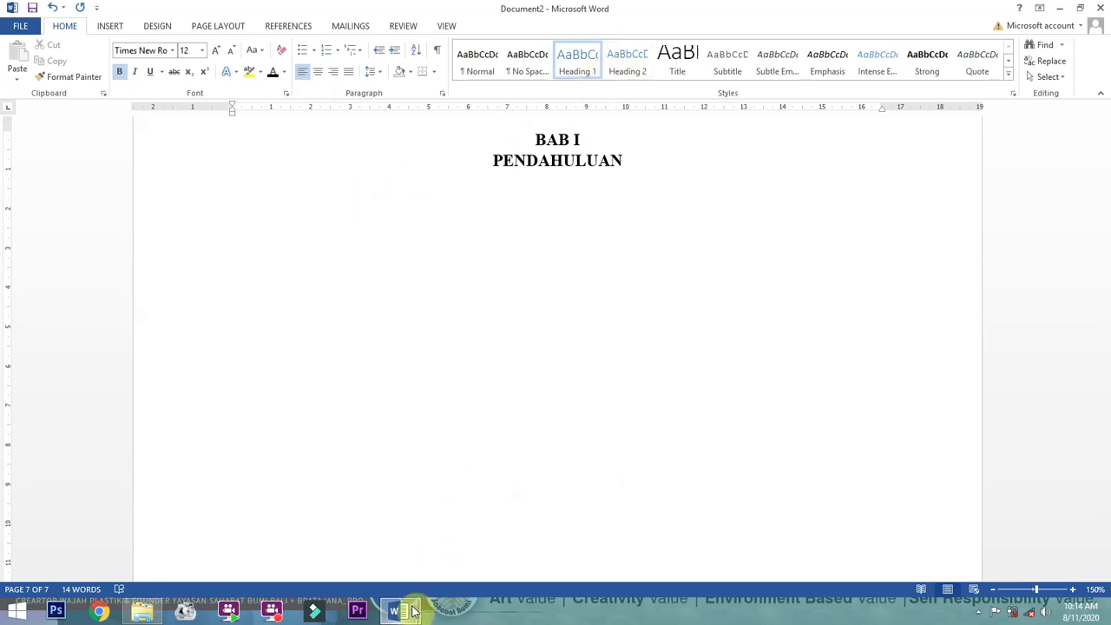
# Check the BAB I subheadings in the thesis and apply the Heading 2 style to the empty line below PENDAHULUAN
pyautogui.moveTo(397, 611)
pyautogui.click(342, 558)
pyautogui.click(332, 338)
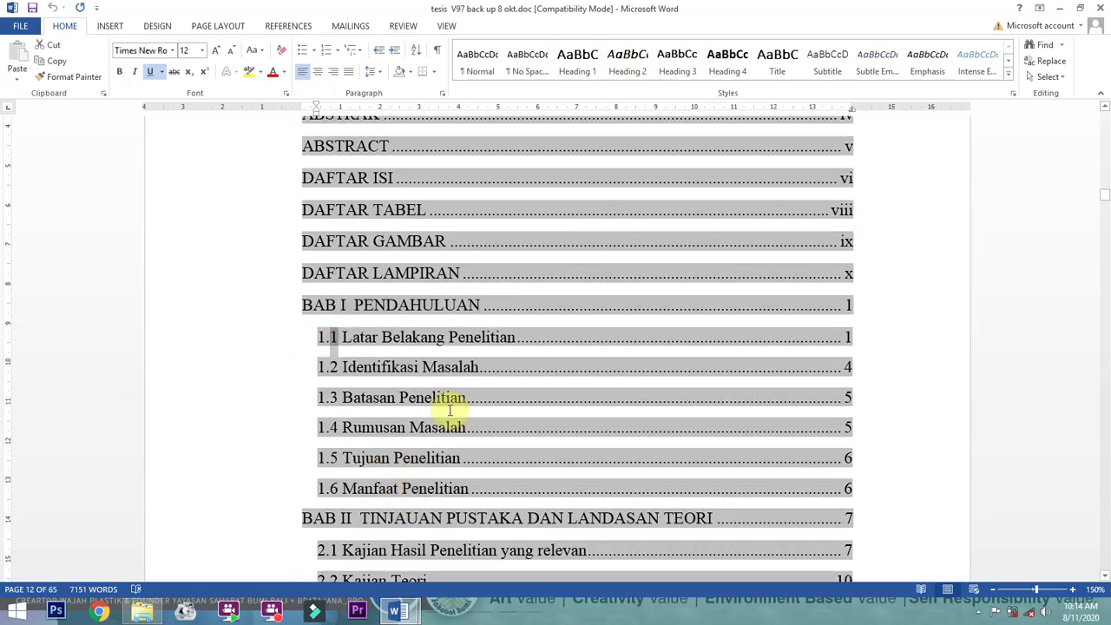
pyautogui.click(421, 351)
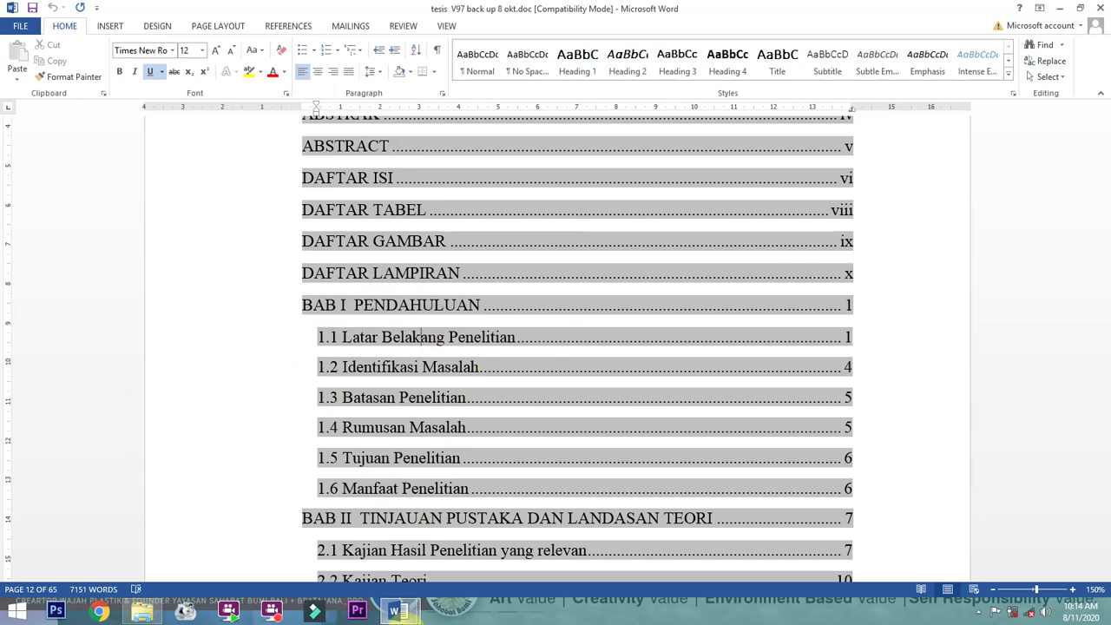
pyautogui.moveTo(398, 611)
pyautogui.click(427, 544)
pyautogui.click(253, 206)
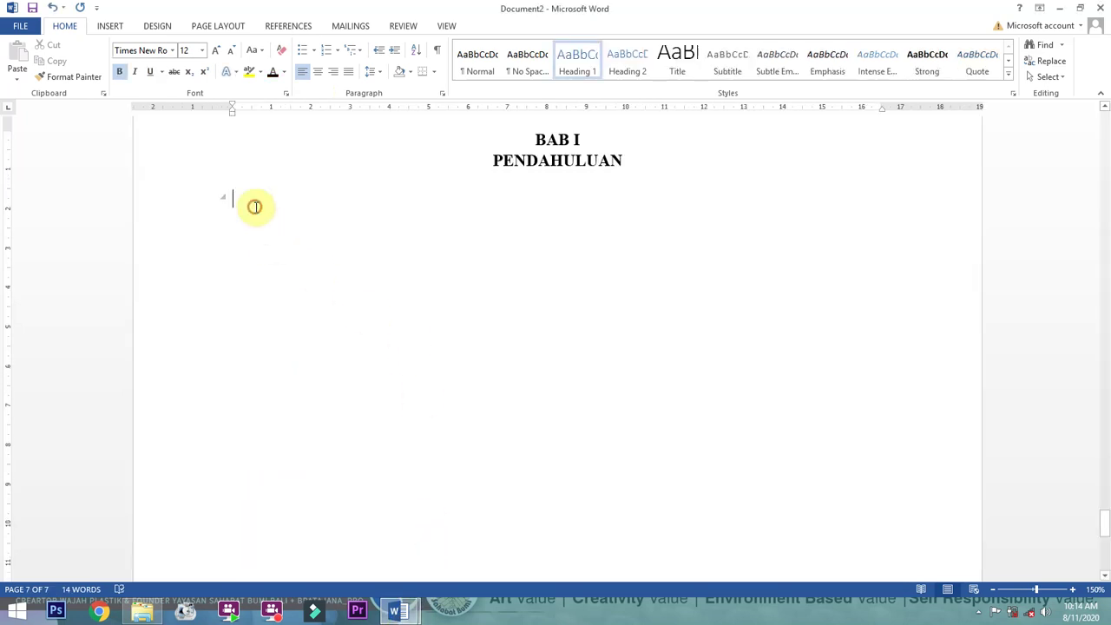
pyautogui.click(625, 70)
pyautogui.click(625, 70)
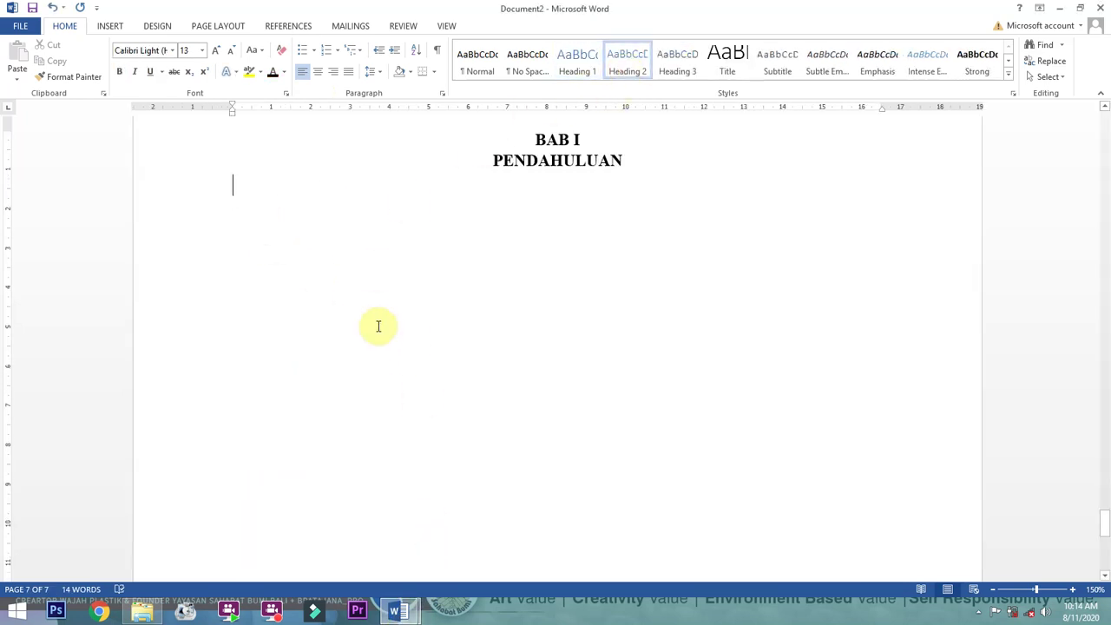
# Enter the first subheading "1.1 Latar Belakang" below PENDAHULUAN, checking its wording in the thesis's contents list
pyautogui.write('1')
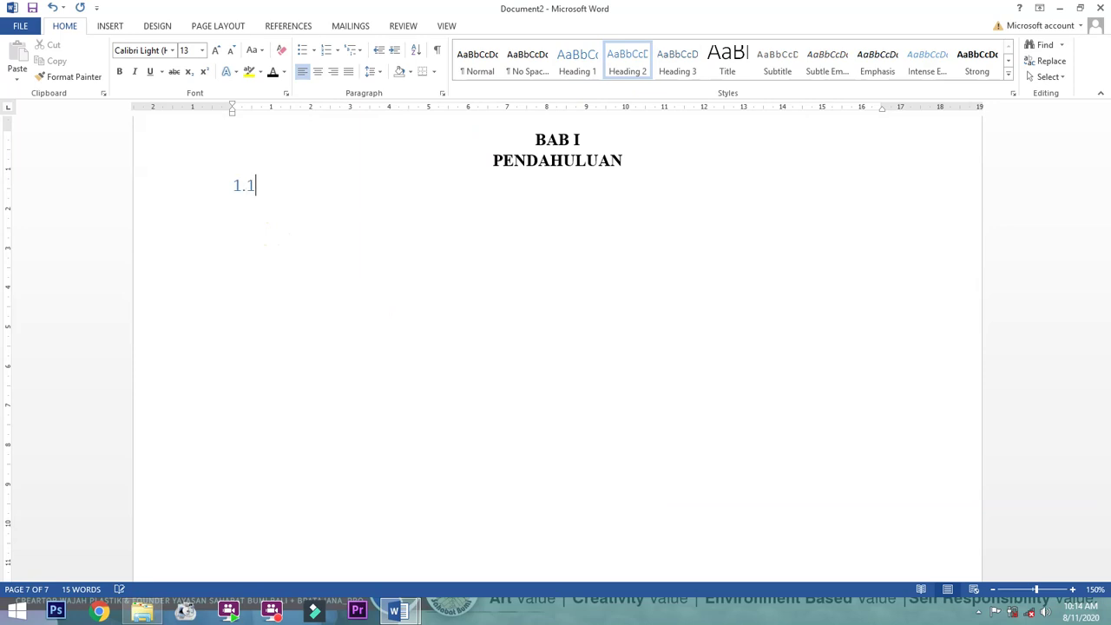
pyautogui.write('.1')
pyautogui.moveTo(399, 612)
pyautogui.click(340, 544)
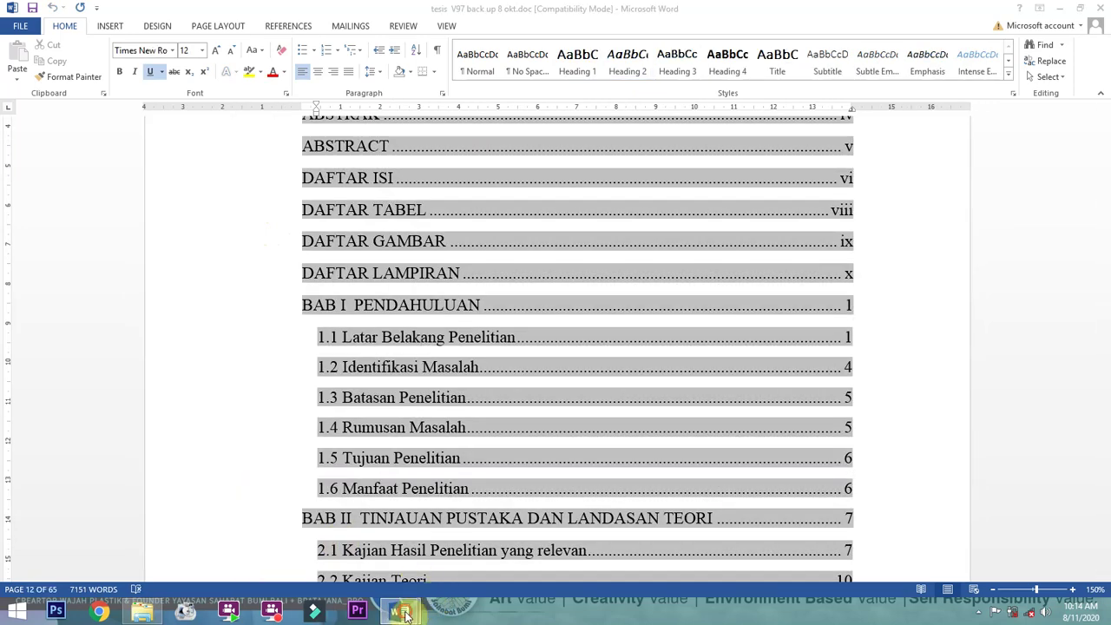
pyautogui.click(487, 534)
pyautogui.write('Latar Belakang')
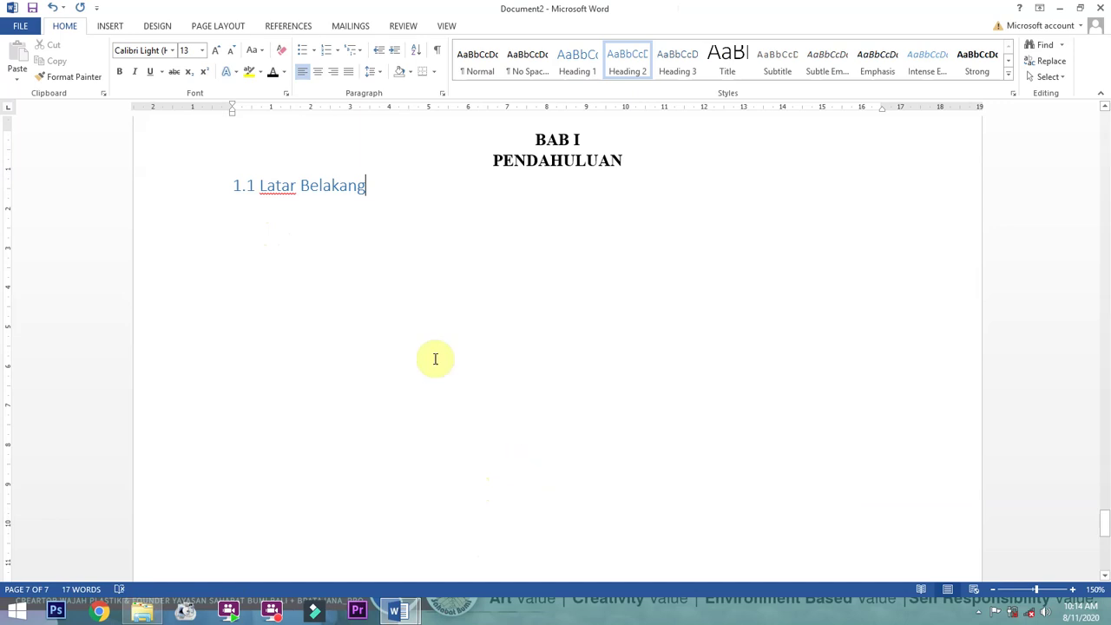
# Insert two blank lines between the PENDAHULUAN title and the 1.1 Latar Belakang subheading
pyautogui.click(646, 160)
pyautogui.press('Return')
pyautogui.press('Return')
# Format the 1.1 Latar Belakang subheading as Times New Roman, 12 pt, bold and black
pyautogui.click(378, 249)
pyautogui.moveTo(366, 247); pyautogui.dragTo(231, 244)
pyautogui.click(157, 50)
pyautogui.write('Times New Roman')
pyautogui.press('Return')
pyautogui.click(187, 50)
pyautogui.write('12')
pyautogui.press('Return')
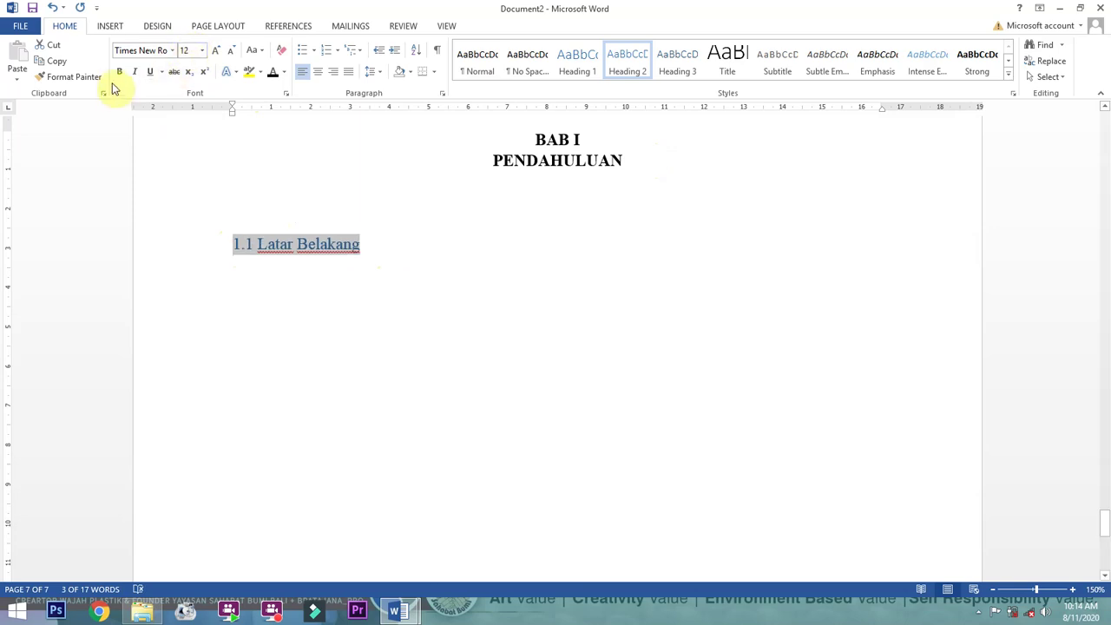
pyautogui.click(120, 71)
pyautogui.click(273, 73)
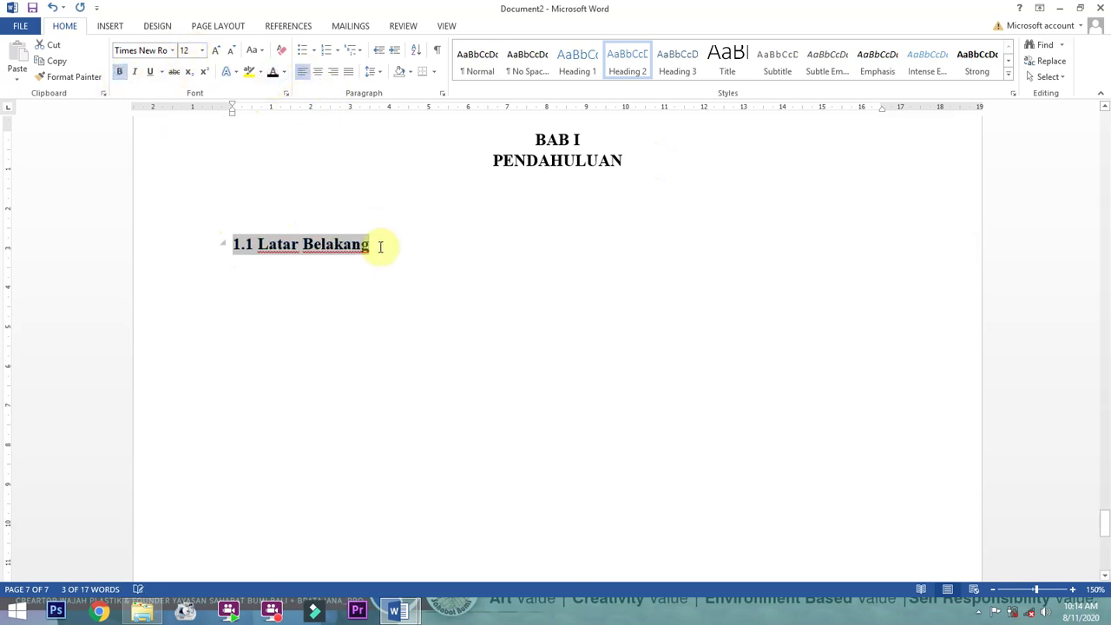
# Add the numbered subheading "1.2 Identifikasi Masalah" below 1.1, following the thesis, and start the 1.3 line
pyautogui.click(379, 248)
pyautogui.press('Return')
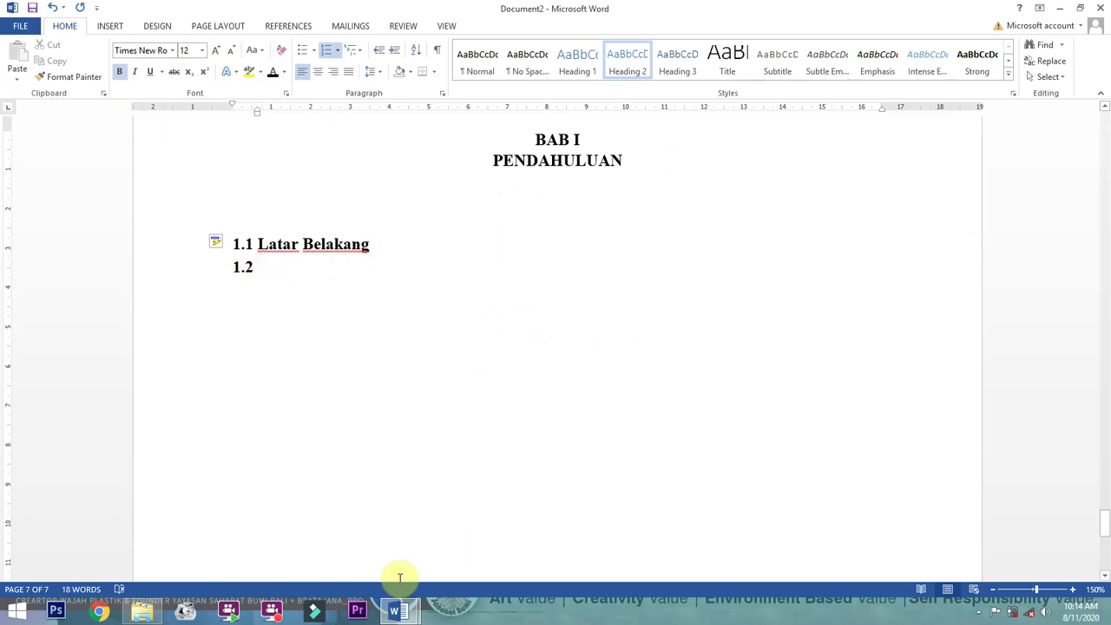
pyautogui.moveTo(390, 614)
pyautogui.click(315, 538)
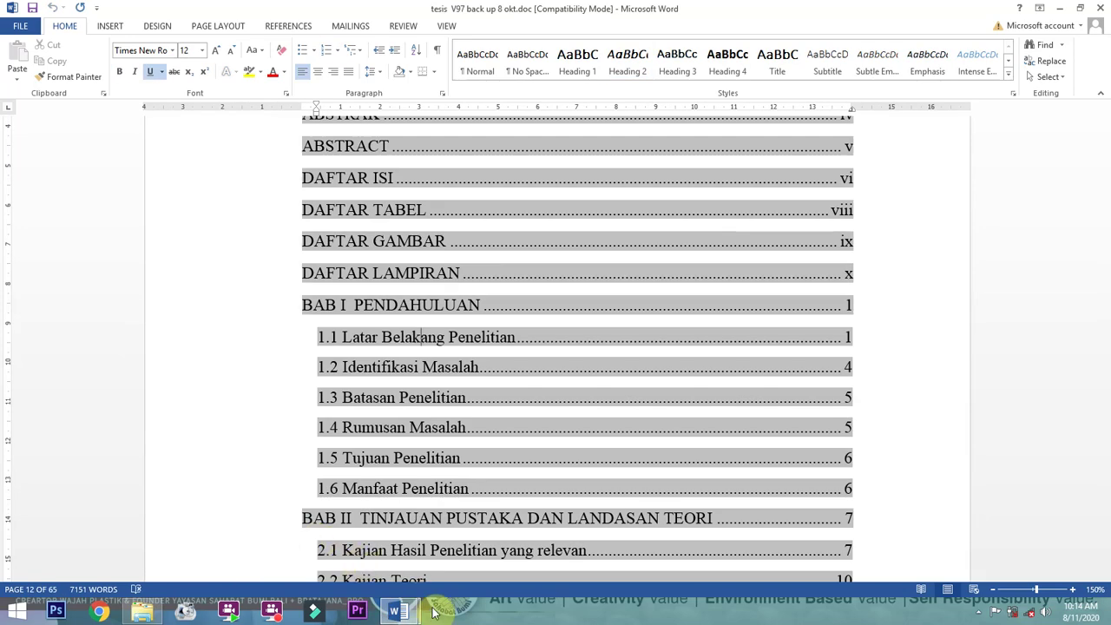
pyautogui.click(450, 555)
pyautogui.write('Identifikasi')
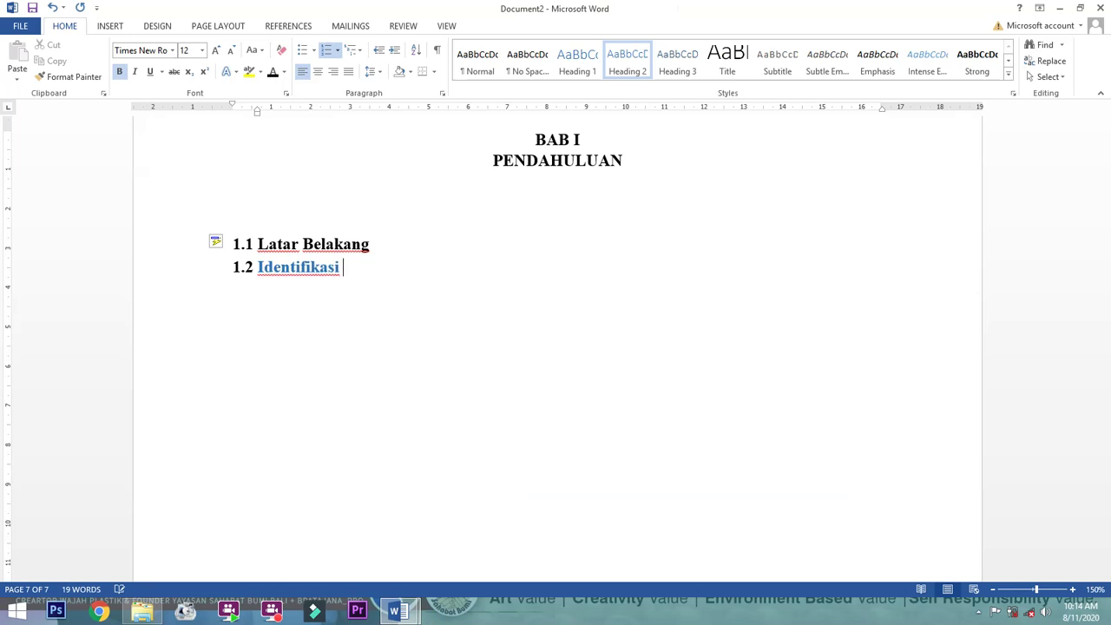
pyautogui.write(' Masalah')
pyautogui.press('Return')
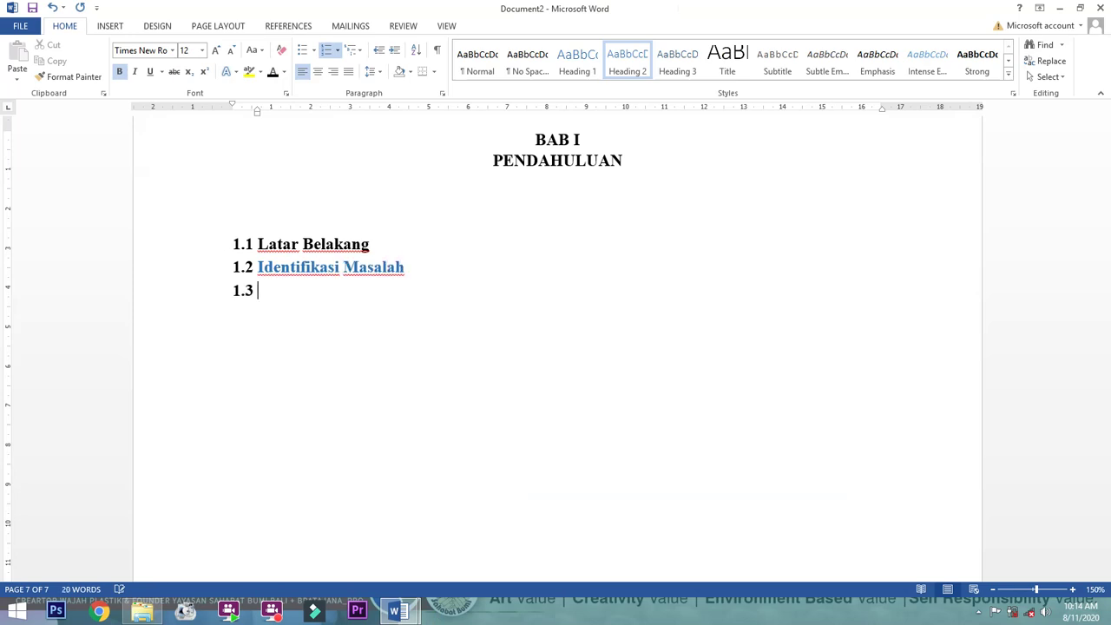
# Check the next thesis subheading, enter "Batasan Penelitian" as item 1.3 and start the 1.4 line
pyautogui.moveTo(398, 613)
pyautogui.click(339, 547)
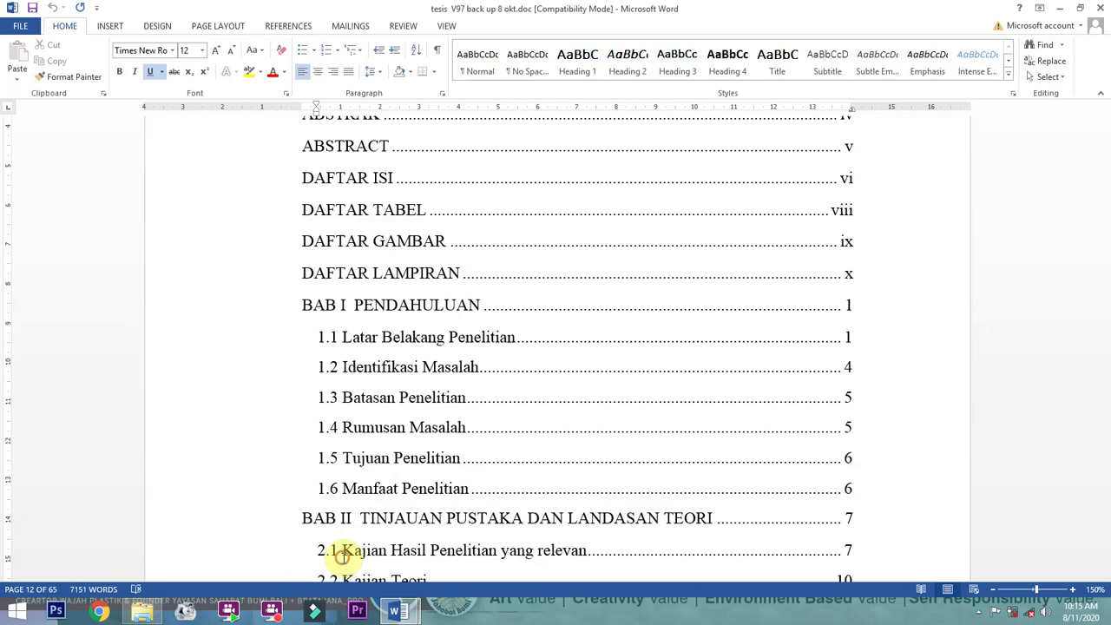
pyautogui.moveTo(399, 612)
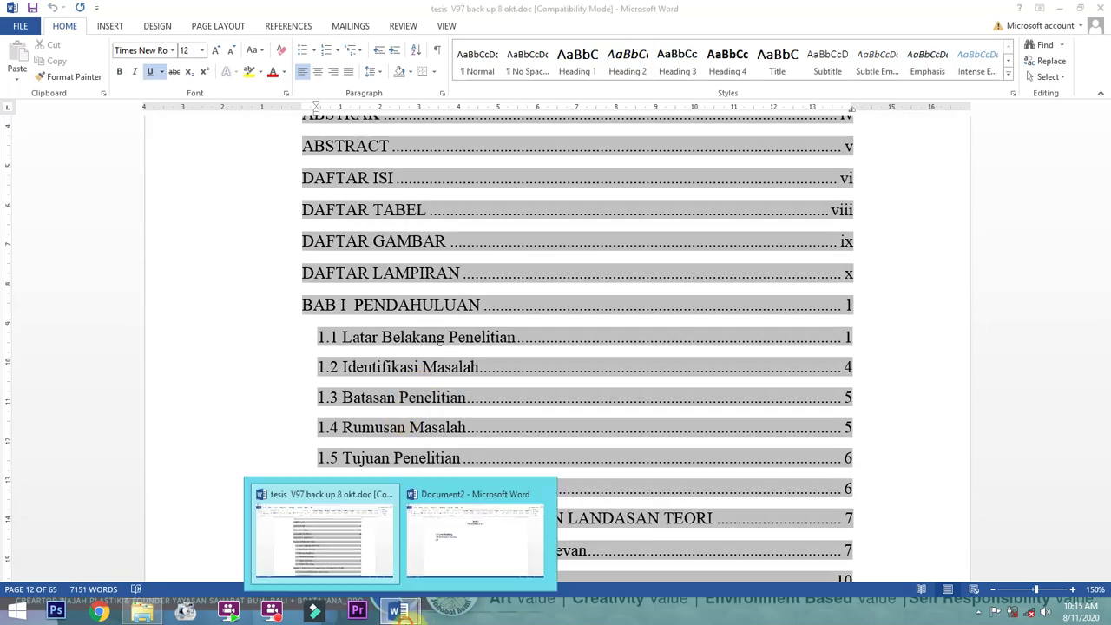
pyautogui.click(422, 541)
pyautogui.write('Ba')
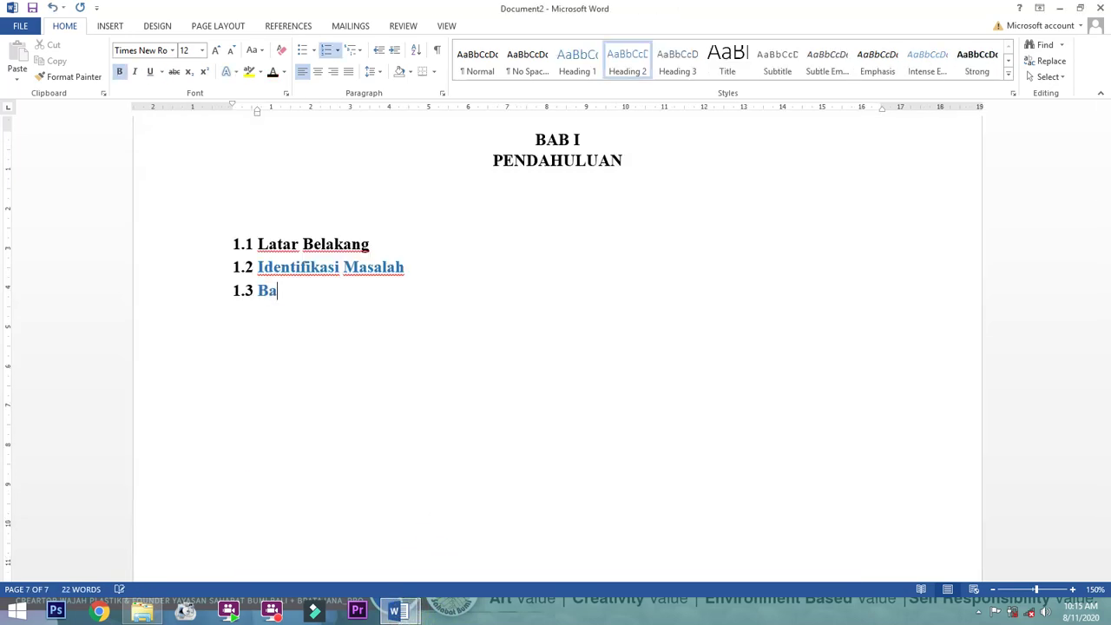
pyautogui.write('tasan Penelitian')
pyautogui.press('Return')
# Look up the fourth subheading in the thesis, enter "Rumusan Masalah" as item 1.4 and start the 1.5 line
pyautogui.moveTo(397, 611)
pyautogui.click(382, 580)
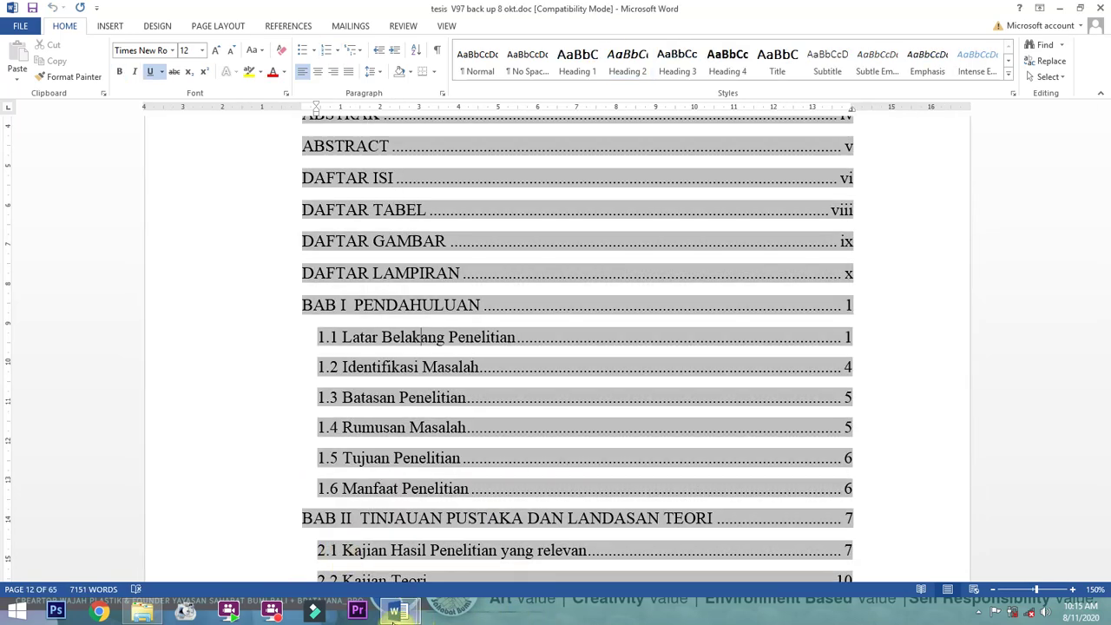
pyautogui.click(451, 565)
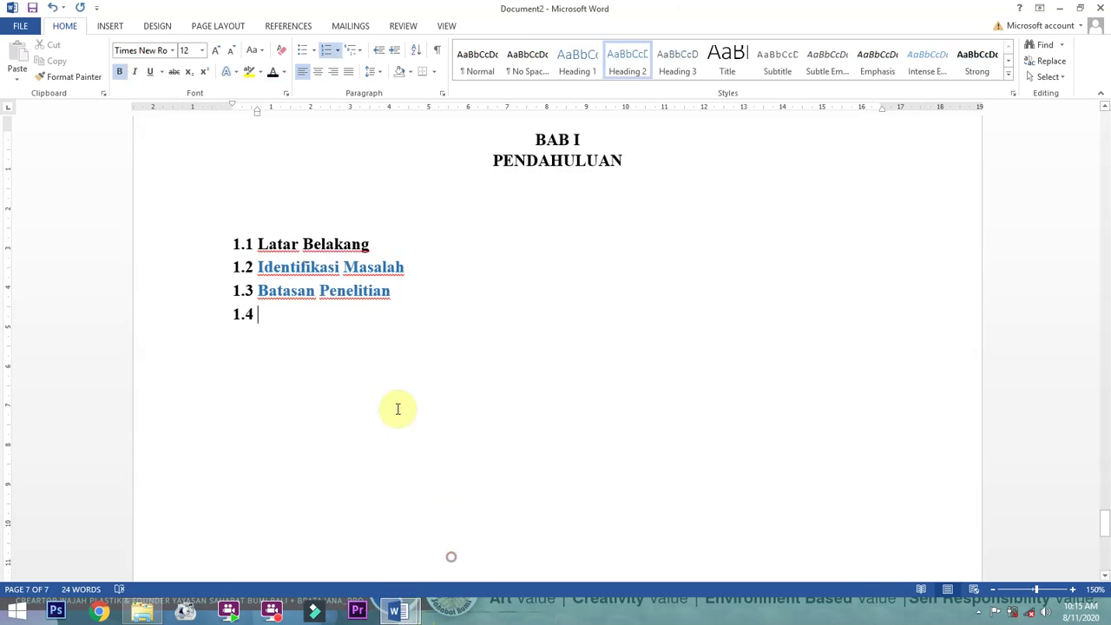
pyautogui.write('Rumusan')
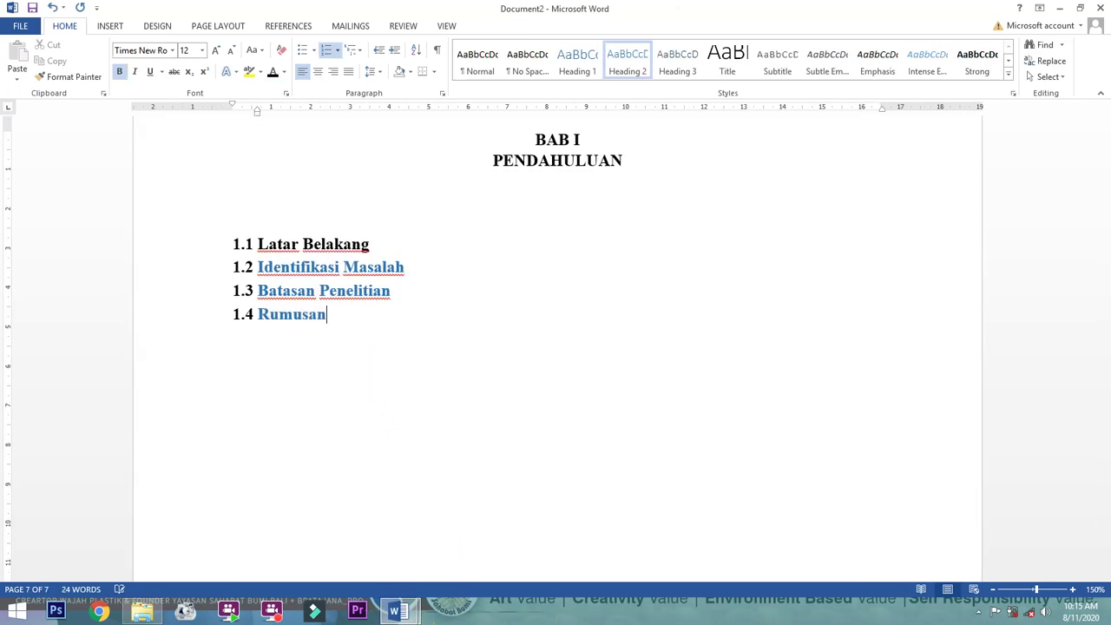
pyautogui.write(' Masalah')
pyautogui.press('Return')
# Check the remaining BAB I entries in the thesis and add "1.5 Tujuan Penelitian" and "1.6 Manfaat Penelitian"
pyautogui.moveTo(397, 611)
pyautogui.click(386, 573)
pyautogui.click(335, 522)
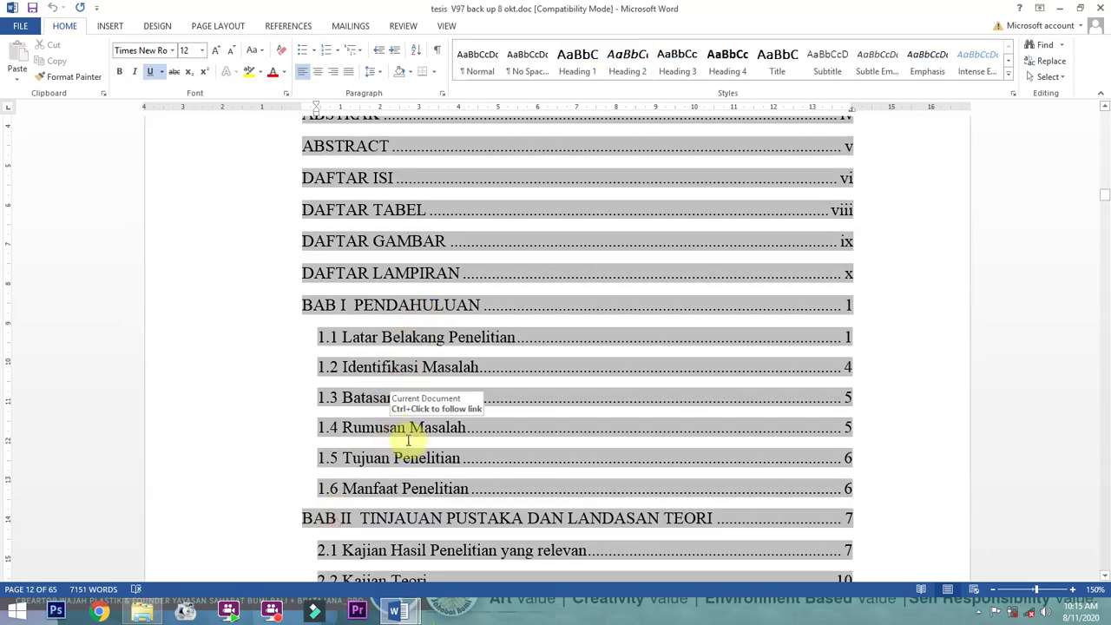
pyautogui.moveTo(397, 612)
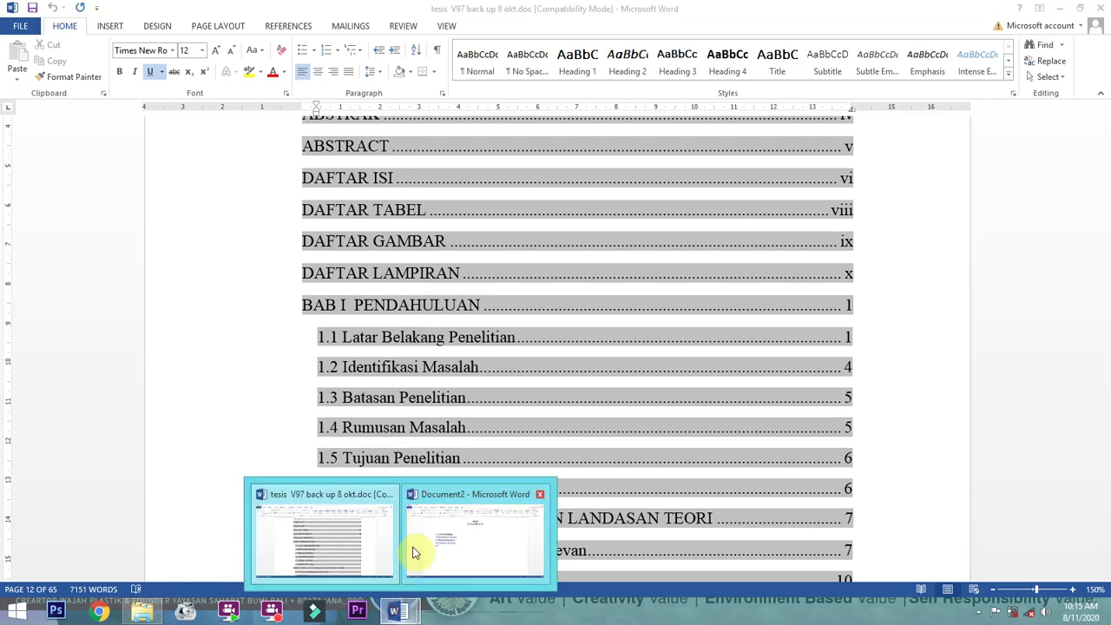
pyautogui.click(469, 538)
pyautogui.write('Tujuan Penelitian')
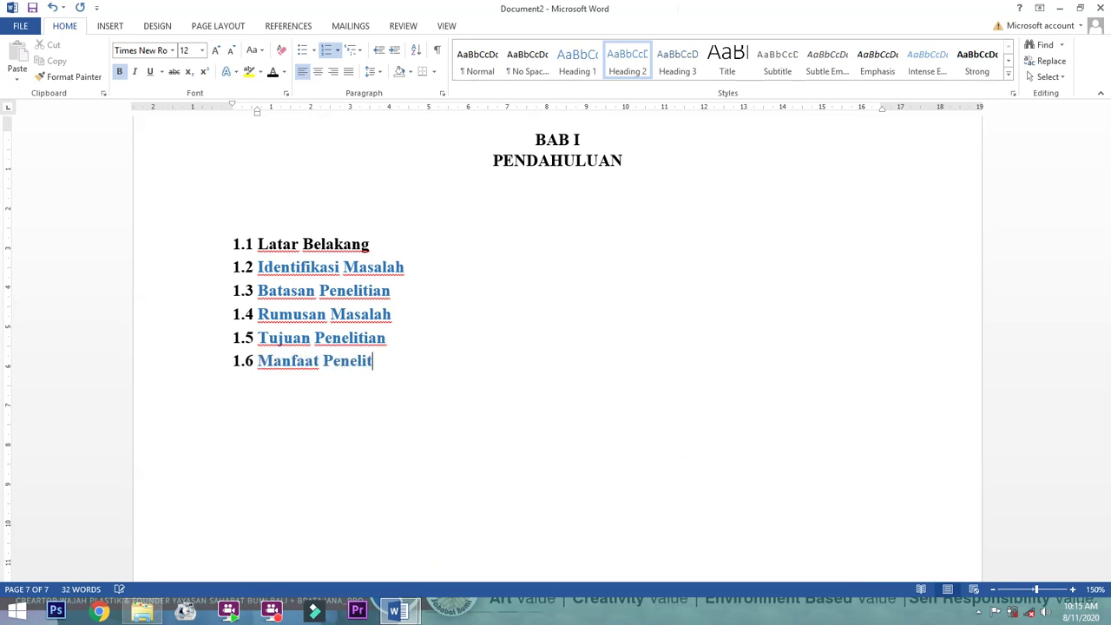
# Change the font colour of subheadings 1.2 through 1.6 to black
pyautogui.moveTo(404, 370); pyautogui.dragTo(243, 257)
pyautogui.click(272, 71)
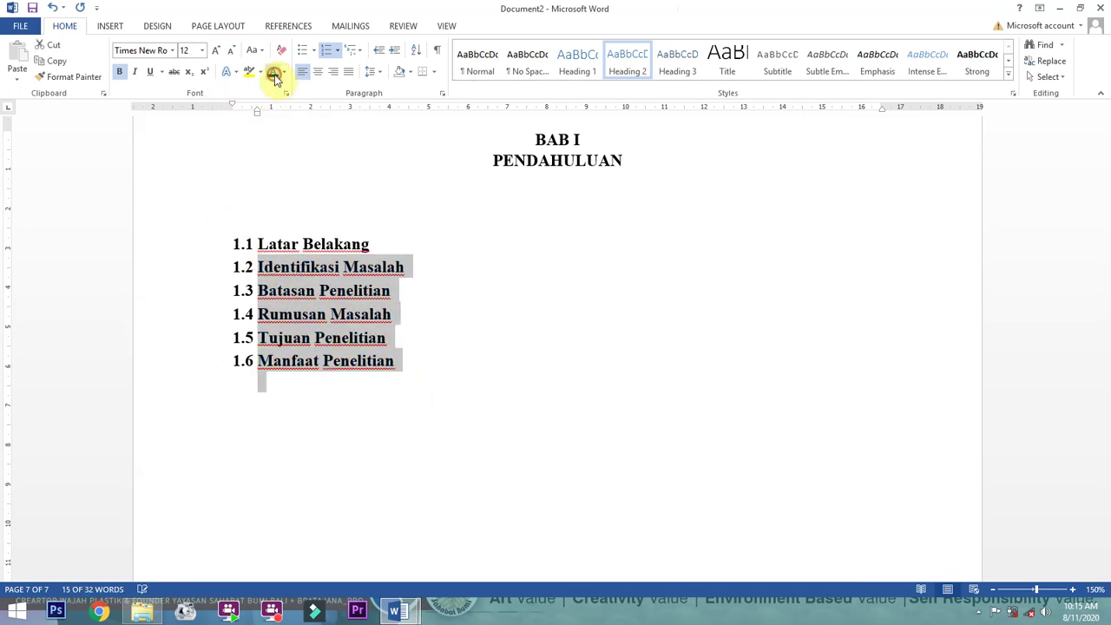
pyautogui.click(348, 266)
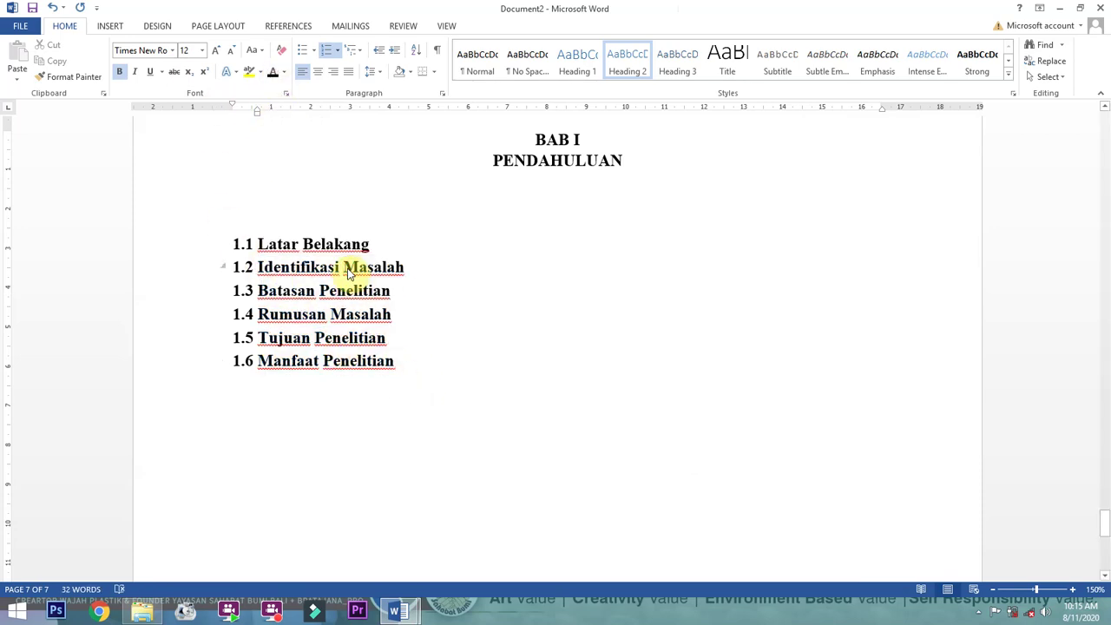
# Insert a Heading 3 line "1.1.1 Sejarah" directly below the 1.1 Latar Belakang subheading
pyautogui.click(389, 244)
pyautogui.press('Return')
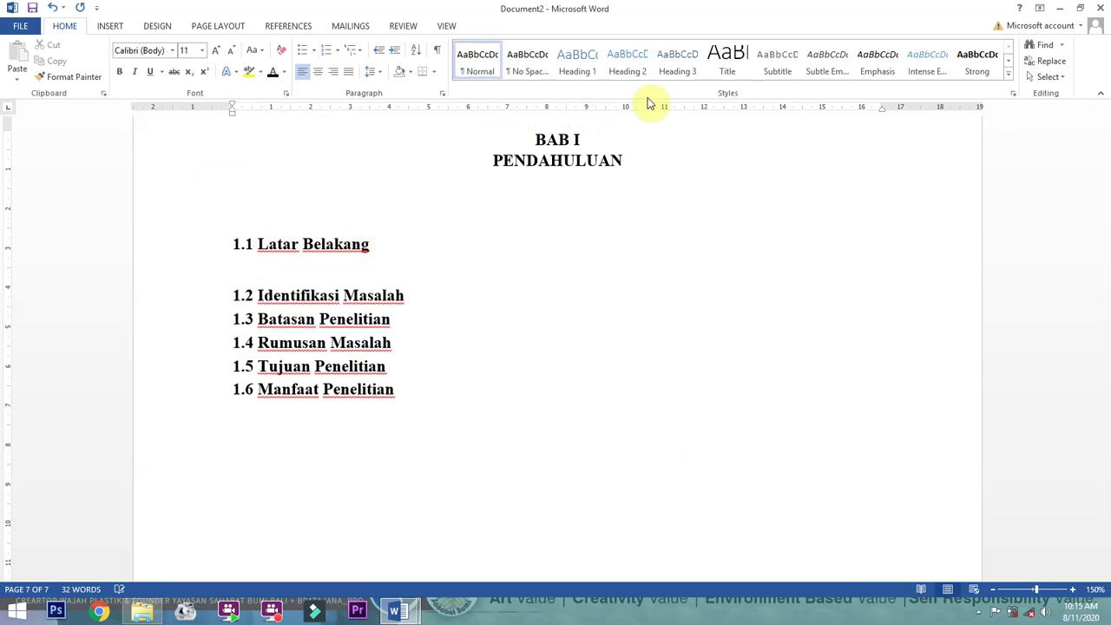
pyautogui.click(675, 62)
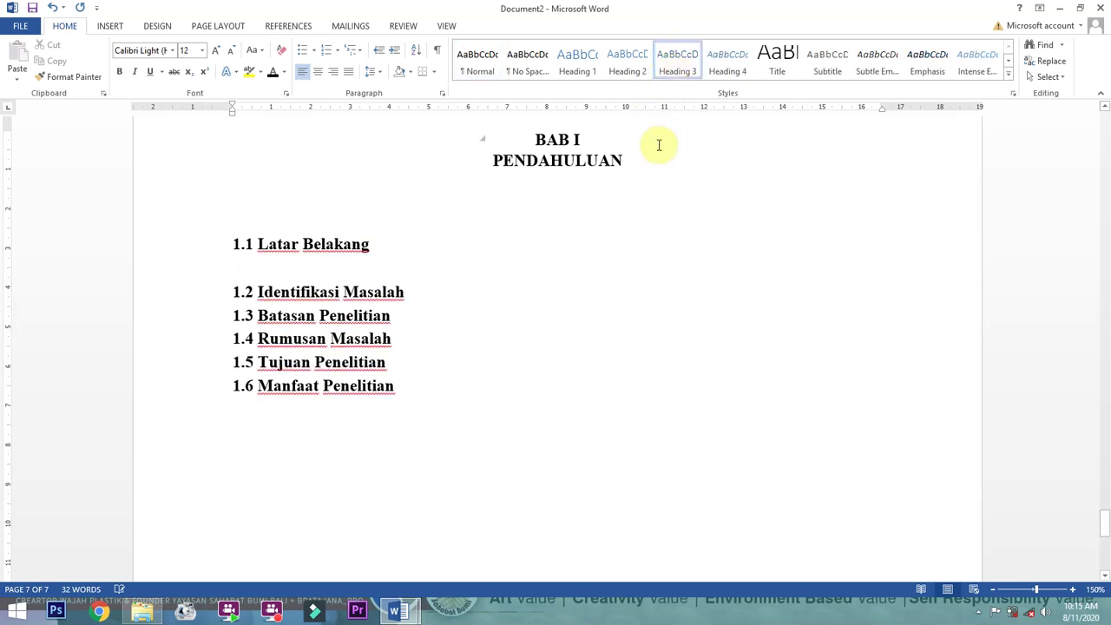
pyautogui.write('1.1.1')
pyautogui.moveTo(272, 266); pyautogui.dragTo(235, 273)
pyautogui.click(282, 266)
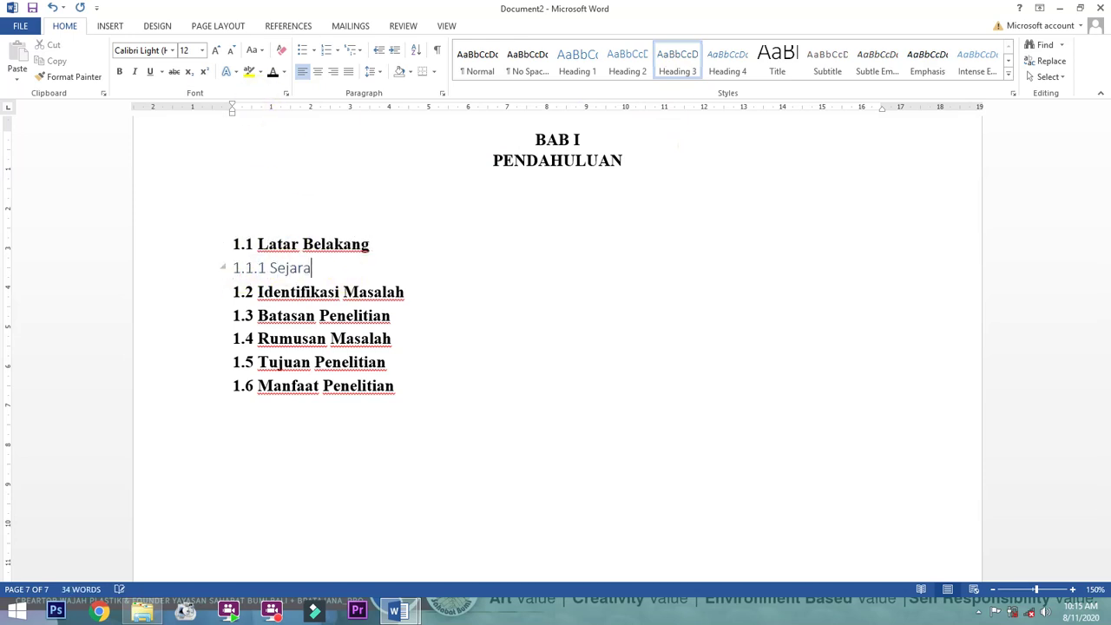
pyautogui.write('Sejarah')
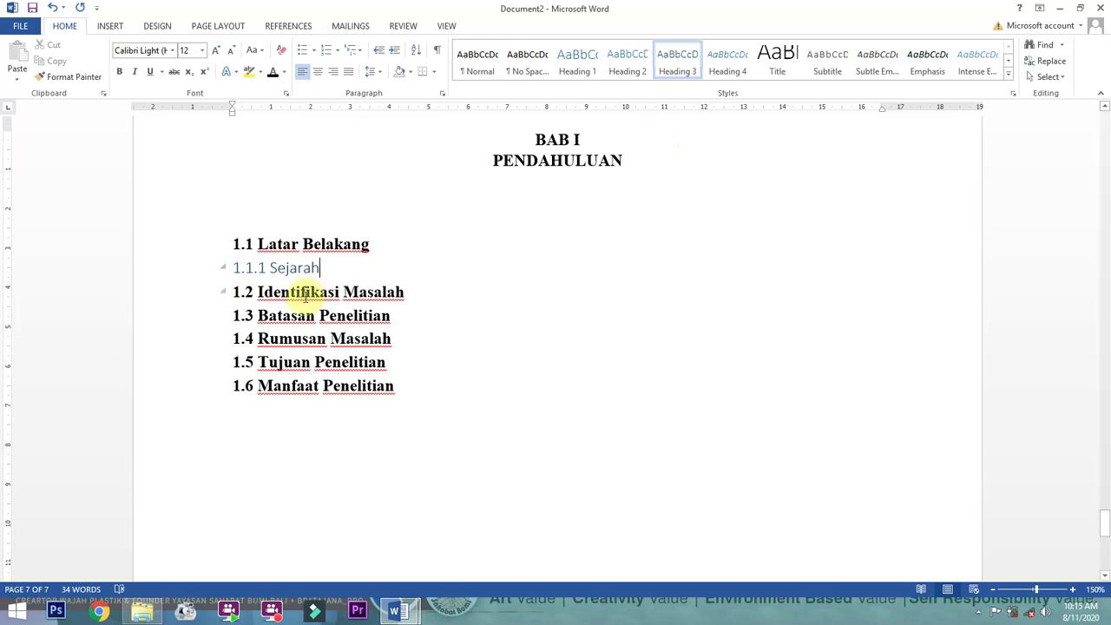
# Set the 1.1.1 Sejarah heading in black Times New Roman and indent it slightly from the margin
pyautogui.moveTo(320, 267); pyautogui.dragTo(234, 271)
pyautogui.click(187, 50)
pyautogui.click(145, 51)
pyautogui.write('Times New Ro')
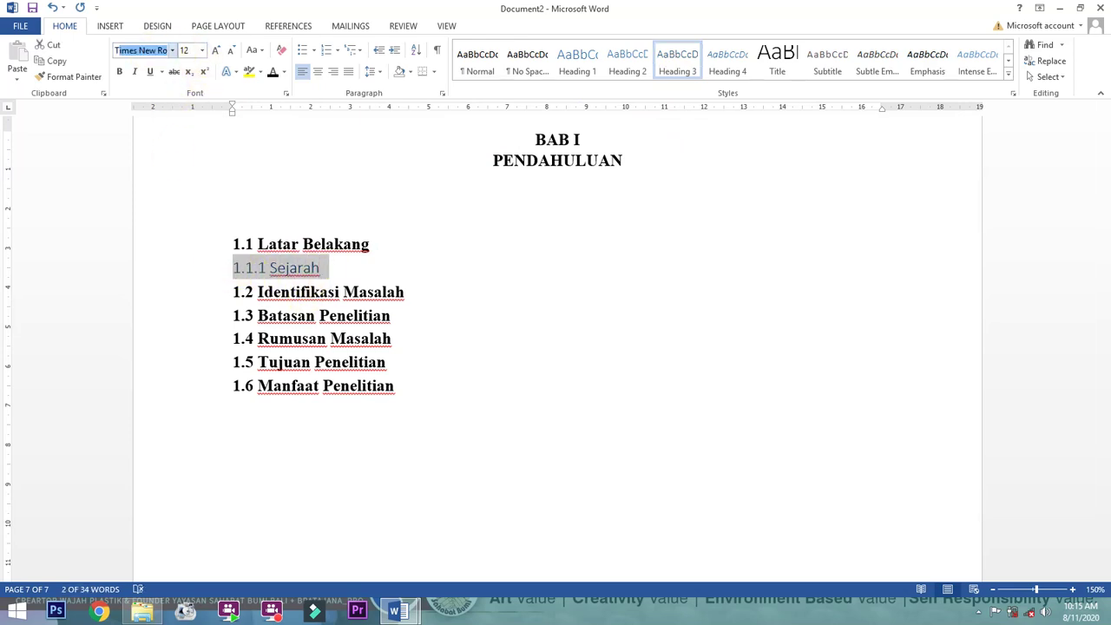
pyautogui.press('Return')
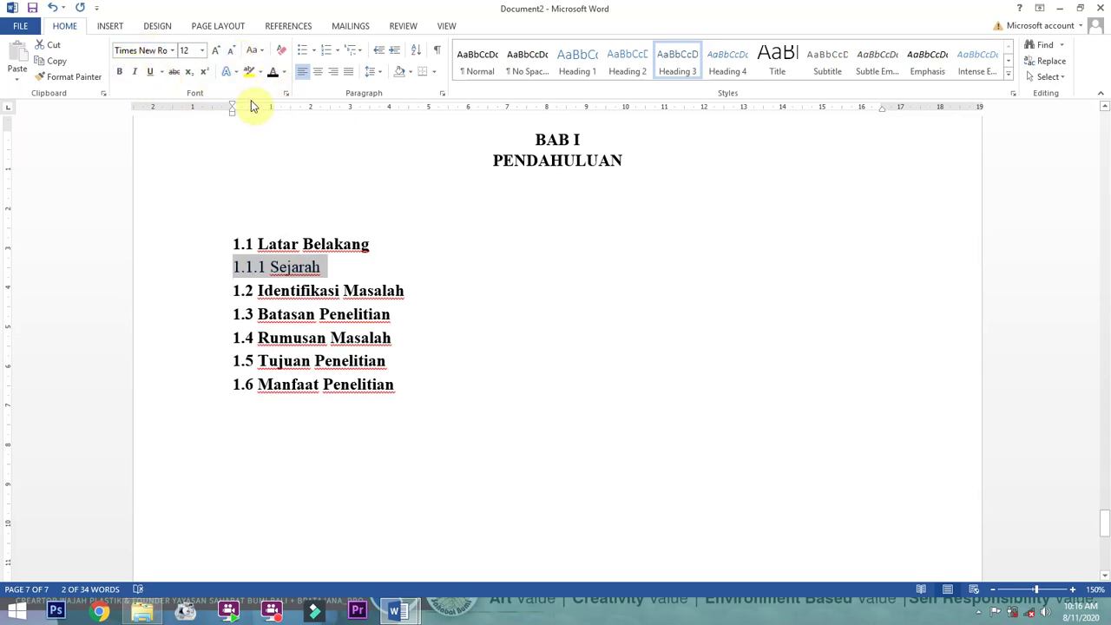
pyautogui.moveTo(232, 113); pyautogui.dragTo(261, 113)
pyautogui.click(463, 270)
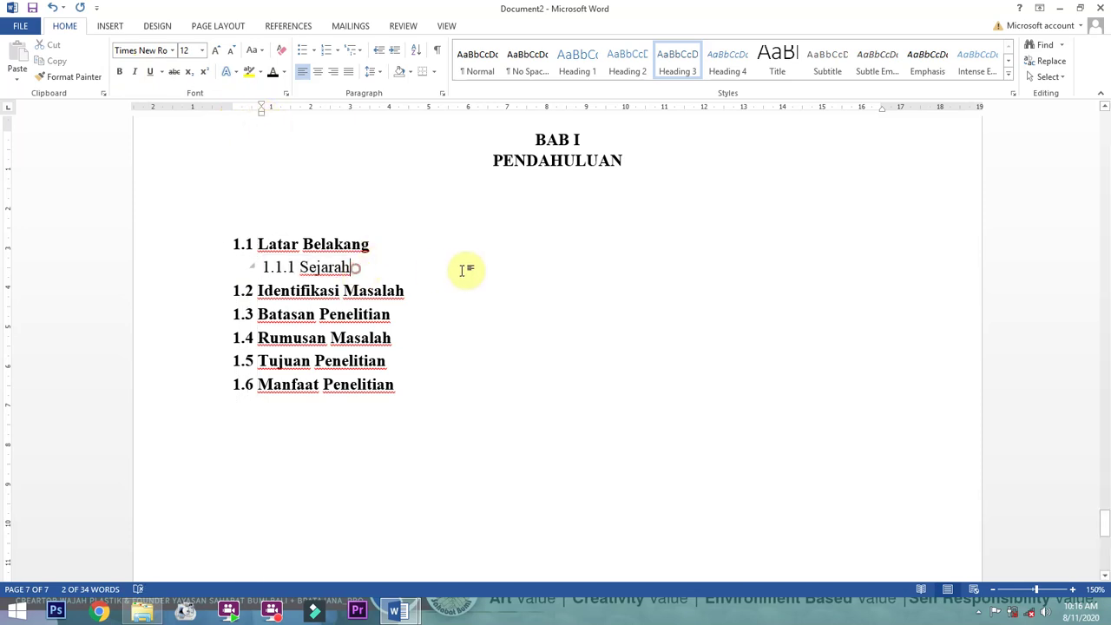
# Add the numbered item "1.1.2 Keterkaitan" below Sejarah and set it in Times New Roman, 12 pt
pyautogui.press('Return')
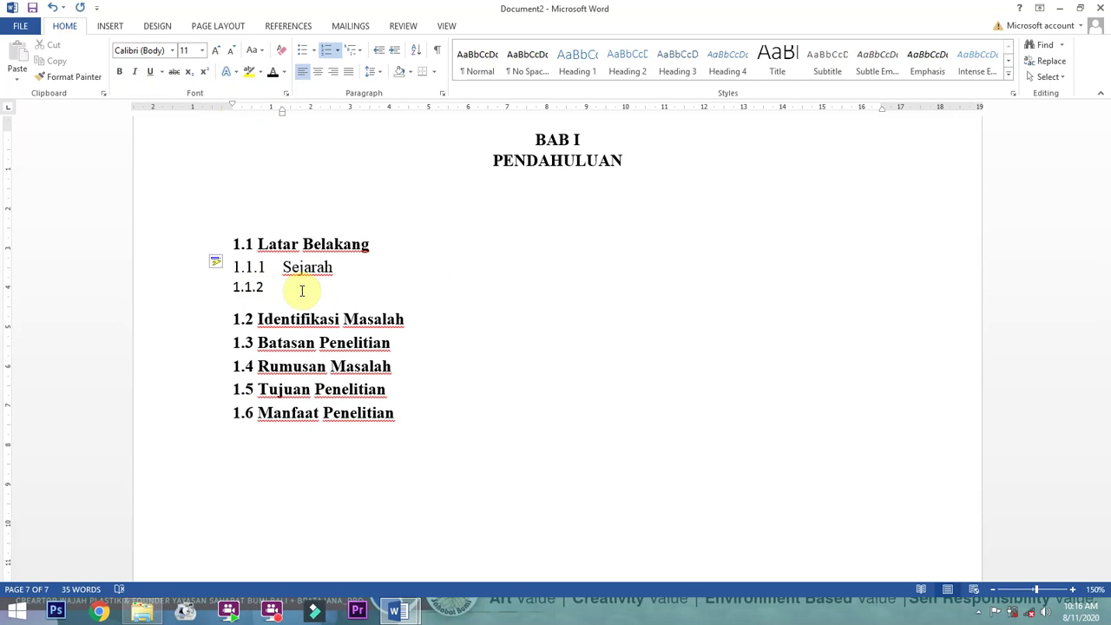
pyautogui.write('Keterkaitan')
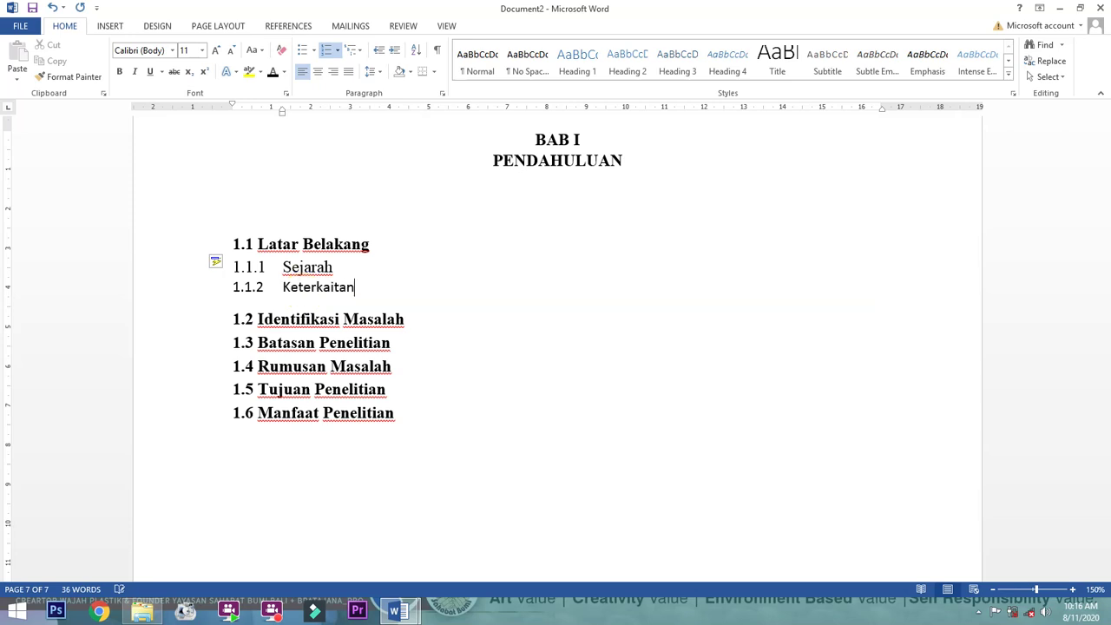
pyautogui.moveTo(373, 287); pyautogui.dragTo(238, 286)
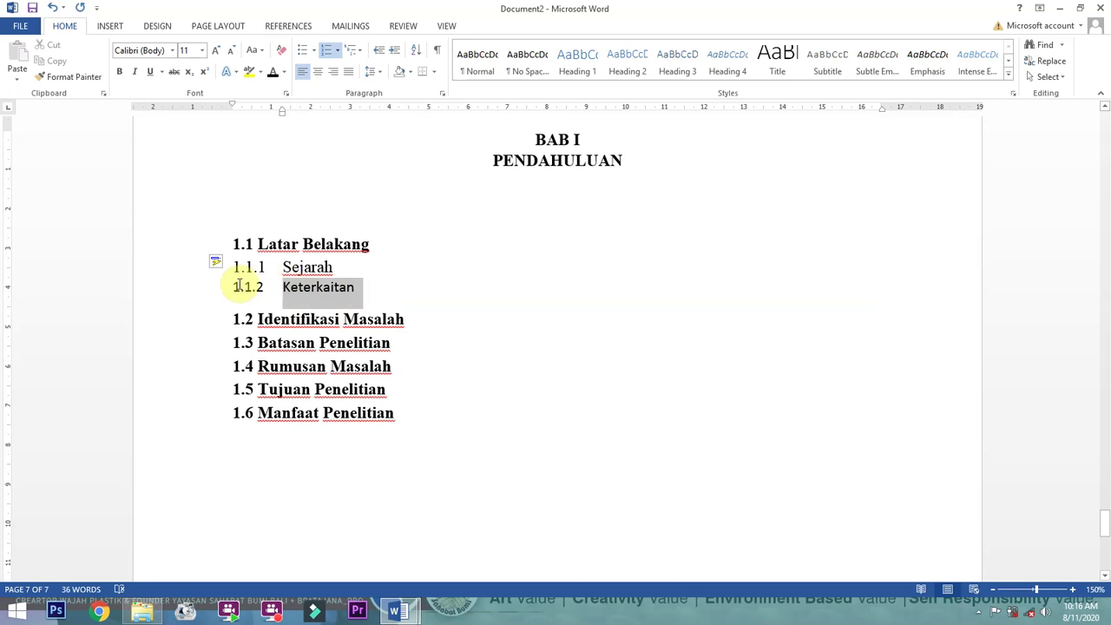
pyautogui.click(215, 49)
pyautogui.click(137, 51)
pyautogui.write('Times New Roman')
pyautogui.press('Return')
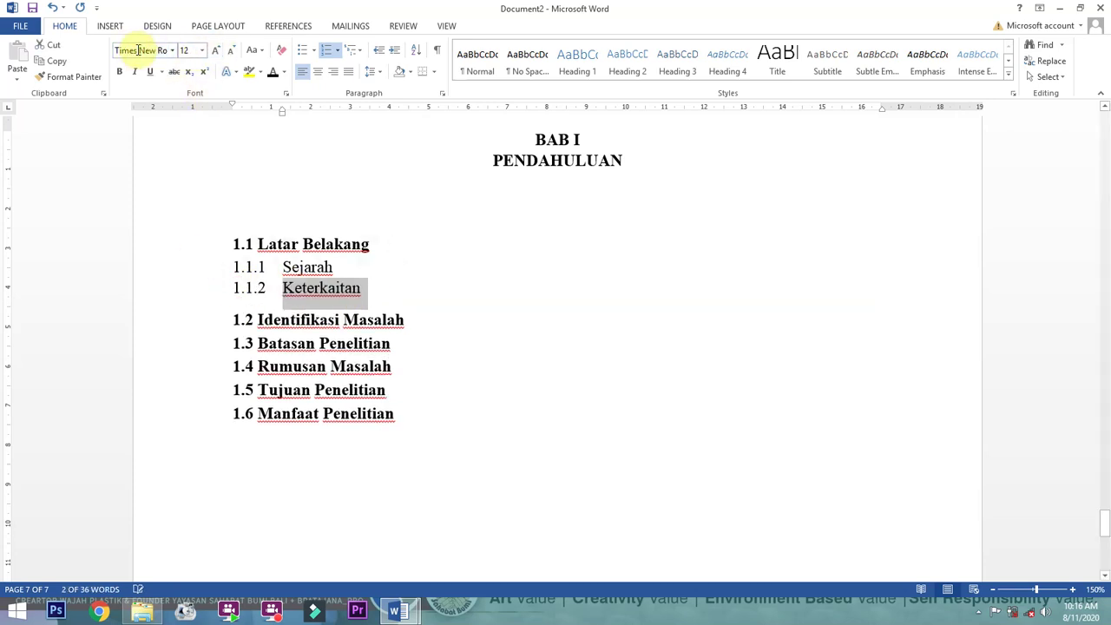
# Indent the 1.1.1 Sejarah and 1.1.2 Keterkaitan items slightly further from the margin
pyautogui.moveTo(385, 287); pyautogui.dragTo(208, 266)
pyautogui.moveTo(281, 116)
pyautogui.mouseDown()
pyautogui.moveTo(300, 109)
pyautogui.moveTo(292, 119)
pyautogui.mouseUp()
pyautogui.click(390, 288)
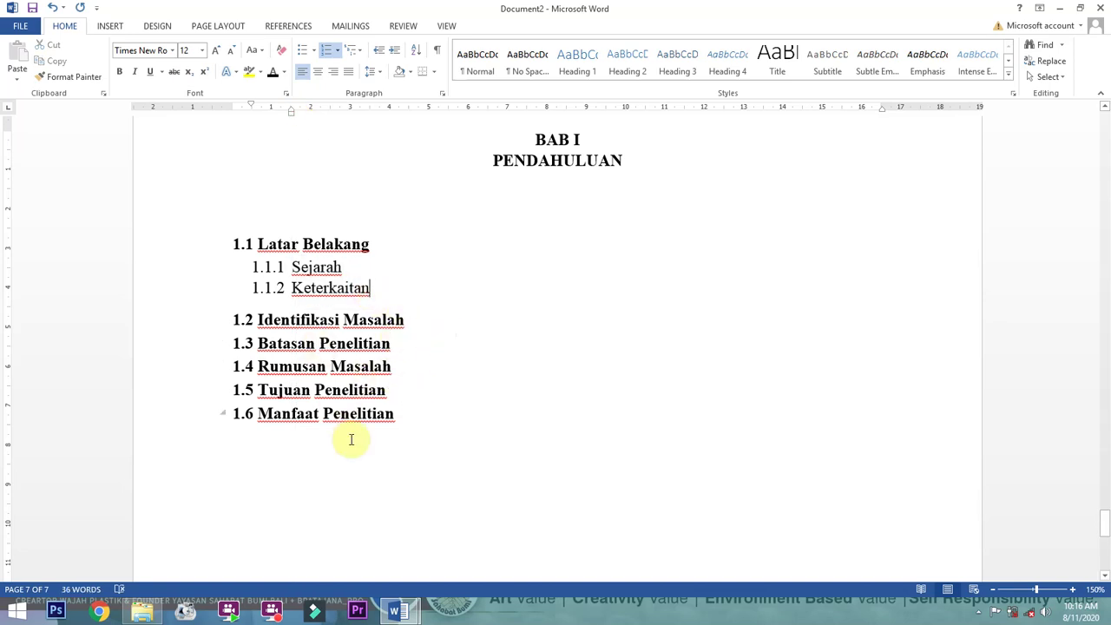
# Add Heading 3 items below 1.6 Manfaat Penelitian: 1.6.1 Bagi Peneliti, 1.6.2 Bagi Siswa, 1.6.3 Bagi Guru and 1.6.4 Bagi Masyarakat
pyautogui.click(398, 415)
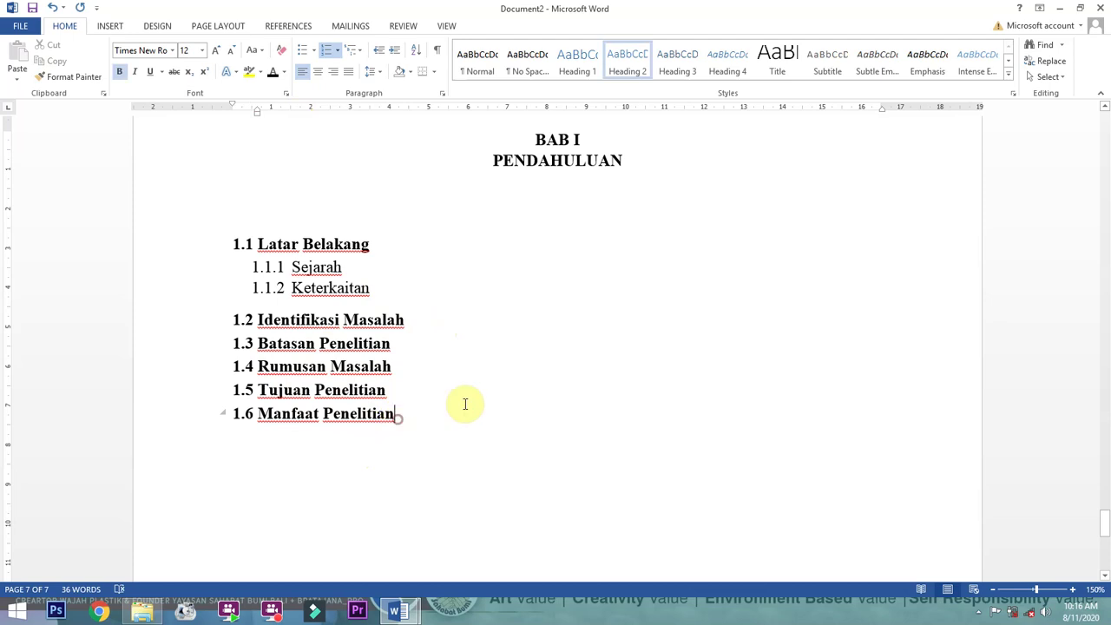
pyautogui.press('Return')
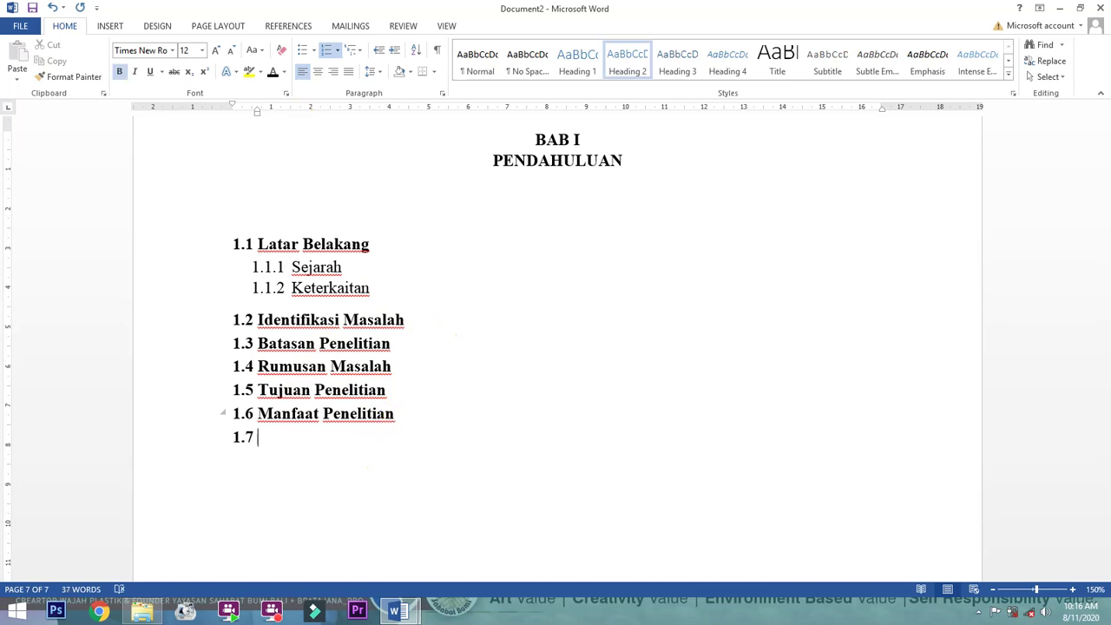
pyautogui.press('BackSpace')
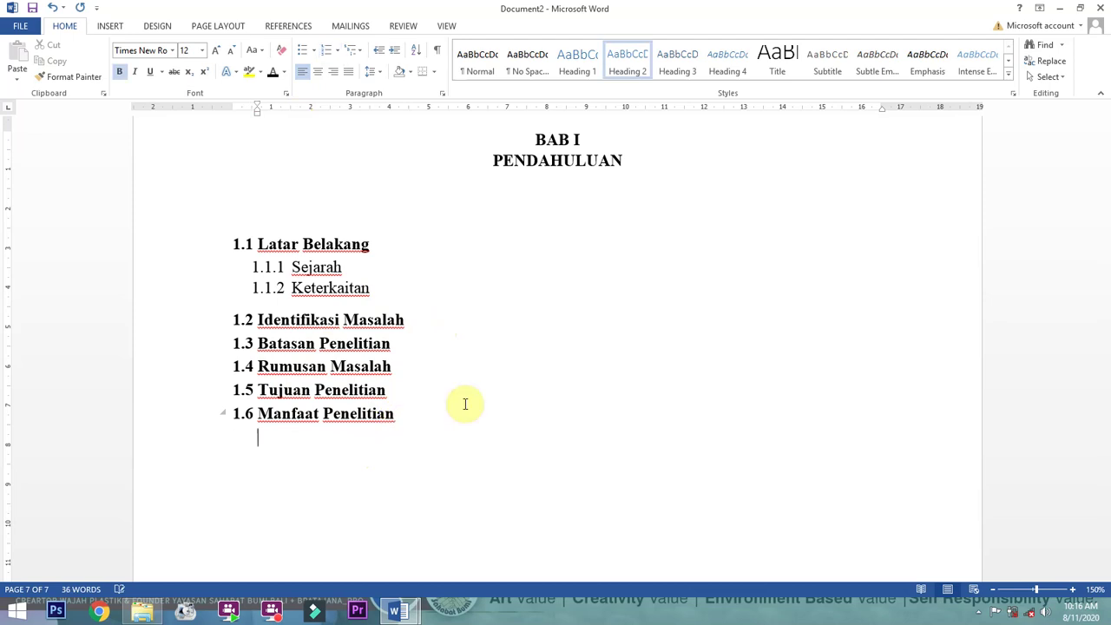
pyautogui.click(678, 63)
pyautogui.write('1.6.1 Bagi Peneliti')
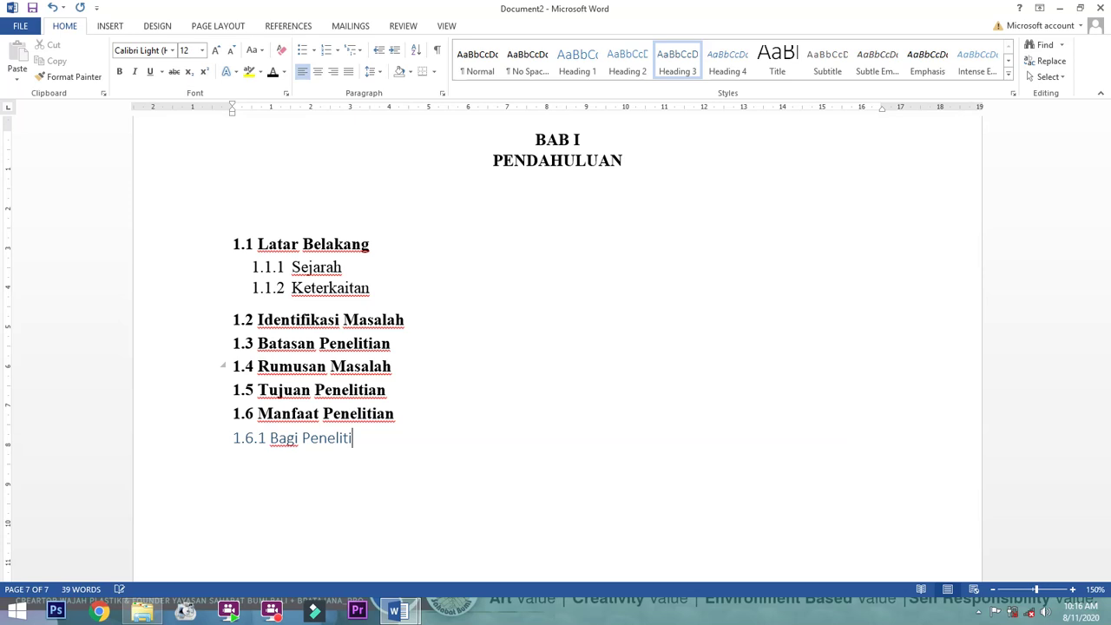
pyautogui.press('Return')
pyautogui.write('Bagi Masyarakat')
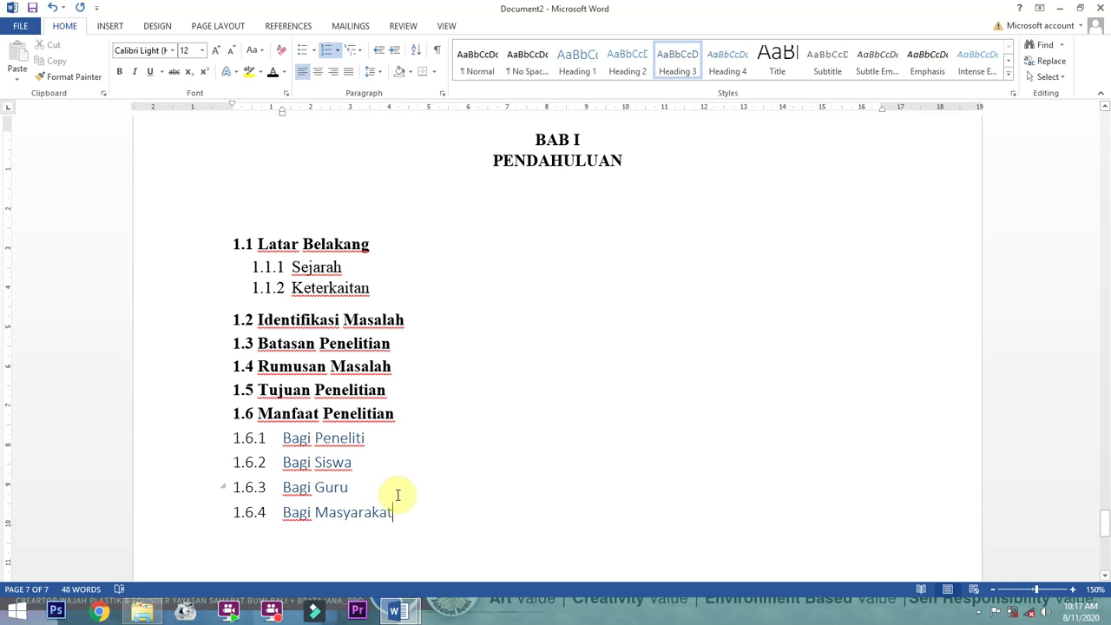
# Set items 1.6.1 through 1.6.4 in Times New Roman and indent them to match the 1.1.1 and 1.1.2 items
pyautogui.moveTo(396, 514); pyautogui.dragTo(249, 438)
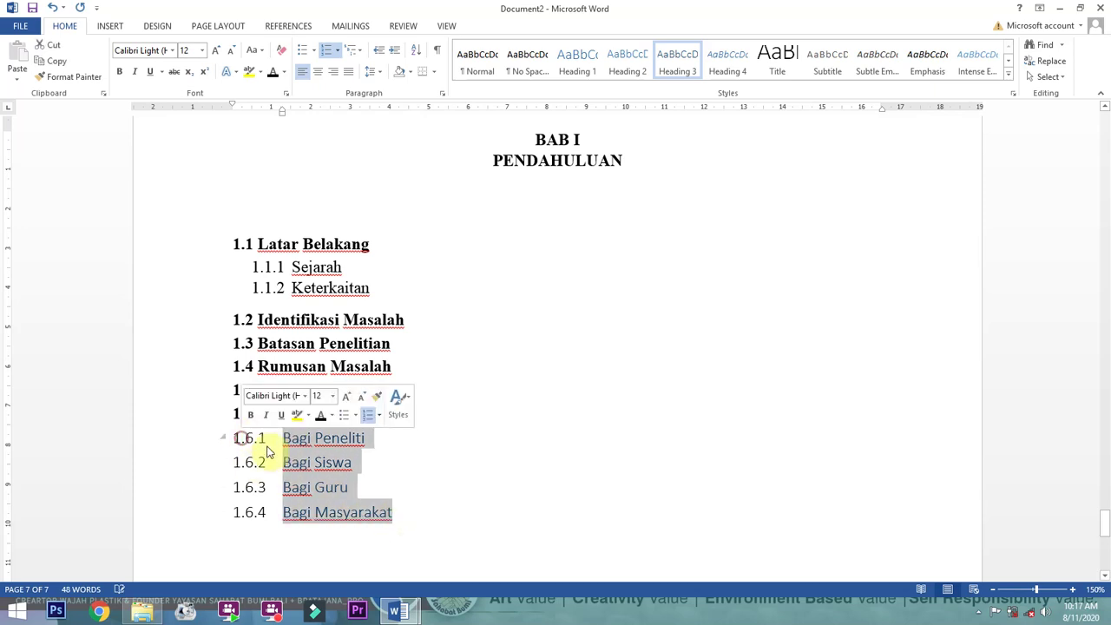
pyautogui.click(150, 50)
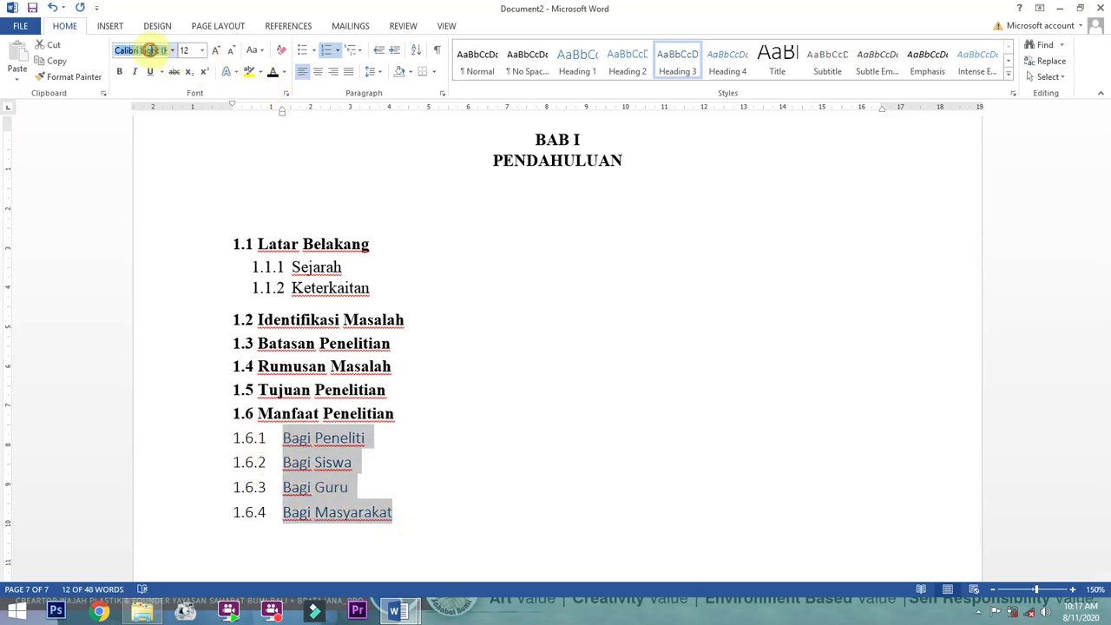
pyautogui.write('Times New Roman')
pyautogui.press('Return')
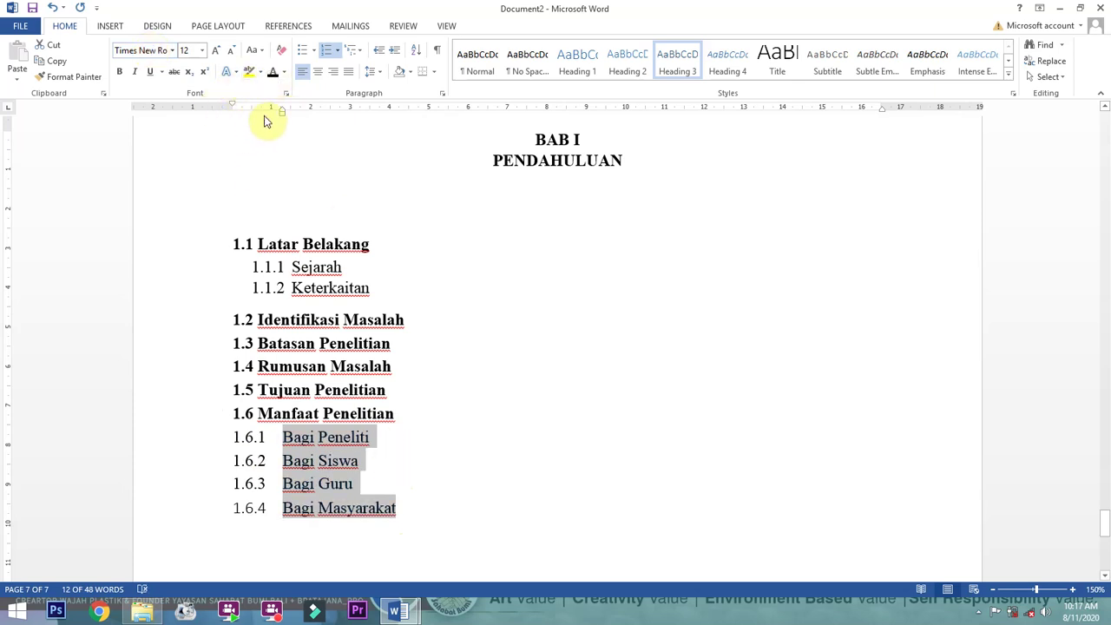
pyautogui.moveTo(282, 116); pyautogui.dragTo(300, 112)
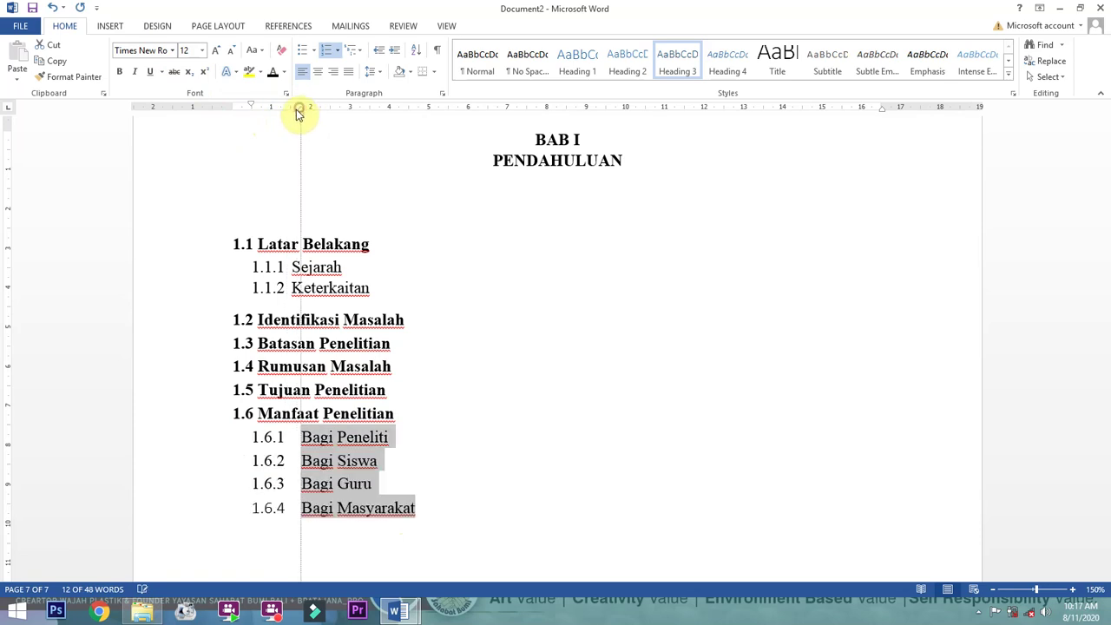
pyautogui.click(727, 63)
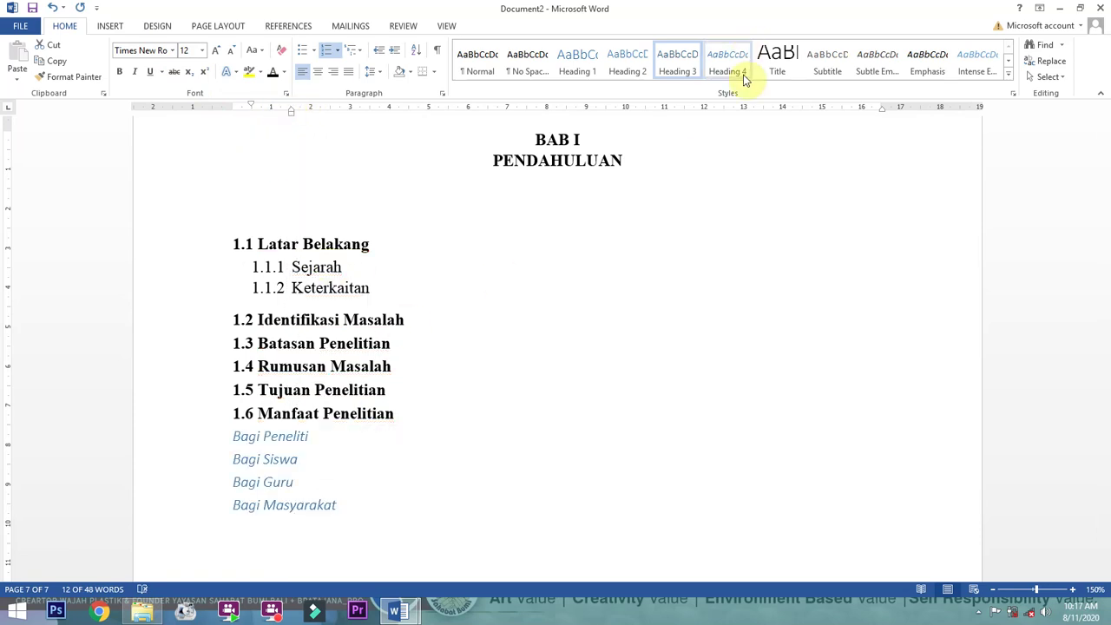
pyautogui.click(458, 467)
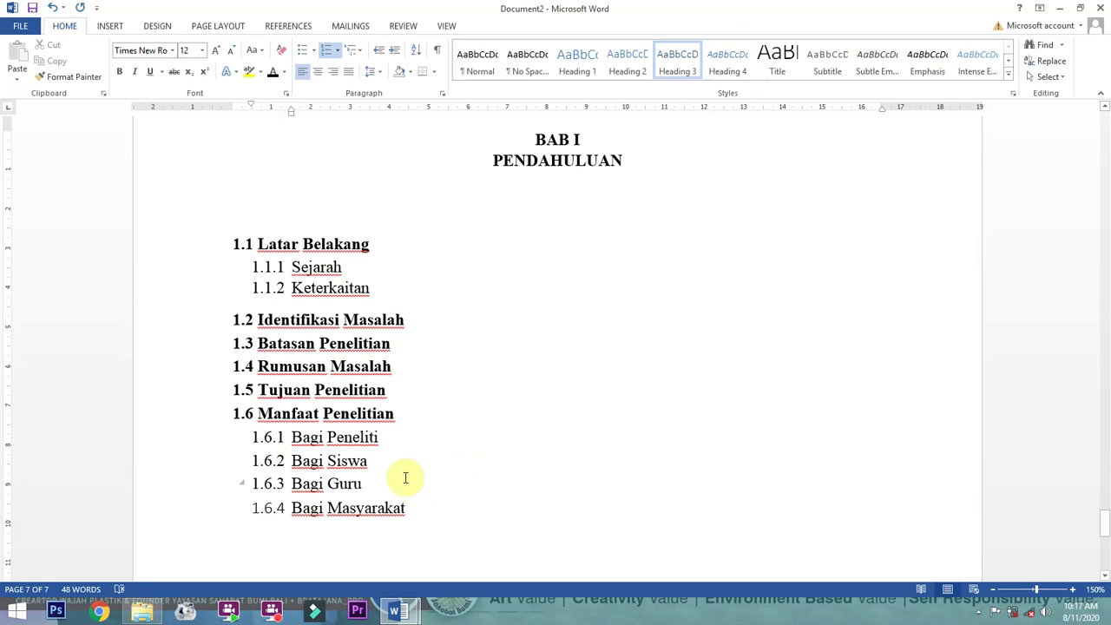
# Examine the chapter and subheading entries in the table of contents of the thesis document, and return to Document2
pyautogui.scroll(-3, 477, 503)
pyautogui.scroll(3, 443, 434)
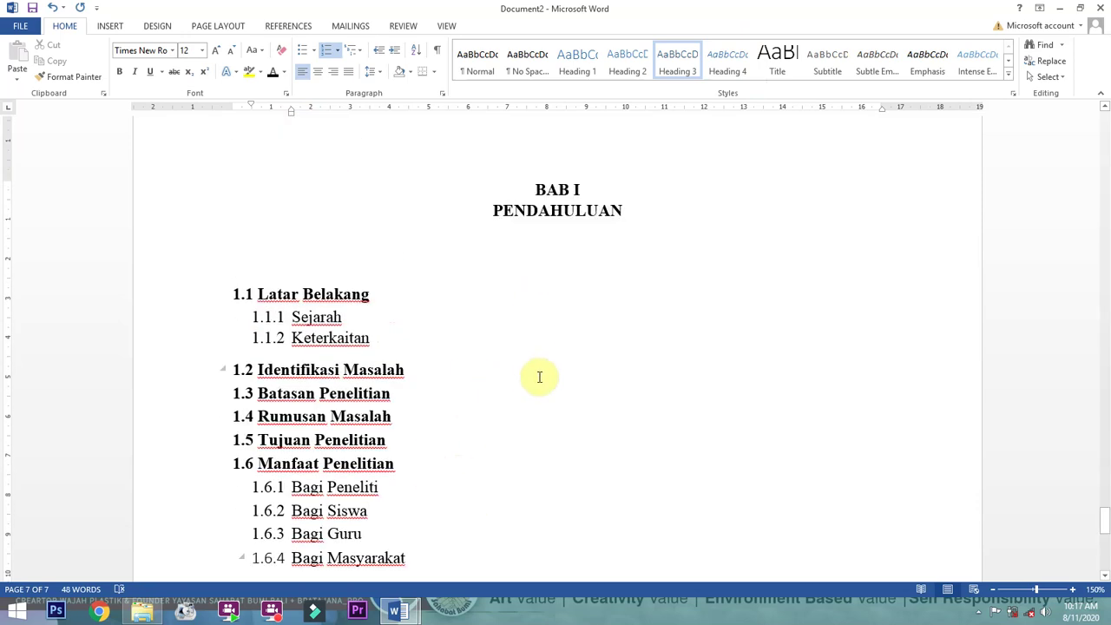
pyautogui.moveTo(398, 612)
pyautogui.click(350, 564)
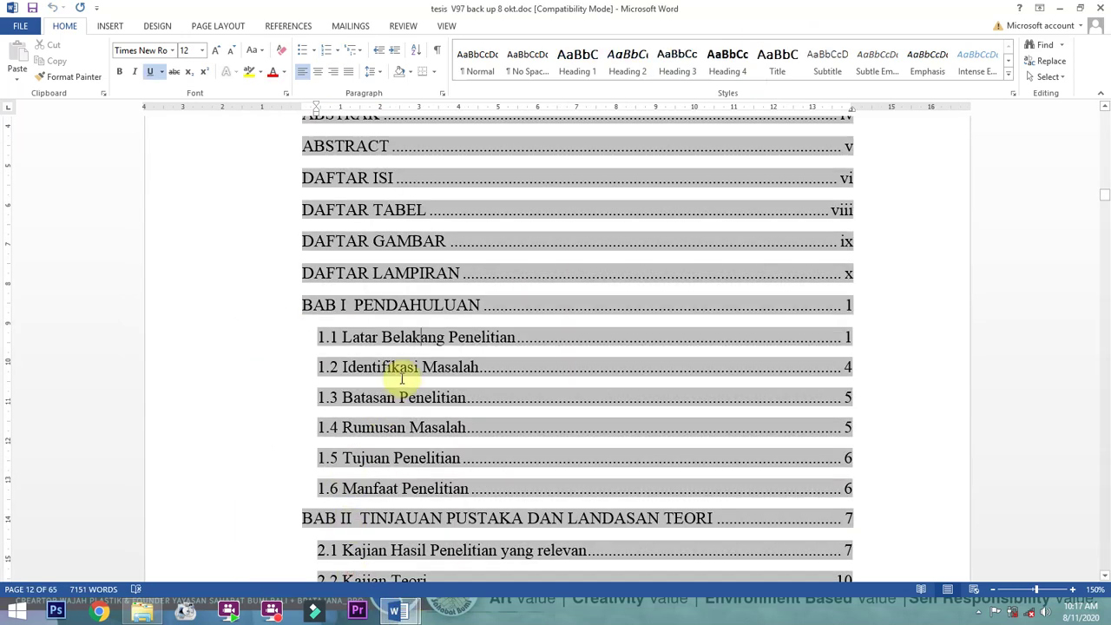
pyautogui.click(395, 459)
pyautogui.scroll(-6, 408, 465)
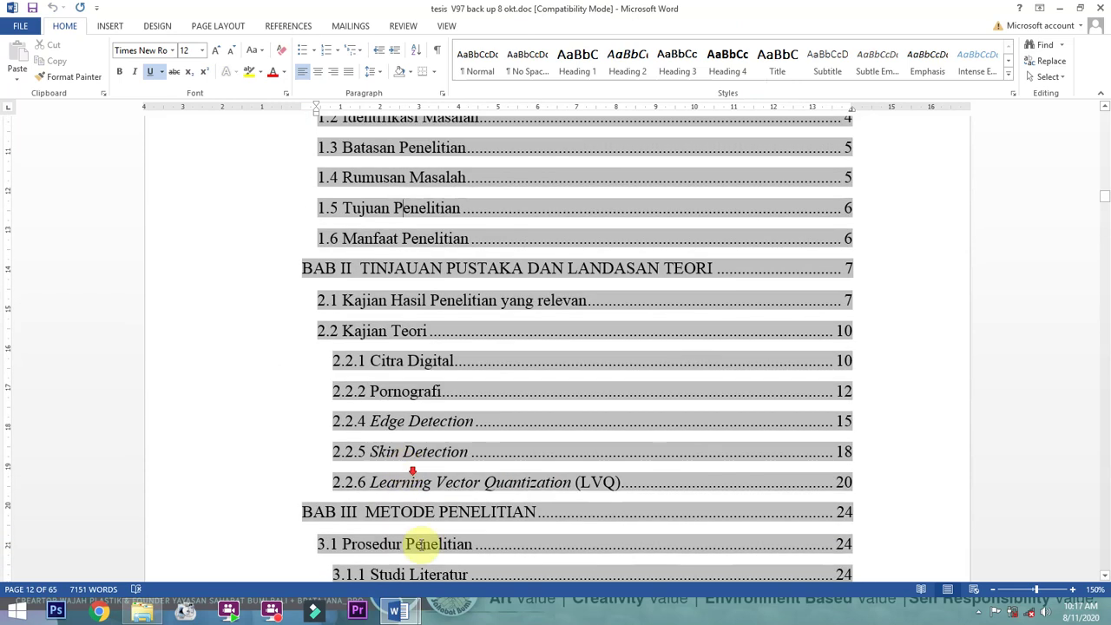
pyautogui.scroll(-2, 424, 382)
pyautogui.click(281, 318)
pyautogui.click(943, 443)
pyautogui.moveTo(399, 612)
pyautogui.click(460, 534)
# Insert a page break after 1.6.4 Bagi Masyarakat and consult the thesis's table of contents for the second chapter's title
pyautogui.click(435, 416)
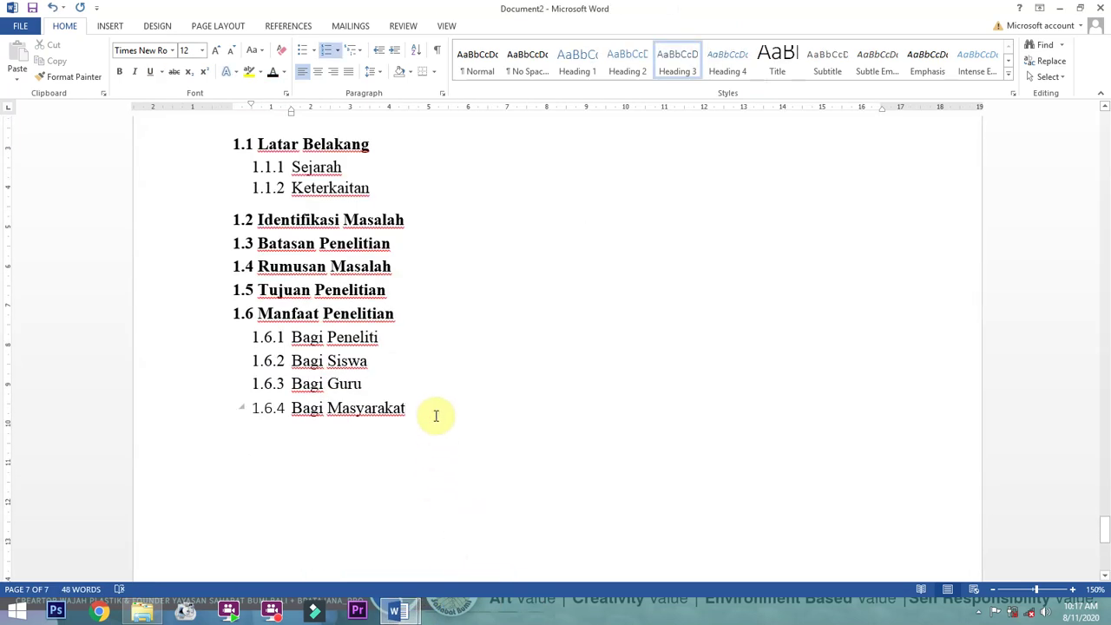
pyautogui.hotkey('ctrl', 'Return')
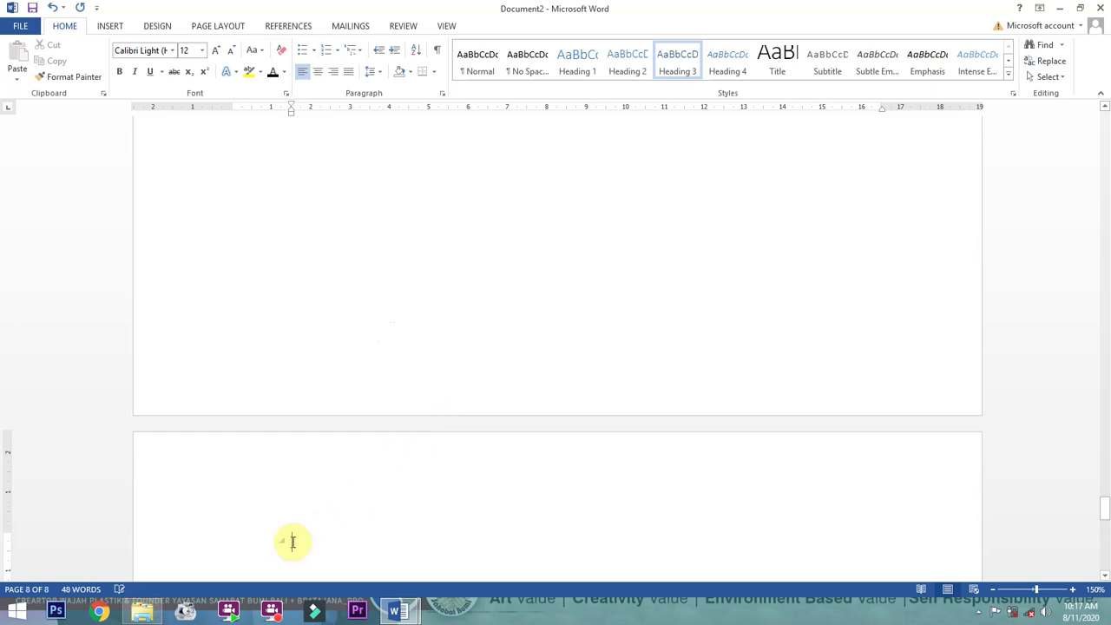
pyautogui.moveTo(406, 615)
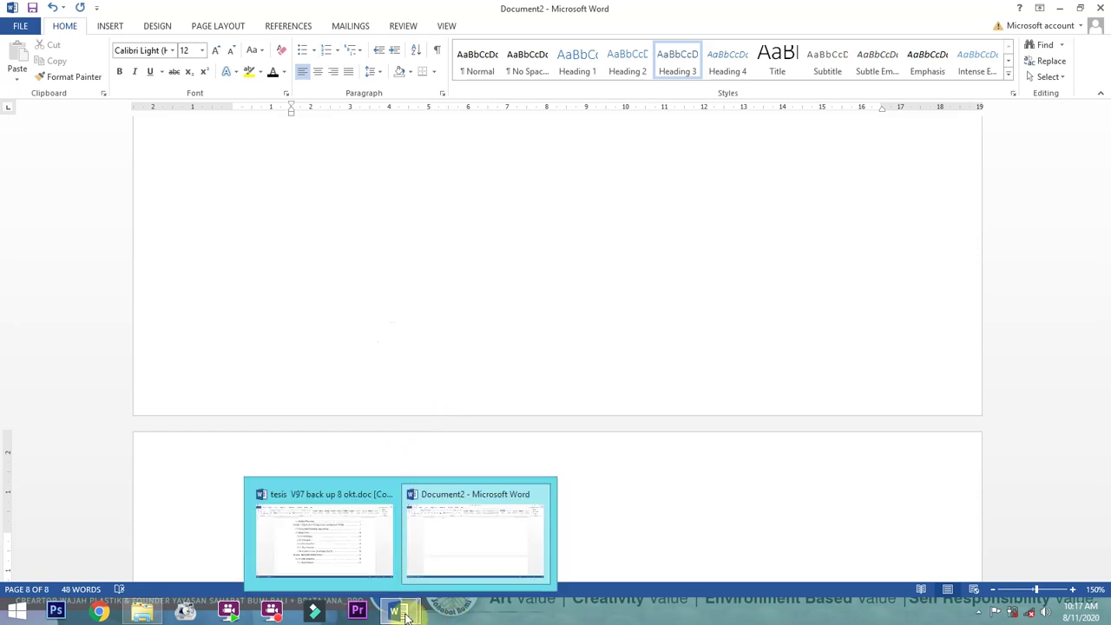
pyautogui.click(347, 538)
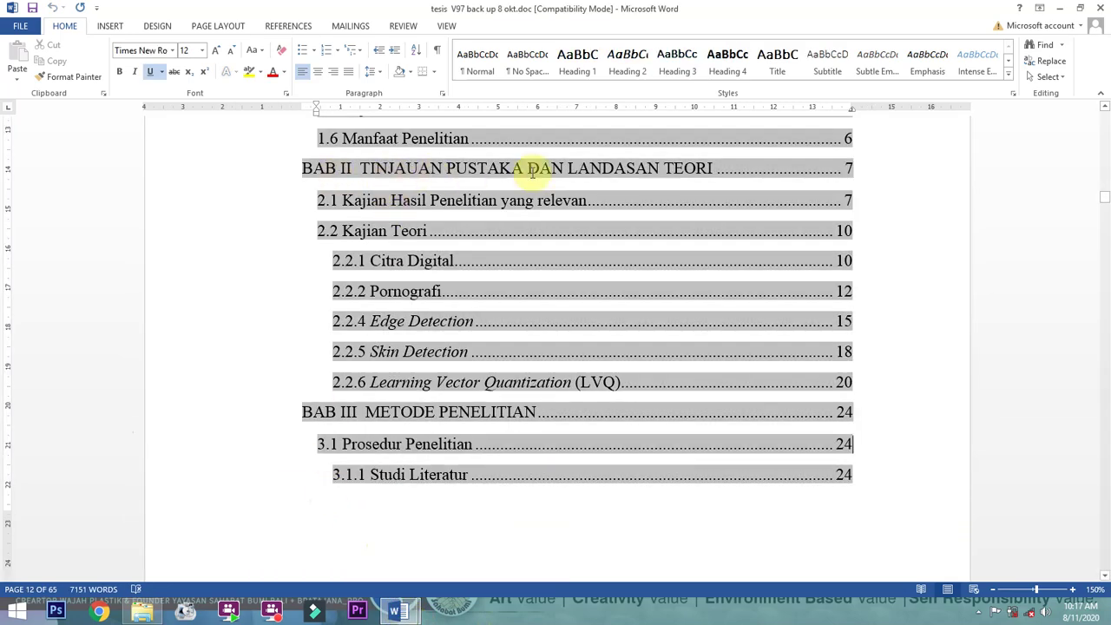
pyautogui.moveTo(406, 613)
pyautogui.click(457, 541)
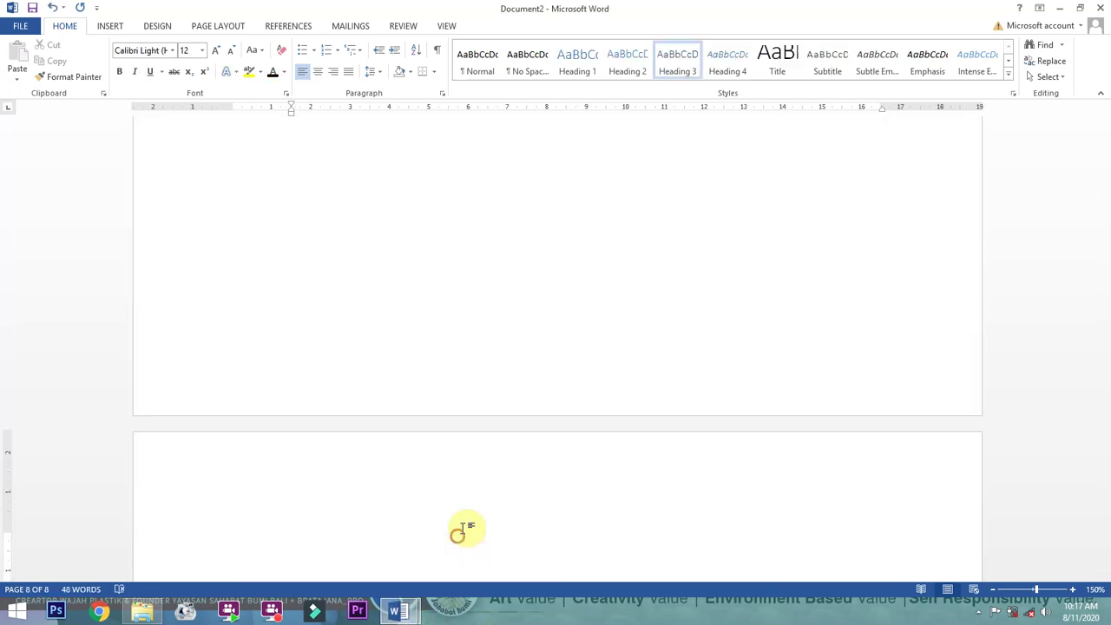
# Add the centred Heading 1 title "BAB II" with "TINJAUAN PUSTAKA DAN LANDASAN TEORI" below it, and check it against the thesis
pyautogui.click(580, 69)
pyautogui.write('BAB II')
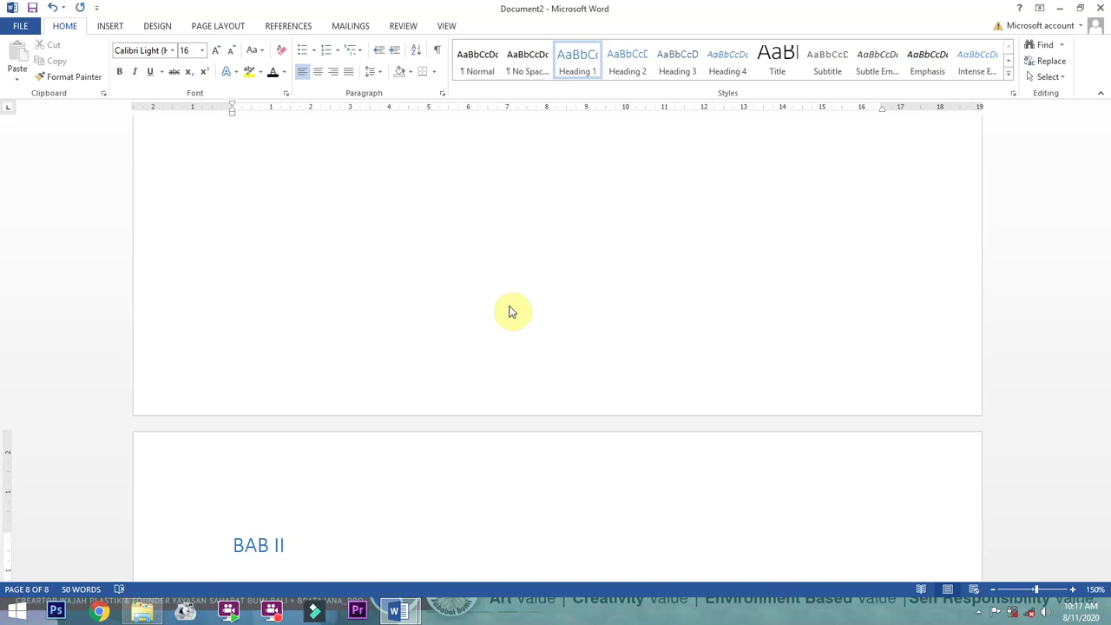
pyautogui.click(318, 71)
pyautogui.scroll(-2, 586, 305)
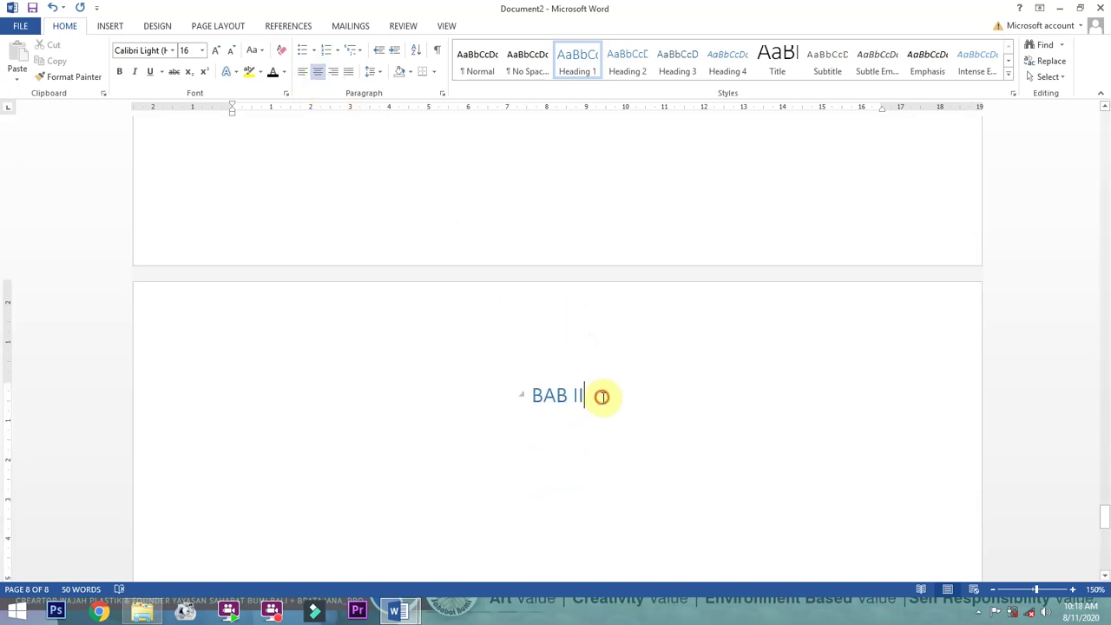
pyautogui.press('Return')
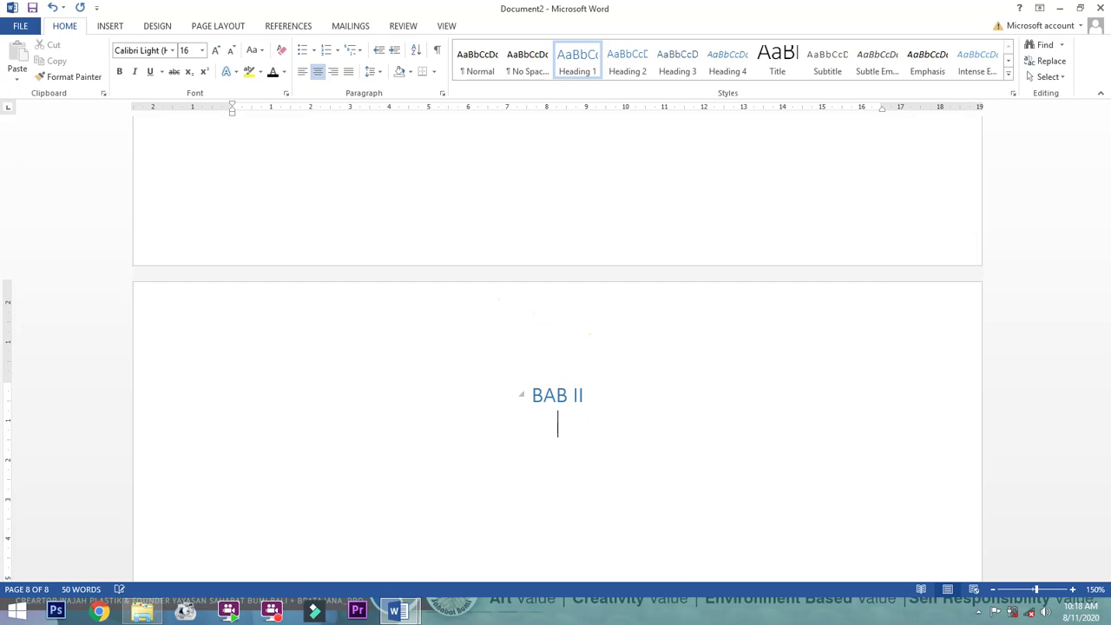
pyautogui.write('TINJAUAN PUSTA')
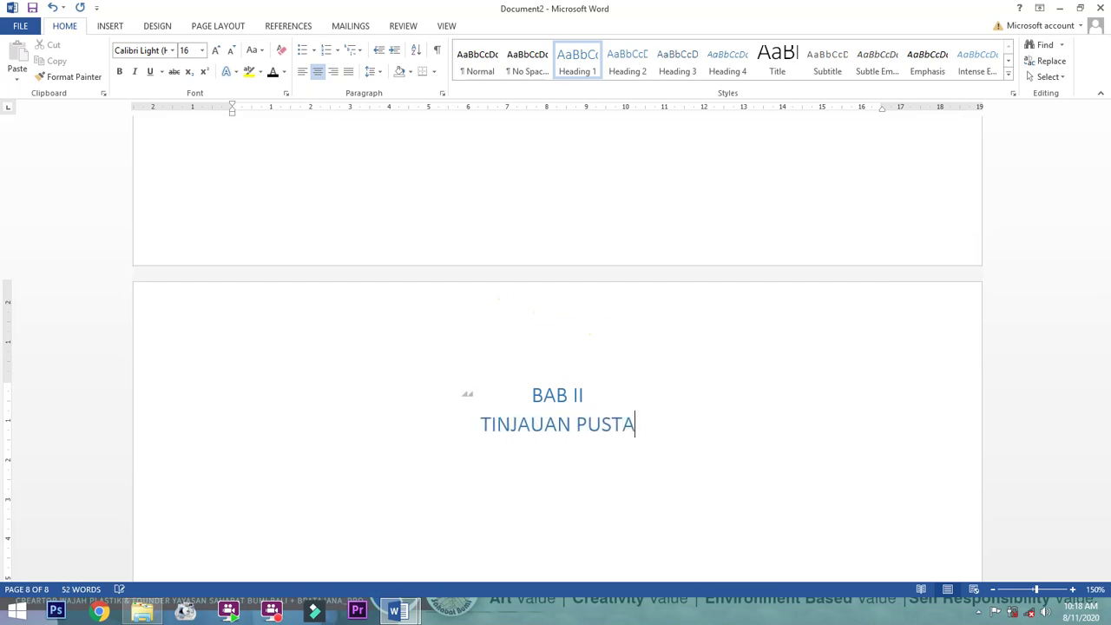
pyautogui.write('KA DAN LA')
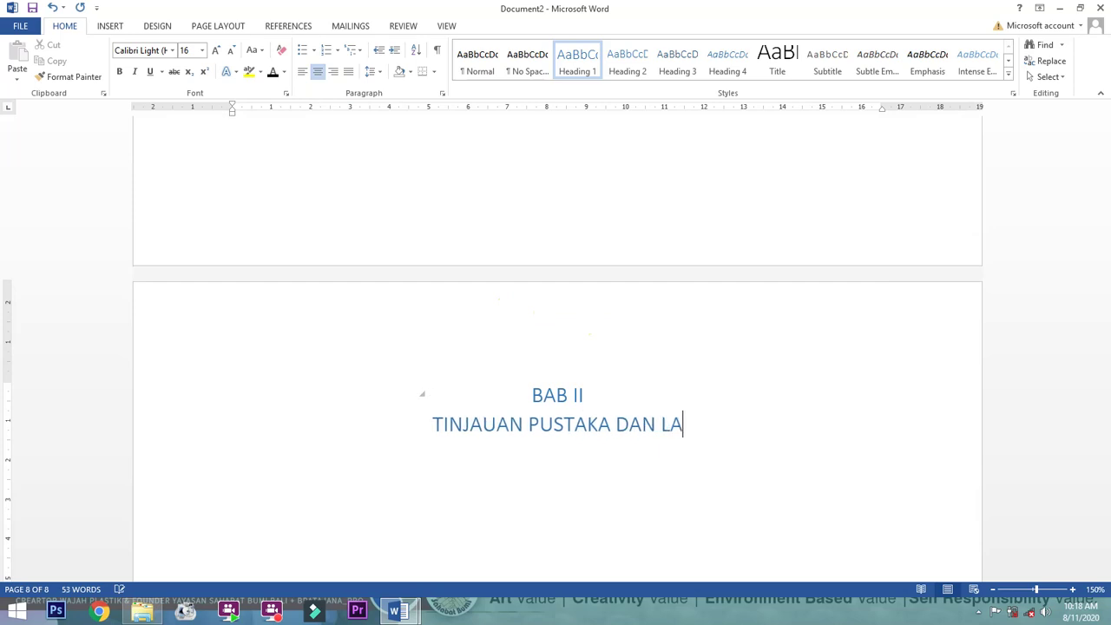
pyautogui.write('NDASAN TEORI')
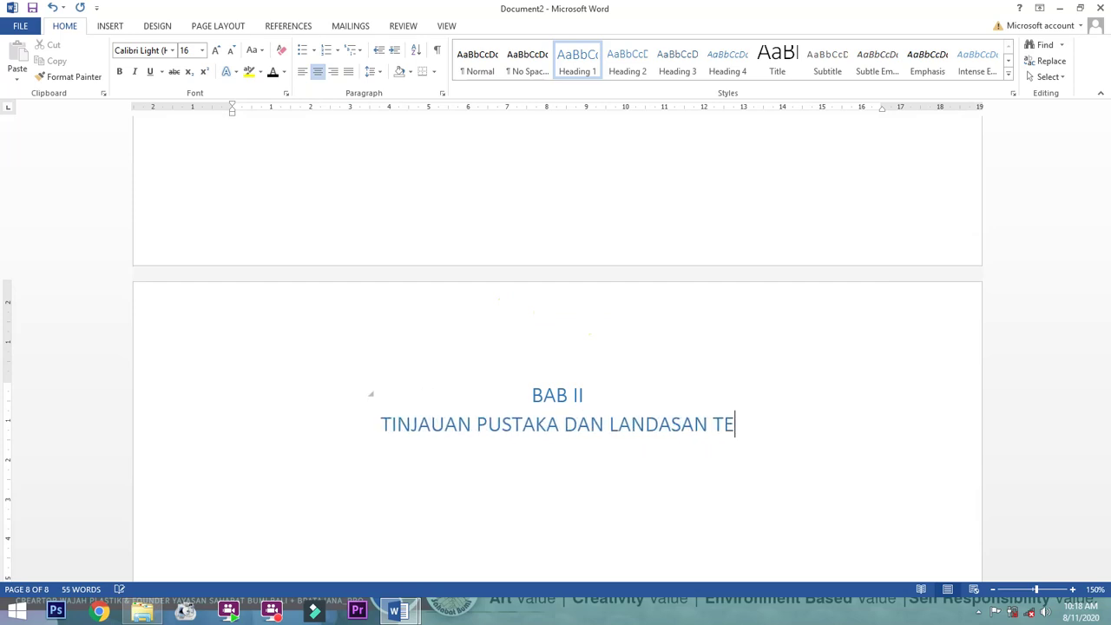
pyautogui.moveTo(400, 608)
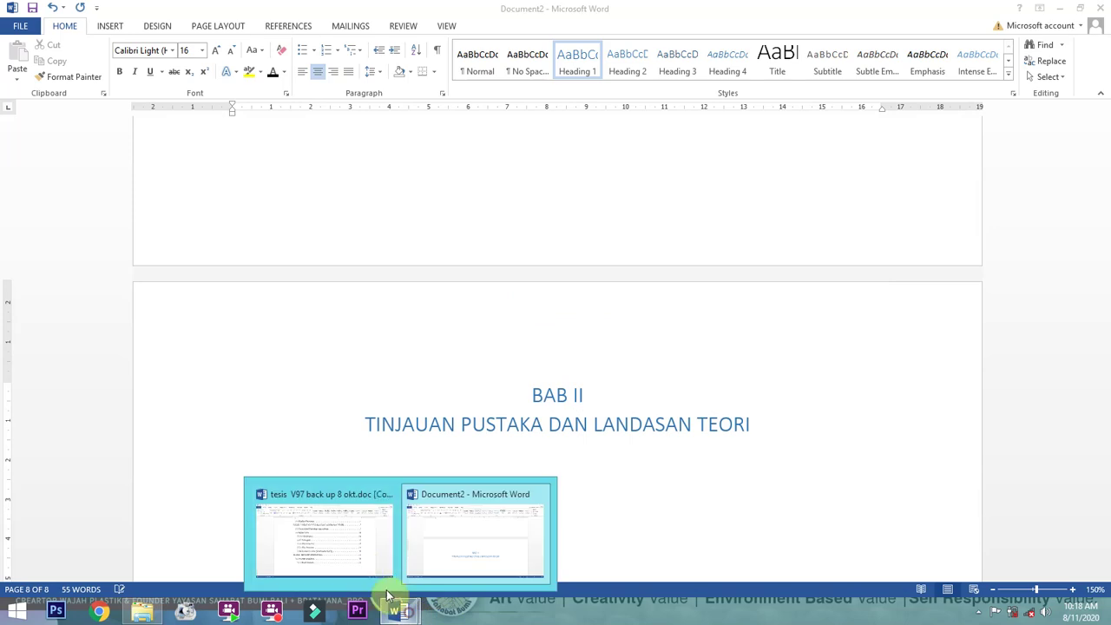
pyautogui.click(362, 564)
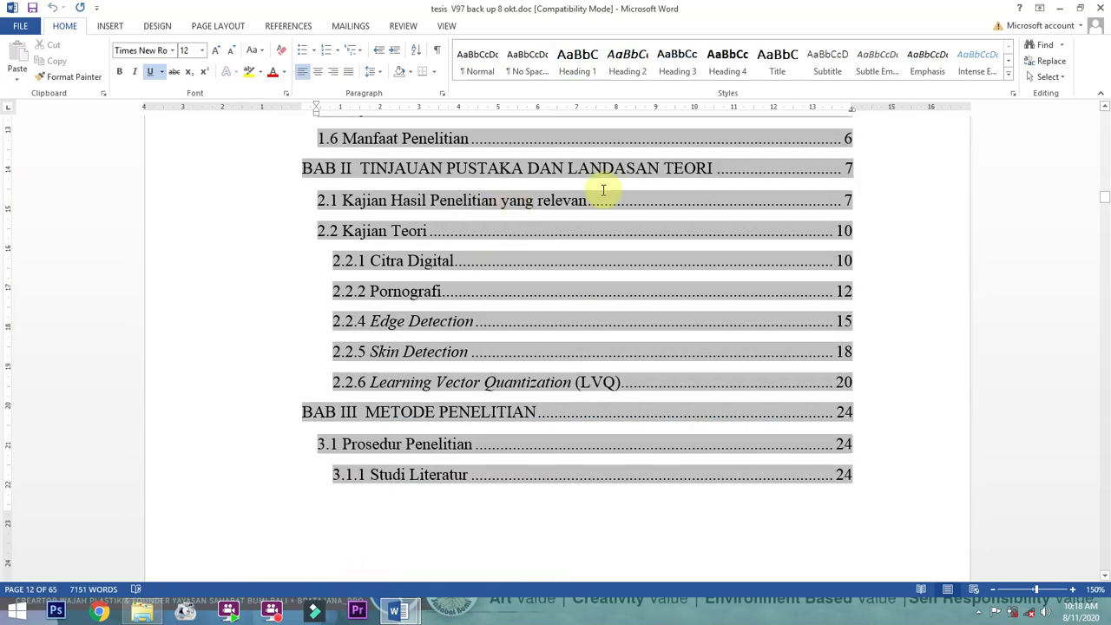
pyautogui.moveTo(406, 599)
pyautogui.click(532, 519)
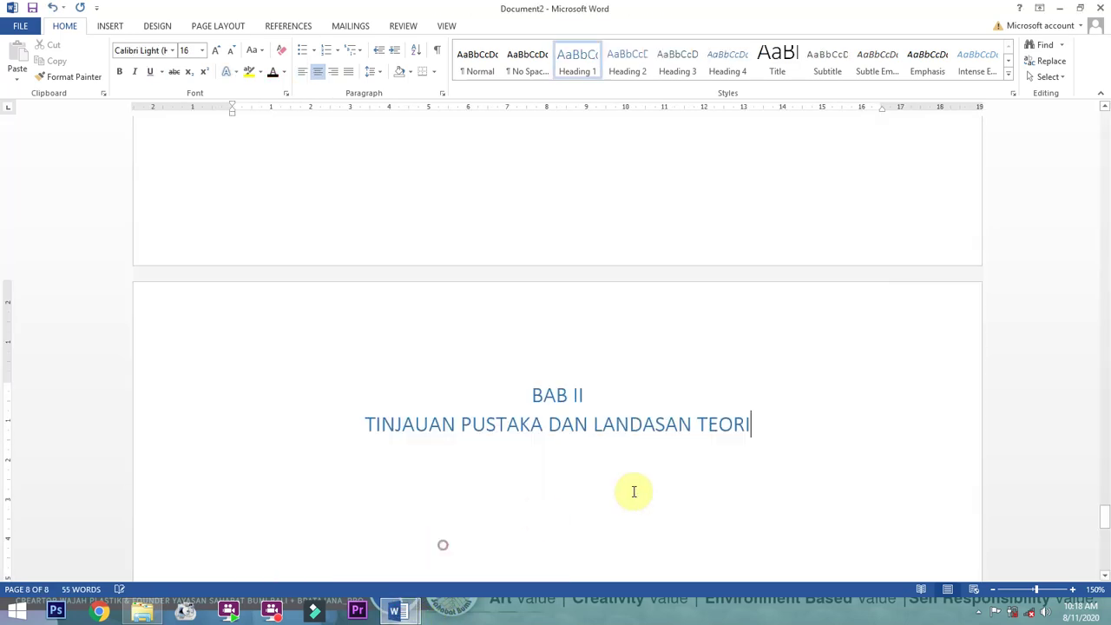
# Format both lines of the BAB II title in bold black Times New Roman, 12 pt, and start a new line below
pyautogui.moveTo(748, 428); pyautogui.dragTo(533, 395)
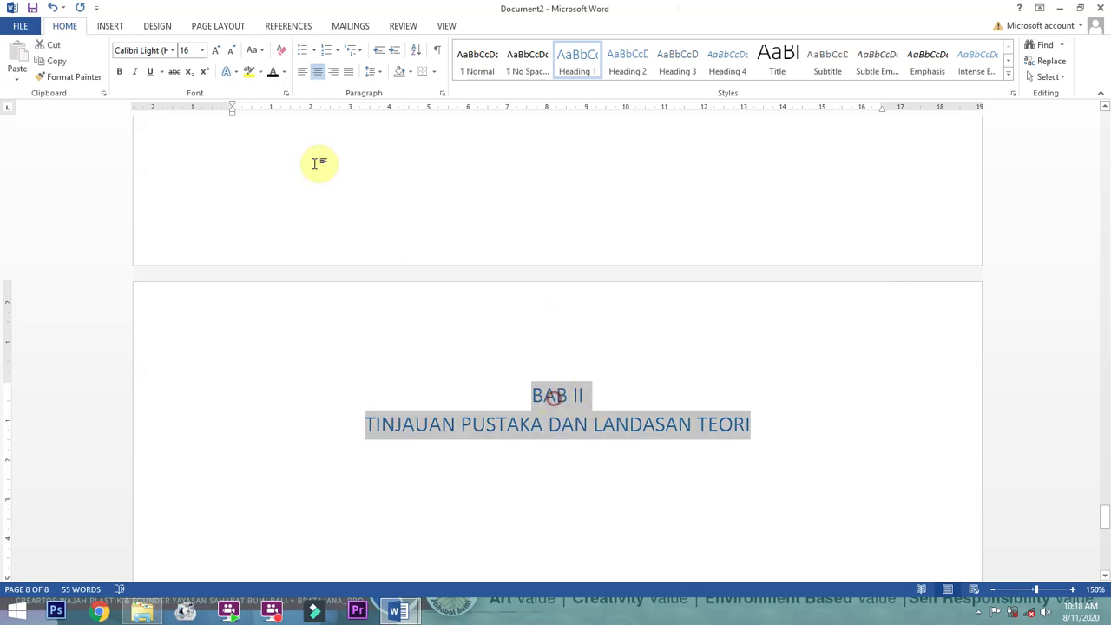
pyautogui.click(185, 50)
pyautogui.write('12')
pyautogui.press('Return')
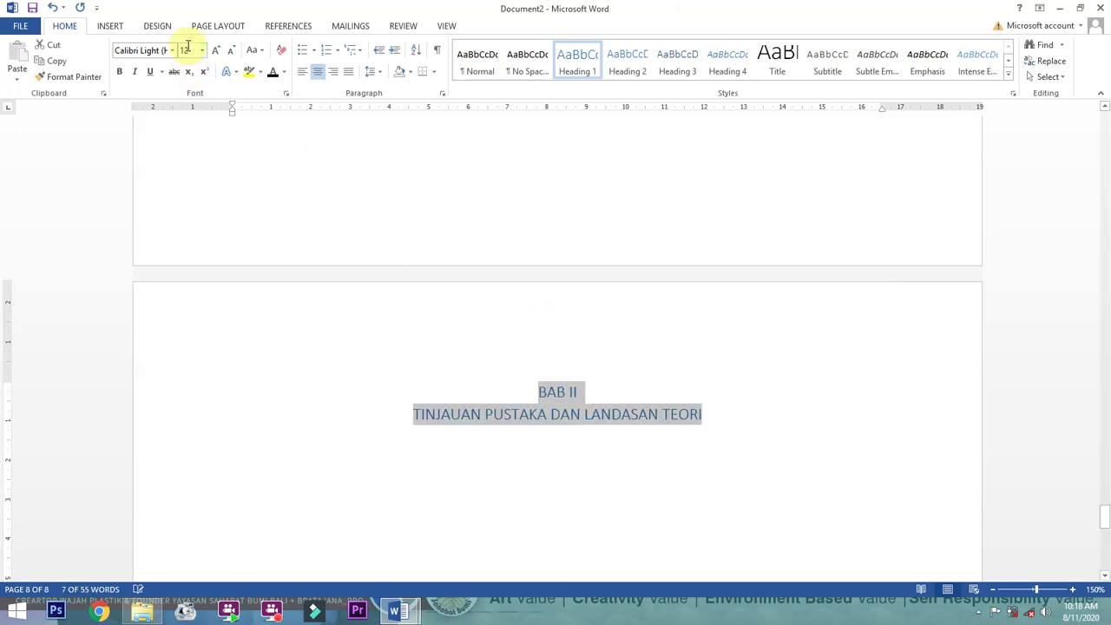
pyautogui.click(154, 50)
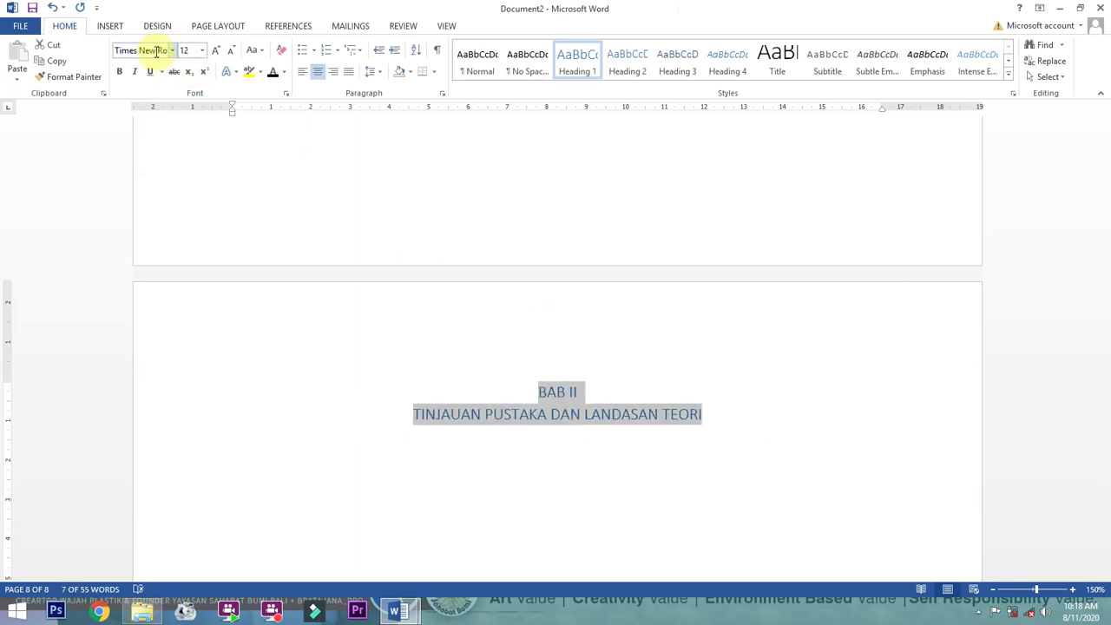
pyautogui.press('Return')
pyautogui.click(122, 71)
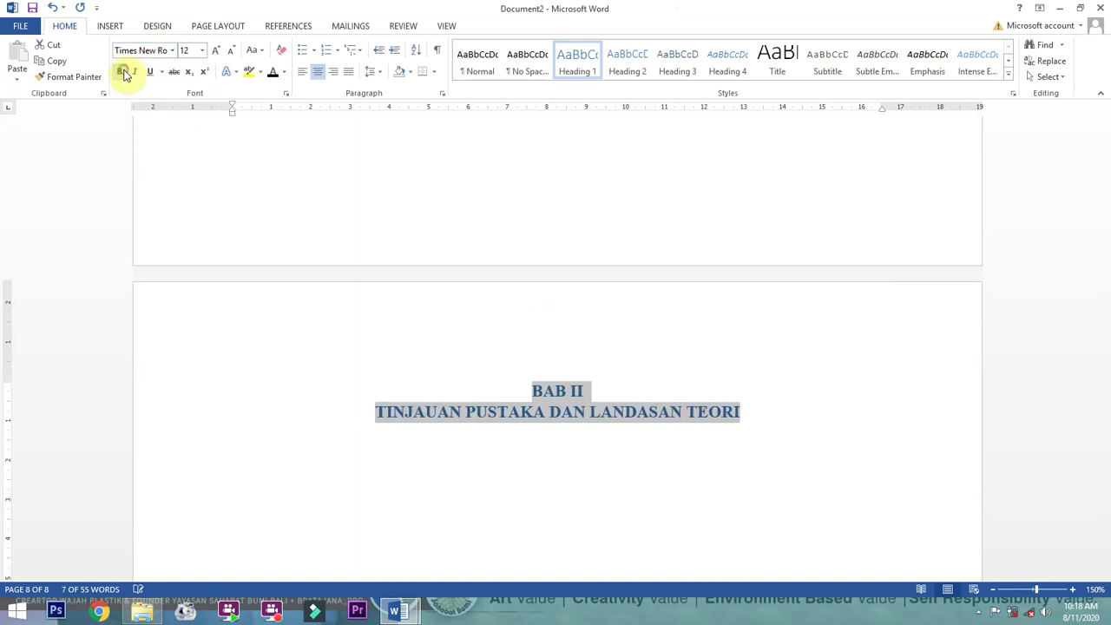
pyautogui.click(273, 73)
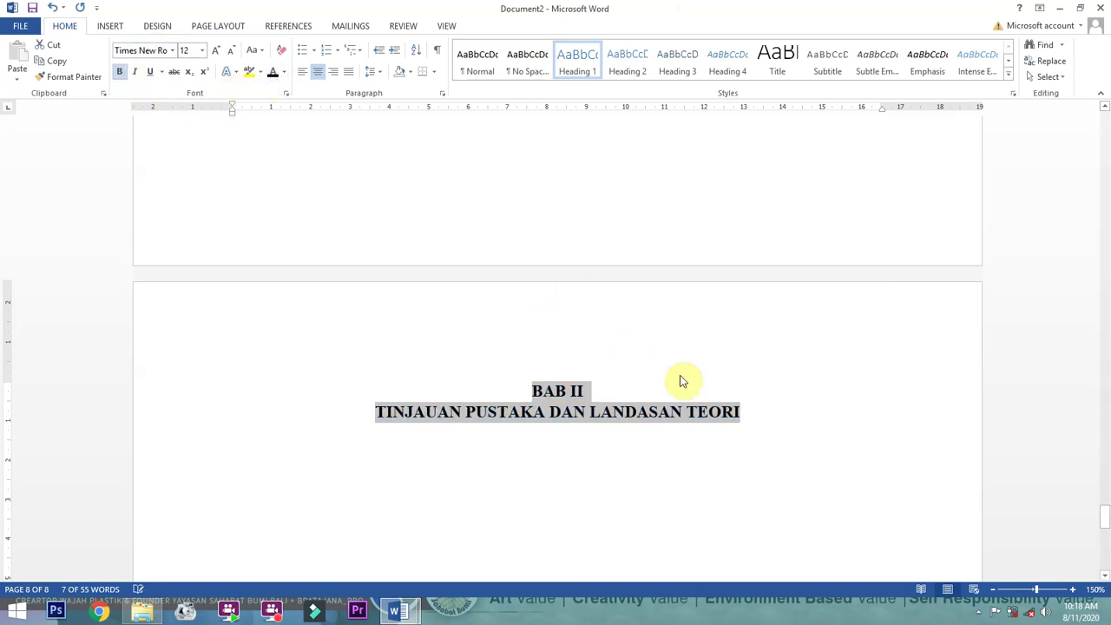
pyautogui.click(753, 417)
pyautogui.press('Return')
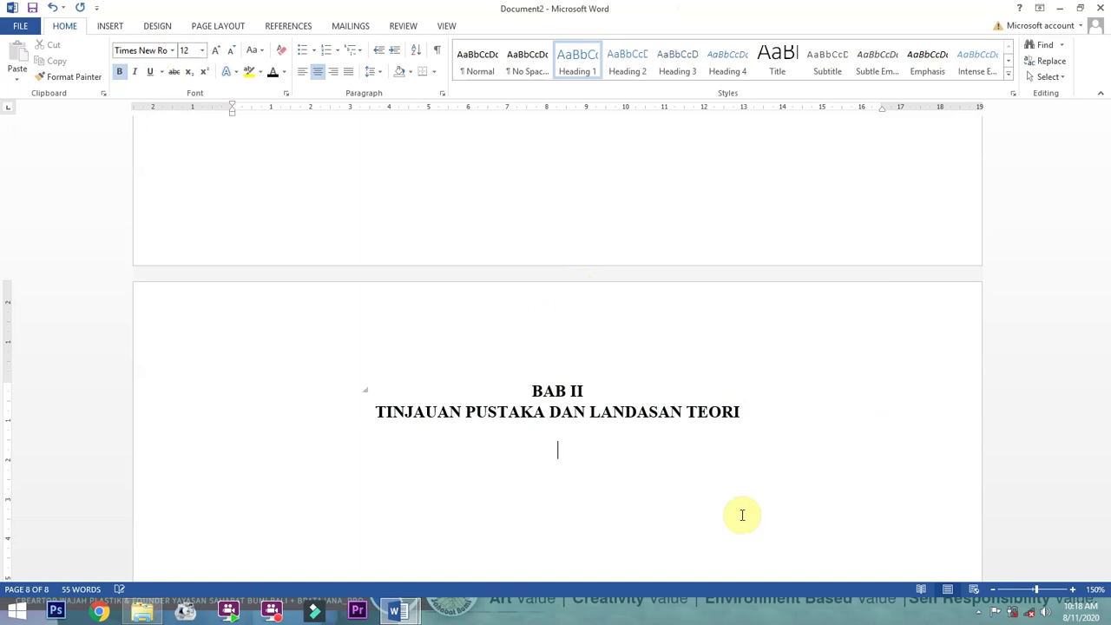
# Consult the thesis's table of contents and start a Heading 2 line reading "2.1 Kajian" below the BAB II title
pyautogui.moveTo(413, 615)
pyautogui.click(348, 543)
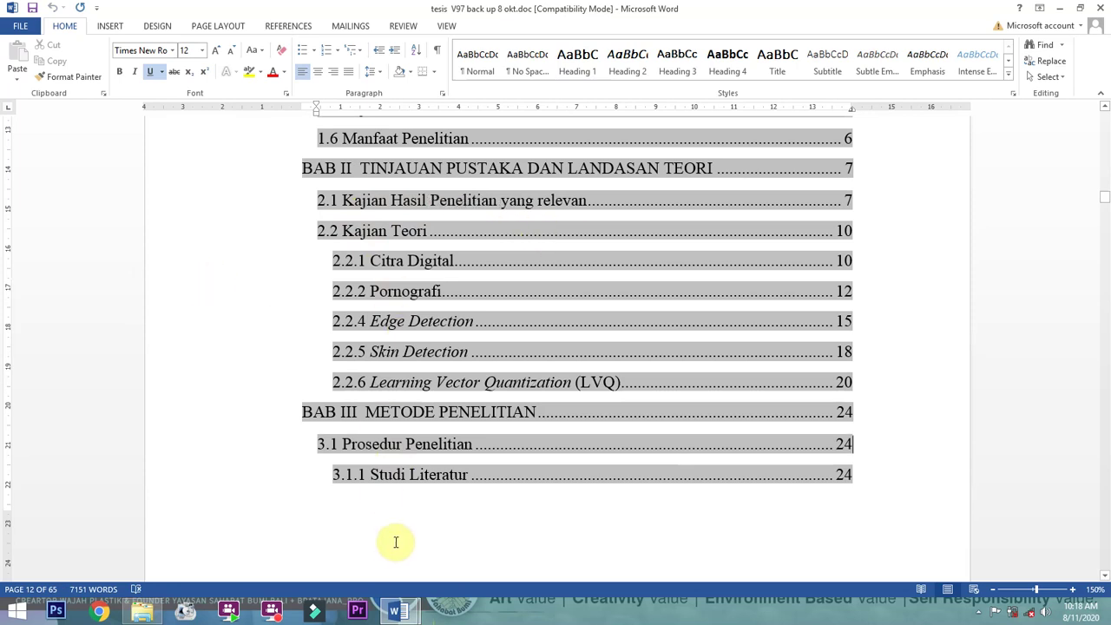
pyautogui.moveTo(405, 615)
pyautogui.click(474, 543)
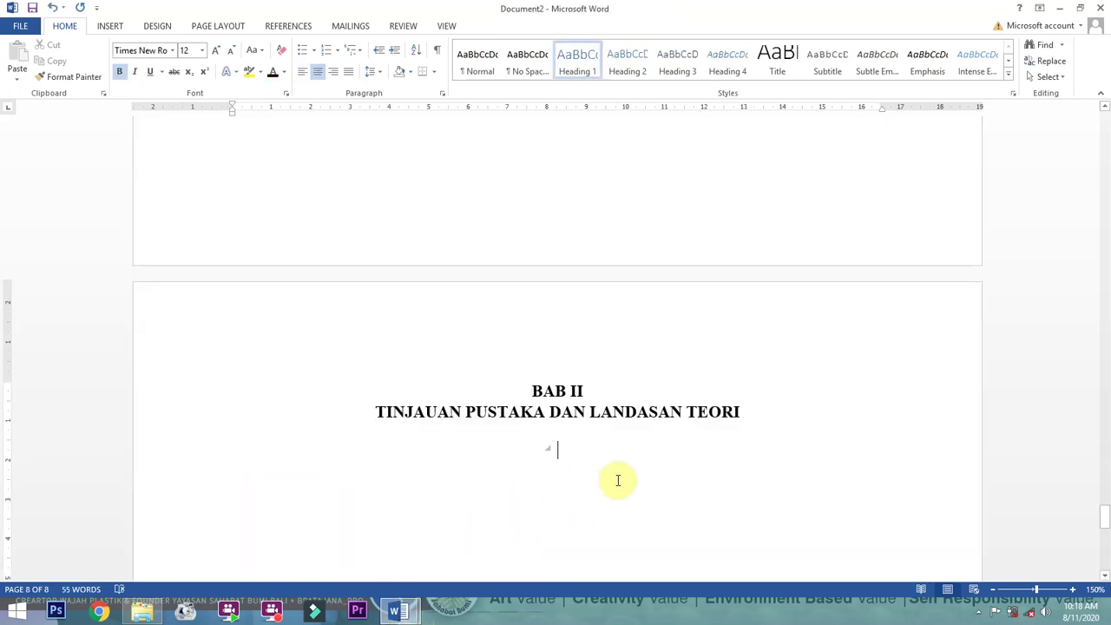
pyautogui.click(627, 71)
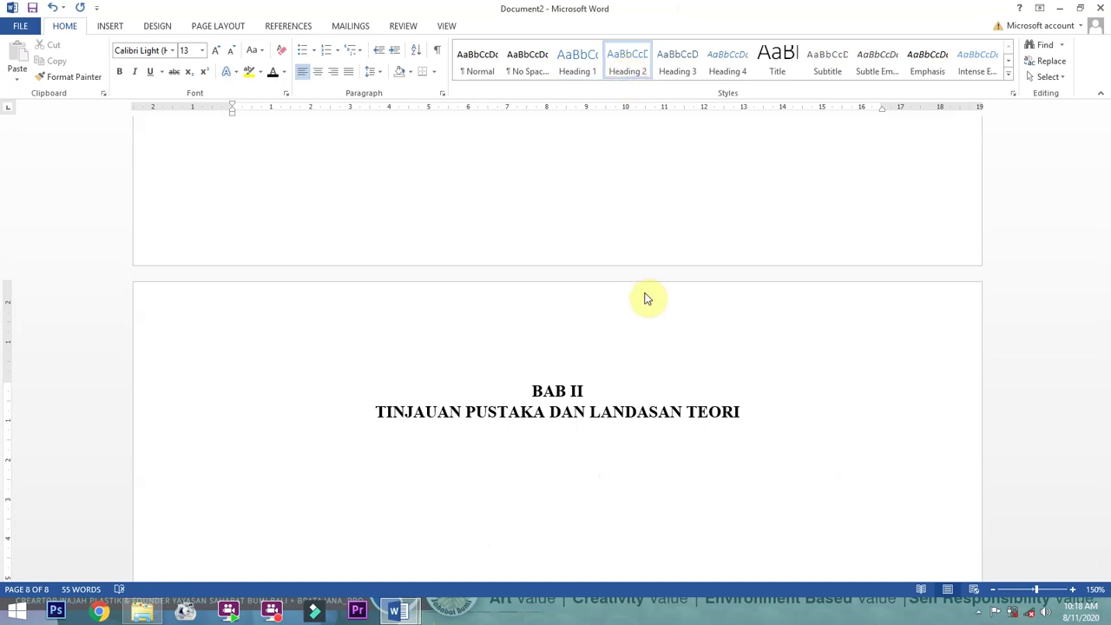
pyautogui.write('.')
pyautogui.write('1 KAJIAN')
pyautogui.write('an')
# Check the thesis's entry and replace the 2.1 subheading's wording with "Hasil Penelitian yang Relevan"
pyautogui.moveTo(398, 611)
pyautogui.click(350, 570)
pyautogui.click(397, 229)
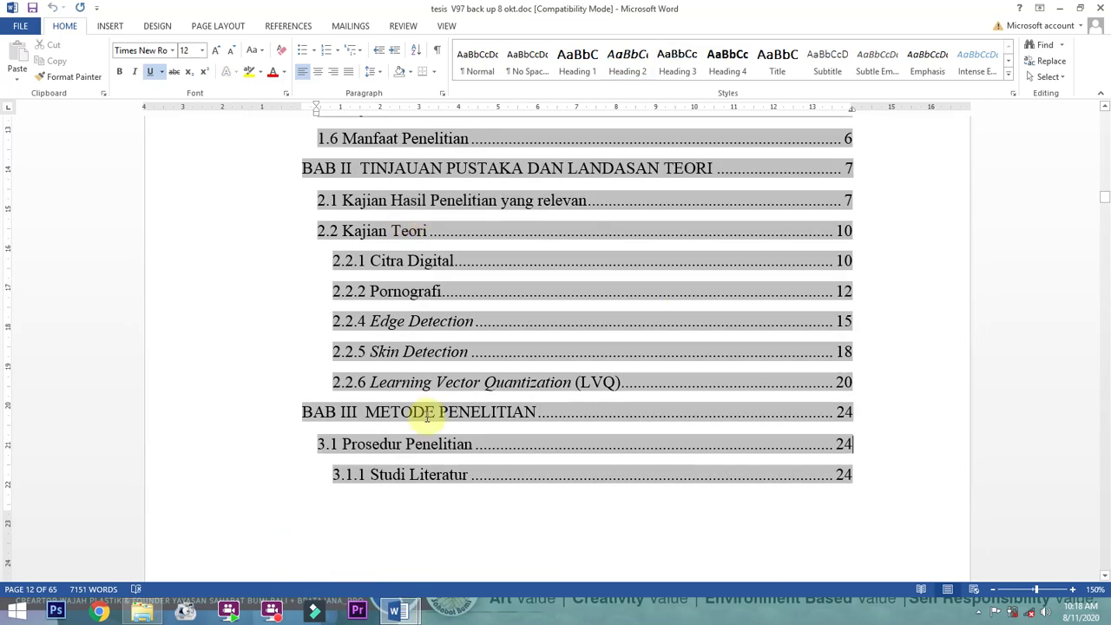
pyautogui.moveTo(402, 614)
pyautogui.click(439, 563)
pyautogui.doubleClick(287, 520)
pyautogui.write('Hasil')
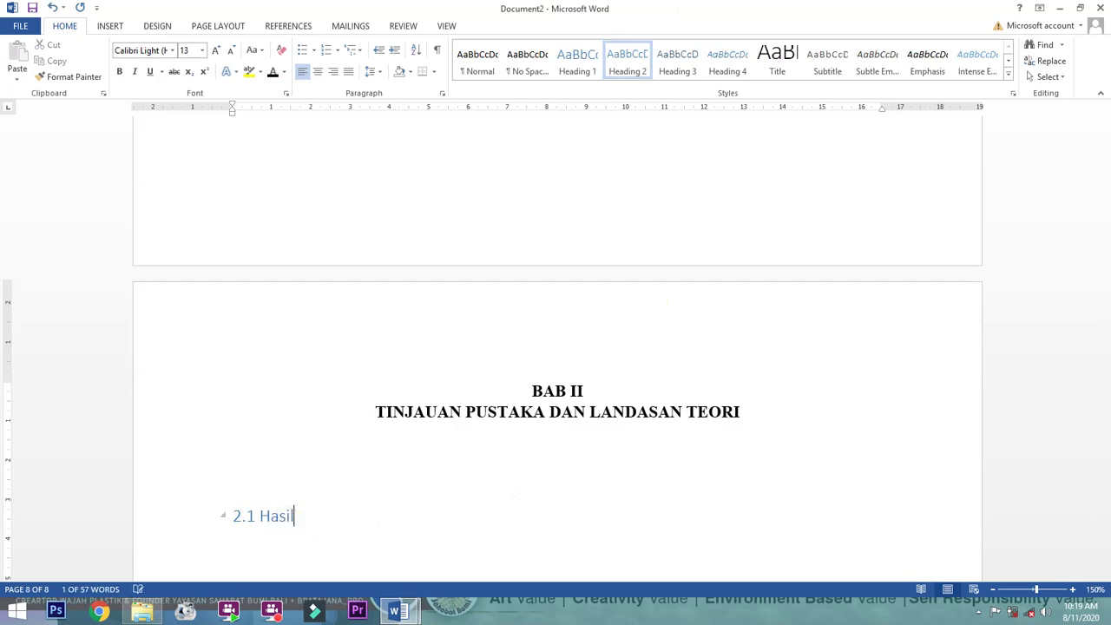
pyautogui.write(' Penelitian')
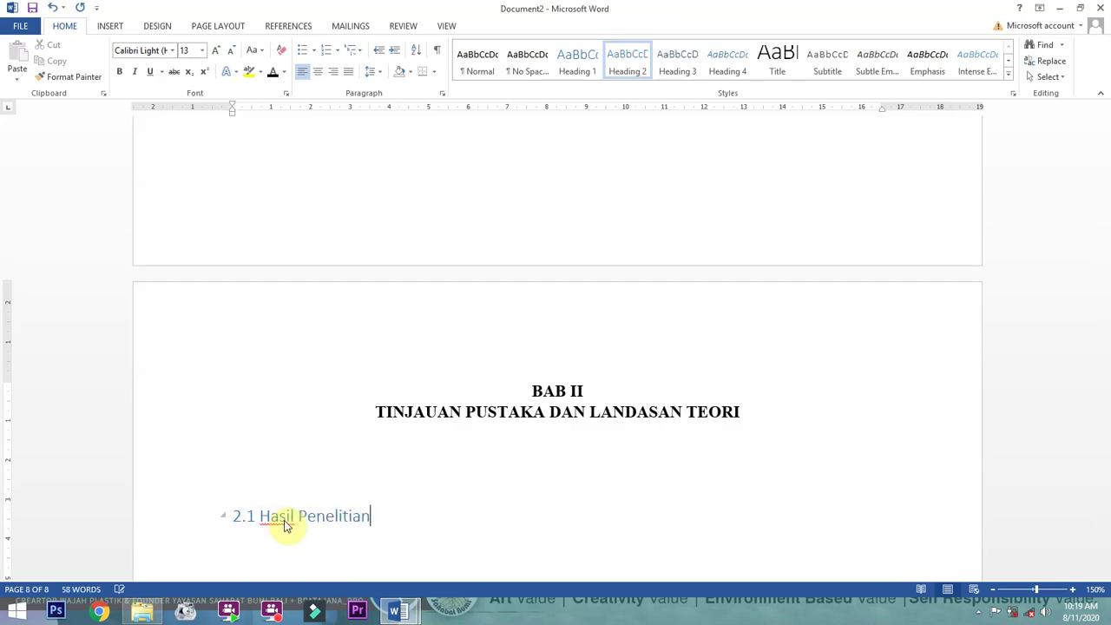
pyautogui.write(' yang Relevan')
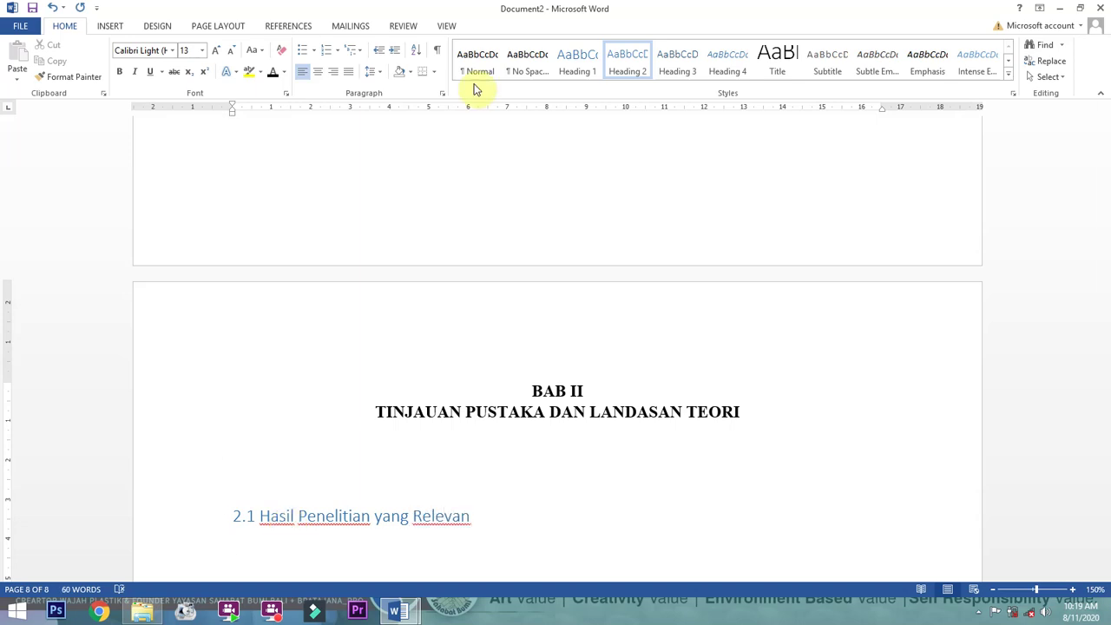
# Add the Heading 2 subheading "2.2 Kajian Teori" below 2.1, consulting the thesis's table of contents for its wording
pyautogui.click(635, 70)
pyautogui.press('Return')
pyautogui.write('2.2')
pyautogui.moveTo(397, 610)
pyautogui.click(341, 539)
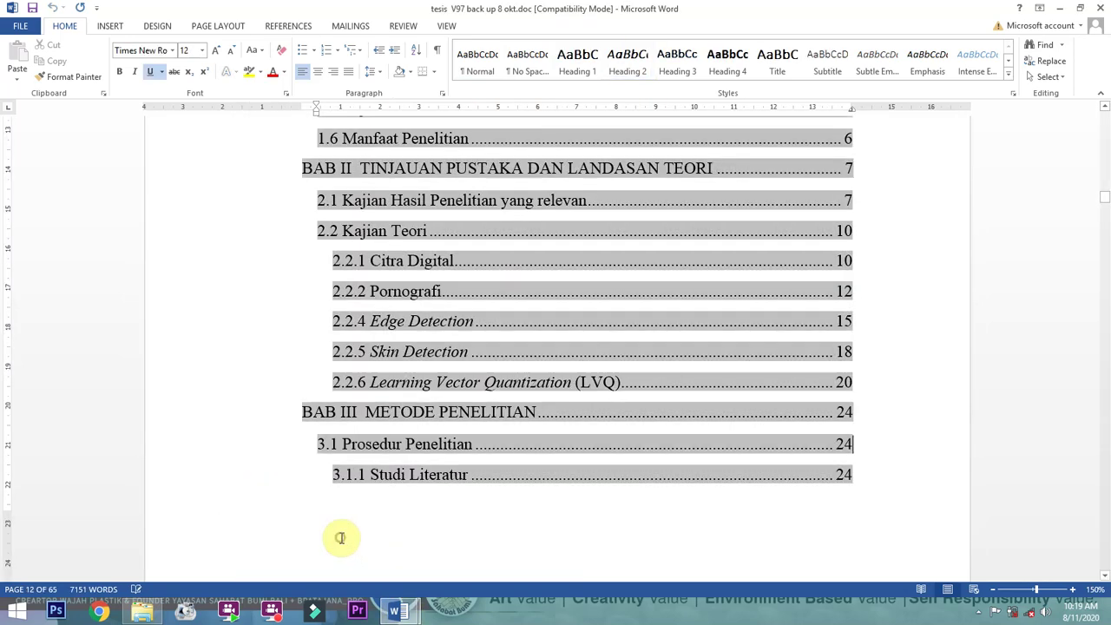
pyautogui.moveTo(398, 608)
pyautogui.click(440, 530)
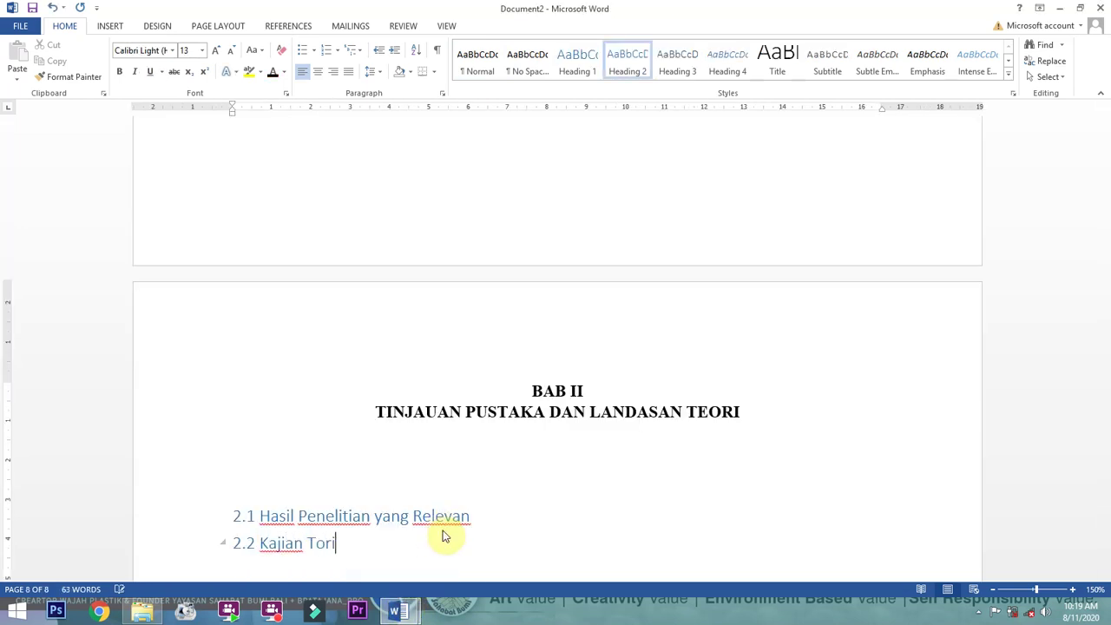
pyautogui.write('ori')
# Format the 2.1 and 2.2 subheadings in black Times New Roman, 12 pt
pyautogui.moveTo(362, 542); pyautogui.dragTo(244, 518)
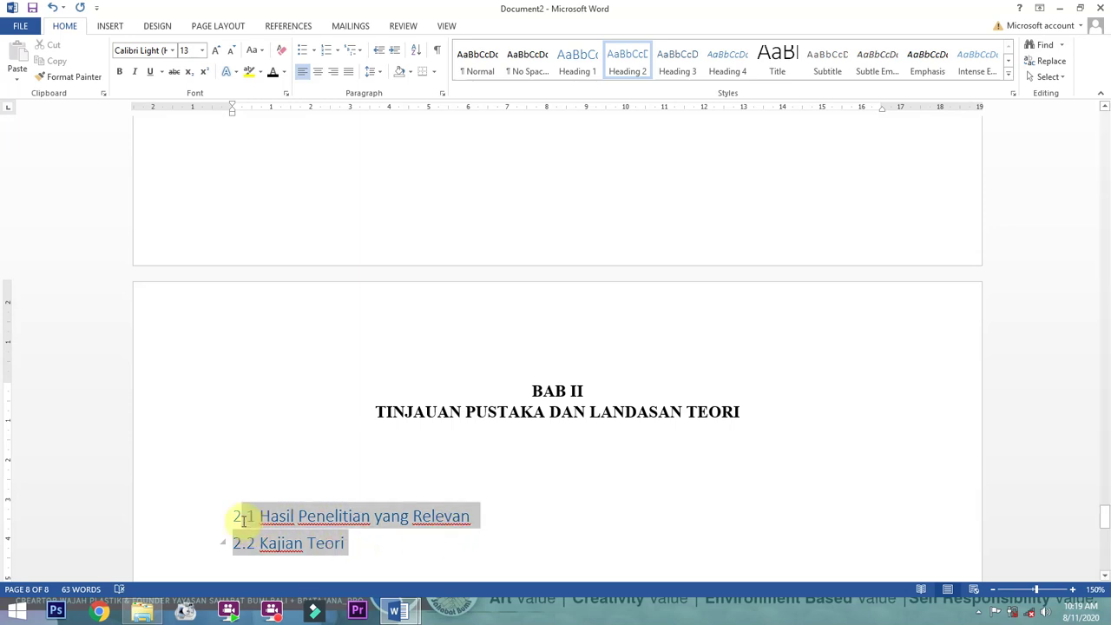
pyautogui.click(271, 74)
pyautogui.write('12')
pyautogui.press('Return')
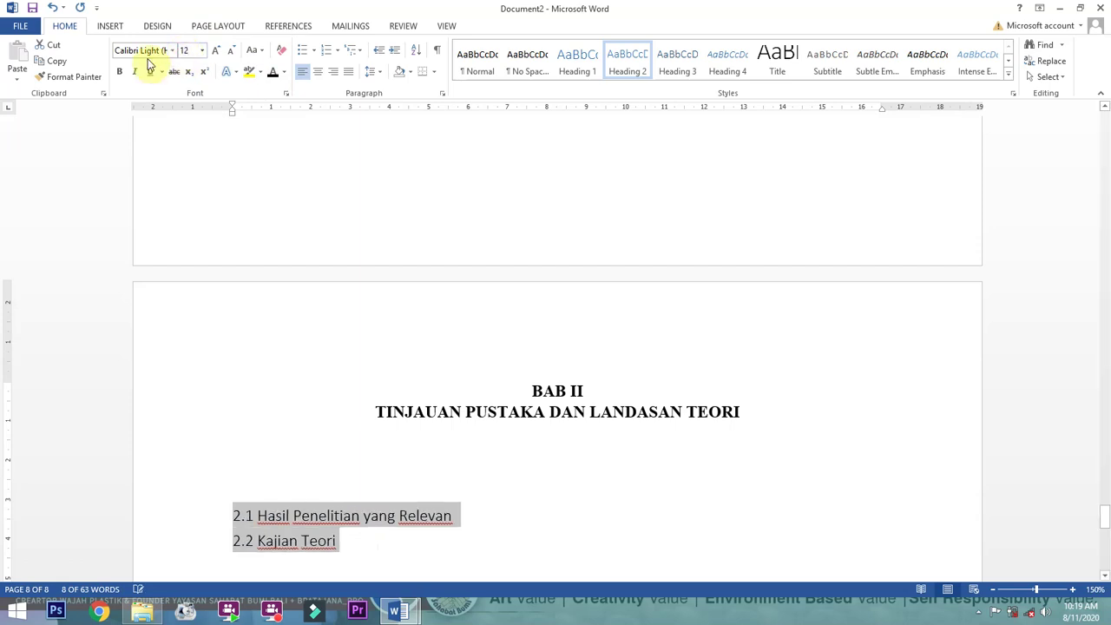
pyautogui.click(144, 50)
pyautogui.write('ti')
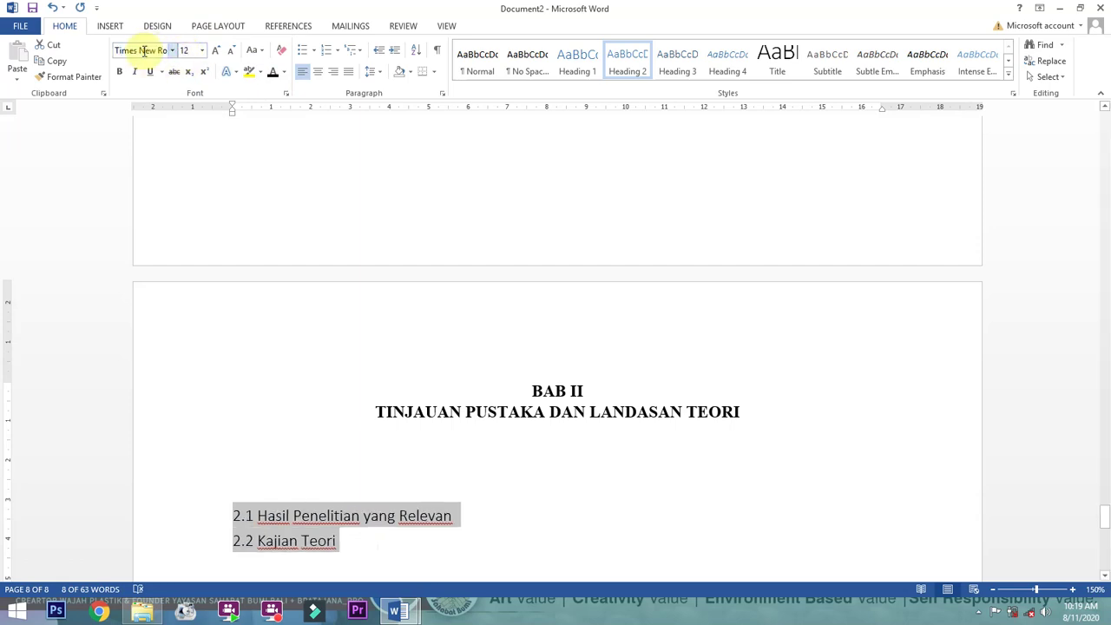
pyautogui.press('Return')
# Delete the empty lines between the BAB II title and the 2.1 subheading
pyautogui.click(426, 491)
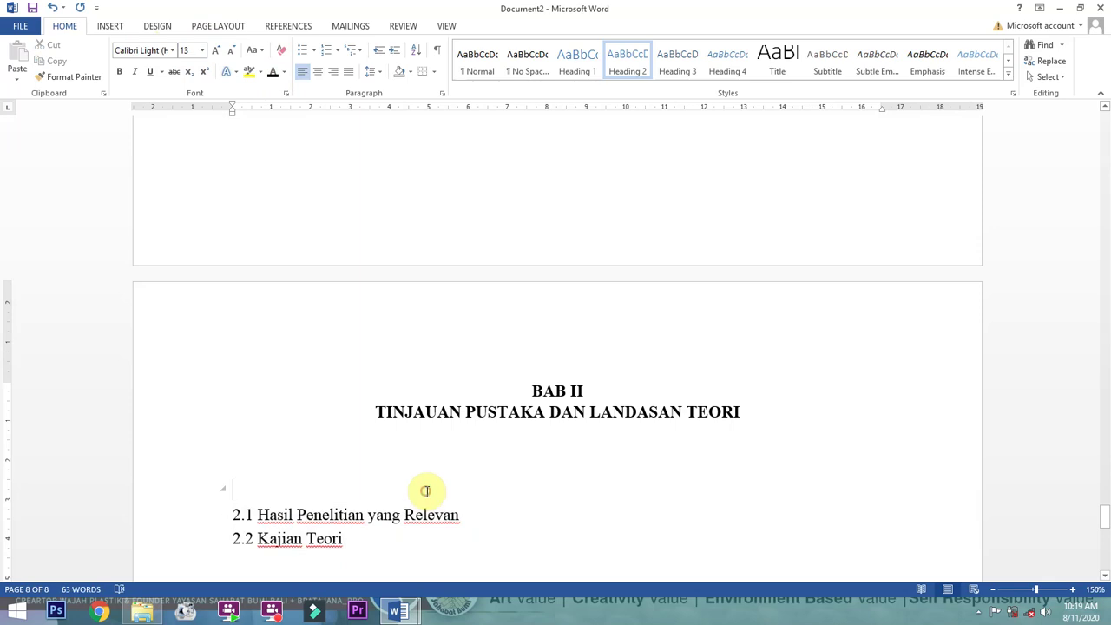
pyautogui.press('Delete')
pyautogui.click(365, 466)
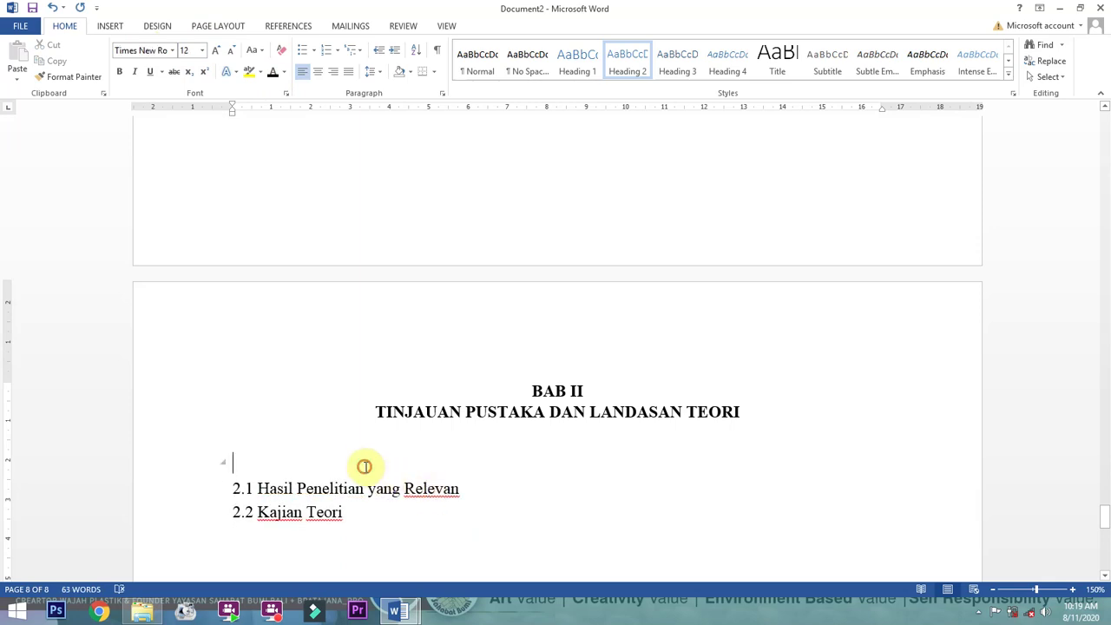
pyautogui.press('Delete')
pyautogui.click(342, 433)
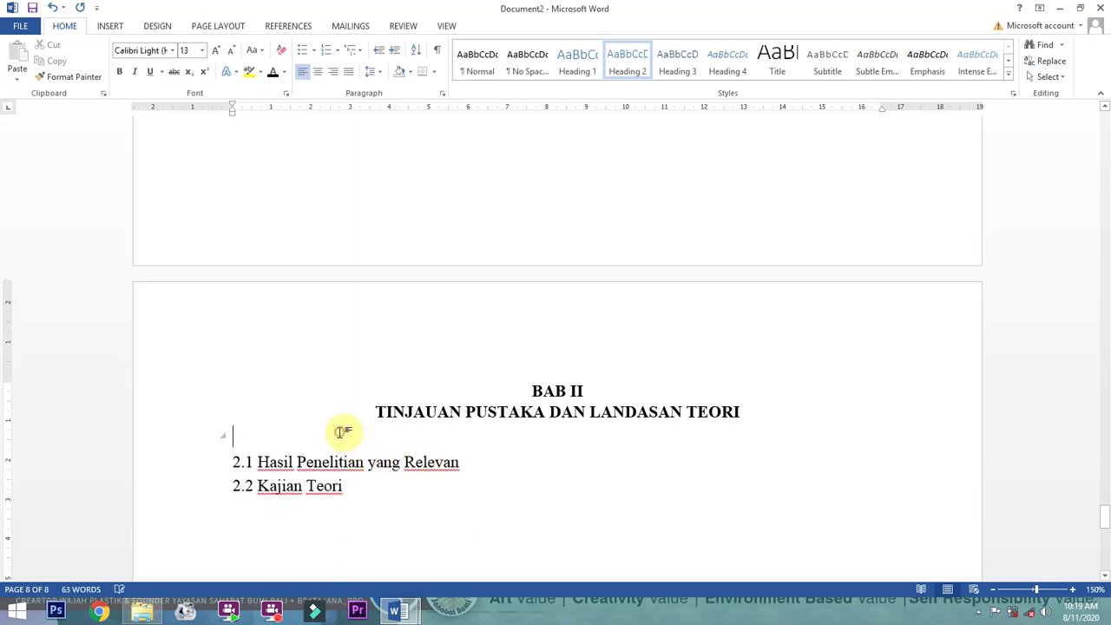
pyautogui.press('Delete')
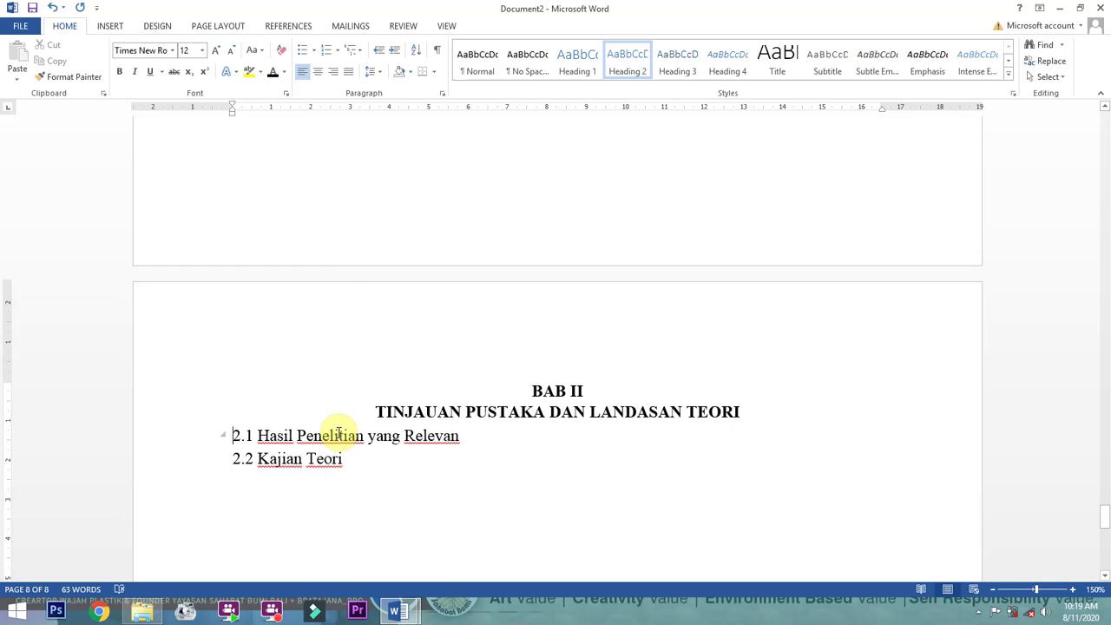
# Insert one blank line below the BAB II title and compare the spacing with the BAB I page
pyautogui.click(764, 415)
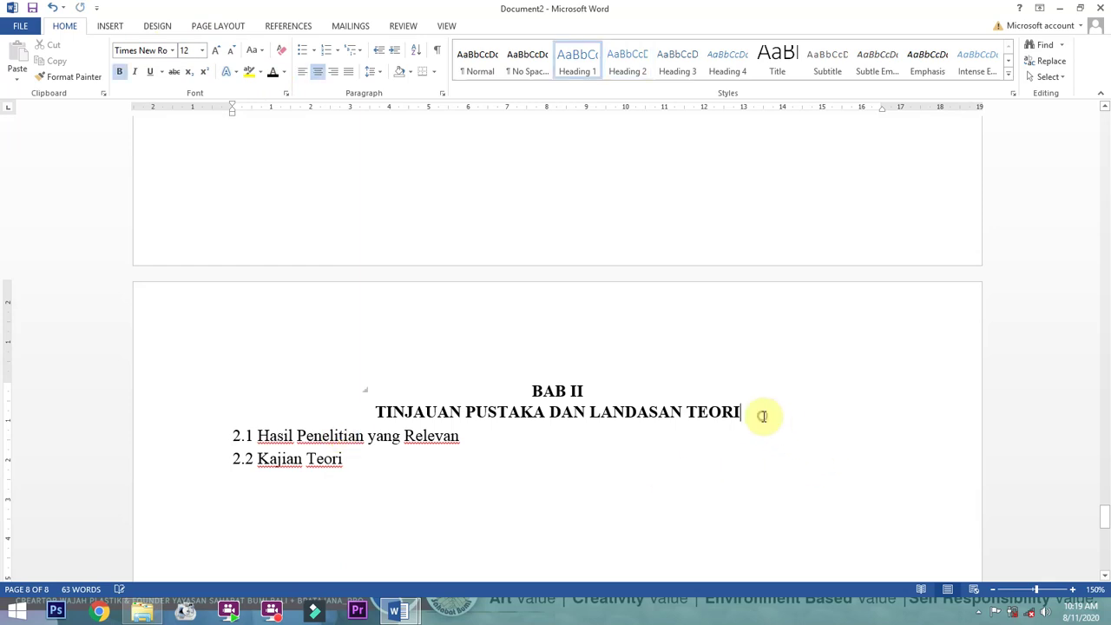
pyautogui.press('Return')
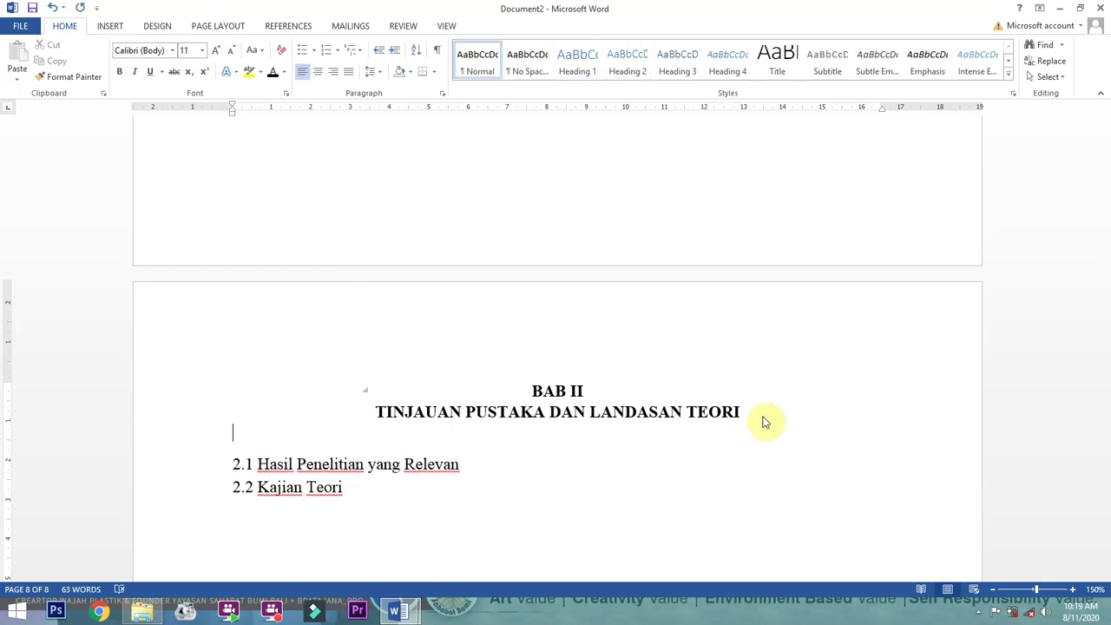
pyautogui.scroll(-10, 360, 388)
pyautogui.scroll(15, 360, 388)
pyautogui.click(270, 547)
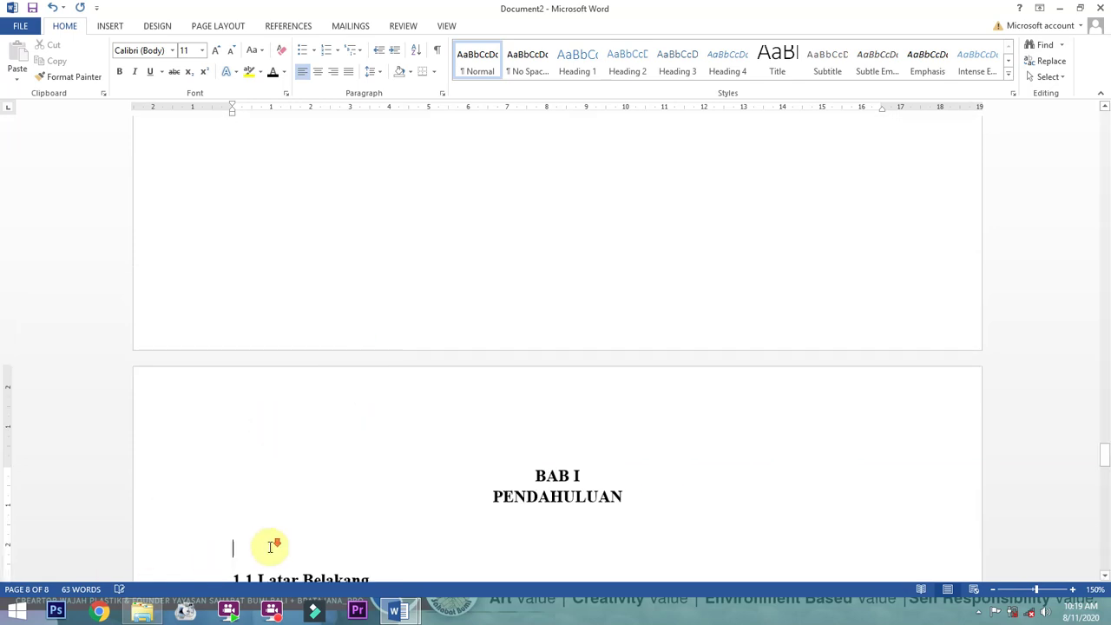
pyautogui.scroll(-10, 270, 547)
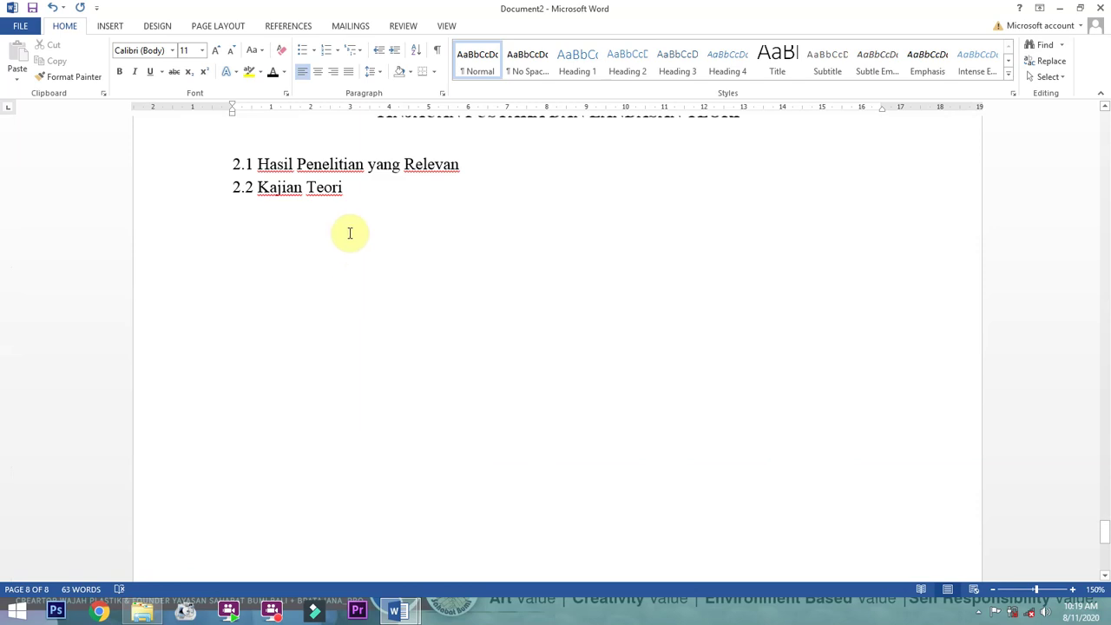
# Check the thesis's third-level entries and start a Heading 3 line numbered 2.2.1 below 2.2 Kajian Teori
pyautogui.click(351, 187)
pyautogui.click(398, 612)
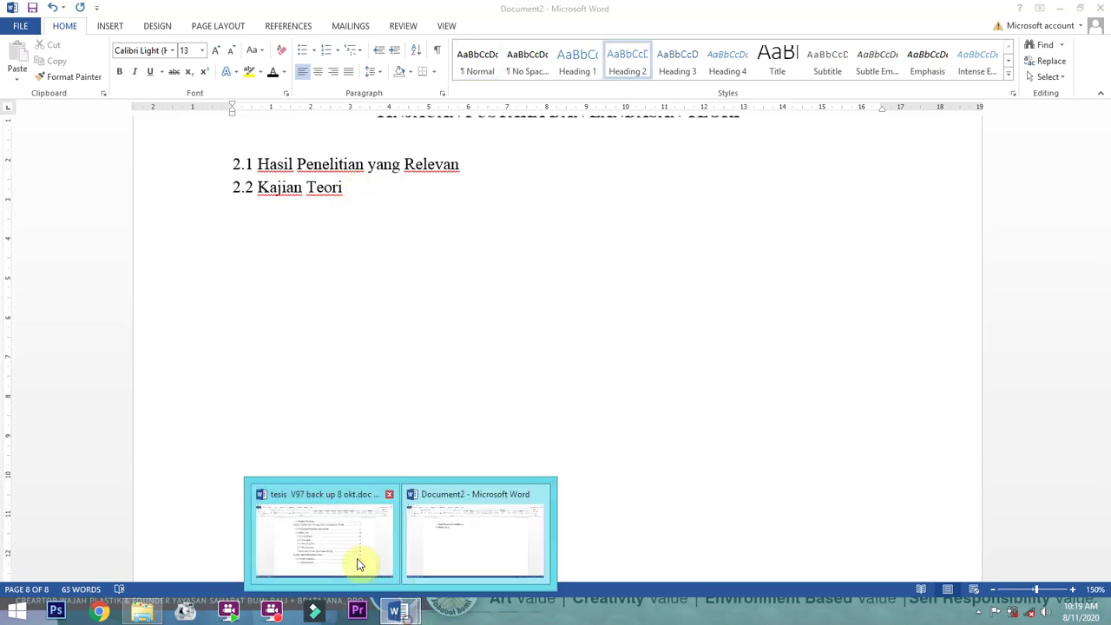
pyautogui.click(365, 570)
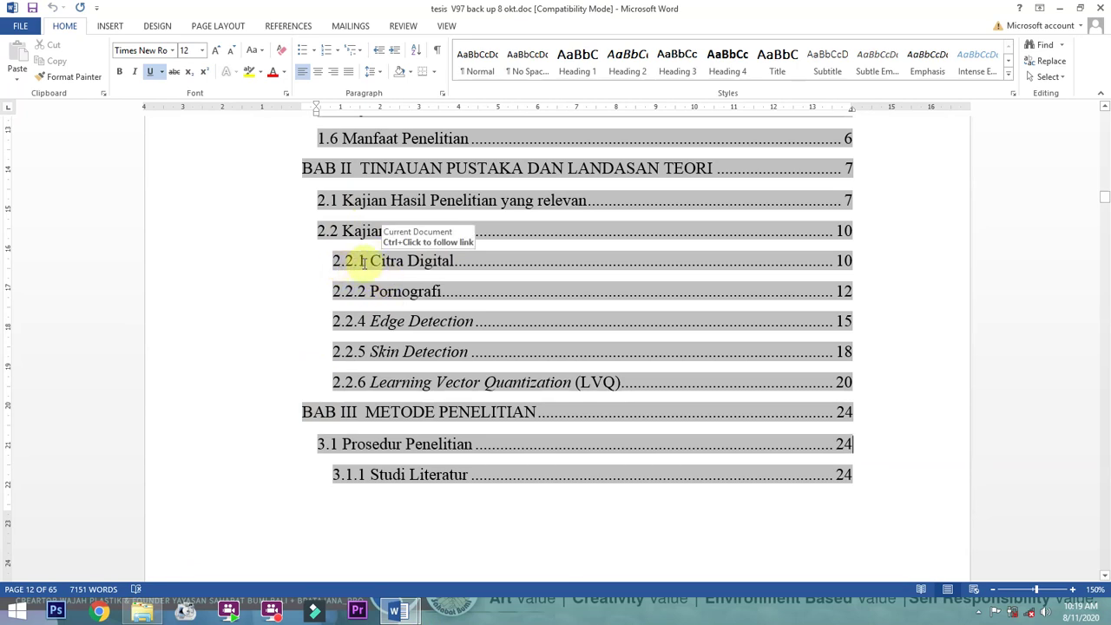
pyautogui.moveTo(398, 611)
pyautogui.click(449, 537)
pyautogui.press('Return')
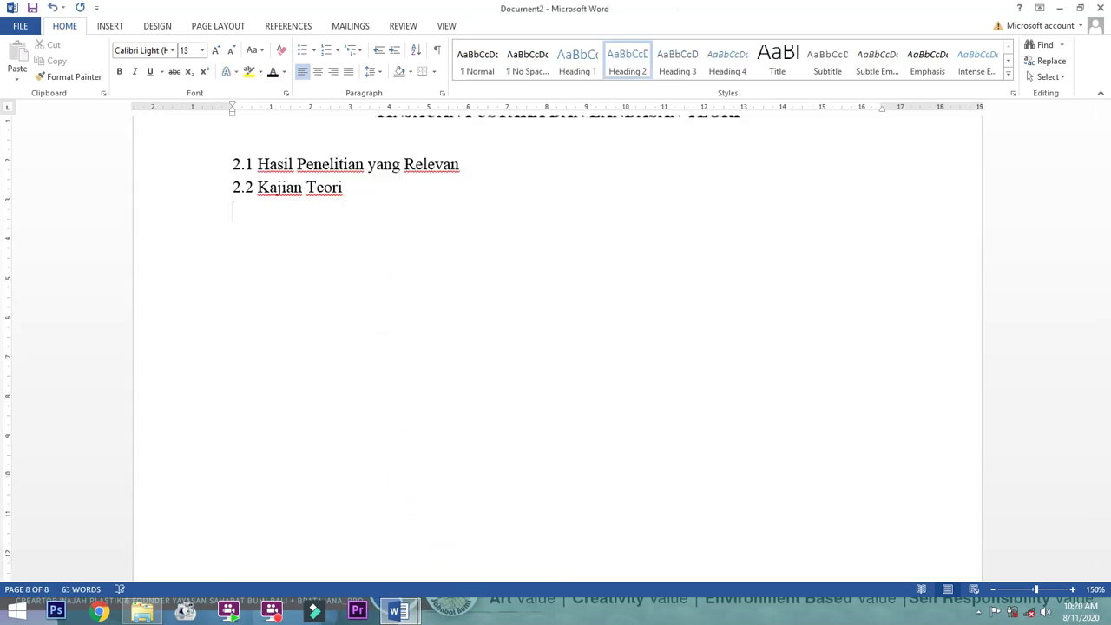
pyautogui.click(690, 57)
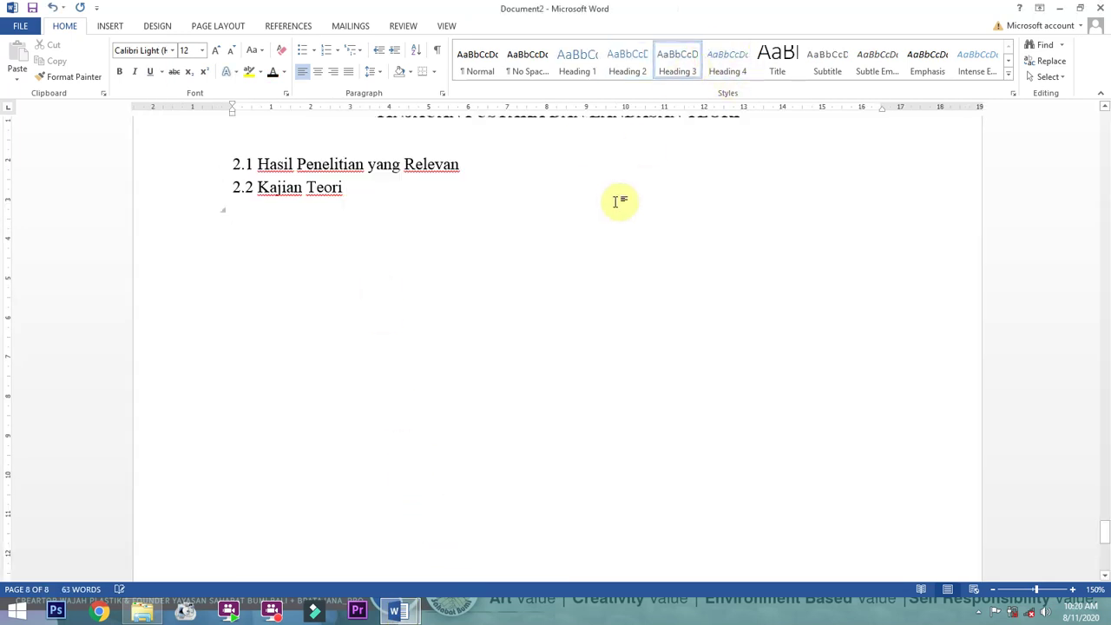
pyautogui.write('2.2.1')
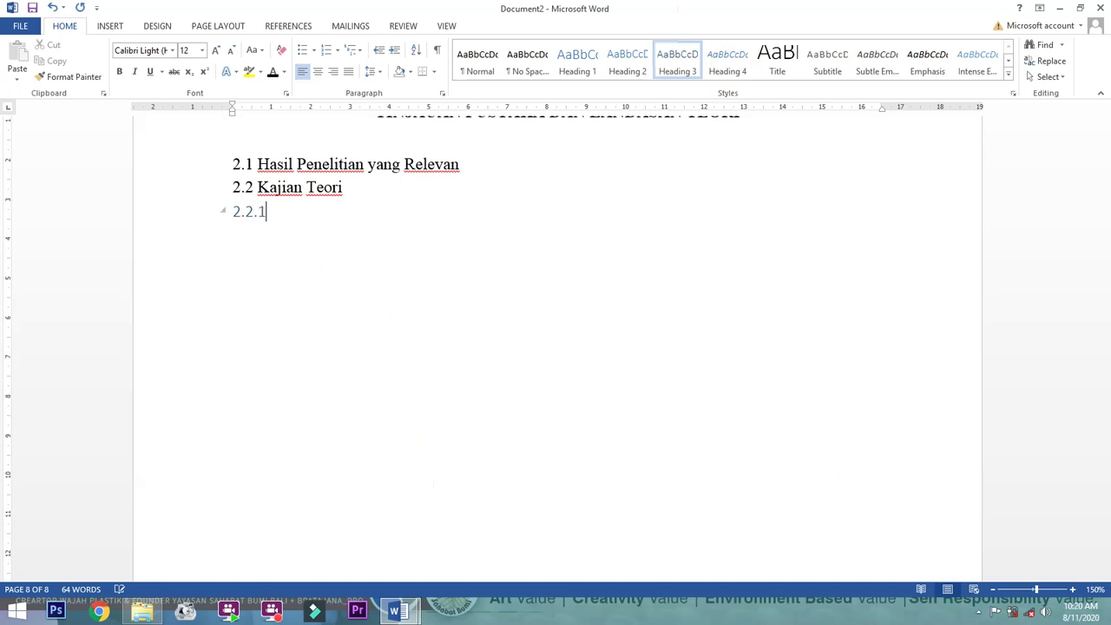
# Look up the 2.2.1 title in the thesis and complete the subheading with "Citra Digital"
pyautogui.moveTo(398, 612)
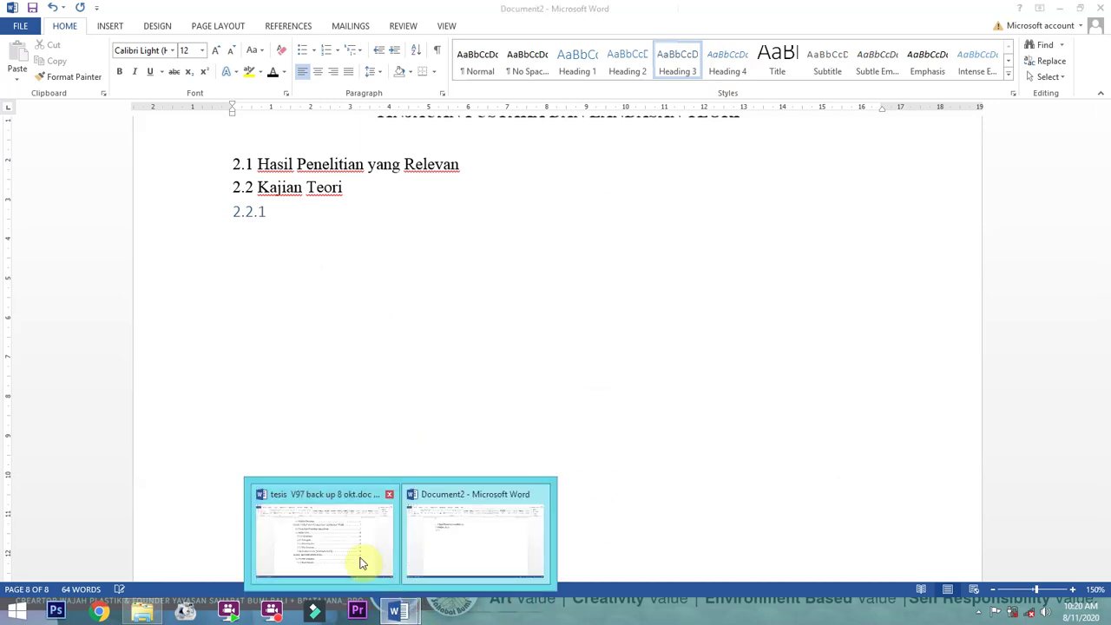
pyautogui.click(360, 560)
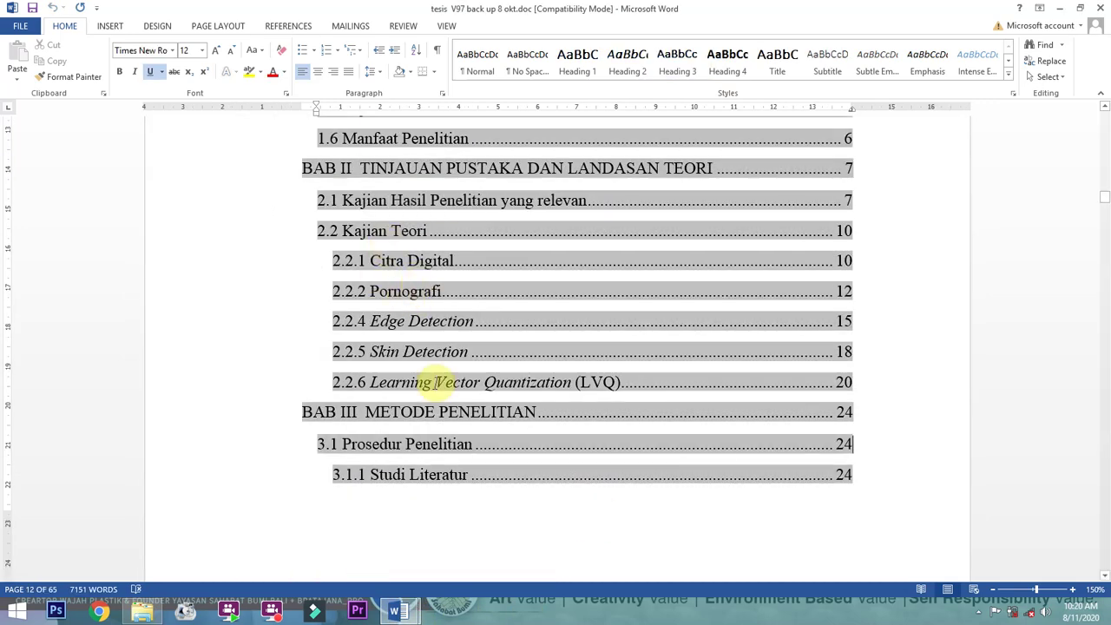
pyautogui.moveTo(426, 616)
pyautogui.click(438, 547)
pyautogui.write('Citra Digital')
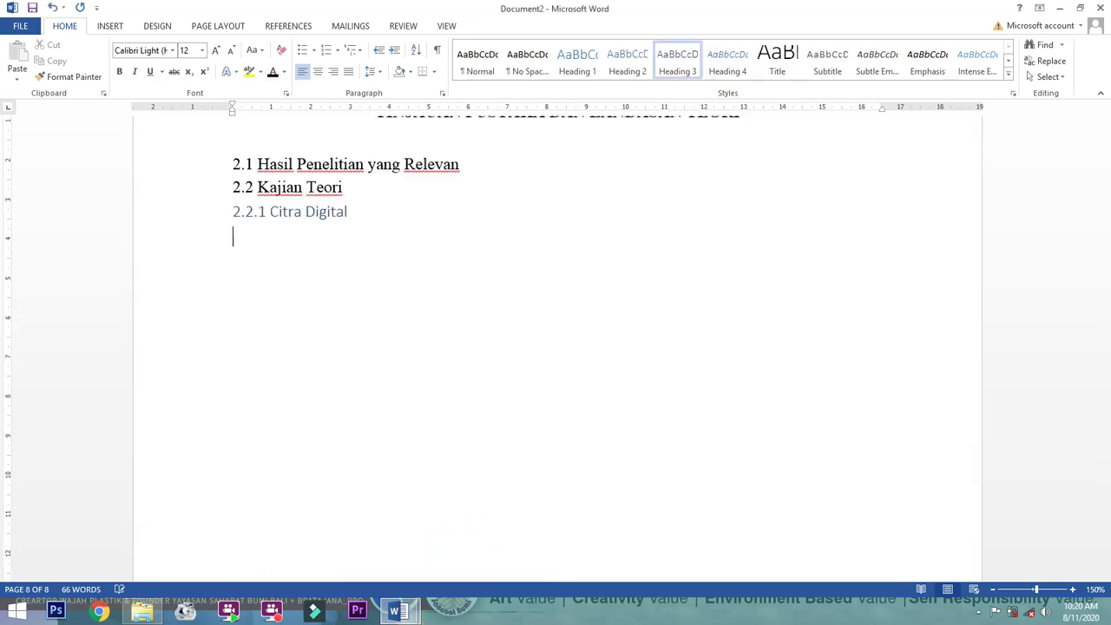
# Add the Heading 3 subheadings "2.2.2 Pornografi" and "2.2.3 Edge Detection", taking the wording from the thesis
pyautogui.write('2.')
pyautogui.moveTo(396, 610)
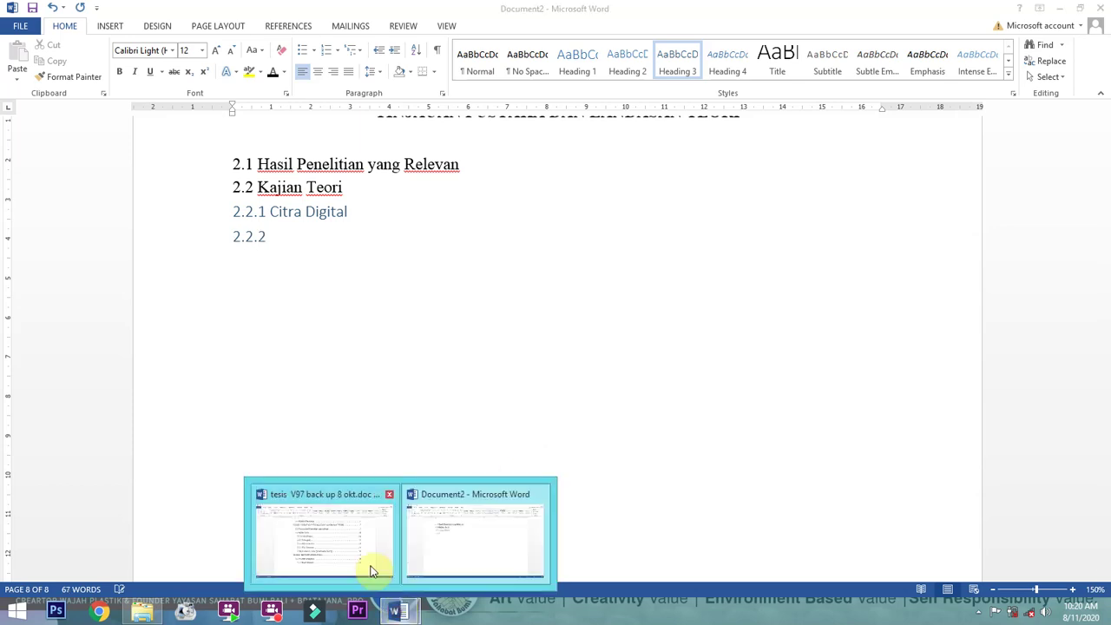
pyautogui.click(350, 547)
pyautogui.moveTo(398, 611)
pyautogui.click(488, 526)
pyautogui.write('Pornografi')
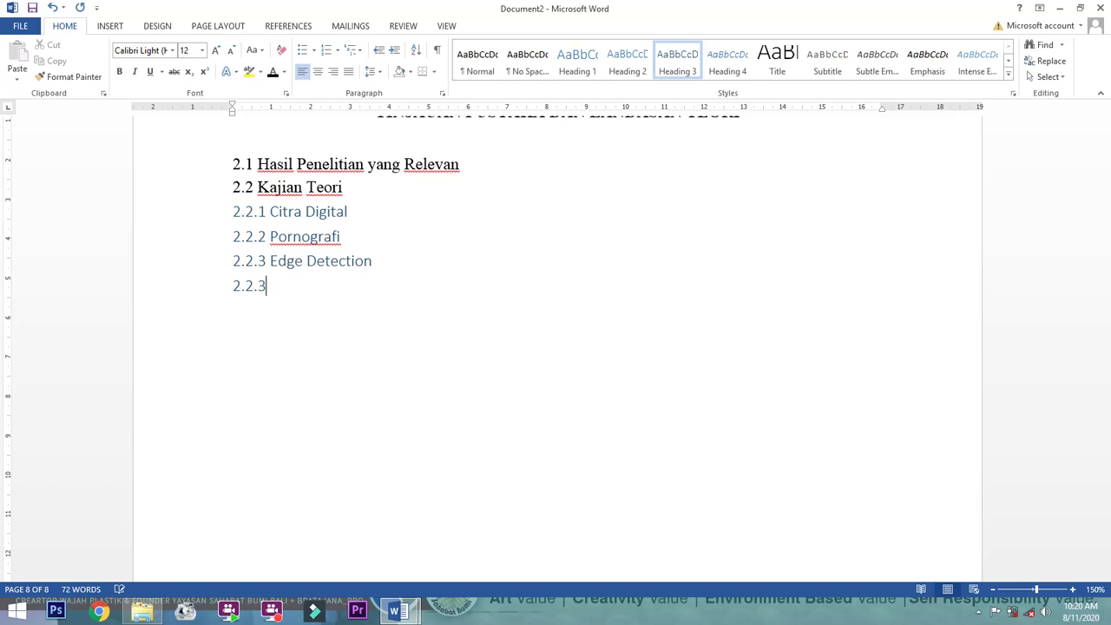
# Correct the next subheading's number to 2.2.4 and title it "Skin Detection" after consulting the thesis
pyautogui.press('BackSpace')
pyautogui.write('4')
pyautogui.moveTo(398, 611)
pyautogui.click(347, 490)
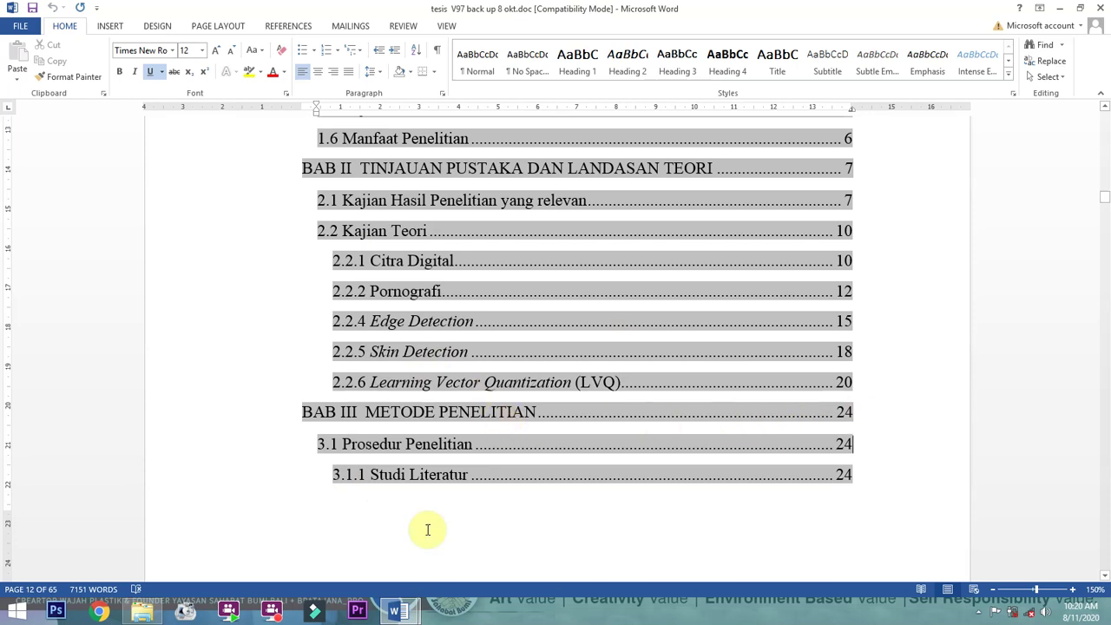
pyautogui.moveTo(406, 608)
pyautogui.click(434, 556)
pyautogui.write('Skin Detection')
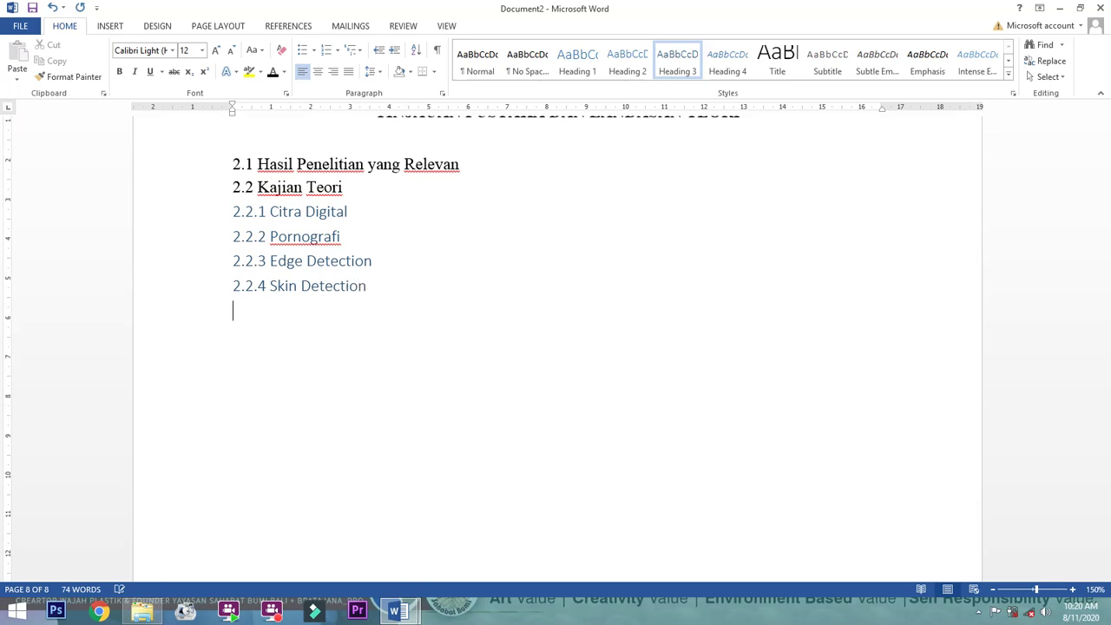
# Add the Heading 3 subheading "2.2.5 Learning Vector Quantization (LVQ)", taking the wording from the thesis
pyautogui.moveTo(399, 608)
pyautogui.click(313, 535)
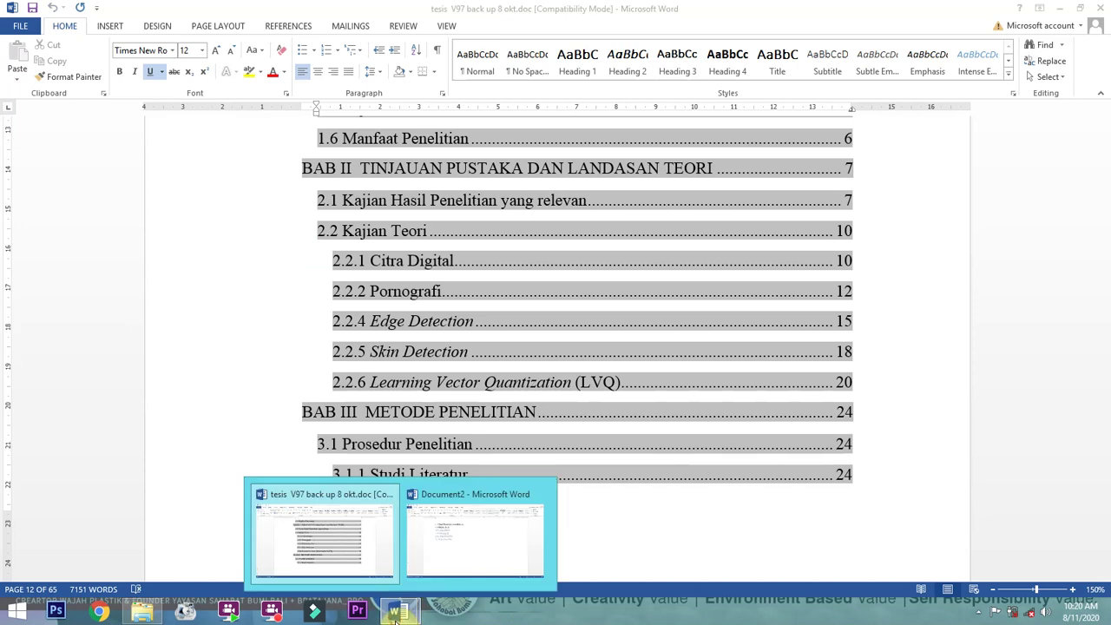
pyautogui.click(434, 560)
pyautogui.write('2.2.5 Learning')
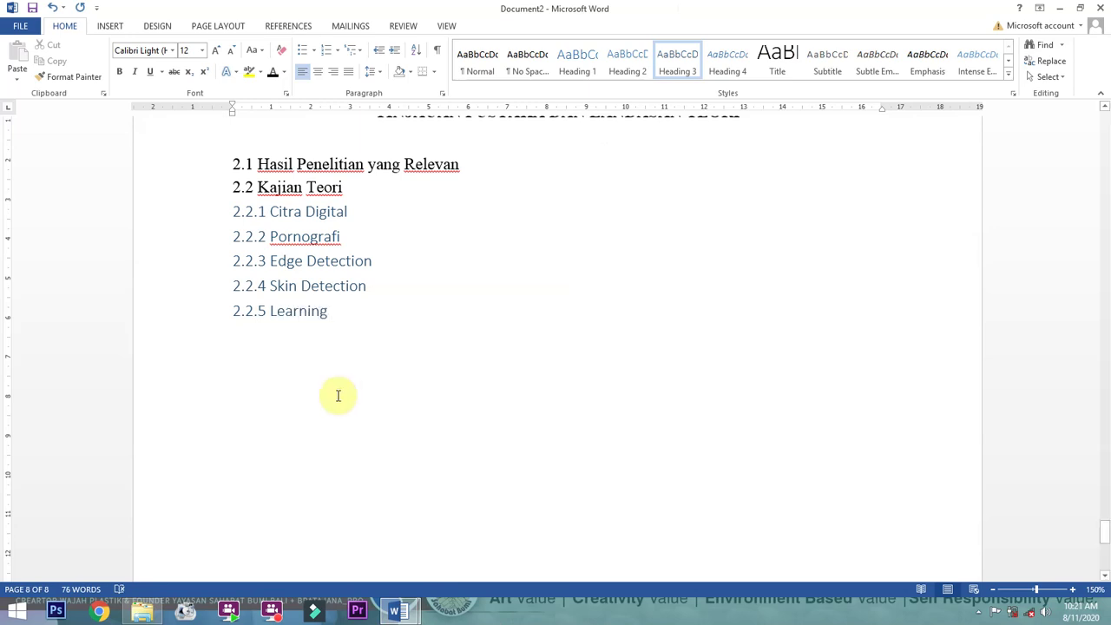
pyautogui.moveTo(399, 611)
pyautogui.click(363, 556)
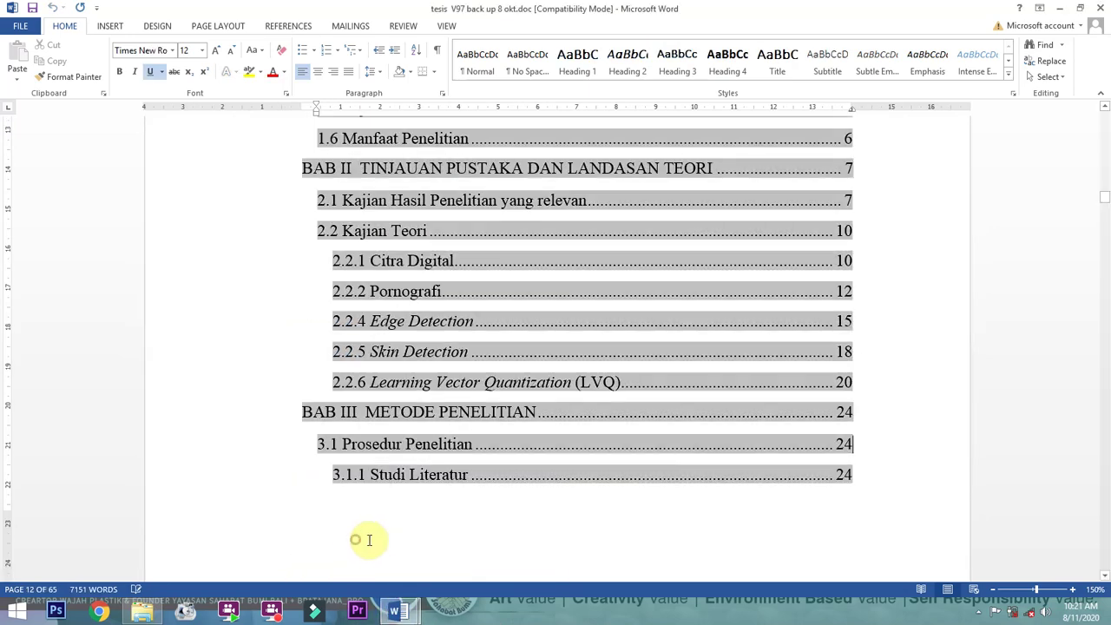
pyautogui.click(427, 568)
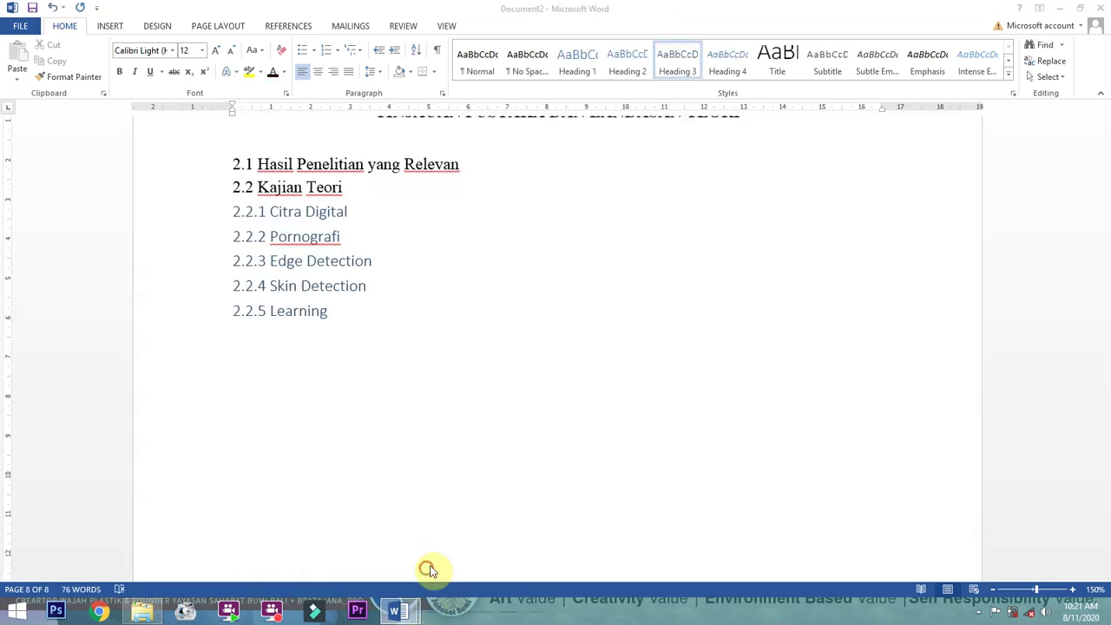
pyautogui.write('Vector Quantization (LVQ')
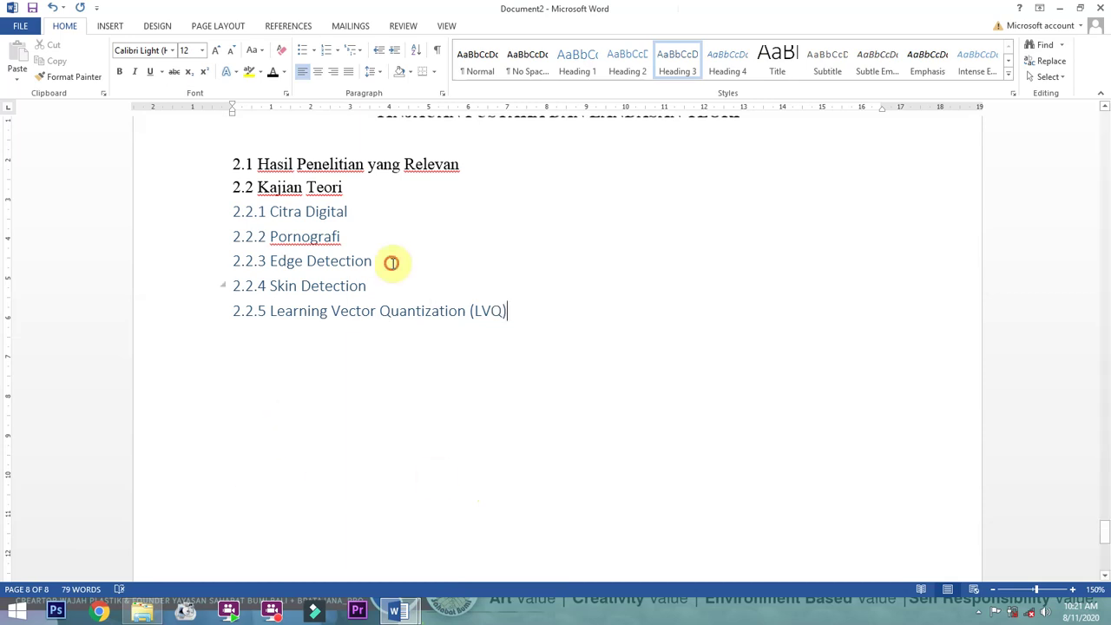
# Italicize the titles "Edge Detection", "Skin Detection" and "Learning Vector Quantization (LVQ)", leaving their numbers upright
pyautogui.moveTo(392, 264); pyautogui.dragTo(265, 259)
pyautogui.click(135, 72)
pyautogui.moveTo(382, 286); pyautogui.dragTo(285, 285)
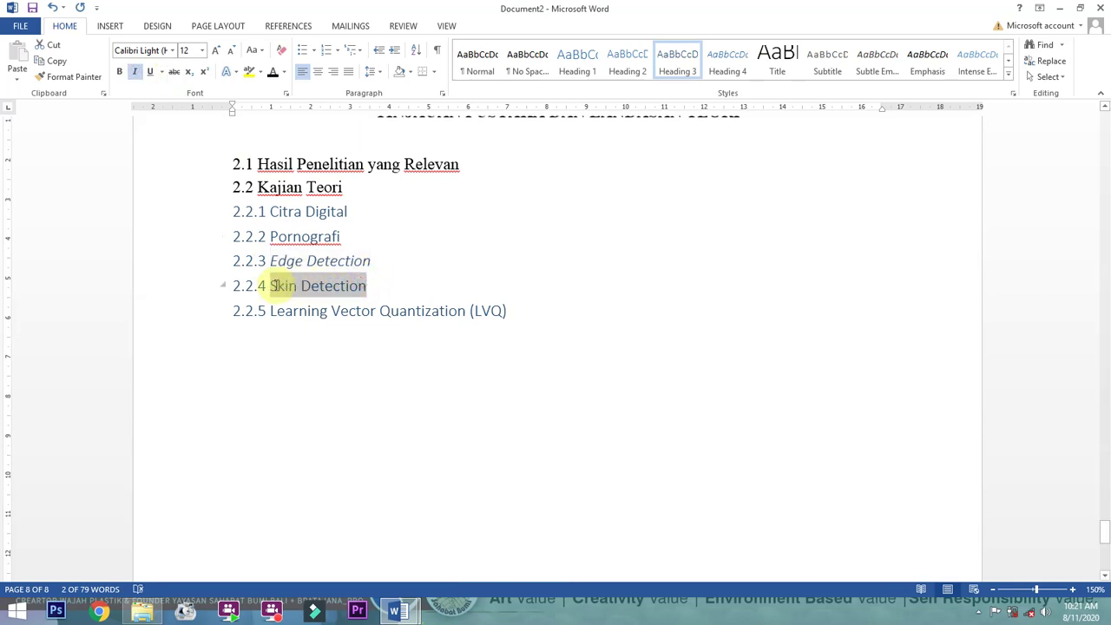
pyautogui.click(135, 72)
pyautogui.moveTo(512, 310); pyautogui.dragTo(300, 318)
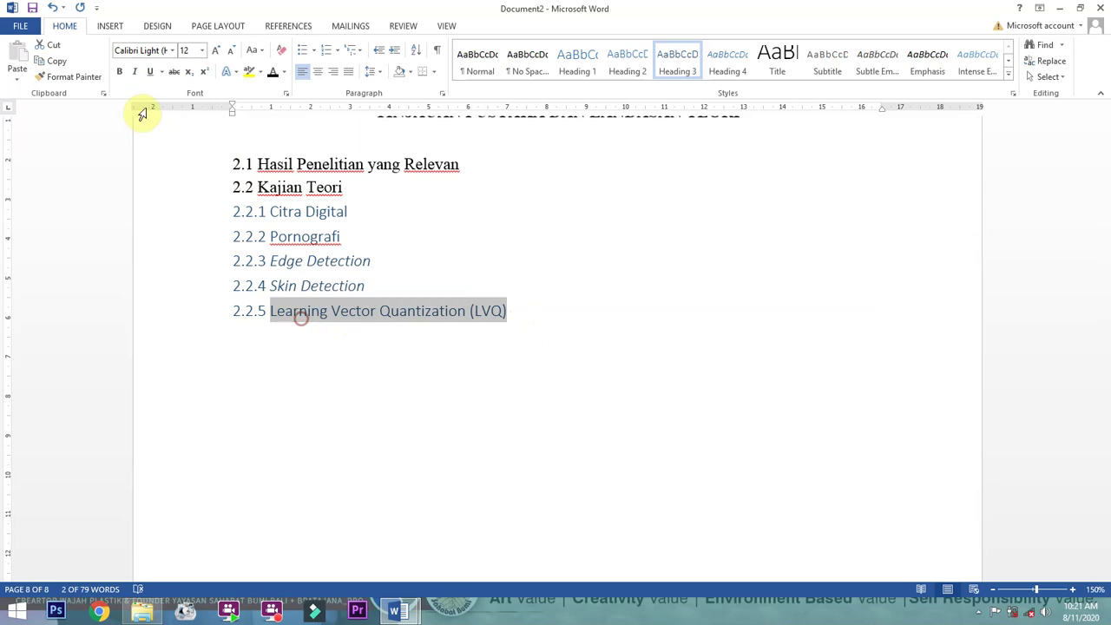
pyautogui.click(135, 72)
# Format subheadings 2.2.1 to 2.2.5 in black Times New Roman and indent them about 0.5 cm
pyautogui.click(454, 277)
pyautogui.moveTo(530, 313); pyautogui.dragTo(229, 217)
pyautogui.click(149, 51)
pyautogui.write('Times New Ro')
pyautogui.press('Return')
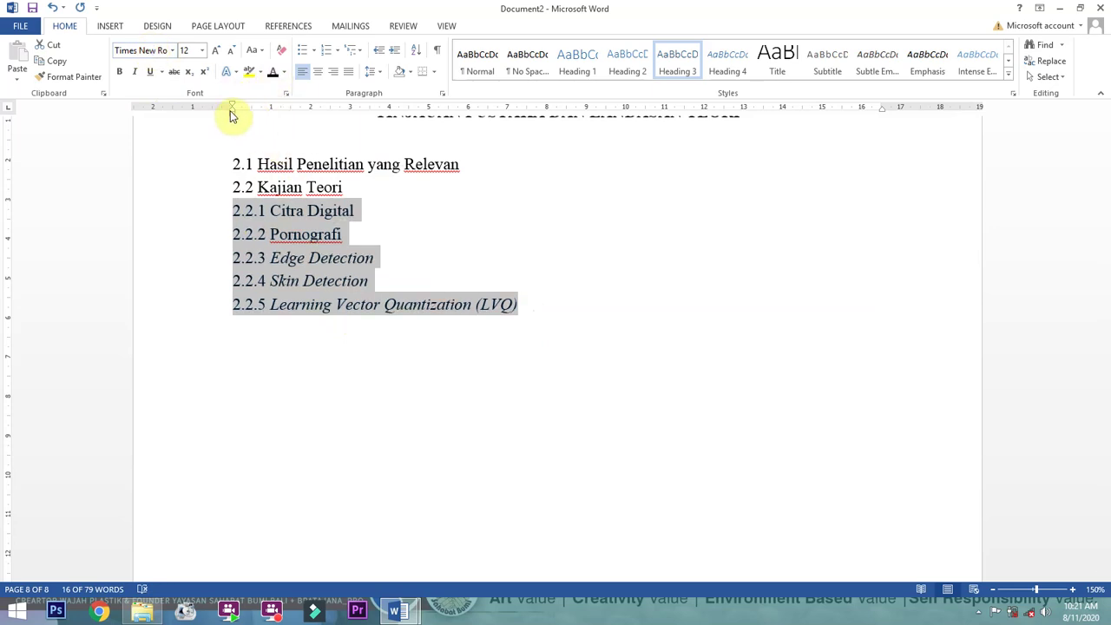
pyautogui.moveTo(231, 111); pyautogui.dragTo(251, 116)
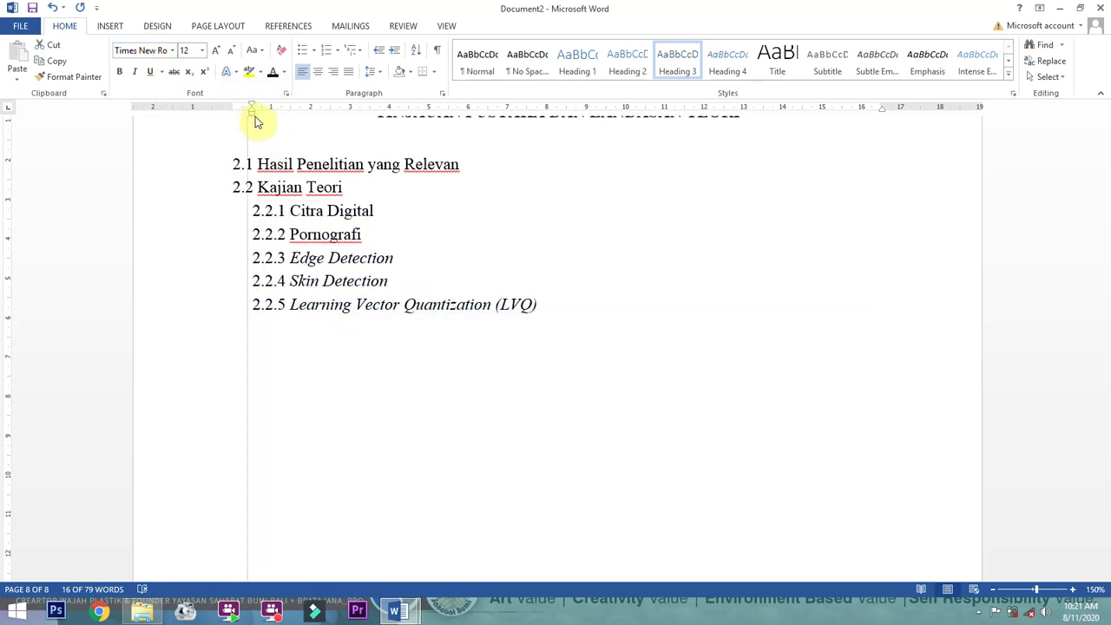
pyautogui.click(588, 309)
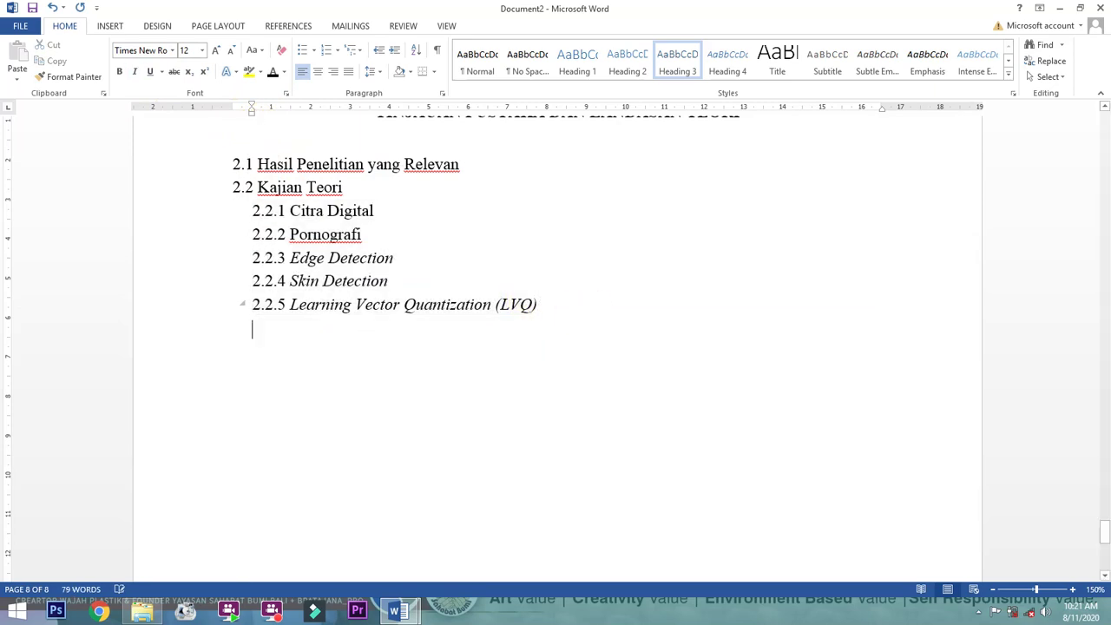
# Check the thesis for the next chapter and insert a page break after subheading 2.2.5
pyautogui.moveTo(397, 611)
pyautogui.click(369, 516)
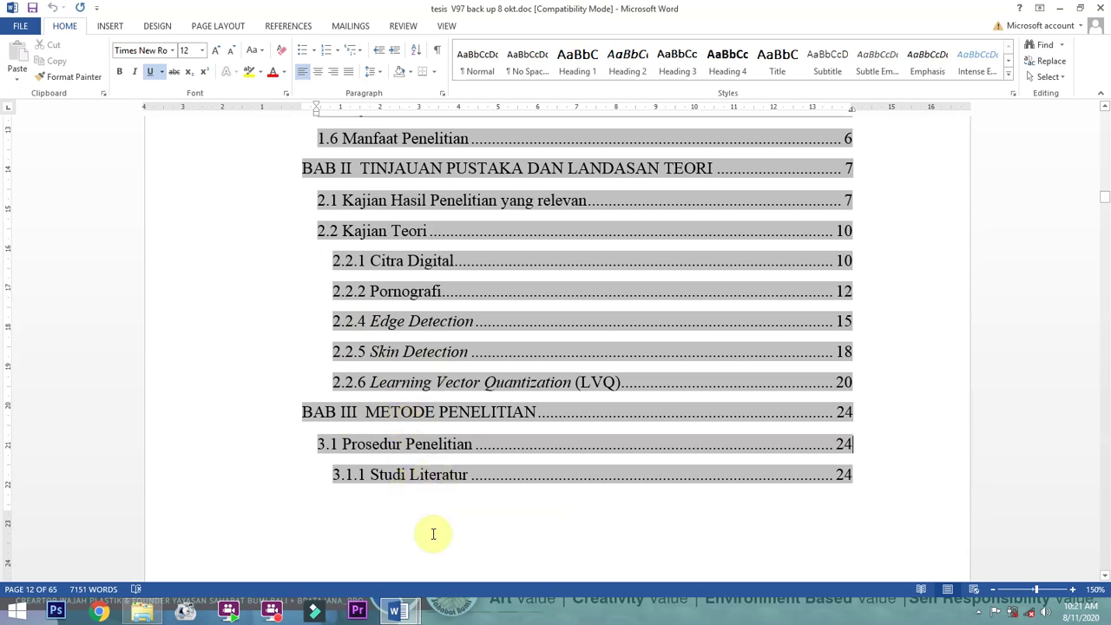
pyautogui.moveTo(392, 610)
pyautogui.click(433, 567)
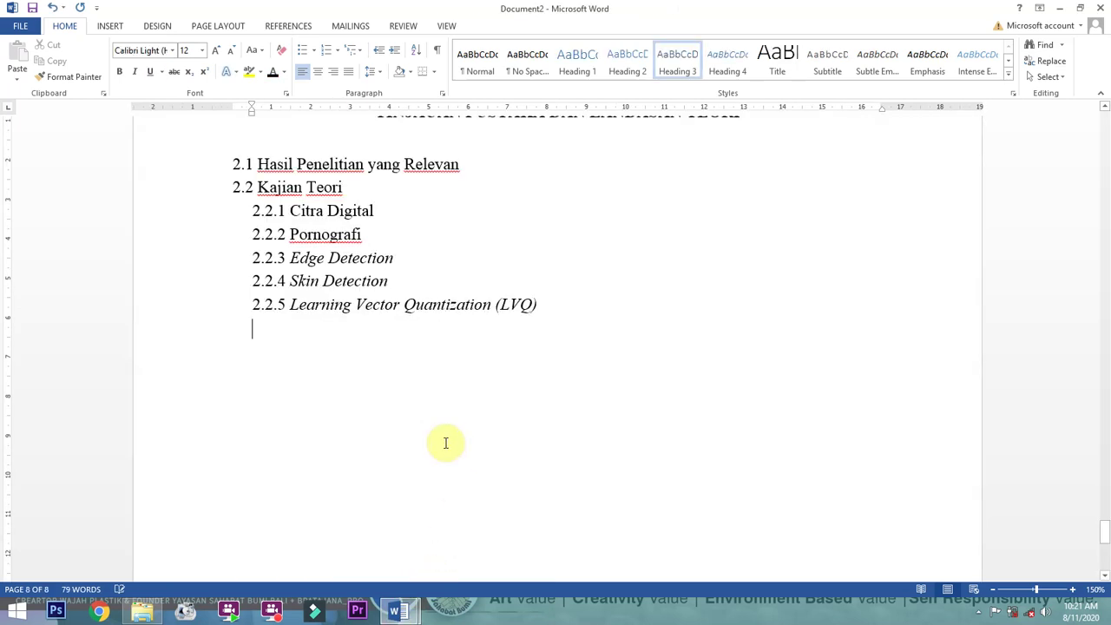
pyautogui.press('BackSpace')
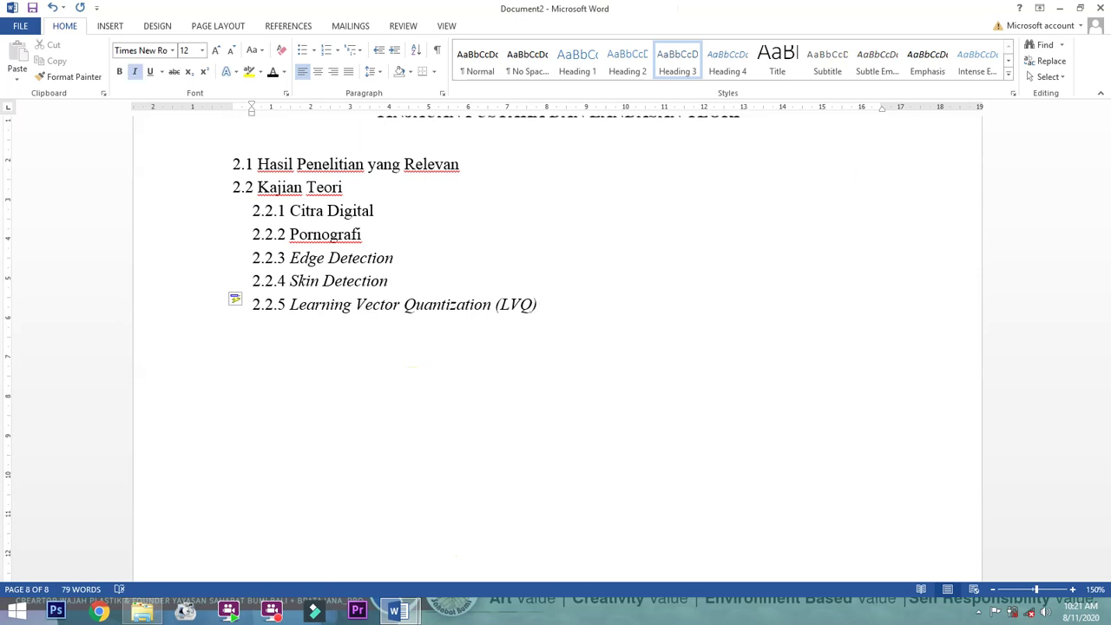
pyautogui.hotkey('ctrl', 'Return')
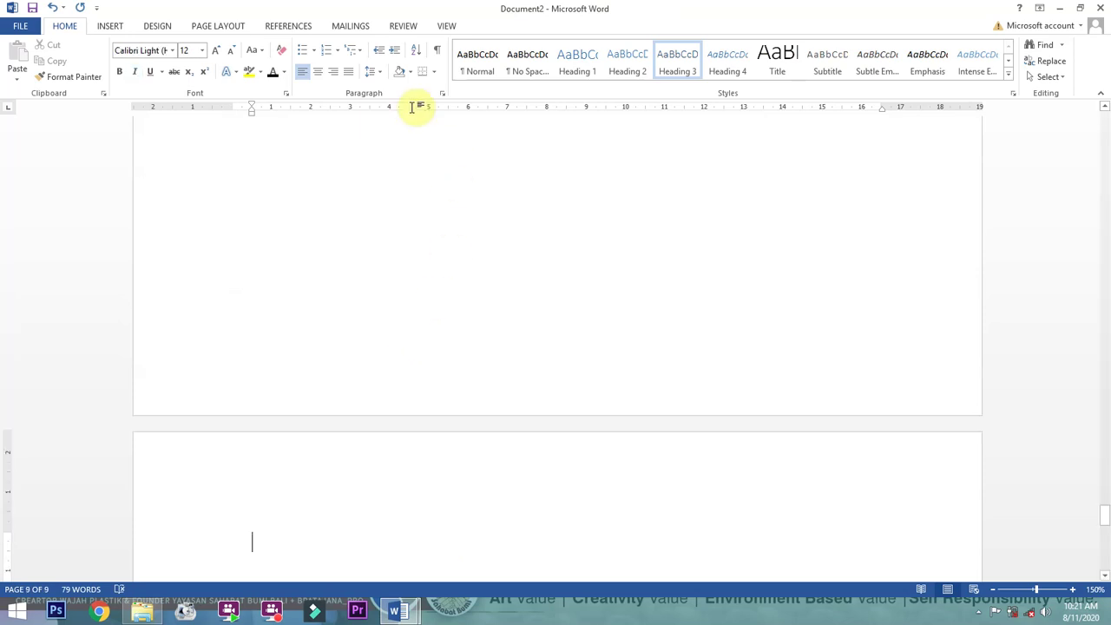
# Add a centered Heading 1 line "BAB III" at the start of the new page
pyautogui.click(318, 71)
pyautogui.write('B')
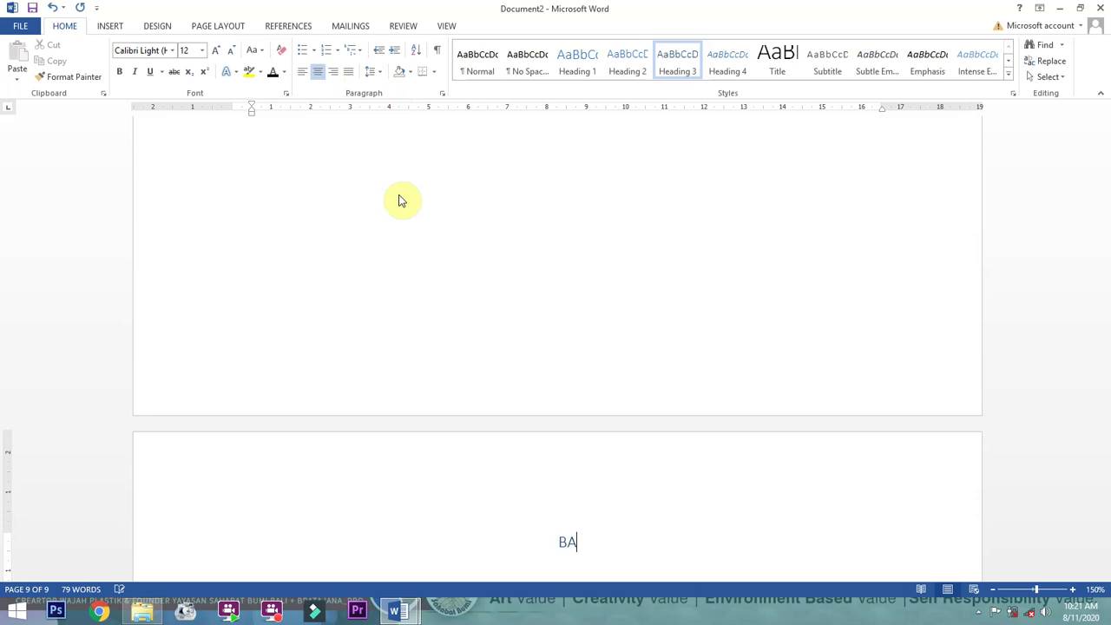
pyautogui.click(577, 65)
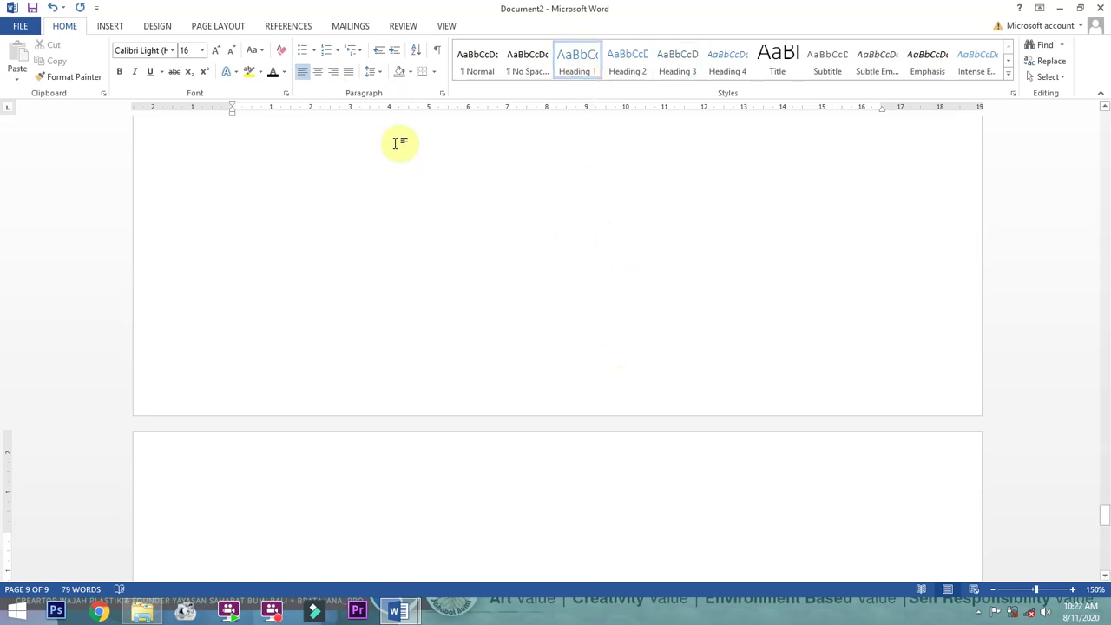
pyautogui.click(320, 73)
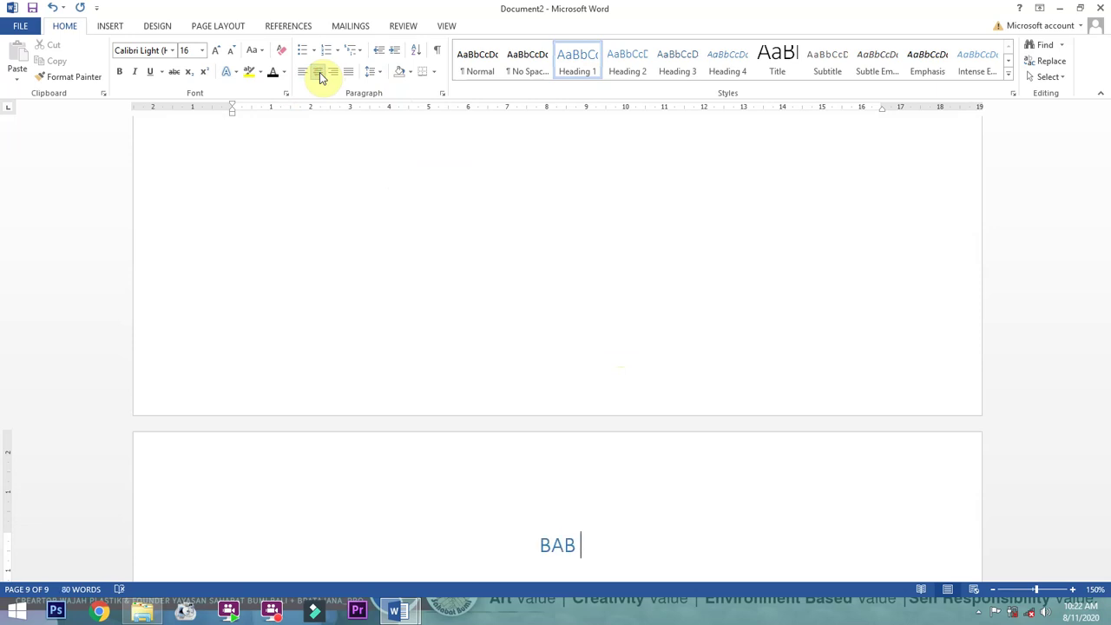
pyautogui.write('III')
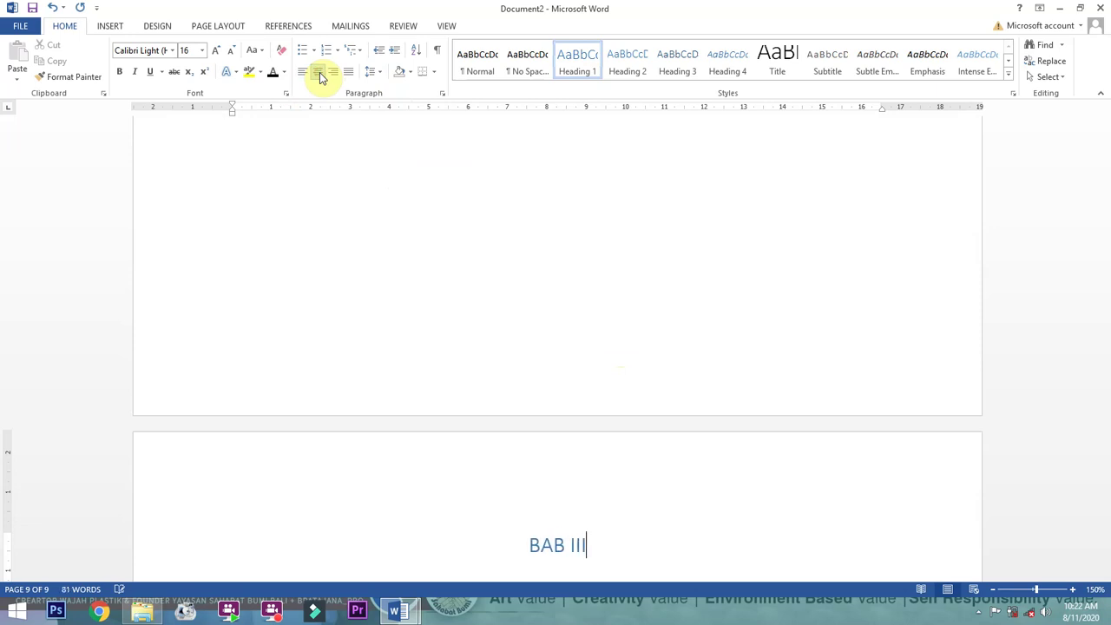
pyautogui.press('Return')
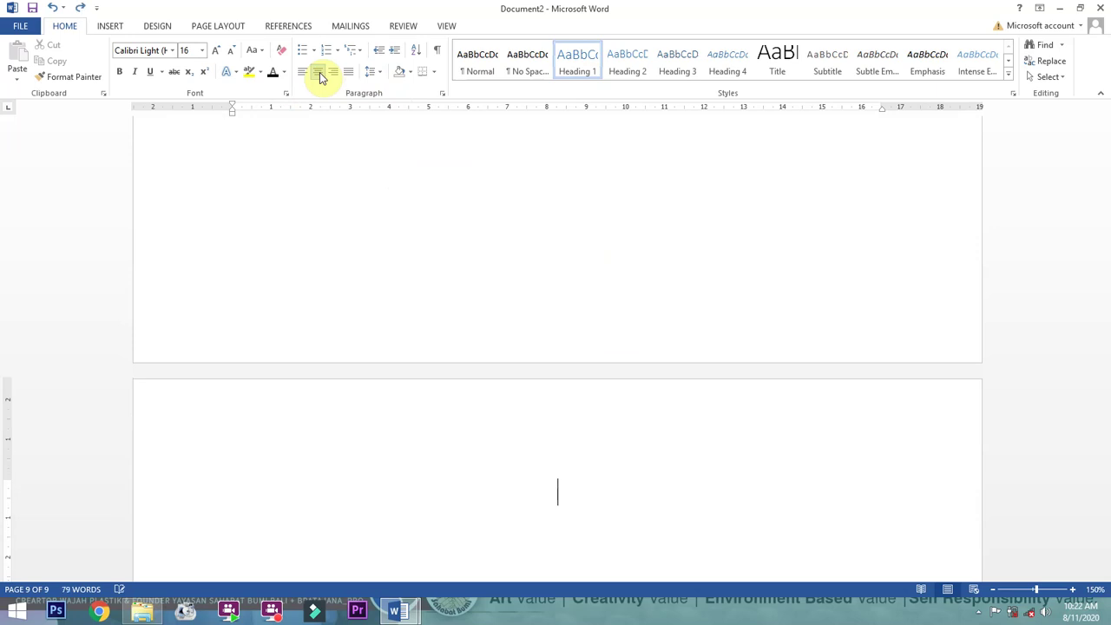
pyautogui.write('BAB III')
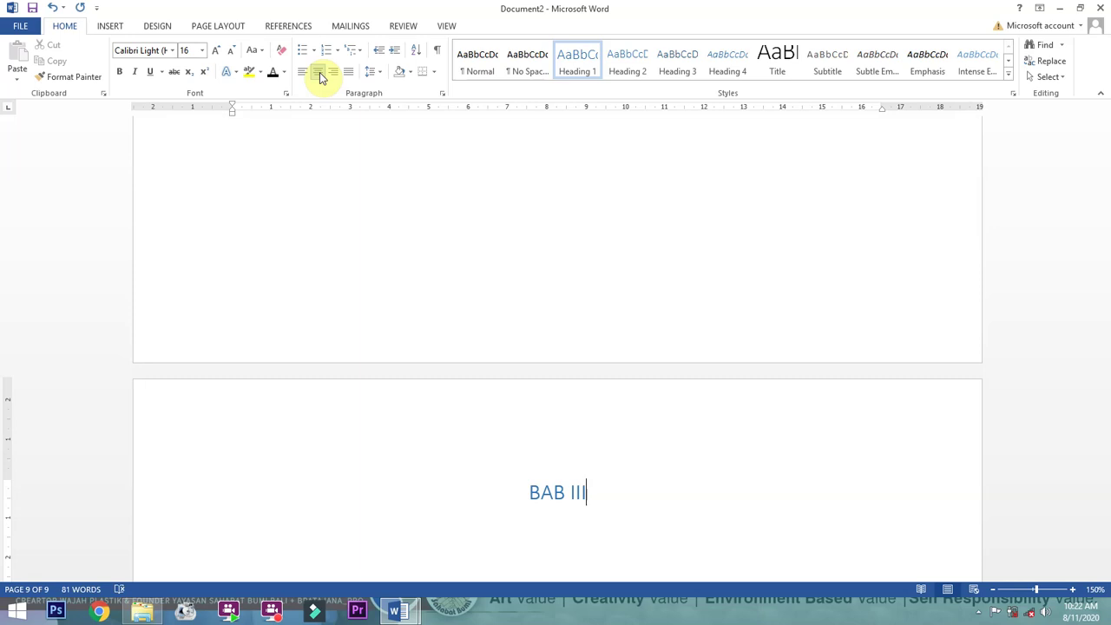
# Look up the chapter III title in the thesis and add "METODE PENELITIAN" below "BAB III"
pyautogui.click(398, 612)
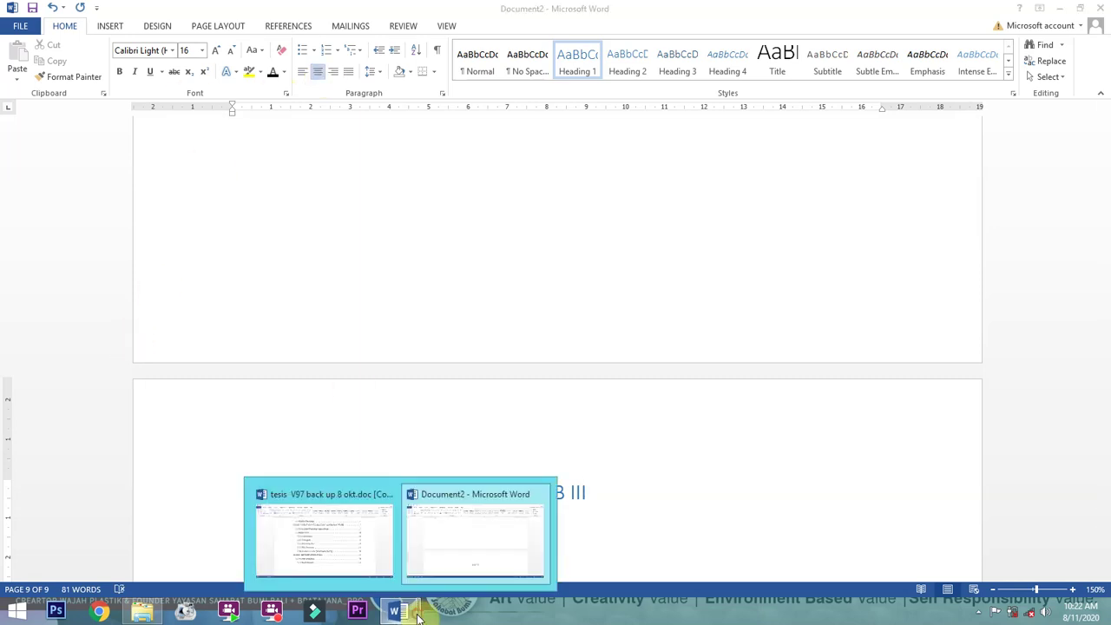
pyautogui.click(376, 548)
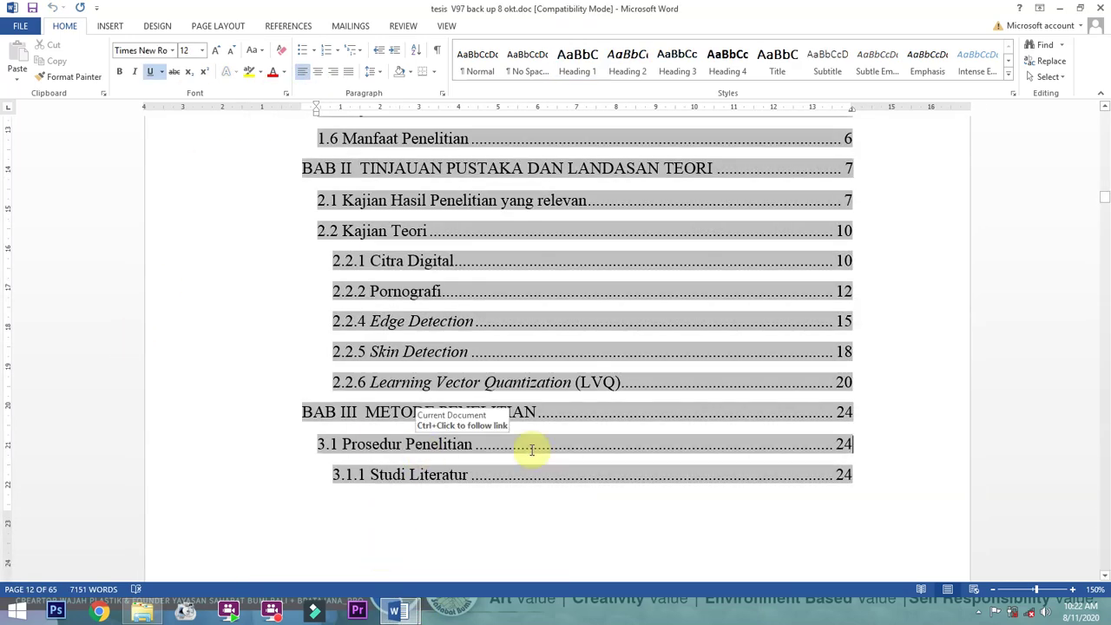
pyautogui.moveTo(420, 613)
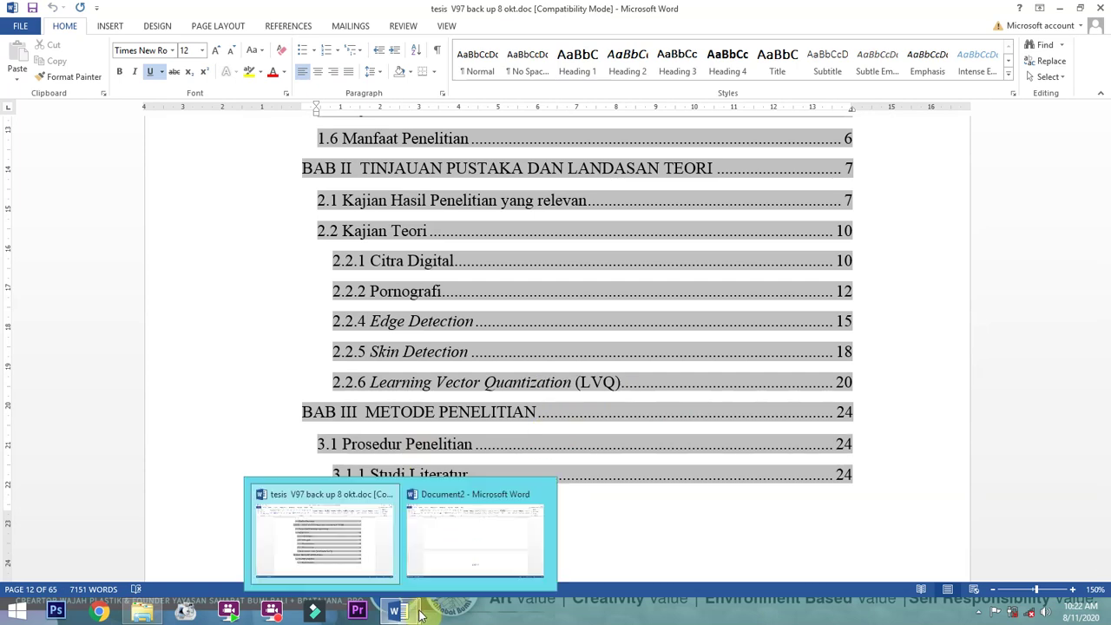
pyautogui.click(466, 551)
pyautogui.write('METODE PENELITIAN')
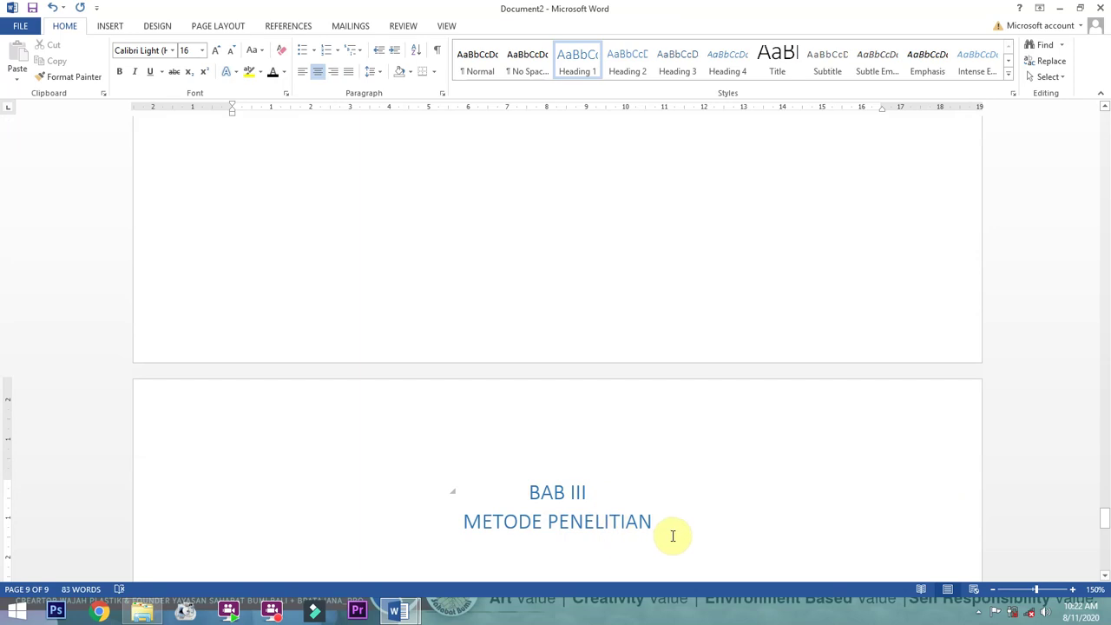
# Format both lines of the BAB III chapter heading in bold black Times New Roman at 12 pt
pyautogui.scroll(-1, 672, 521)
pyautogui.moveTo(669, 461); pyautogui.dragTo(515, 427)
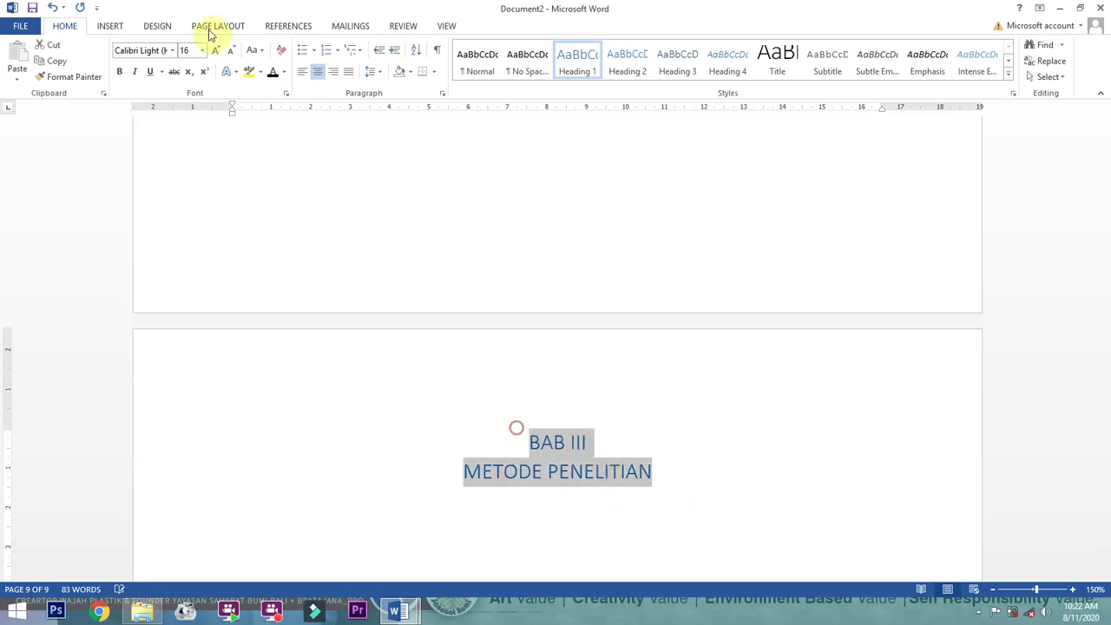
pyautogui.write('12')
pyautogui.press('Return')
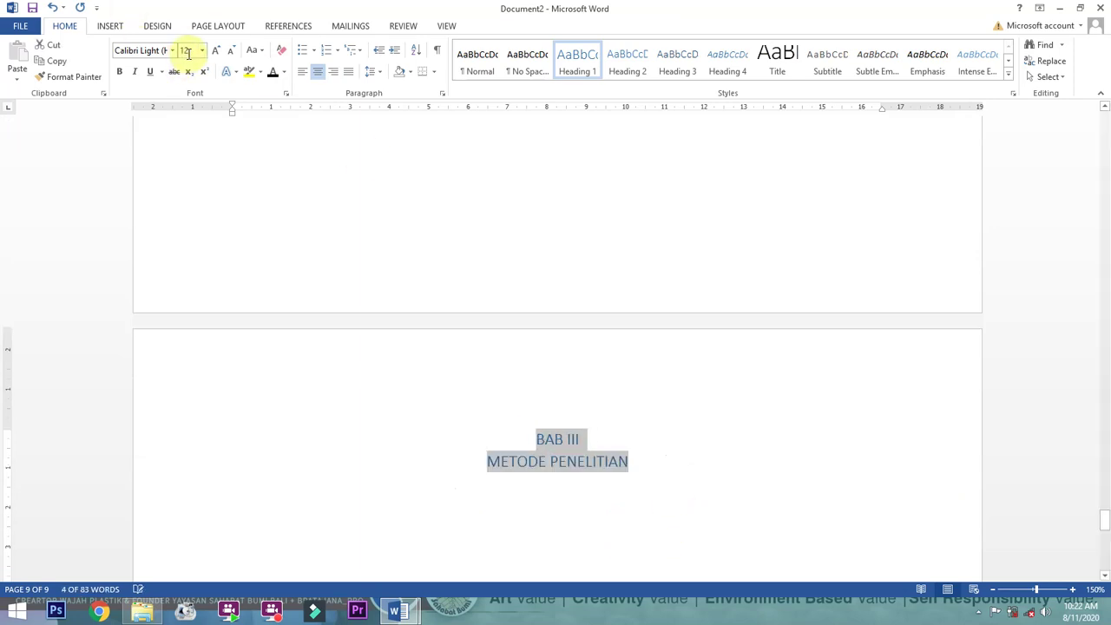
pyautogui.click(158, 52)
pyautogui.write('Times New Roman')
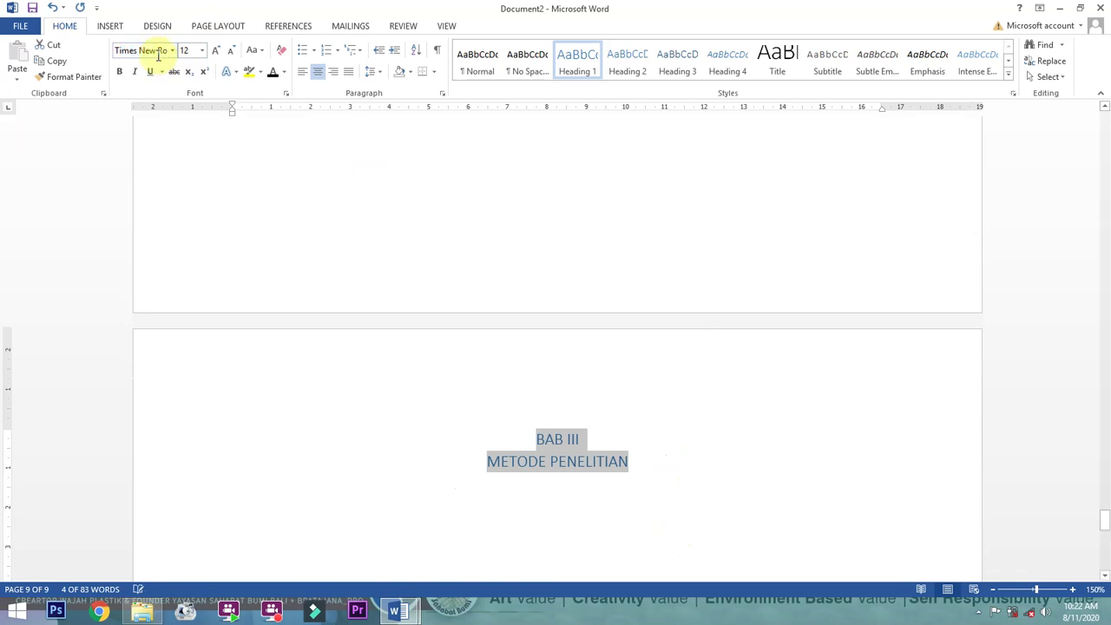
pyautogui.press('Return')
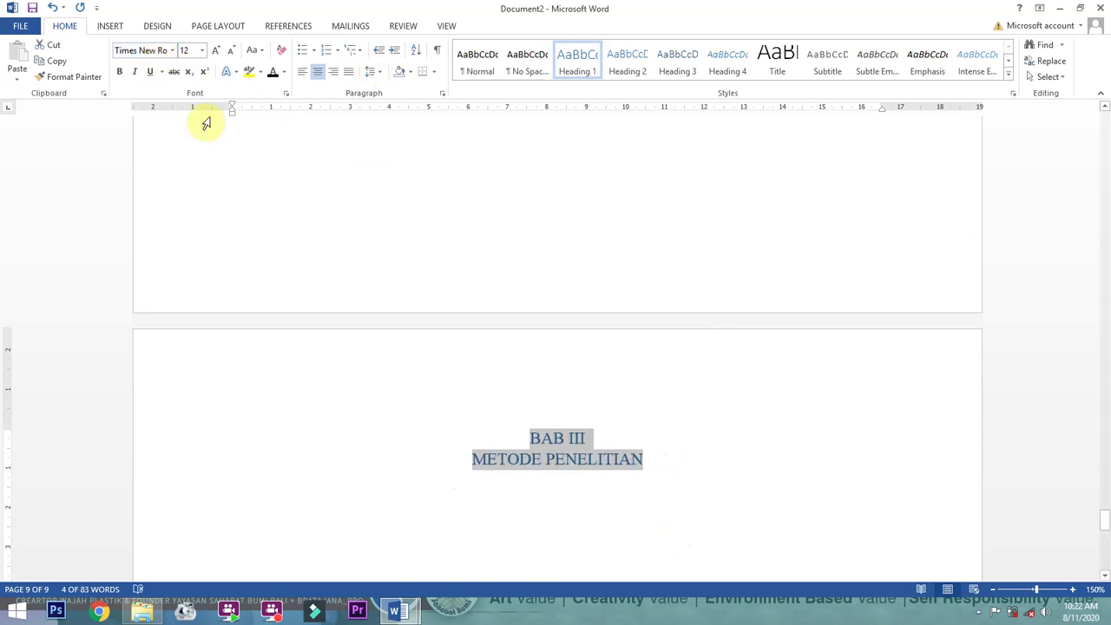
pyautogui.click(120, 71)
# Check the thesis's chapter III entries and start a Heading 2 line numbered 3.1 below "METODE PENELITIAN"
pyautogui.moveTo(388, 605)
pyautogui.click(330, 520)
pyautogui.scroll(-5, 322, 347)
pyautogui.scroll(-4, 351, 359)
pyautogui.scroll(4, 351, 358)
pyautogui.scroll(1, 353, 359)
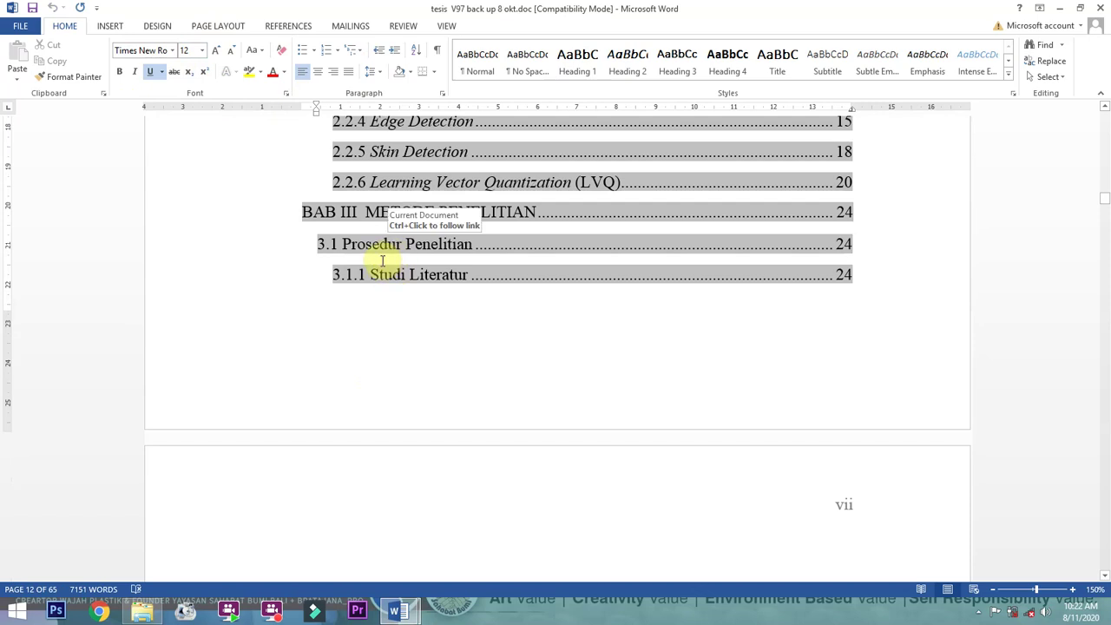
pyautogui.moveTo(396, 607)
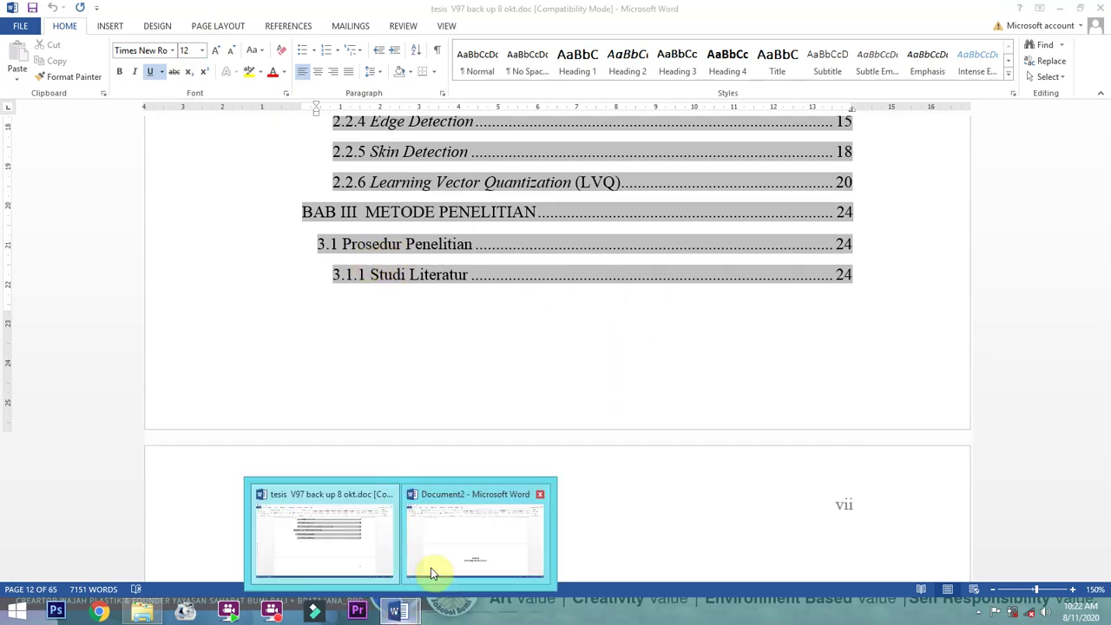
pyautogui.click(451, 542)
pyautogui.click(661, 476)
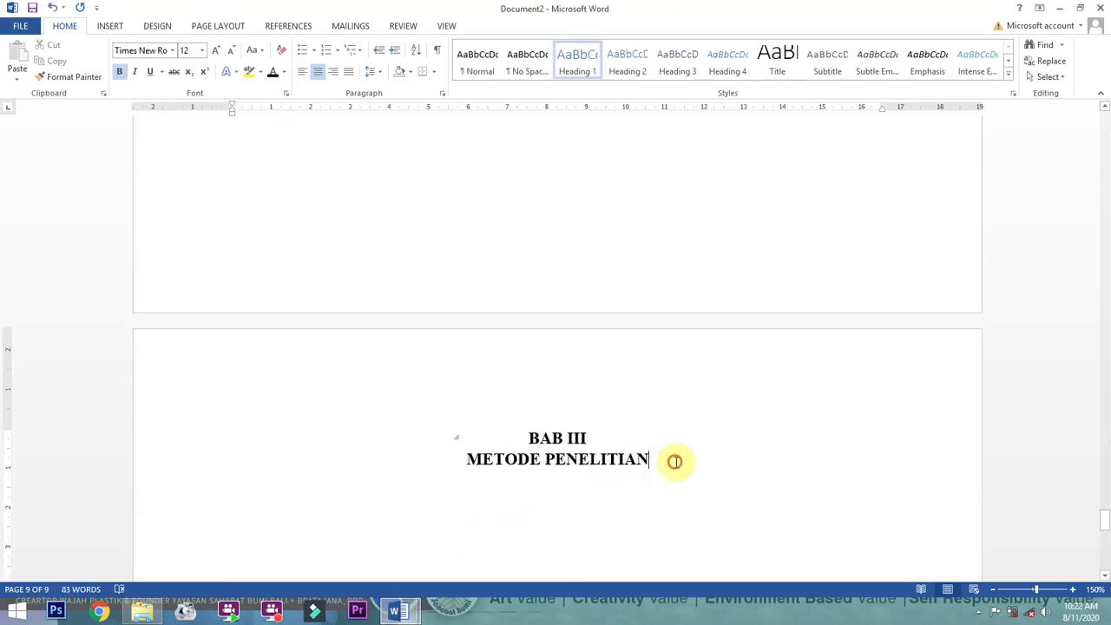
pyautogui.press('Down')
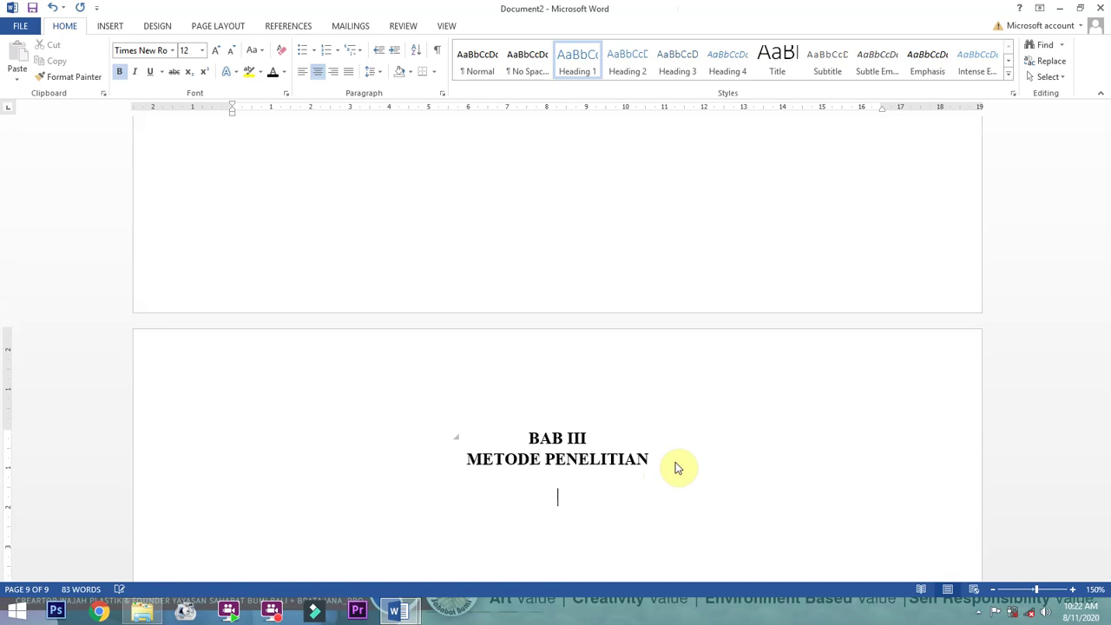
pyautogui.click(628, 60)
pyautogui.write('3.1')
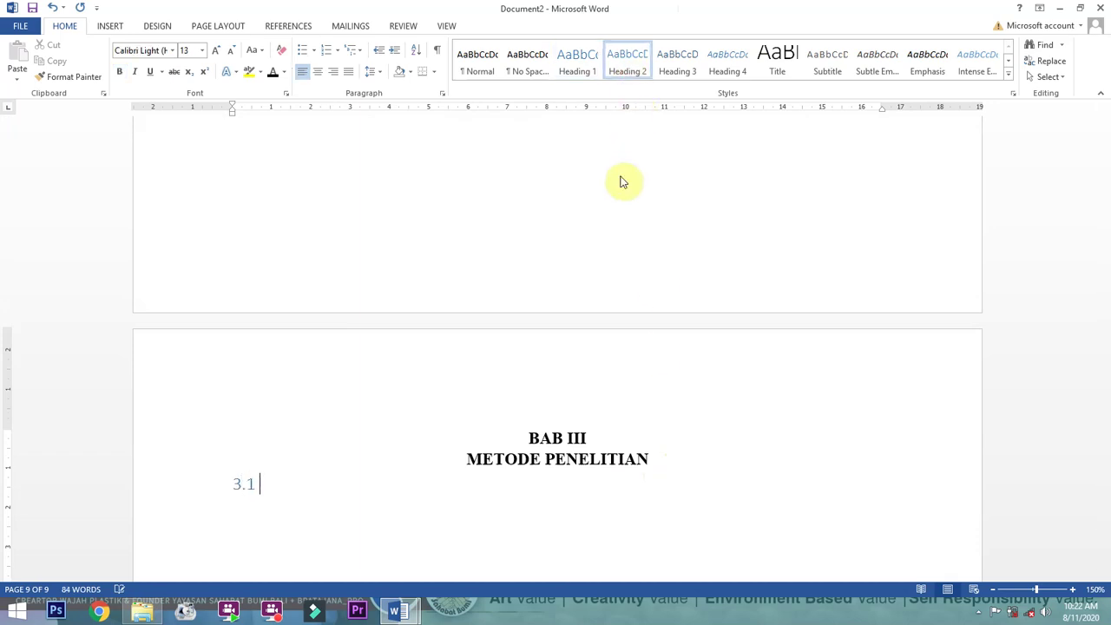
# Check the 3.1 entry in the thesis contents and complete the Heading 2 line as "3.1 Prosedur Penelitian"
pyautogui.moveTo(395, 612)
pyautogui.click(355, 553)
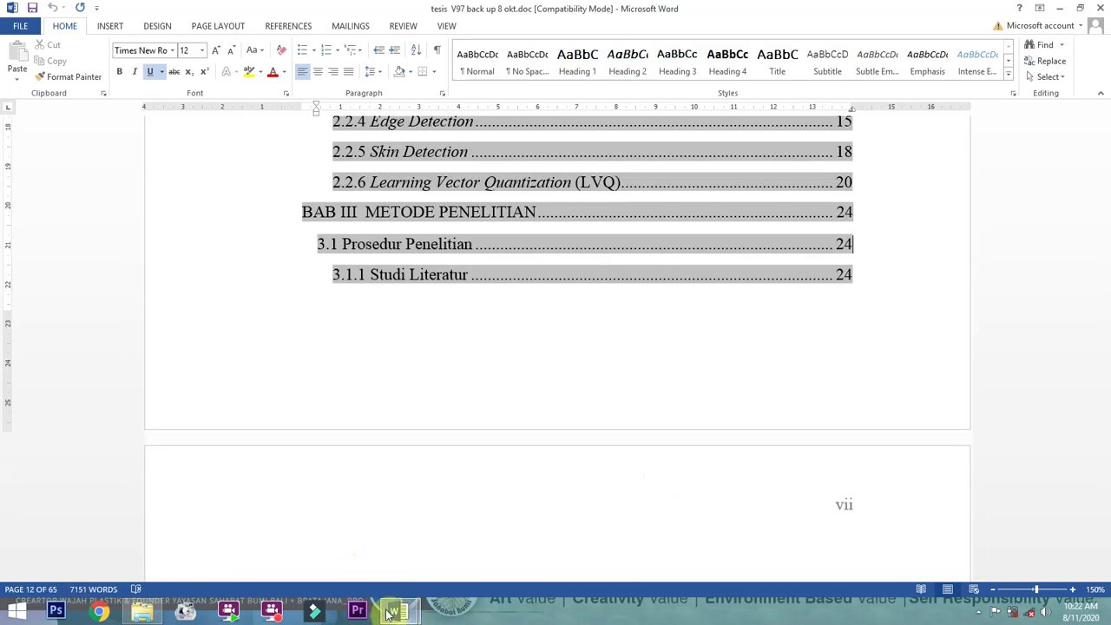
pyautogui.click(466, 552)
pyautogui.write('.1 p')
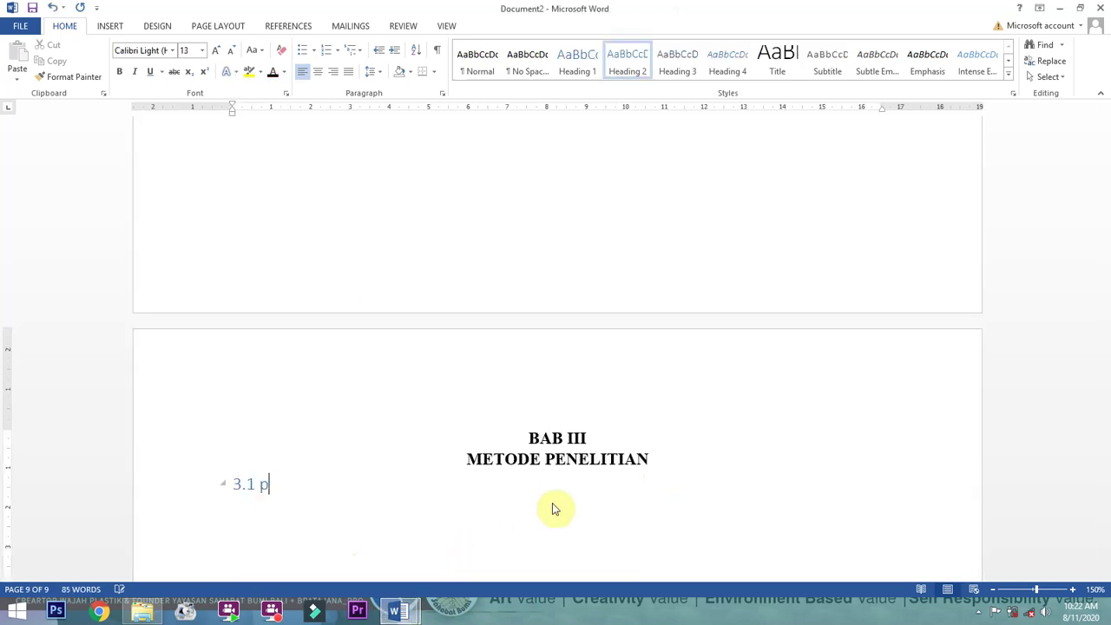
pyautogui.write('ROSEDUR')
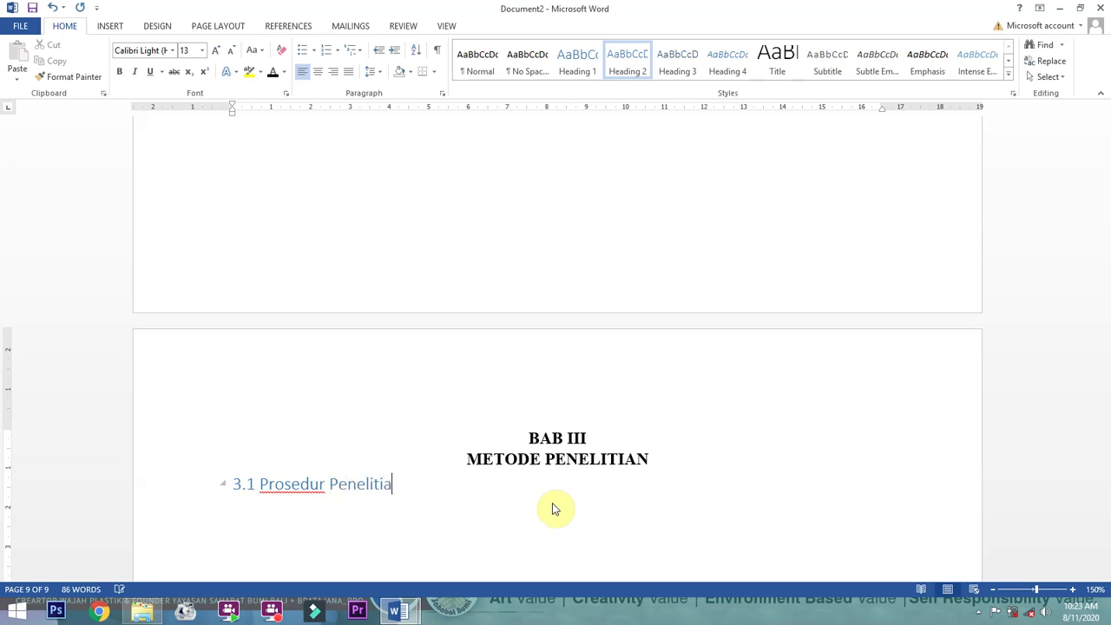
# Insert two blank lines between the "METODE PENELITIAN" title and the 3.1 subheading
pyautogui.press('Up')
pyautogui.press('End')
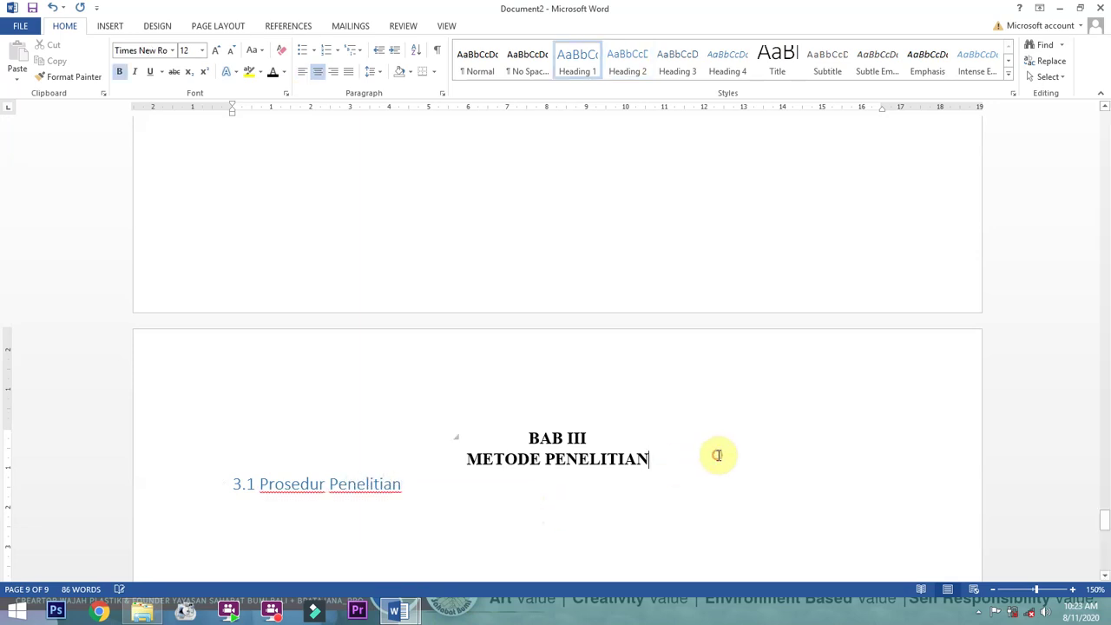
pyautogui.press('Return')
pyautogui.press('Return')
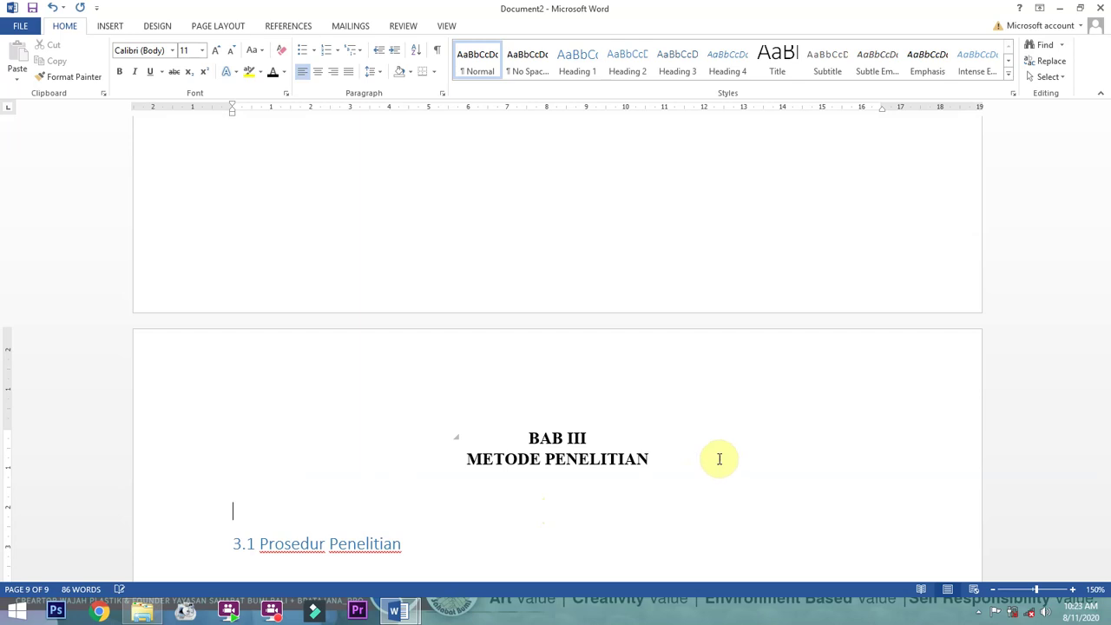
# Look up the 3.1.1 entry in the thesis and add "3.1.1 Studi Literatur" as a Heading 3 line below 3.1
pyautogui.scroll(-2, 607, 467)
pyautogui.click(417, 448)
pyautogui.moveTo(396, 609)
pyautogui.click(334, 547)
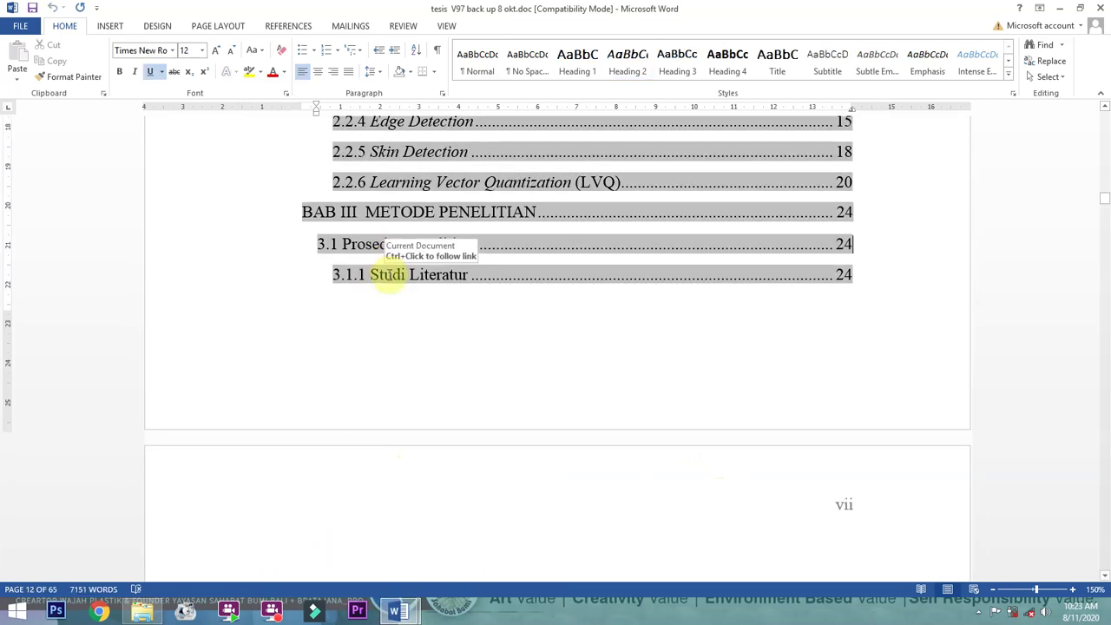
pyautogui.moveTo(397, 609)
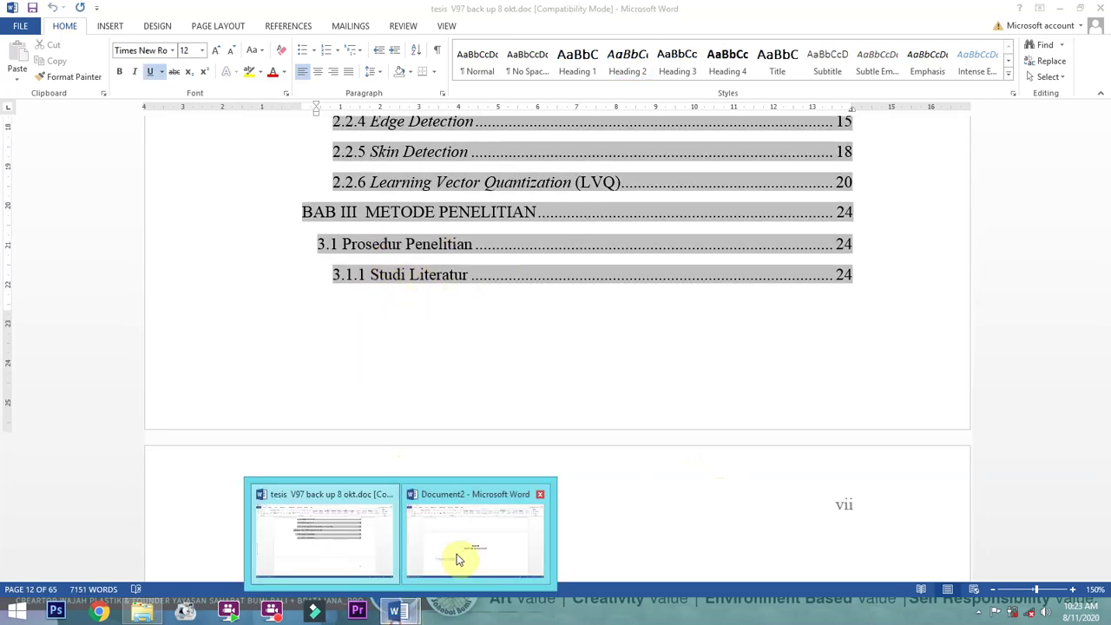
pyautogui.click(462, 555)
pyautogui.click(674, 66)
pyautogui.write('3')
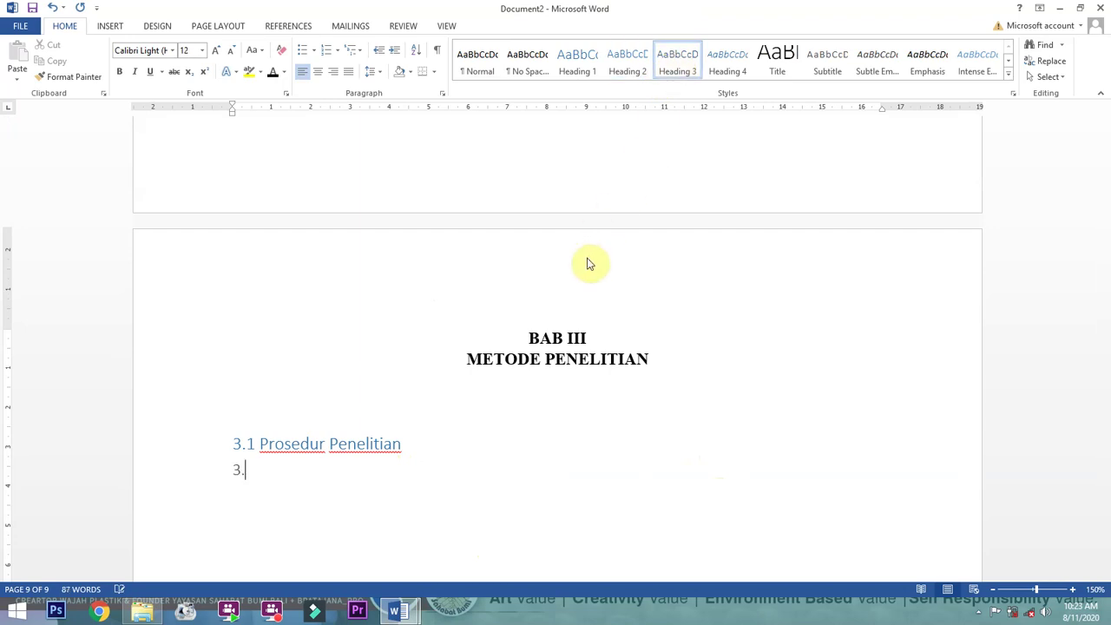
pyautogui.write('.1.1 Studi Literatur')
pyautogui.press('Return')
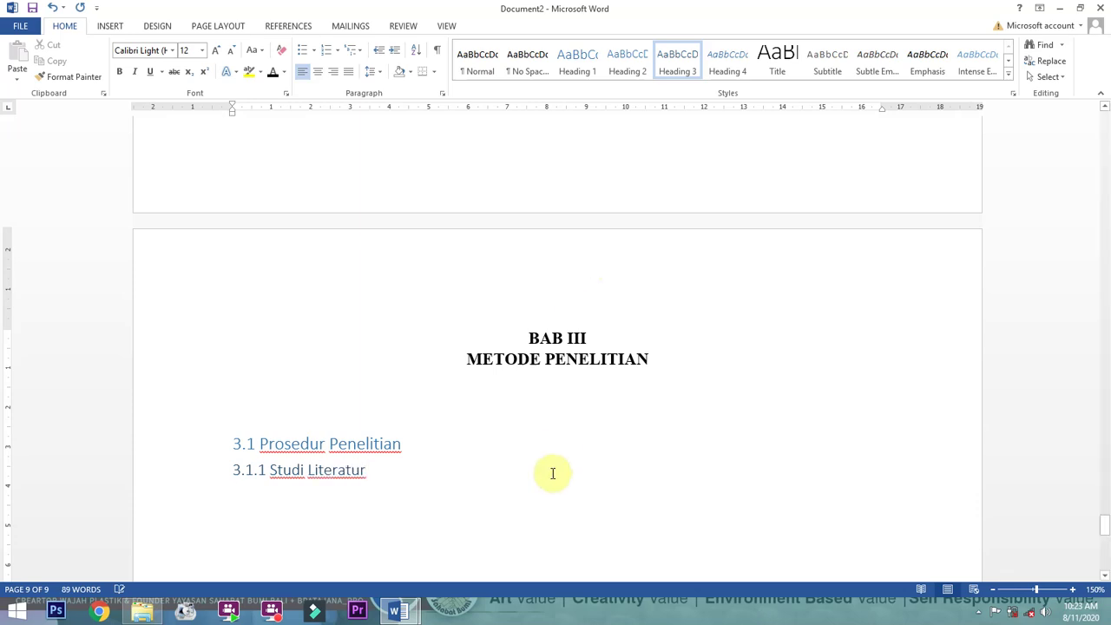
# Look up the 3.1.2 entry in the thesis and add the Heading 3 line "3.1.2 Pengumpulan Data" below 3.1.1
pyautogui.moveTo(397, 612)
pyautogui.click(375, 572)
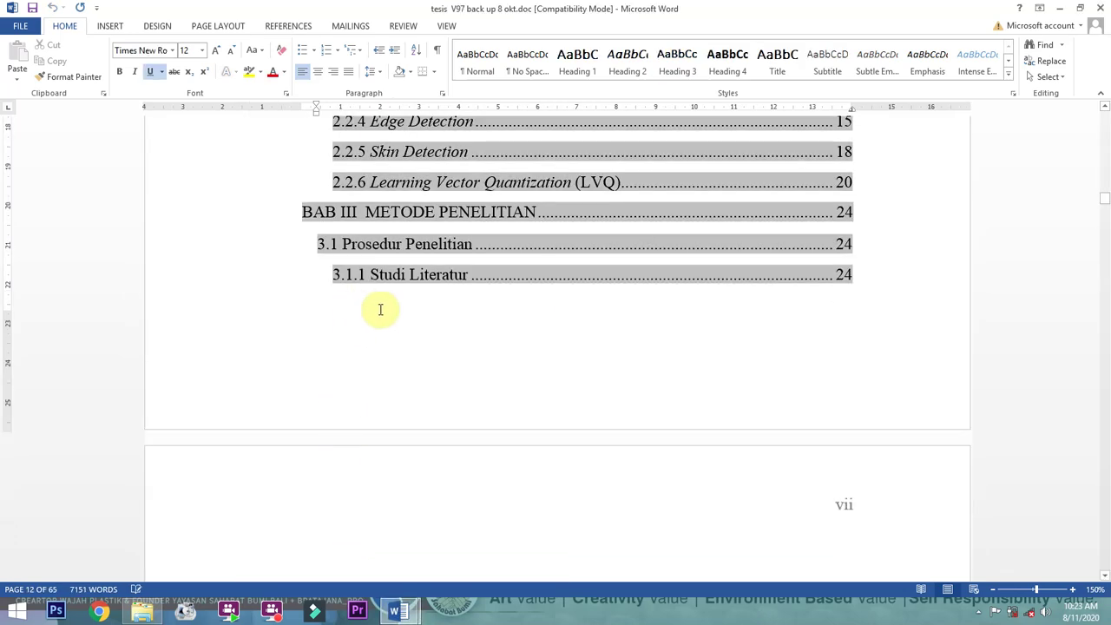
pyautogui.scroll(-5, 381, 311)
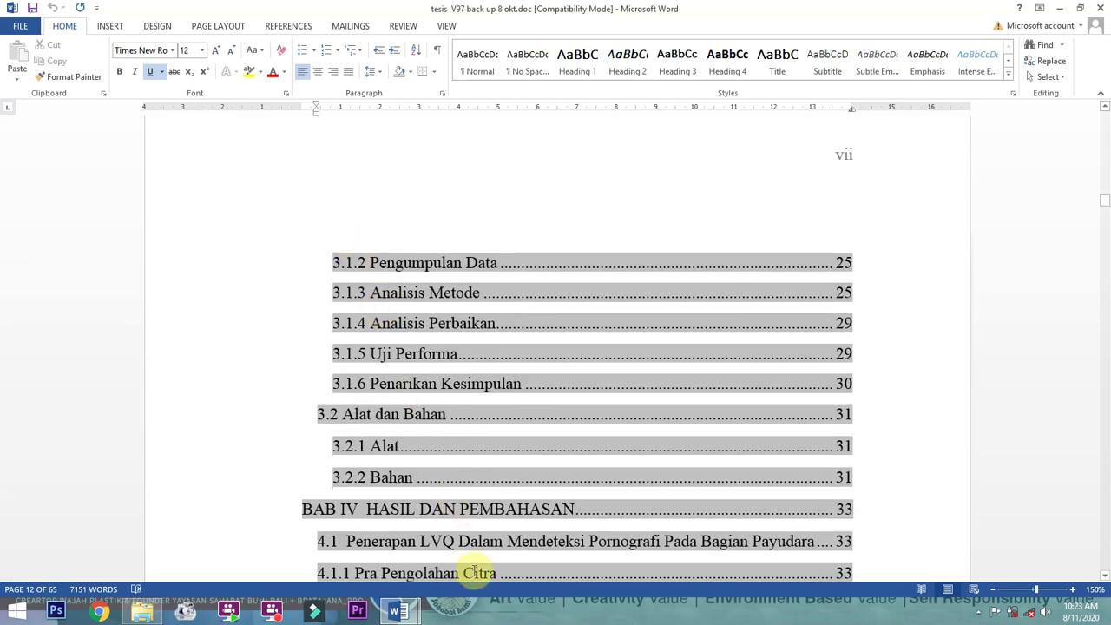
pyautogui.moveTo(398, 612)
pyautogui.click(459, 547)
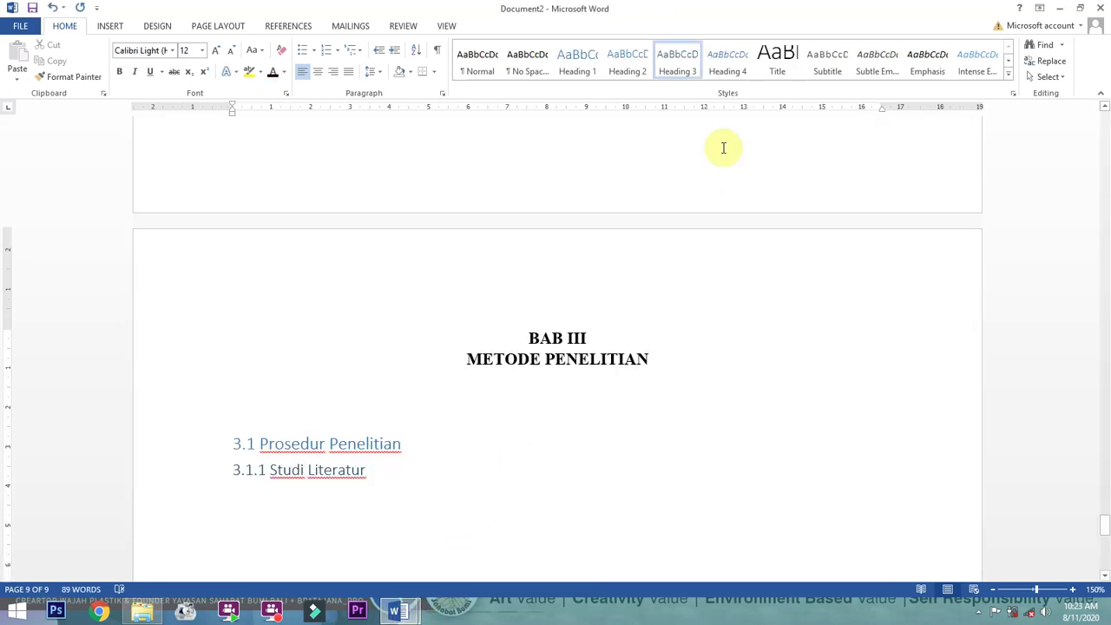
pyautogui.write('3.1.2')
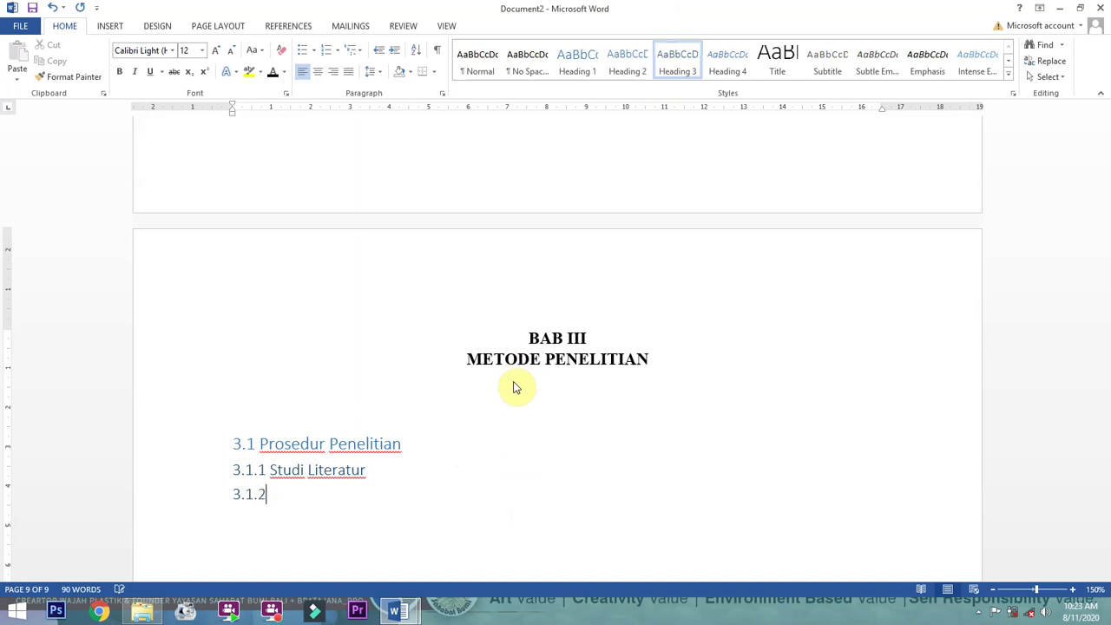
pyautogui.write(' Studi')
pyautogui.moveTo(398, 612)
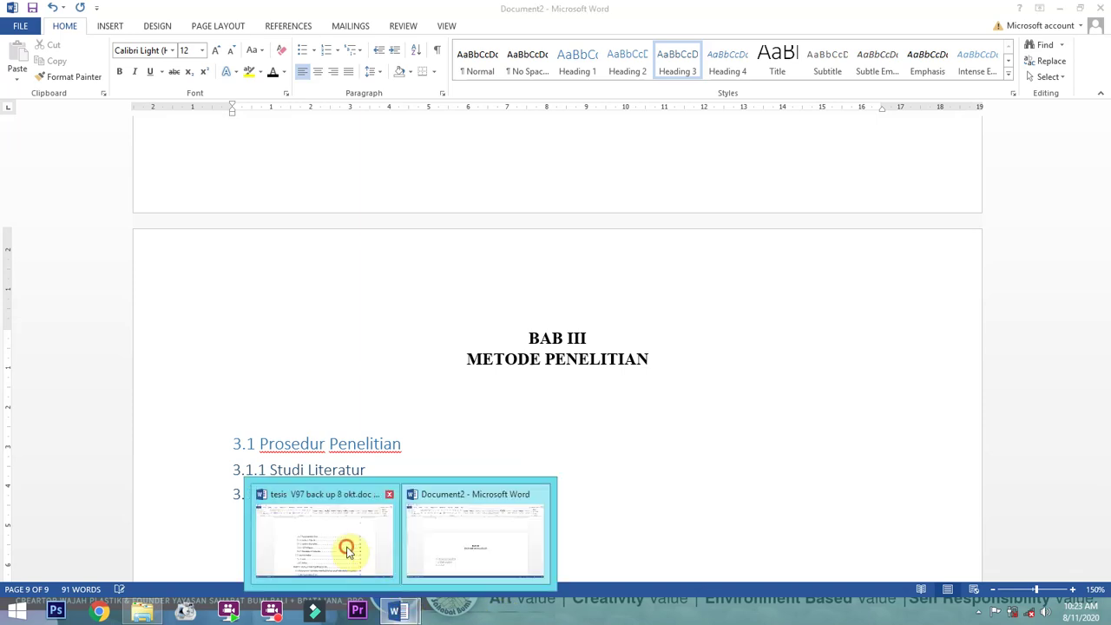
pyautogui.click(349, 549)
pyautogui.moveTo(402, 611)
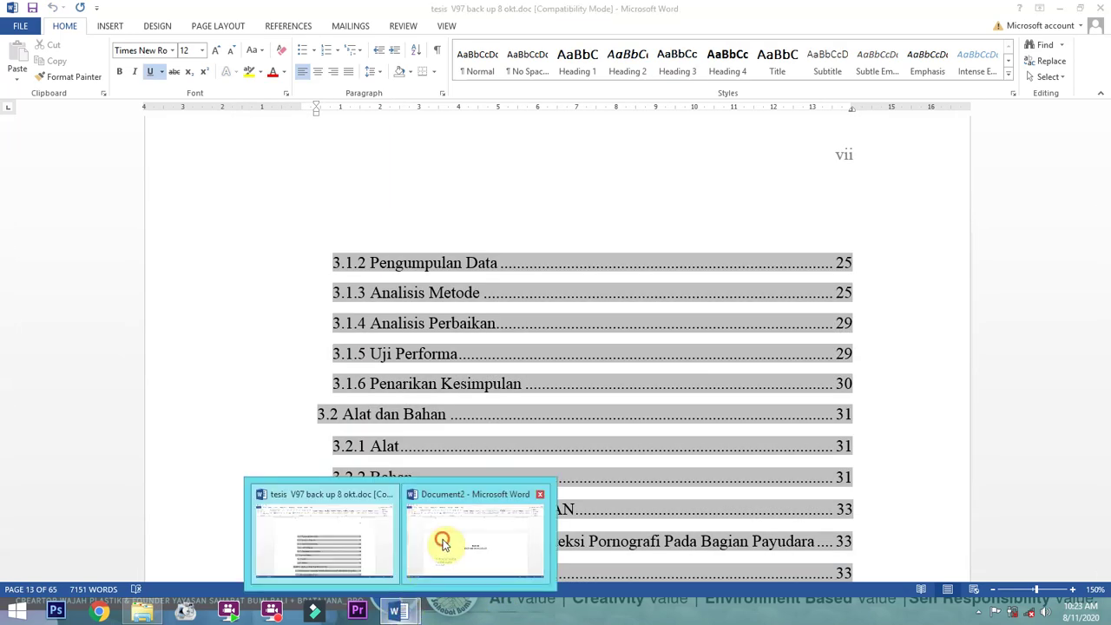
pyautogui.click(442, 545)
pyautogui.doubleClick(291, 496)
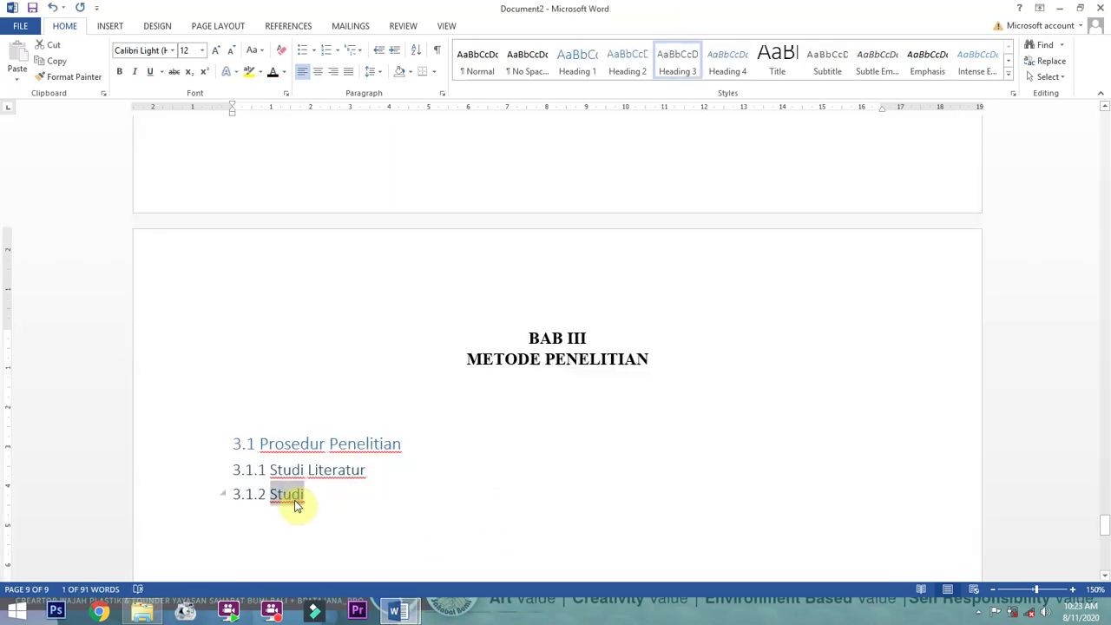
pyautogui.write('Pengumpulan Data')
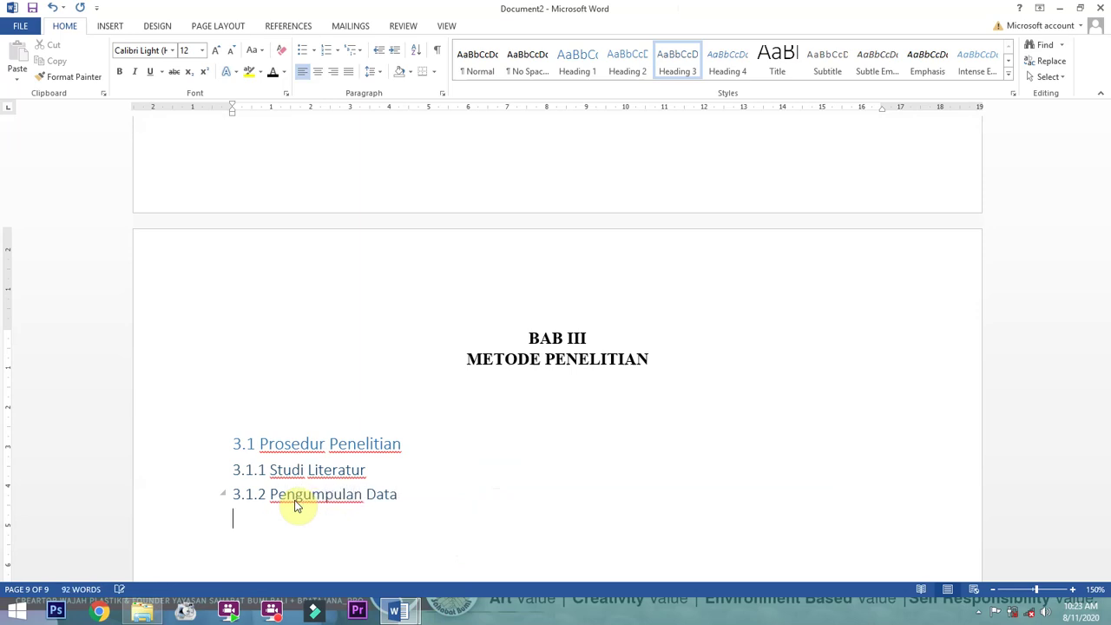
# Following the thesis contents, add the Heading 3 lines "3.1.3 Analisis Metode" and "3.1.4 Analisis Perbaikan" below 3.1.2
pyautogui.moveTo(397, 612)
pyautogui.click(328, 528)
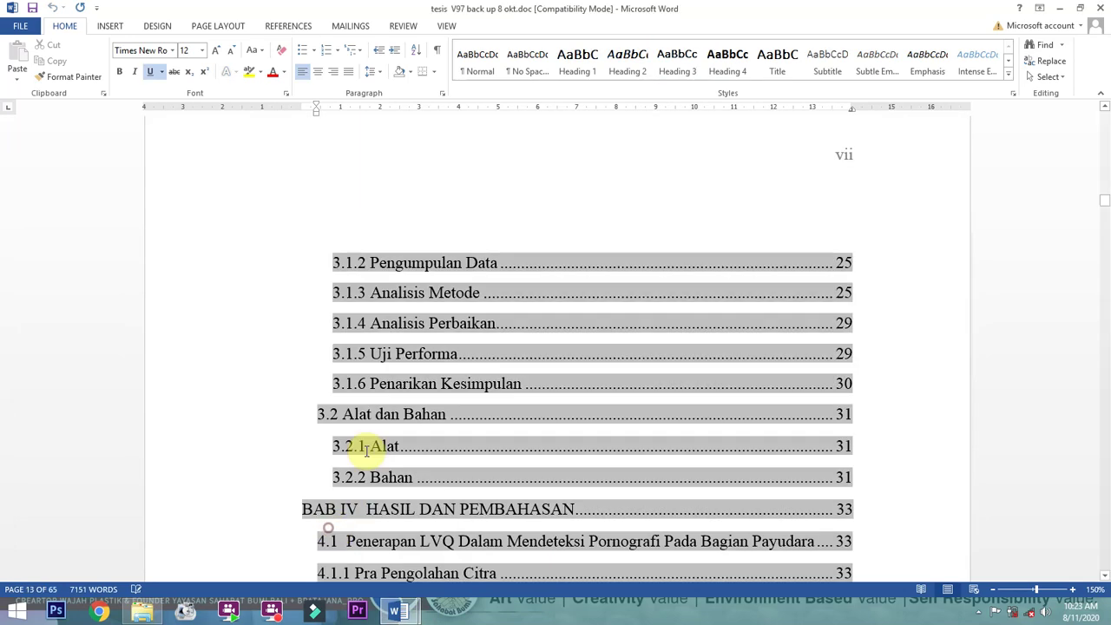
pyautogui.click(404, 611)
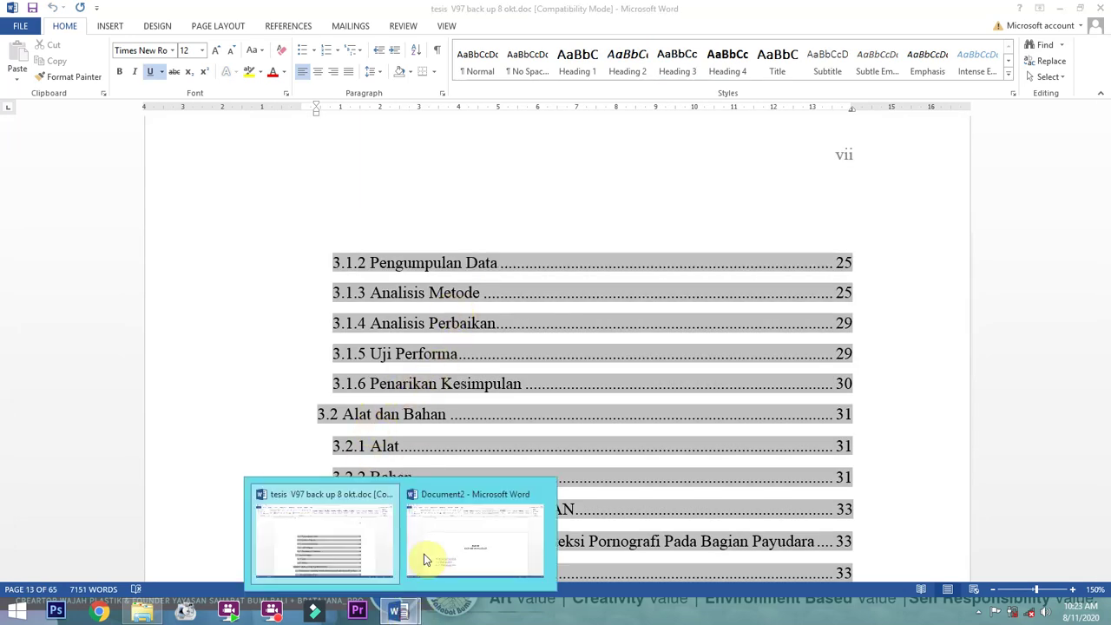
pyautogui.click(434, 543)
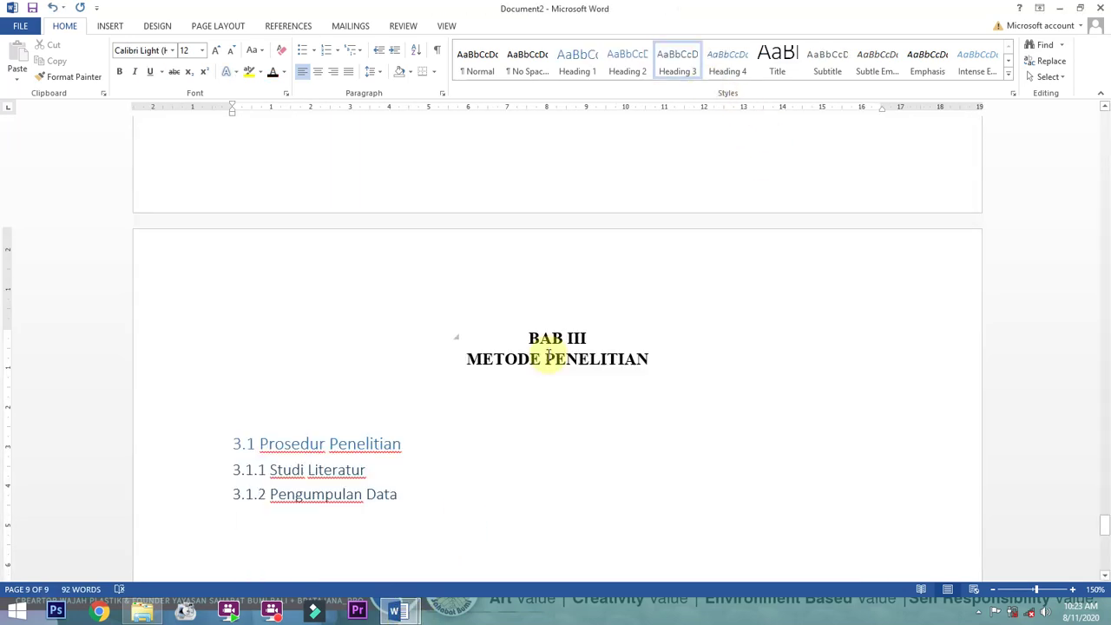
pyautogui.write('3.')
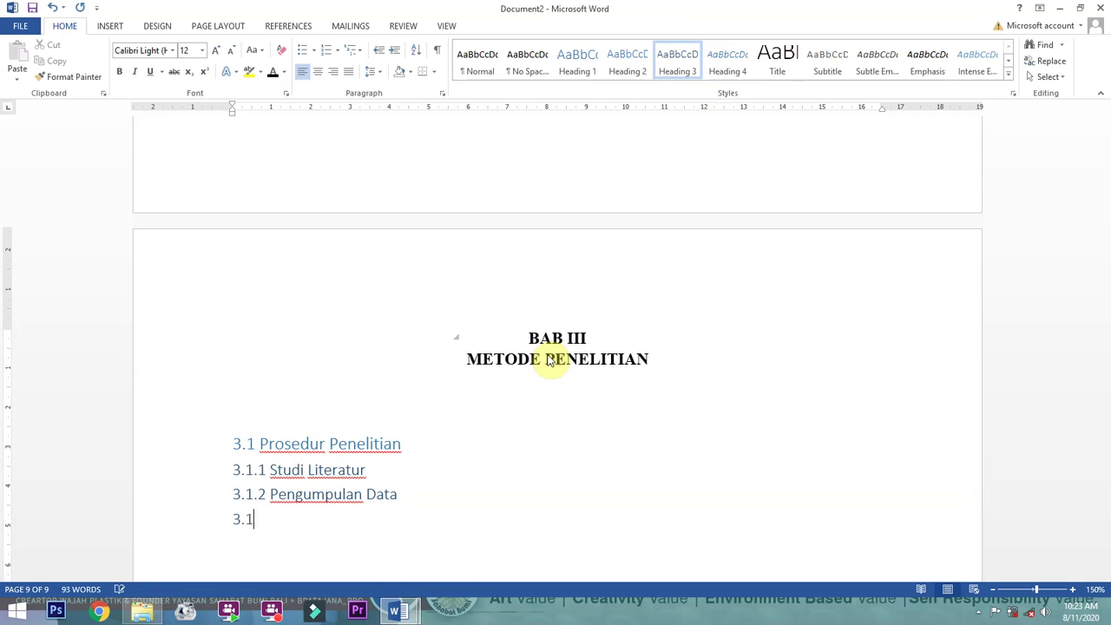
pyautogui.write('1.3')
pyautogui.click(403, 610)
pyautogui.click(335, 533)
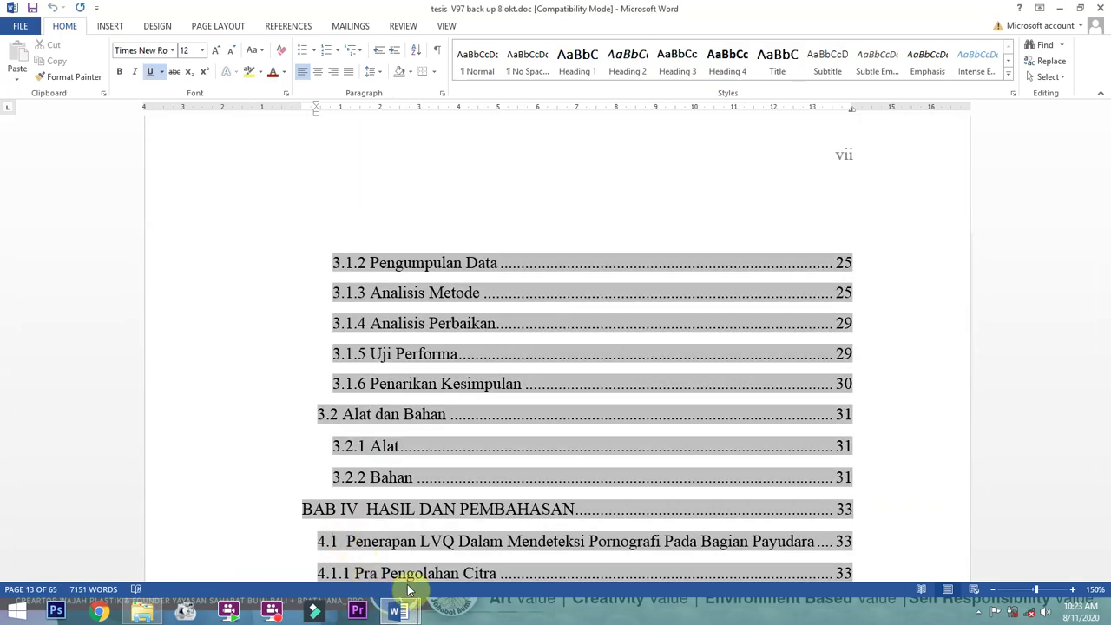
pyautogui.click(397, 610)
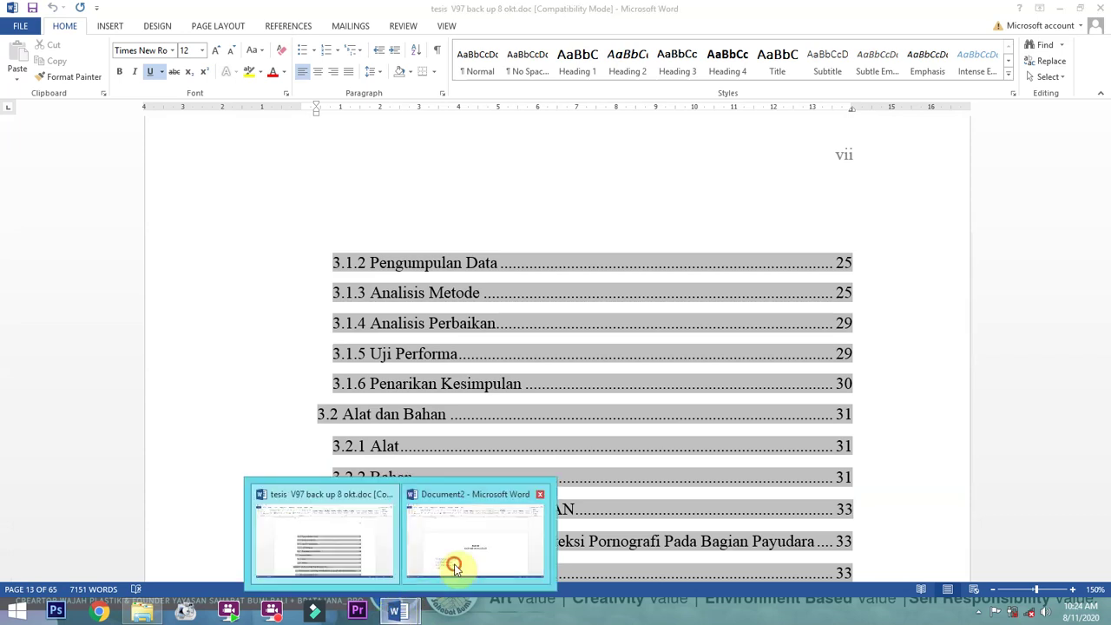
pyautogui.click(445, 579)
pyautogui.write('Analisis Metode 3.1.4 A')
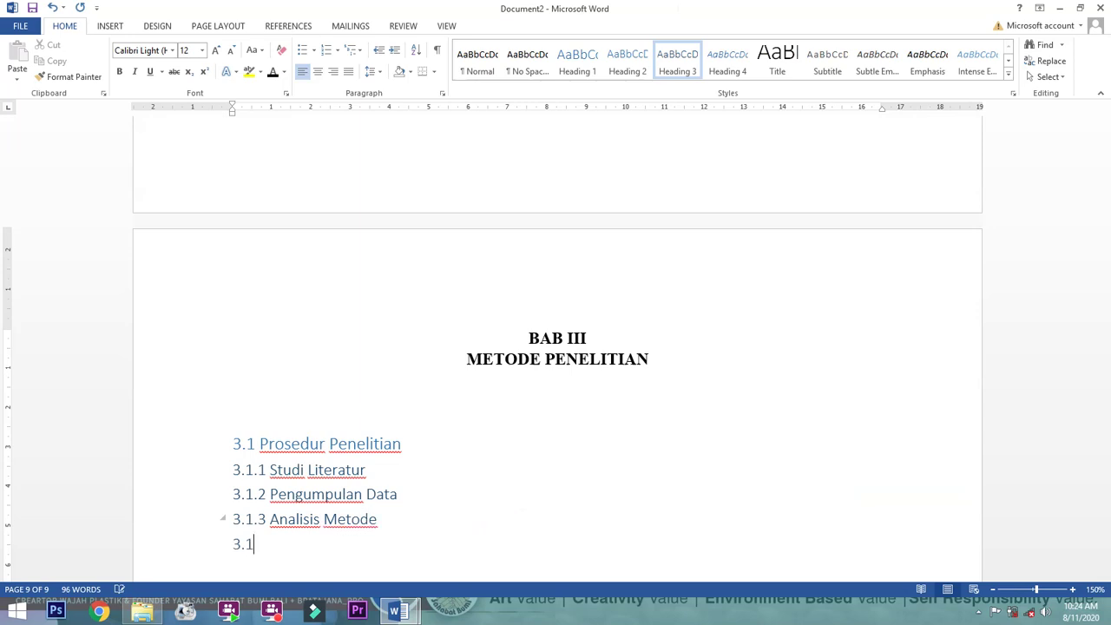
pyautogui.write('nalisis Perbaikan')
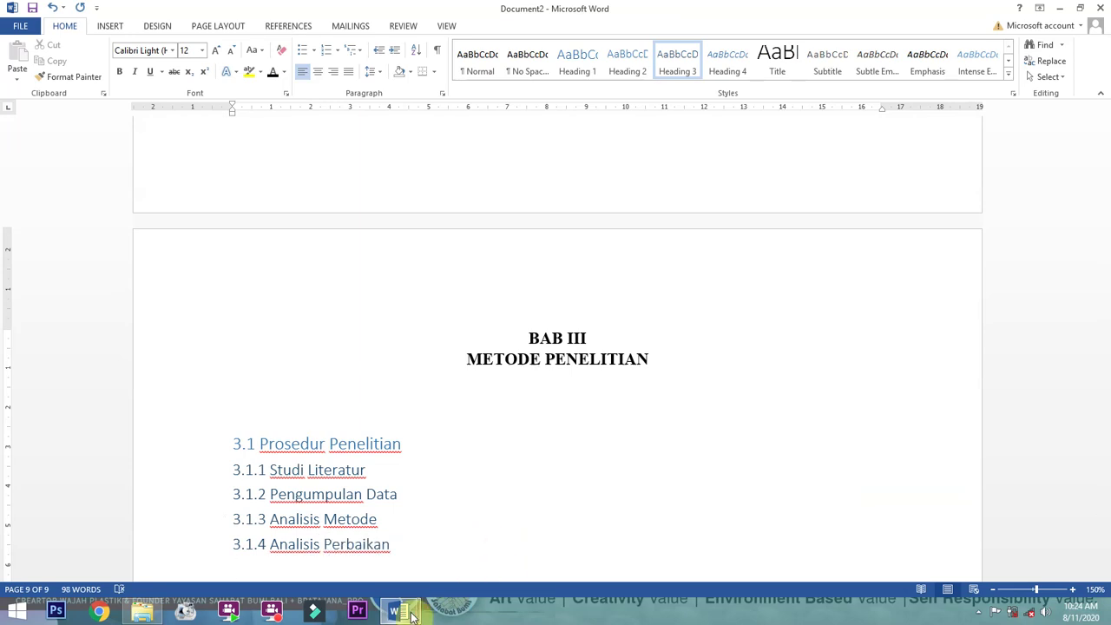
# Check the thesis for the 3.1.5 entry and add the Heading 3 line "3.1.5 Uji Performa"
pyautogui.moveTo(399, 612)
pyautogui.click(364, 560)
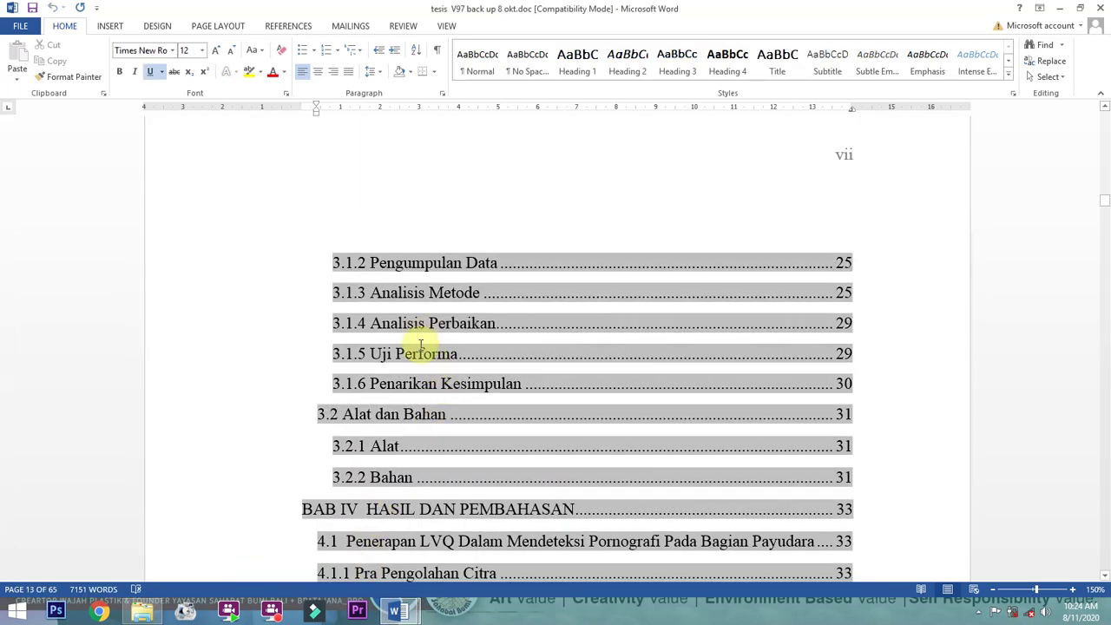
pyautogui.moveTo(399, 612)
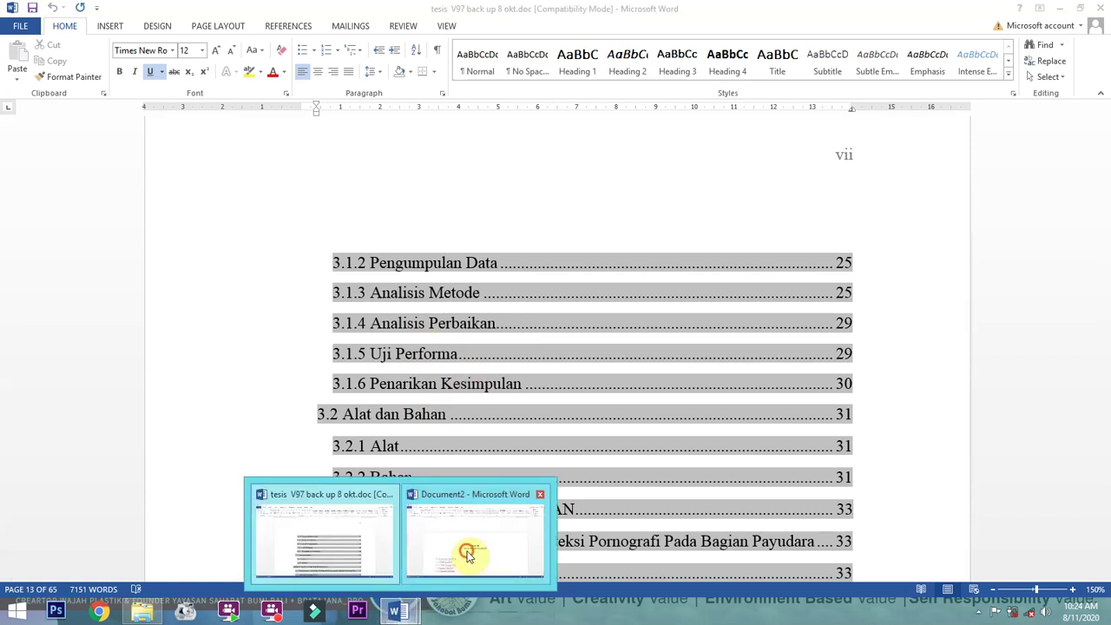
pyautogui.click(464, 558)
pyautogui.write('3.1.5 Uji Perfo')
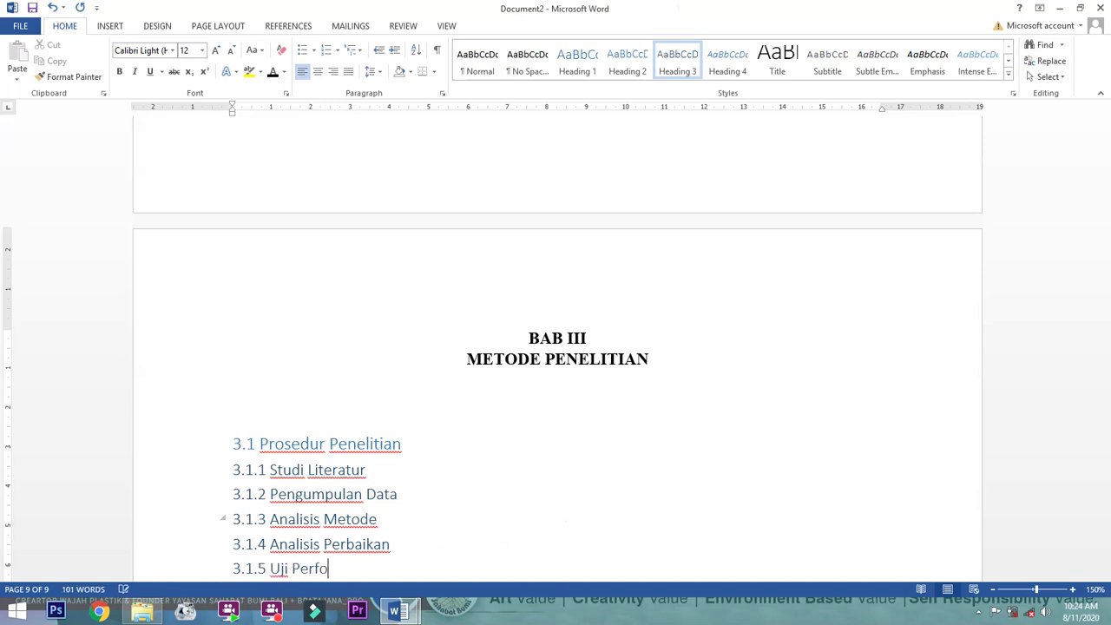
pyautogui.press('Return')
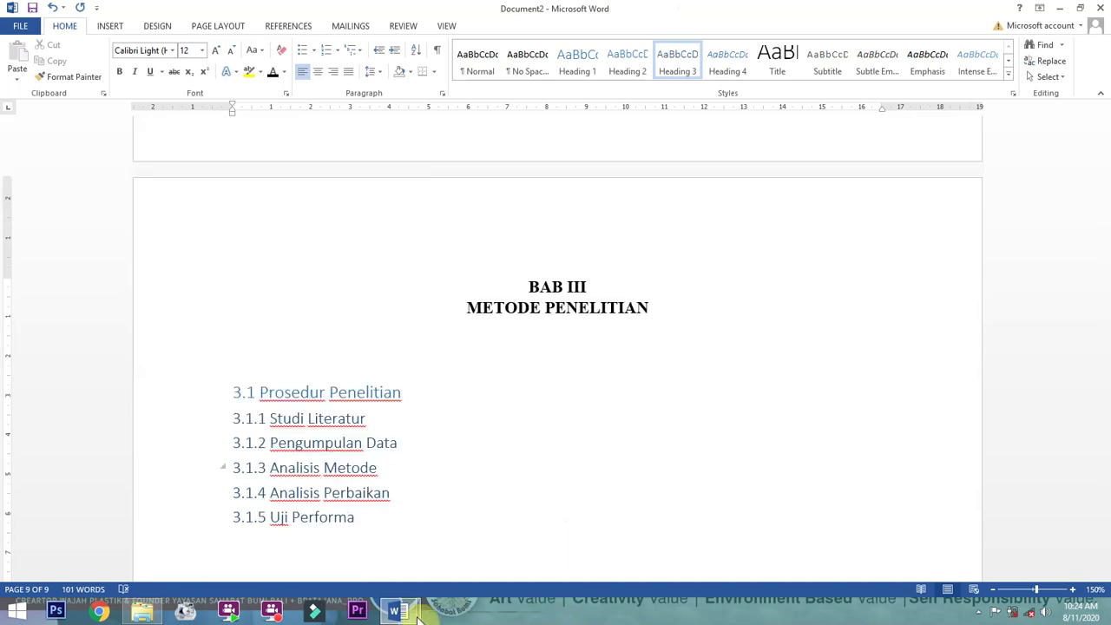
# Check the thesis for the 3.1.6 entry and add the Heading 3 line "3.1.6 Penarikan Kesimpulan"
pyautogui.moveTo(398, 612)
pyautogui.click(326, 531)
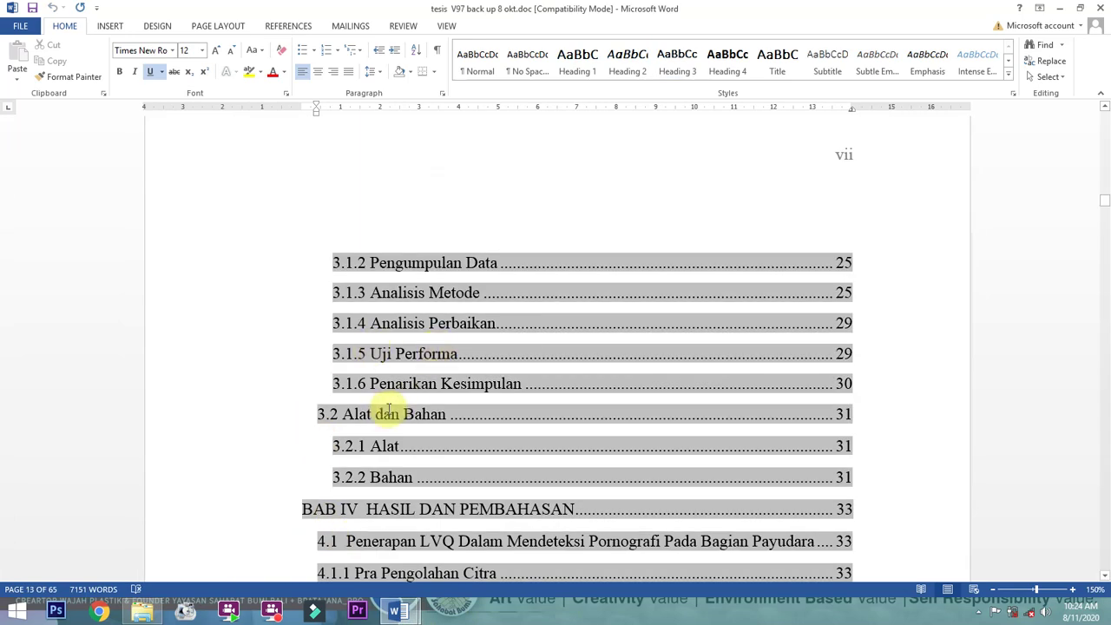
pyautogui.moveTo(399, 612)
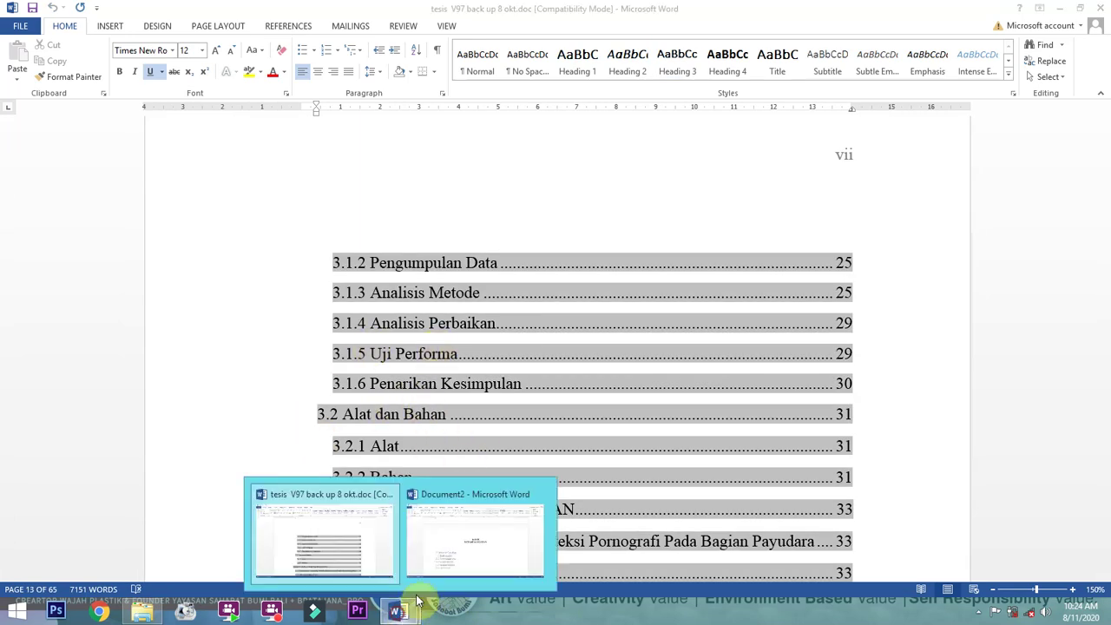
pyautogui.click(455, 556)
pyautogui.write('3.1.6 Penarikan Kesimpulan')
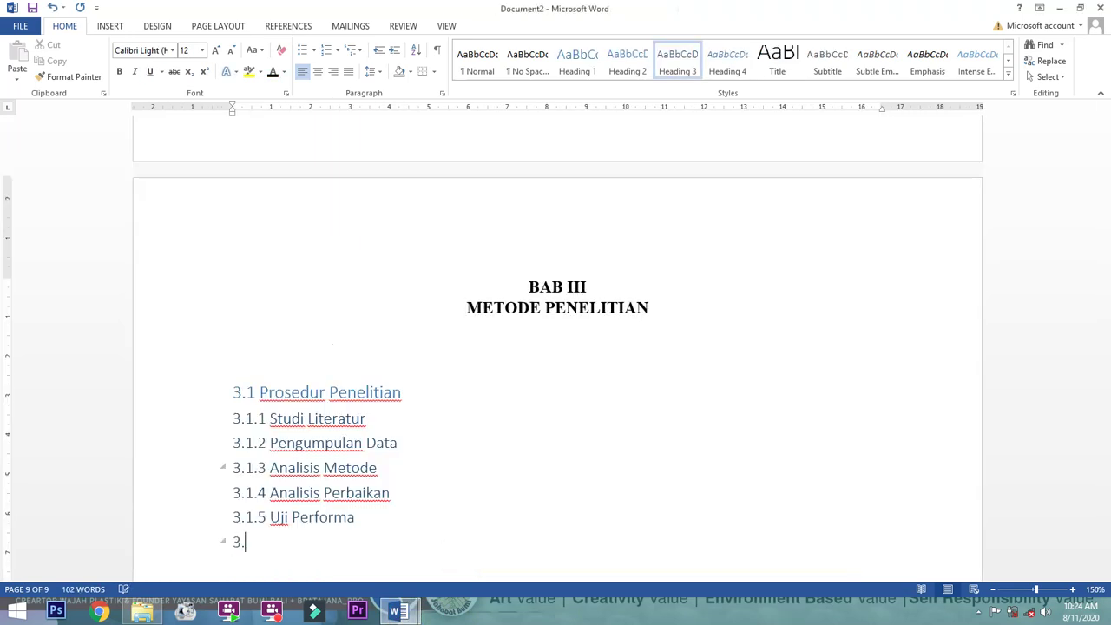
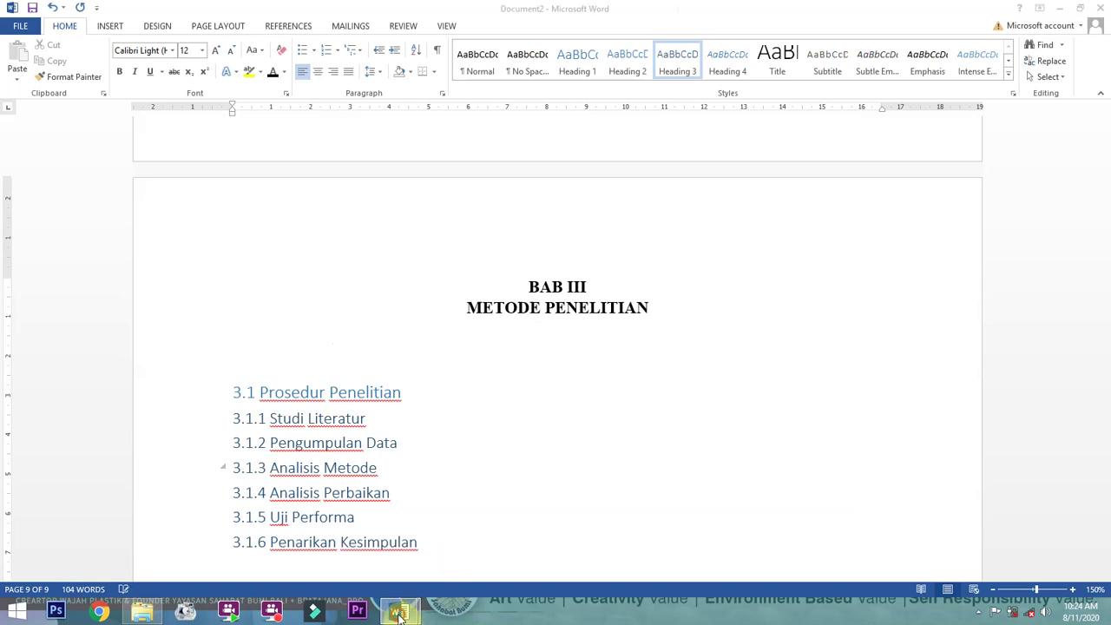
# Look up the next entry in the thesis contents and add the Heading 2 line "3.2 Alat dan Bahan" below 3.1.6
pyautogui.moveTo(399, 612)
pyautogui.click(347, 529)
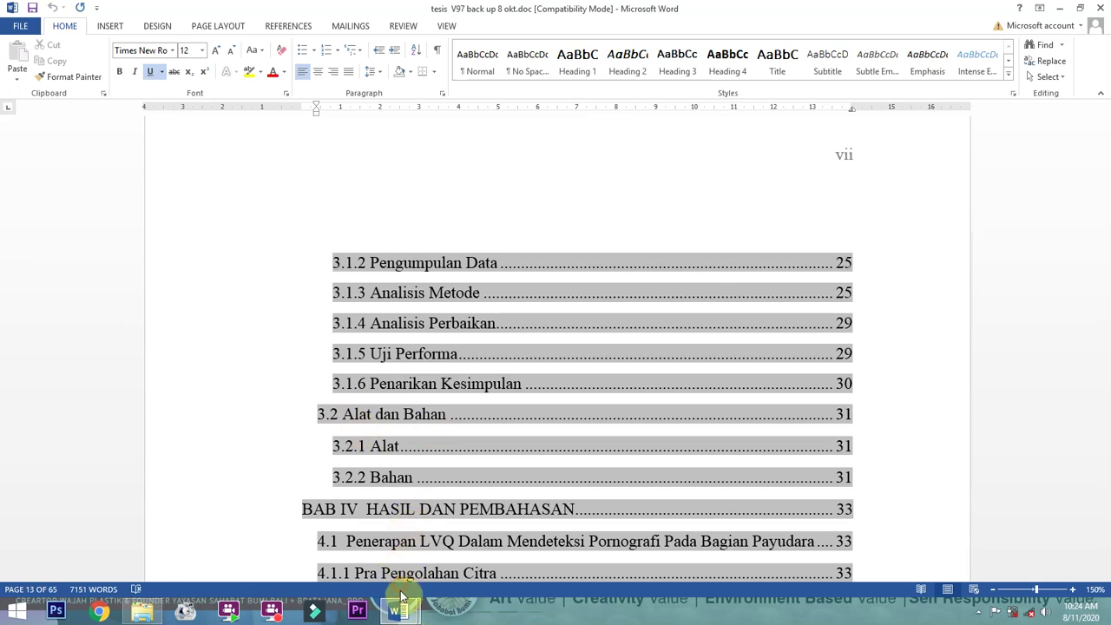
pyautogui.moveTo(399, 611)
pyautogui.click(508, 512)
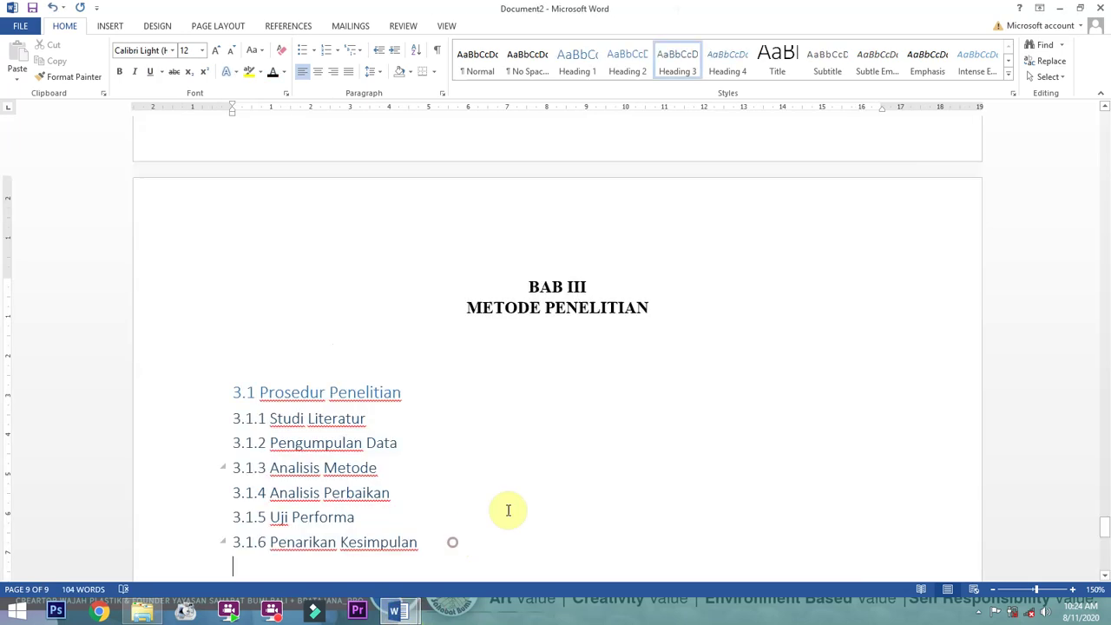
pyautogui.click(631, 68)
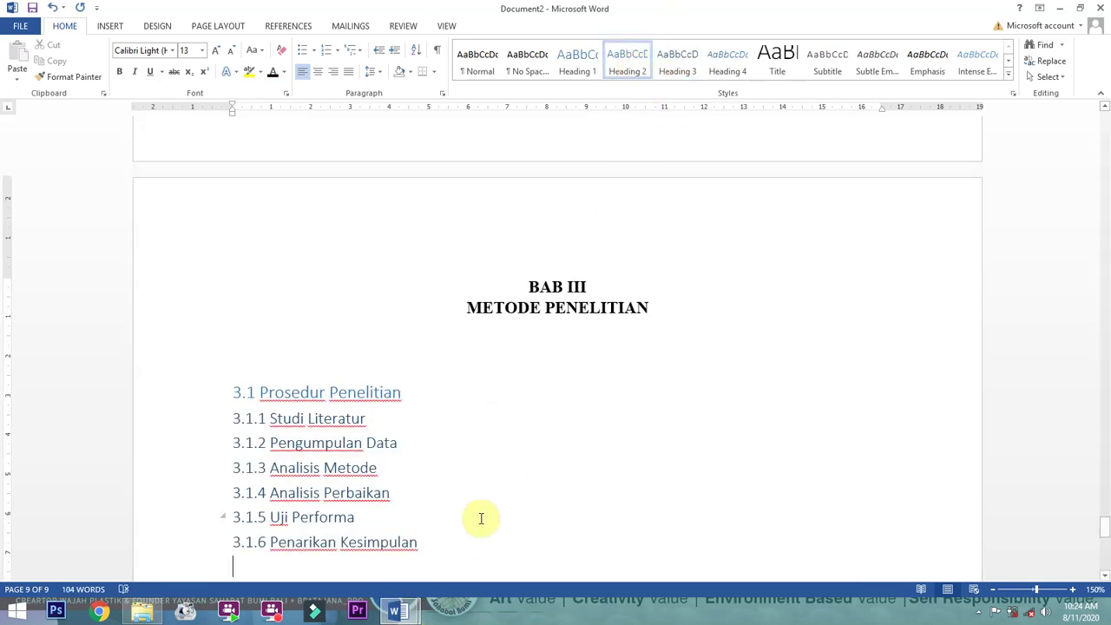
pyautogui.write('3.2 Alat dan Bahan')
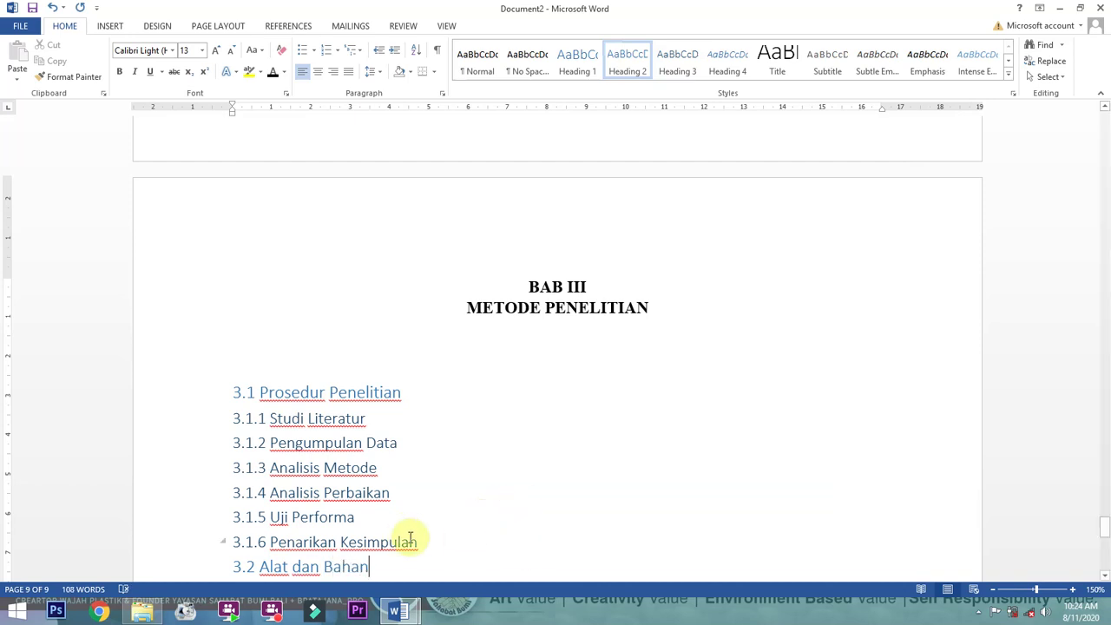
# Format all subheadings from 3.1 to 3.2 in BAB III as 12 pt Times New Roman with black text
pyautogui.moveTo(397, 567); pyautogui.dragTo(231, 263)
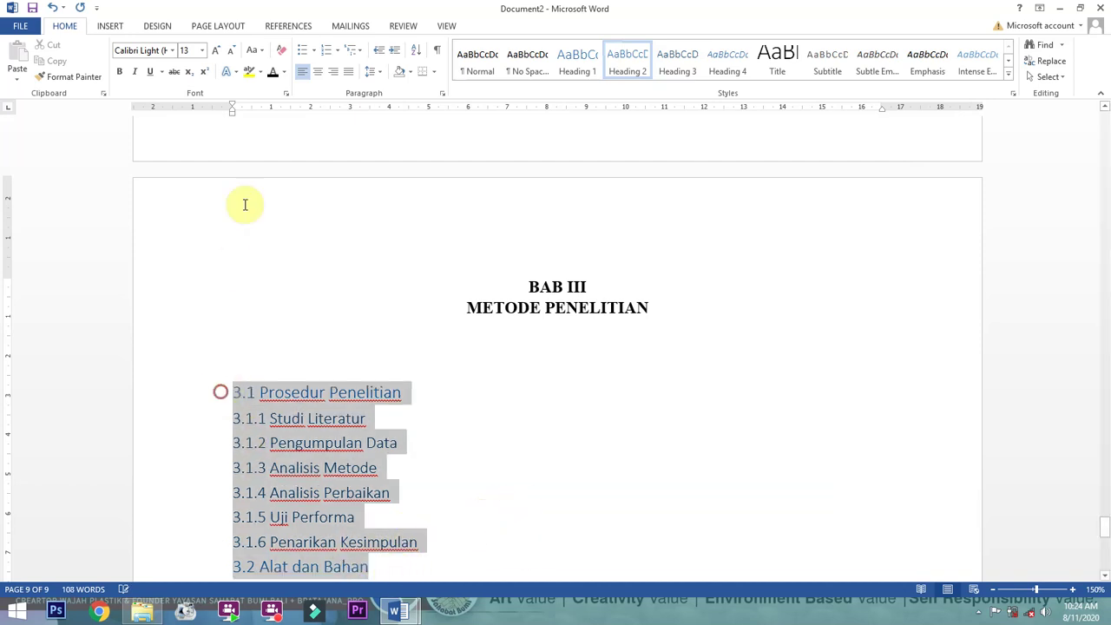
pyautogui.write('12')
pyautogui.press('Return')
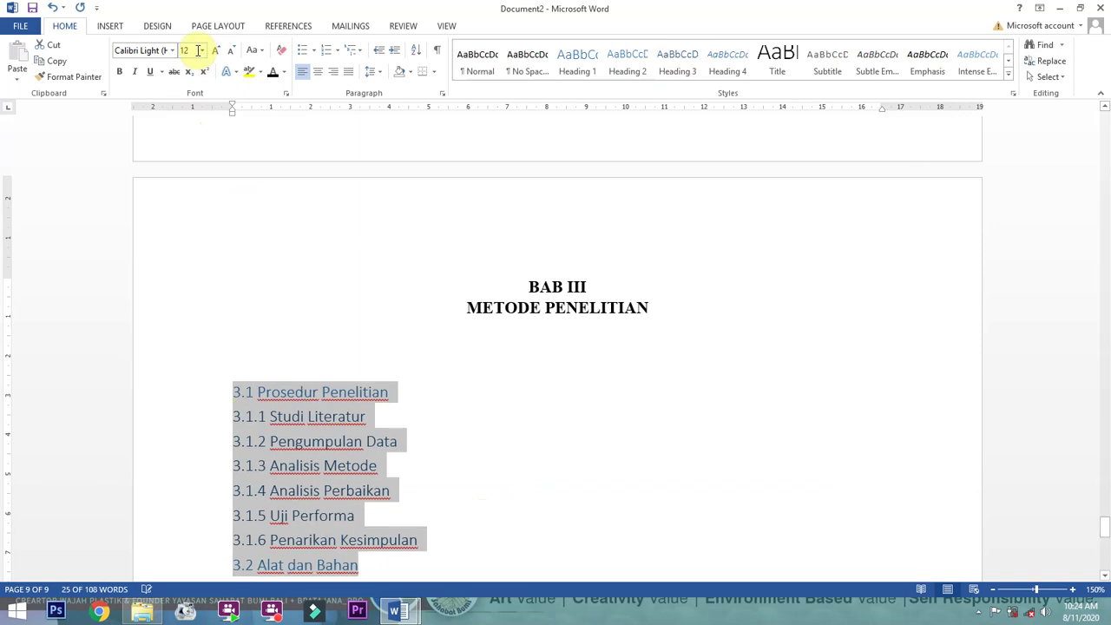
pyautogui.click(154, 51)
pyautogui.write('tim')
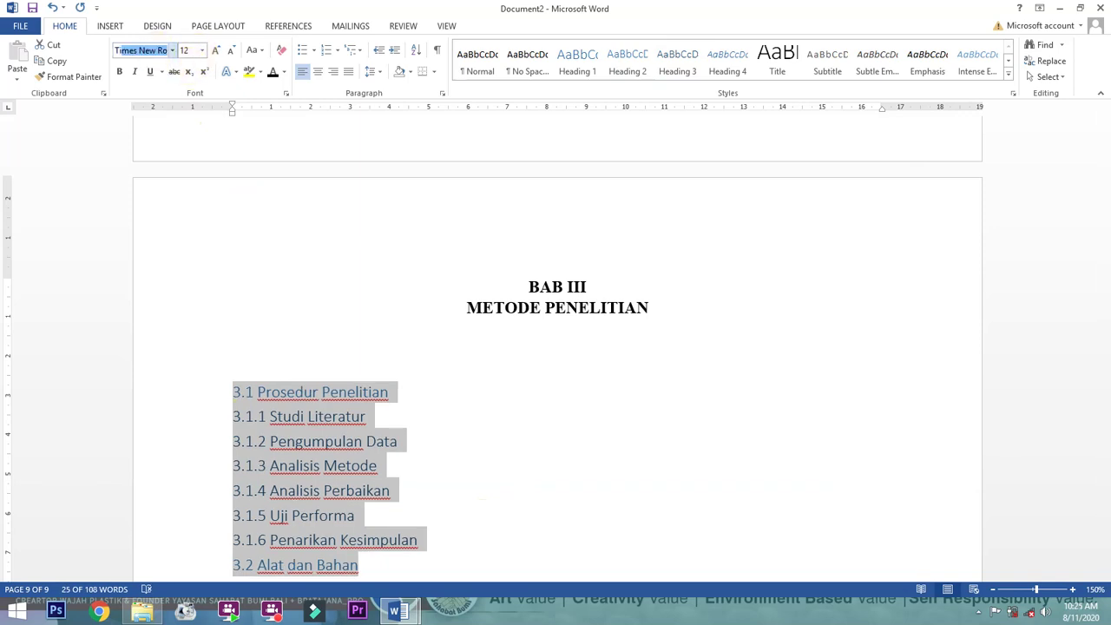
pyautogui.press('Return')
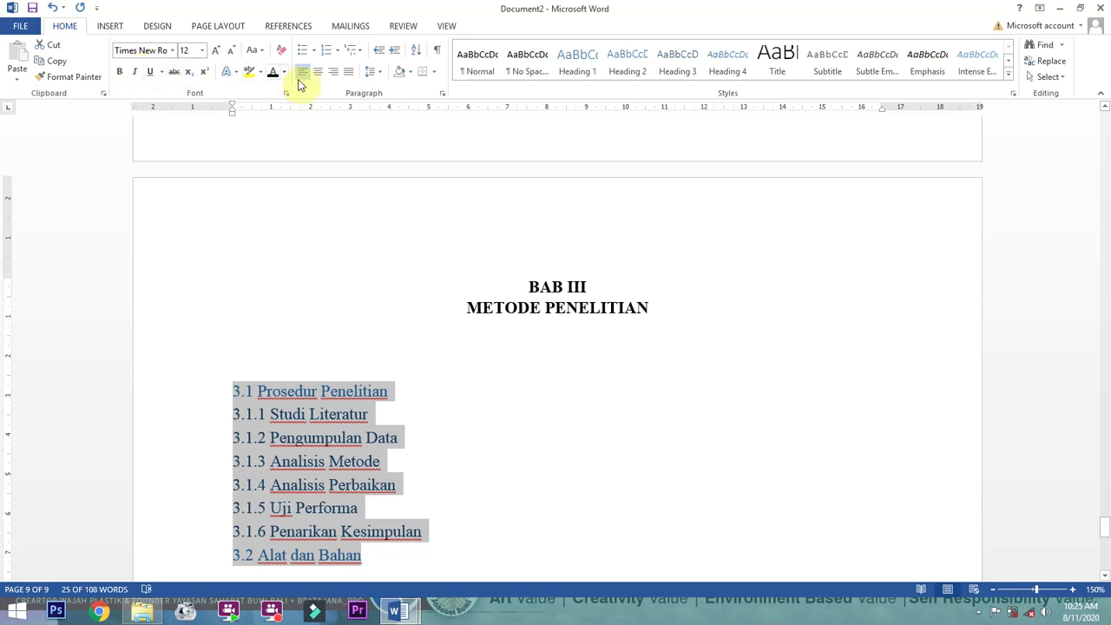
pyautogui.click(273, 73)
# Indent the subheadings 3.1.1 to 3.1.6 by about 0.5 cm
pyautogui.click(421, 531)
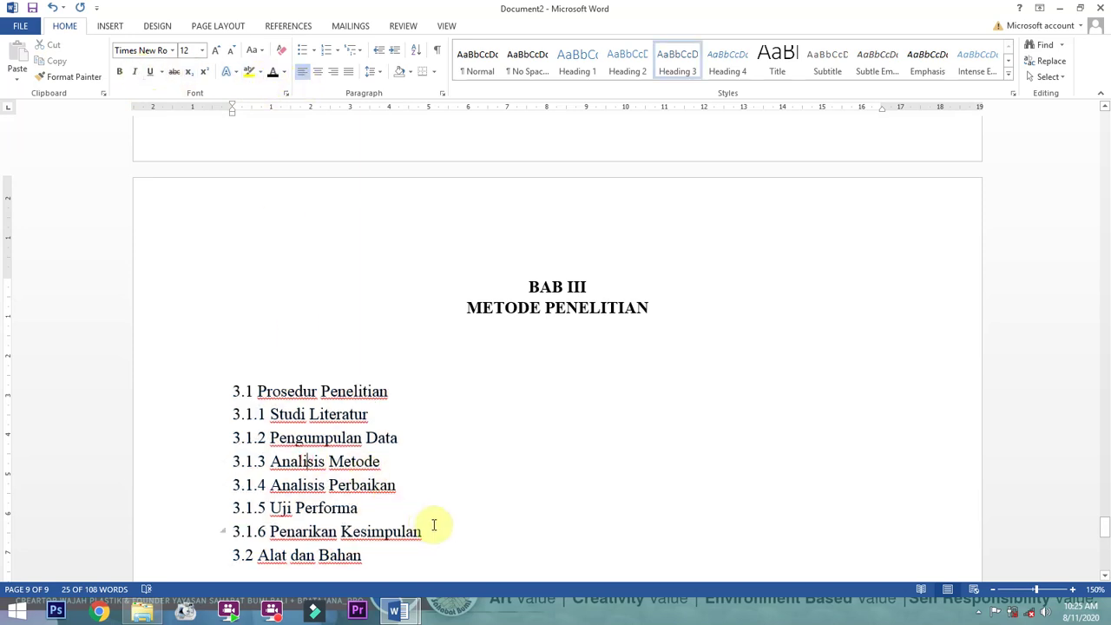
pyautogui.moveTo(421, 532); pyautogui.dragTo(231, 413)
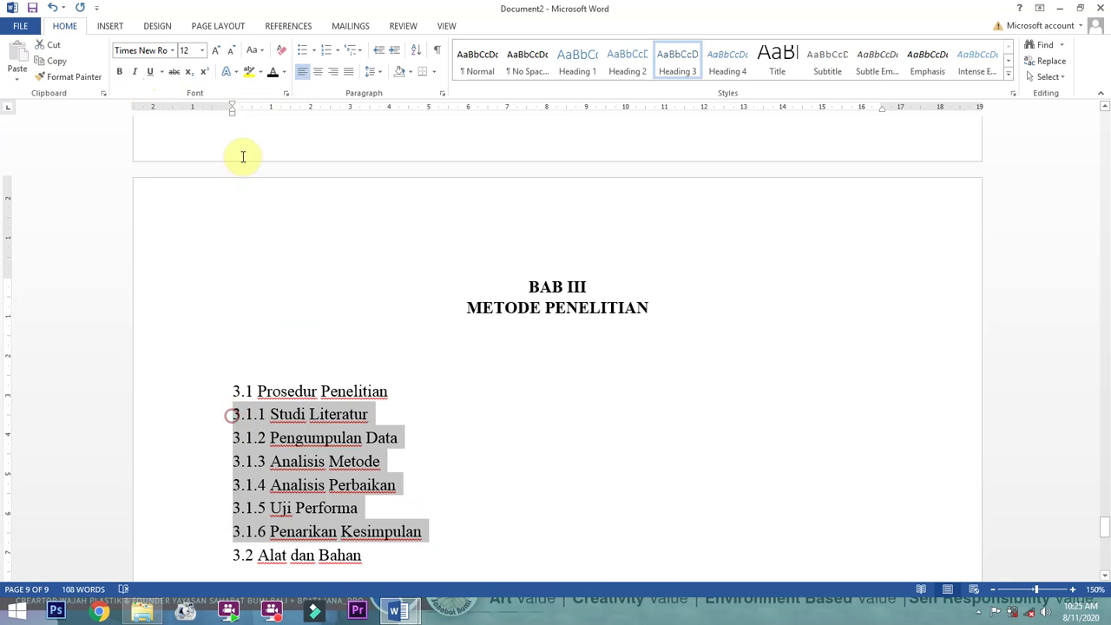
pyautogui.moveTo(232, 117); pyautogui.dragTo(252, 119)
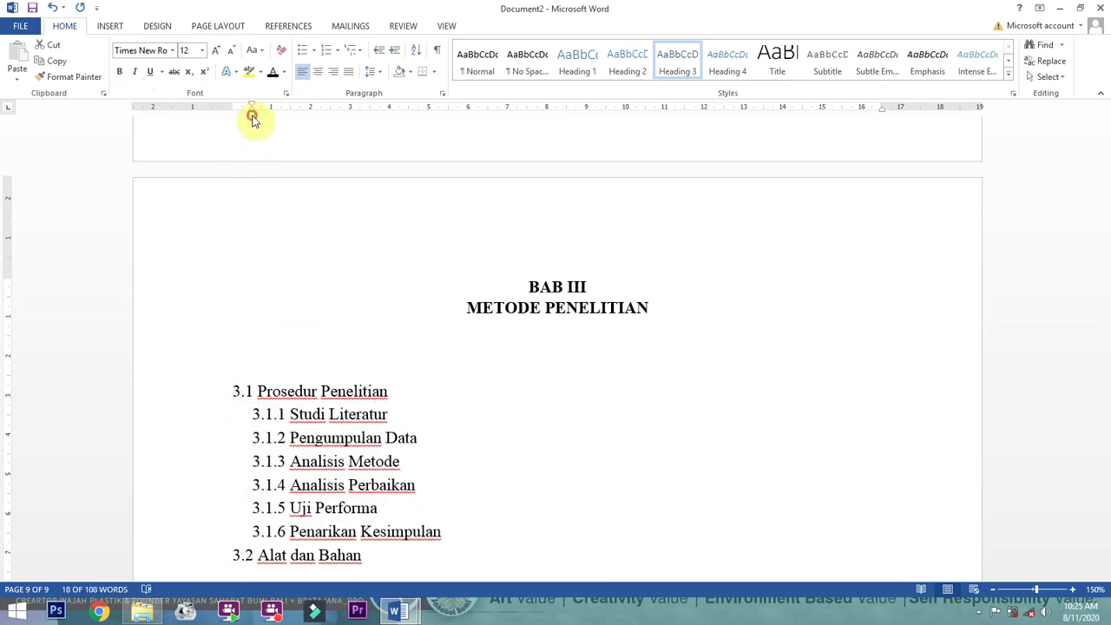
# Make the Heading 2 lines "3.1 Prosedur Penelitian" and "3.2 Alat dan Bahan" bold
pyautogui.moveTo(405, 391); pyautogui.dragTo(240, 383)
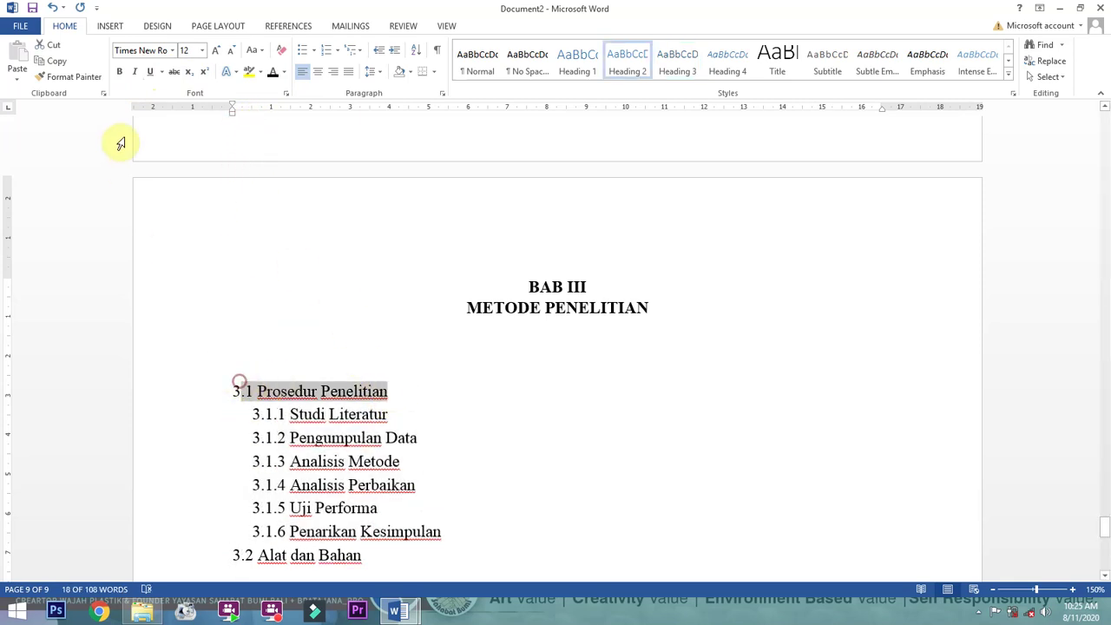
pyautogui.click(120, 71)
pyautogui.scroll(-3, 338, 347)
pyautogui.moveTo(377, 406); pyautogui.dragTo(230, 401)
pyautogui.click(121, 73)
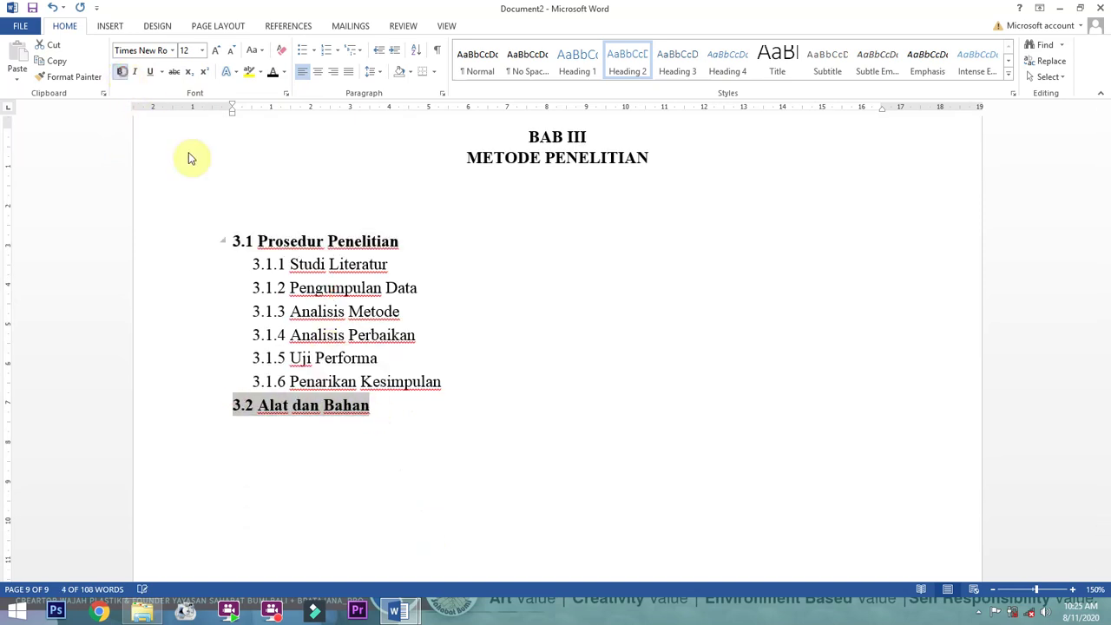
# Check the thesis for the entries under 3.2 and add the Heading 3 lines "3.2.1 Alat" and "3.2.2 Bahan"
pyautogui.click(390, 401)
pyautogui.moveTo(401, 615)
pyautogui.click(347, 521)
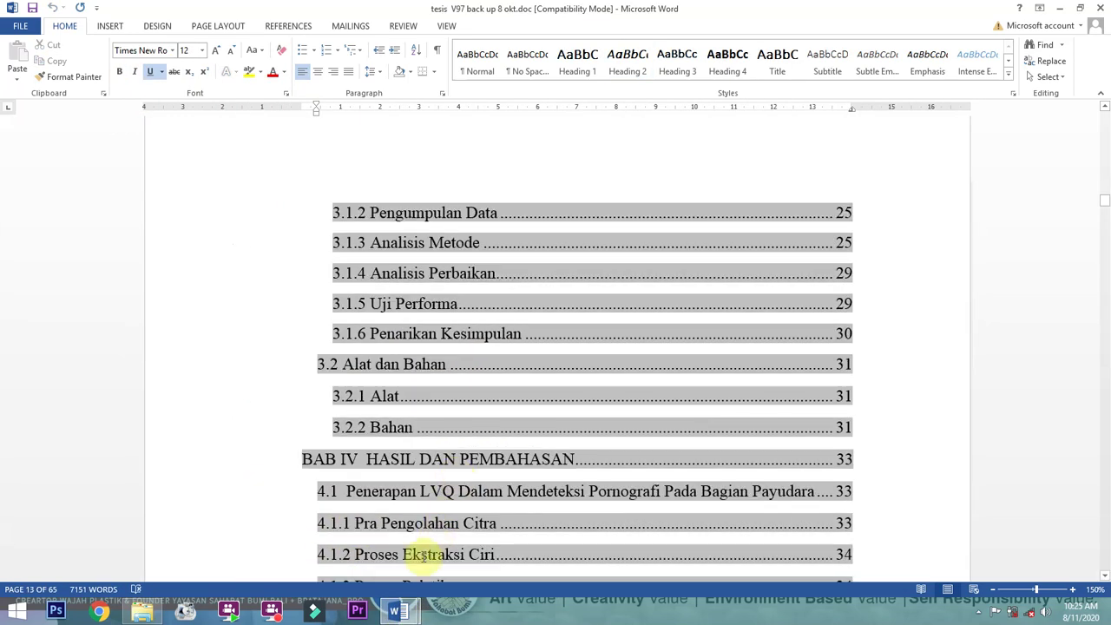
pyautogui.moveTo(400, 612)
pyautogui.click(458, 528)
pyautogui.click(392, 401)
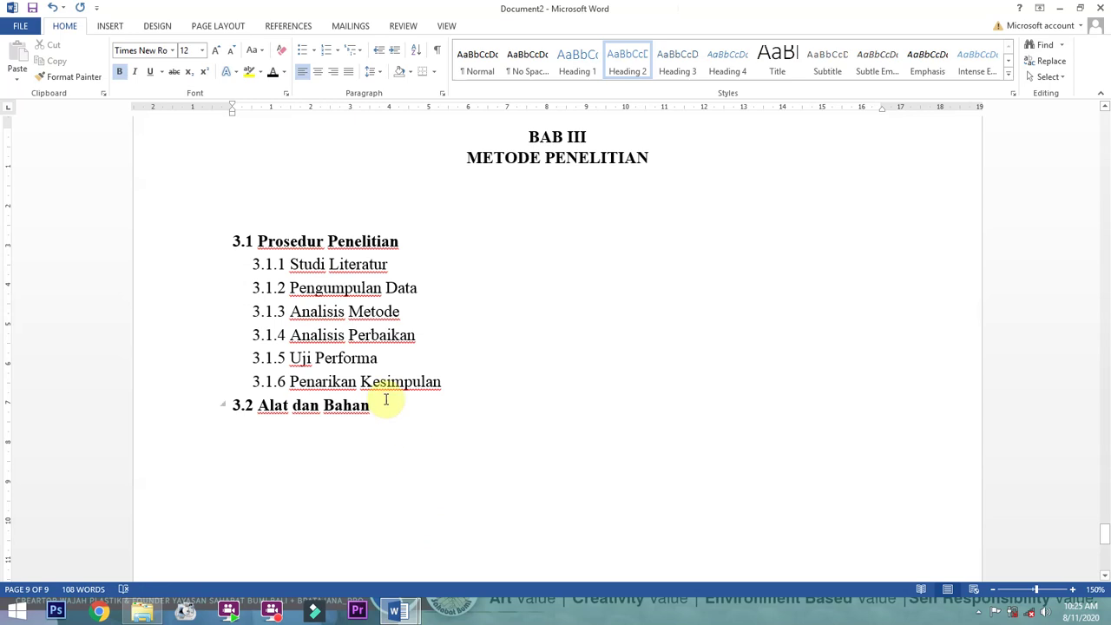
pyautogui.press('Return')
pyautogui.click(677, 65)
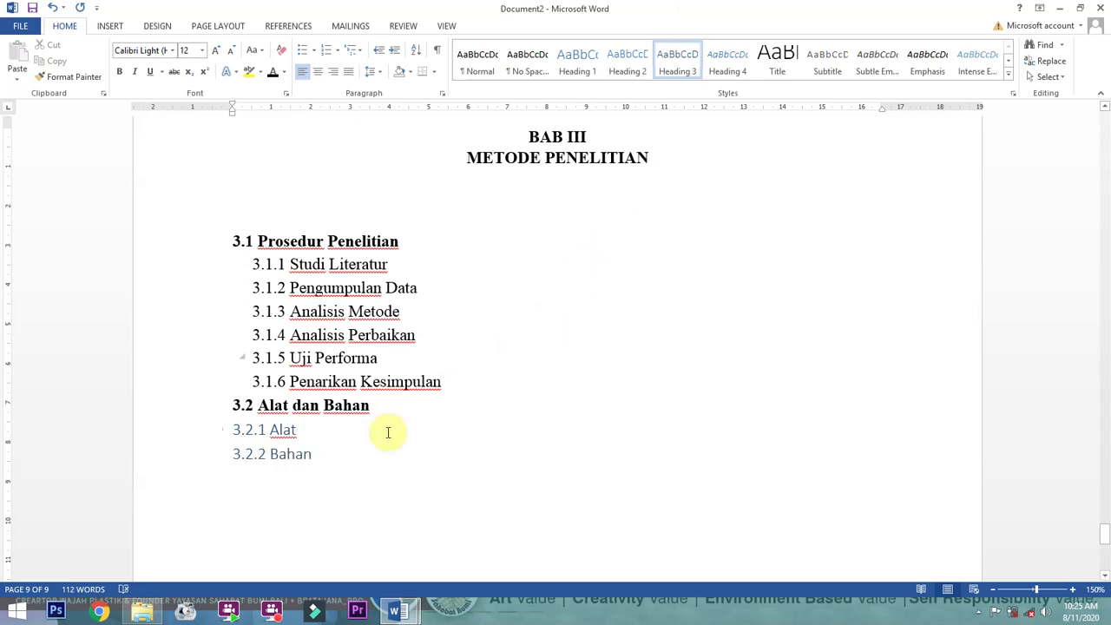
# Format 3.2.1 and 3.2.2 in black Times New Roman and indent them about 0.5 cm to match the 3.1 sub-items
pyautogui.moveTo(334, 465); pyautogui.dragTo(224, 434)
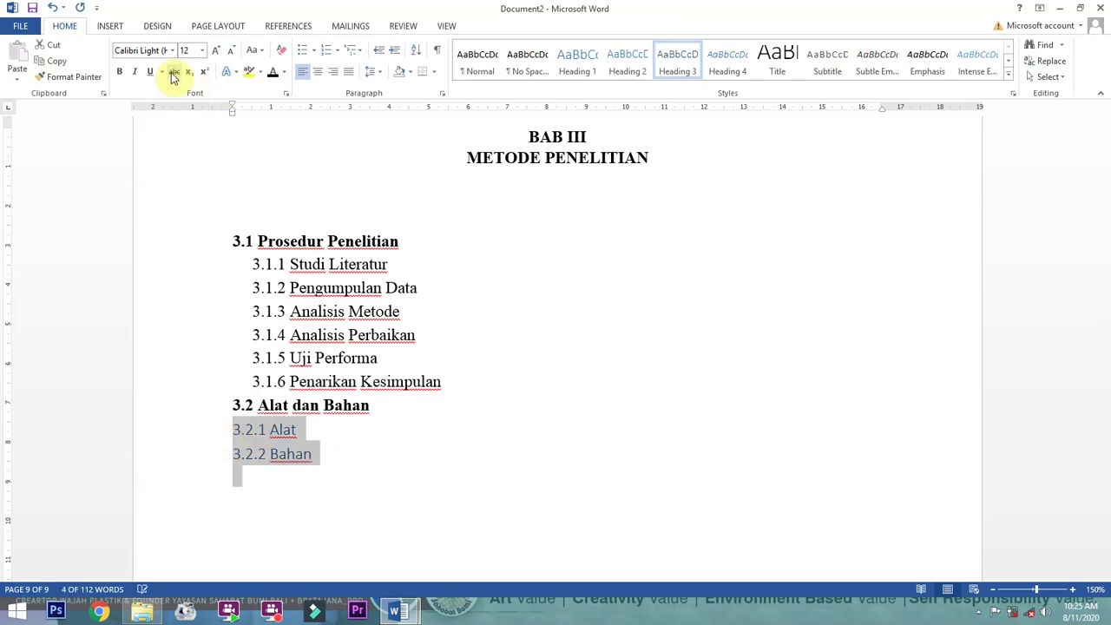
pyautogui.click(124, 52)
pyautogui.write('times')
pyautogui.press('Return')
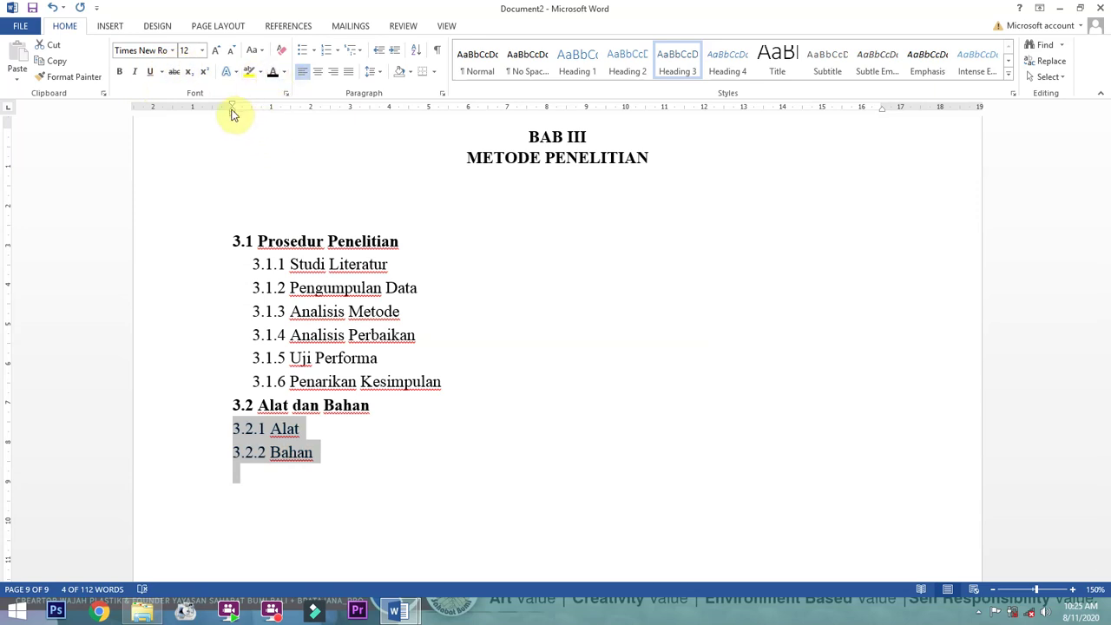
pyautogui.moveTo(232, 117); pyautogui.dragTo(251, 111)
# Check the thesis contents for the following chapter and insert a page break after "3.2.2 Bahan"
pyautogui.click(303, 539)
pyautogui.click(372, 458)
pyautogui.scroll(-1, 404, 463)
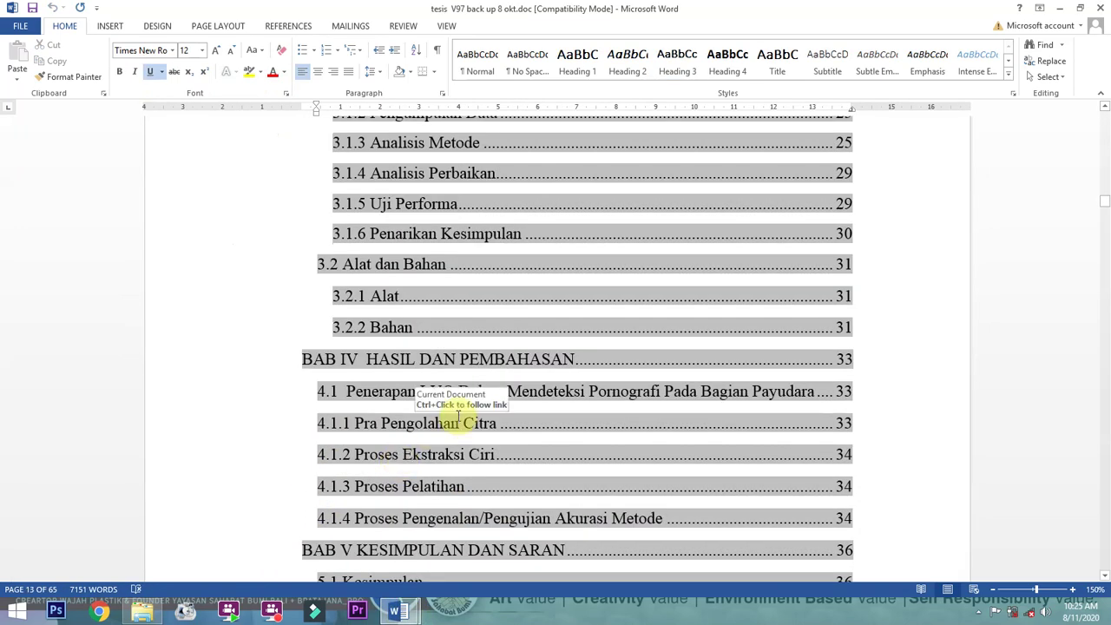
pyautogui.moveTo(397, 611)
pyautogui.click(445, 550)
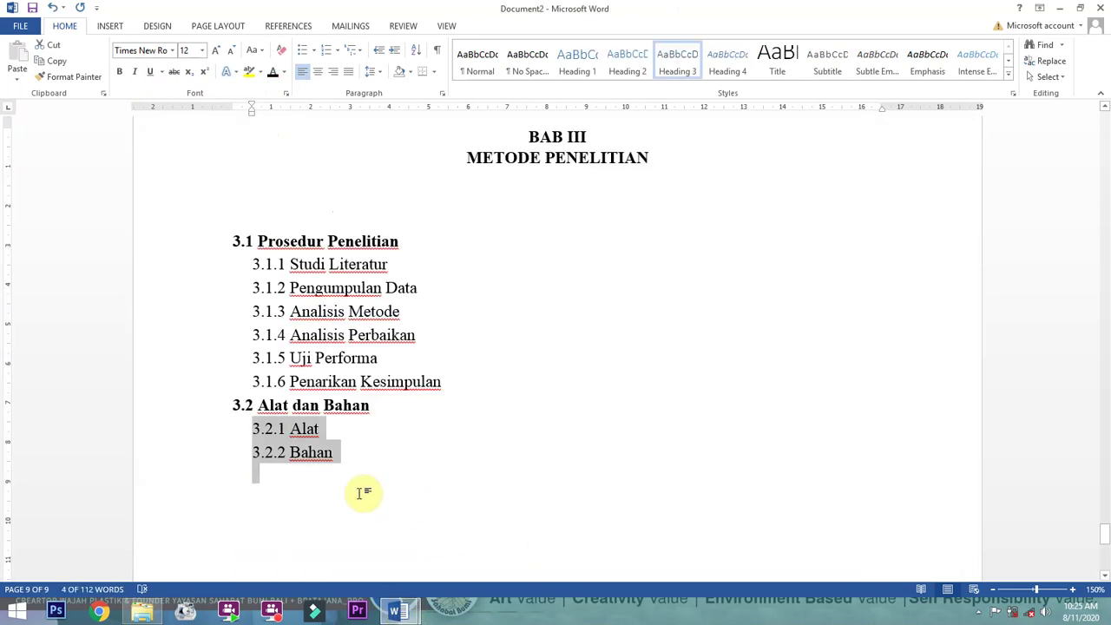
pyautogui.click(359, 463)
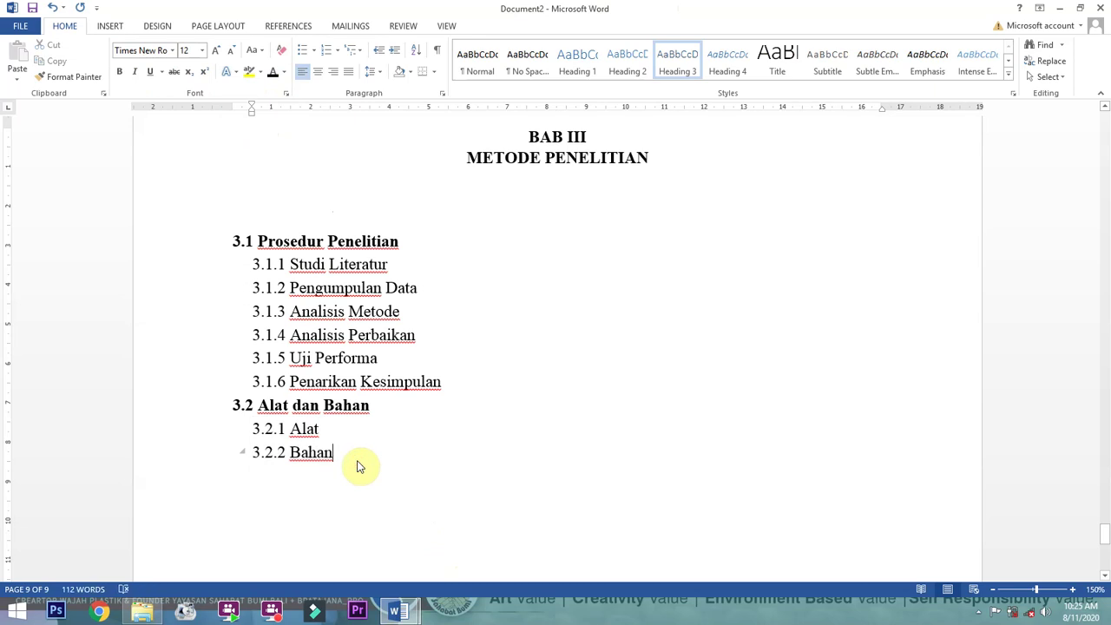
pyautogui.hotkey('ctrl', 'Return')
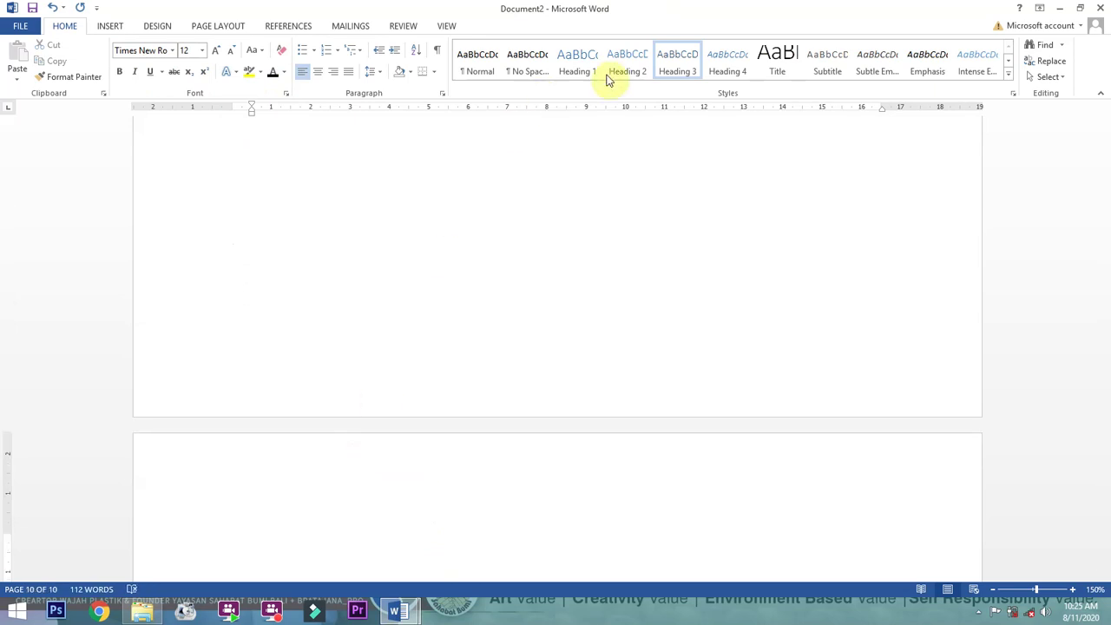
# Add the centred two-line Heading 1 title "BAB IV" / "HASIL DAN PEMBAHASAN" on the new page, following the thesis
pyautogui.click(577, 65)
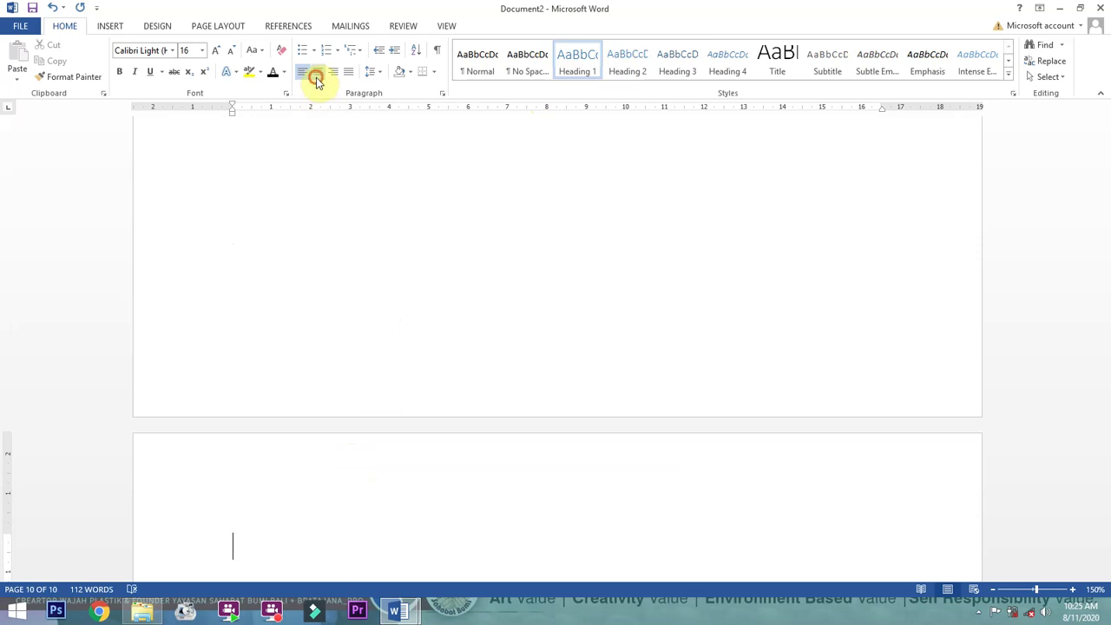
pyautogui.write('BAB IV')
pyautogui.press('Return')
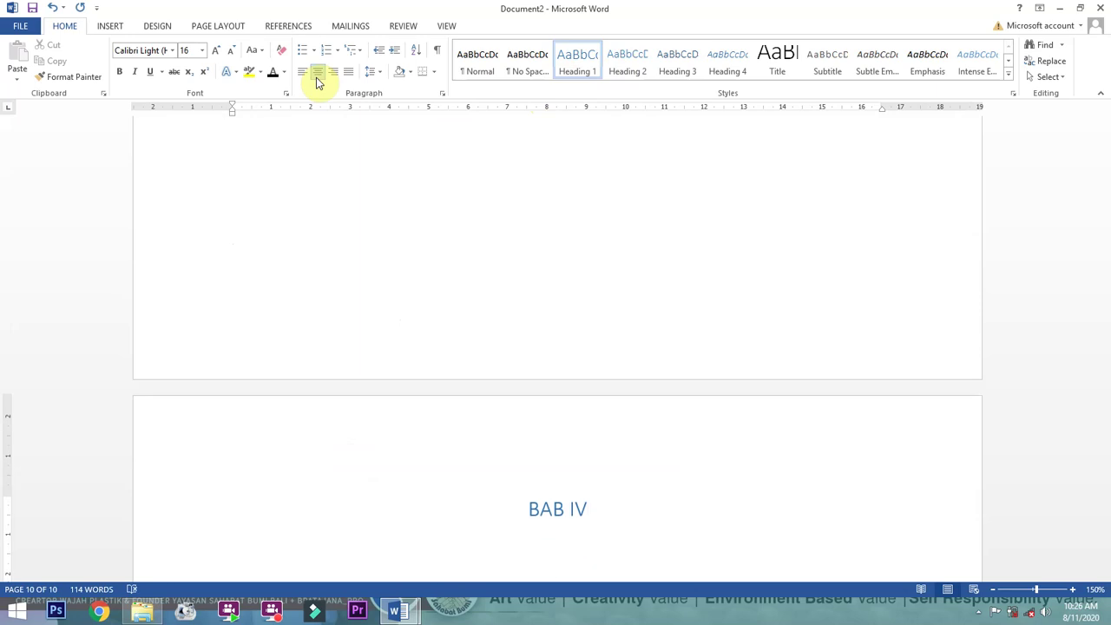
pyautogui.moveTo(398, 612)
pyautogui.click(347, 559)
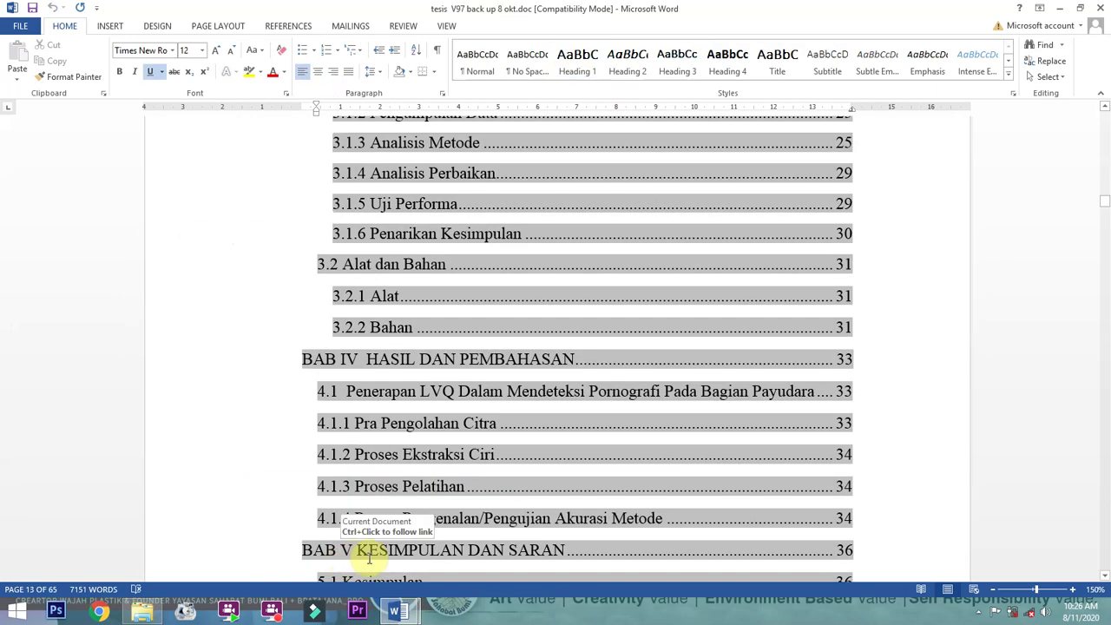
pyautogui.click(434, 556)
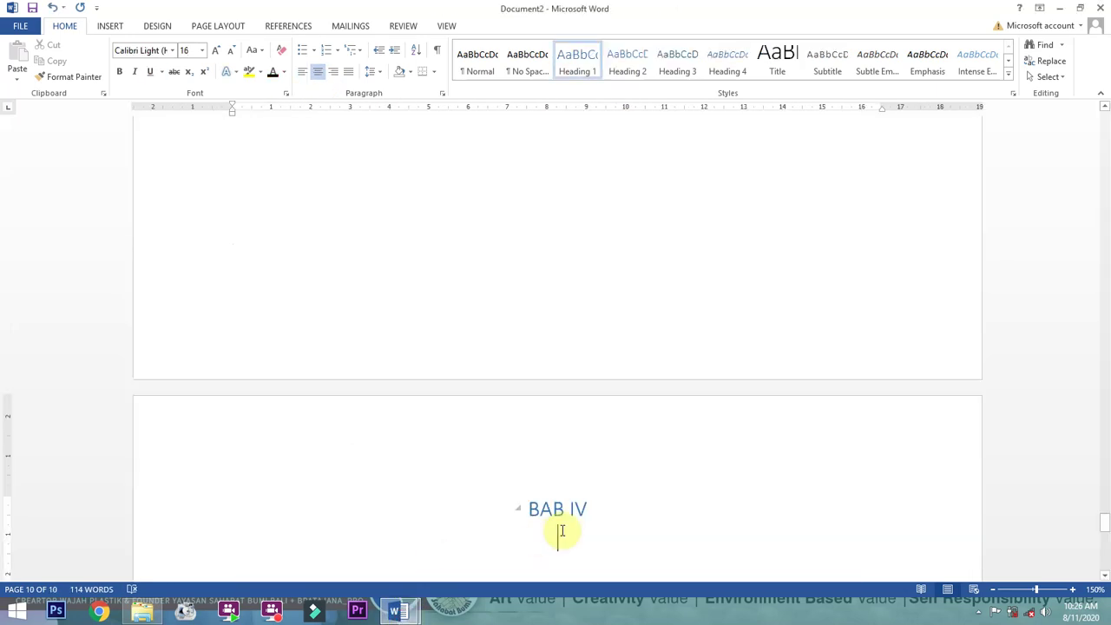
pyautogui.write('HASIL D')
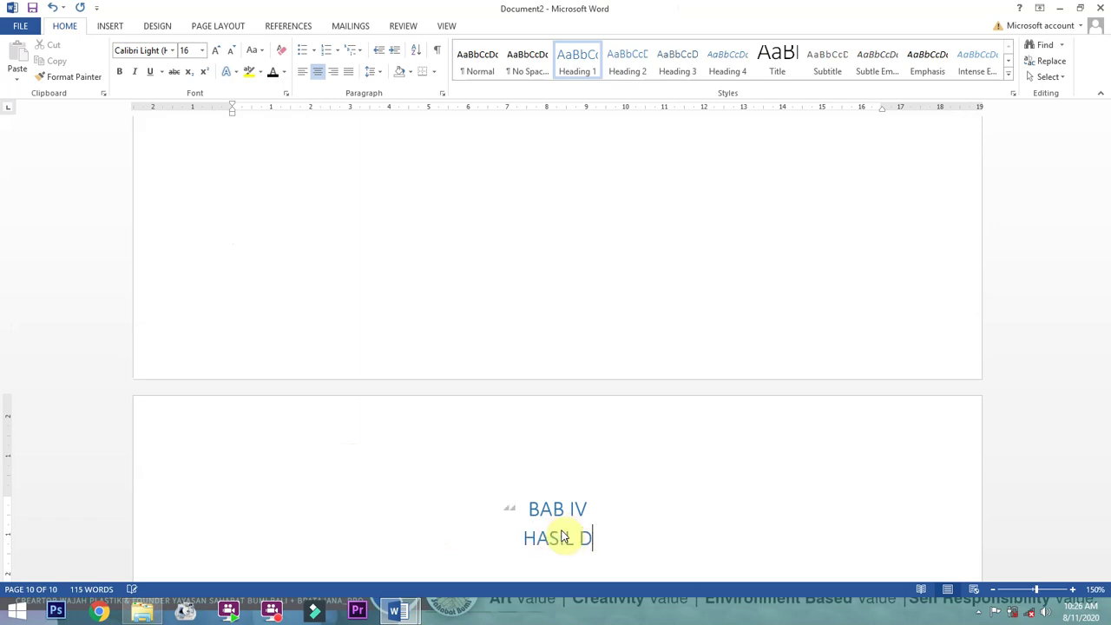
pyautogui.write('AN PEMBAHASAN')
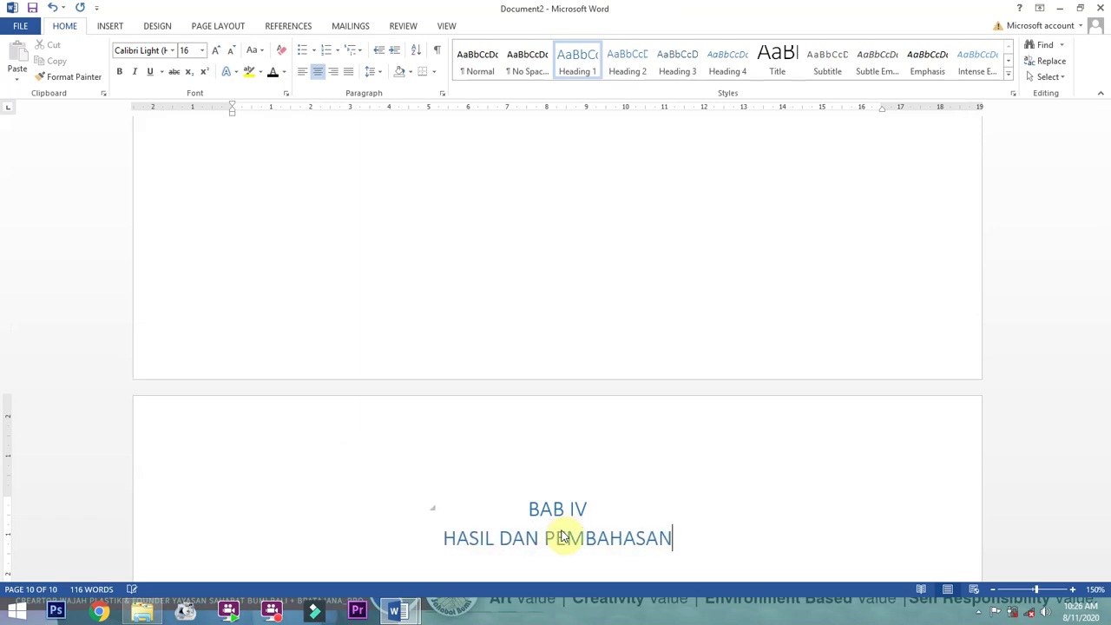
# Format the BAB IV title lines as bold, black, 12 pt Times New Roman
pyautogui.moveTo(704, 539); pyautogui.dragTo(547, 507)
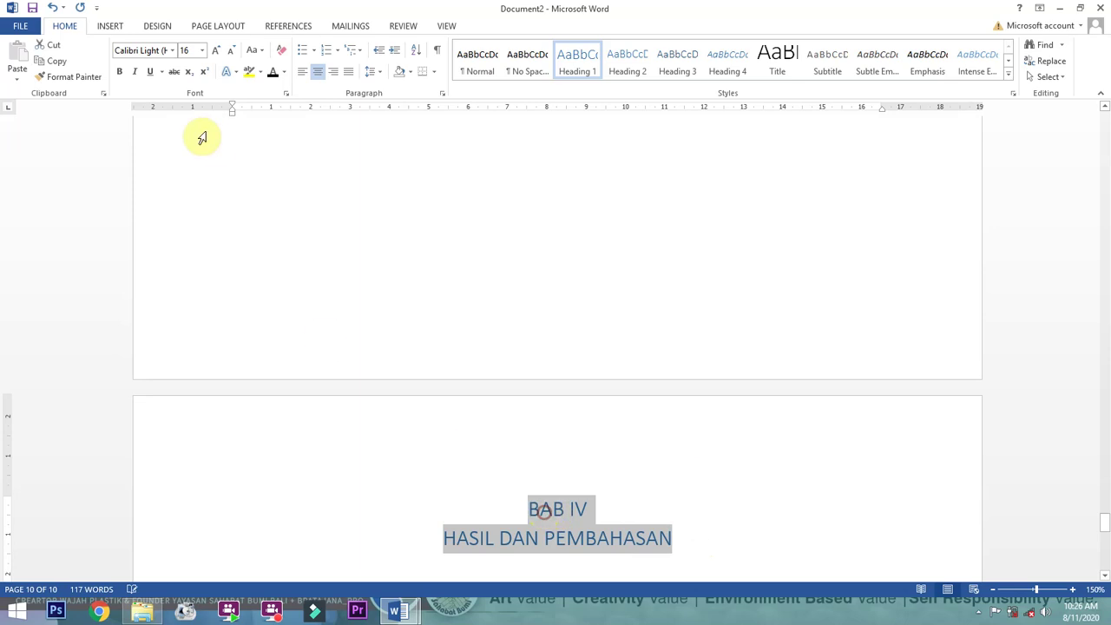
pyautogui.click(143, 50)
pyautogui.write('Times New Roman')
pyautogui.press('Return')
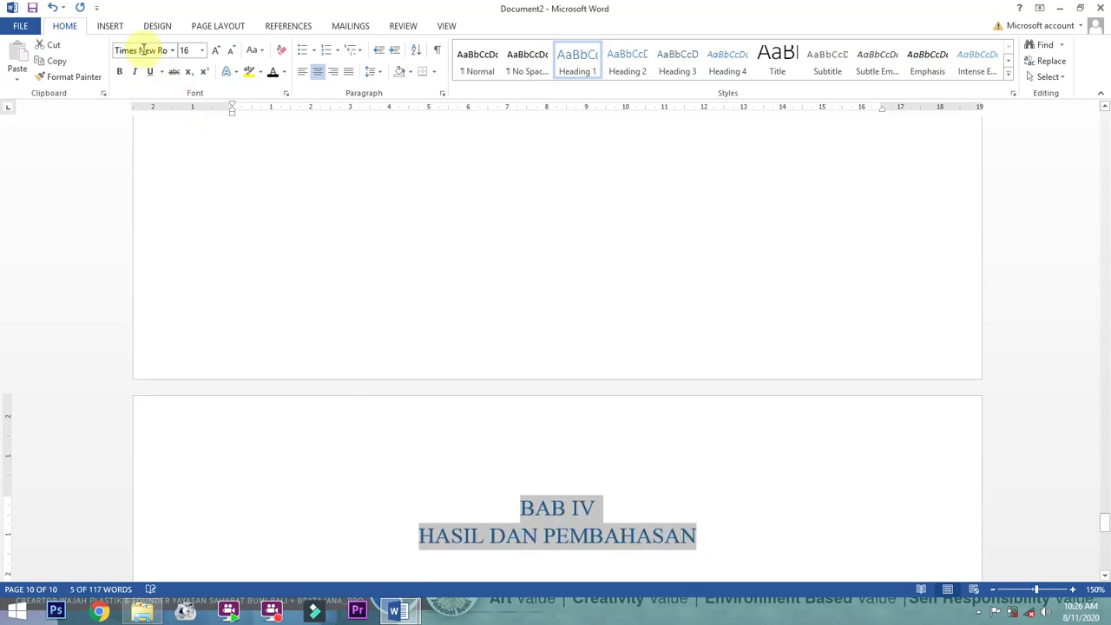
pyautogui.click(122, 72)
pyautogui.click(274, 75)
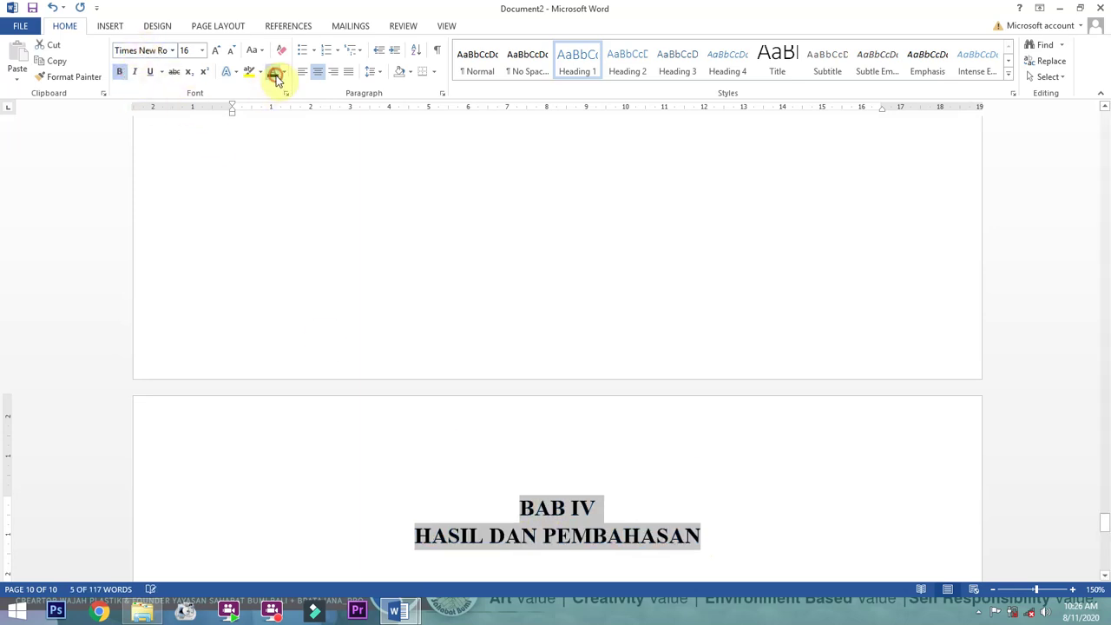
pyautogui.write('12')
pyautogui.press('Return')
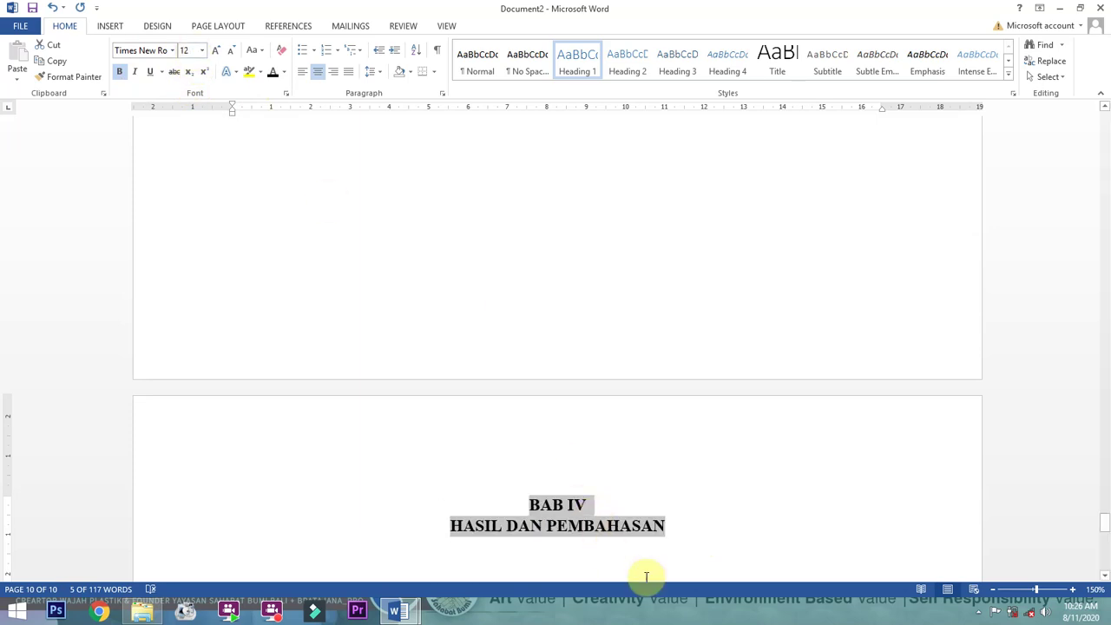
pyautogui.click(694, 523)
# Check the thesis contents for chapter IV and add the Heading 2 line "4.1 Learning Vector Quantization (LVQ)" below the BAB IV title
pyautogui.scroll(-3, 560, 570)
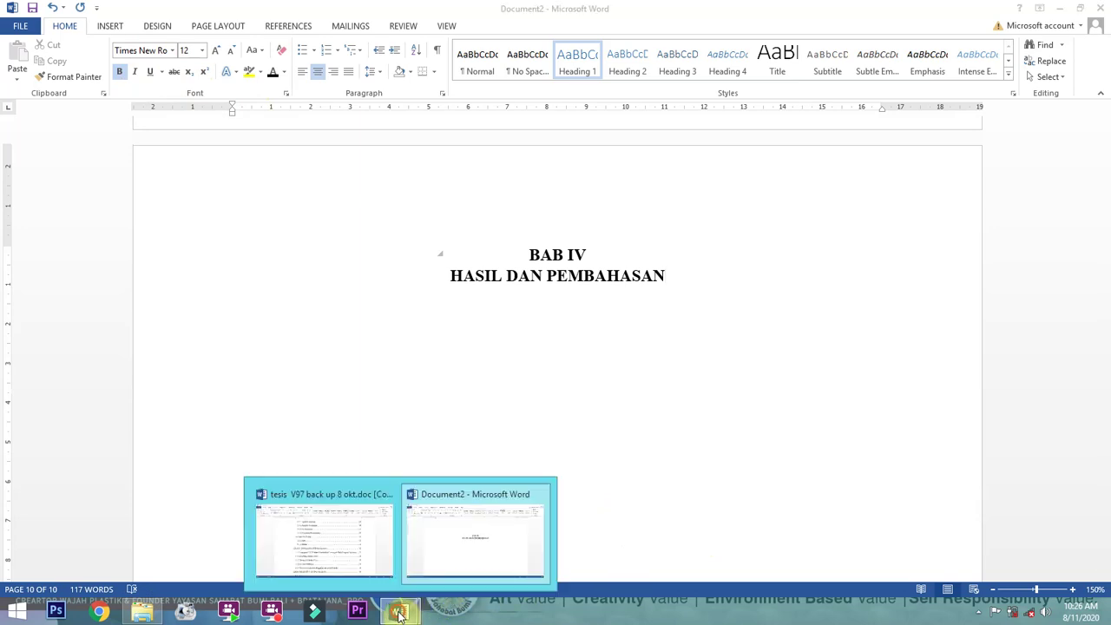
pyautogui.moveTo(396, 608)
pyautogui.click(310, 550)
pyautogui.scroll(-1, 372, 427)
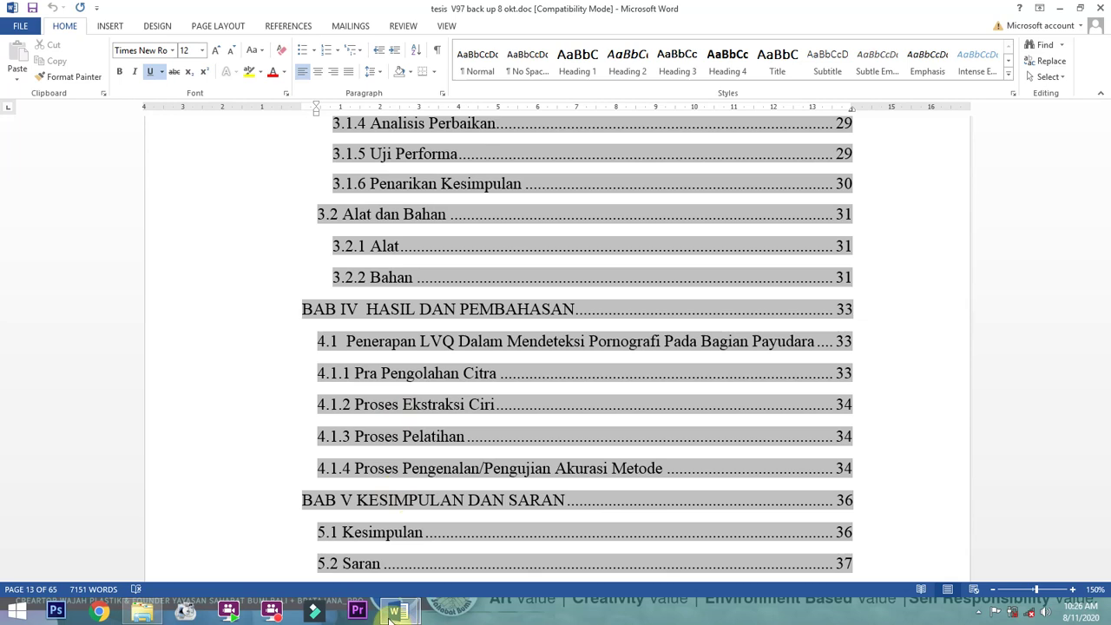
pyautogui.moveTo(392, 613)
pyautogui.click(426, 550)
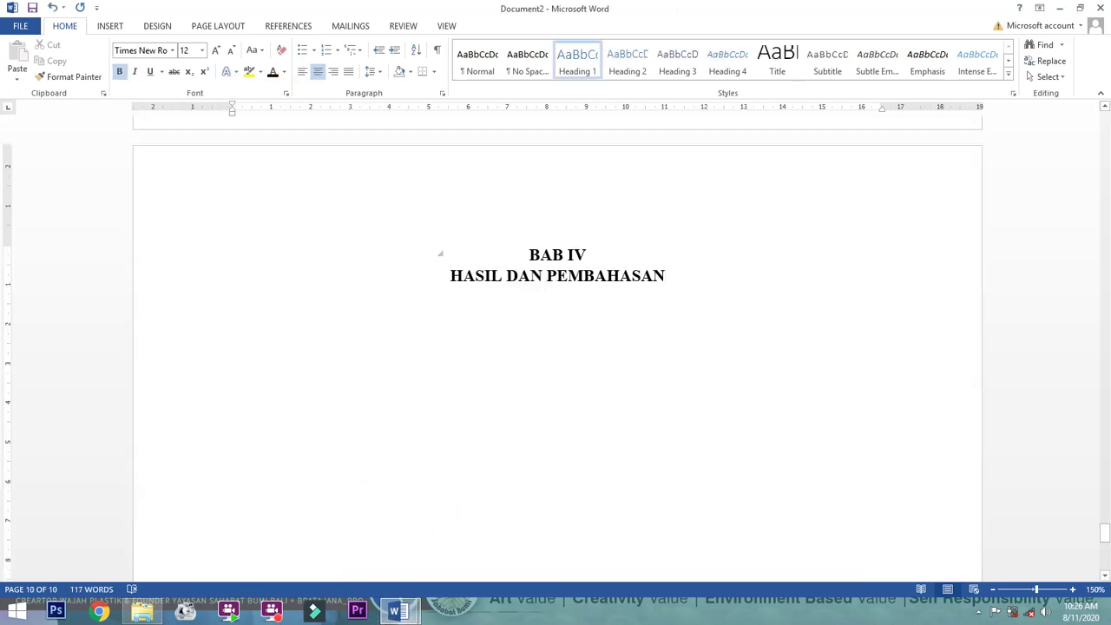
pyautogui.click(619, 74)
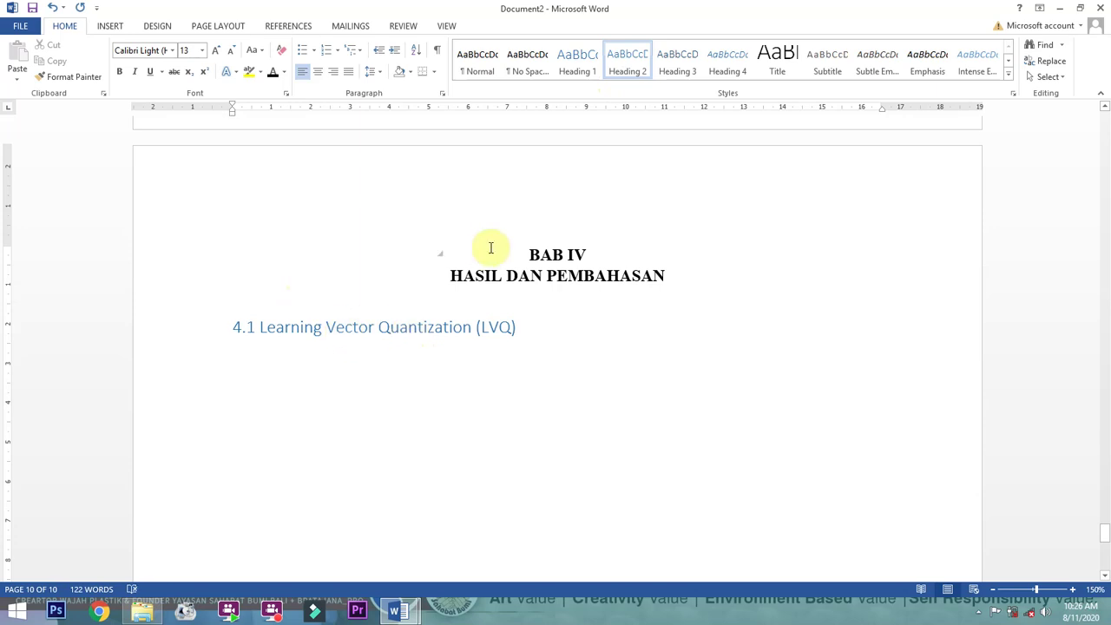
# Leave two blank lines between the BAB IV title and the 4.1 heading
pyautogui.press('Delete')
pyautogui.click(717, 287)
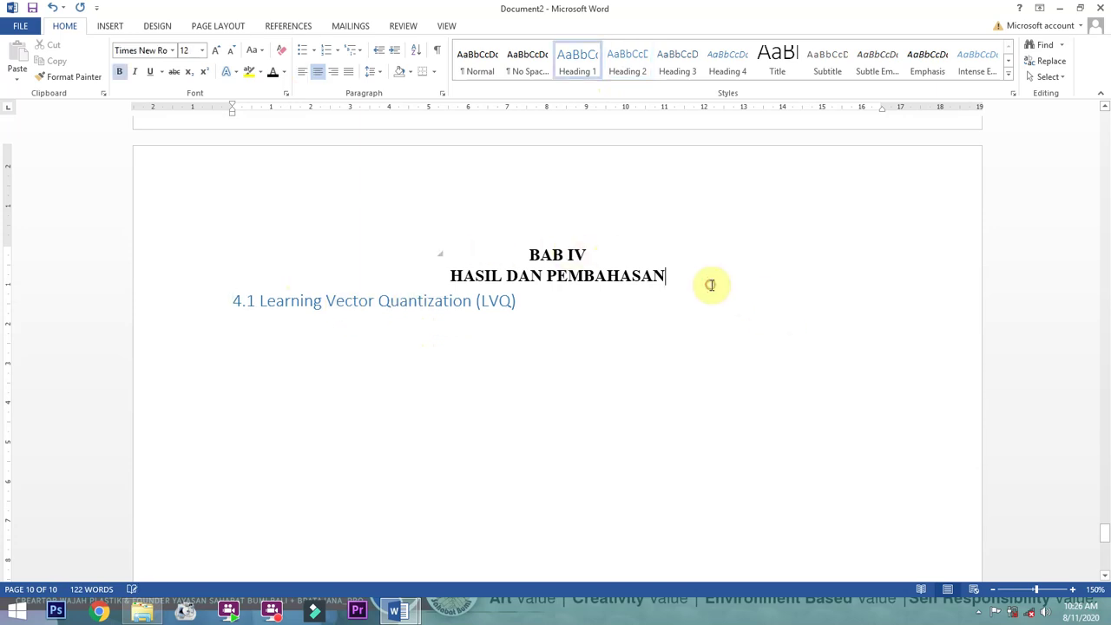
pyautogui.press('Return')
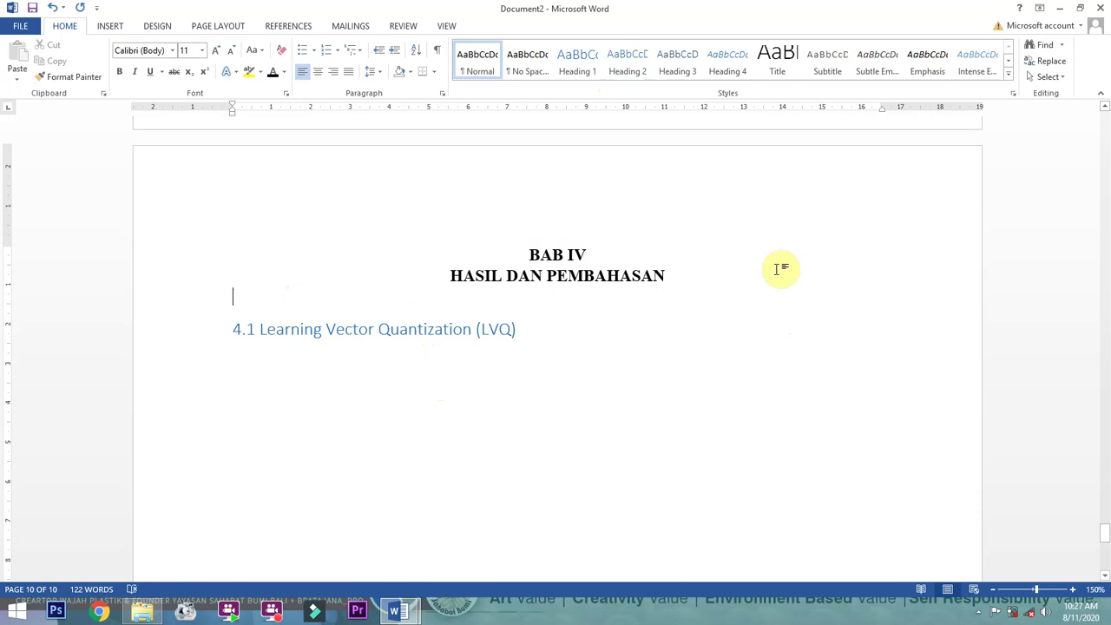
pyautogui.press('Return')
# Copy the 4.1 title "Penerapan LVQ Dalam Mendeteksi Pornografi Pada Bagian Payudara" from the thesis contents
pyautogui.click(408, 397)
pyautogui.moveTo(396, 612)
pyautogui.click(313, 569)
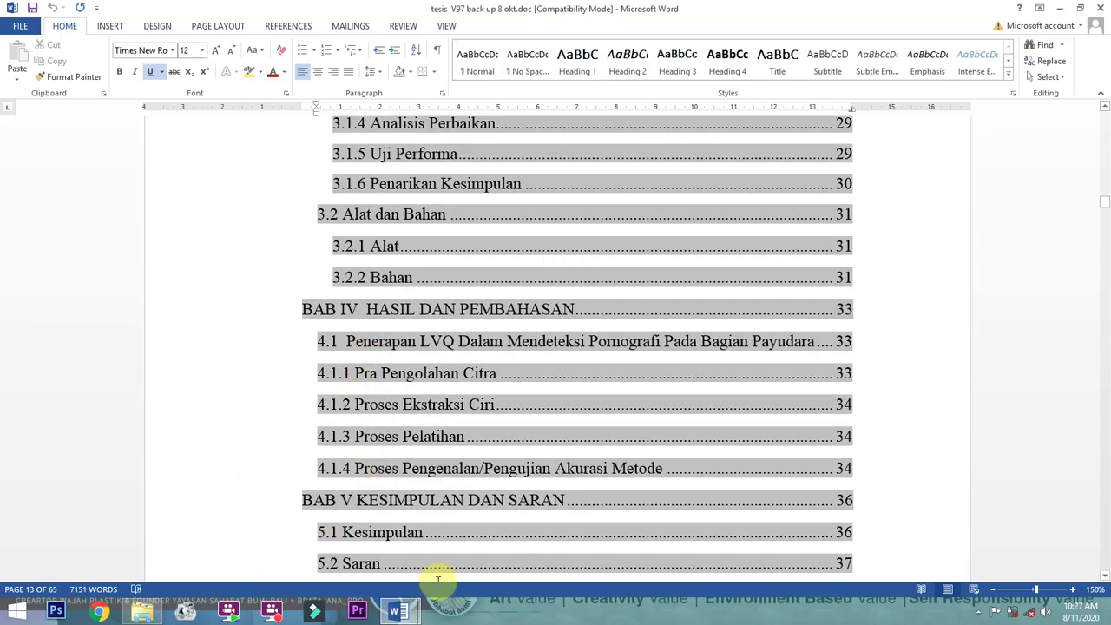
pyautogui.click(346, 341)
pyautogui.moveTo(347, 341); pyautogui.dragTo(813, 344)
pyautogui.hotkey('ctrl', 'c')
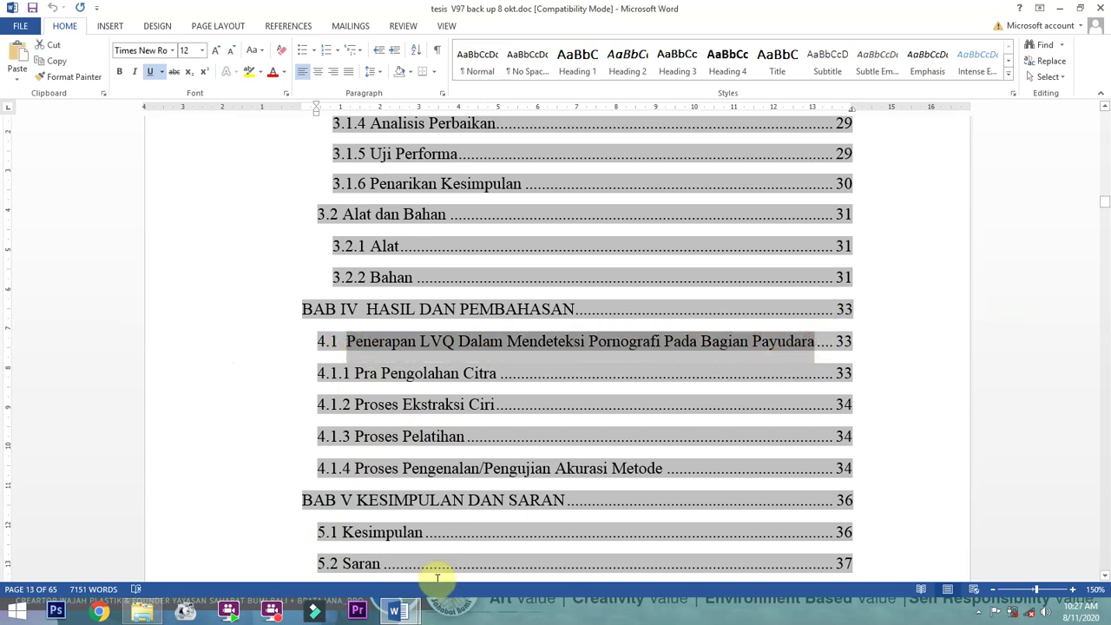
# Replace the 4.1 heading's text in Document2 with "Penerapan LVQ Dalam Mendeteksi Pornografi Pada Bagian Payudara", keeping the number and heading style
pyautogui.moveTo(390, 612)
pyautogui.click(469, 530)
pyautogui.press('Return')
pyautogui.hotkey('ctrl', 'v')
pyautogui.moveTo(231, 410); pyautogui.dragTo(680, 401)
pyautogui.hotkey('ctrl', 'c')
pyautogui.press('BackSpace')
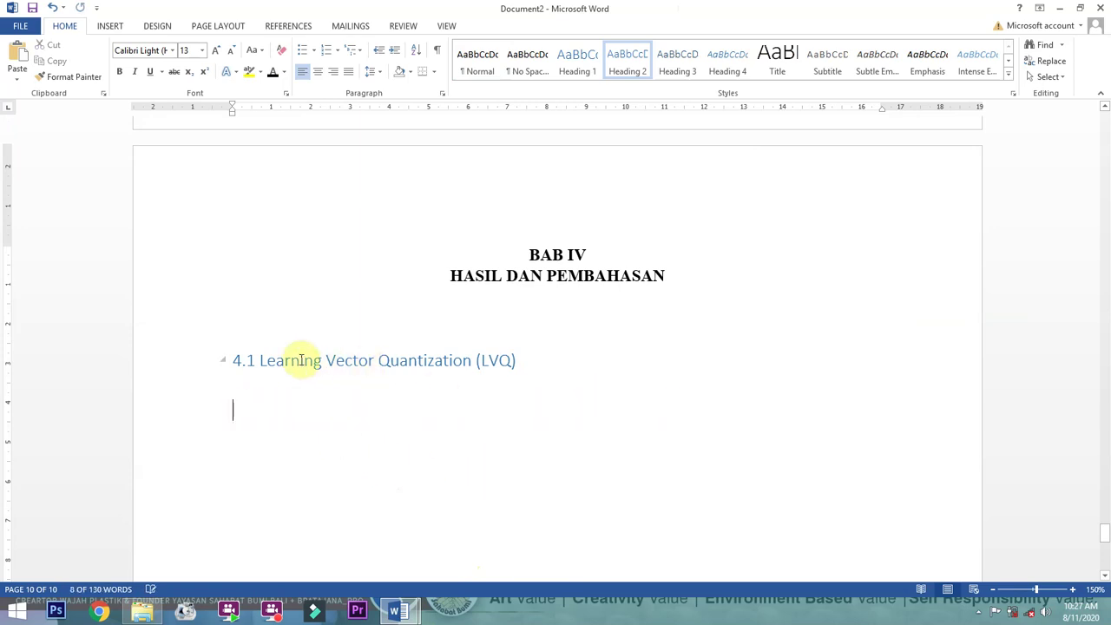
pyautogui.moveTo(259, 359); pyautogui.dragTo(497, 359)
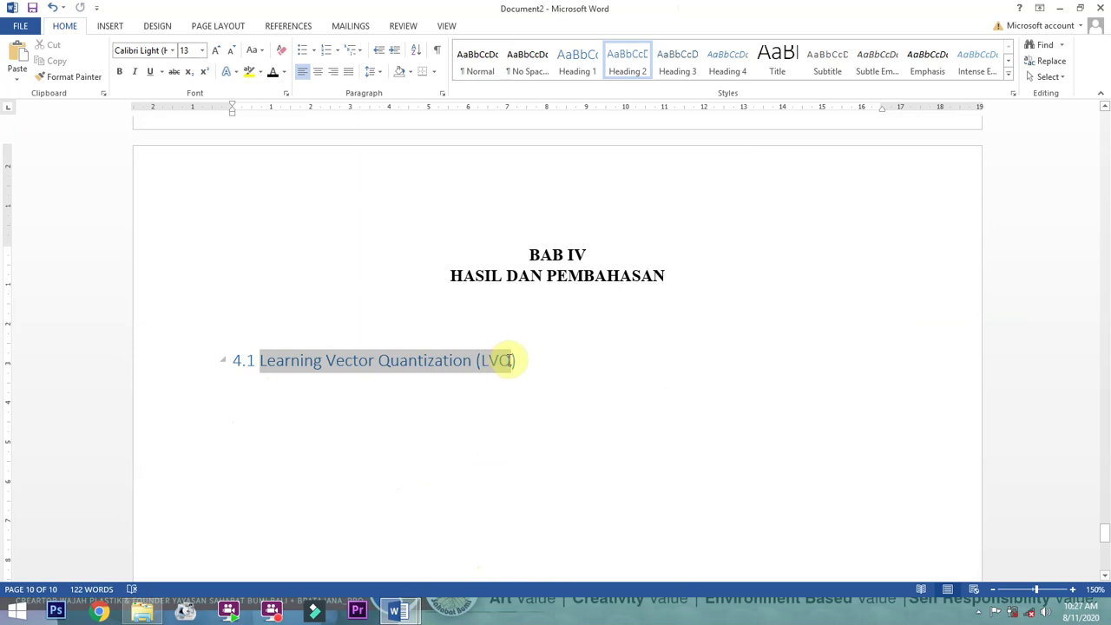
pyautogui.hotkey('ctrl', 'v')
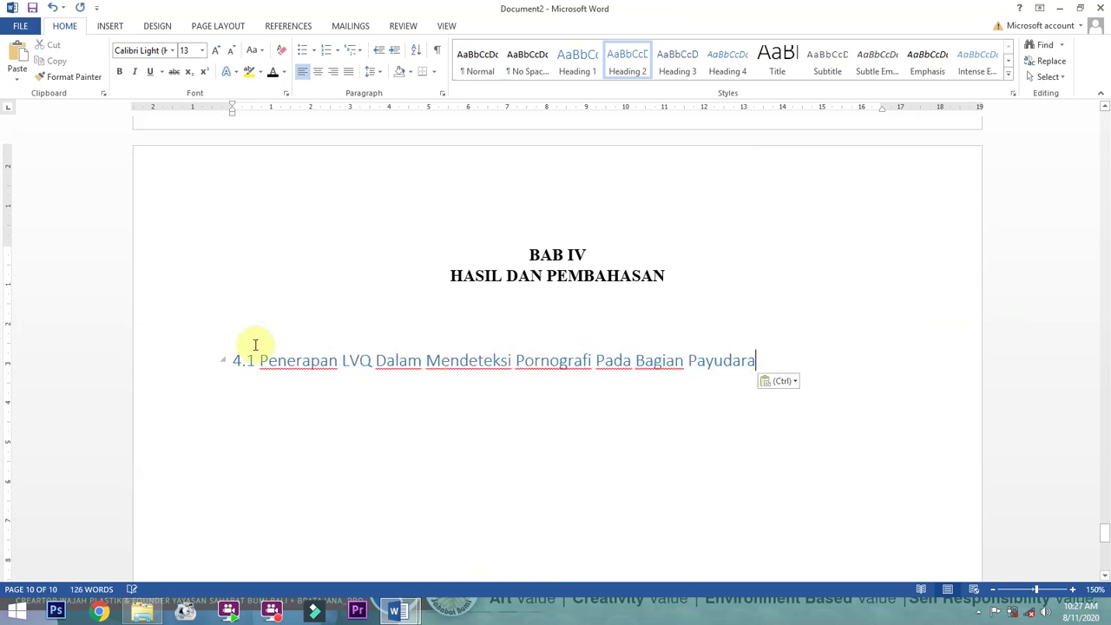
# Check the thesis contents for the entry after 4.1 and format the 4.1 heading as bold, black, 12 pt Times New Roman
pyautogui.click(398, 612)
pyautogui.click(346, 560)
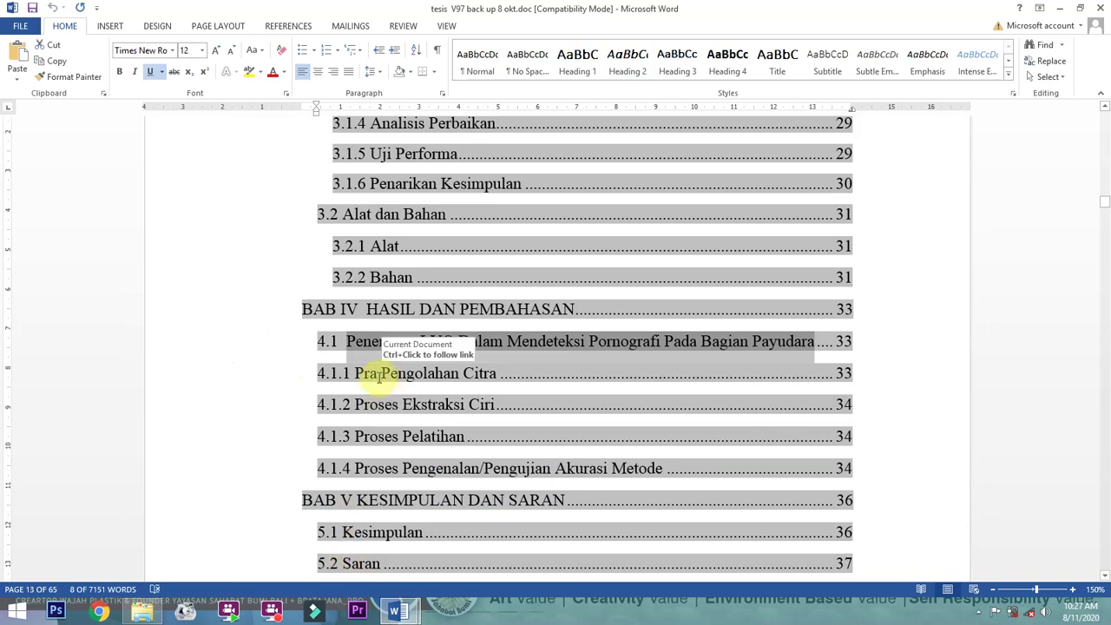
pyautogui.click(417, 619)
pyautogui.click(438, 564)
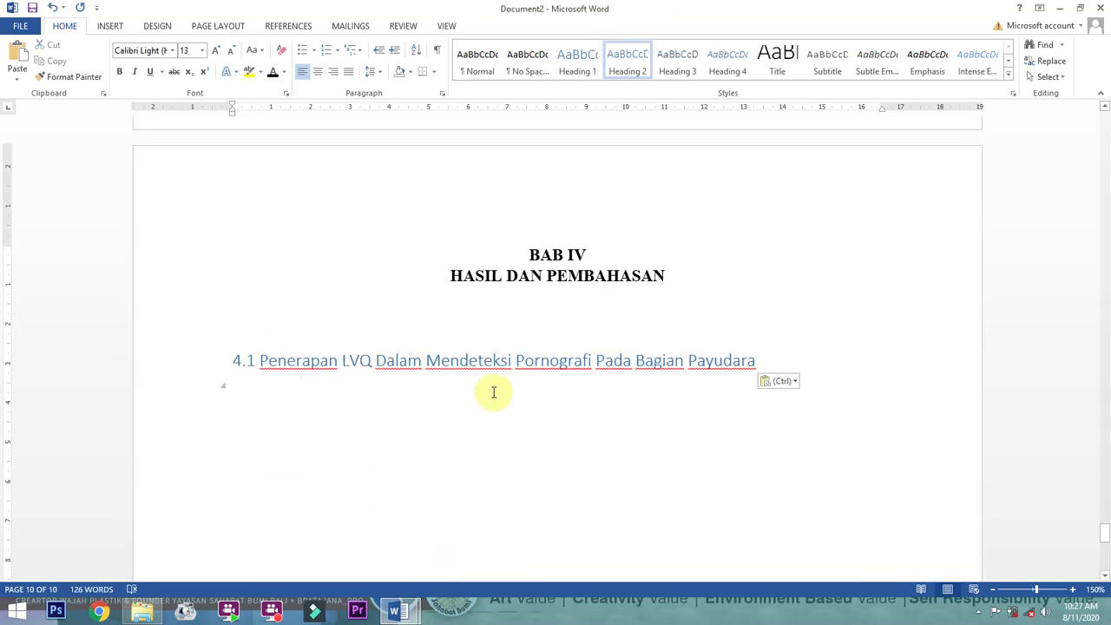
pyautogui.moveTo(780, 361); pyautogui.dragTo(181, 364)
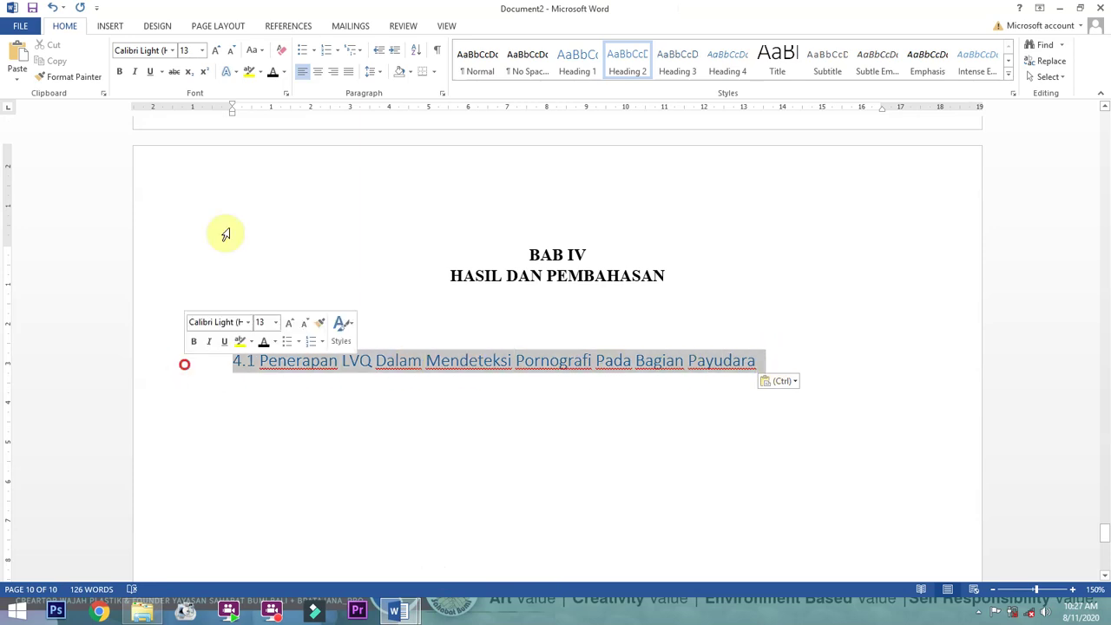
pyautogui.click(121, 72)
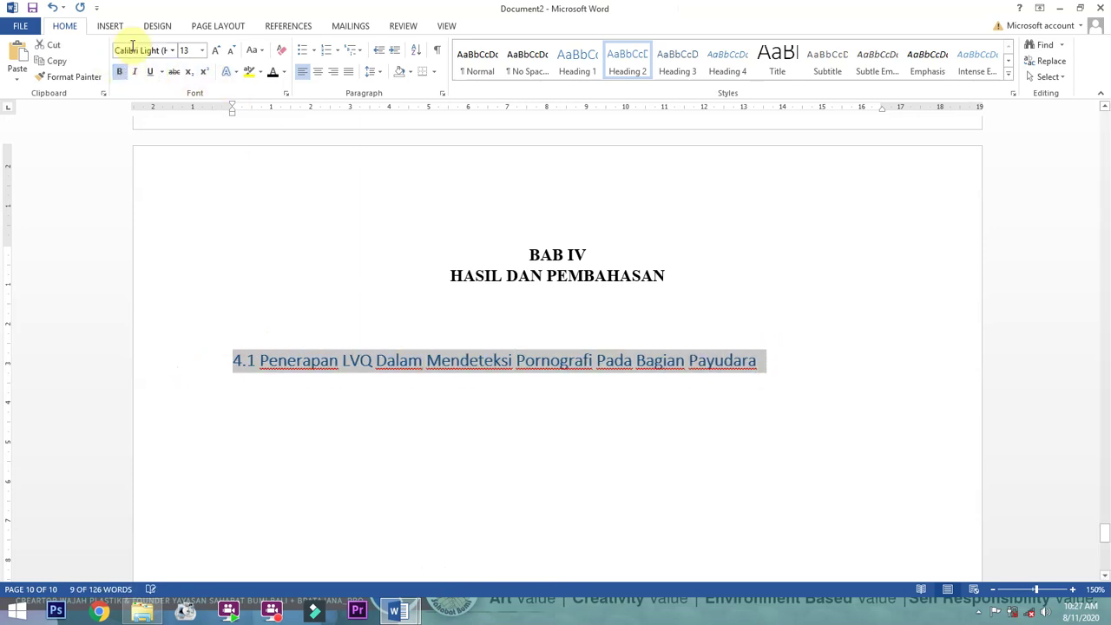
pyautogui.click(156, 52)
pyautogui.write('Times New Roman')
pyautogui.press('Return')
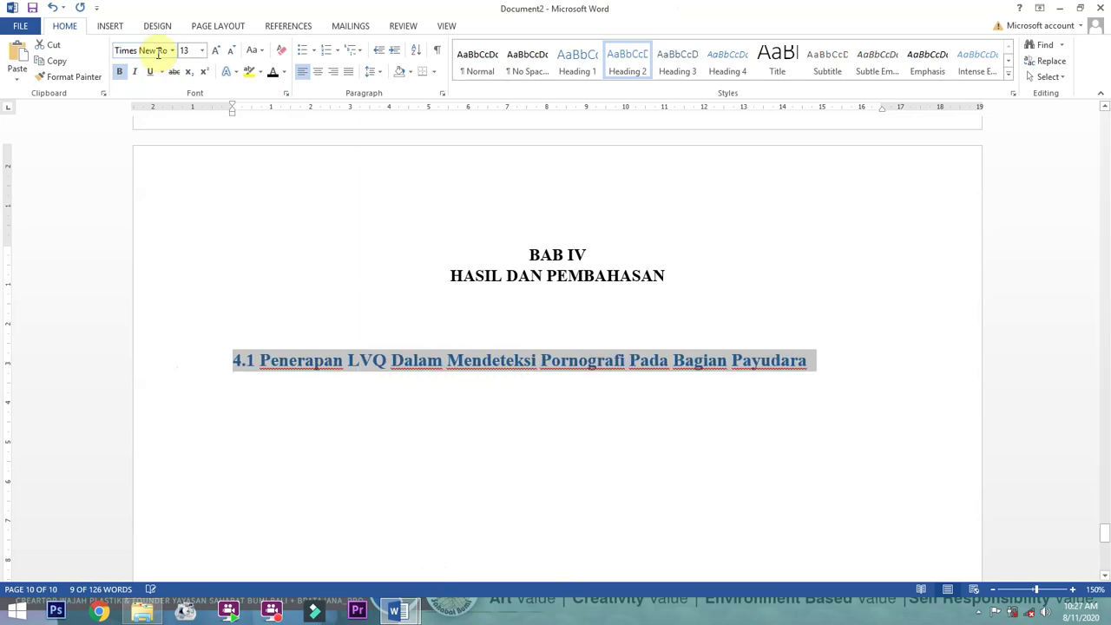
pyautogui.click(191, 51)
pyautogui.write('12')
pyautogui.press('Return')
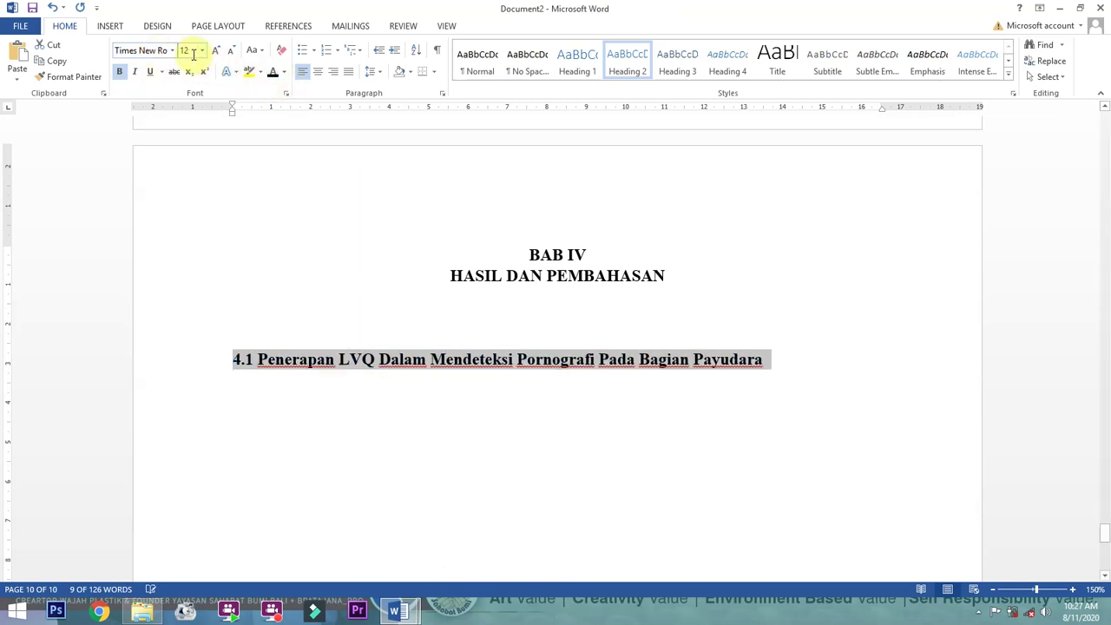
# Add the Heading 3 line "4.1.1 Pra Pengolahan Citra" below the 4.1 heading, following the thesis contents
pyautogui.click(300, 404)
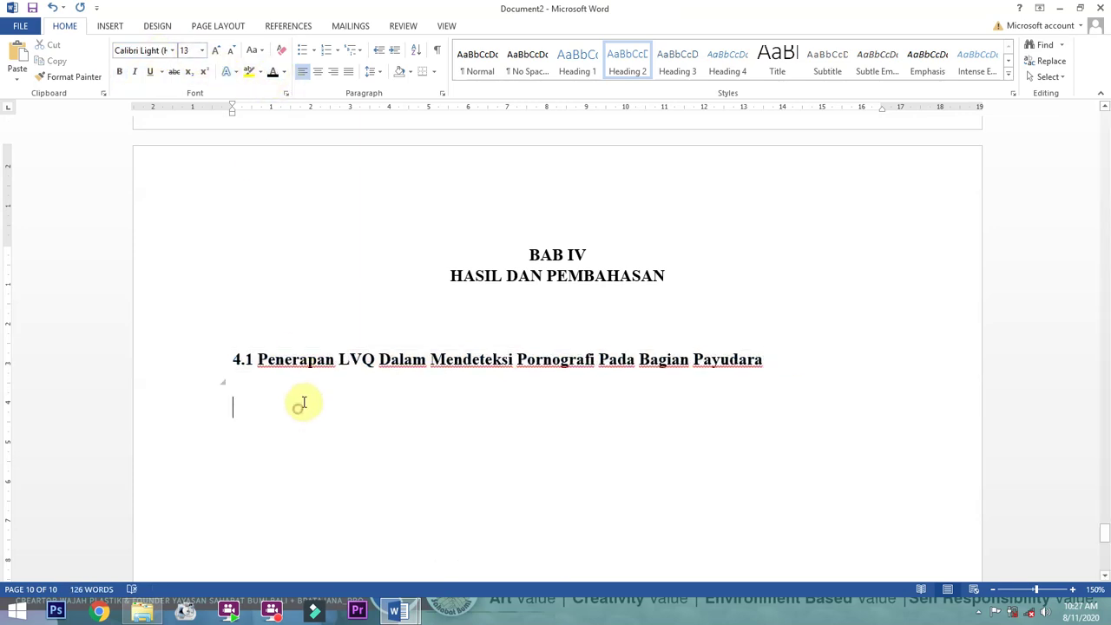
pyautogui.click(676, 59)
pyautogui.write('4.1.1')
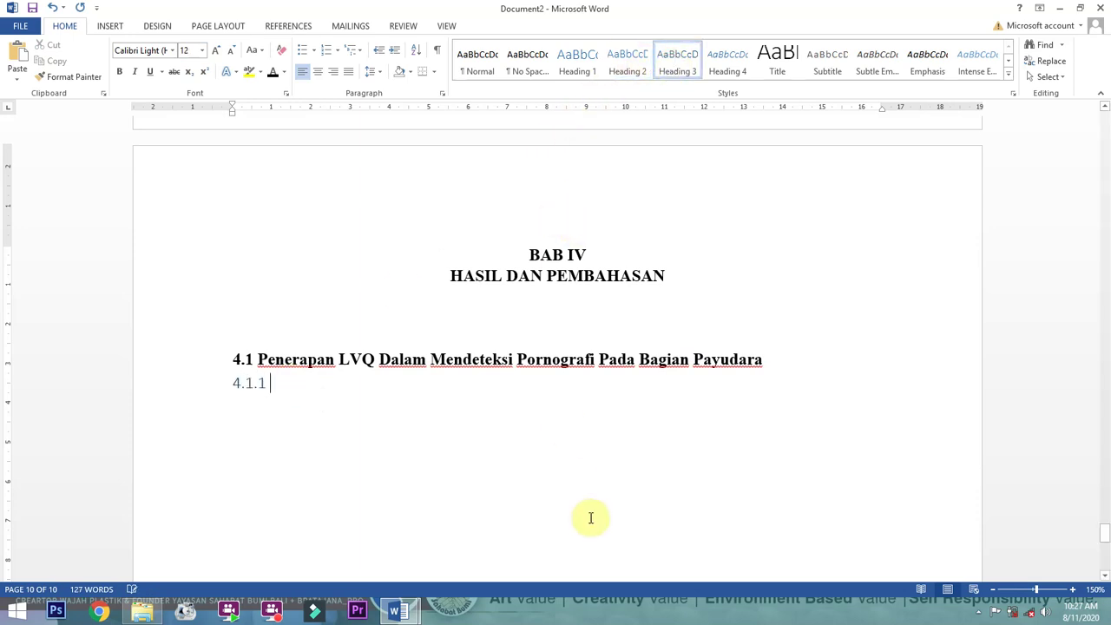
pyautogui.moveTo(398, 612)
pyautogui.click(347, 553)
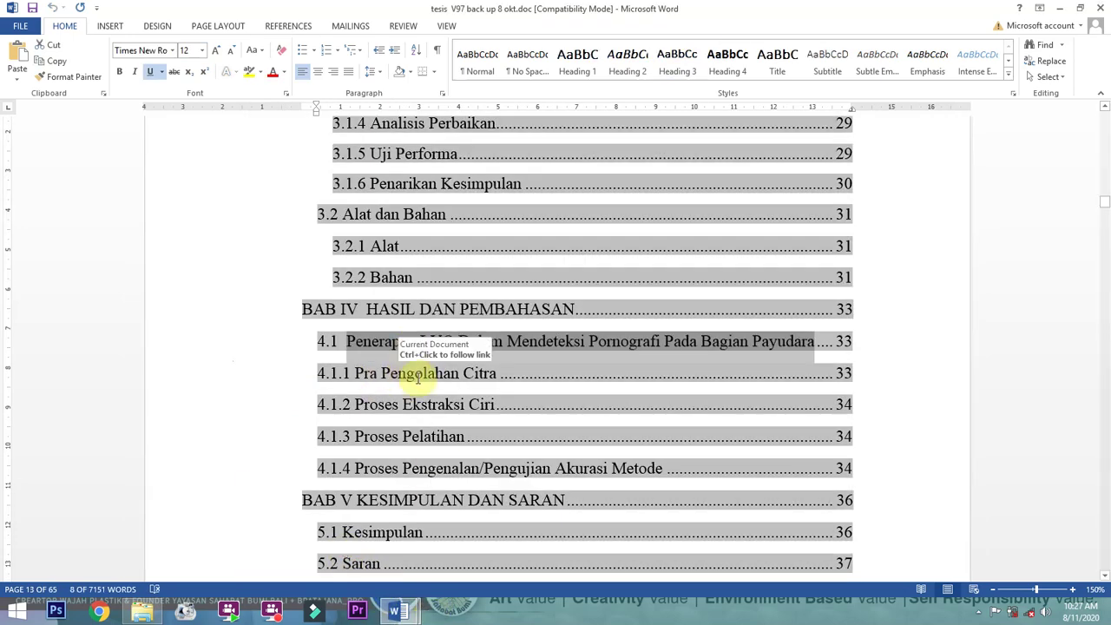
pyautogui.moveTo(415, 603)
pyautogui.click(476, 534)
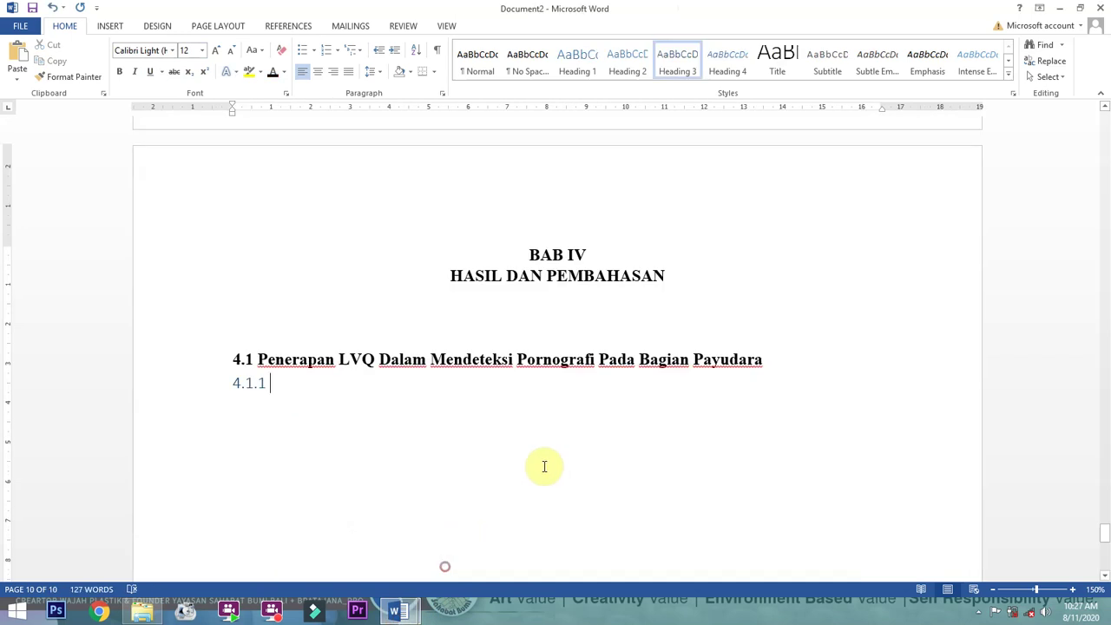
pyautogui.write('Pra Pen')
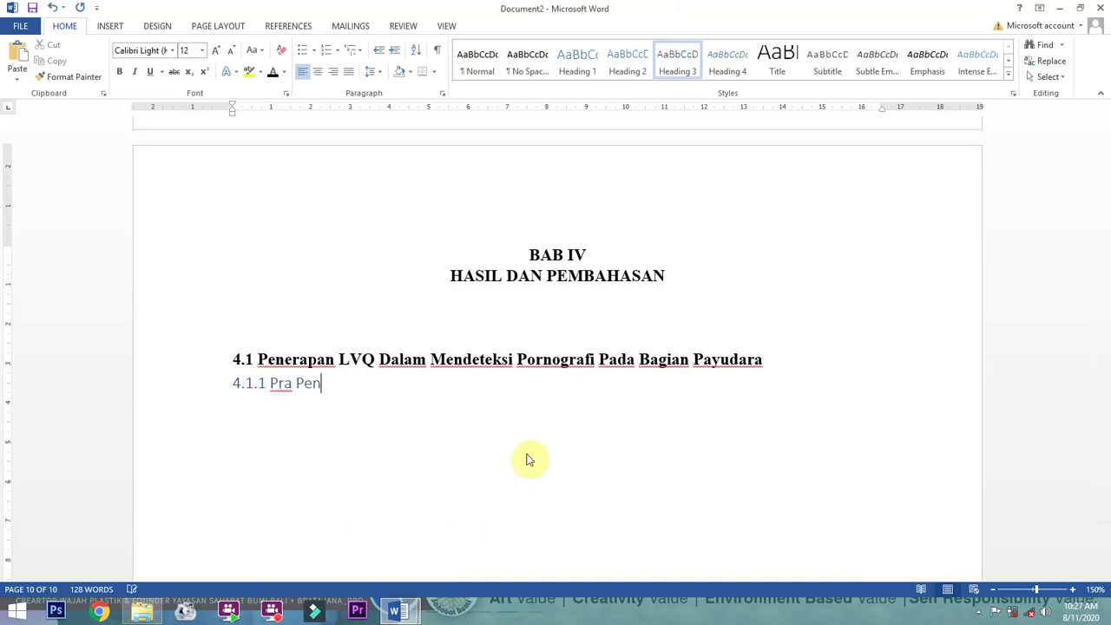
pyautogui.write('golahan Citra')
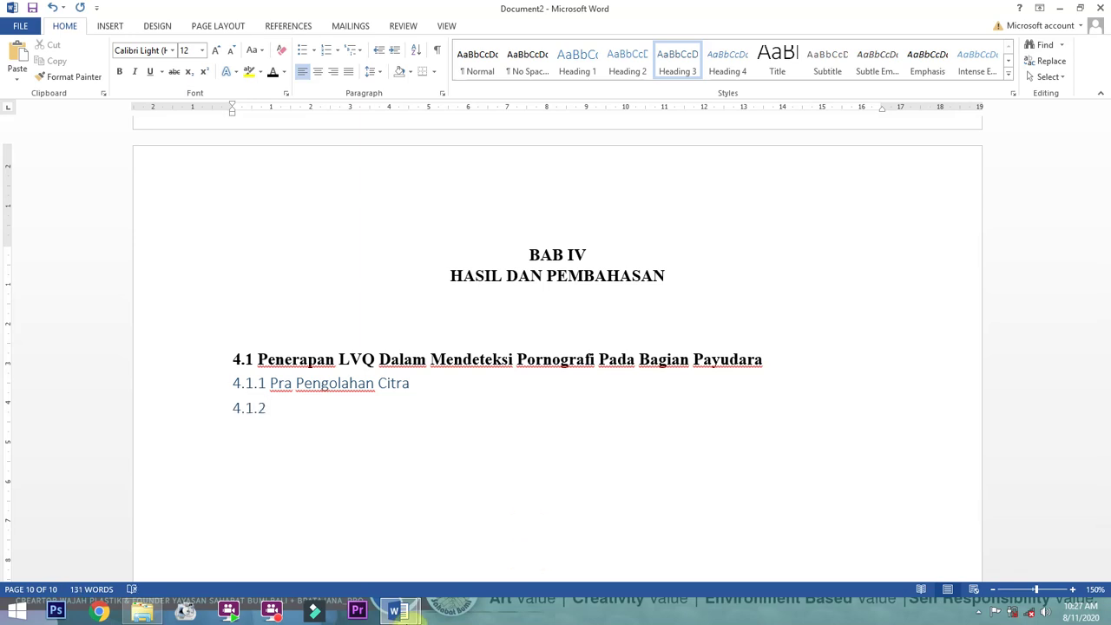
# Add the Heading 3 line "4.1.2 Proses Ekstraksi Ciri" below 4.1.1, following the thesis contents
pyautogui.moveTo(397, 611)
pyautogui.click(358, 528)
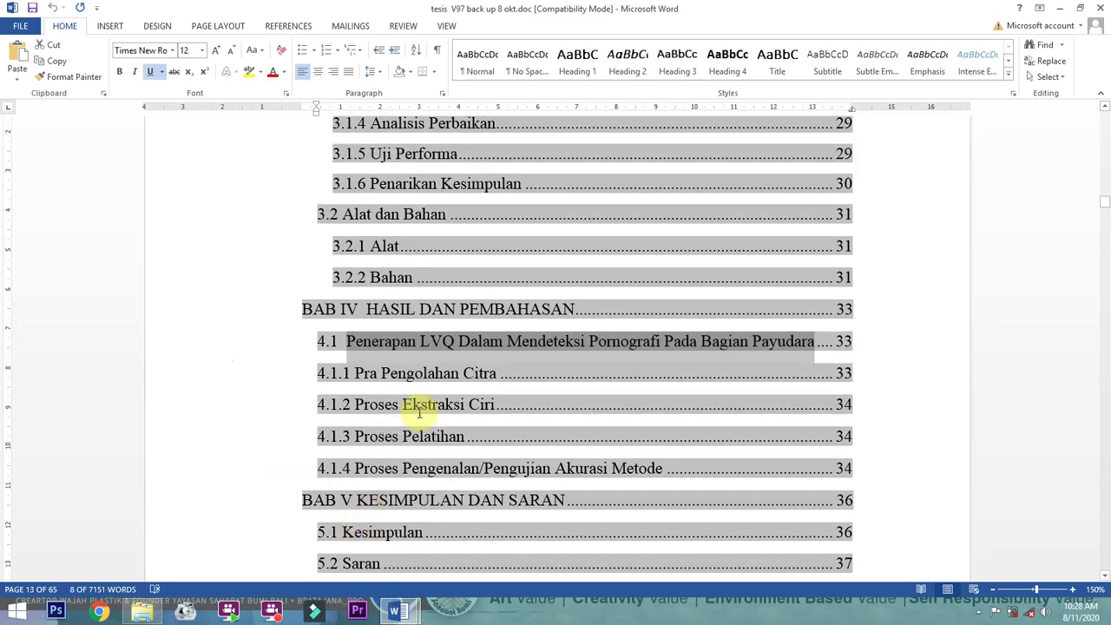
pyautogui.moveTo(410, 613)
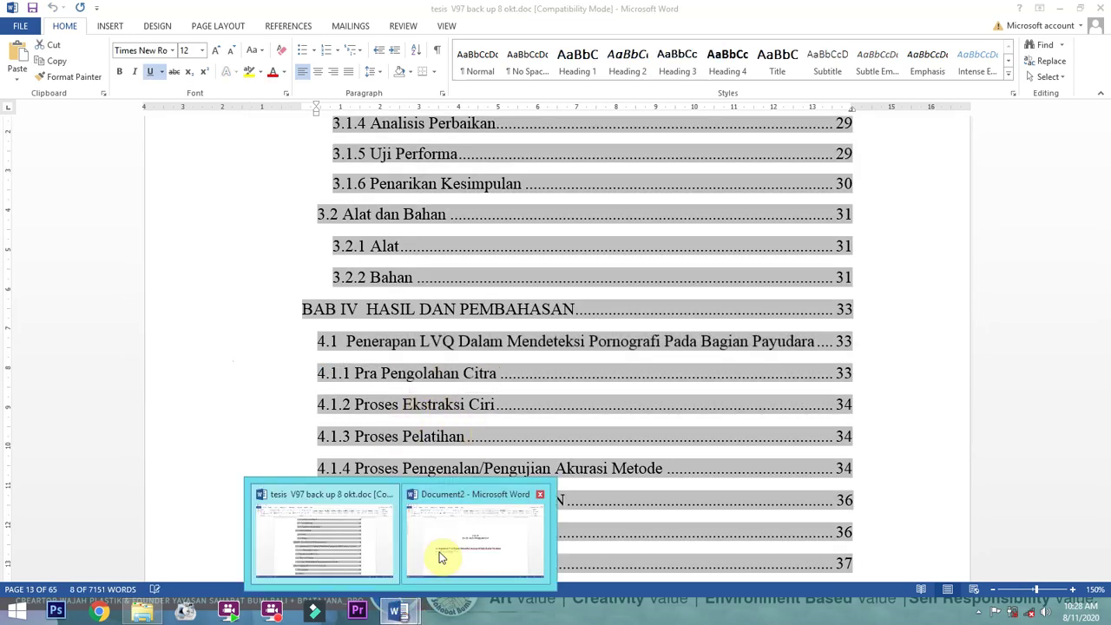
pyautogui.click(448, 532)
pyautogui.write('Proses Ekstraksi Ciri')
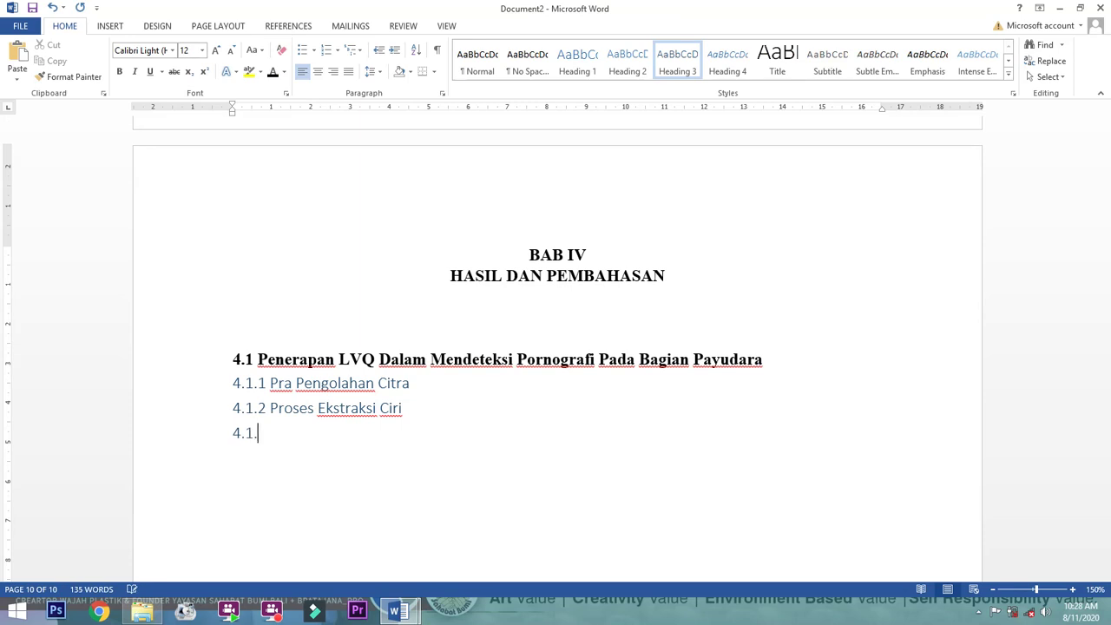
# Add the Heading 3 line "4.1.3 Proses Pelatihan" below 4.1.2, following the thesis contents
pyautogui.moveTo(368, 587)
pyautogui.click(363, 530)
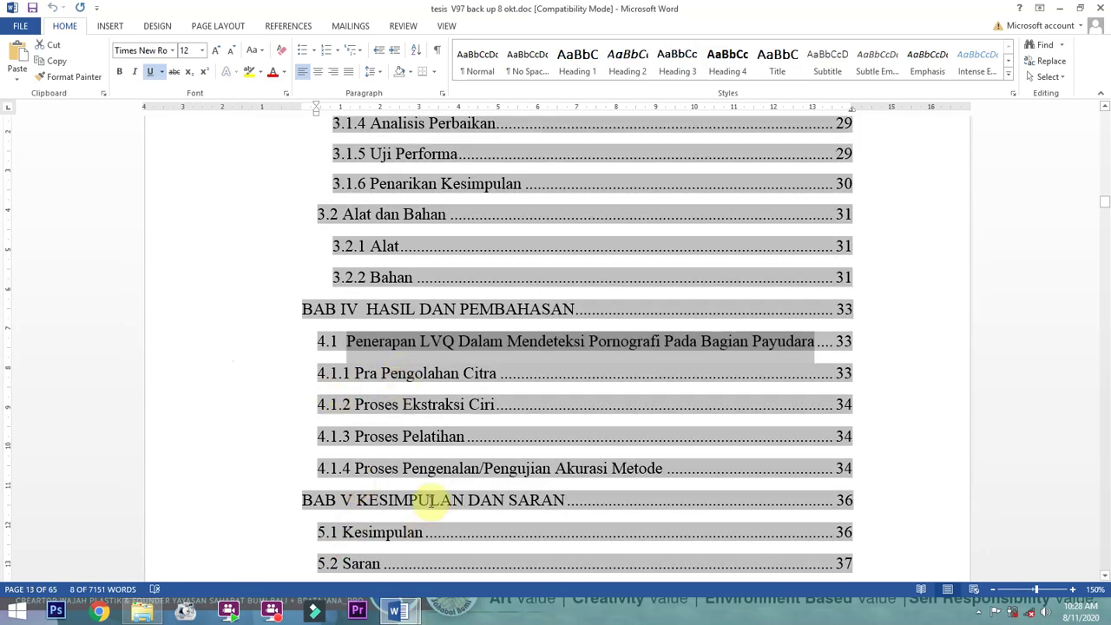
pyautogui.moveTo(399, 608)
pyautogui.click(568, 531)
pyautogui.write('Proses Pelatihan')
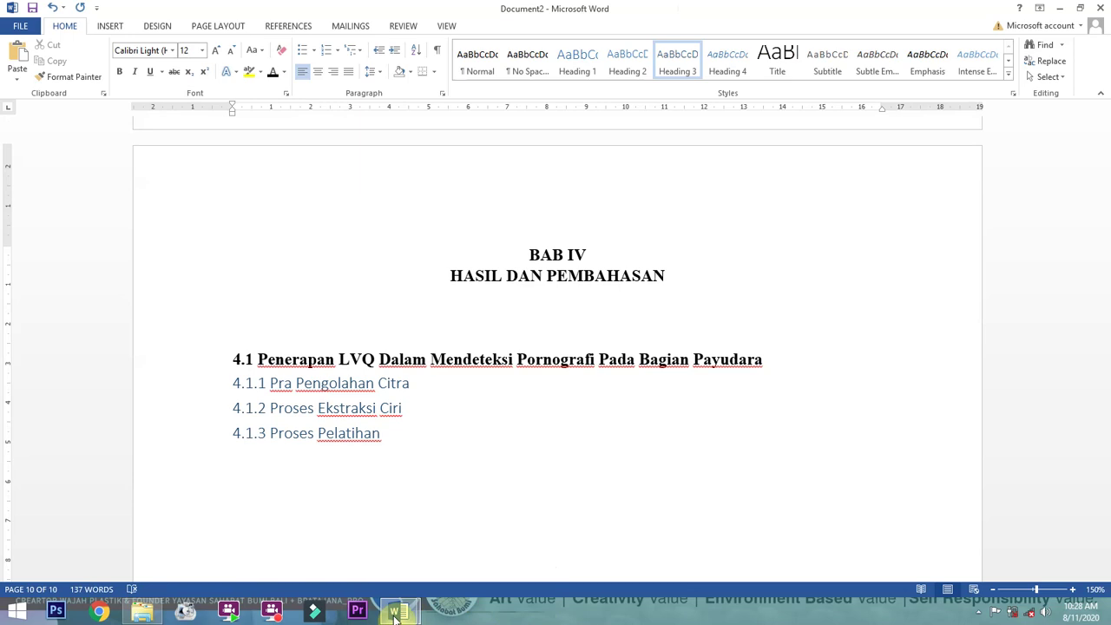
# Look up the 4.1.4 entry in the thesis contents and add the Heading 3 line "4.1.4 Proses Pengujian" below 4.1.3
pyautogui.moveTo(396, 612)
pyautogui.click(364, 555)
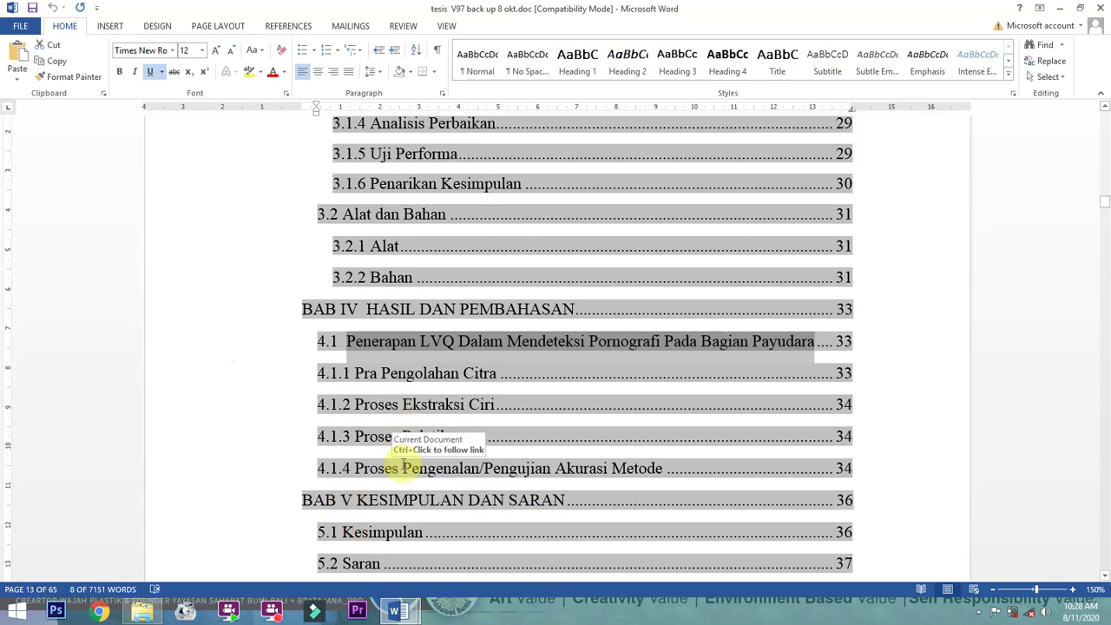
pyautogui.click(401, 613)
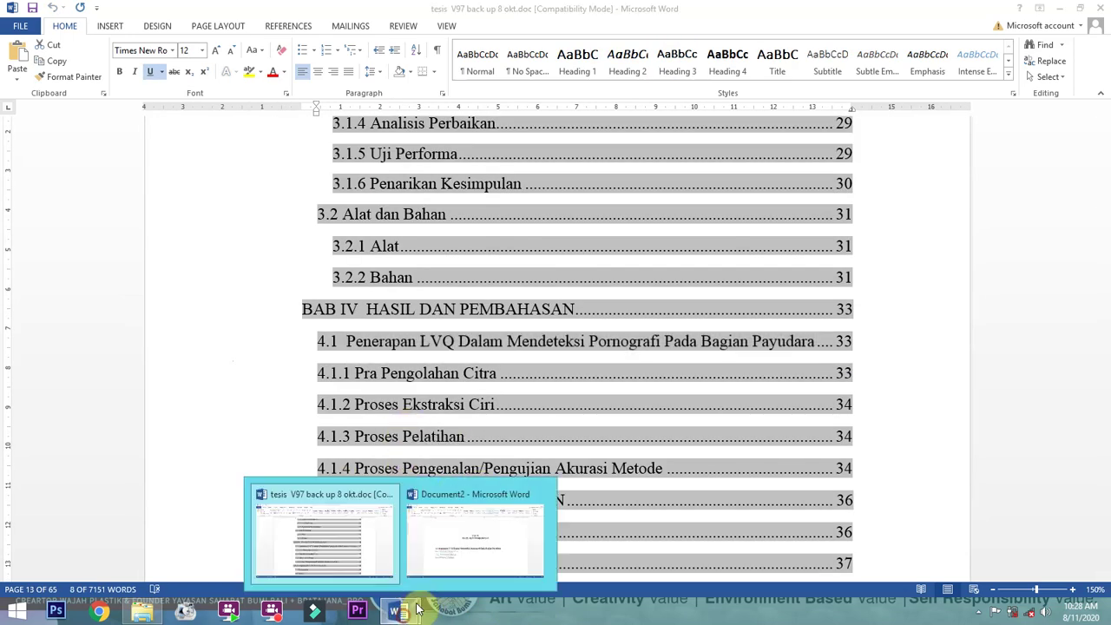
pyautogui.click(469, 550)
pyautogui.click(521, 528)
pyautogui.write('4.1.4 Proses Pengujian')
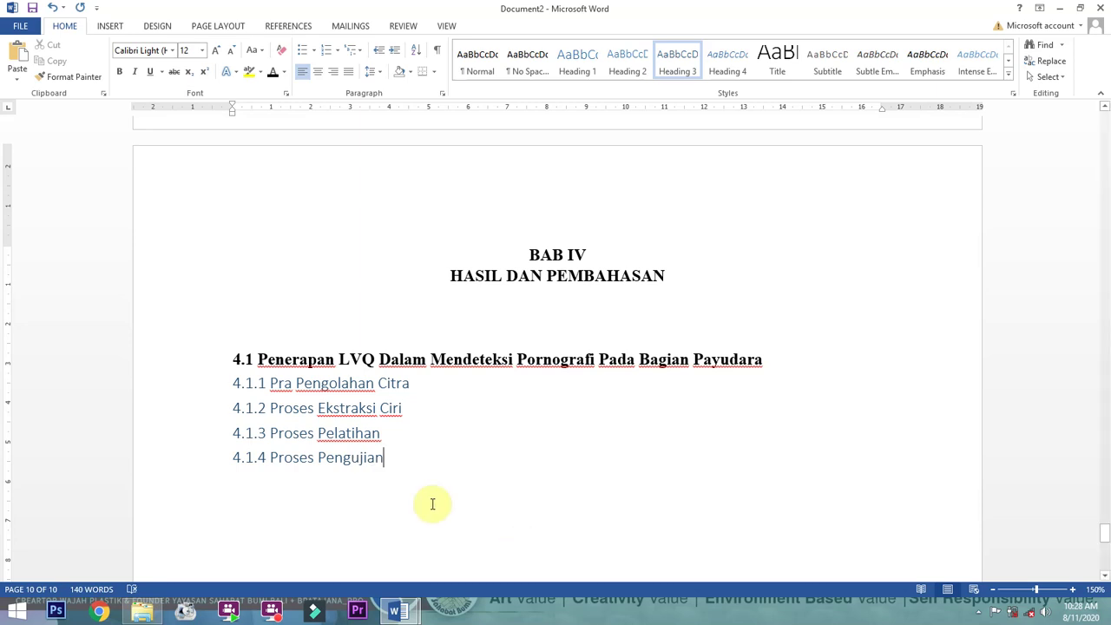
# Format the 4.1.1 to 4.1.4 subheadings in black Times New Roman and indent them about 0.75 cm
pyautogui.moveTo(431, 504); pyautogui.dragTo(212, 392)
pyautogui.click(150, 50)
pyautogui.write('Times New Roman')
pyautogui.press('Return')
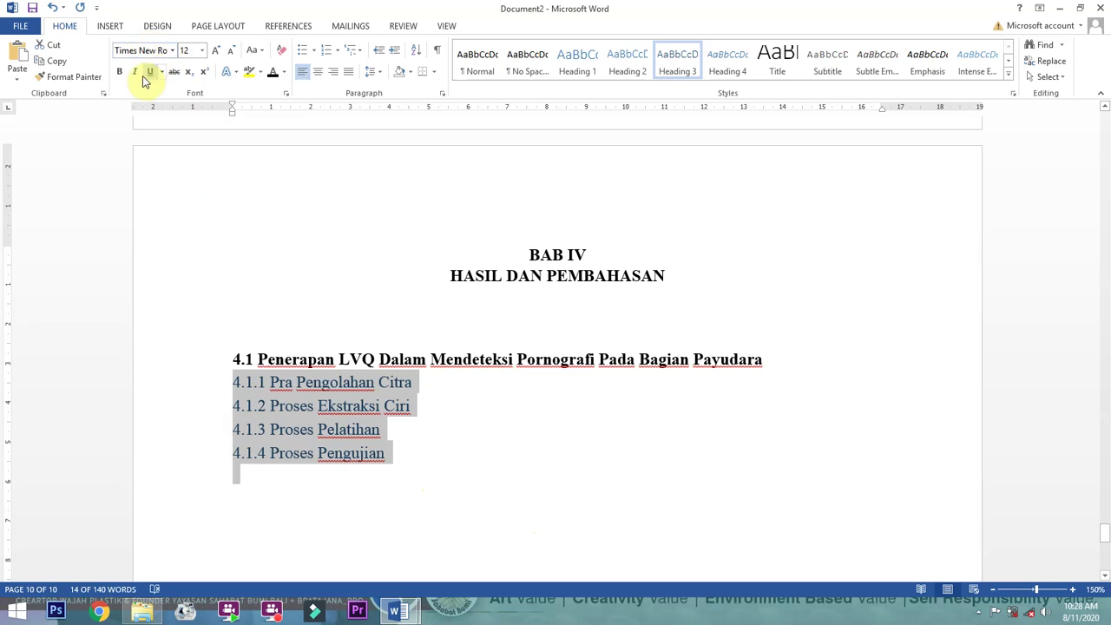
pyautogui.click(273, 72)
pyautogui.moveTo(235, 114); pyautogui.dragTo(259, 114)
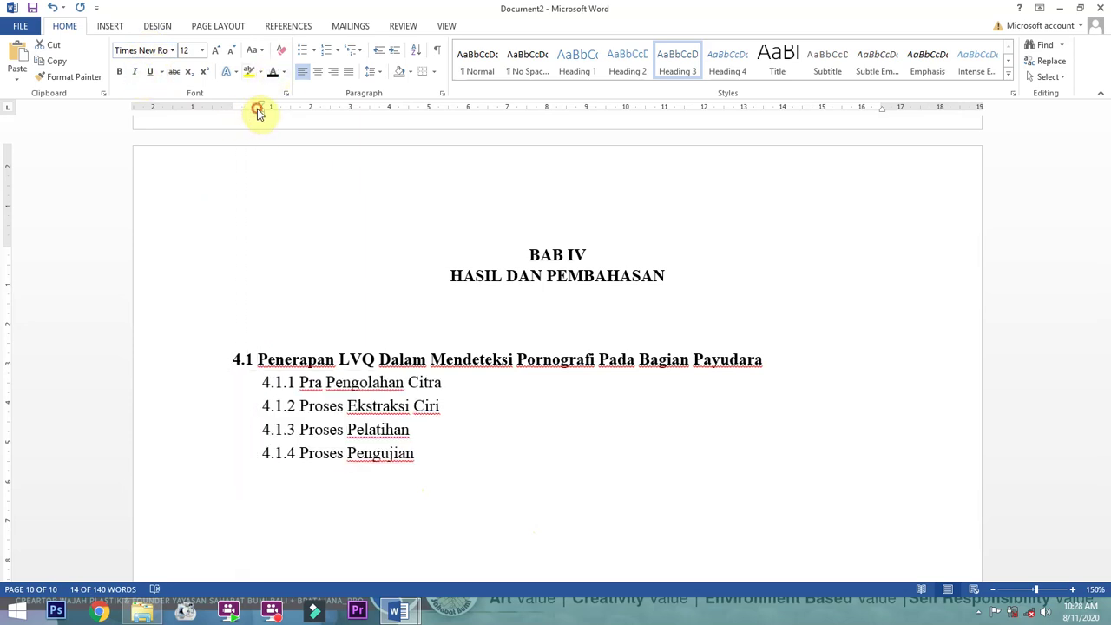
# Check the entries after 4.1.4 in the thesis contents and start a new page below "4.1.4 Proses Pengujian" in Document2
pyautogui.moveTo(415, 614)
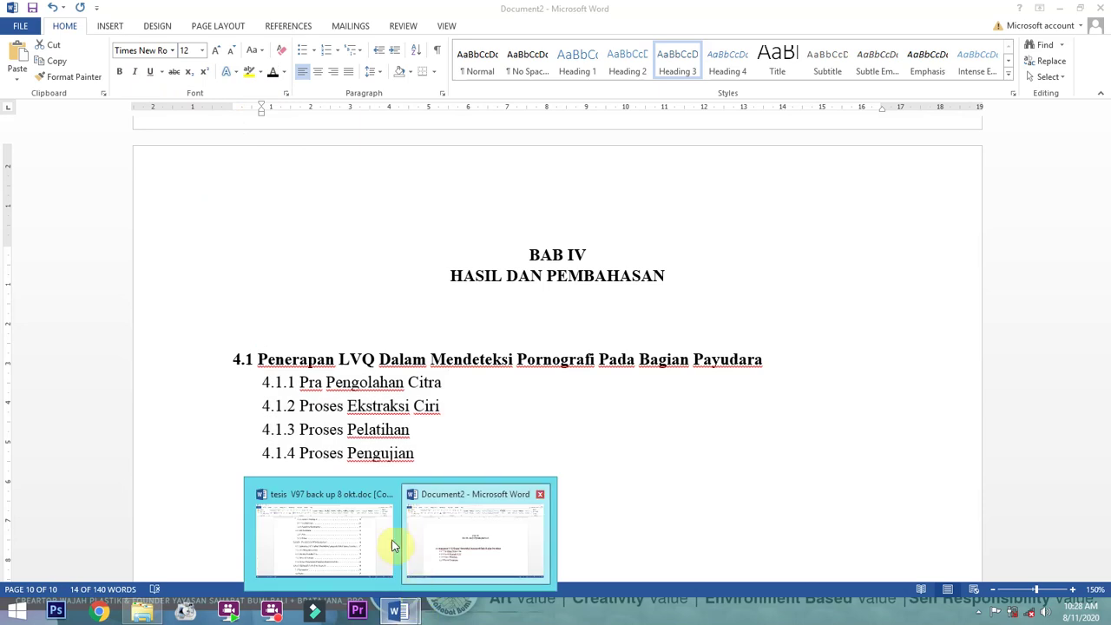
pyautogui.click(303, 526)
pyautogui.scroll(-3, 467, 453)
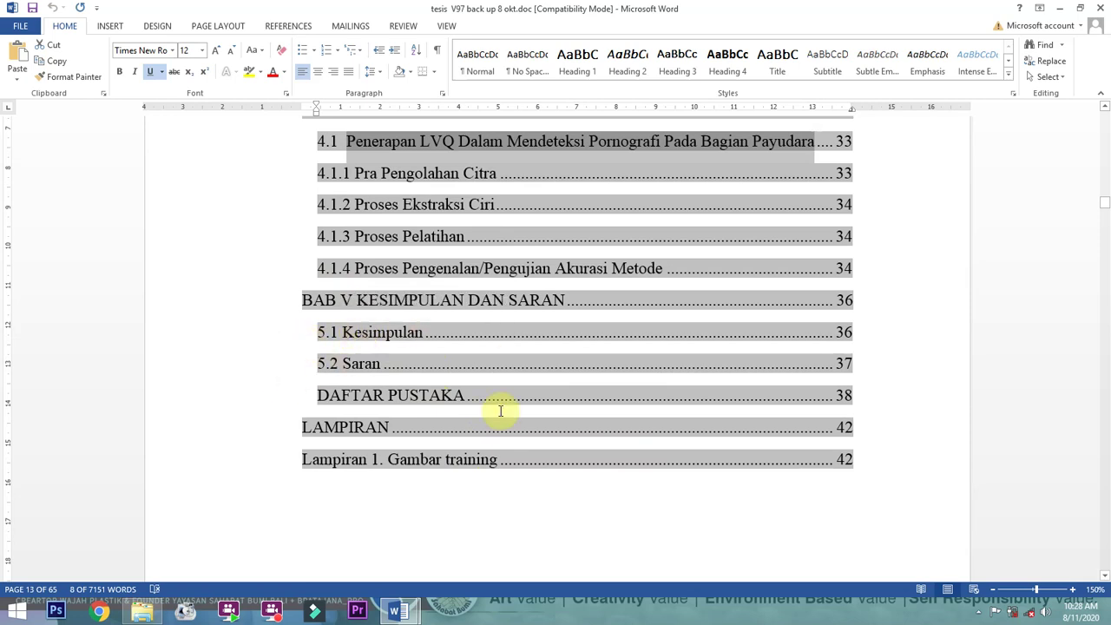
pyautogui.moveTo(397, 612)
pyautogui.click(417, 555)
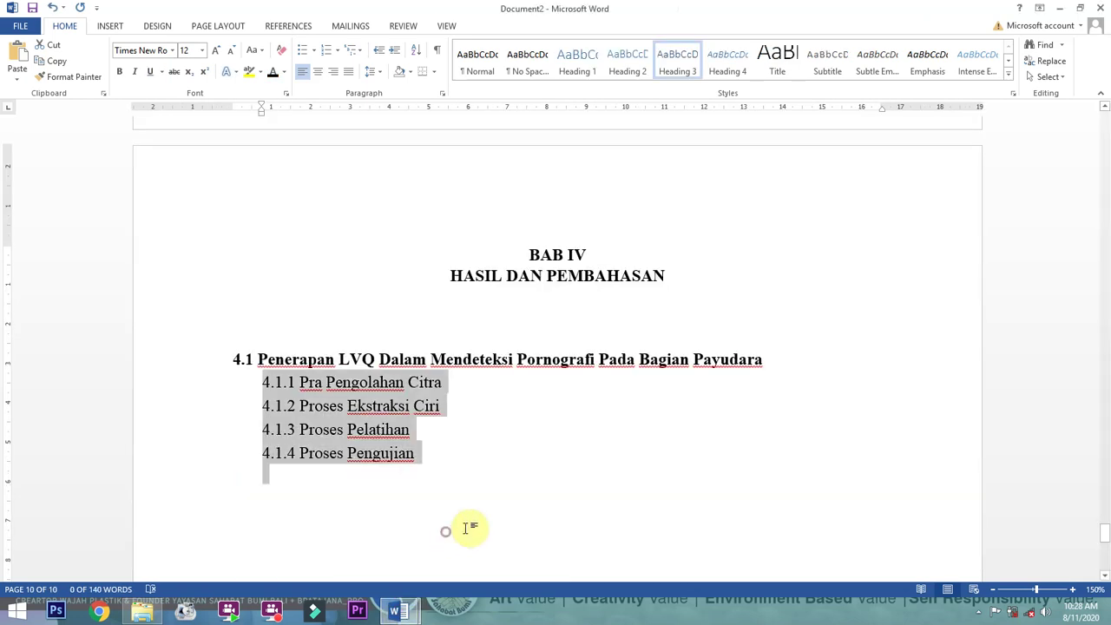
pyautogui.click(447, 453)
pyautogui.click(344, 486)
pyautogui.click(429, 466)
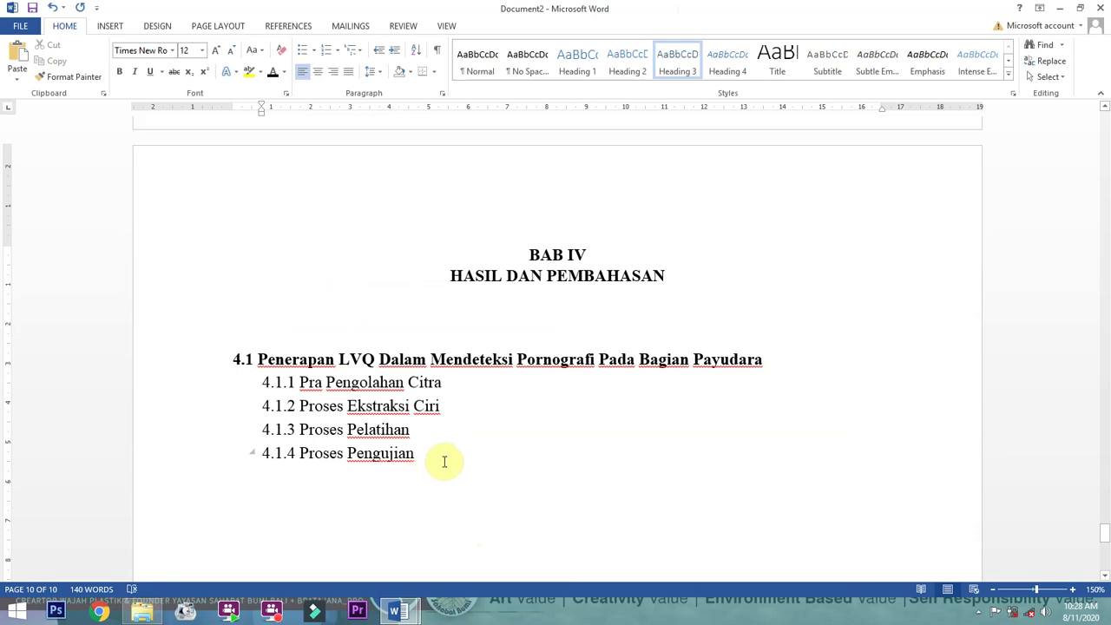
pyautogui.hotkey('ctrl', 'Return')
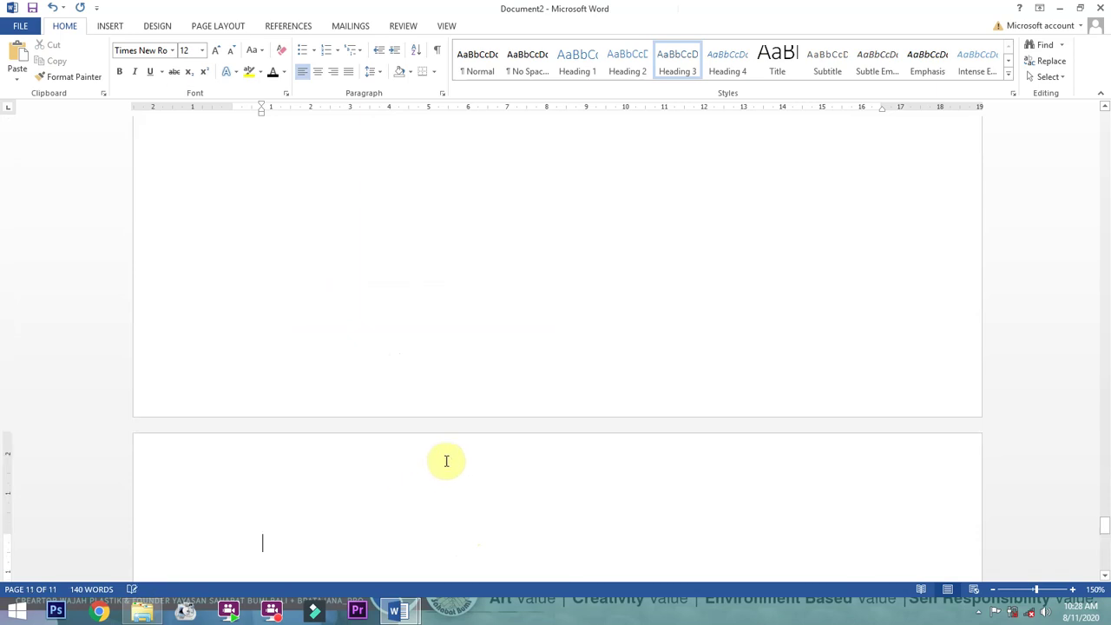
# Add the centred two-line Heading 1 title "BAB V" and "KESIMPULAN DAN SARAN" on the new page
pyautogui.click(588, 65)
pyautogui.click(318, 72)
pyautogui.write('BAB V')
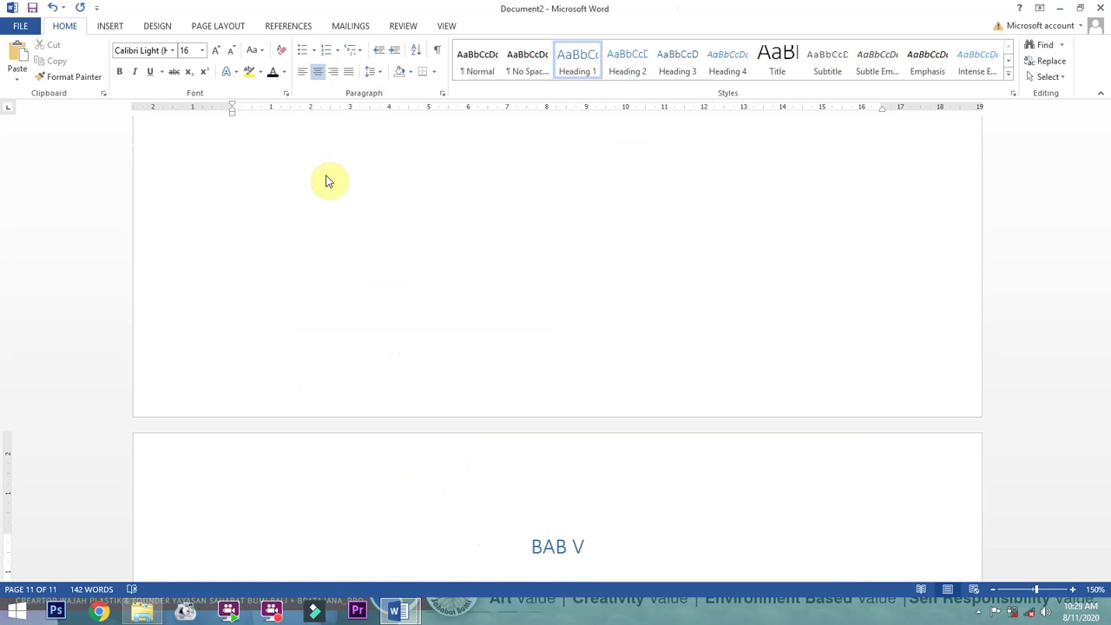
pyautogui.press('Return')
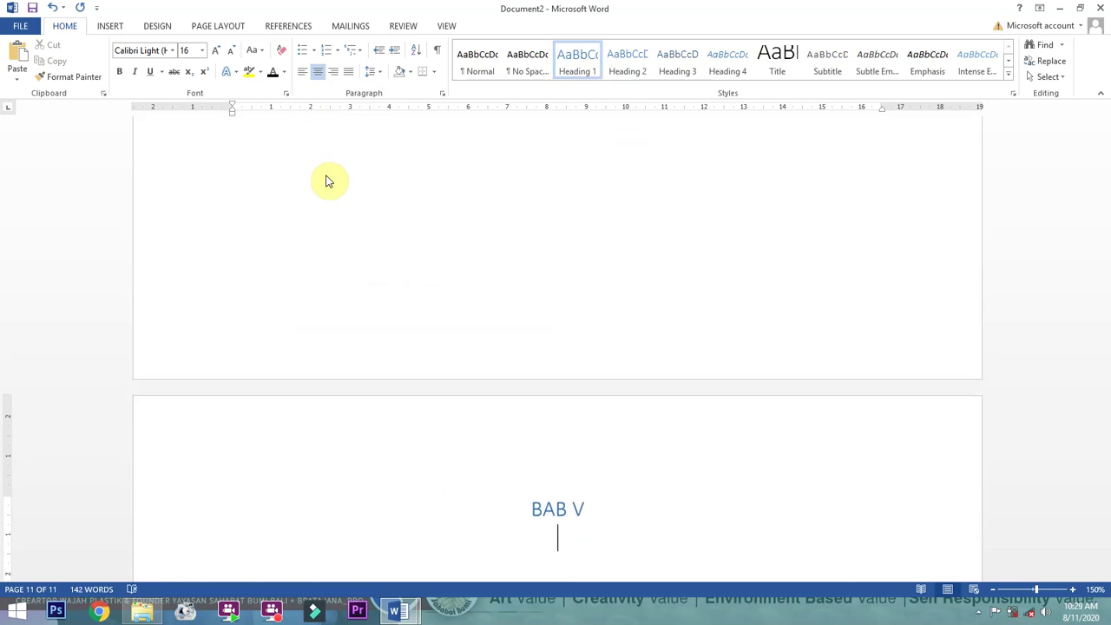
pyautogui.write('KESIMPULAN DAN SARA')
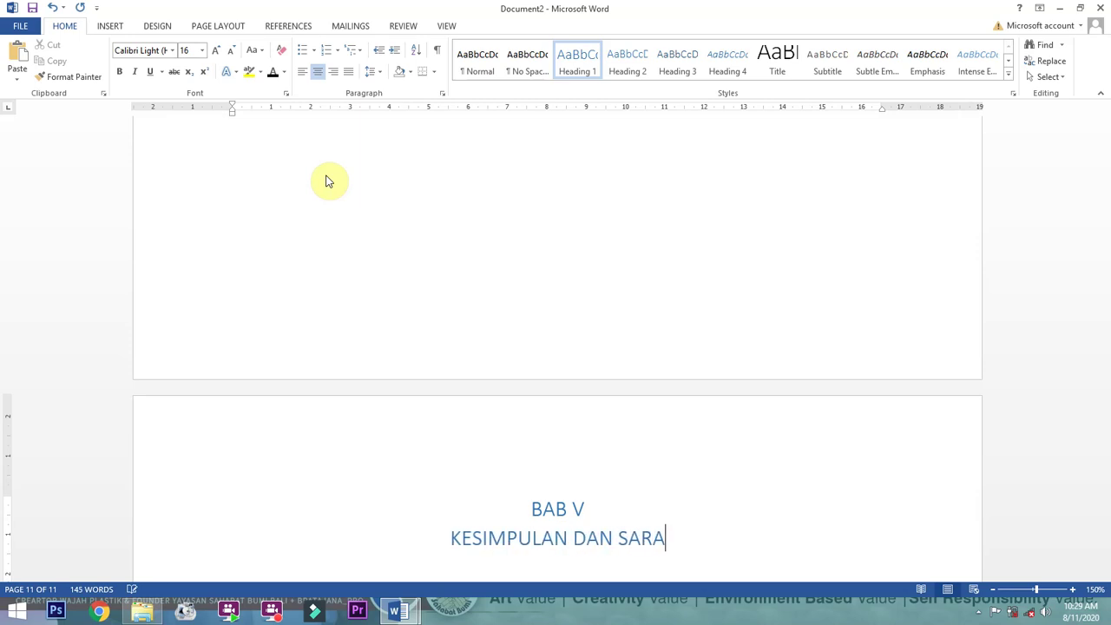
pyautogui.write('N')
pyautogui.scroll(-3, 617, 382)
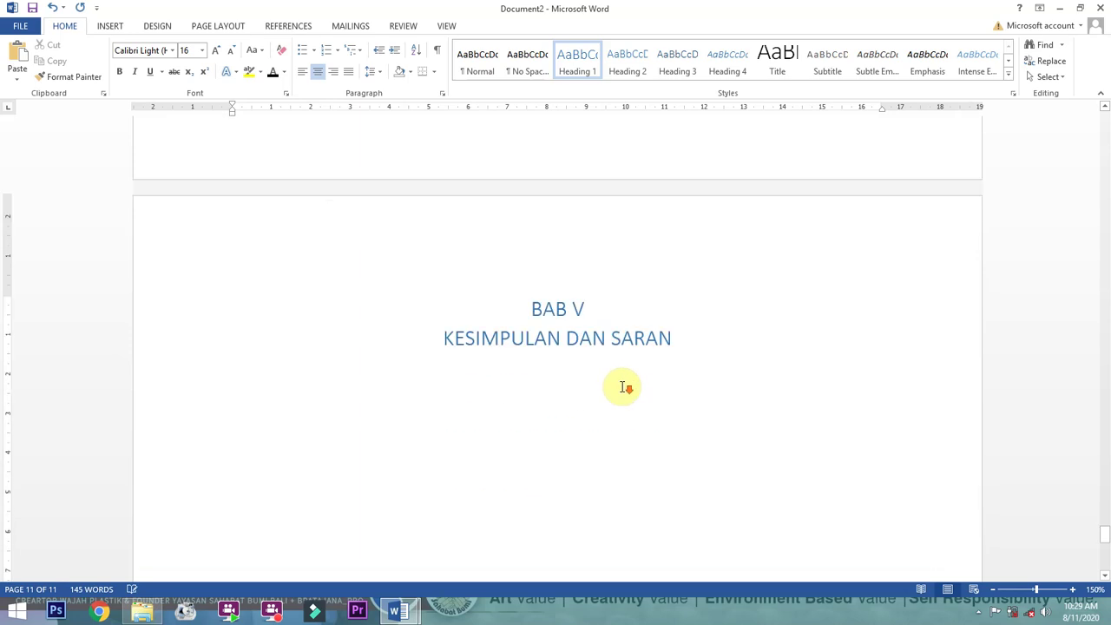
# Add the left-aligned Heading 2 line "5.1 Kesimpulan" below the BAB V title, with two blank lines between them
pyautogui.press('Return')
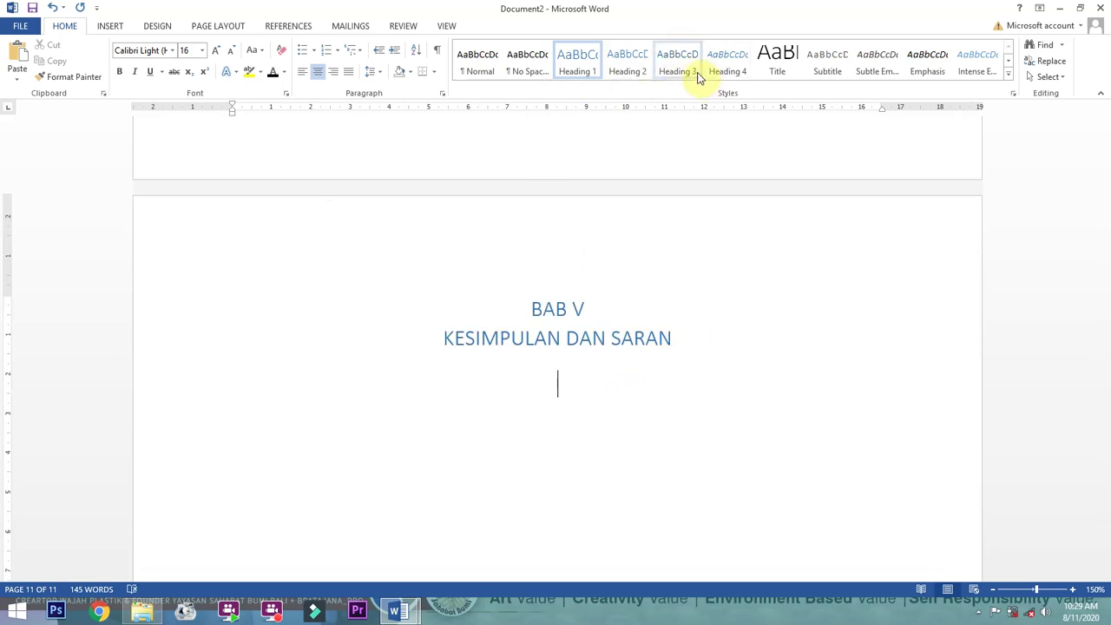
pyautogui.click(631, 65)
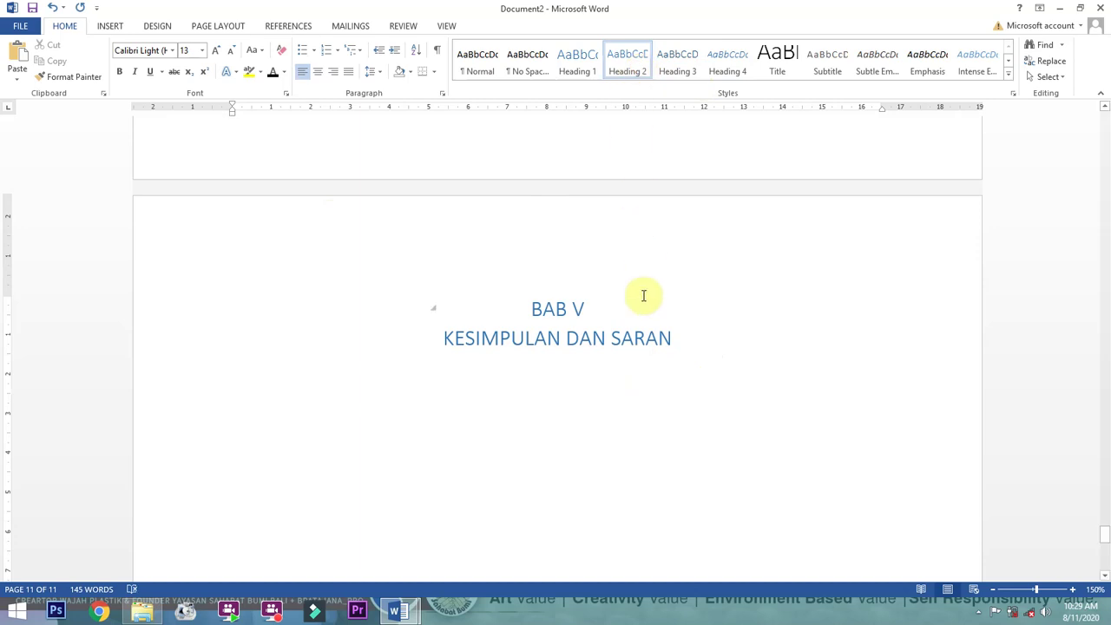
pyautogui.write('5')
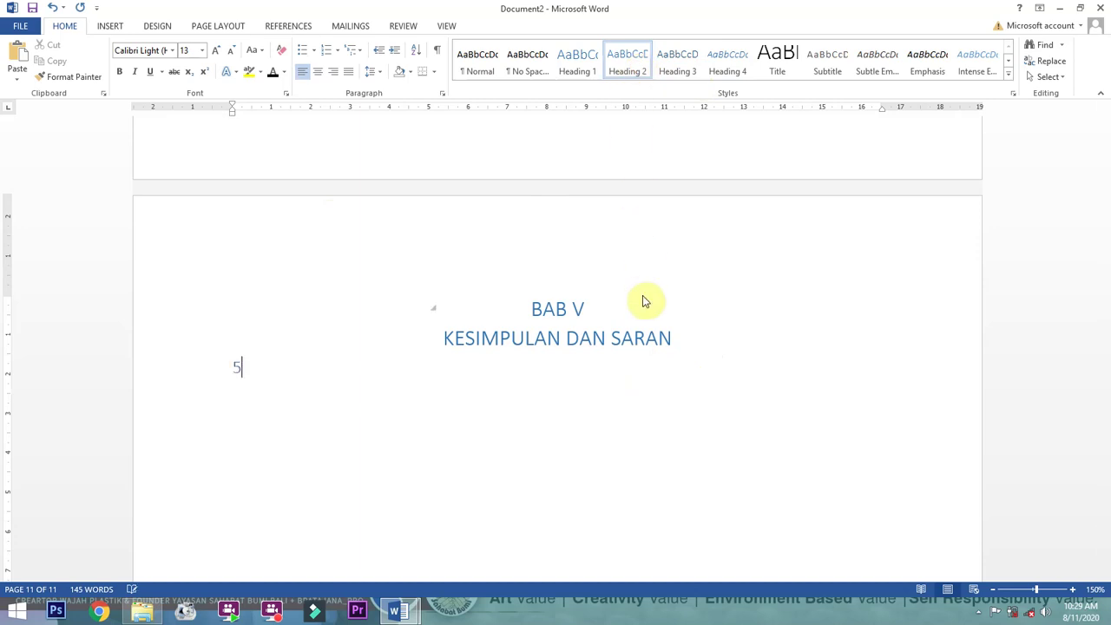
pyautogui.write('.1 Kesimpulan')
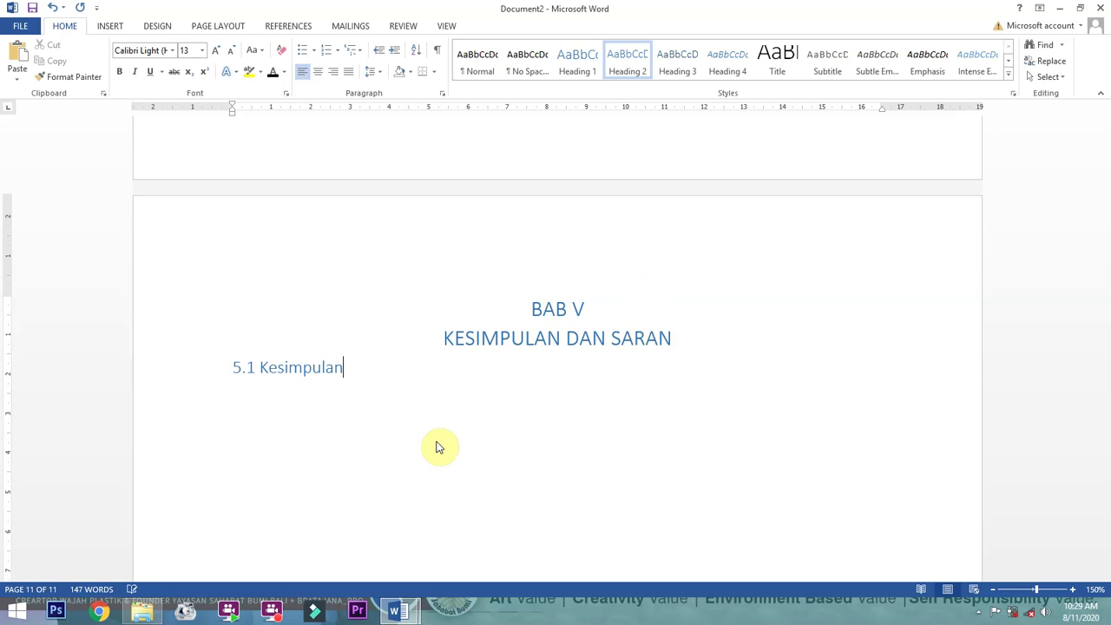
pyautogui.click(724, 341)
pyautogui.press('Return')
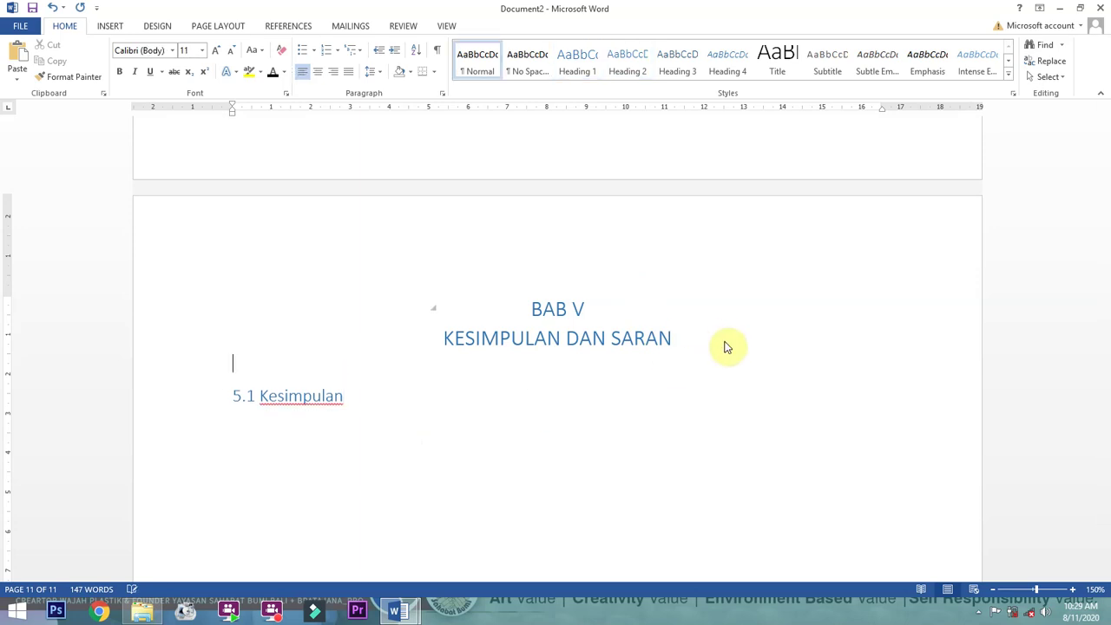
pyautogui.press('Return')
# Look up the entry after 5.1 in the thesis contents and add the Heading 2 line "5.2 Saran" below 5.1
pyautogui.click(392, 440)
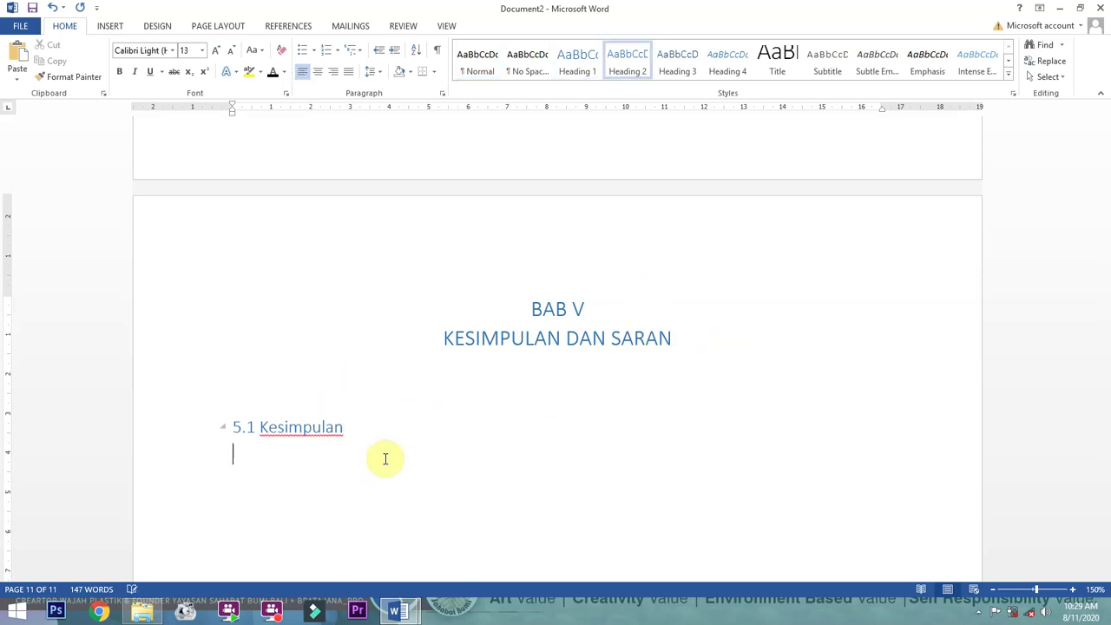
pyautogui.moveTo(395, 610)
pyautogui.click(348, 555)
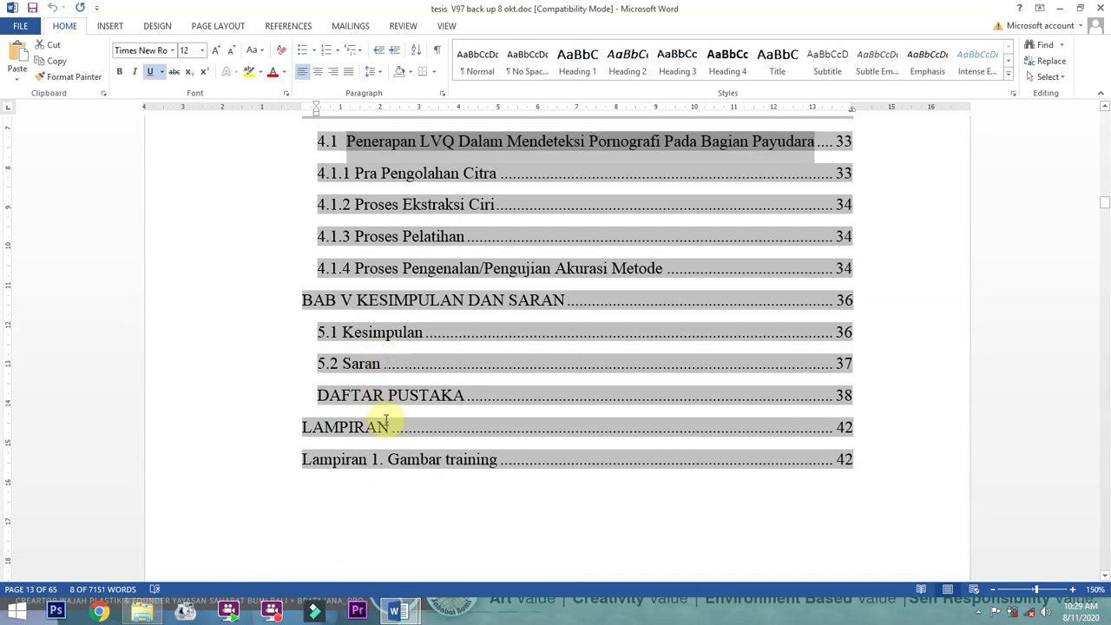
pyautogui.click(437, 568)
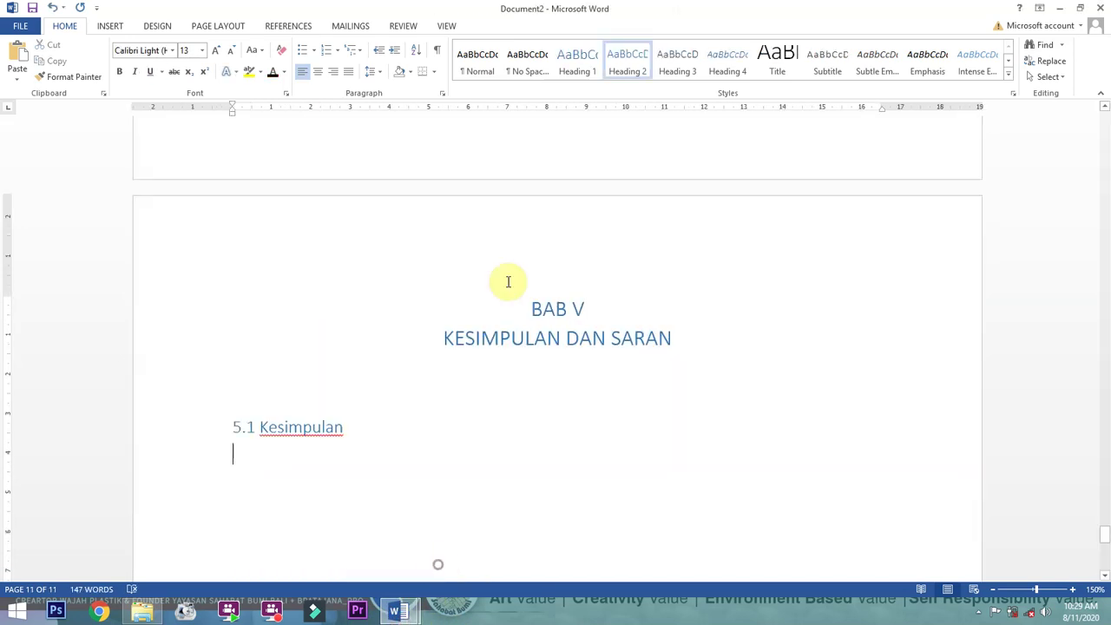
pyautogui.write('5.2 Saran')
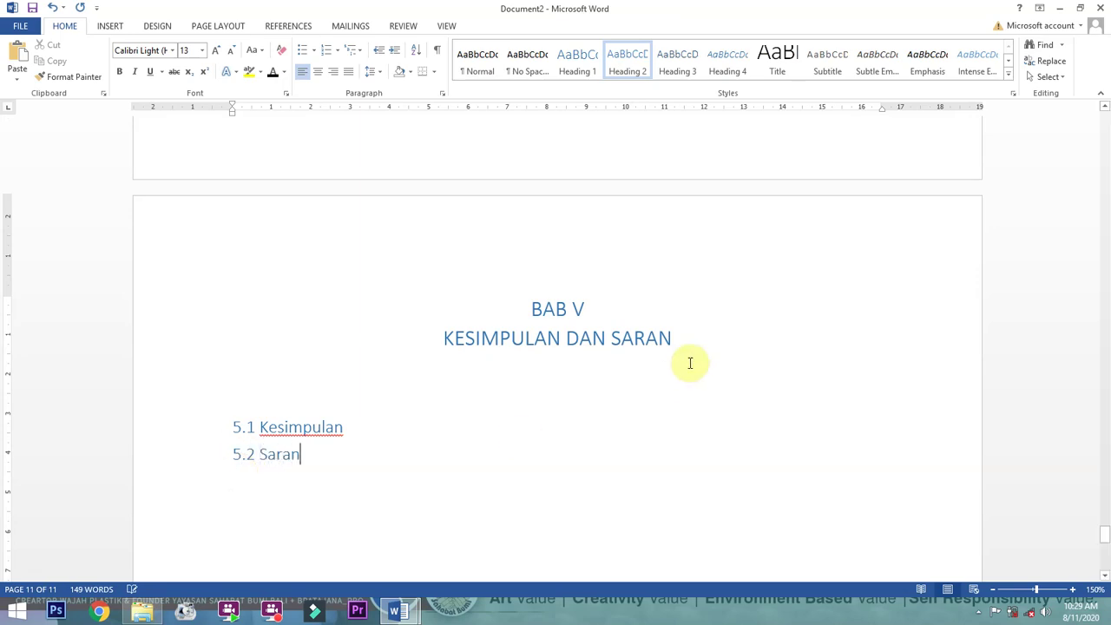
# Format both lines of the BAB V title in bold black 12 pt Times New Roman
pyautogui.moveTo(688, 350); pyautogui.dragTo(521, 305)
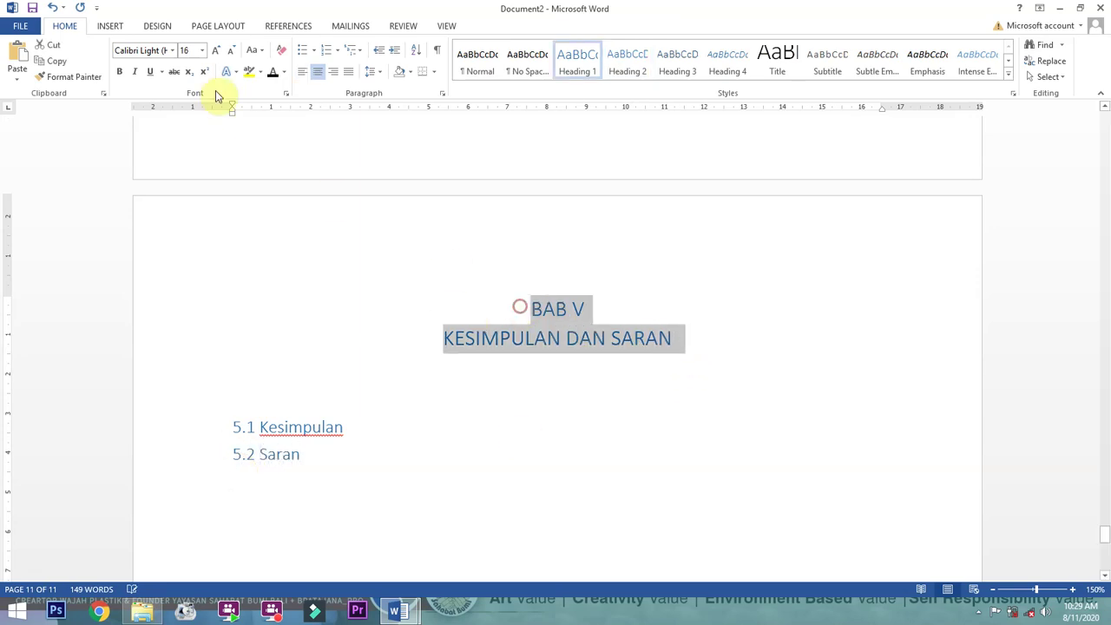
pyautogui.write('12')
pyautogui.press('Return')
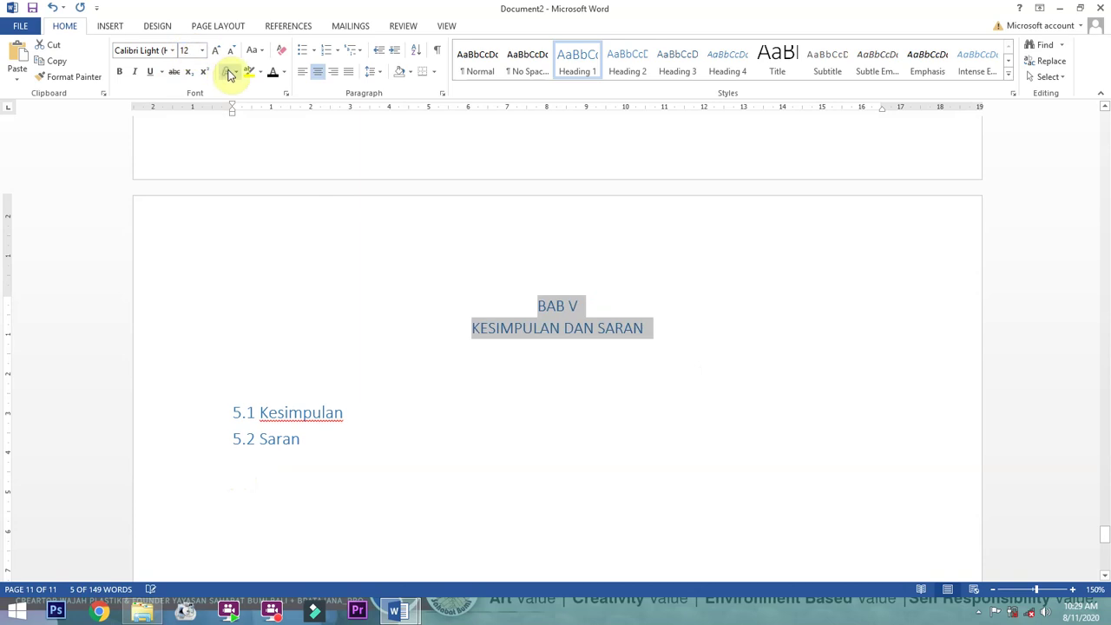
pyautogui.click(121, 73)
pyautogui.click(130, 49)
pyautogui.press('Return')
# Format the 5.1 and 5.2 subheadings in bold black 12 pt Times New Roman
pyautogui.moveTo(300, 438); pyautogui.dragTo(218, 409)
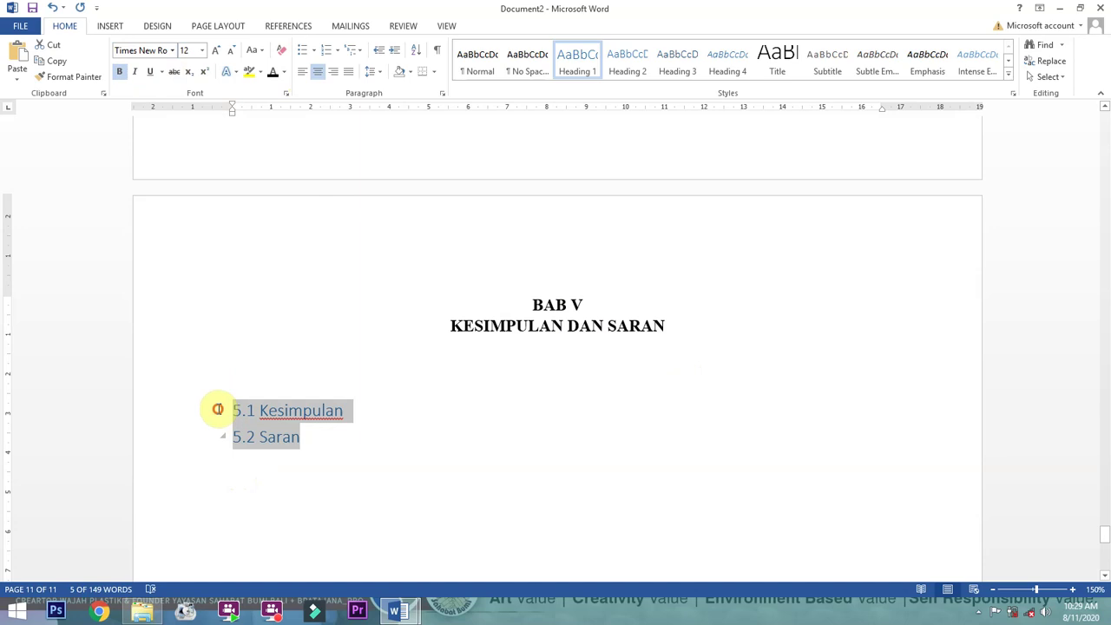
pyautogui.click(184, 50)
pyautogui.write('12')
pyautogui.press('Return')
pyautogui.click(158, 52)
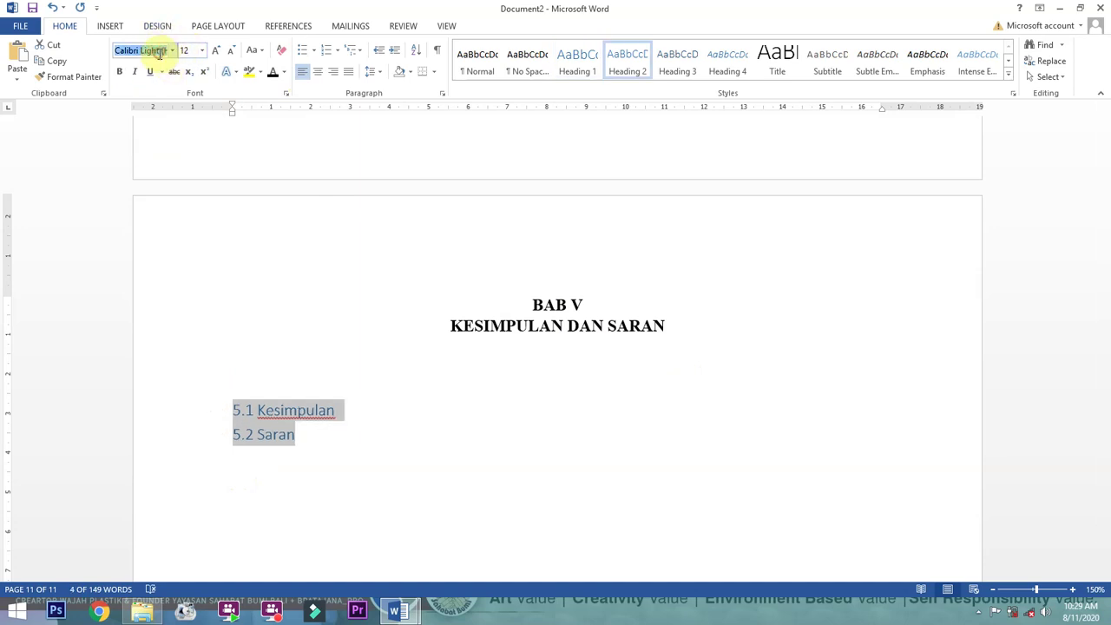
pyautogui.press('Return')
pyautogui.click(121, 71)
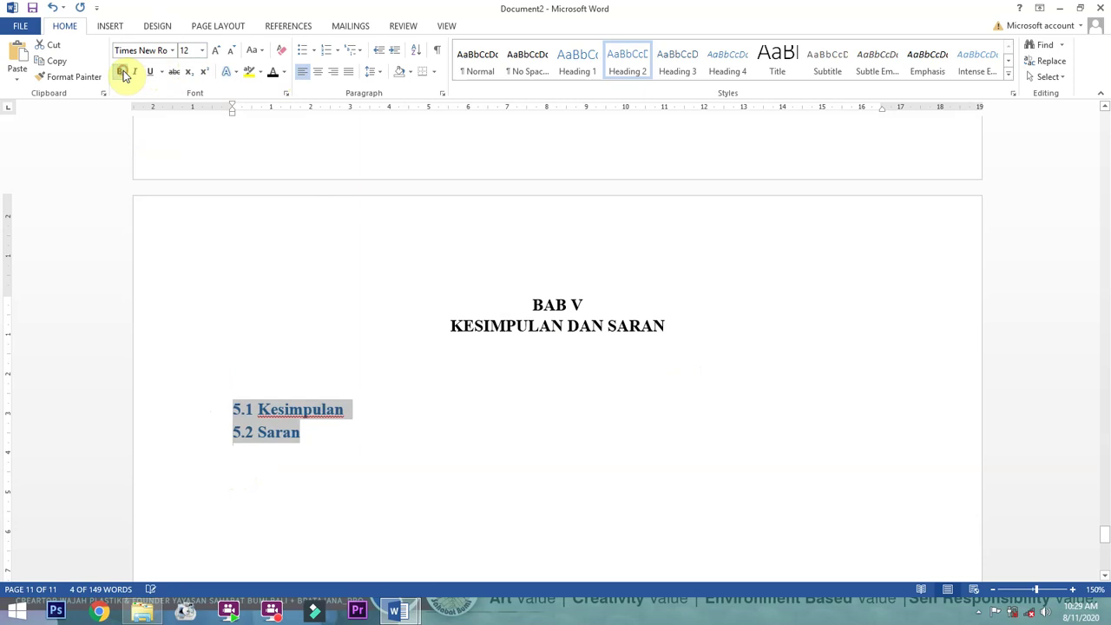
pyautogui.click(275, 75)
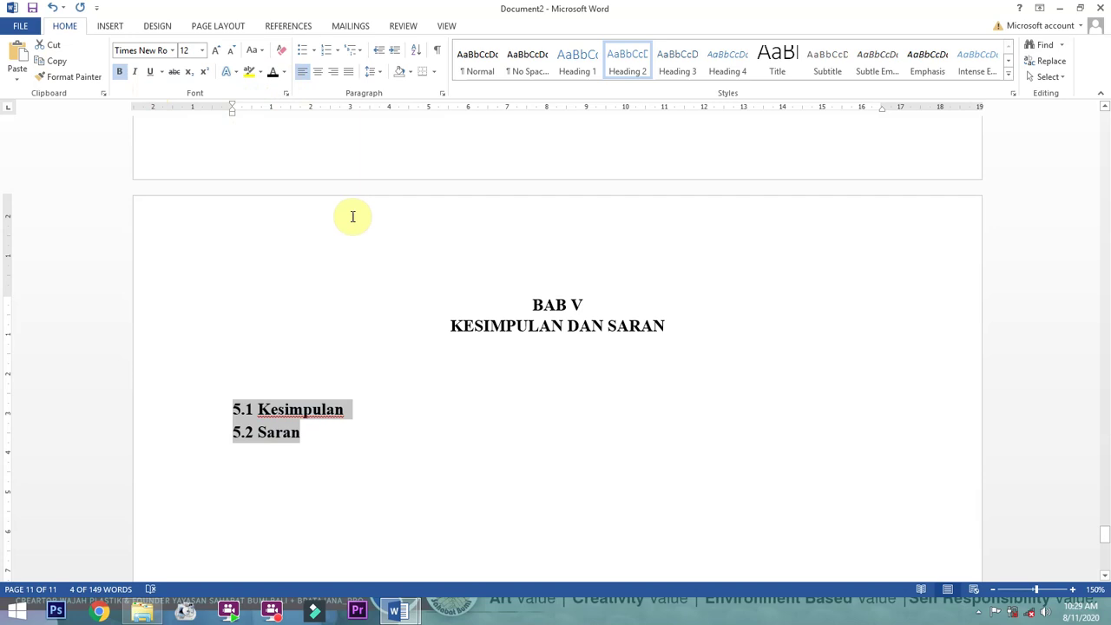
# Check the entry after 5.2 in the thesis contents and start a new page below "5.2 Saran" in Document2
pyautogui.click(329, 432)
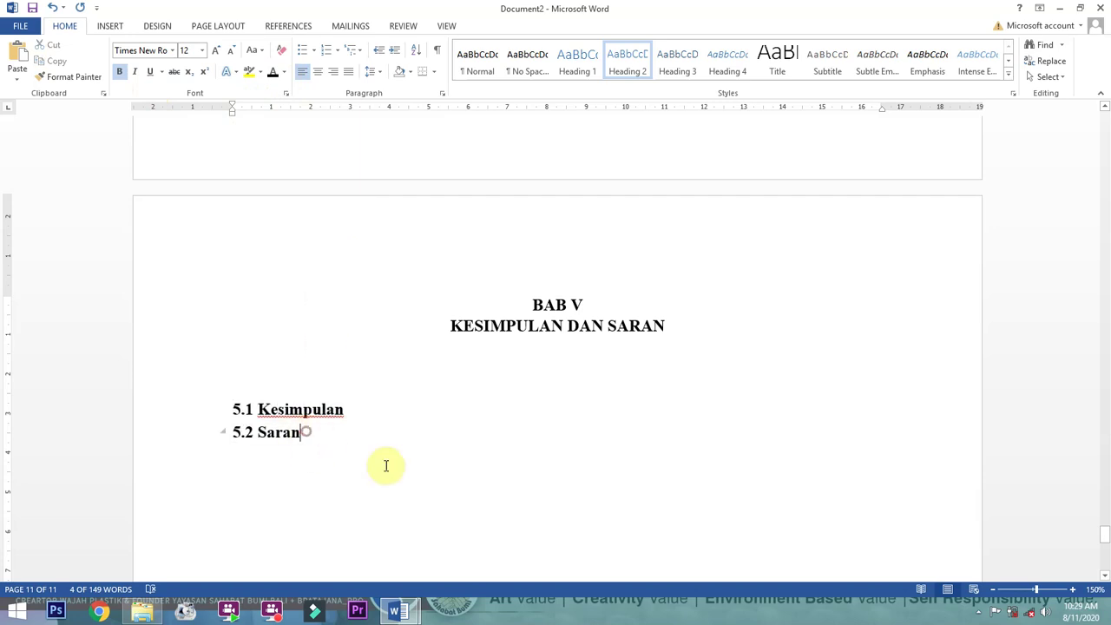
pyautogui.moveTo(421, 614)
pyautogui.click(371, 576)
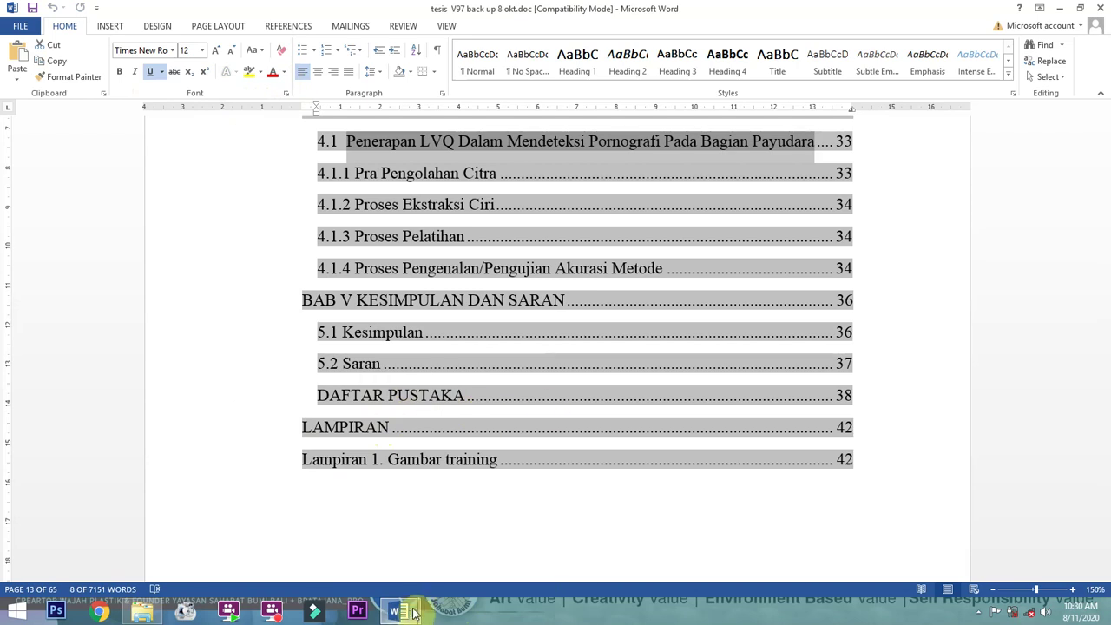
pyautogui.moveTo(417, 602)
pyautogui.click(478, 533)
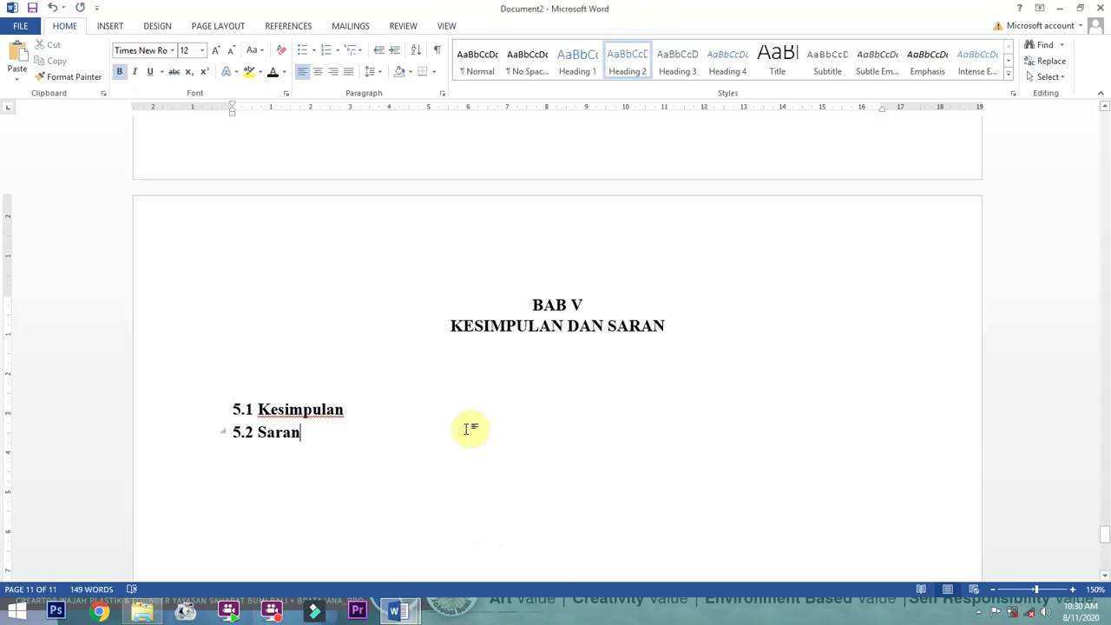
pyautogui.scroll(1, 442, 473)
pyautogui.scroll(-2, 473, 460)
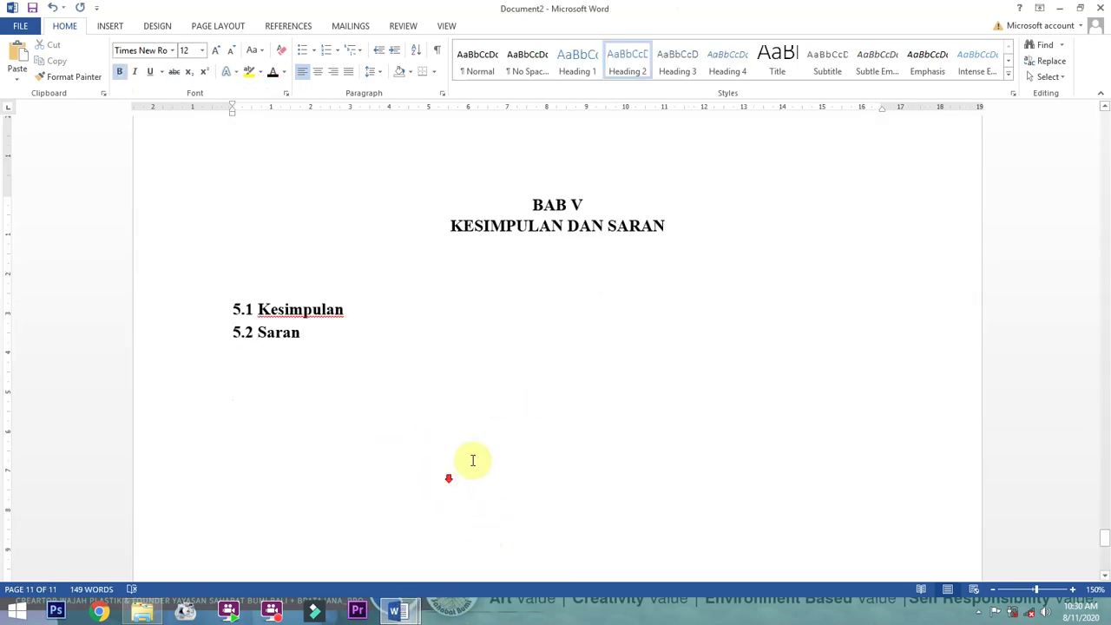
pyautogui.hotkey('ctrl', 'Return')
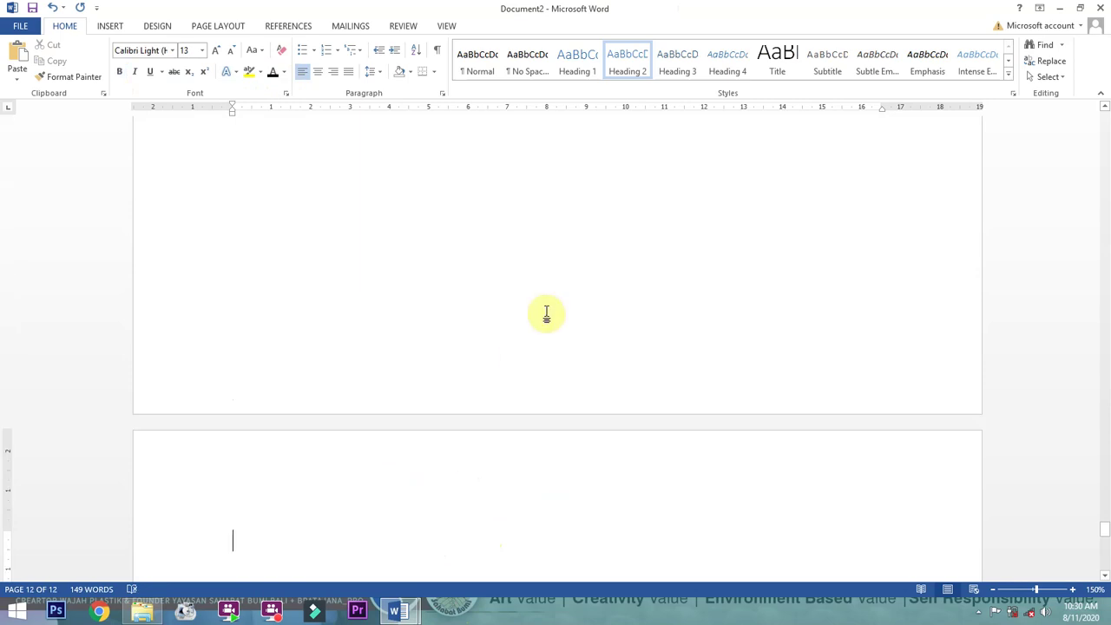
# Add the centred Heading 1 title "DAFTAR PUSTAKA" on the new page
pyautogui.click(578, 68)
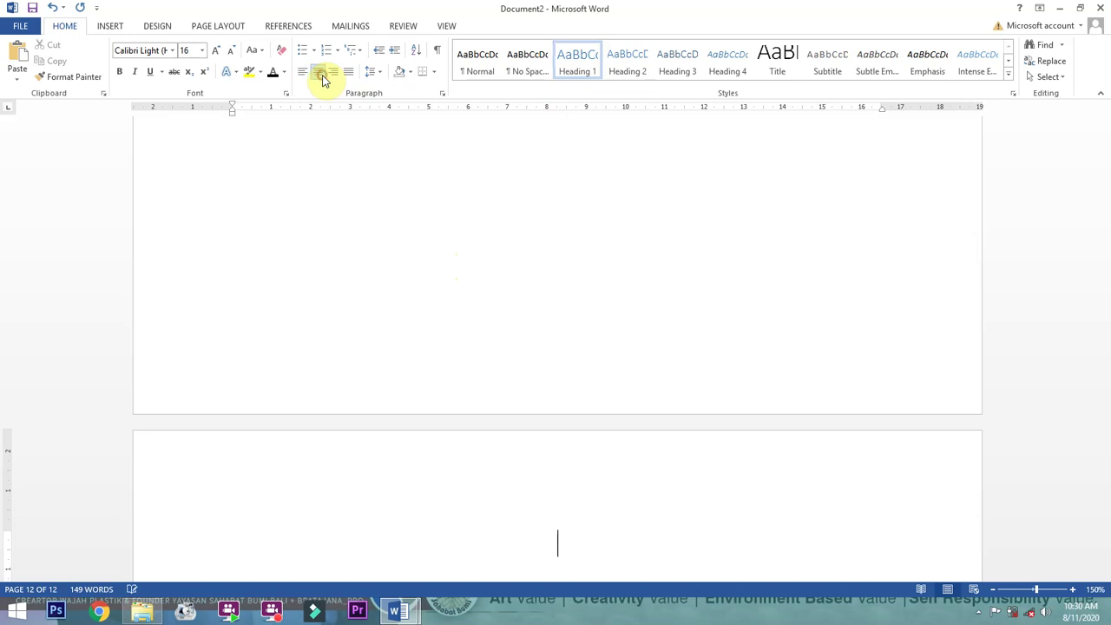
pyautogui.press('BackSpace')
pyautogui.press('BackSpace')
pyautogui.press('BackSpace')
pyautogui.press('BackSpace')
pyautogui.press('BackSpace')
pyautogui.write('FTAR PUSTAKA')
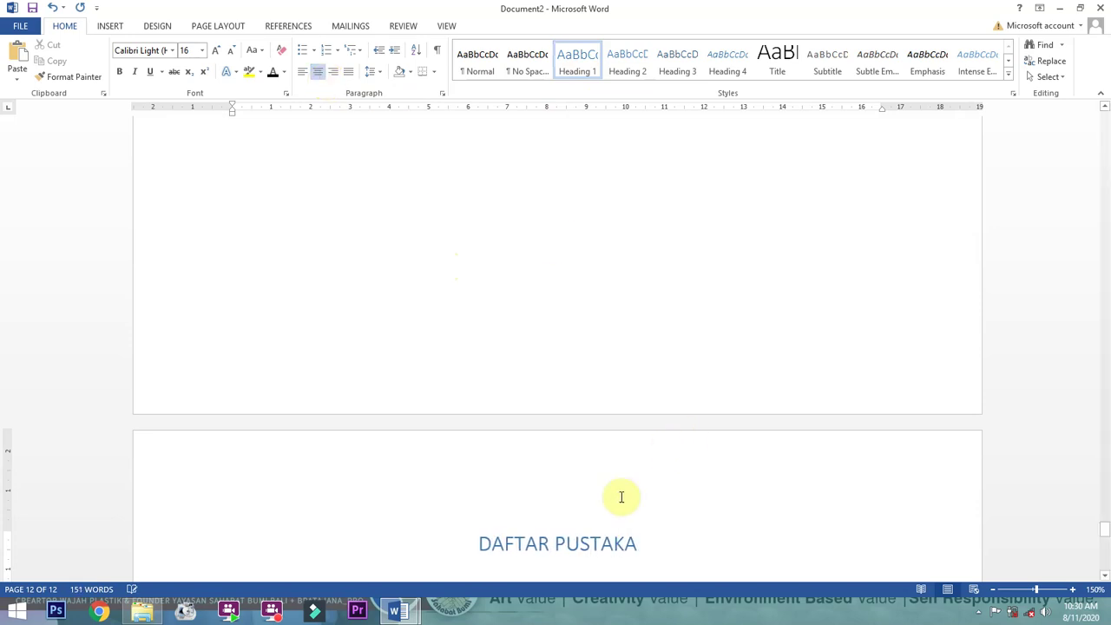
# Format the DAFTAR PUSTAKA title in bold 12 pt Times New Roman
pyautogui.moveTo(641, 543); pyautogui.dragTo(496, 541)
pyautogui.click(186, 50)
pyautogui.write('12')
pyautogui.press('Return')
pyautogui.click(118, 71)
pyautogui.click(126, 49)
pyautogui.write('Times New Roman')
pyautogui.press('Return')
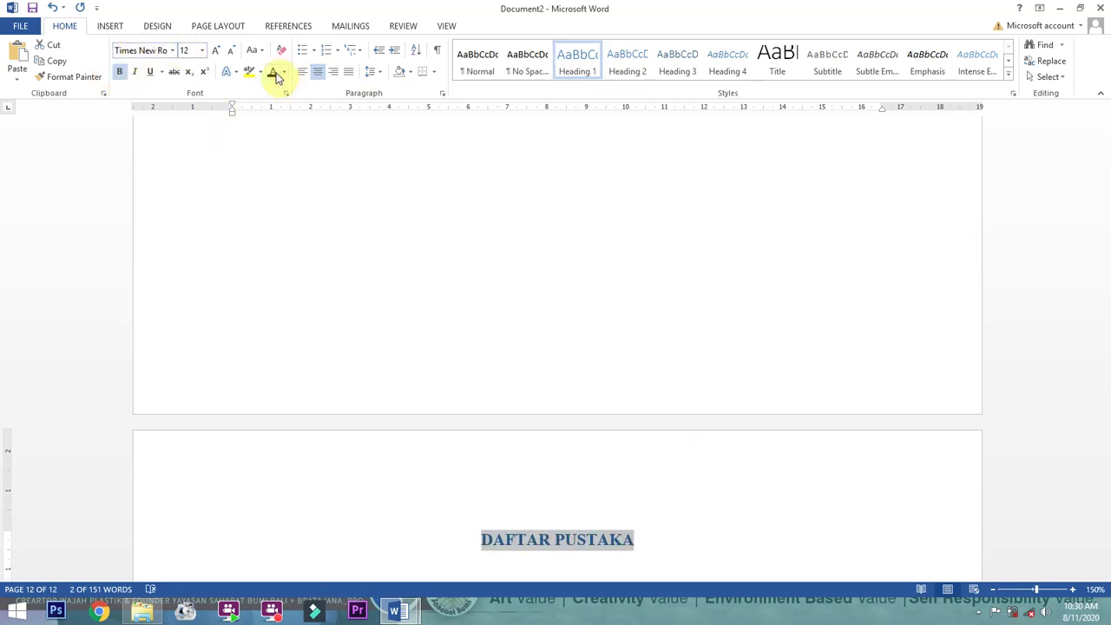
# Check the entry after DAFTAR PUSTAKA in the thesis contents and start a new page below that title in Document2
pyautogui.click(402, 599)
pyautogui.click(348, 540)
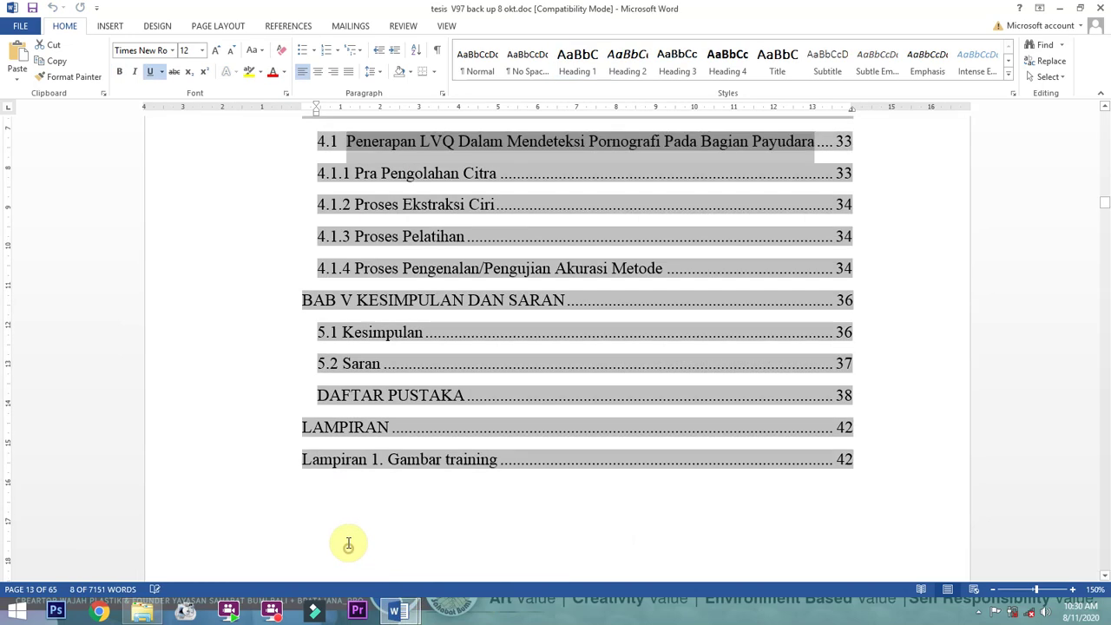
pyautogui.moveTo(410, 615)
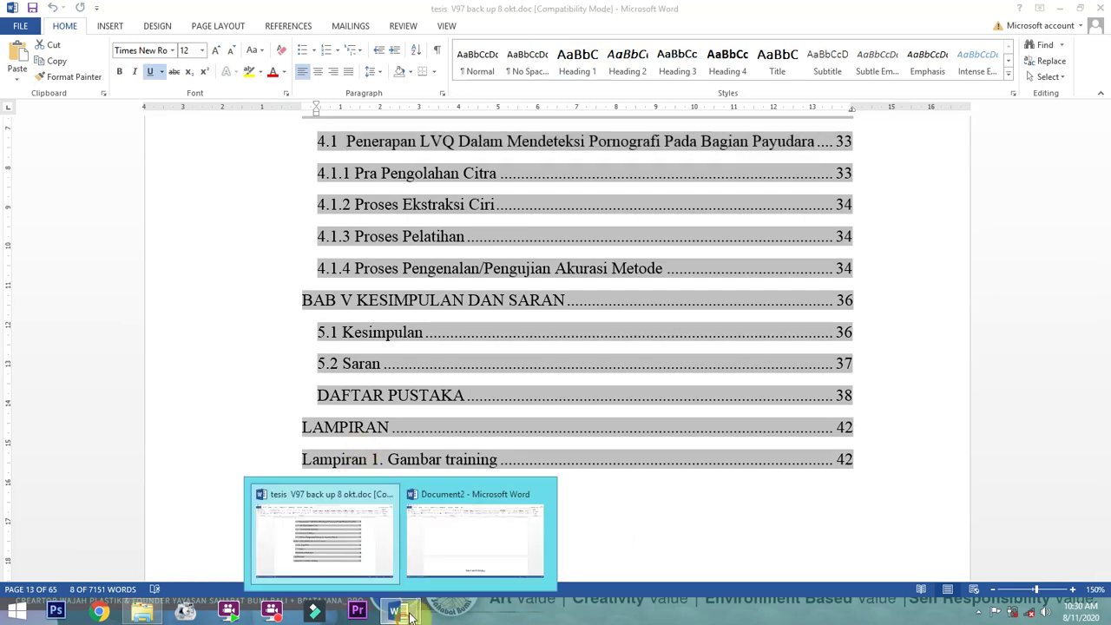
pyautogui.click(455, 538)
pyautogui.click(647, 538)
pyautogui.scroll(-2, 668, 547)
pyautogui.hotkey('ctrl', 'Return')
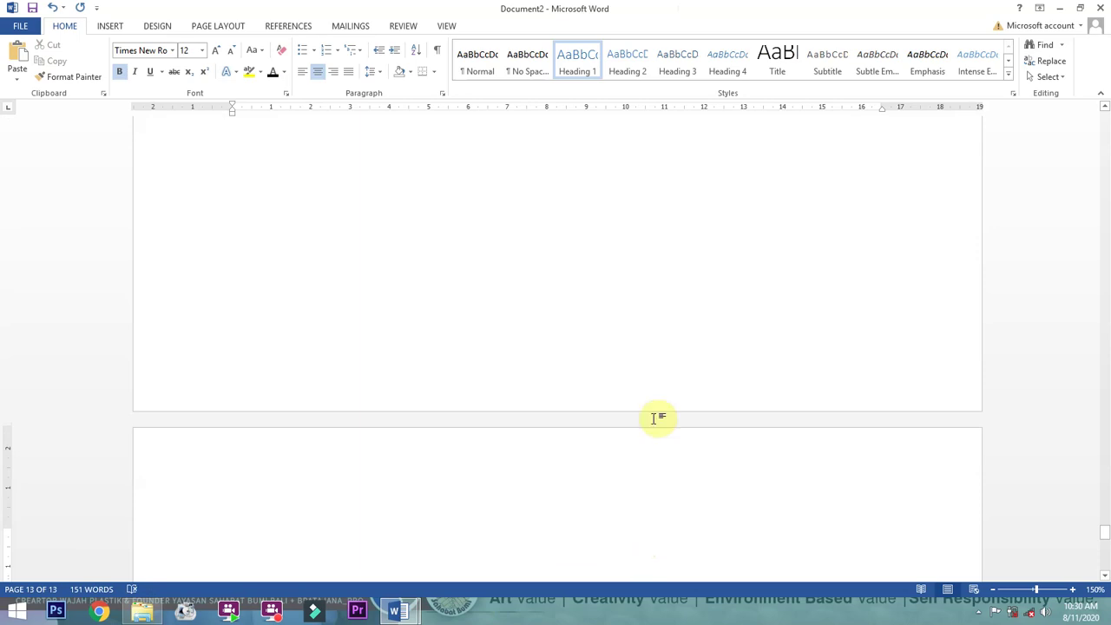
# Add the centred Heading 1 title "LAMPIRAN" on the new page and set its font colour to black
pyautogui.write('LAMPIRAN')
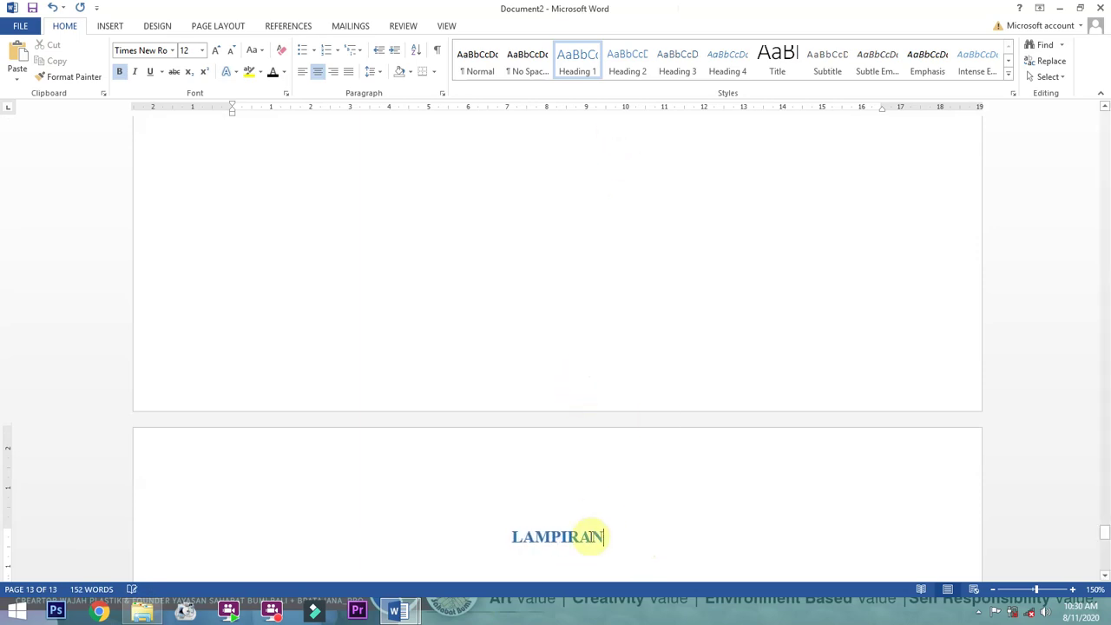
pyautogui.moveTo(616, 538); pyautogui.dragTo(503, 536)
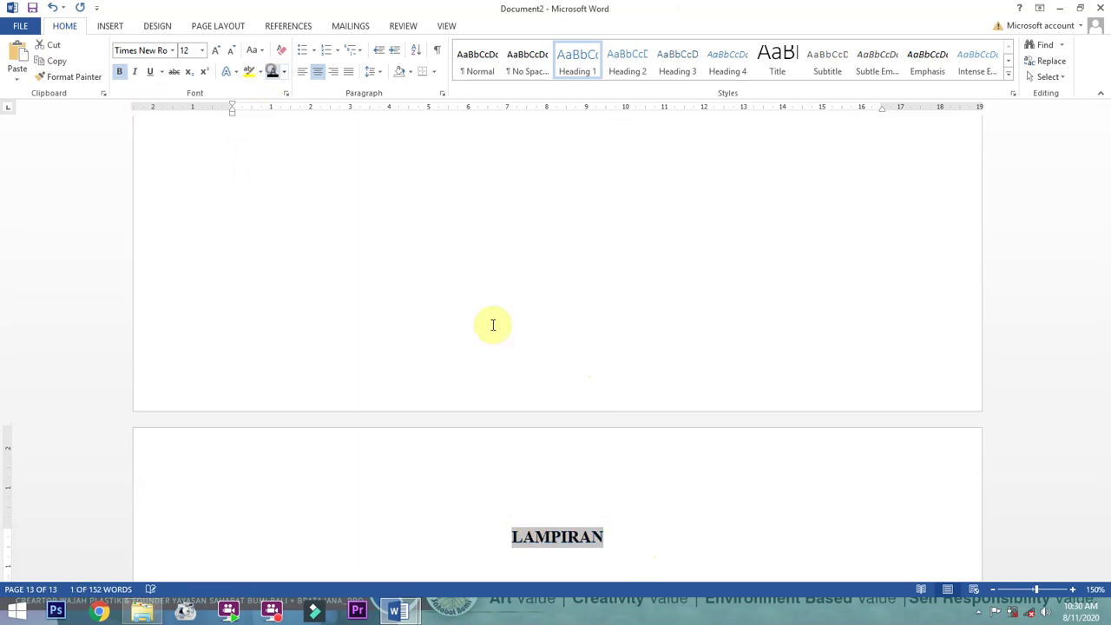
pyautogui.click(600, 524)
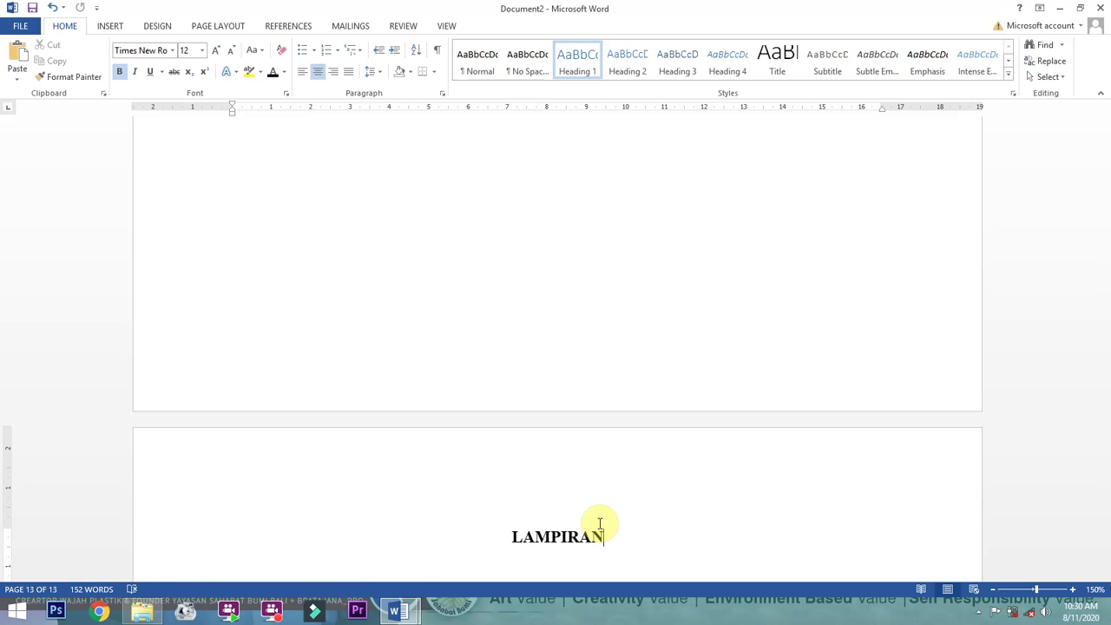
# Save the document on Local Disk (D:) as "BELAJAR MEMBUAT DAFTAR ISI" in Word Document format
pyautogui.click(29, 14)
pyautogui.click(198, 153)
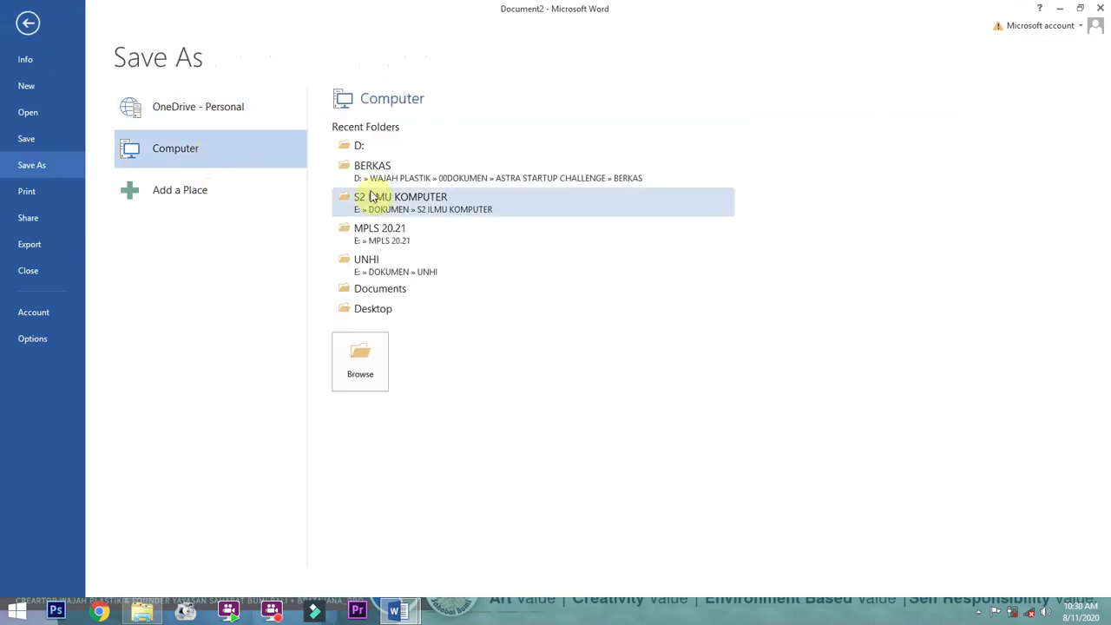
pyautogui.click(373, 147)
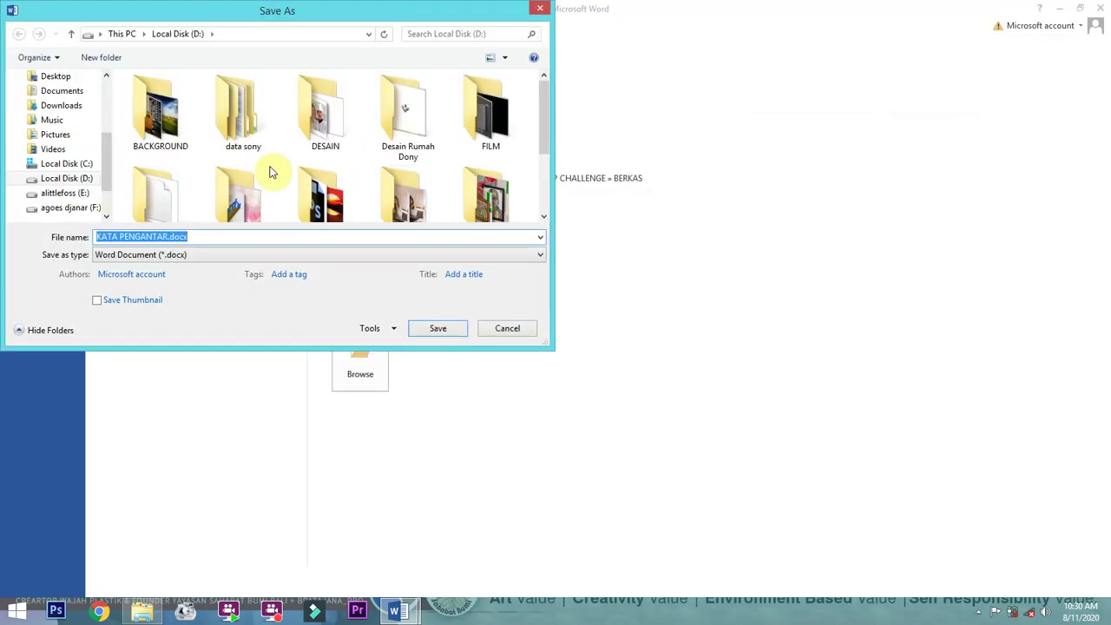
pyautogui.moveTo(547, 94); pyautogui.dragTo(553, 177)
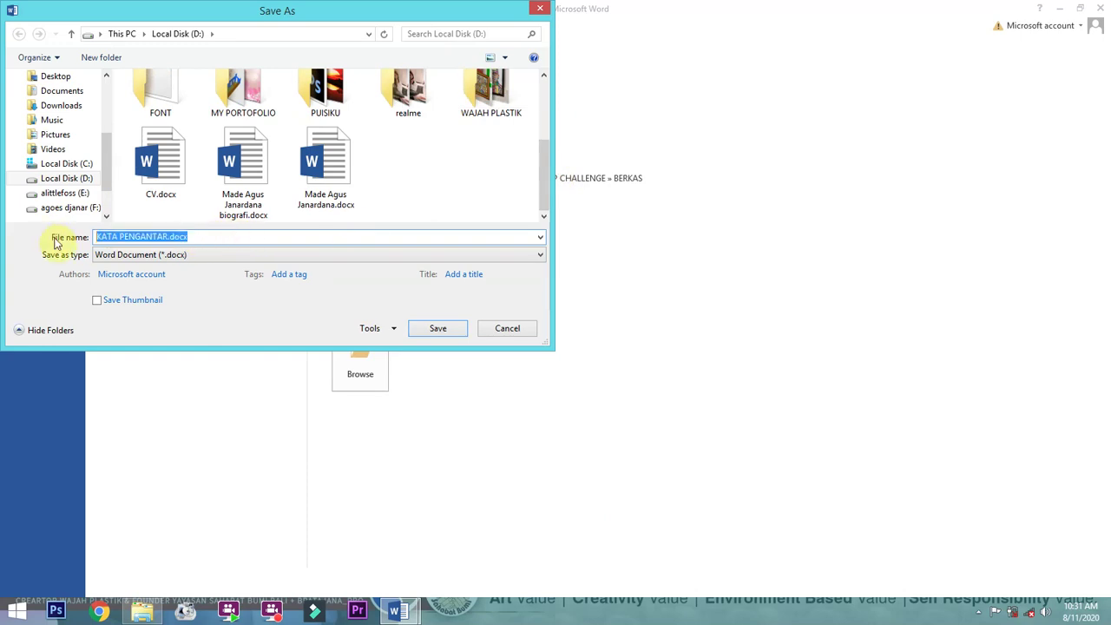
pyautogui.write('BELAJAR MEMBUAT DAFTAR ISI')
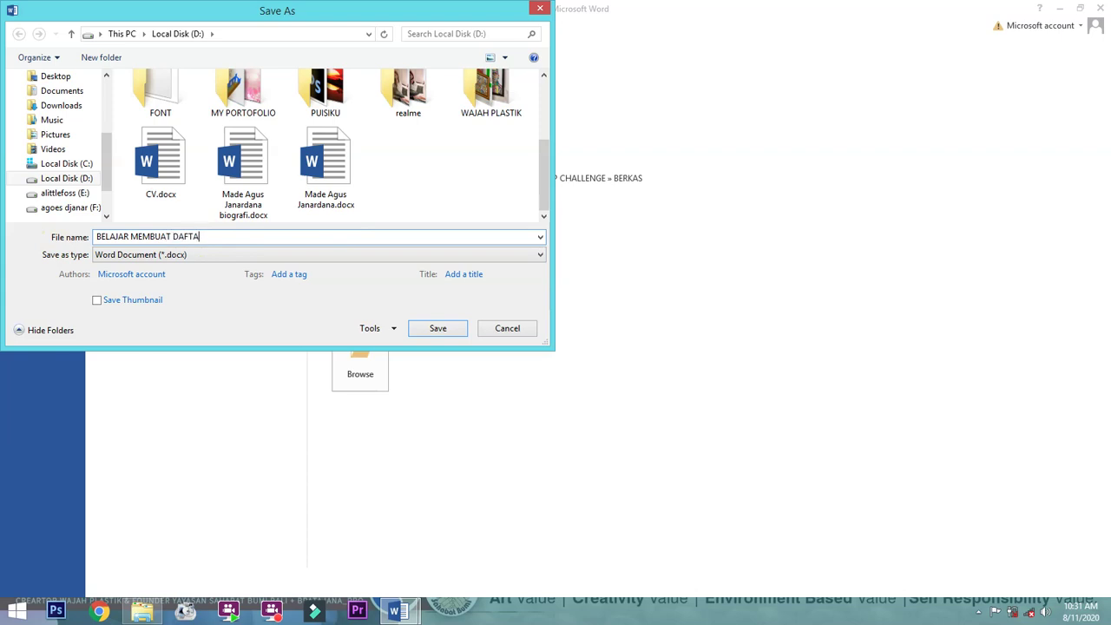
pyautogui.click(451, 331)
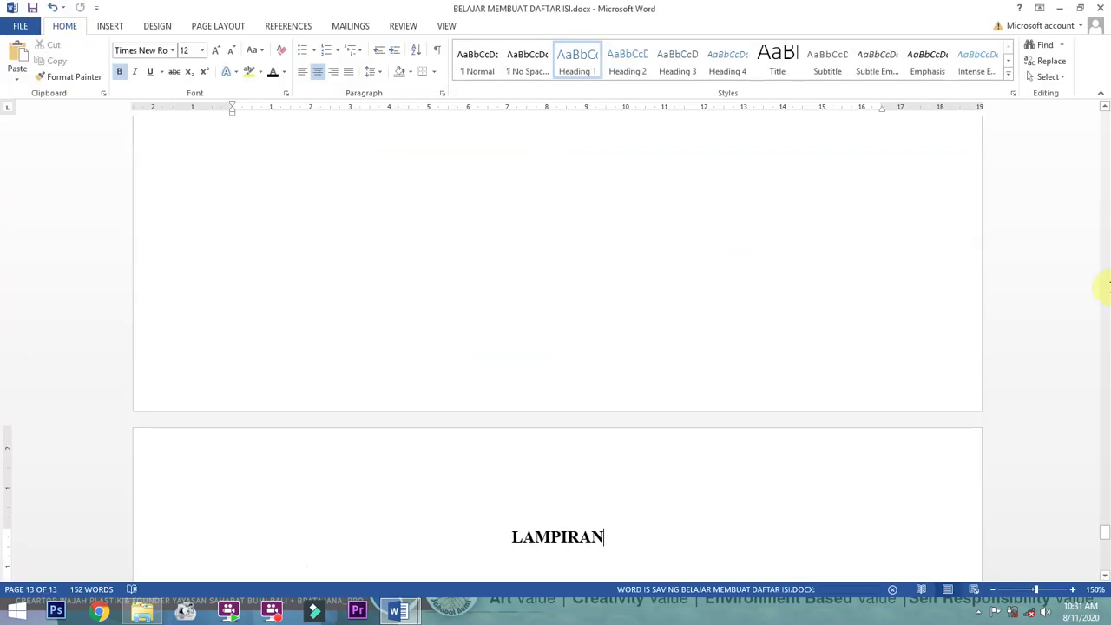
# Review the document's pages from LAMPIRAN back to the first page and check the style of the KATA PENGANTAR title
pyautogui.scroll(-12, 752, 333)
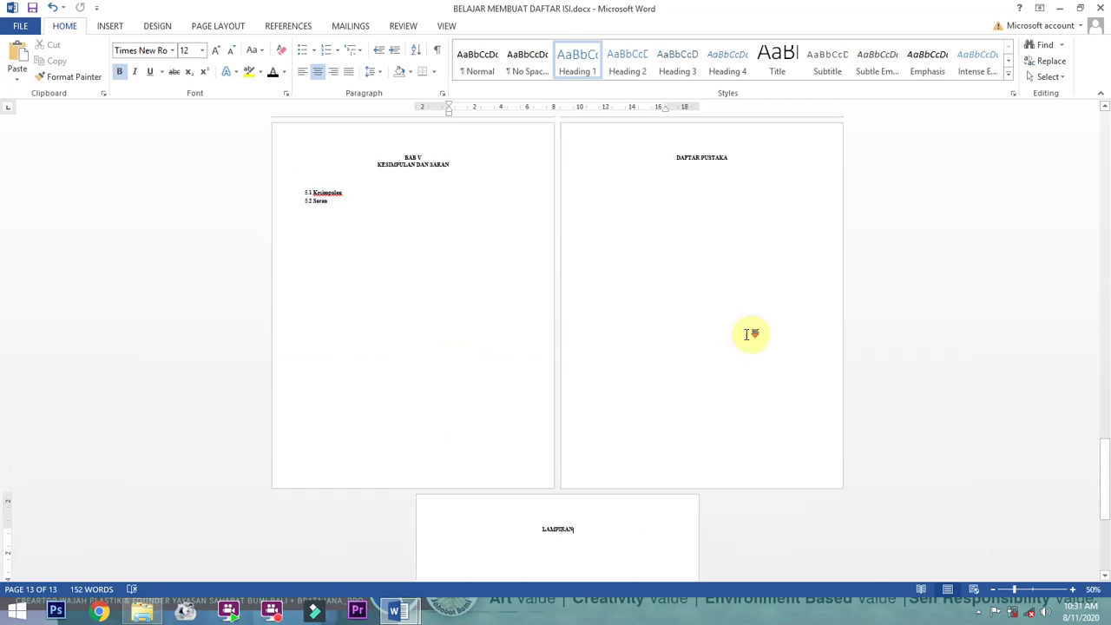
pyautogui.scroll(-2, 751, 333)
pyautogui.scroll(5, 748, 333)
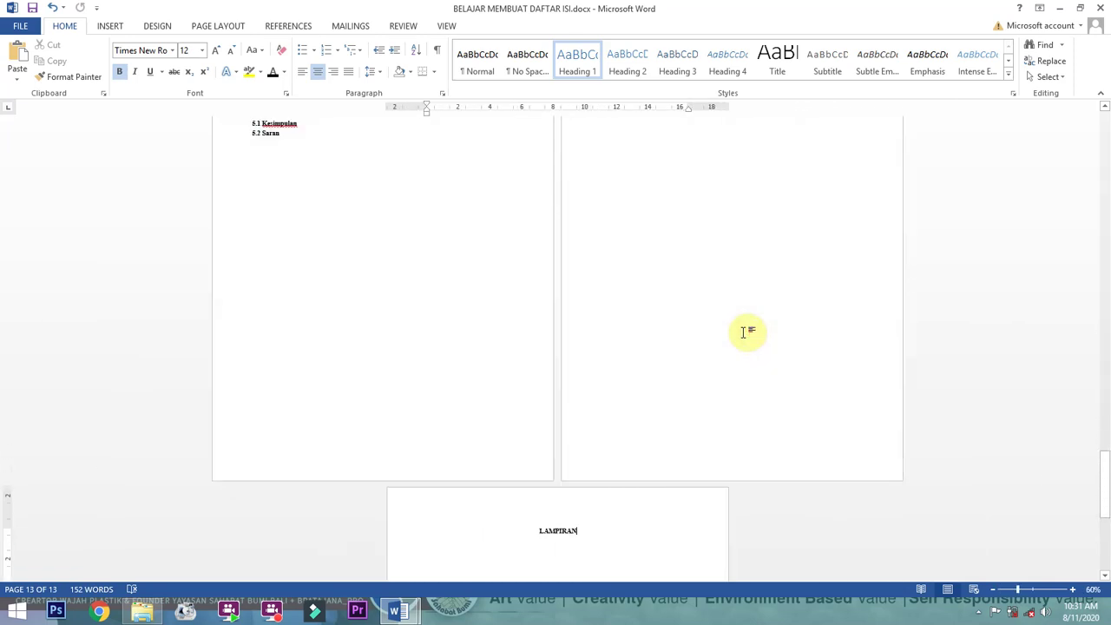
pyautogui.moveTo(1105, 466); pyautogui.dragTo(1106, 121)
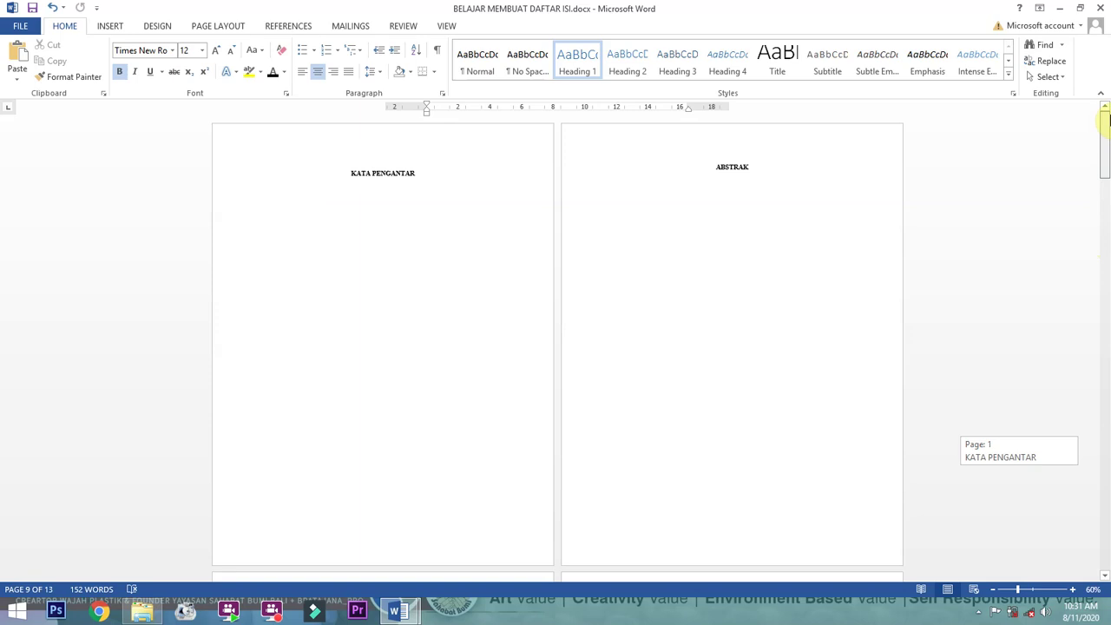
pyautogui.moveTo(1108, 128)
pyautogui.mouseDown()
pyautogui.moveTo(1099, 241)
pyautogui.moveTo(1099, 128)
pyautogui.mouseUp()
pyautogui.click(399, 170)
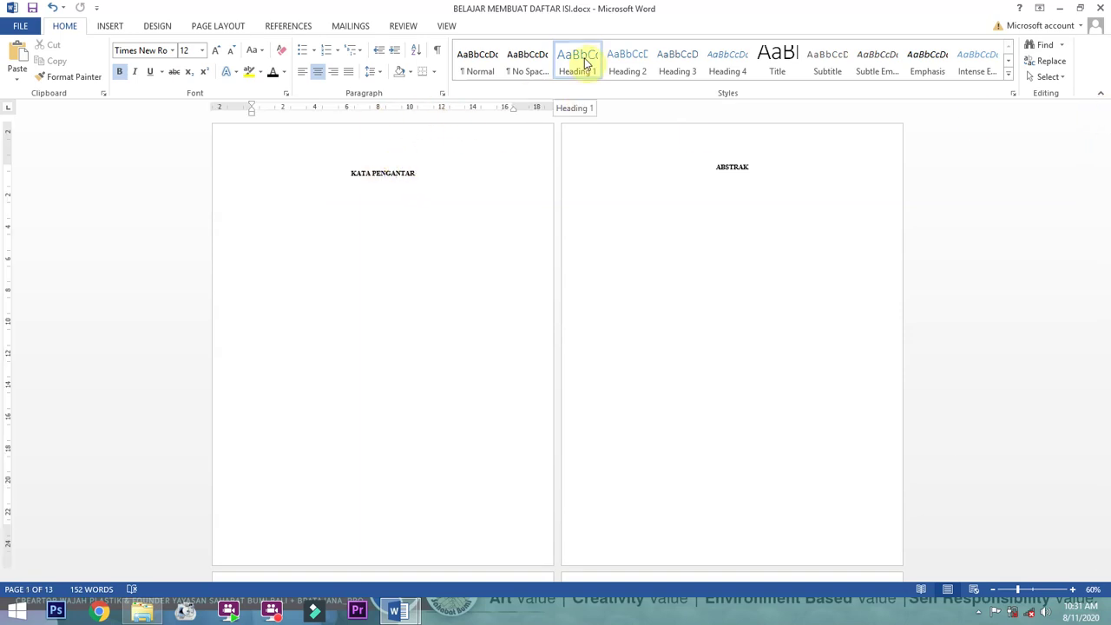
pyautogui.click(411, 177)
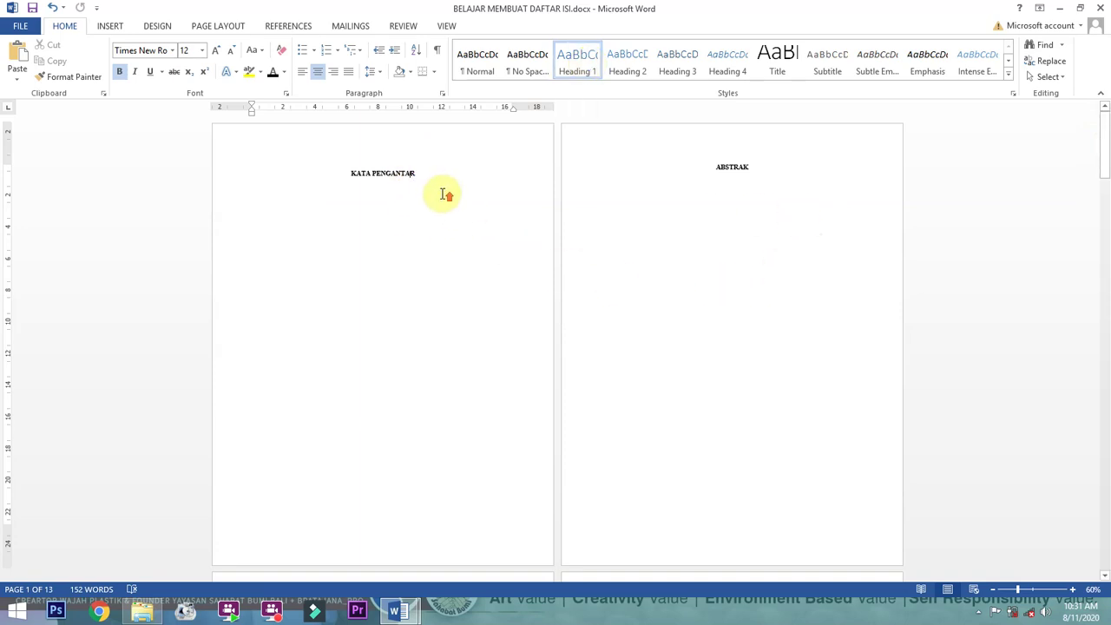
pyautogui.keyDown('ctrl'); pyautogui.scroll(4, 443, 194); pyautogui.keyUp('ctrl')
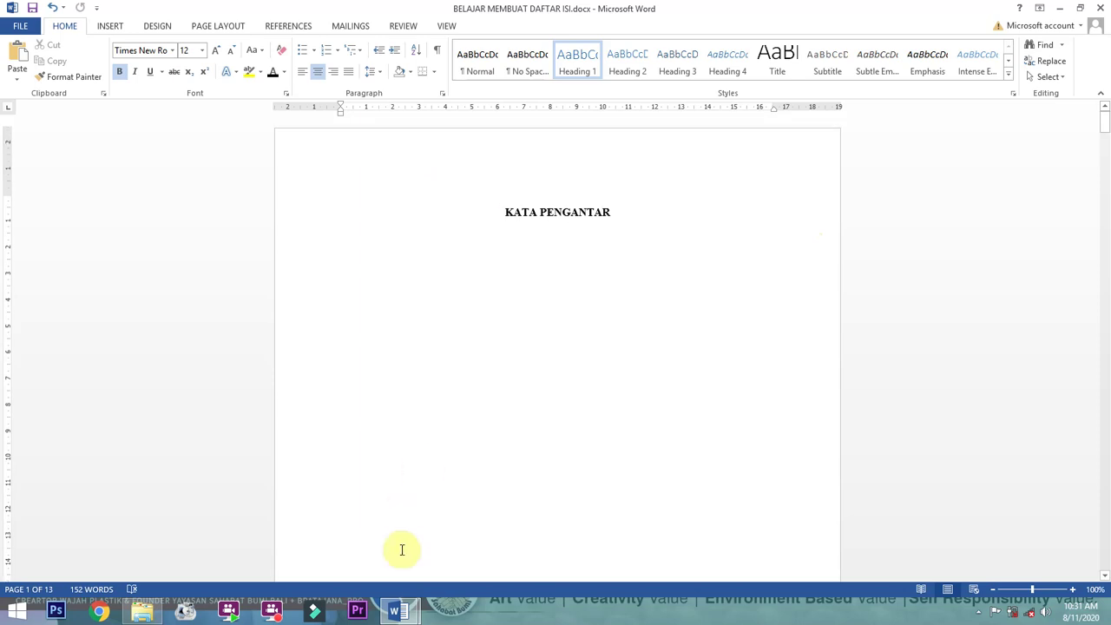
# Examine the page numbering of the front-matter and chapter entries in the thesis's DAFTAR ISI
pyautogui.moveTo(397, 612)
pyautogui.click(339, 568)
pyautogui.scroll(12, 671, 290)
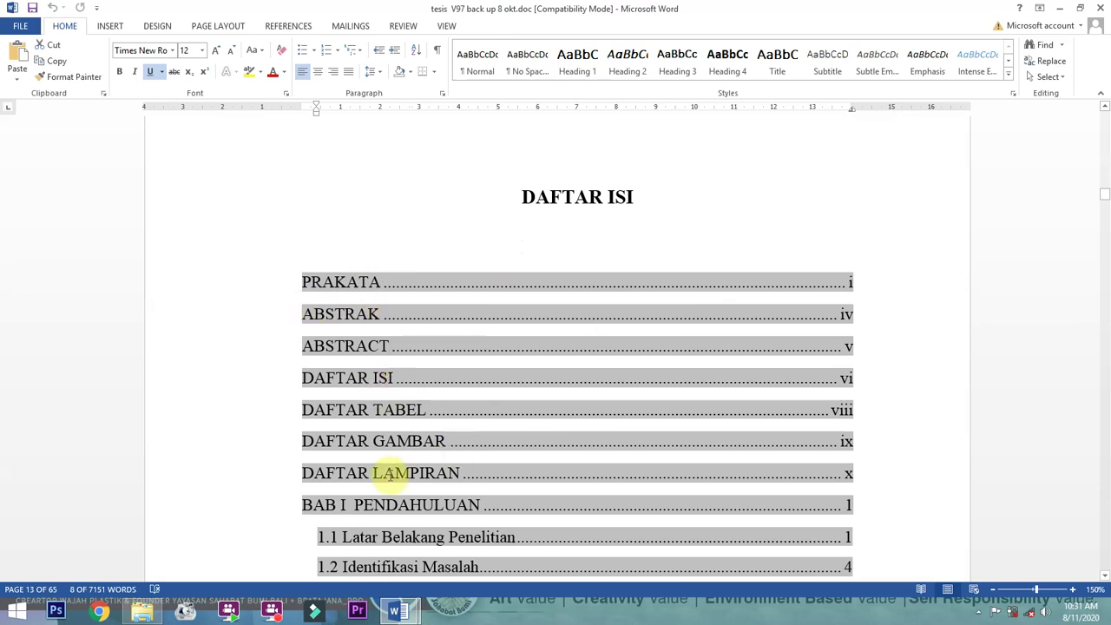
pyautogui.scroll(-1, 443, 469)
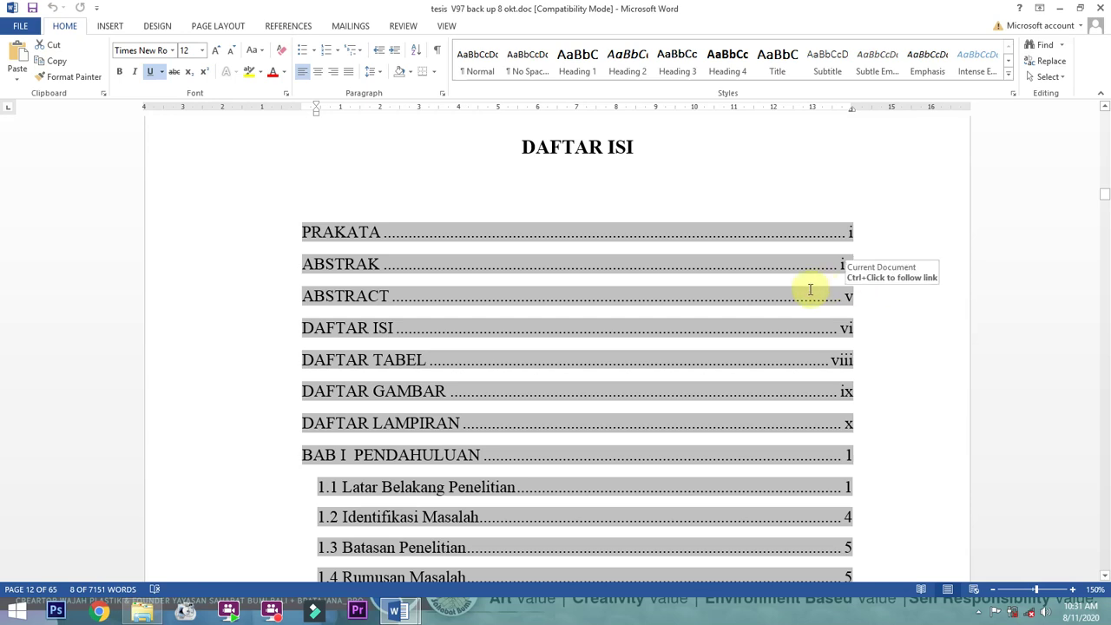
pyautogui.click(496, 278)
pyautogui.scroll(-1, 494, 308)
# Return to BELAJAR MEMBUAT DAFTAR ISI.docx and open the bottom-of-page number designs from the KATA PENGANTAR page
pyautogui.moveTo(399, 612)
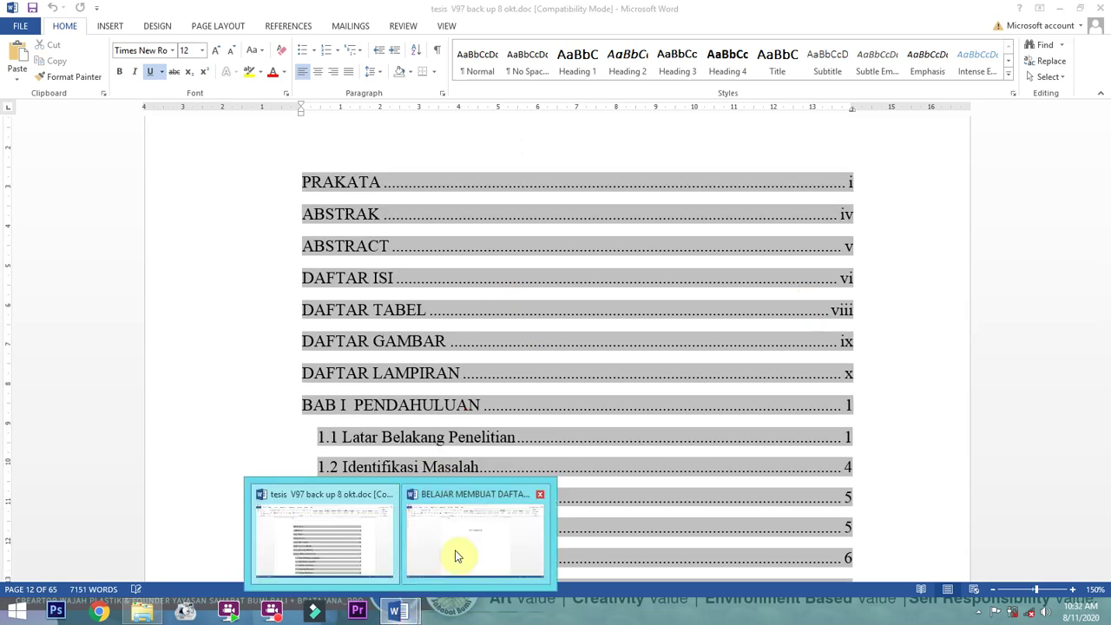
pyautogui.click(467, 542)
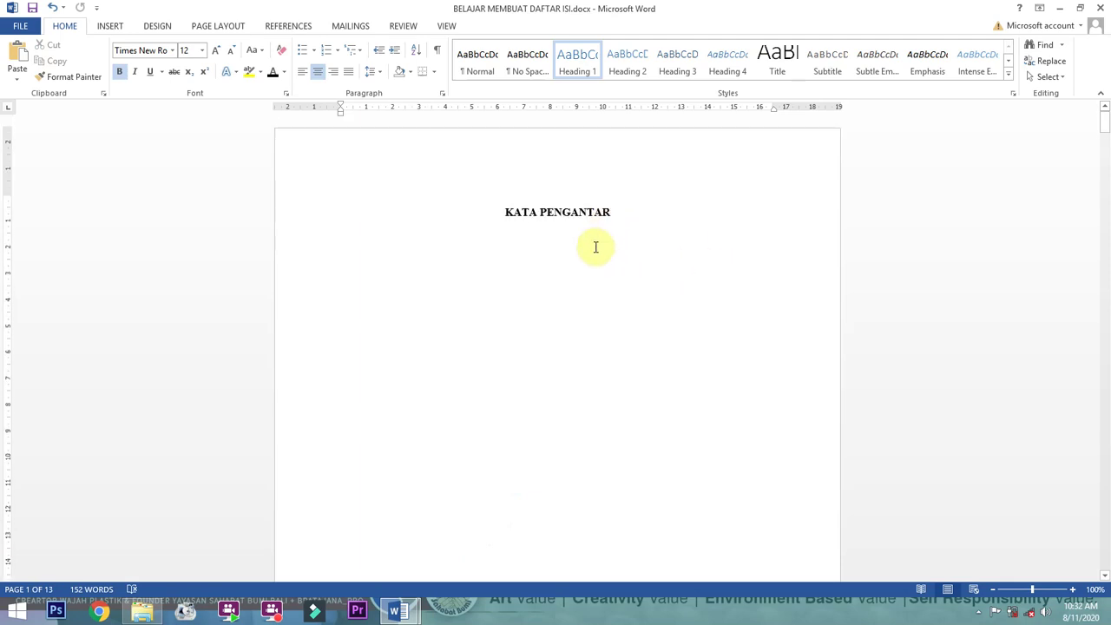
pyautogui.click(113, 26)
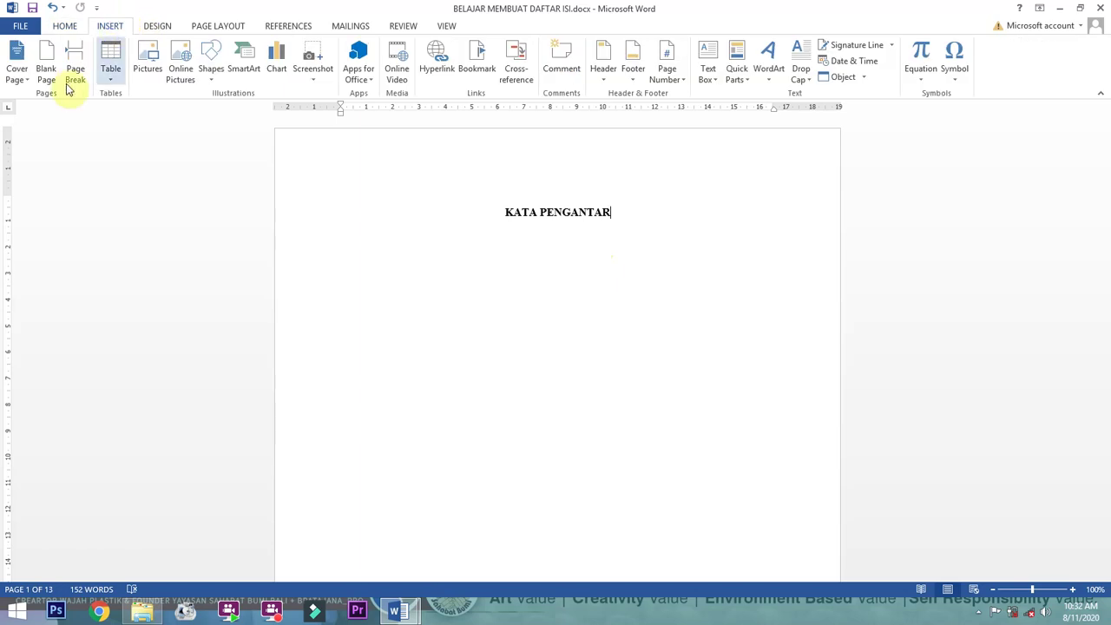
pyautogui.click(674, 80)
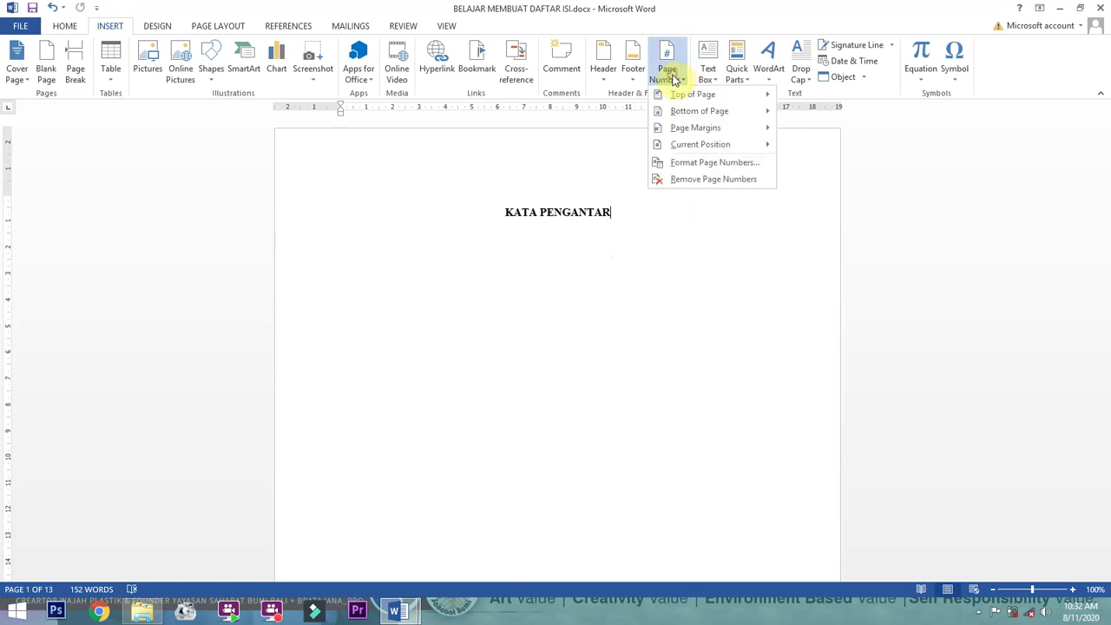
pyautogui.click(713, 114)
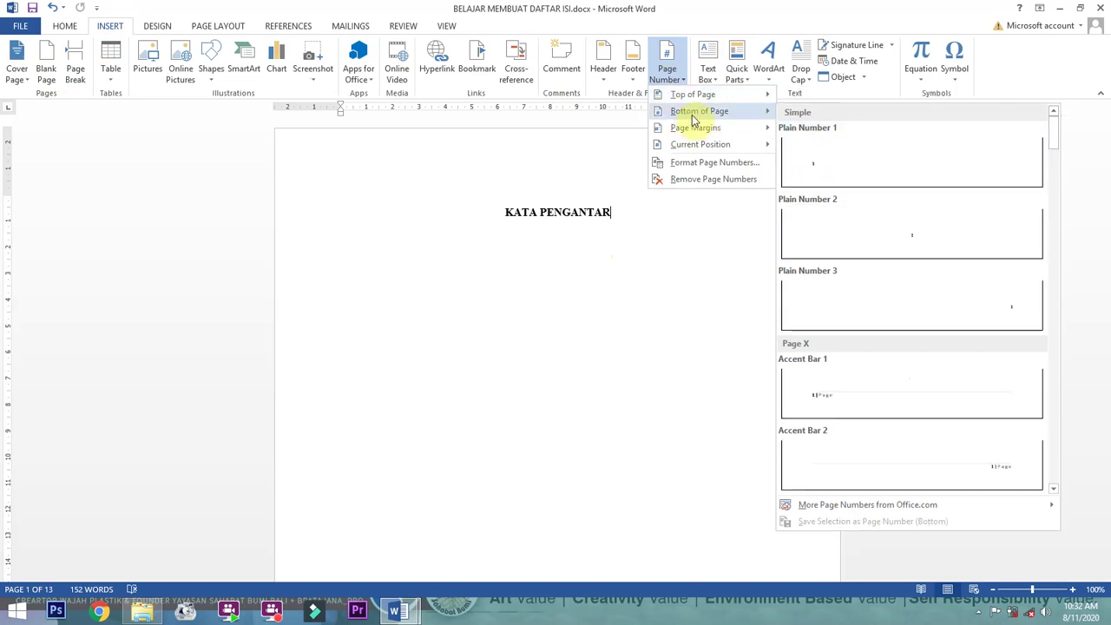
# Insert a centred page number in the document footer using the Plain Number 2 bottom-of-page style
pyautogui.click(896, 238)
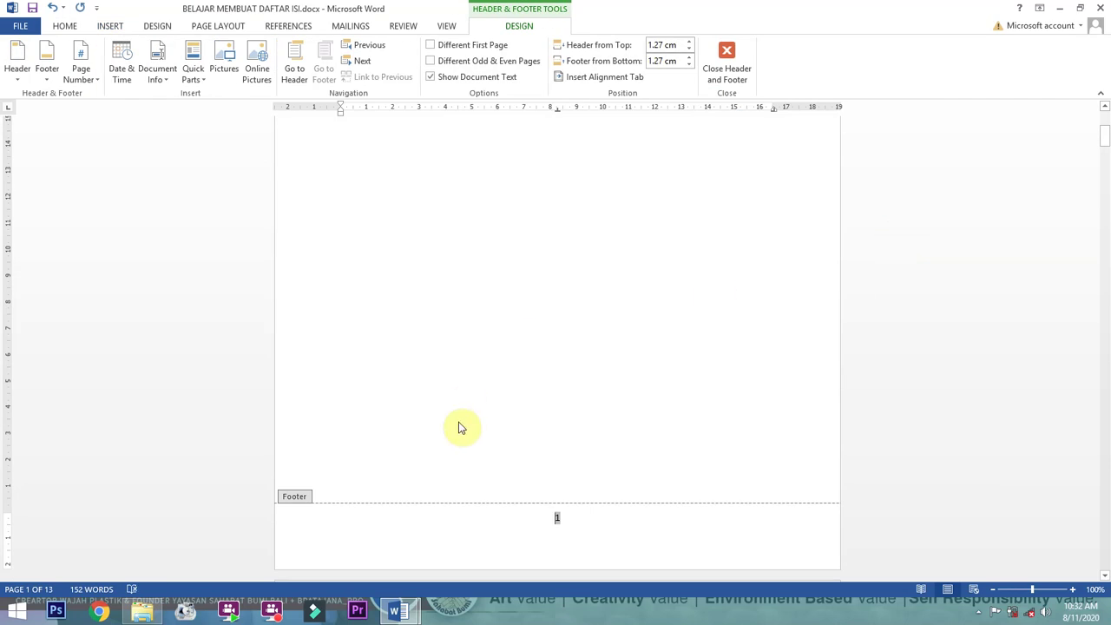
pyautogui.doubleClick(558, 518)
pyautogui.scroll(-5, 584, 515)
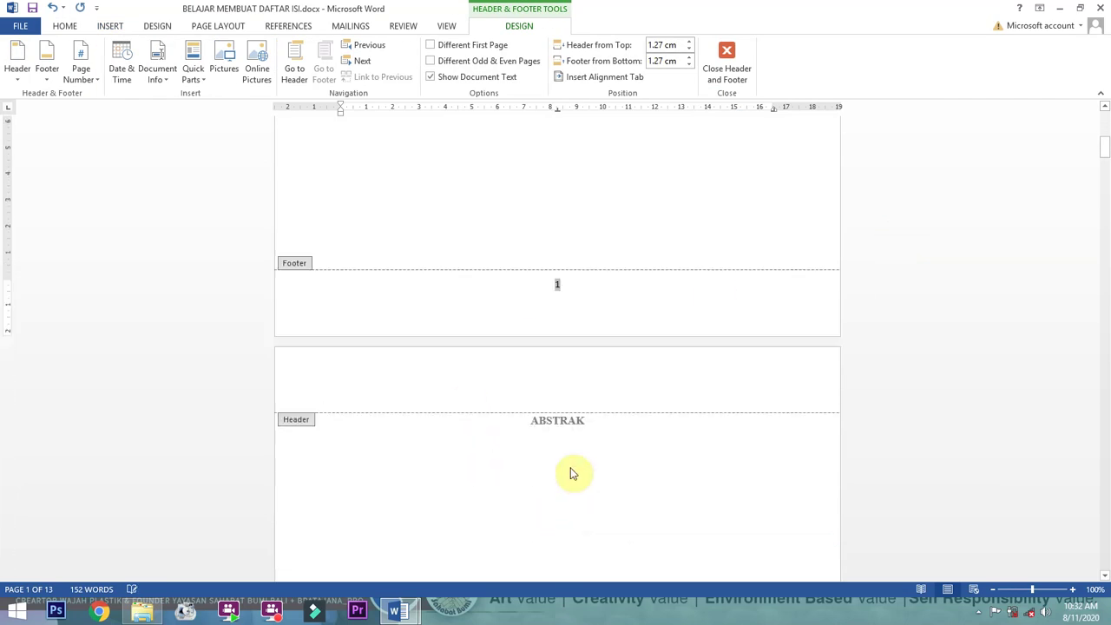
pyautogui.scroll(10, 581, 287)
pyautogui.scroll(-5, 581, 290)
pyautogui.scroll(-3, 582, 291)
pyautogui.scroll(-4, 582, 291)
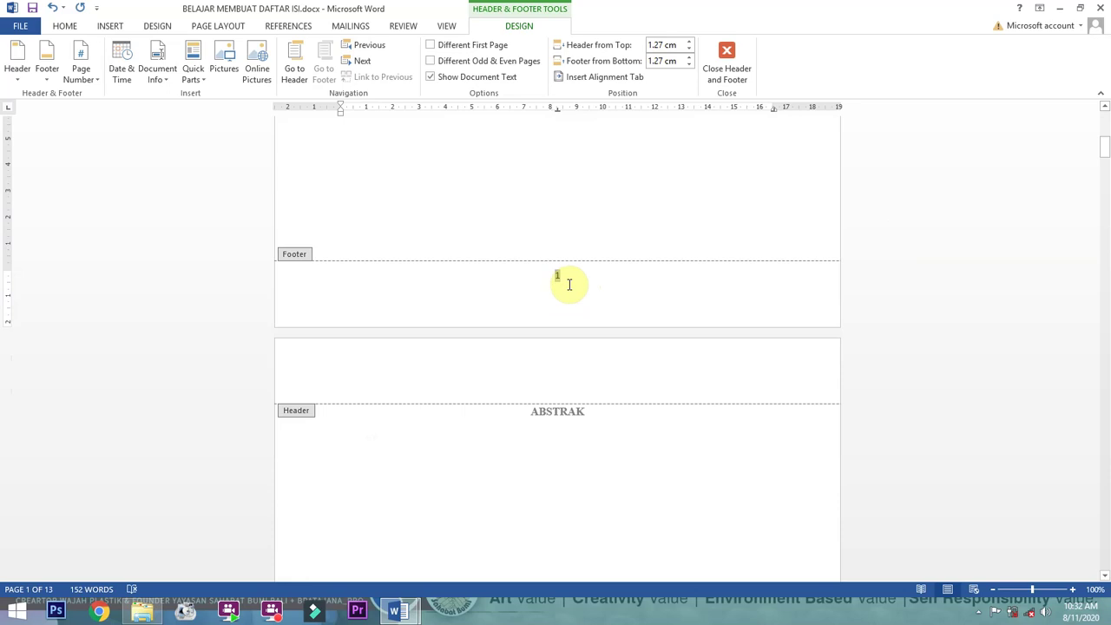
# Format the footer page numbers as lowercase Roman numerals (i, ii, iii, ...), starting at i
pyautogui.doubleClick(556, 276)
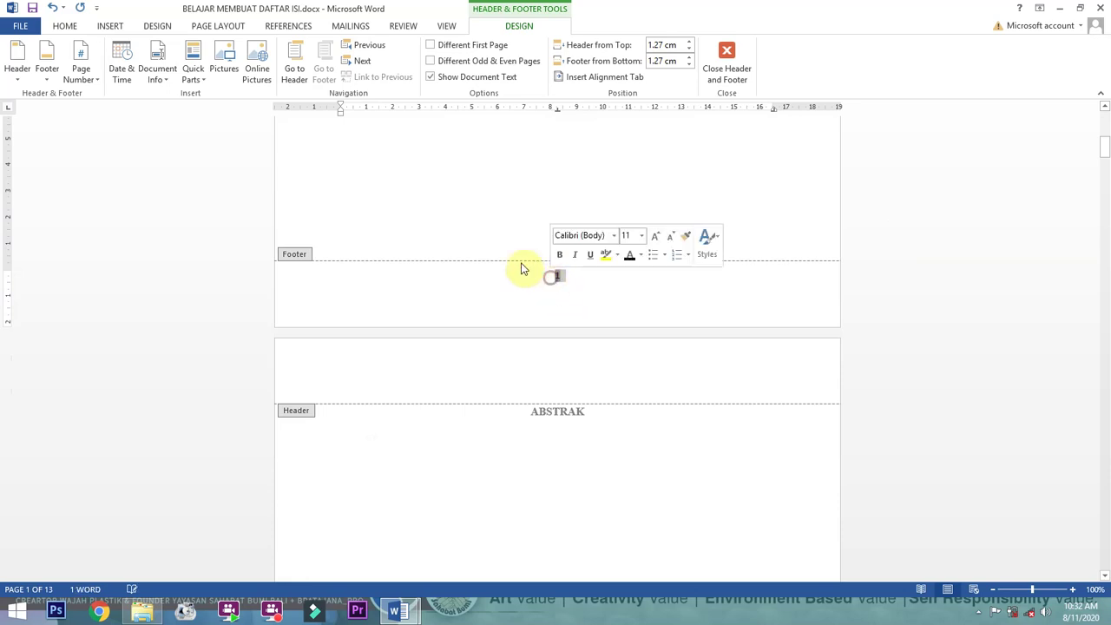
pyautogui.click(83, 80)
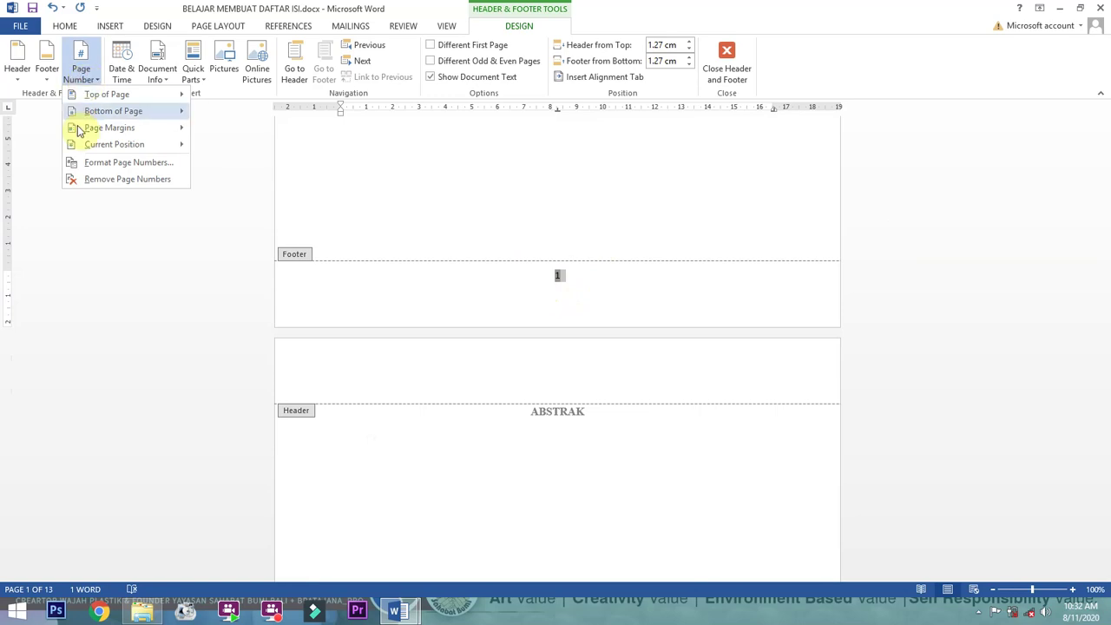
pyautogui.click(122, 162)
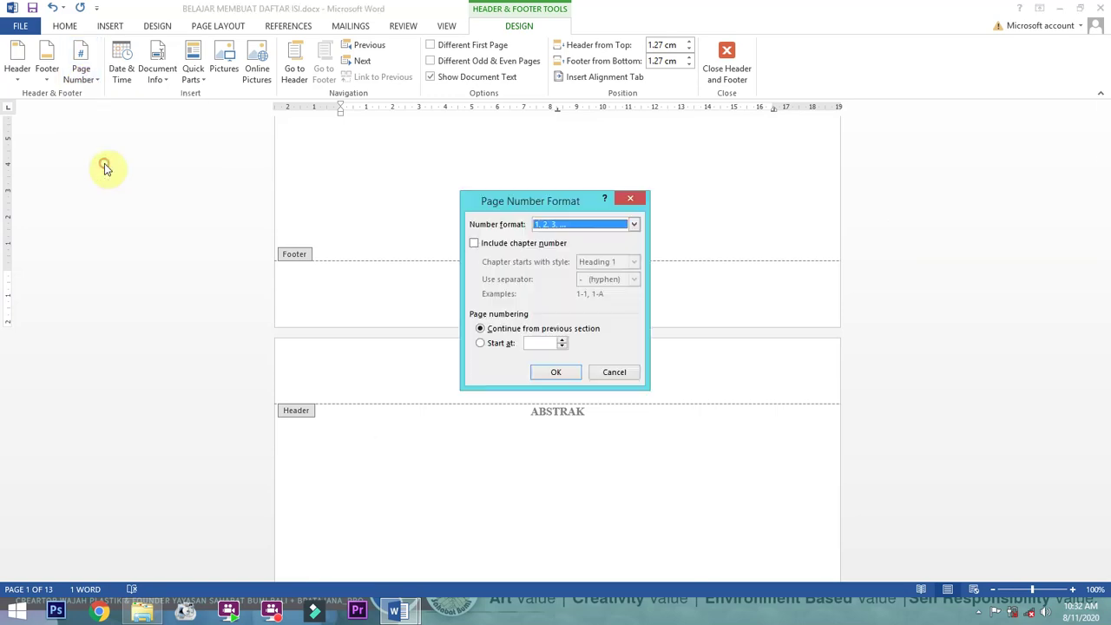
pyautogui.click(632, 224)
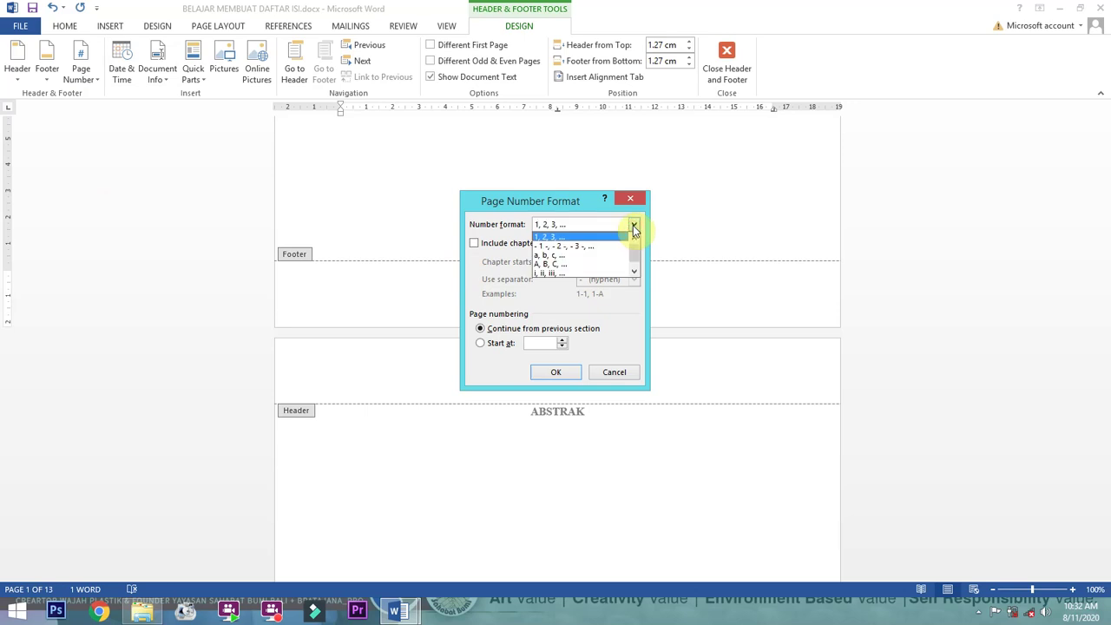
pyautogui.click(546, 274)
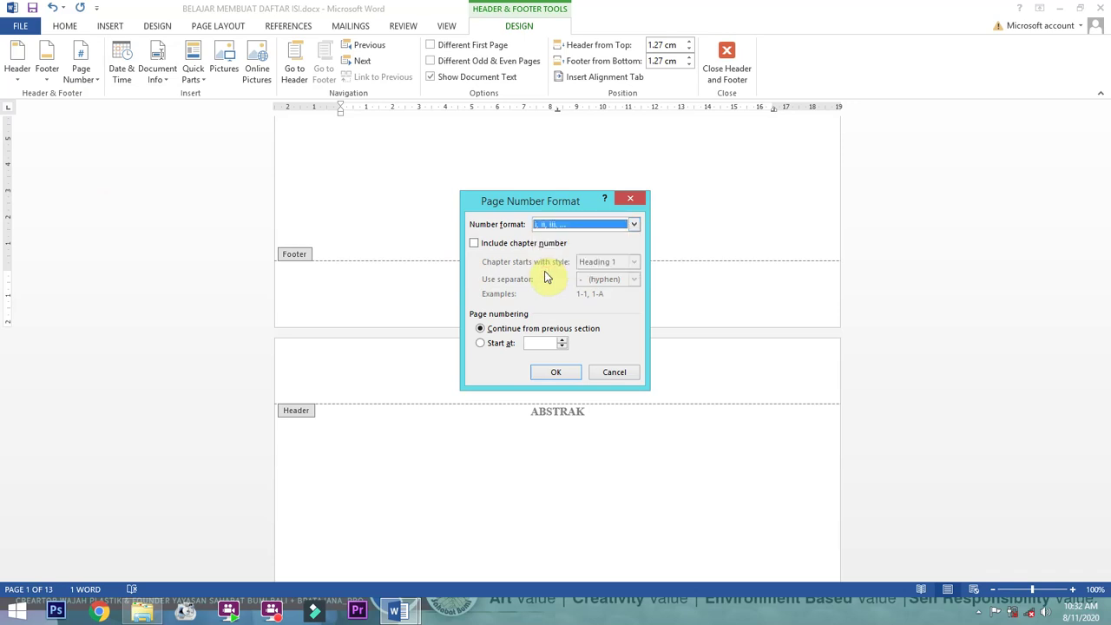
pyautogui.click(509, 342)
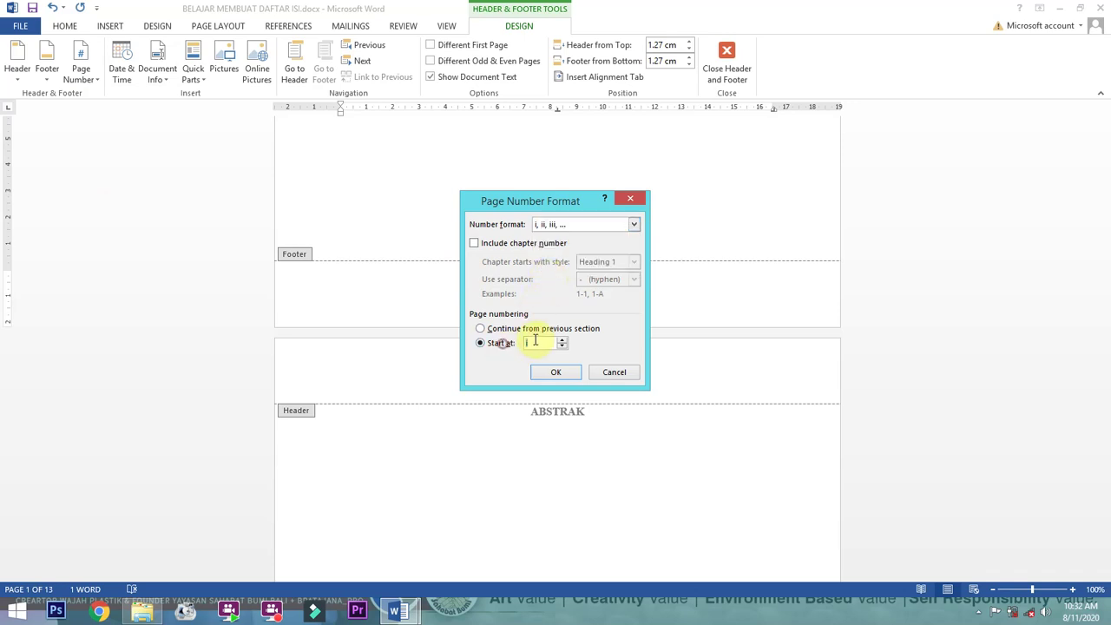
pyautogui.click(560, 372)
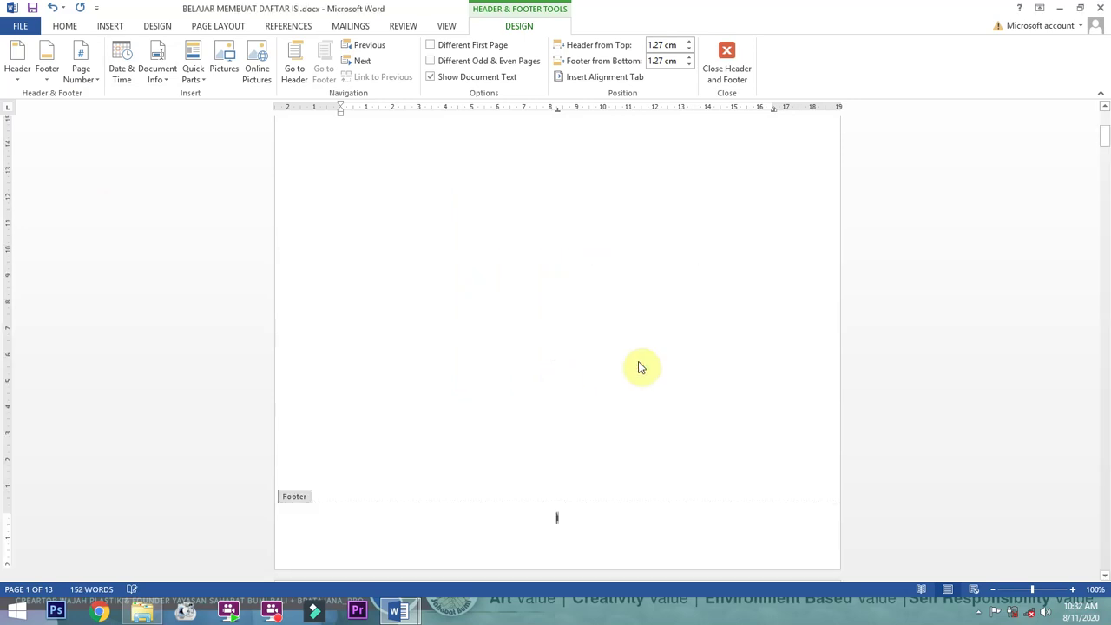
# Set the footer page number's font to Times New Roman, size 12, and close the footer
pyautogui.click(579, 517)
pyautogui.click(528, 518)
pyautogui.click(65, 26)
pyautogui.click(216, 50)
pyautogui.click(143, 50)
pyautogui.write('Times New Roman')
pyautogui.press('Return')
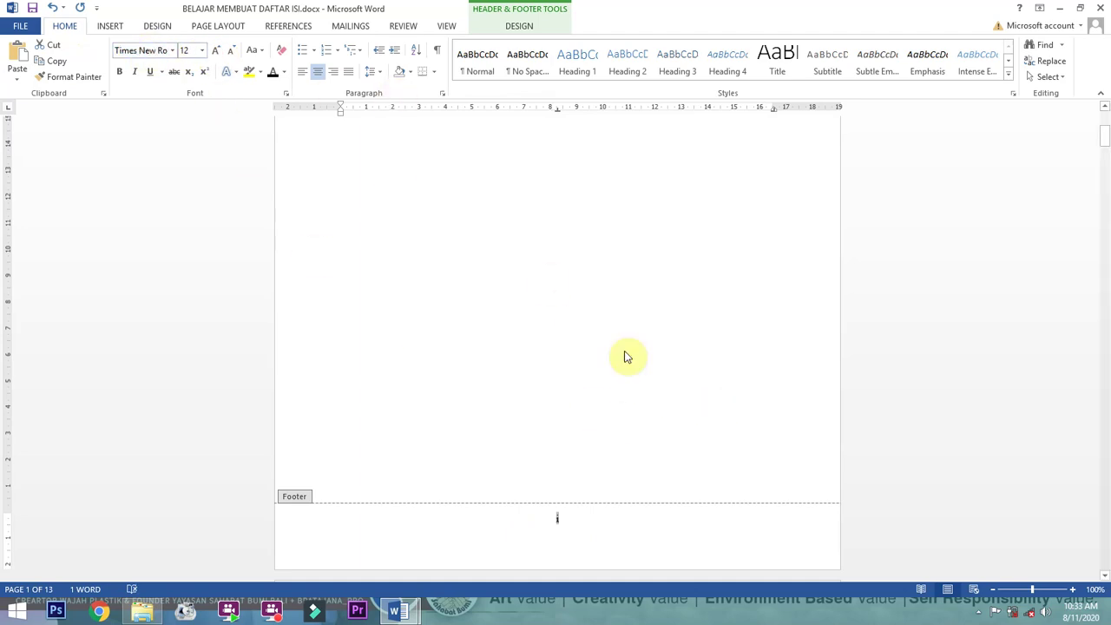
pyautogui.doubleClick(932, 333)
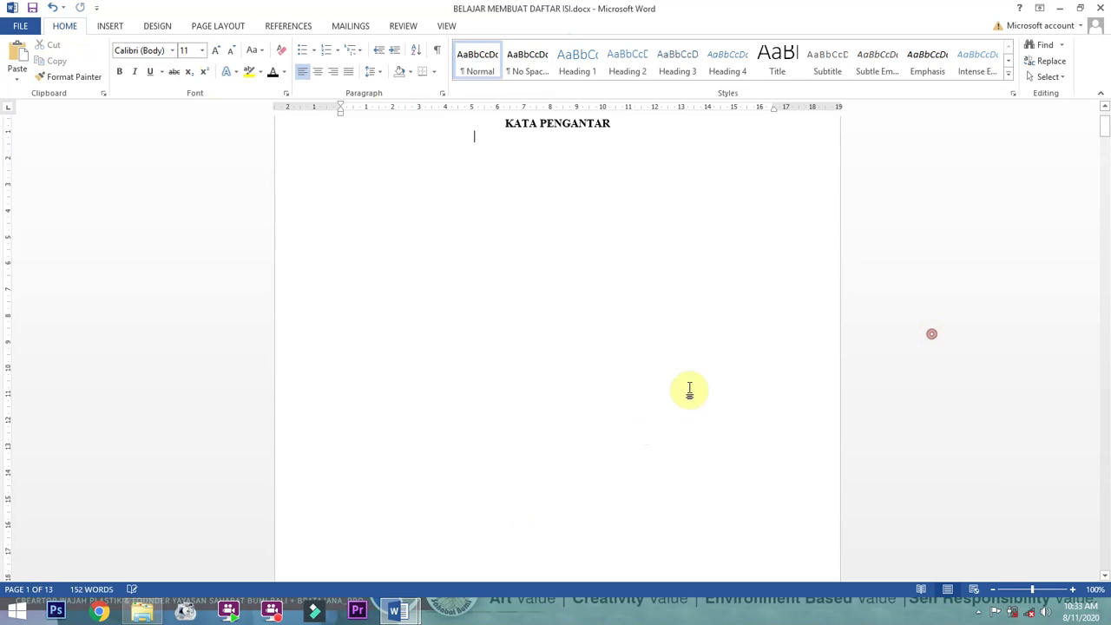
# Examine the footer page numbers from KATA PENGANTAR through the front matter to the end of BAB I
pyautogui.scroll(2, 639, 335)
pyautogui.keyDown('ctrl'); pyautogui.scroll(5, 643, 328); pyautogui.keyUp('ctrl')
pyautogui.scroll(-8, 642, 328)
pyautogui.scroll(-10, 644, 326)
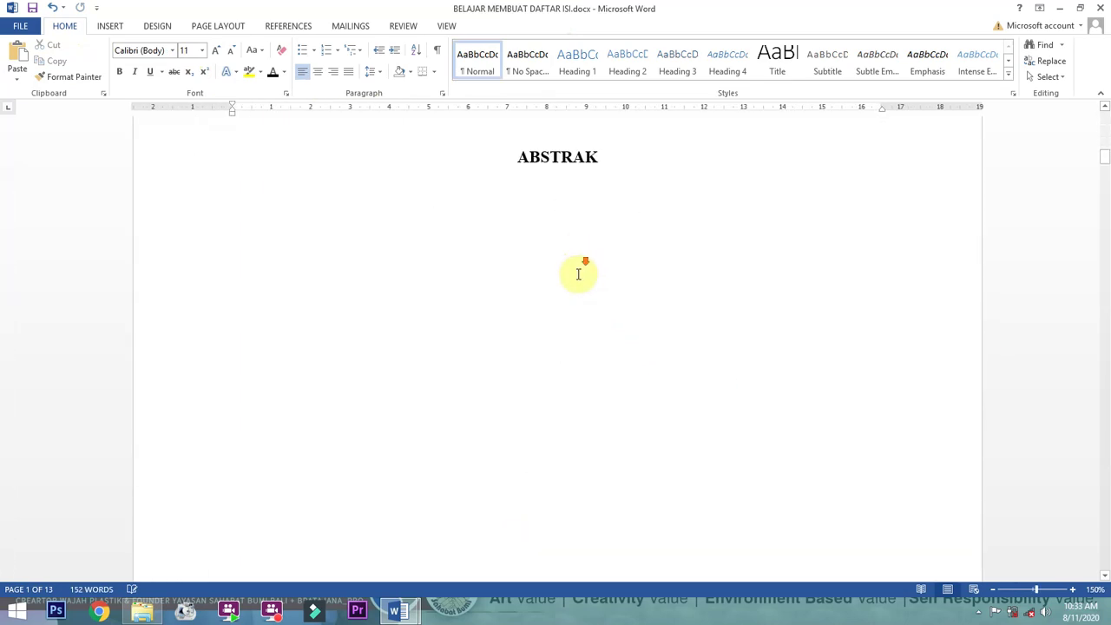
pyautogui.scroll(-4, 591, 298)
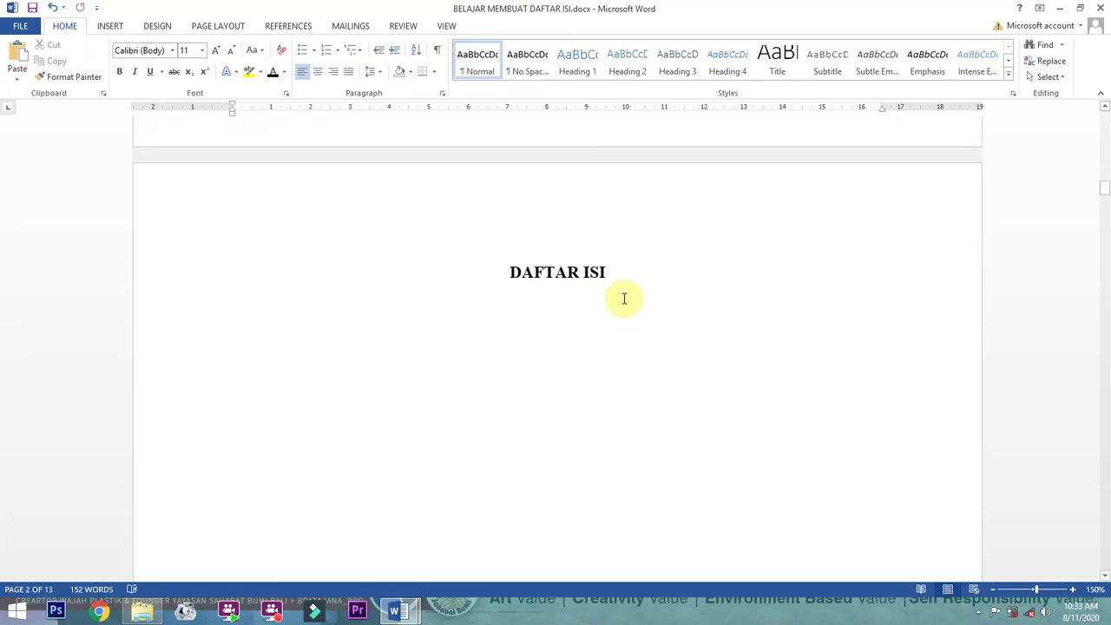
pyautogui.scroll(-3, 622, 297)
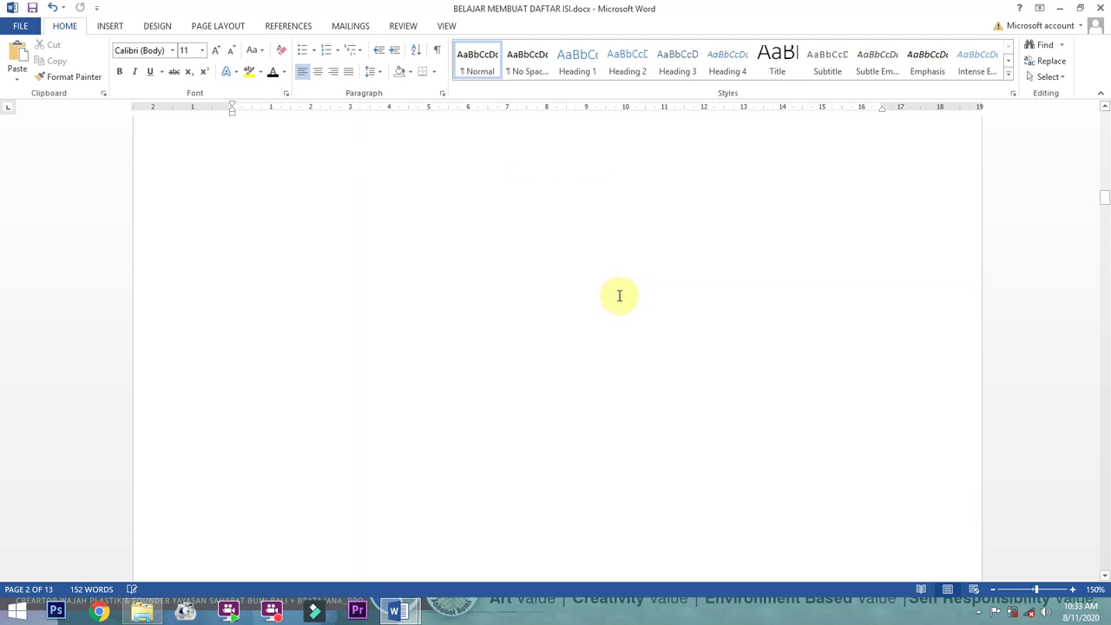
pyautogui.scroll(-10, 623, 296)
pyautogui.scroll(-6, 622, 297)
pyautogui.scroll(-15, 620, 296)
pyautogui.scroll(-5, 623, 297)
pyautogui.scroll(-10, 619, 296)
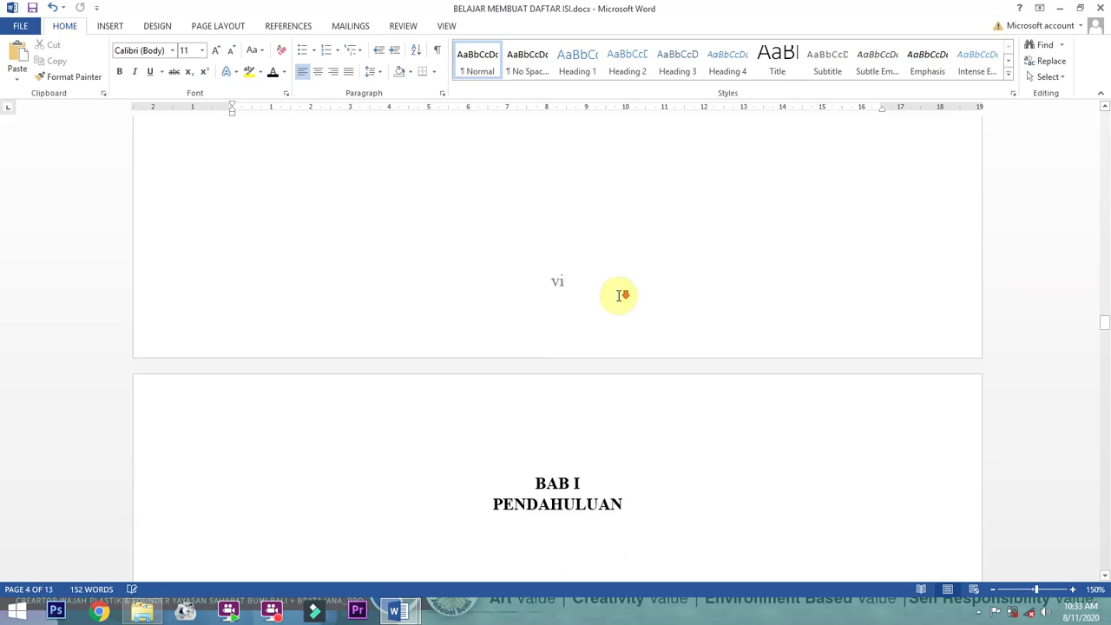
pyautogui.scroll(-8, 620, 296)
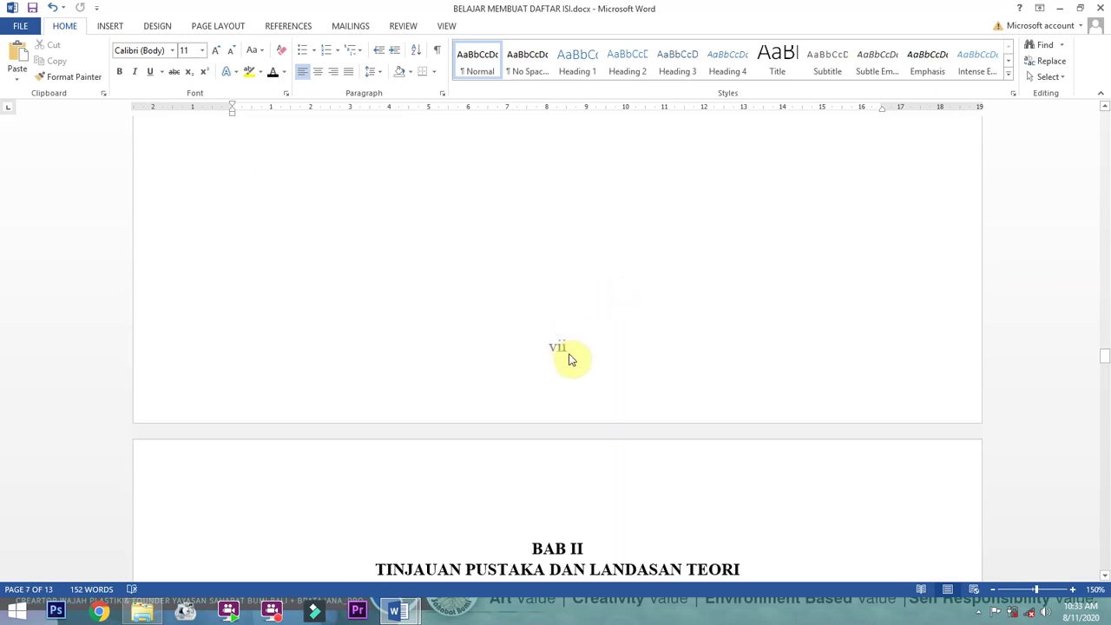
# Switch to the tesis V97 back up 8 okt.doc document, examine the page numbering in its table of contents, and return
pyautogui.moveTo(397, 610)
pyautogui.click(365, 529)
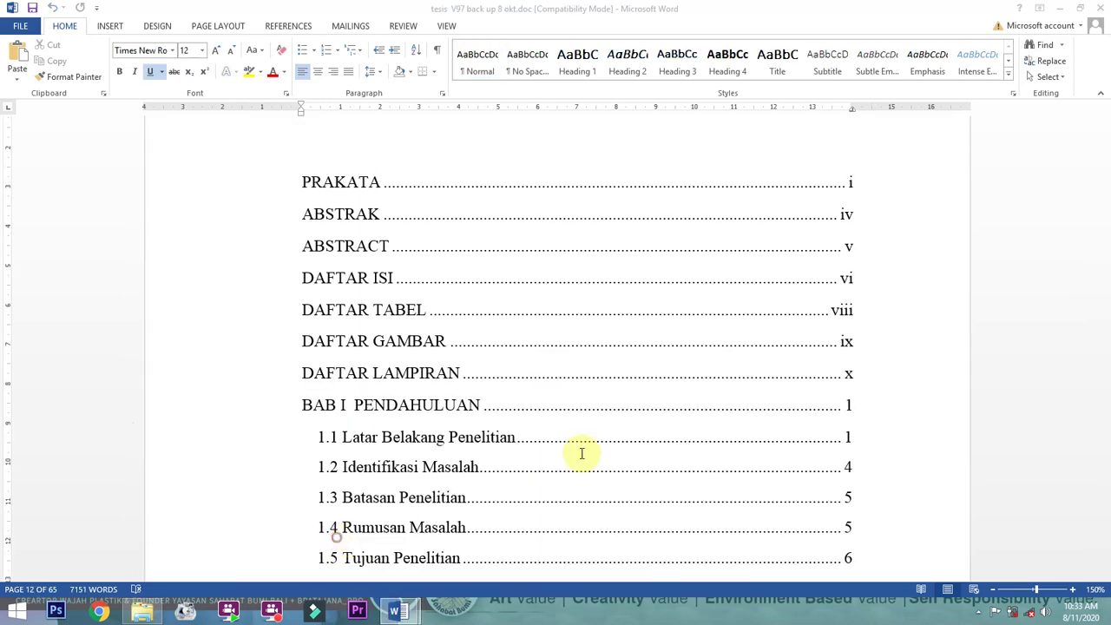
pyautogui.scroll(-3, 868, 409)
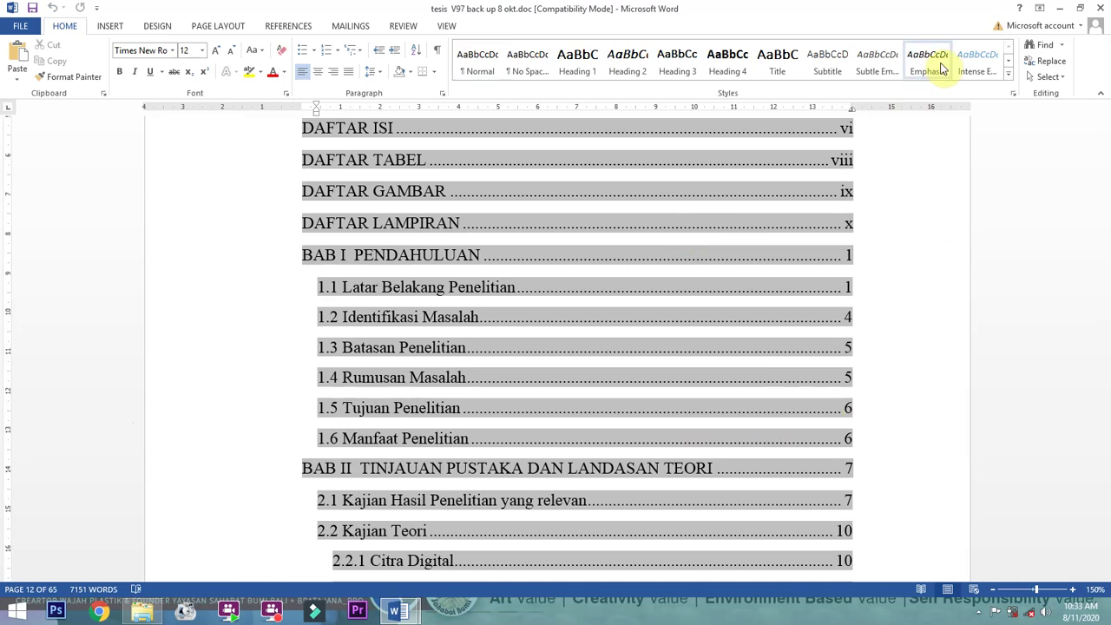
pyautogui.click(1061, 8)
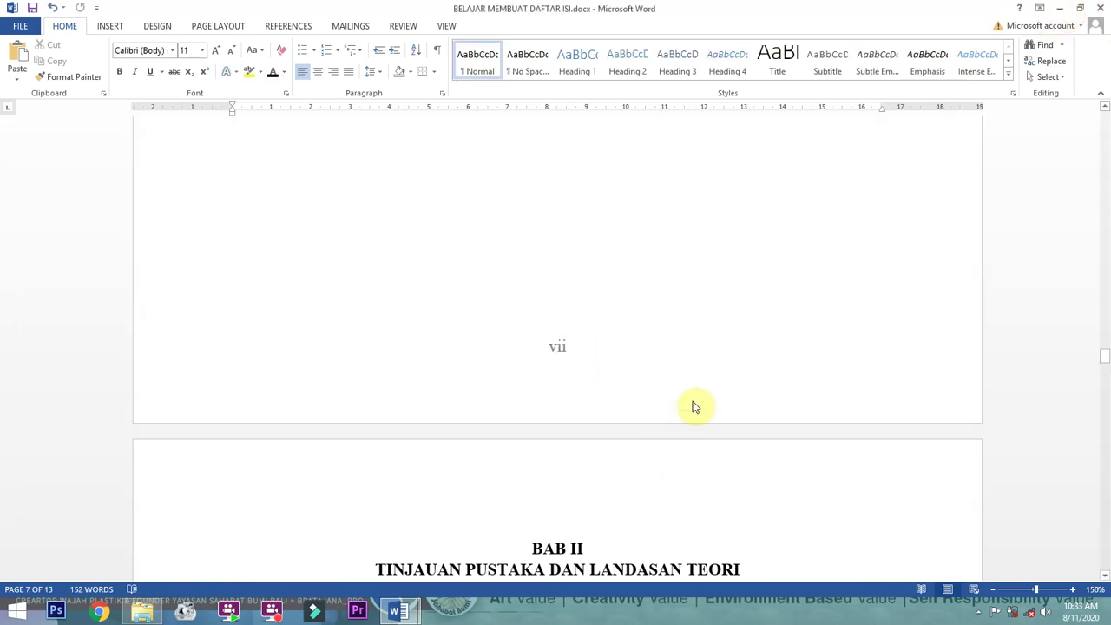
# Examine the page numbering around the transition from the DAFTAR LAMPIRAN page to BAB I and BAB II
pyautogui.scroll(2, 603, 337)
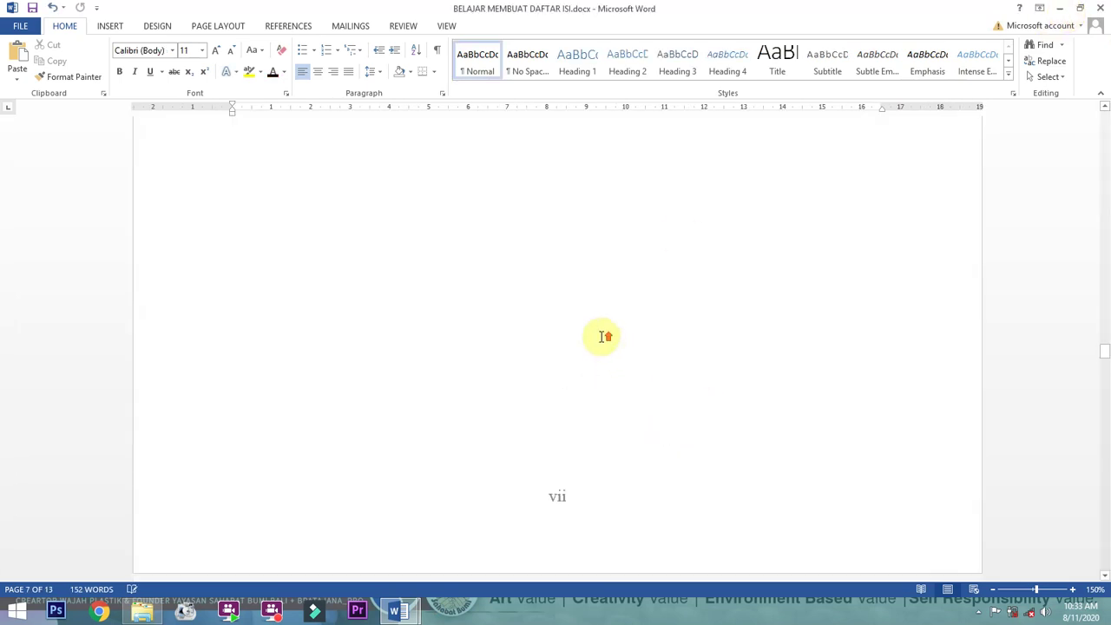
pyautogui.scroll(-2, 603, 339)
pyautogui.scroll(-3, 602, 339)
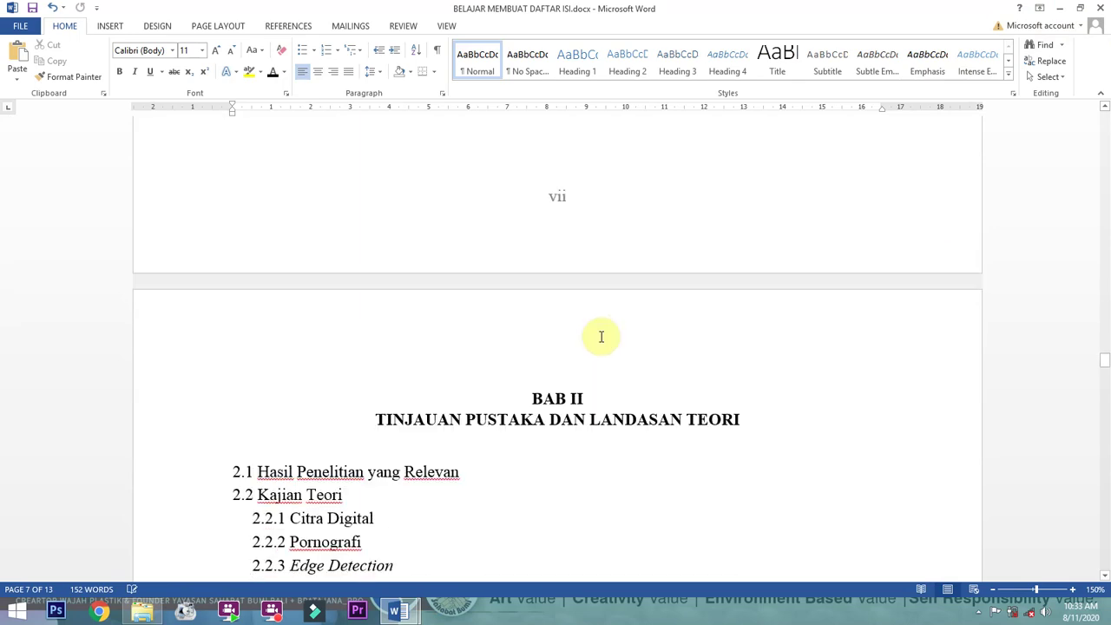
pyautogui.scroll(8, 618, 326)
pyautogui.scroll(3, 599, 321)
pyautogui.scroll(-2, 585, 322)
pyautogui.scroll(6, 585, 325)
pyautogui.scroll(4, 585, 323)
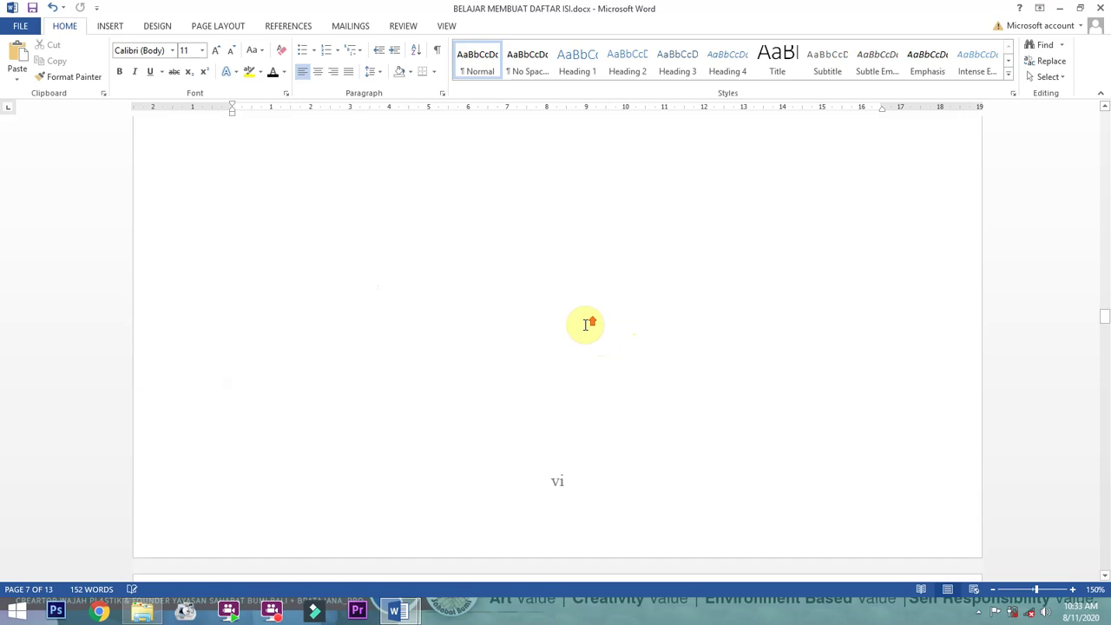
pyautogui.scroll(-2, 587, 326)
pyautogui.click(276, 246)
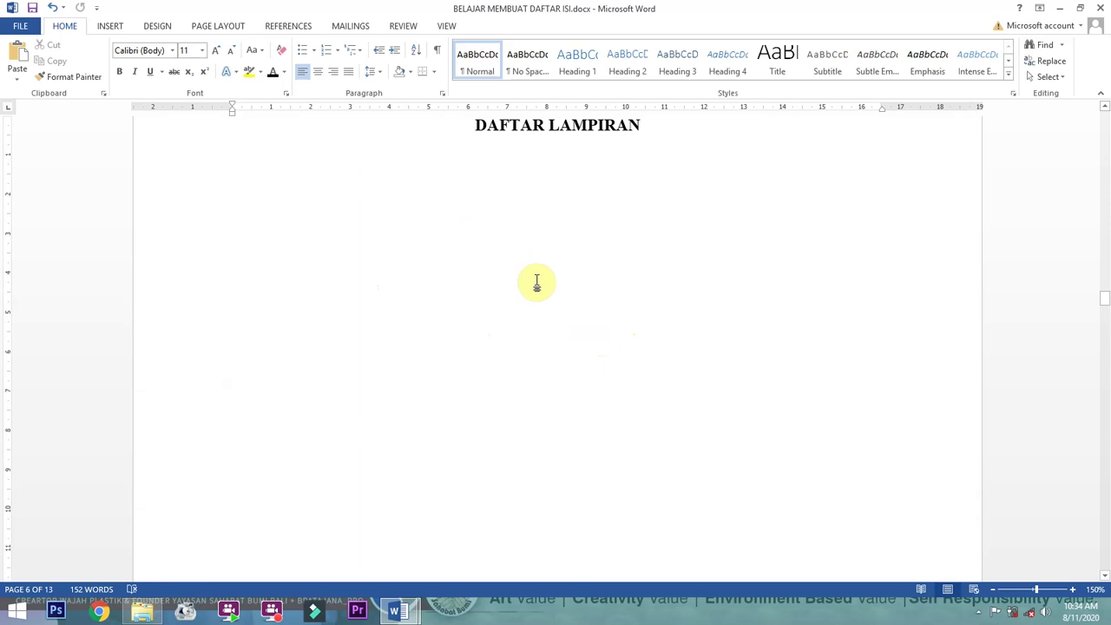
pyautogui.scroll(-15, 538, 286)
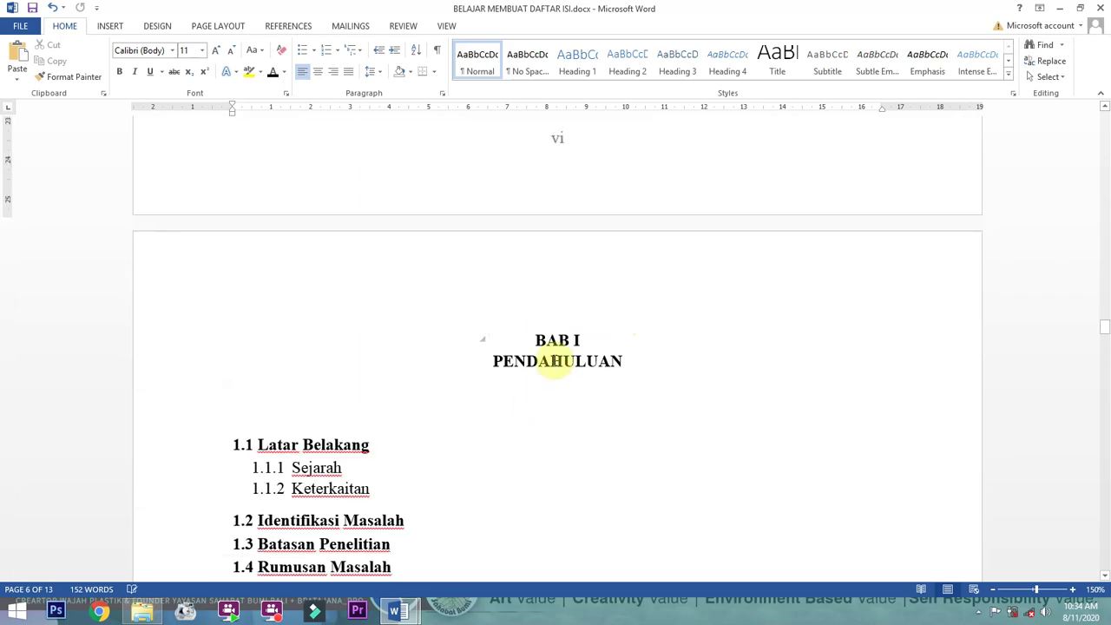
pyautogui.scroll(15, 555, 360)
pyautogui.scroll(-1, 658, 328)
pyautogui.scroll(-1, 658, 328)
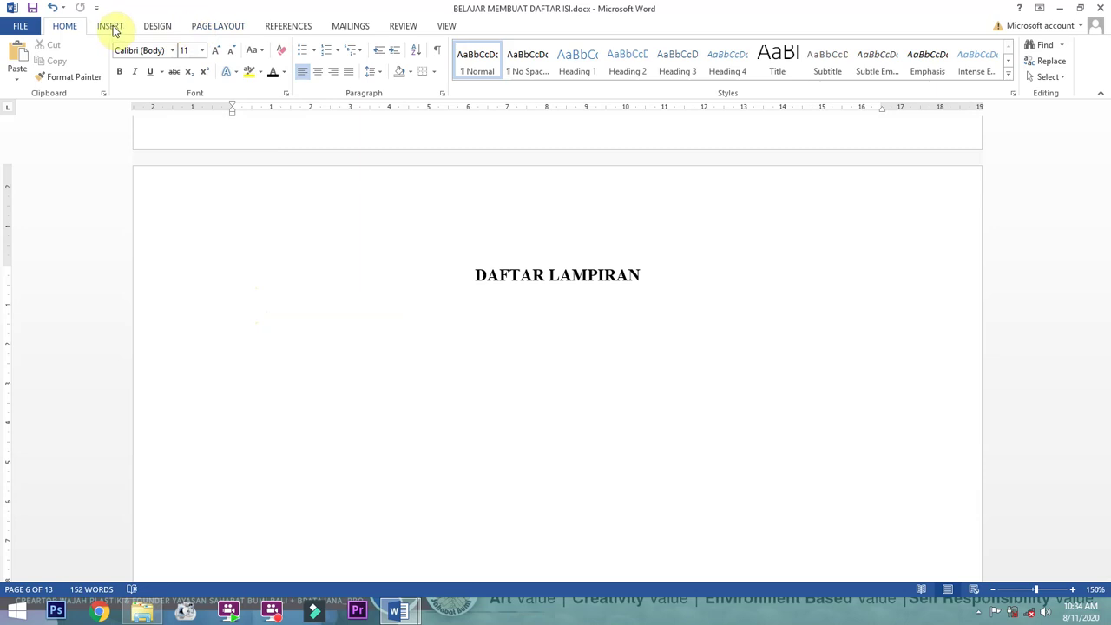
pyautogui.click(219, 28)
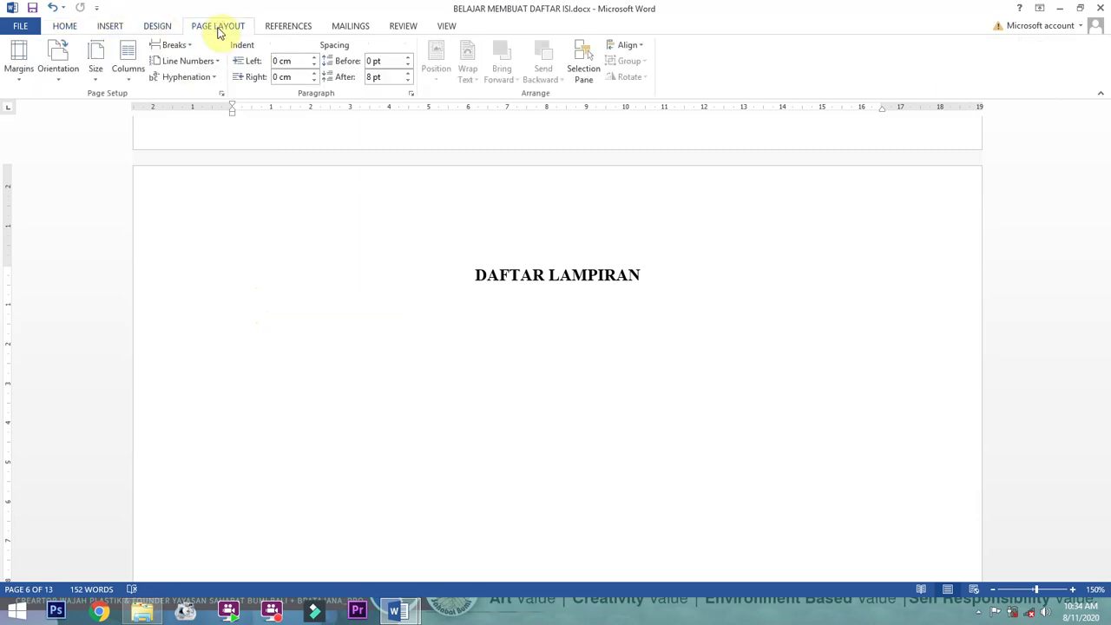
pyautogui.click(170, 46)
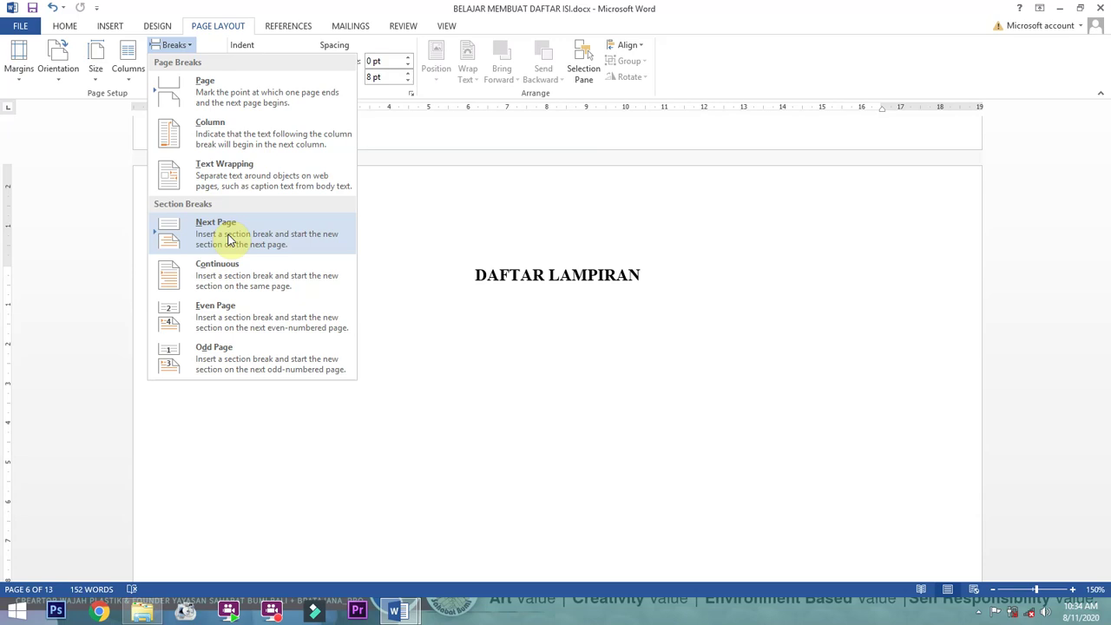
pyautogui.click(675, 365)
pyautogui.doubleClick(559, 209)
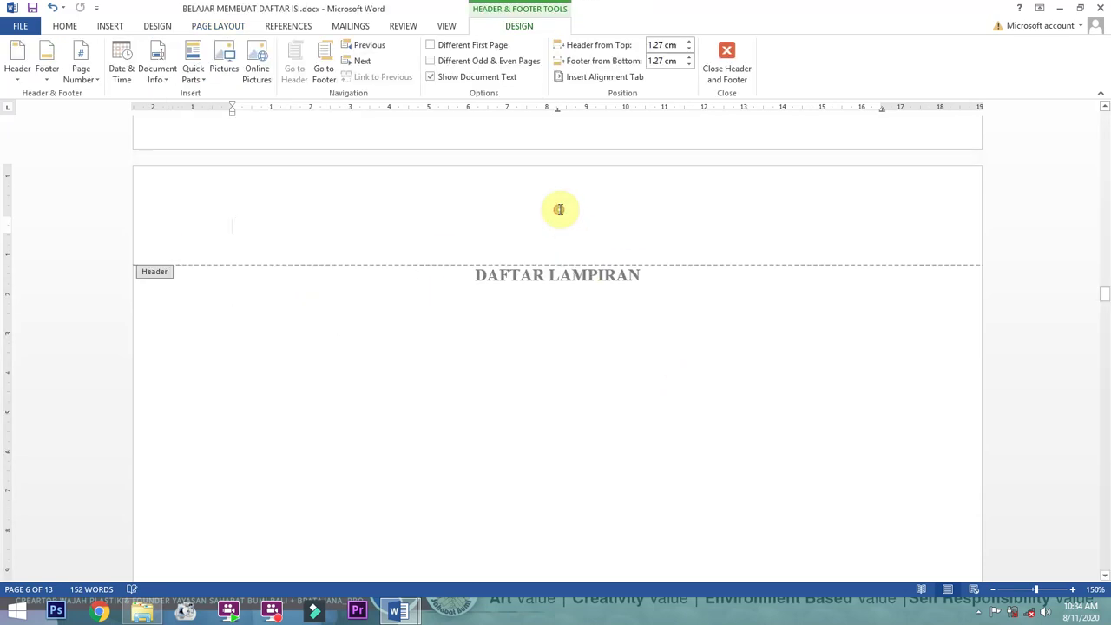
pyautogui.scroll(9, 280, 297)
pyautogui.scroll(-10, 314, 350)
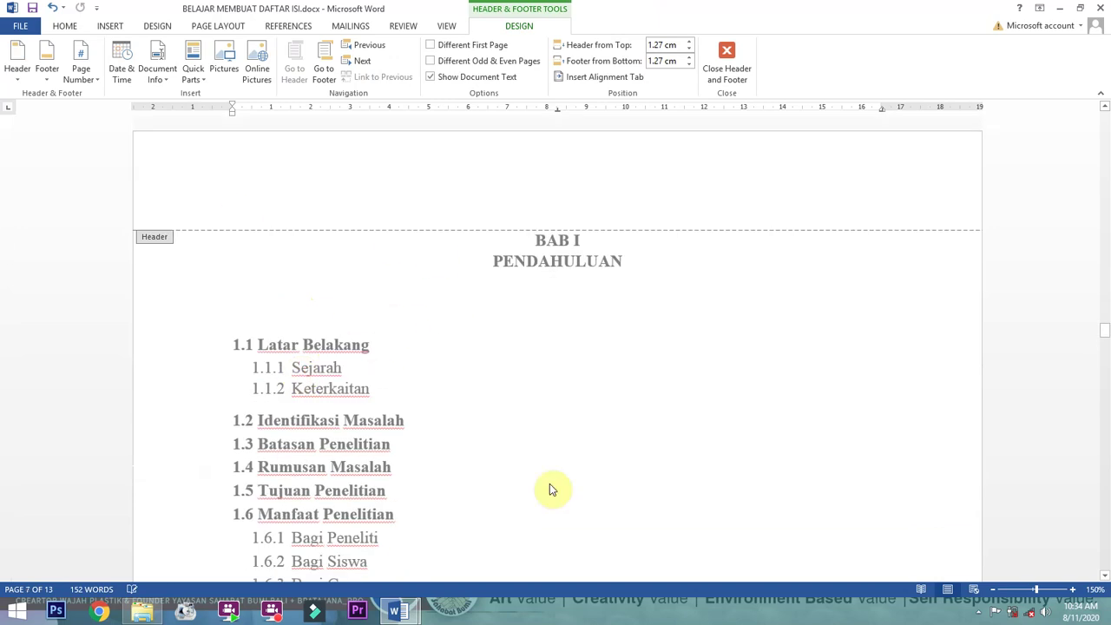
pyautogui.scroll(8, 632, 348)
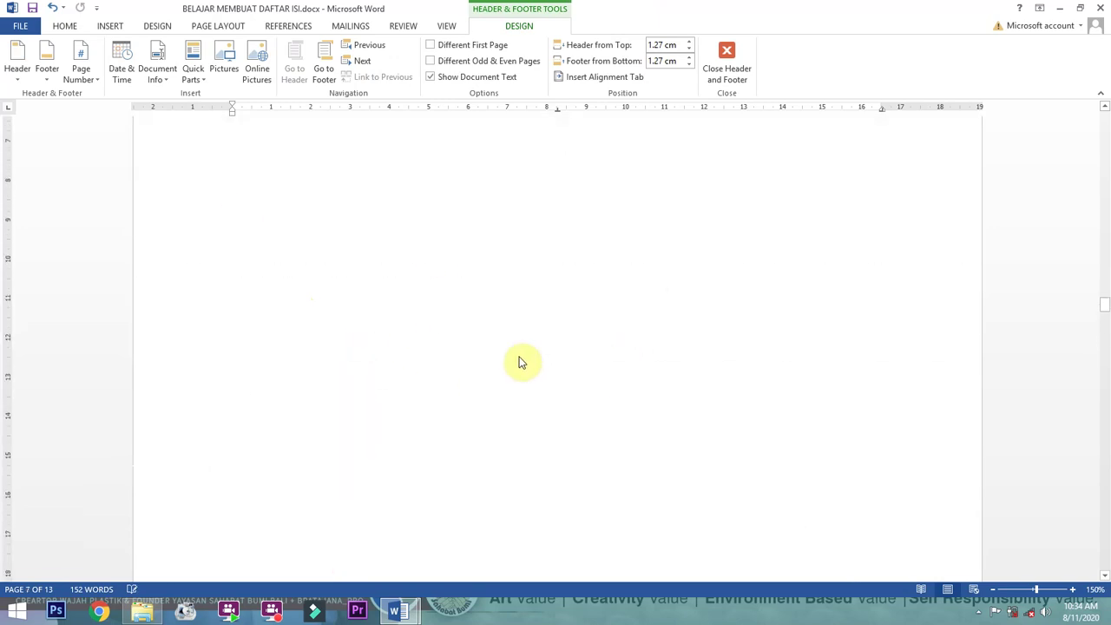
# Return to the body text and delete the blank space before the cursor below the DAFTAR LAMPIRAN heading
pyautogui.doubleClick(464, 350)
pyautogui.scroll(3, 464, 374)
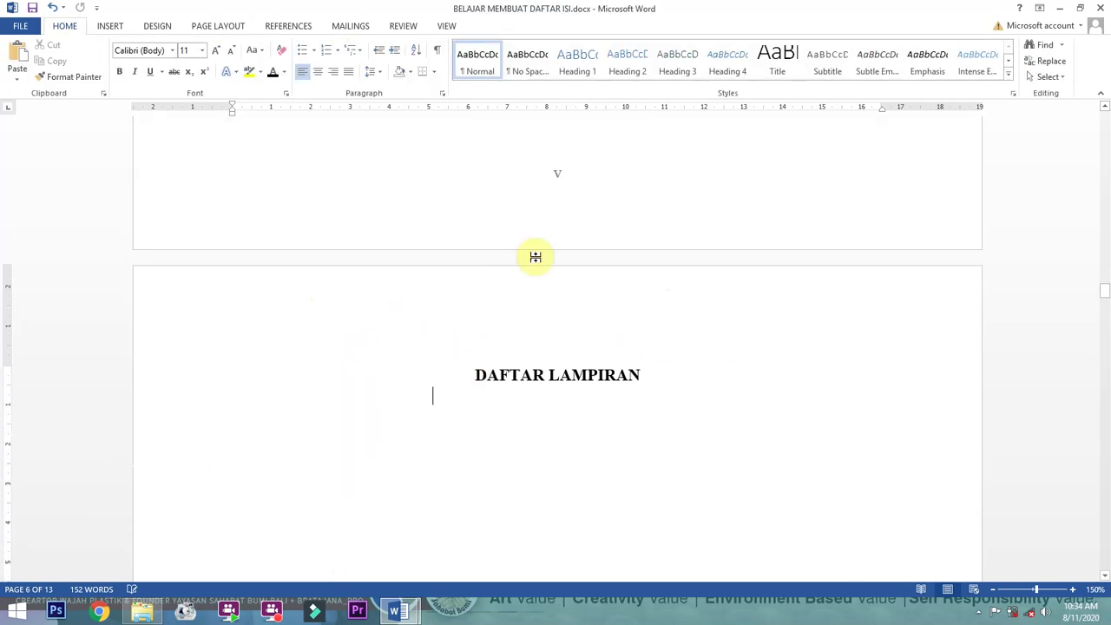
pyautogui.scroll(-3, 578, 384)
pyautogui.press('BackSpace')
pyautogui.press('BackSpace')
pyautogui.press('BackSpace')
pyautogui.press('BackSpace')
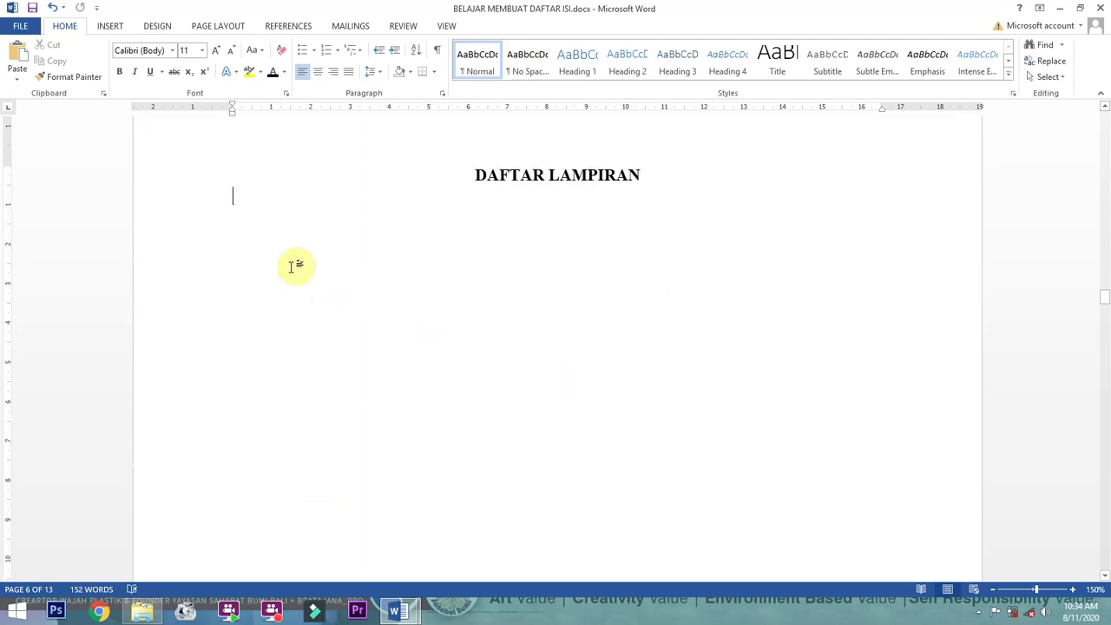
# Insert a Next Page section break at the cursor below the DAFTAR LAMPIRAN heading
pyautogui.click(213, 26)
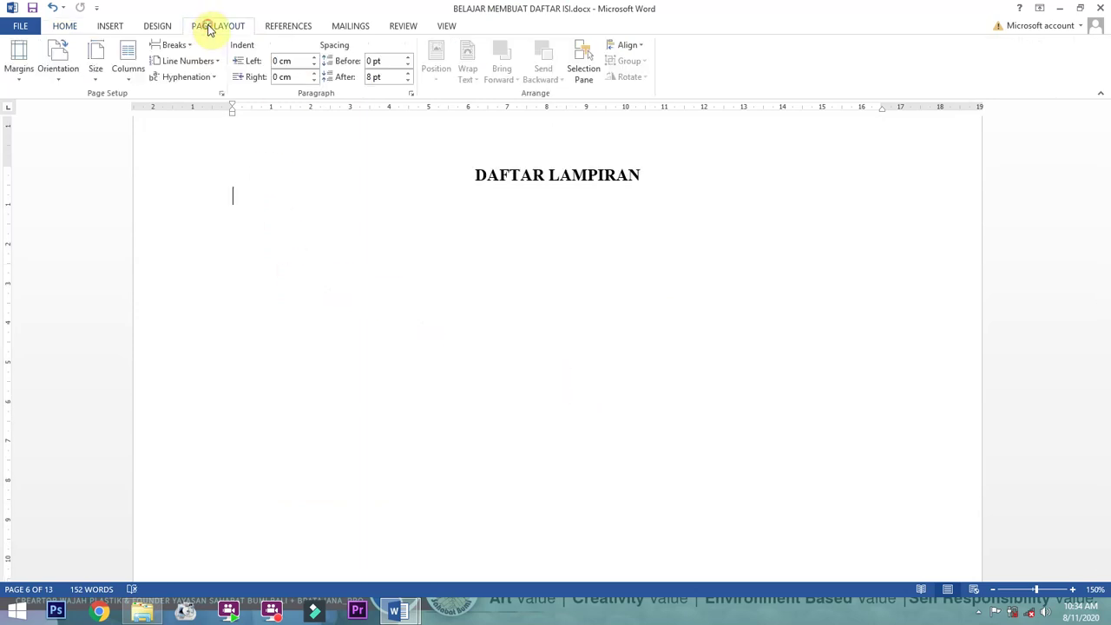
pyautogui.click(173, 46)
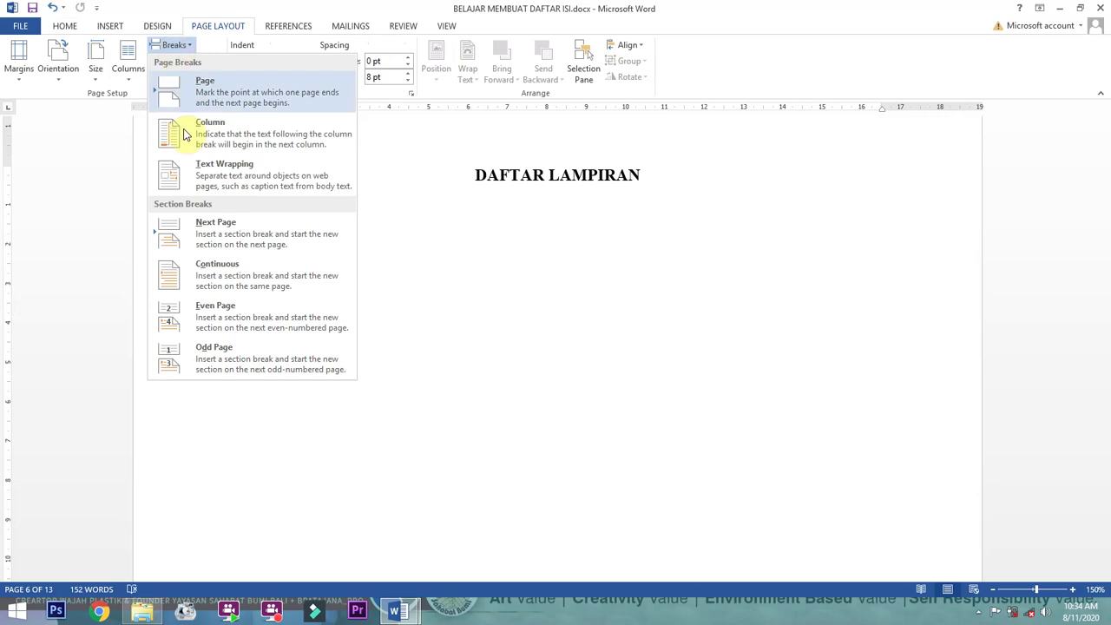
pyautogui.click(223, 239)
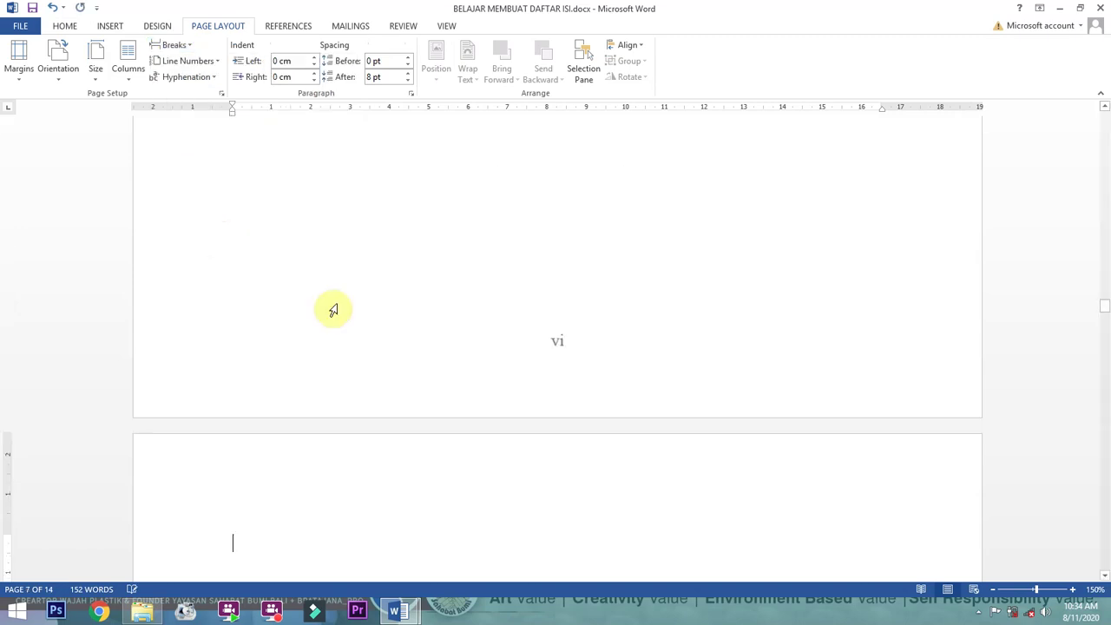
# Delete the blank space after the section break so that BAB I starts directly on the new section's first page
pyautogui.scroll(3, 631, 441)
pyautogui.scroll(3, 633, 441)
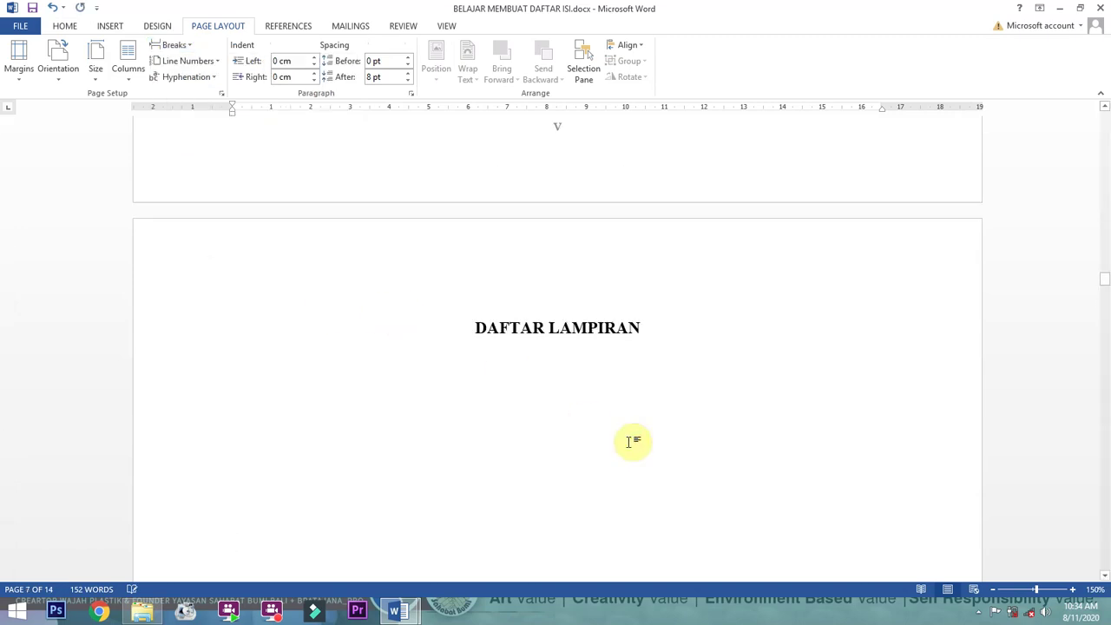
pyautogui.scroll(-12, 584, 388)
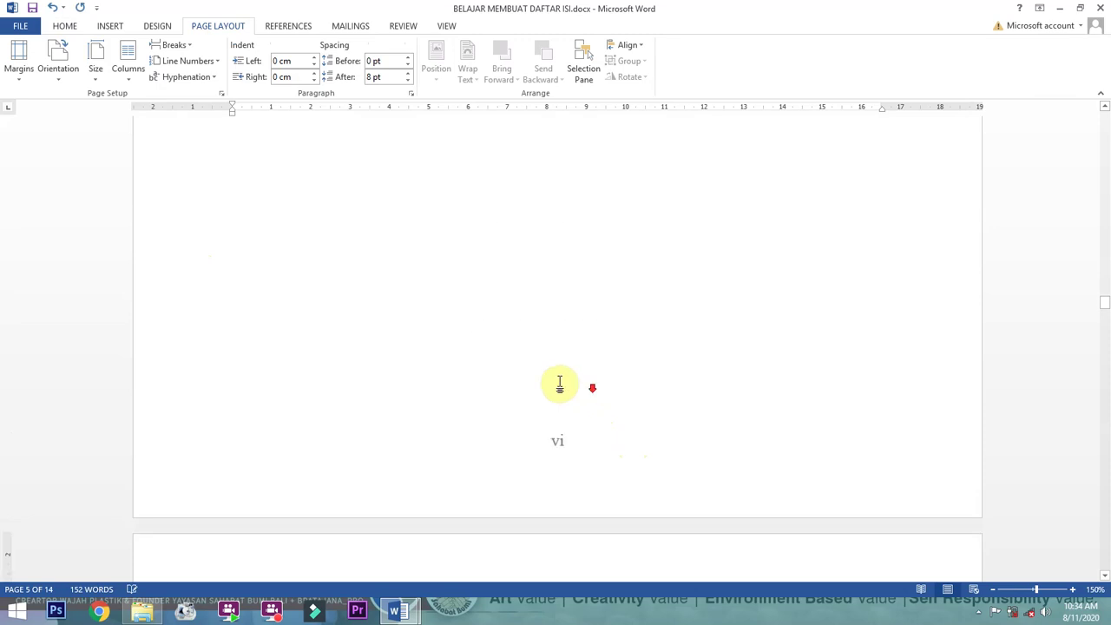
pyautogui.scroll(-2, 558, 356)
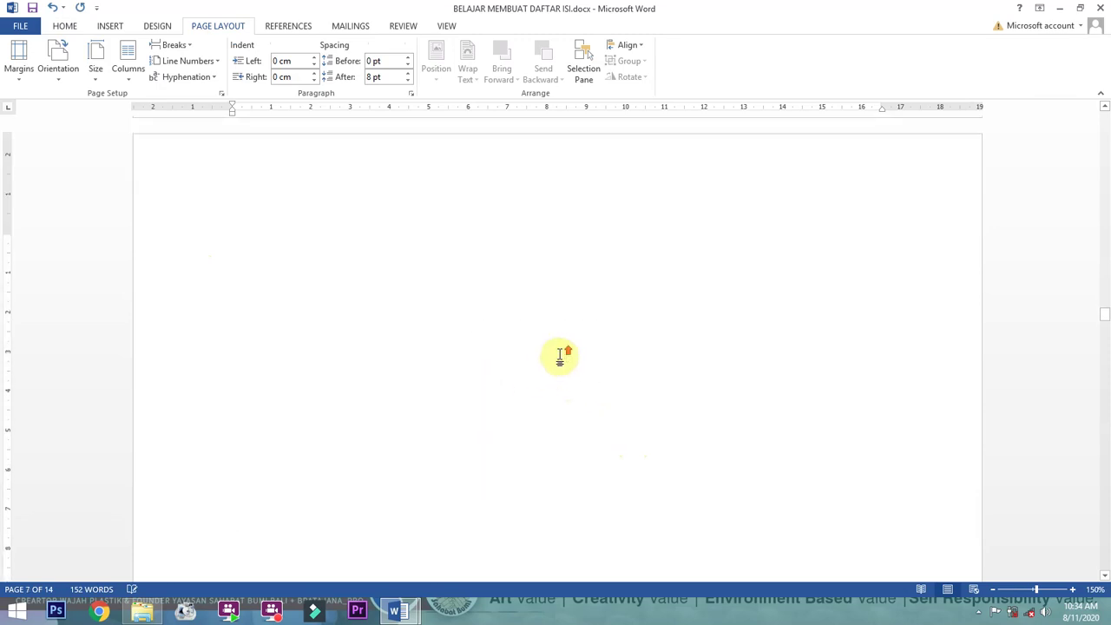
pyautogui.press('Delete')
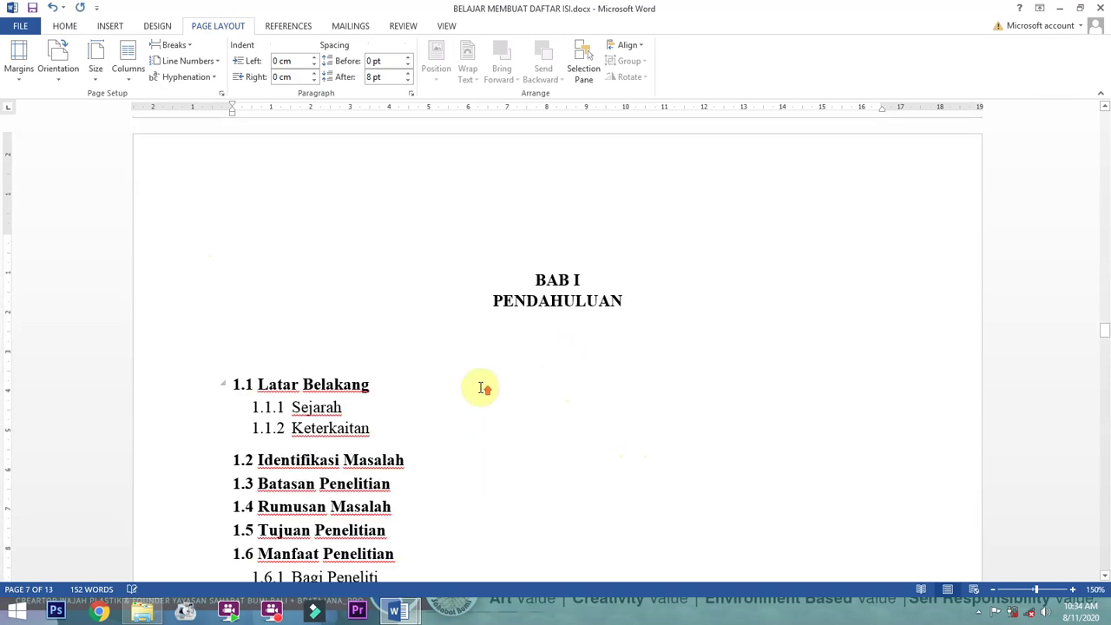
# Examine the page transition from DAFTAR LAMPIRAN to BAB I
pyautogui.scroll(3, 484, 389)
pyautogui.scroll(9, 385, 333)
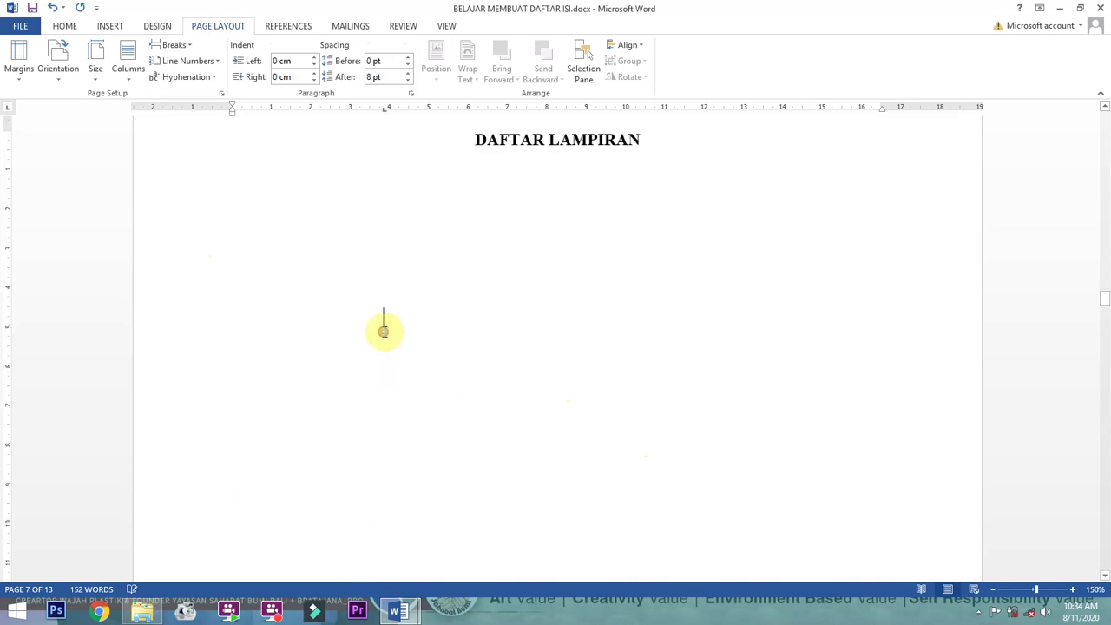
pyautogui.scroll(-7, 443, 361)
pyautogui.scroll(-2, 445, 376)
pyautogui.scroll(4, 417, 310)
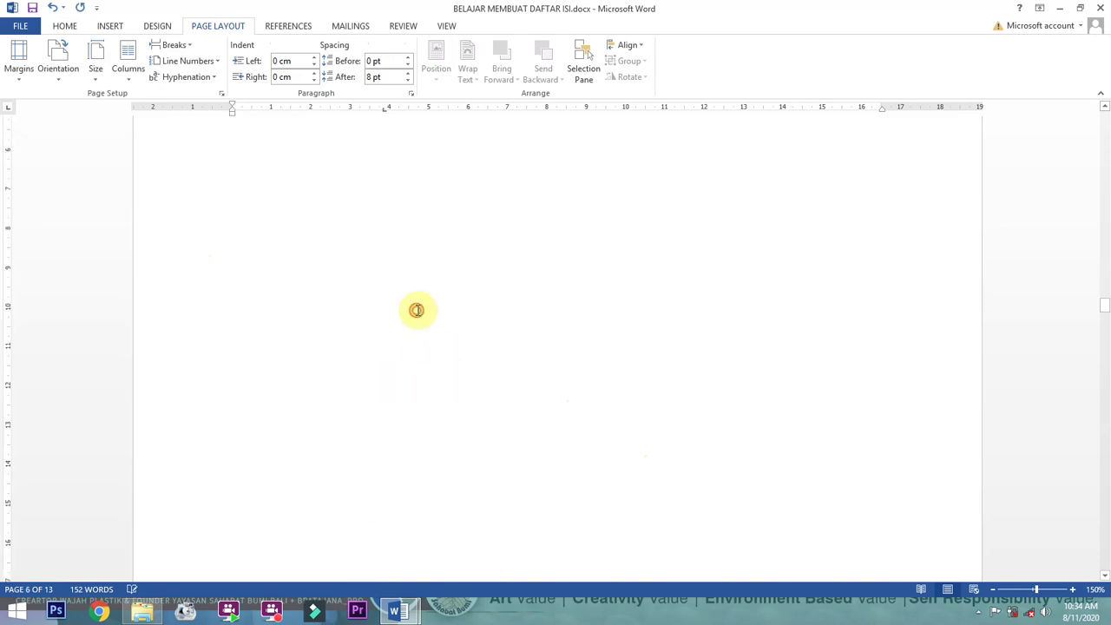
pyautogui.scroll(-4, 426, 348)
pyautogui.scroll(-2, 434, 360)
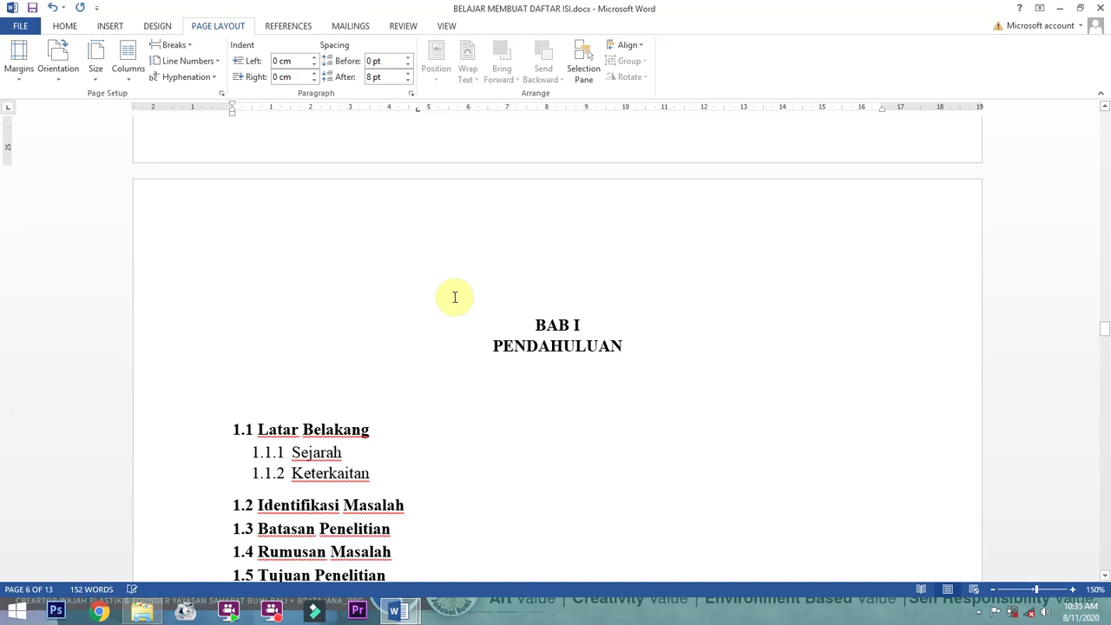
# Open the BAB I page header for editing and select the page number in the Section 1 footer of the DAFTAR LAMPIRAN page
pyautogui.doubleClick(457, 246)
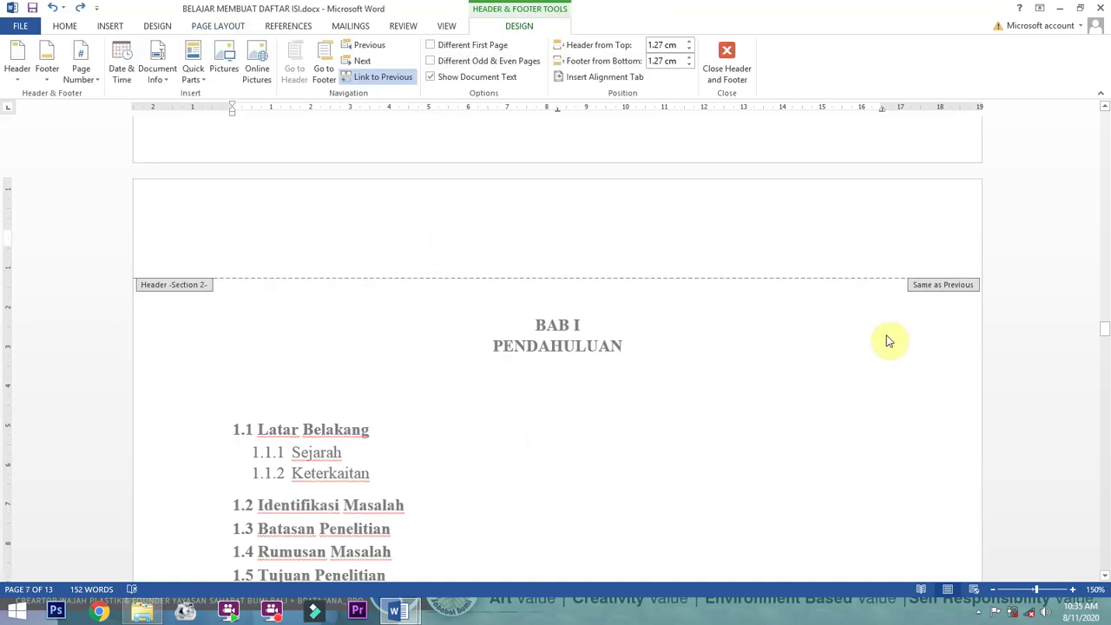
pyautogui.scroll(4, 399, 370)
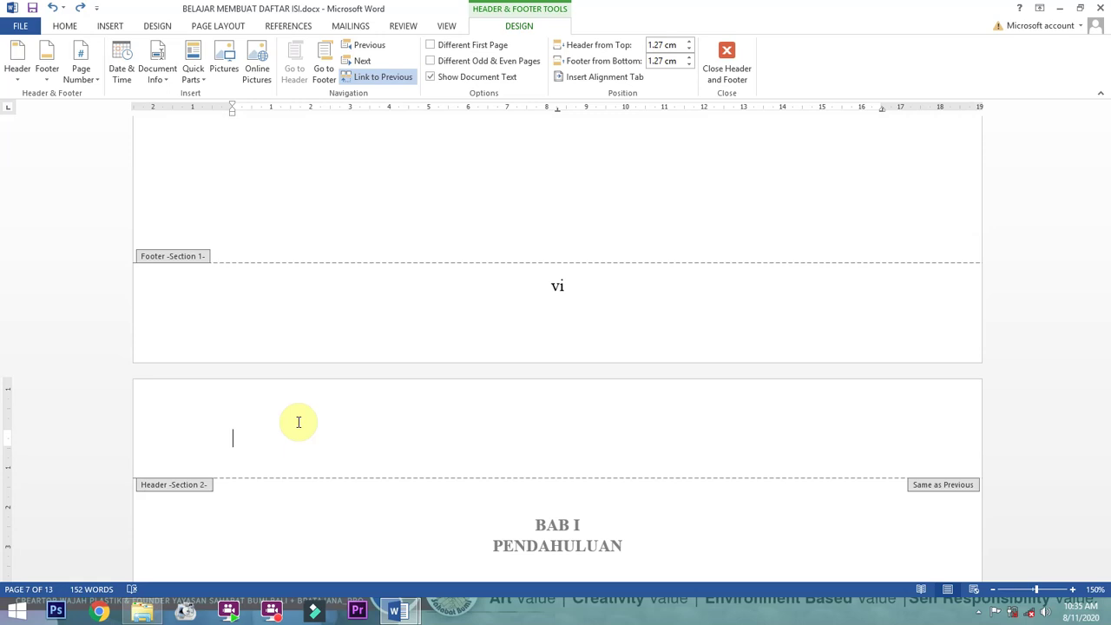
pyautogui.click(219, 26)
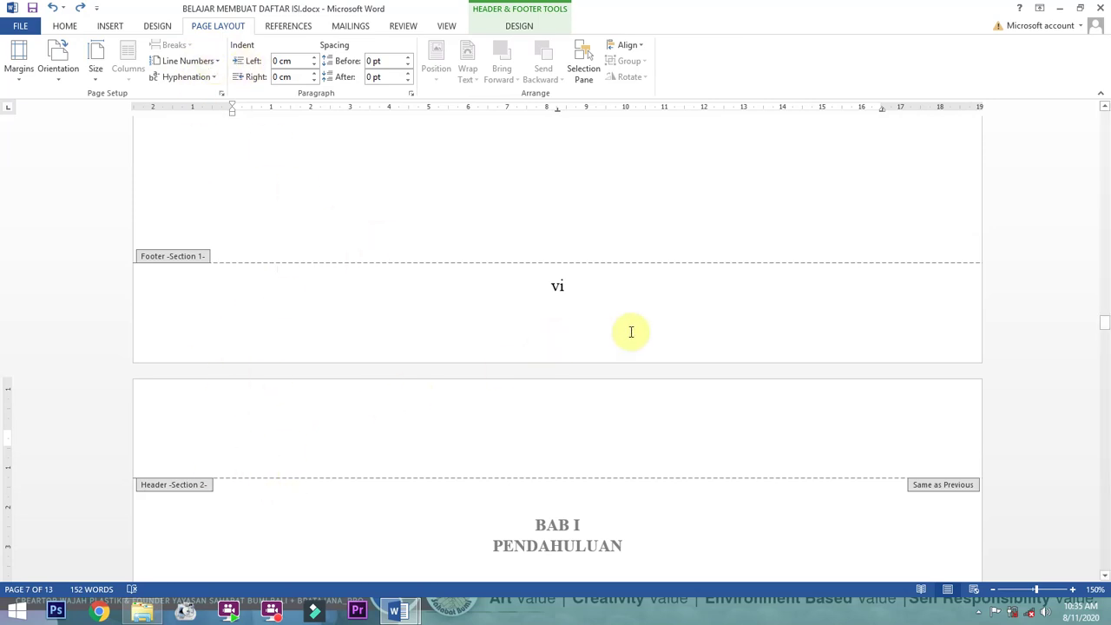
pyautogui.scroll(2, 625, 331)
pyautogui.scroll(-3, 629, 333)
pyautogui.scroll(2, 633, 333)
pyautogui.scroll(-2, 602, 333)
pyautogui.moveTo(593, 191); pyautogui.dragTo(538, 193)
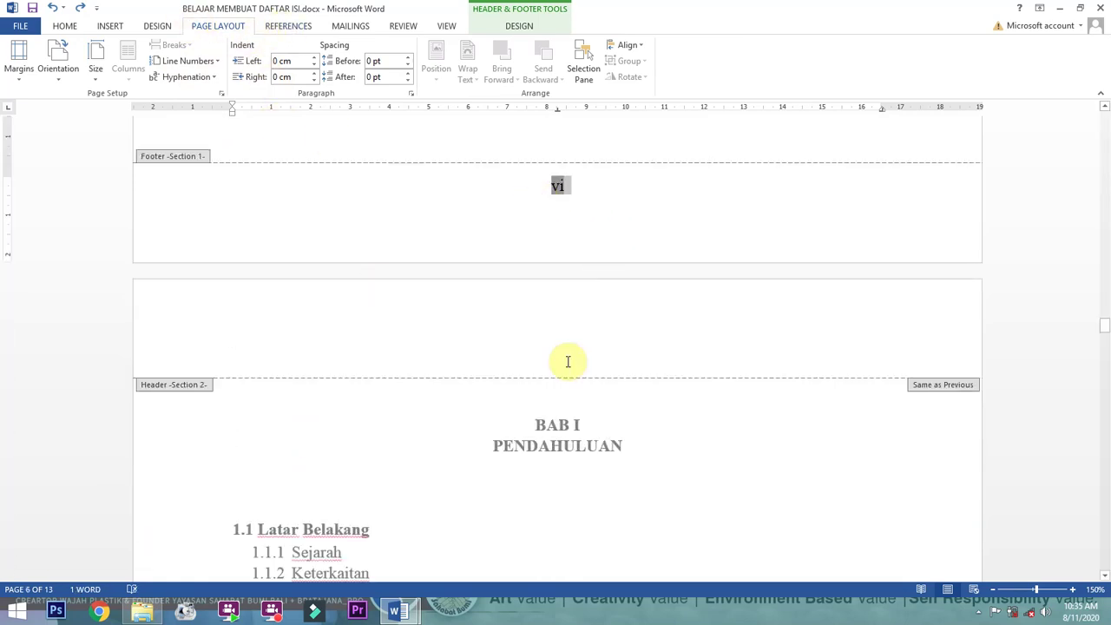
# Examine the Section 2 footer number under BAB I, the BAB II page header and the header and footer options
pyautogui.scroll(-11, 807, 350)
pyautogui.scroll(-8, 512, 441)
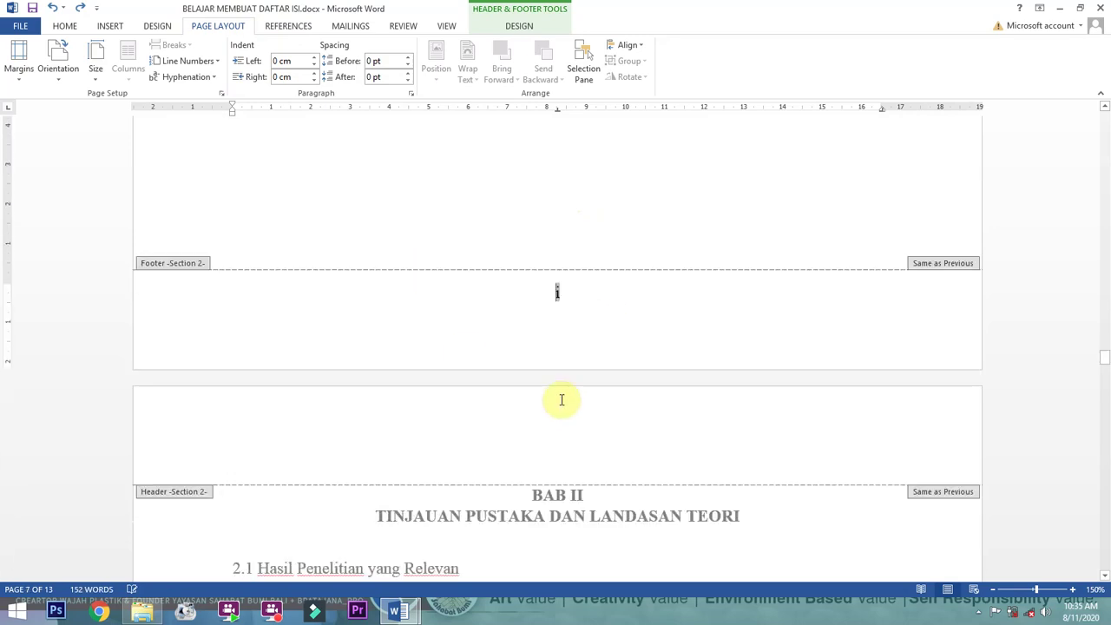
pyautogui.click(575, 368)
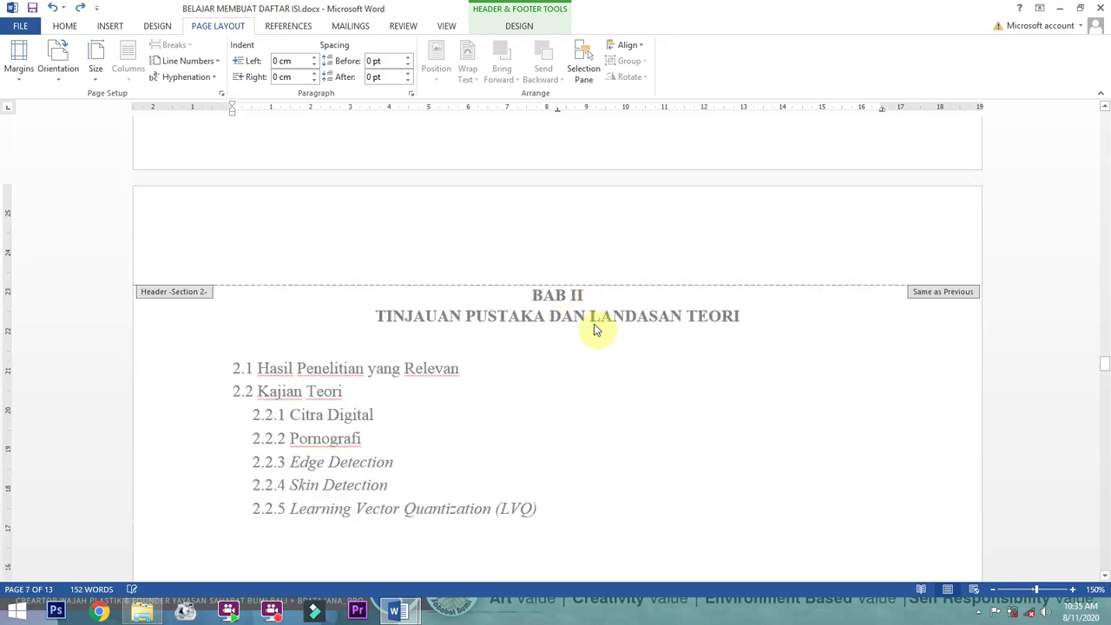
pyautogui.click(155, 29)
pyautogui.click(236, 28)
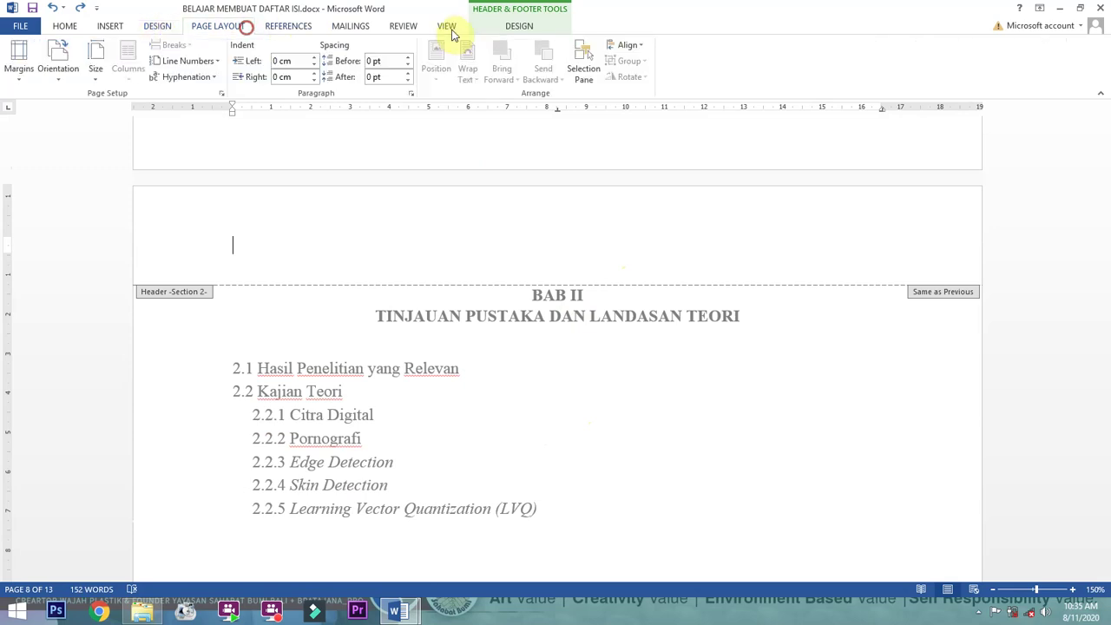
pyautogui.click(514, 27)
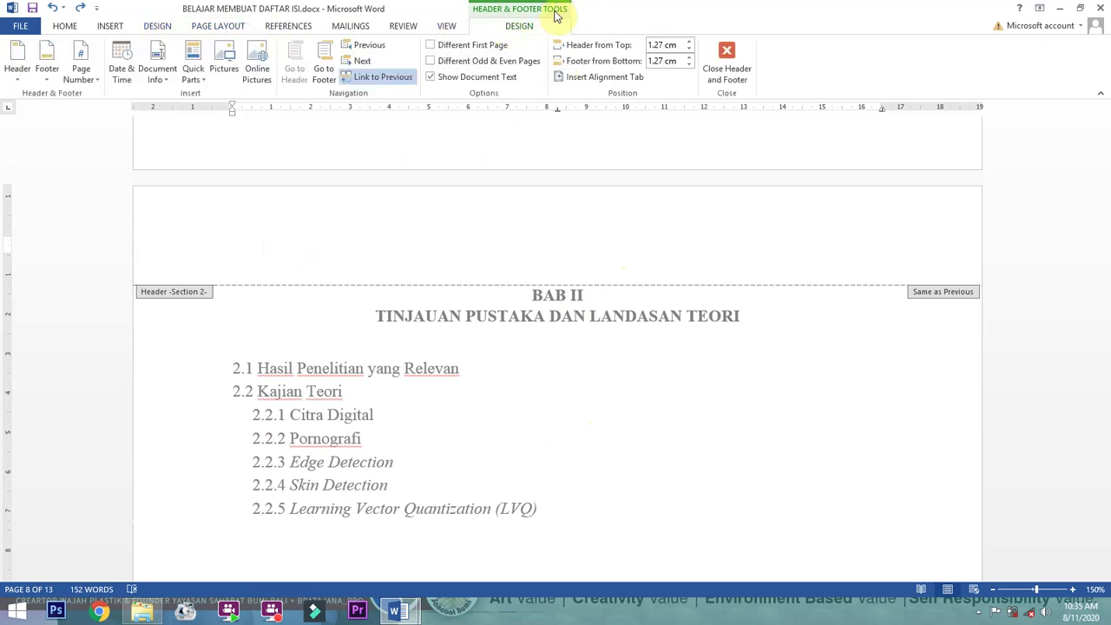
pyautogui.scroll(2, 526, 194)
pyautogui.scroll(-1, 555, 268)
pyautogui.click(597, 224)
pyautogui.scroll(10, 579, 254)
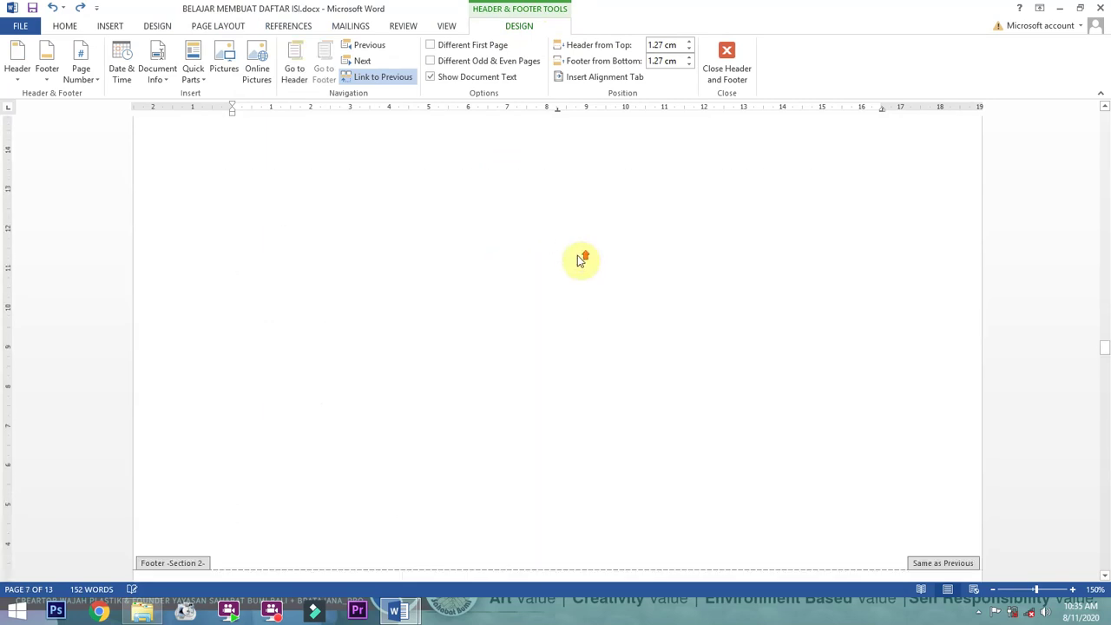
# Compare the footer page number of the DAFTAR LAMPIRAN page with the one at the end of BAB I
pyautogui.scroll(5, 581, 260)
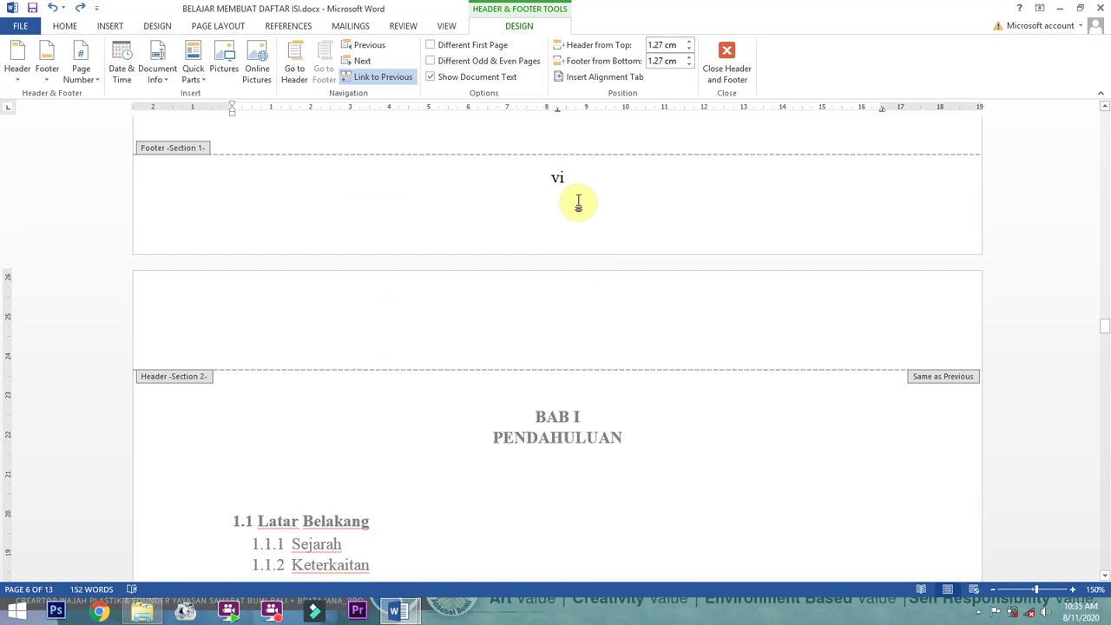
pyautogui.scroll(8, 572, 182)
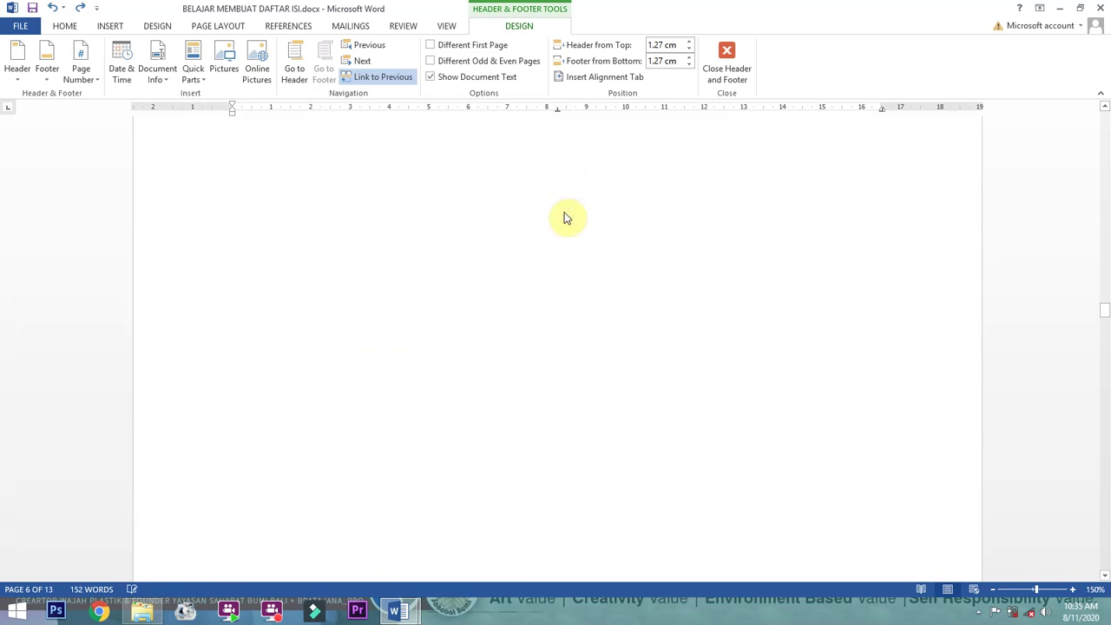
pyautogui.scroll(-8, 605, 322)
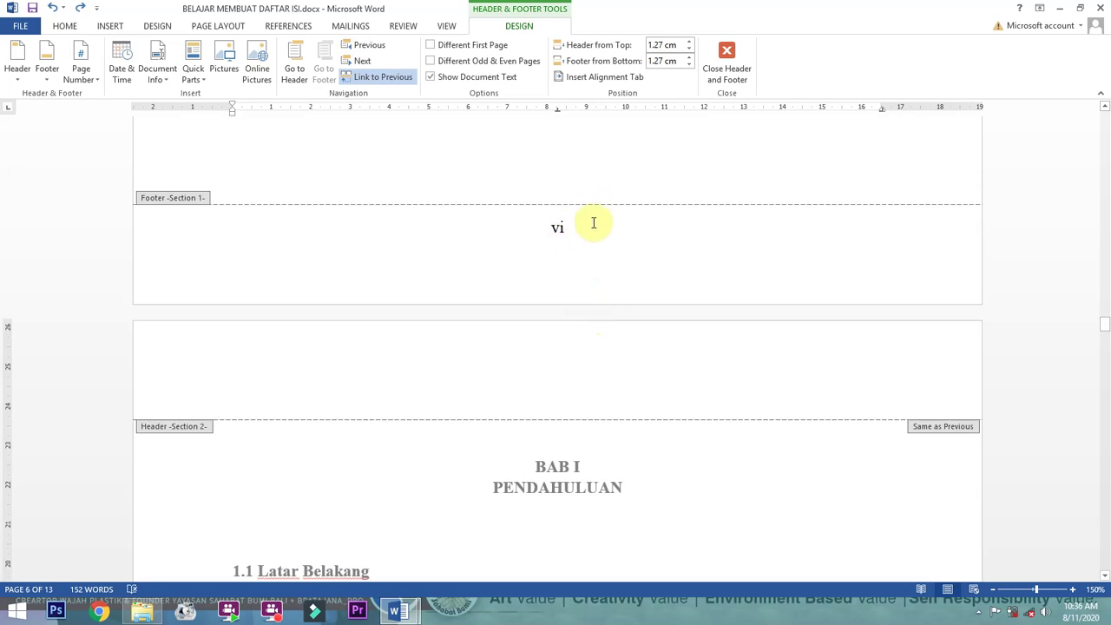
pyautogui.scroll(-7, 594, 228)
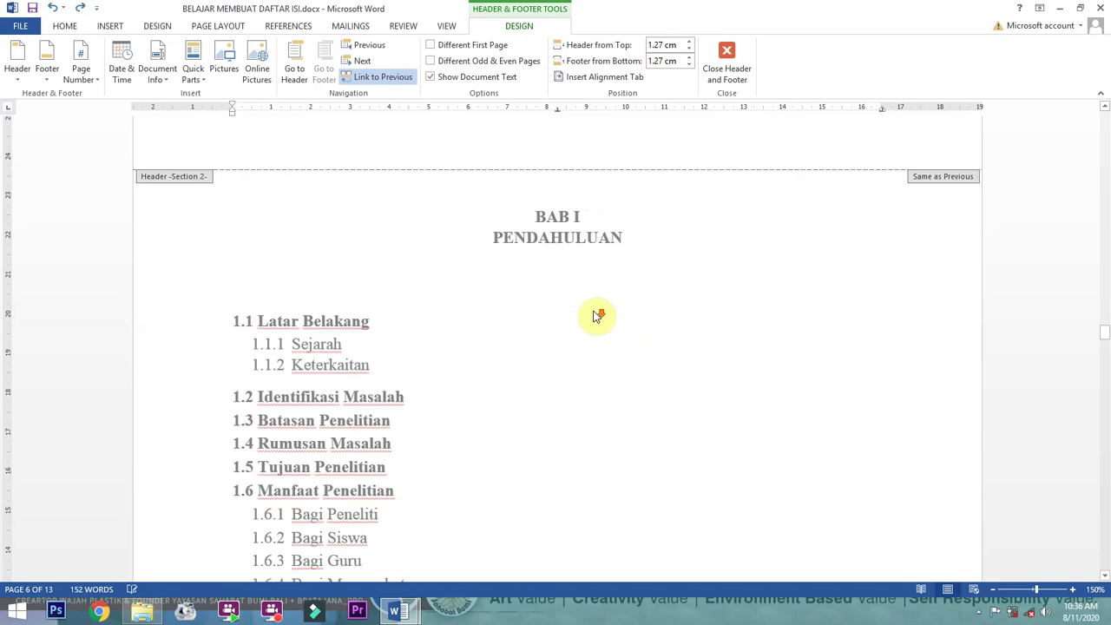
pyautogui.scroll(-6, 595, 316)
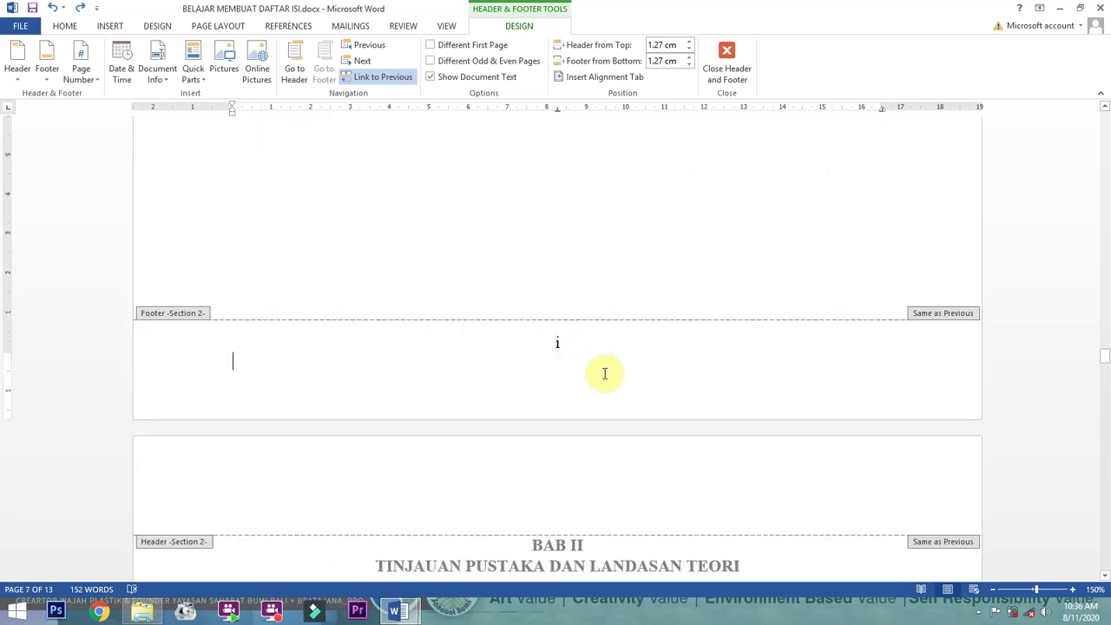
pyautogui.scroll(9, 589, 372)
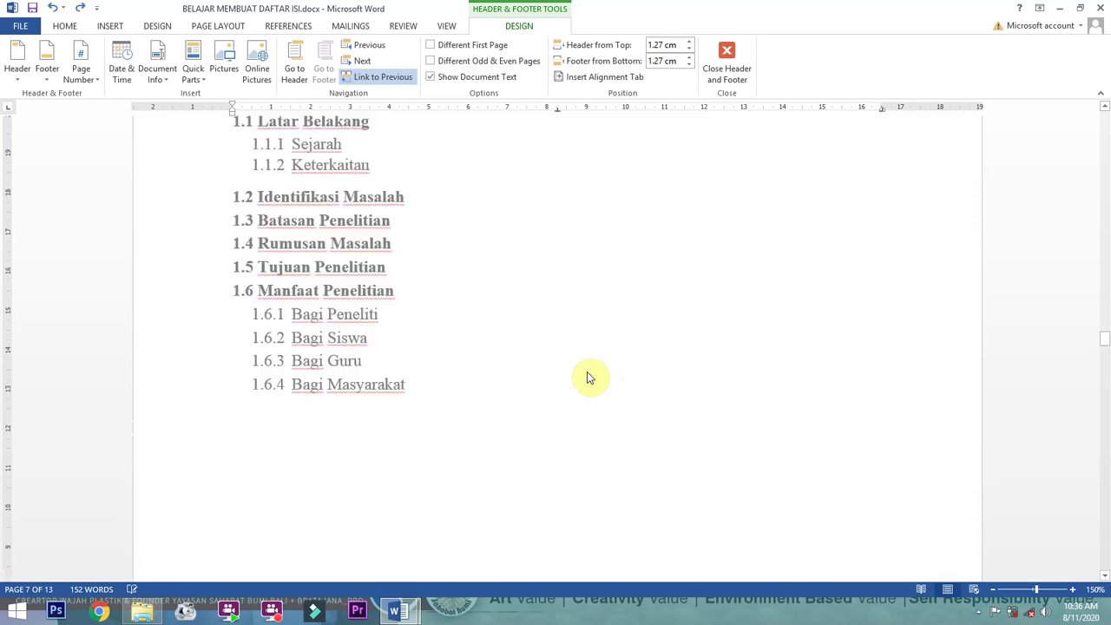
pyautogui.scroll(3, 588, 375)
pyautogui.scroll(-6, 589, 375)
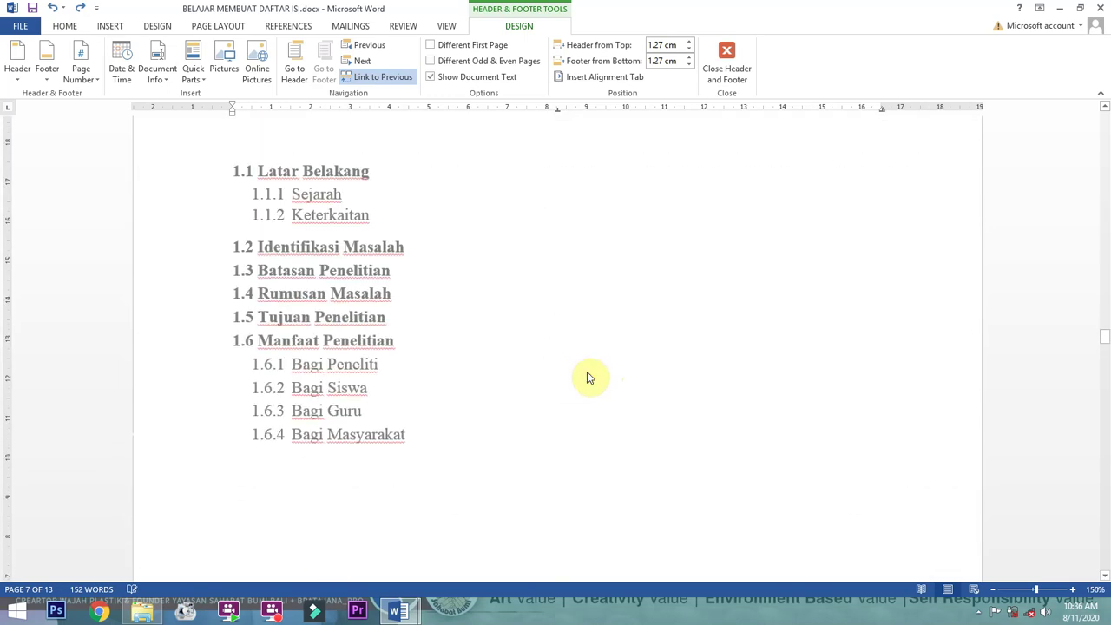
pyautogui.scroll(-5, 588, 375)
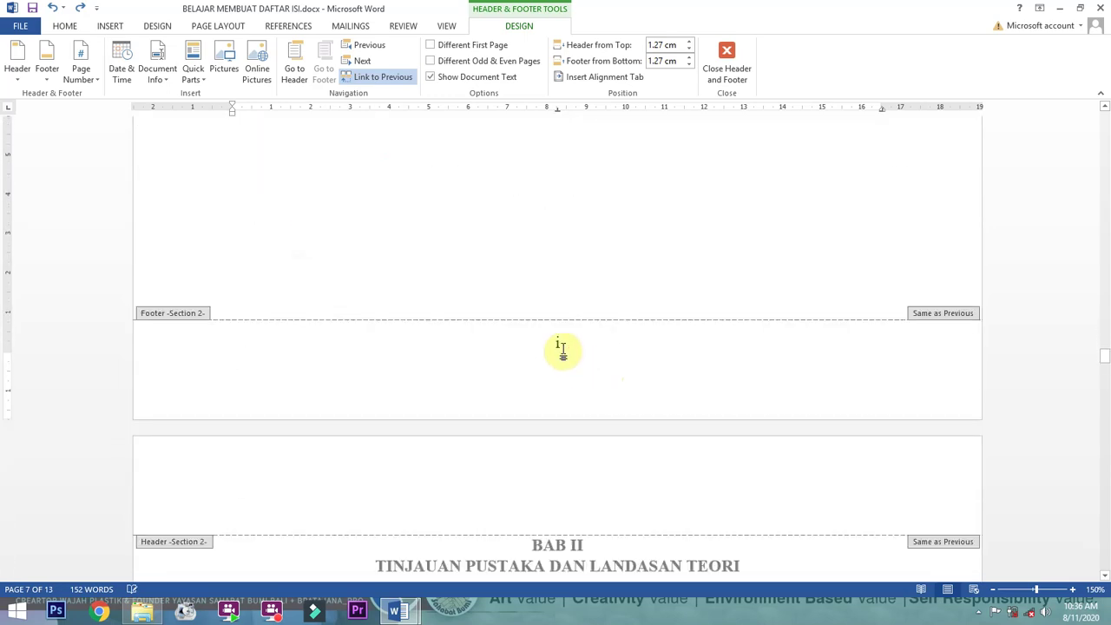
# Change the page number format of the BAB I section to Arabic numerals
pyautogui.doubleClick(555, 342)
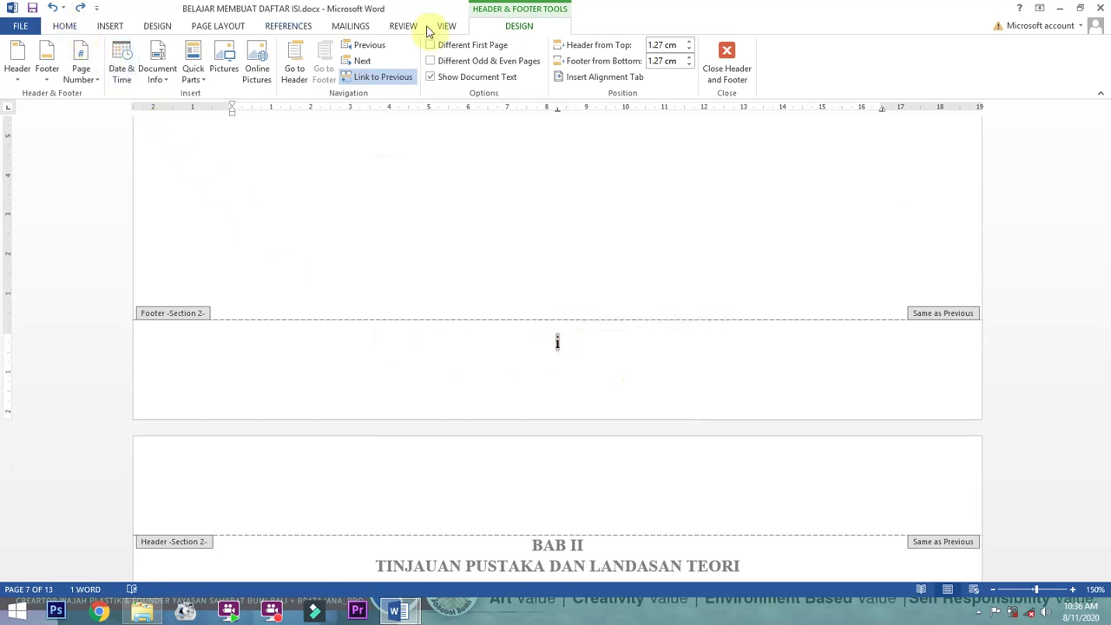
pyautogui.click(81, 75)
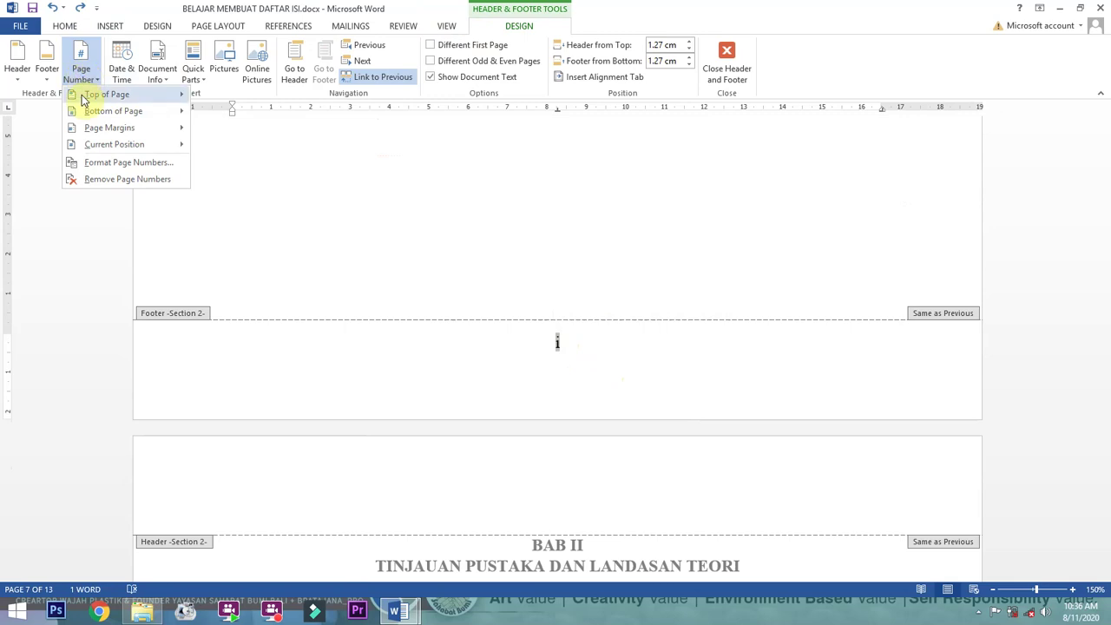
pyautogui.click(121, 163)
pyautogui.click(625, 228)
pyautogui.click(564, 241)
pyautogui.click(560, 371)
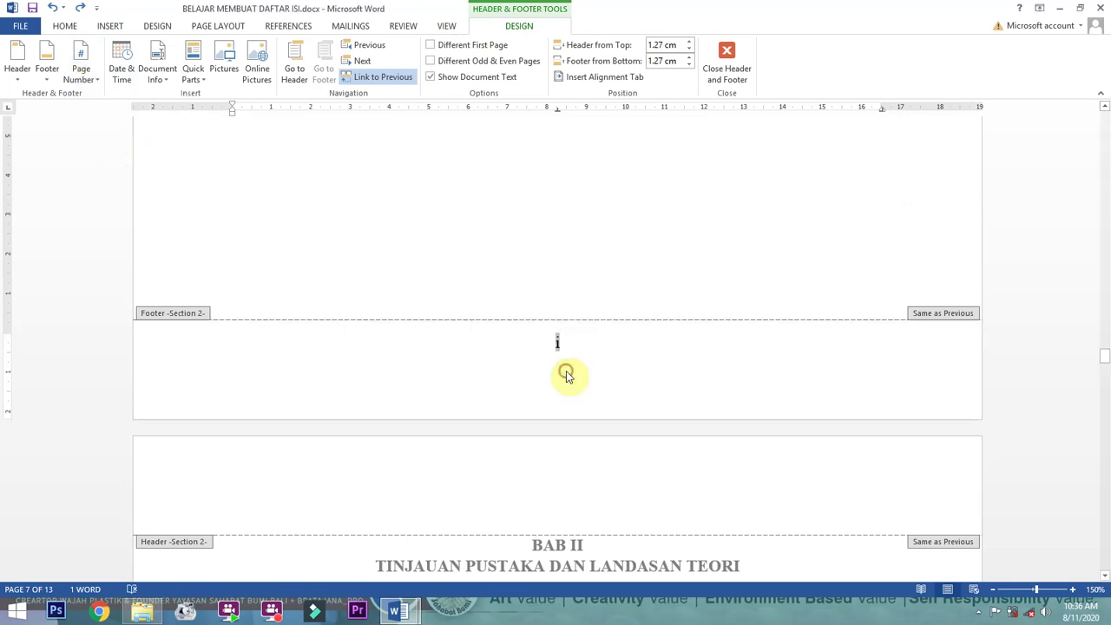
# Leave footer editing and examine the page numbers from the DAFTAR LAMPIRAN page through BAB I to BAB II
pyautogui.scroll(2, 608, 389)
pyautogui.scroll(10, 669, 405)
pyautogui.scroll(6, 673, 400)
pyautogui.doubleClick(670, 219)
pyautogui.scroll(-8, 664, 267)
pyautogui.scroll(5, 663, 268)
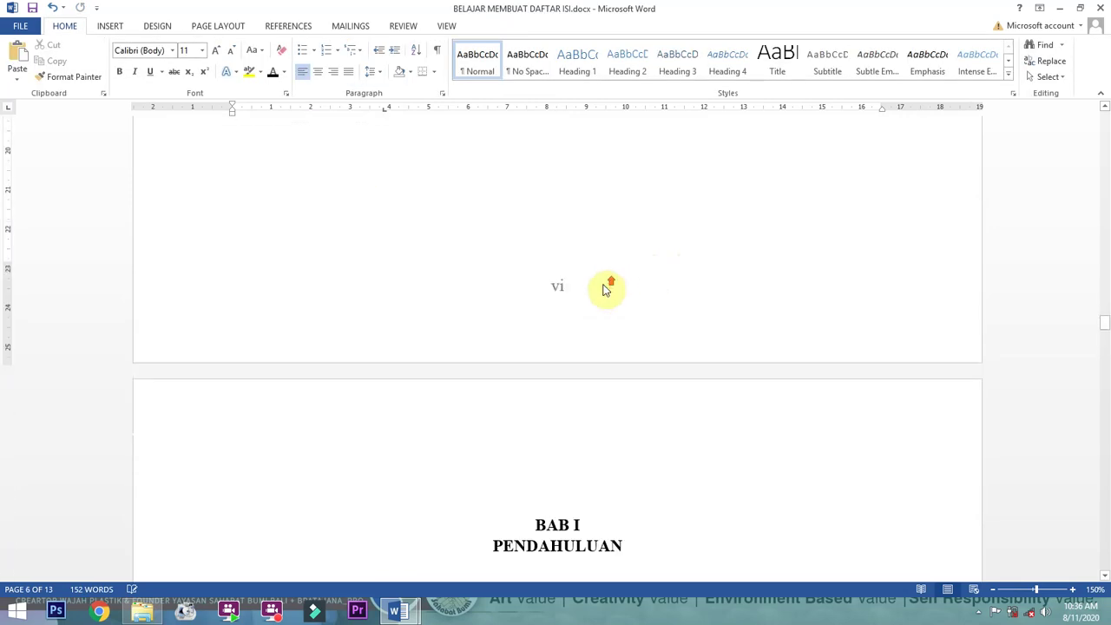
pyautogui.scroll(9, 605, 290)
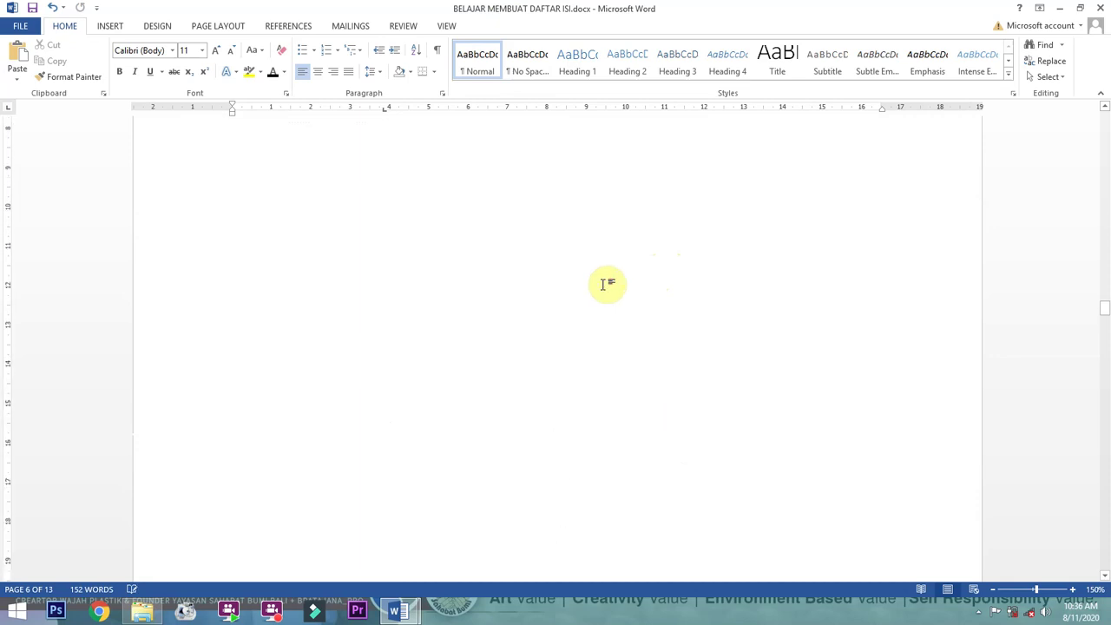
pyautogui.scroll(-12, 604, 285)
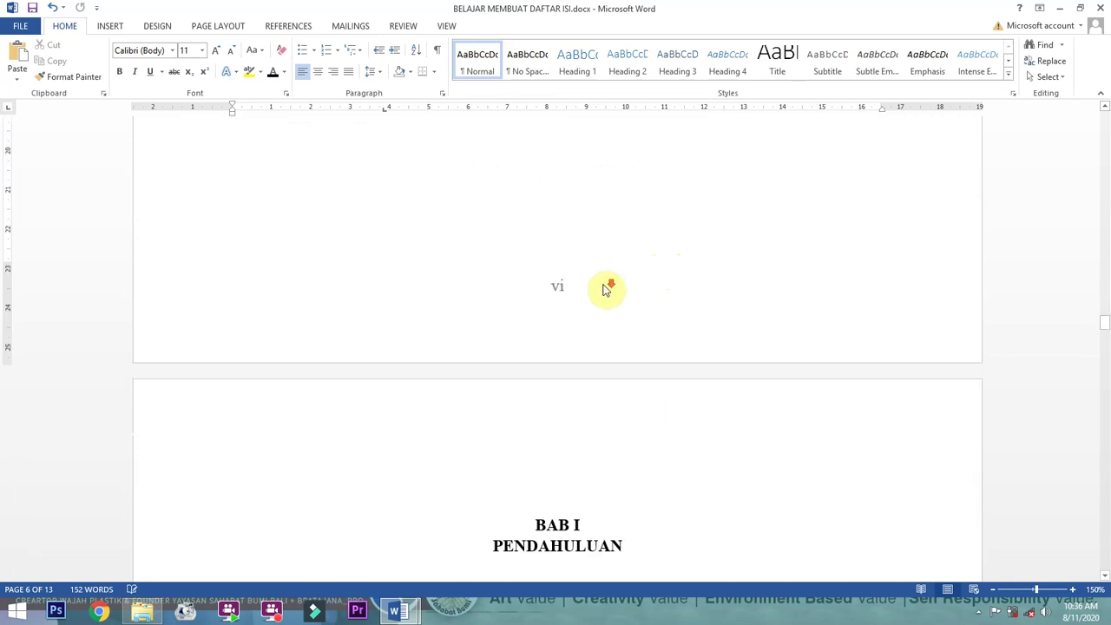
pyautogui.scroll(-8, 604, 285)
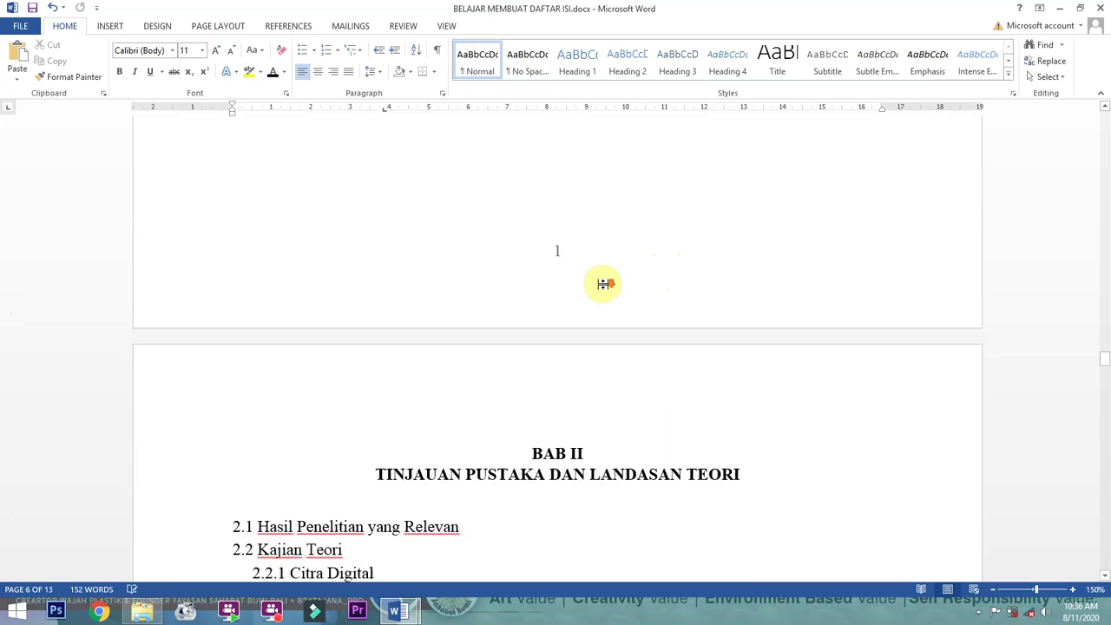
pyautogui.scroll(-12, 657, 403)
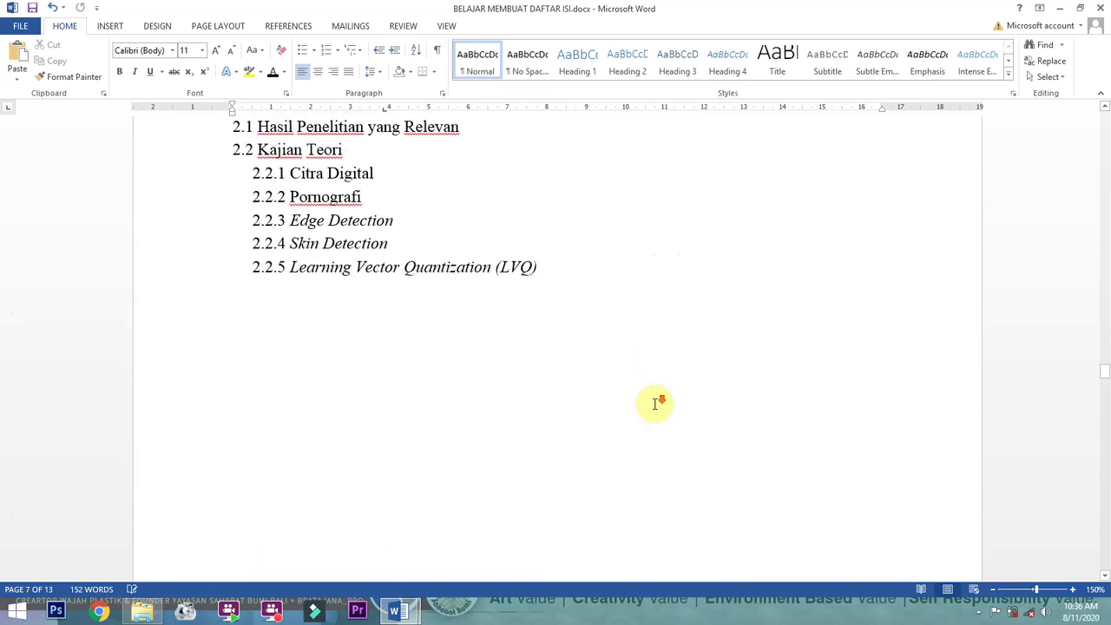
# Examine the BAB II and BAB III pages, the available page and section break types, and the footer number of BAB I
pyautogui.scroll(-15, 655, 404)
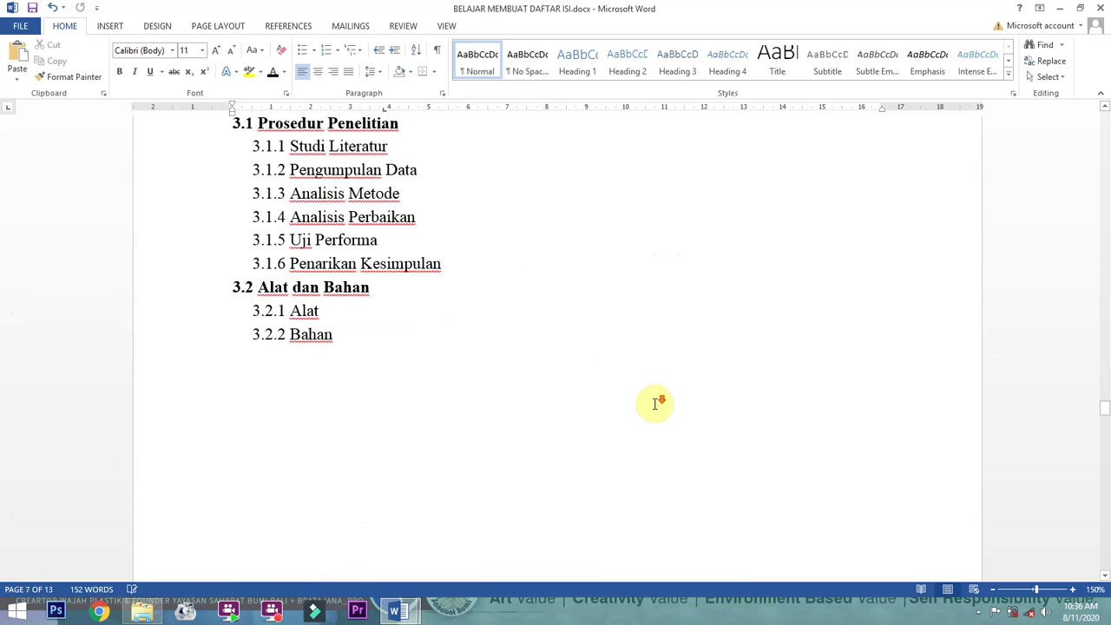
pyautogui.scroll(-3, 657, 405)
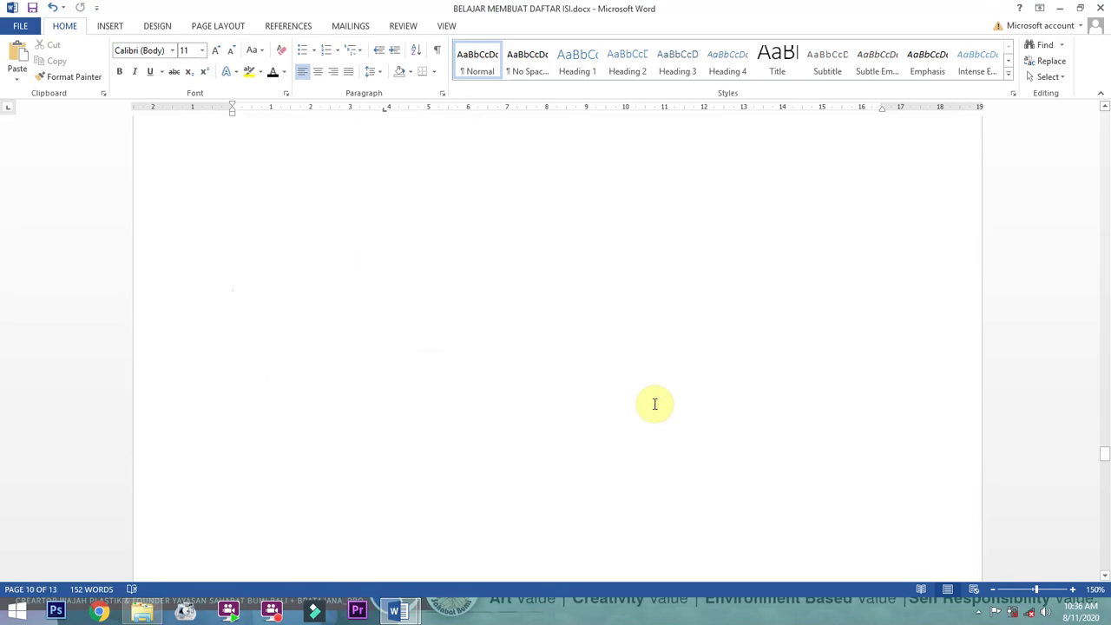
pyautogui.click(219, 28)
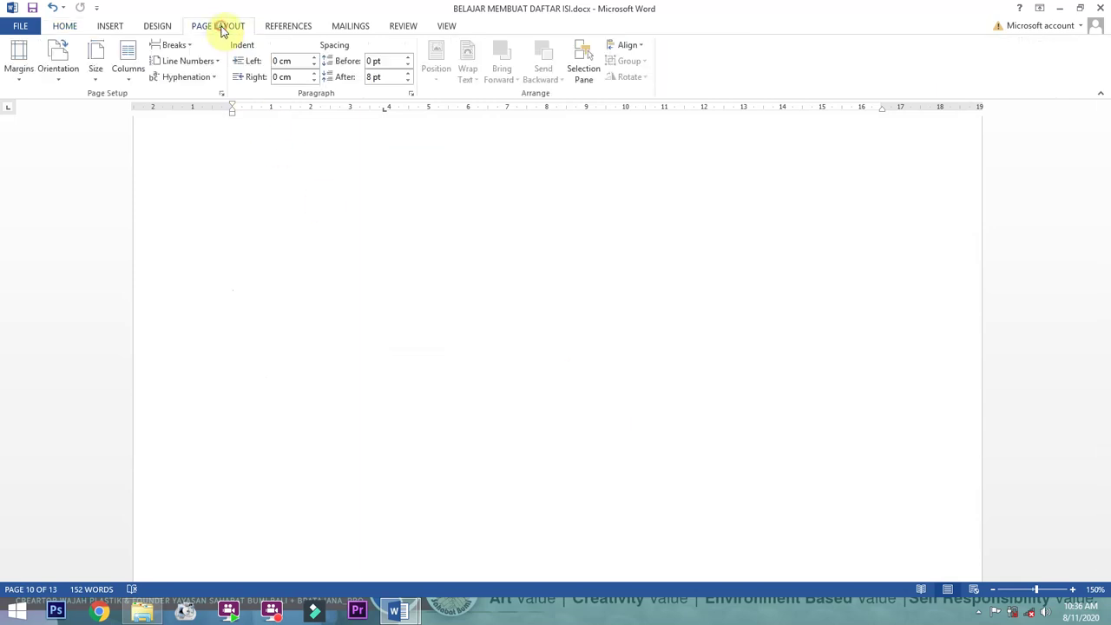
pyautogui.click(169, 46)
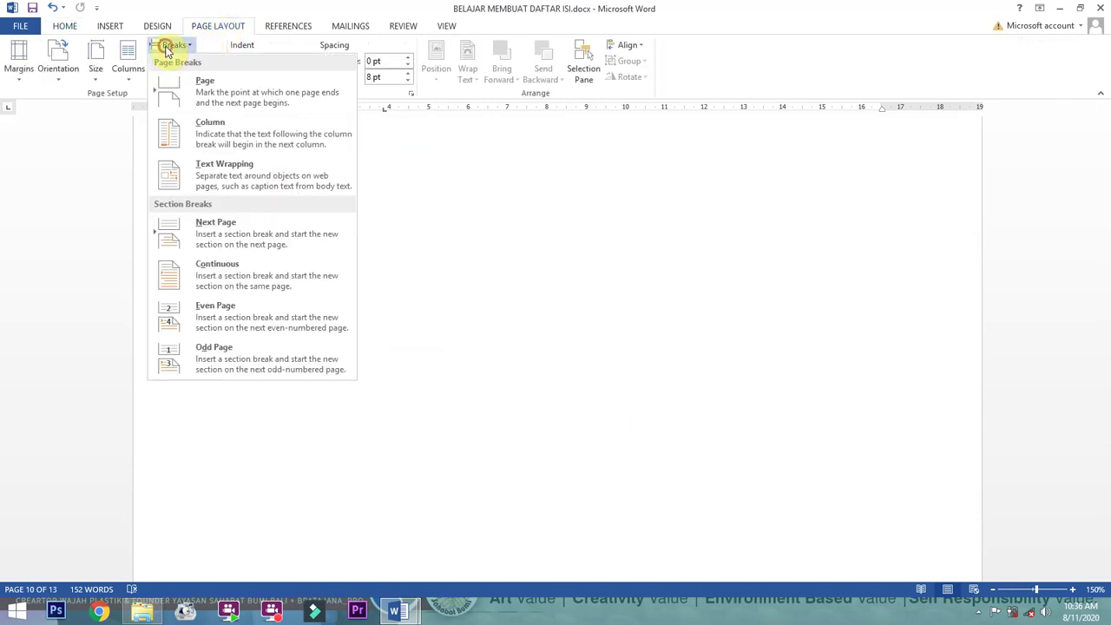
pyautogui.click(621, 277)
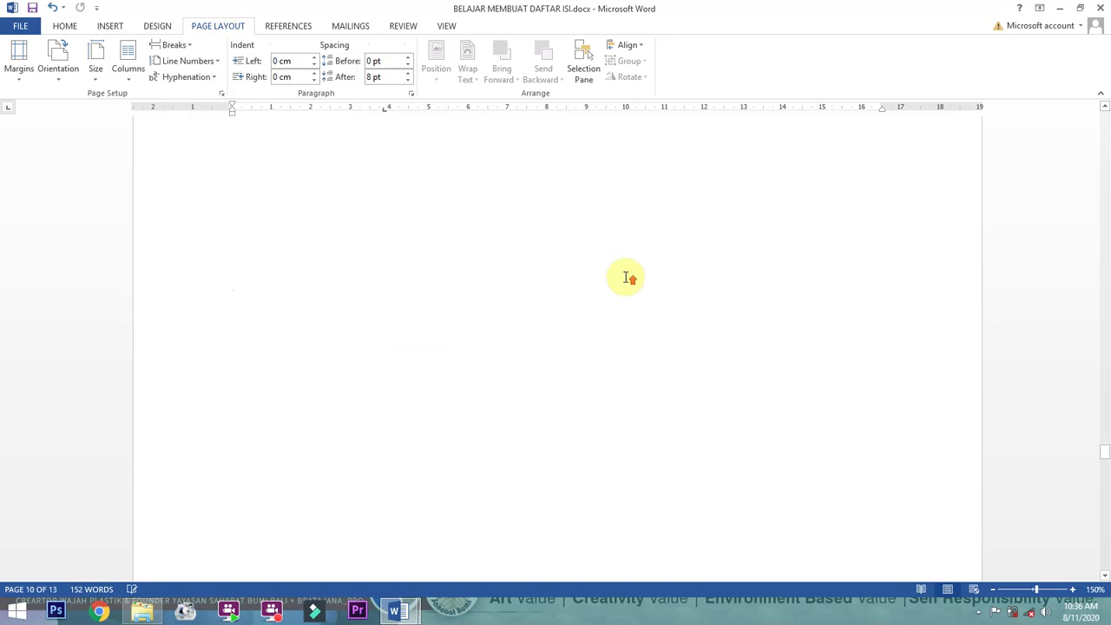
pyautogui.scroll(15, 625, 277)
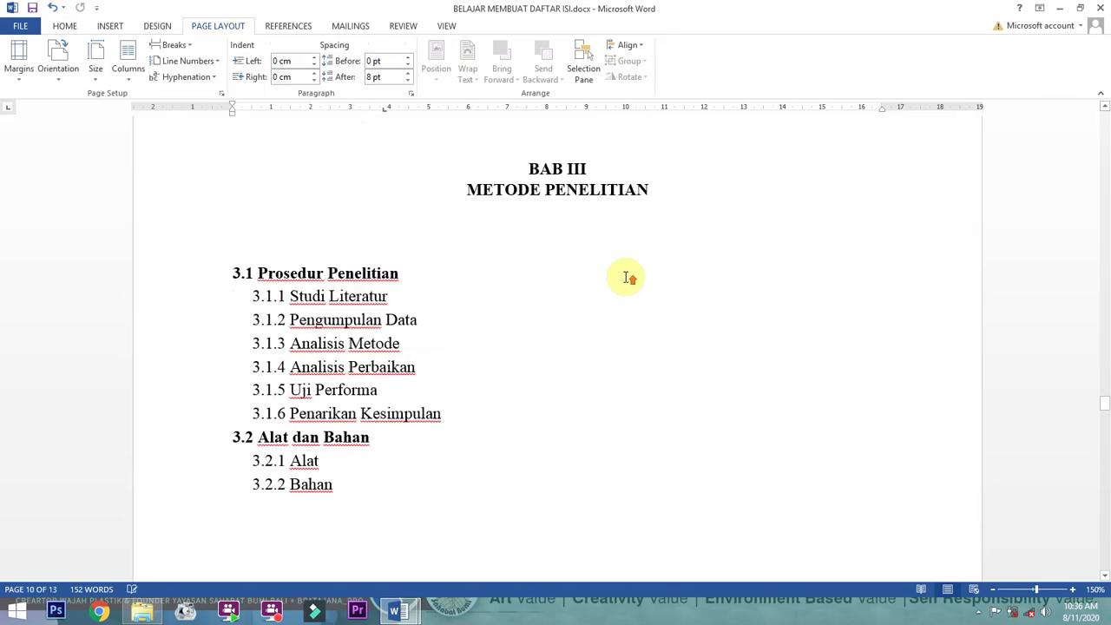
pyautogui.scroll(15, 627, 277)
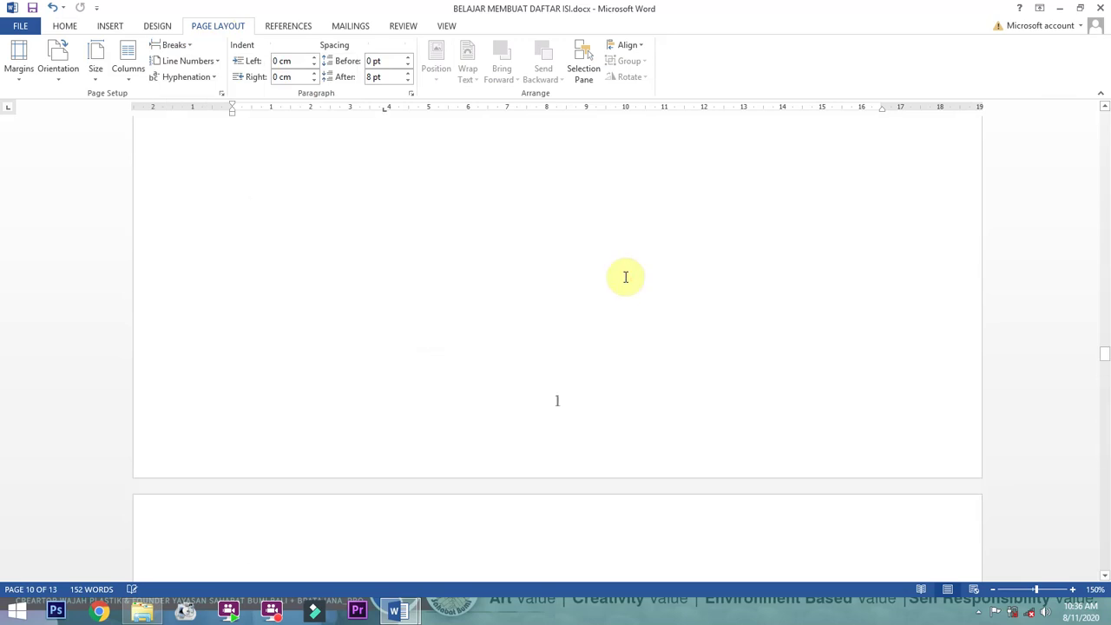
pyautogui.scroll(15, 627, 277)
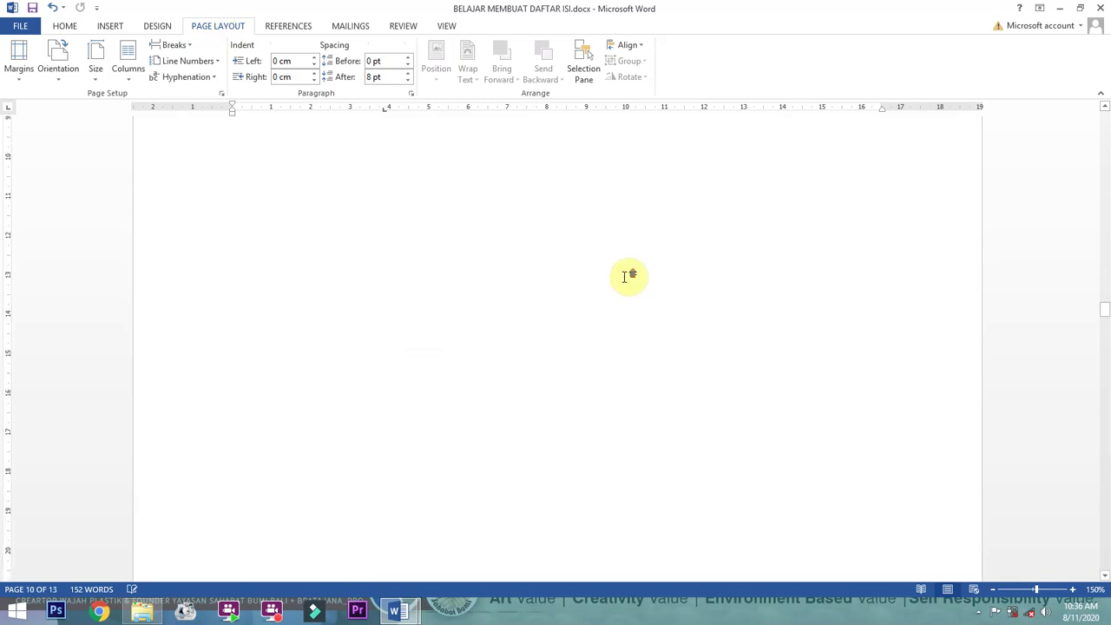
# Compare the page number at the end of the DAFTAR LAMPIRAN page with the footer number of the BAB I page
pyautogui.scroll(-5, 627, 277)
pyautogui.scroll(-3, 626, 276)
pyautogui.scroll(3, 622, 286)
pyautogui.scroll(-2, 617, 312)
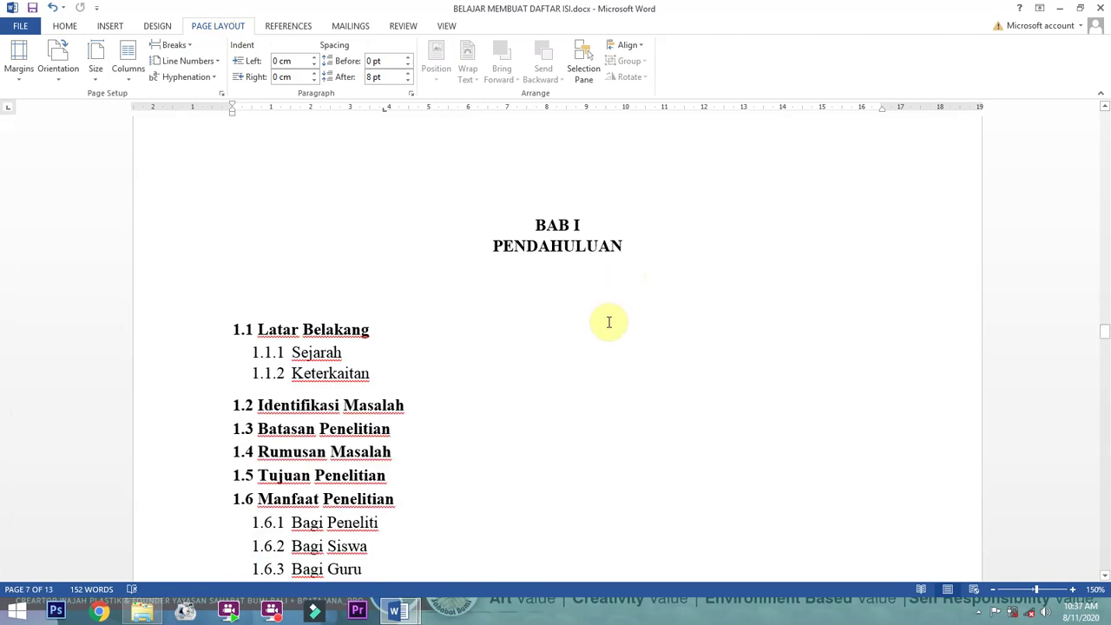
pyautogui.scroll(-10, 599, 318)
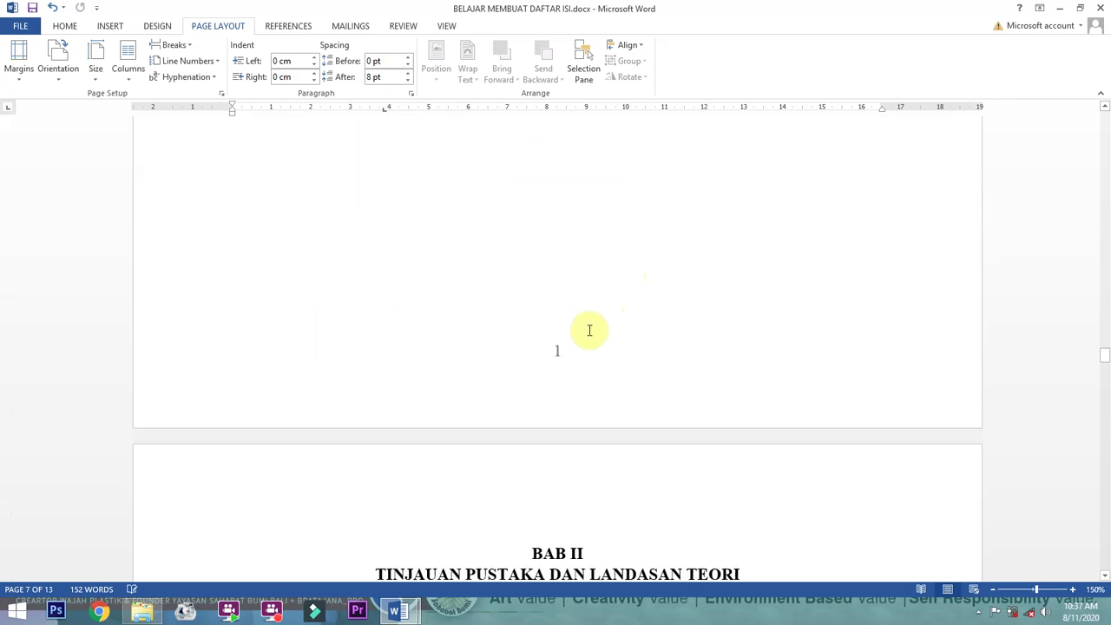
pyautogui.scroll(5, 564, 358)
pyautogui.scroll(-4, 564, 358)
pyautogui.scroll(9, 568, 356)
pyautogui.scroll(3, 571, 347)
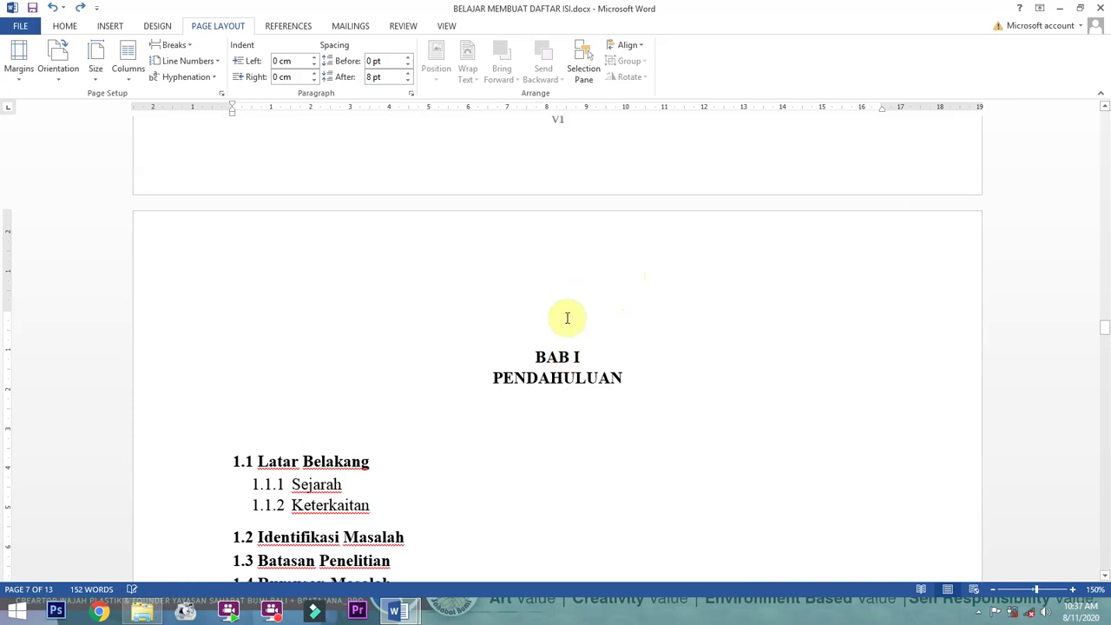
# Open the Section 2 header above BAB I to examine it, and return to the document body
pyautogui.doubleClick(561, 275)
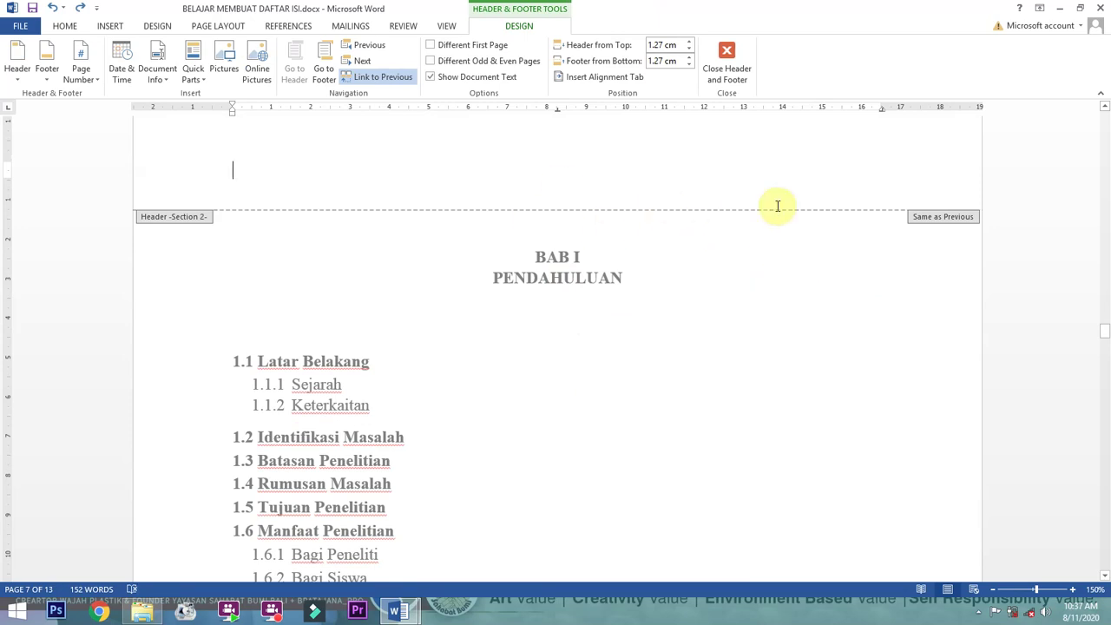
pyautogui.scroll(1, 778, 206)
pyautogui.scroll(-4, 778, 206)
pyautogui.scroll(5, 779, 206)
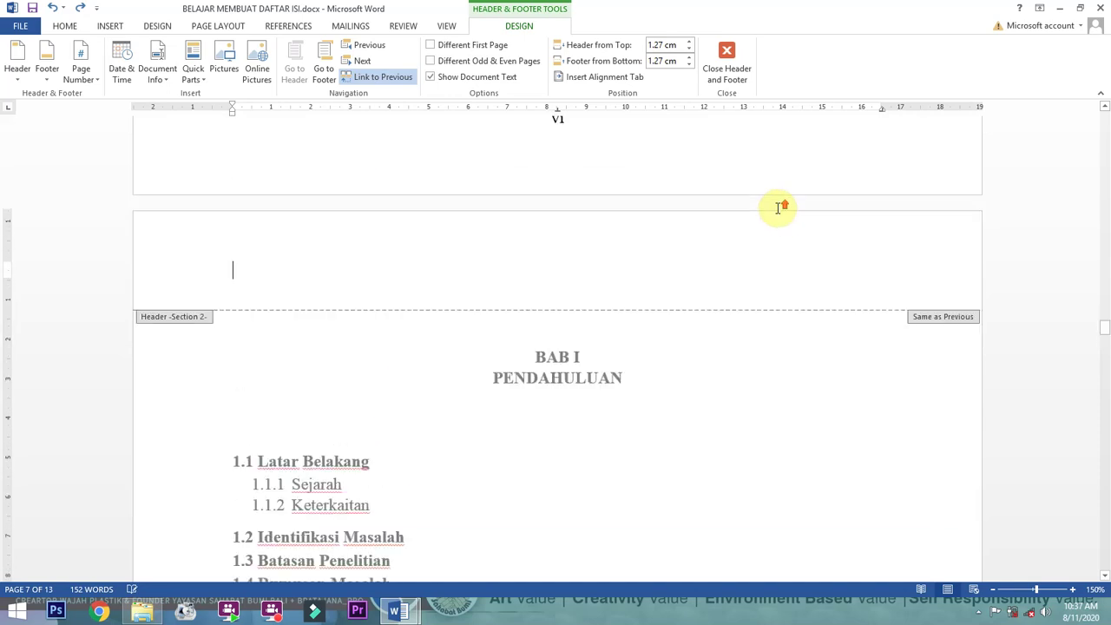
pyautogui.doubleClick(608, 369)
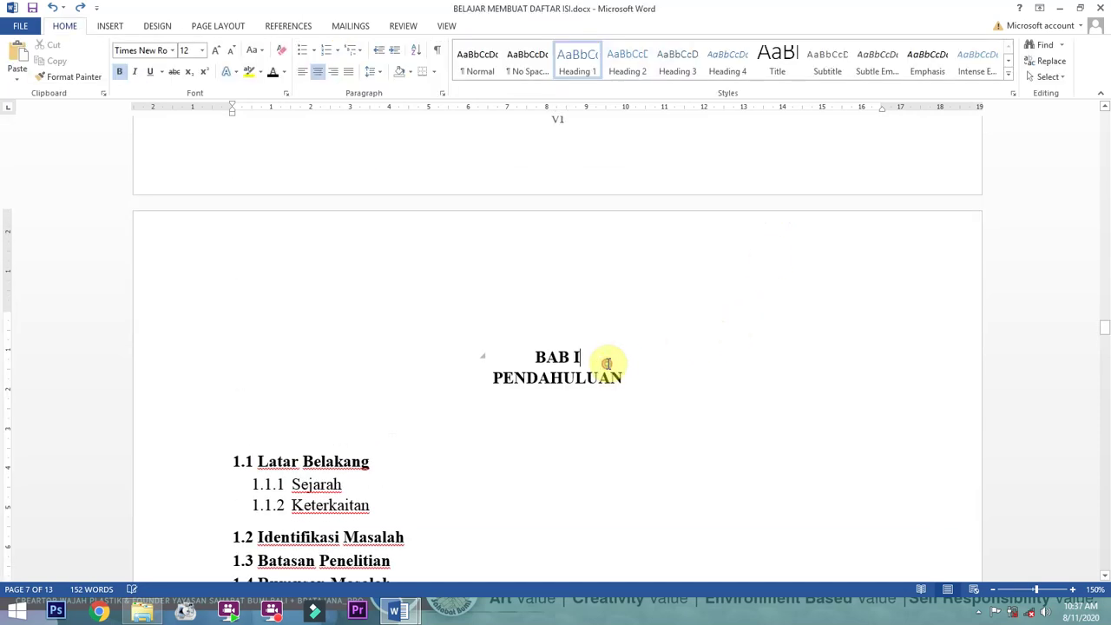
# Examine the footer page number and header area of the BAB I page in header and footer editing, and return to the body text
pyautogui.scroll(-3, 625, 351)
pyautogui.scroll(-6, 612, 261)
pyautogui.scroll(6, 454, 288)
pyautogui.scroll(-3, 560, 278)
pyautogui.doubleClick(564, 151)
pyautogui.scroll(-4, 591, 226)
pyautogui.scroll(-5, 612, 330)
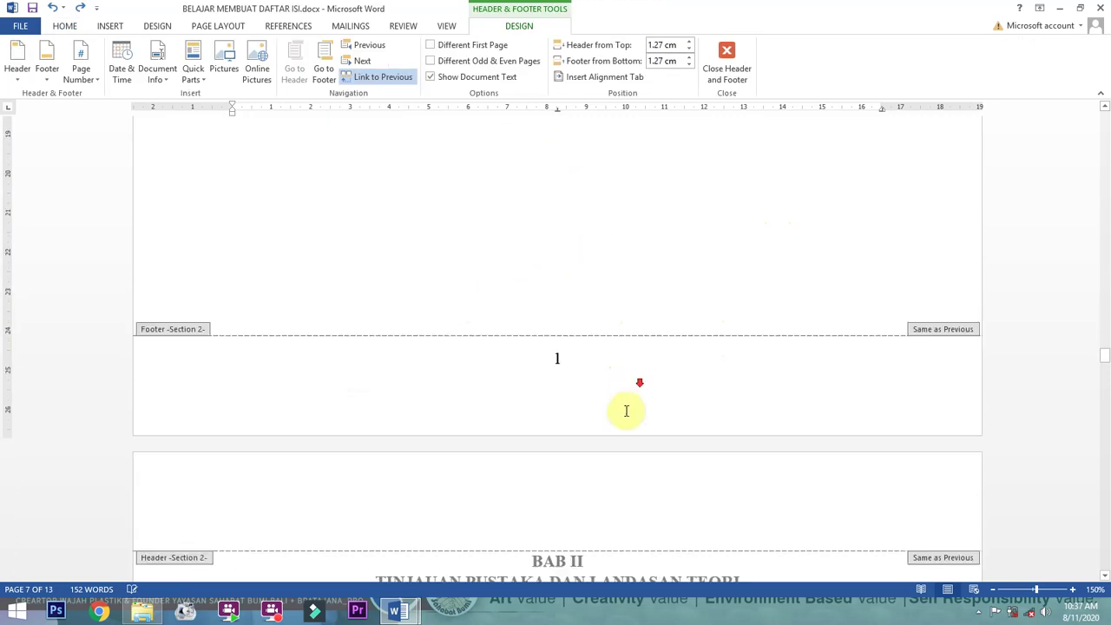
pyautogui.click(559, 360)
pyautogui.scroll(8, 666, 367)
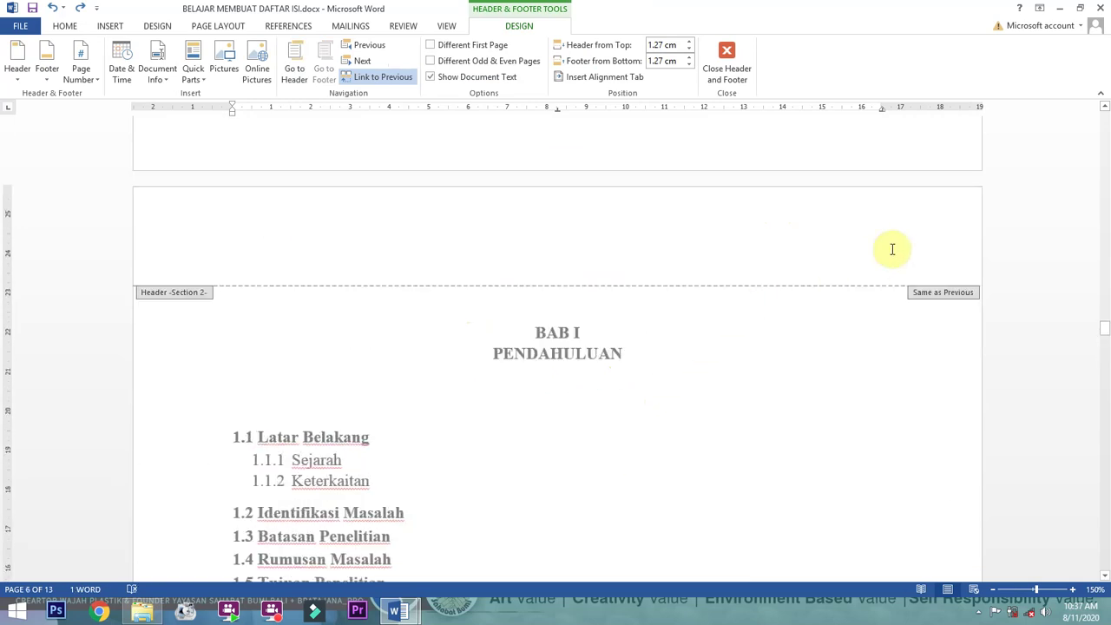
pyautogui.scroll(-8, 756, 355)
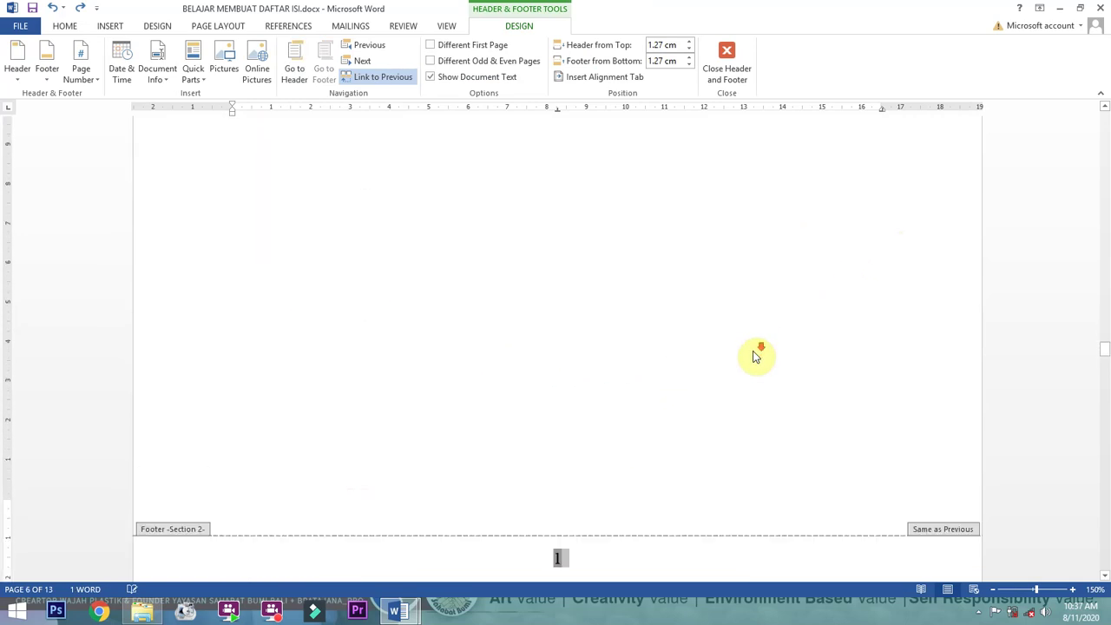
pyautogui.scroll(-3, 688, 351)
pyautogui.scroll(10, 689, 349)
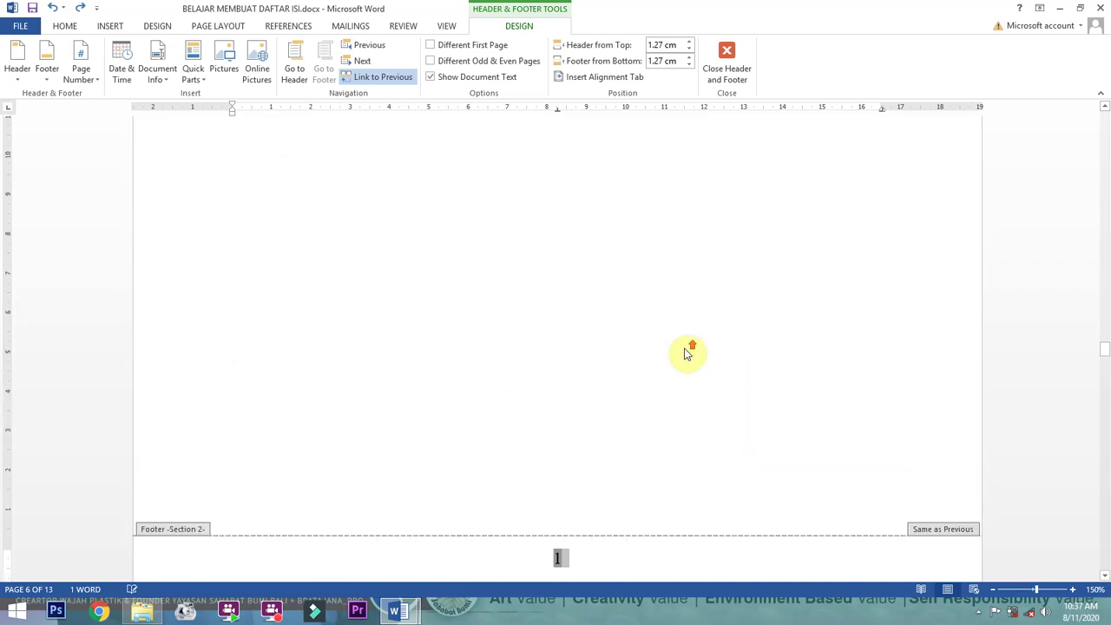
pyautogui.scroll(1, 484, 323)
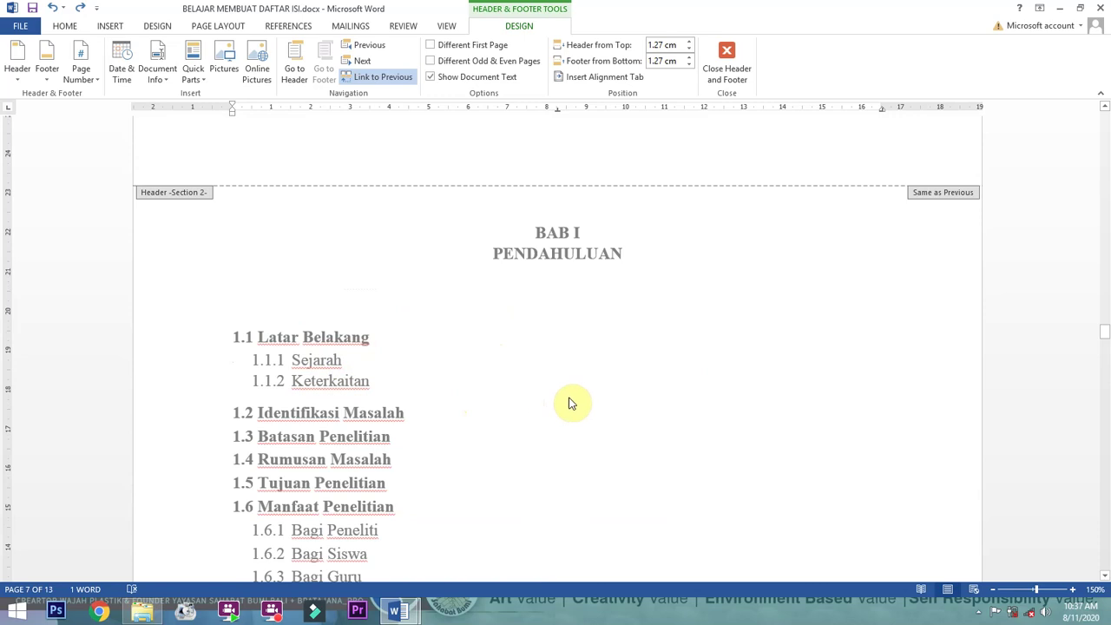
pyautogui.doubleClick(645, 318)
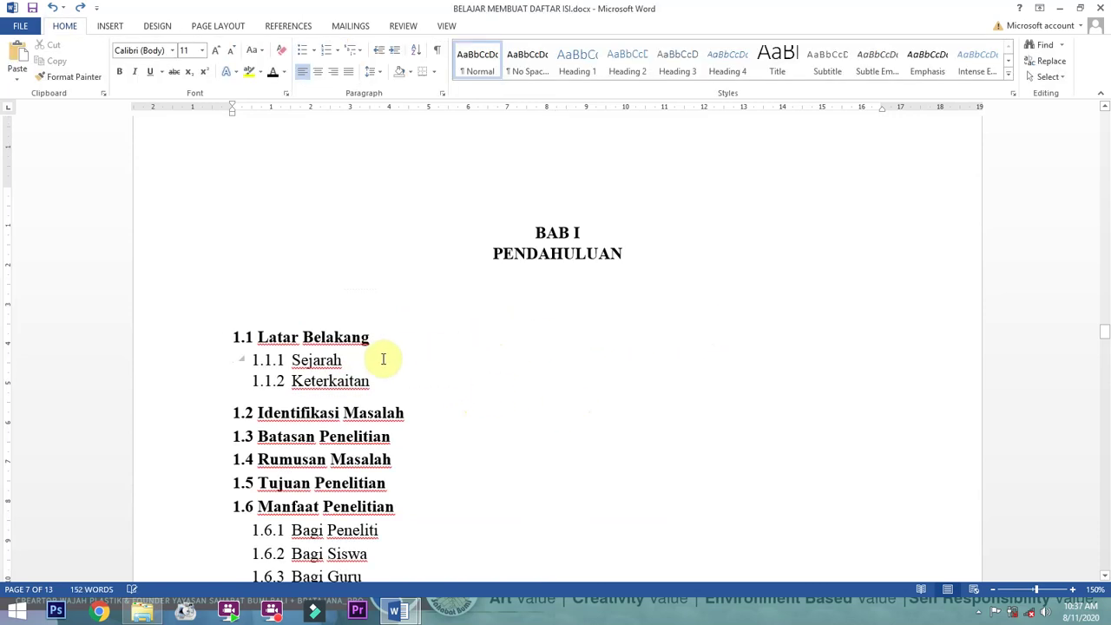
# Insert a page break after 1.1.2 Keterkaitan and delete the empty 1.1.3 item above 1.2 Identifikasi Masalah
pyautogui.scroll(-2, 390, 360)
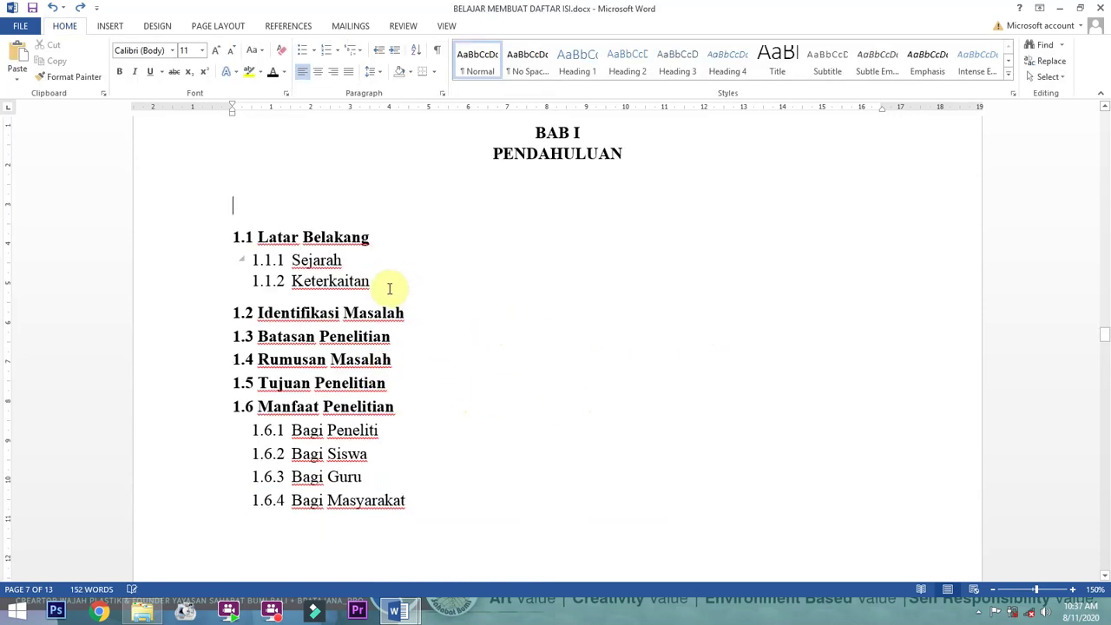
pyautogui.click(380, 284)
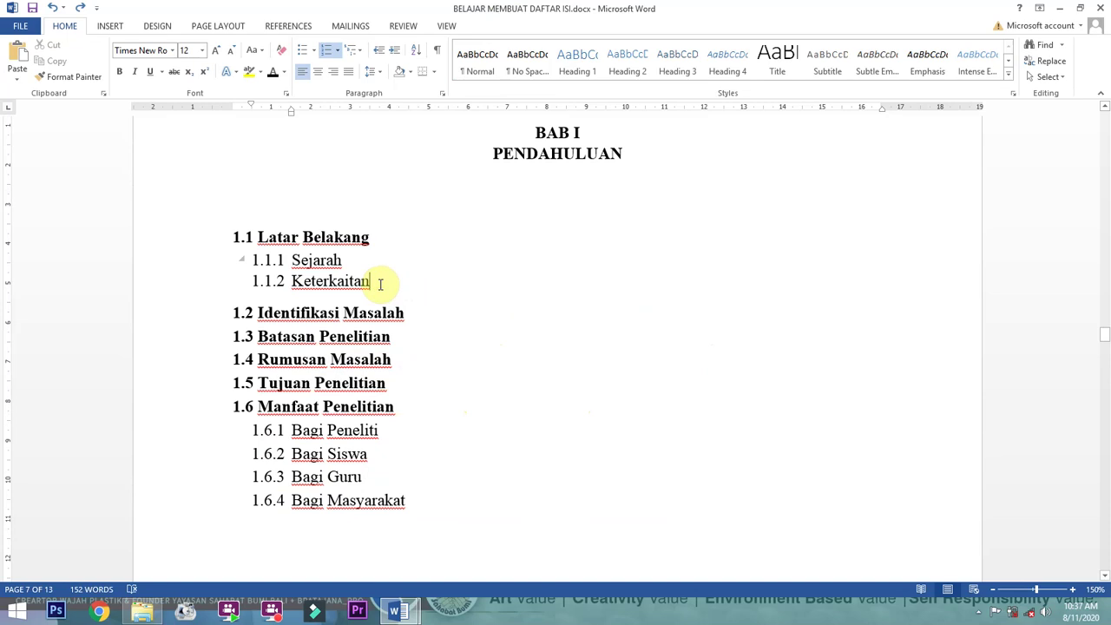
pyautogui.hotkey('ctrl', 'Return')
pyautogui.scroll(15, 382, 284)
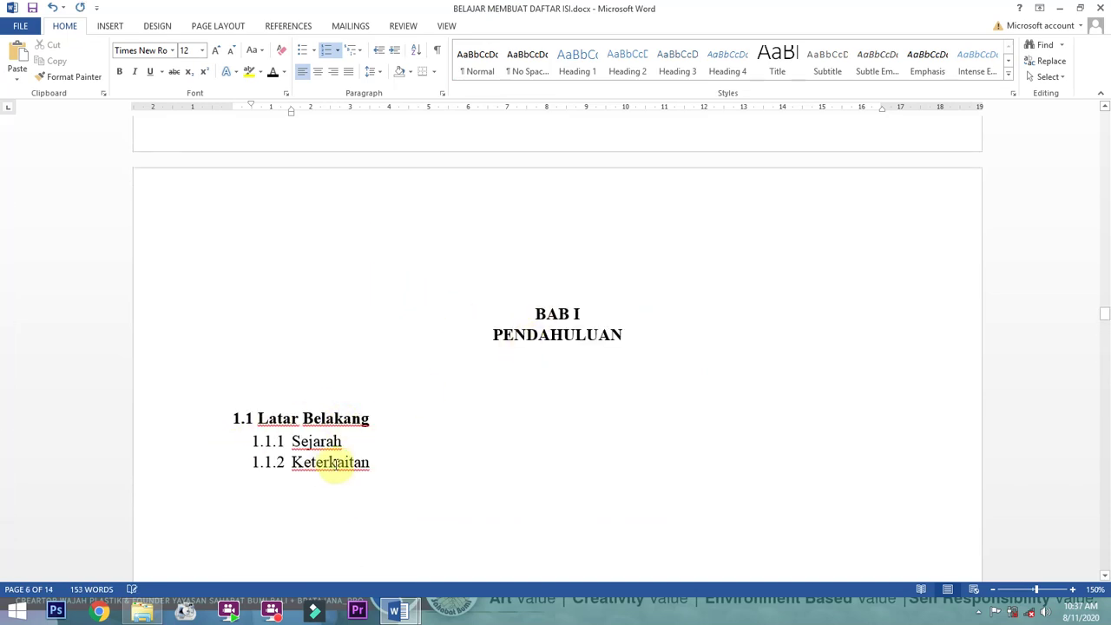
pyautogui.scroll(-2, 434, 399)
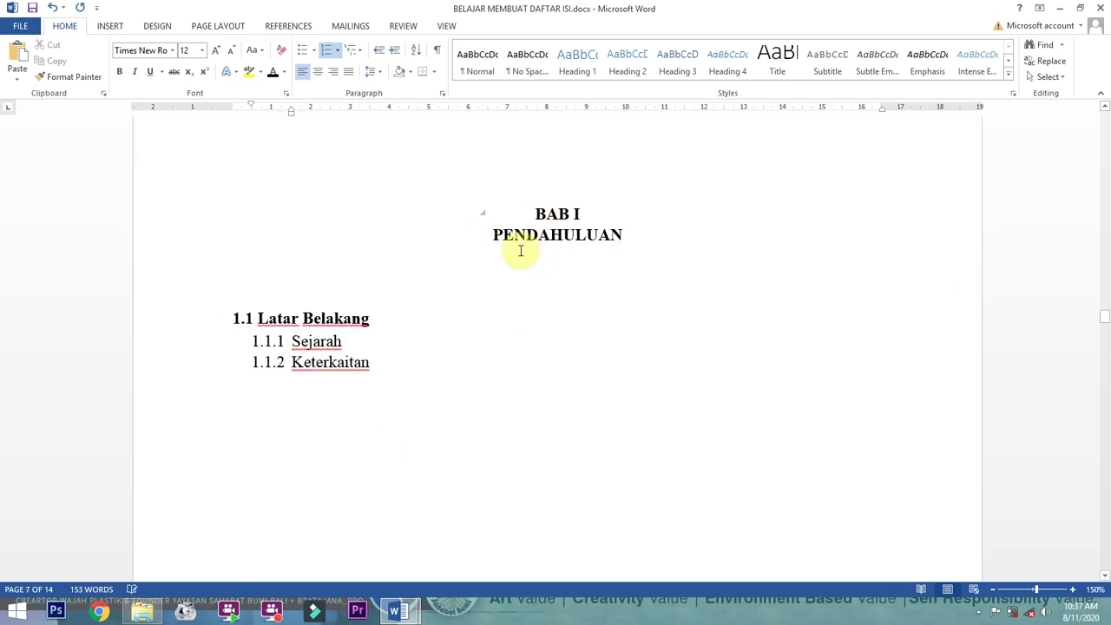
pyautogui.scroll(4, 461, 269)
pyautogui.middleClick(571, 308)
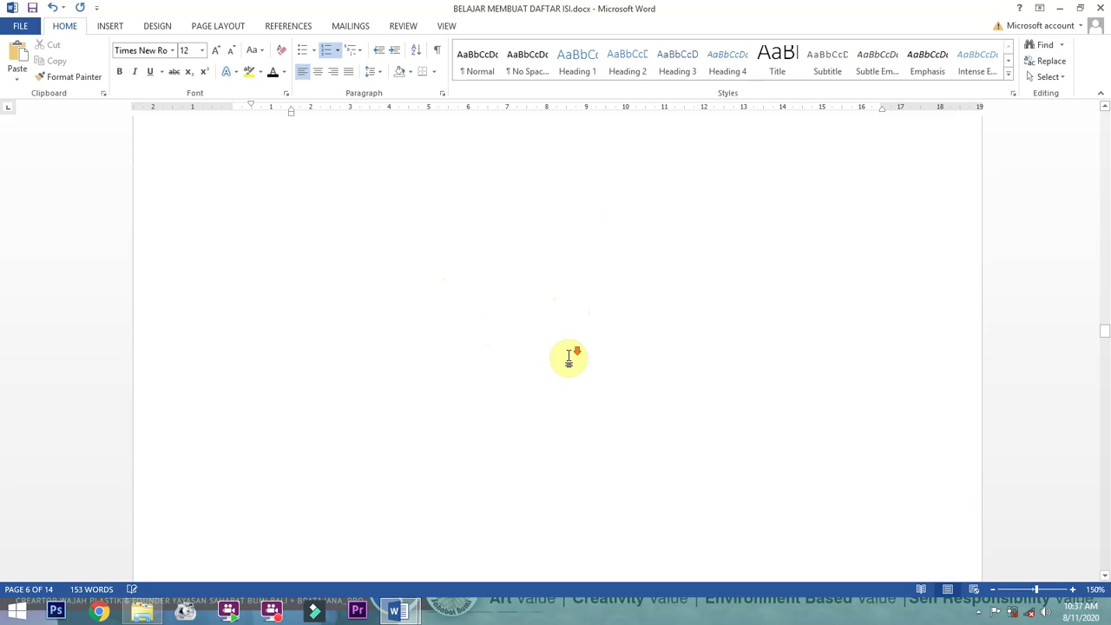
pyautogui.scroll(3, 566, 355)
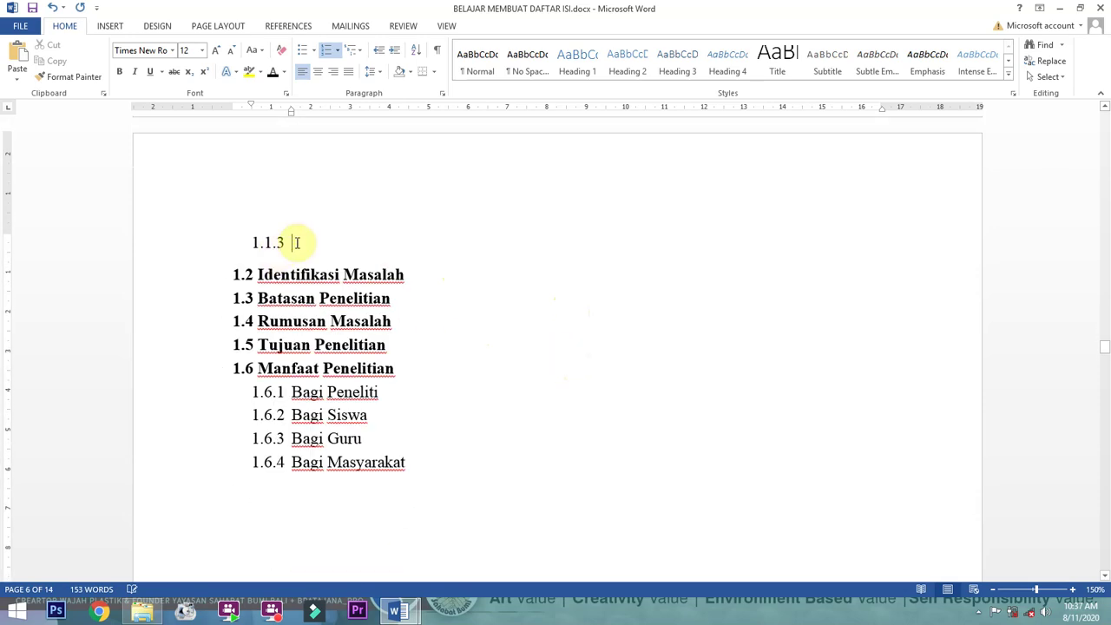
pyautogui.press('Delete')
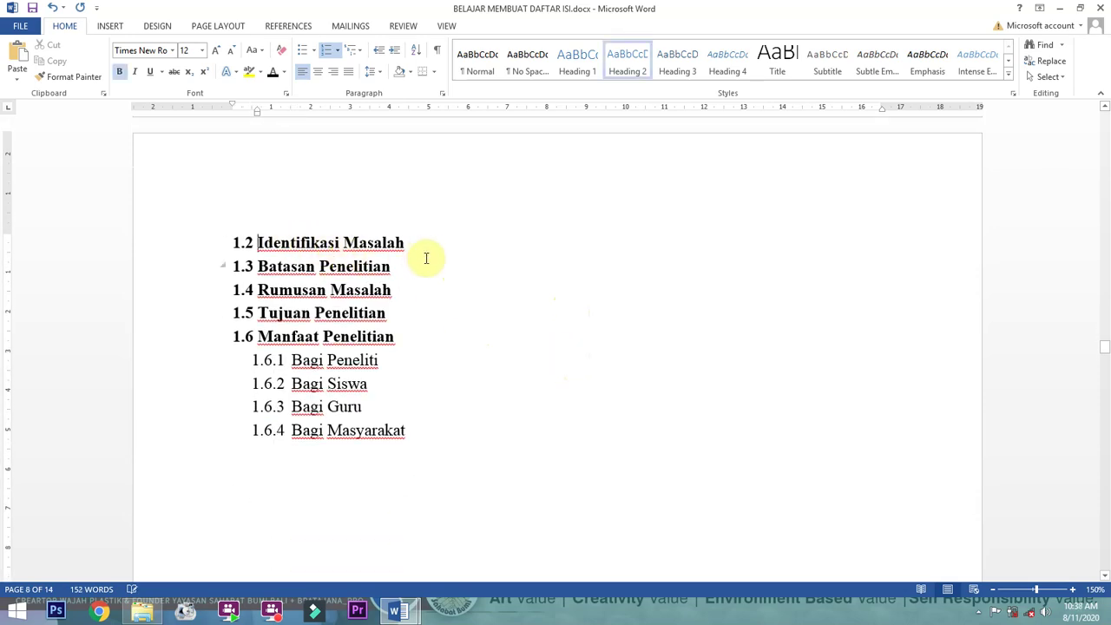
# Examine the footer page numbers on both BAB I pages up to the start of BAB II
pyautogui.scroll(-15, 465, 271)
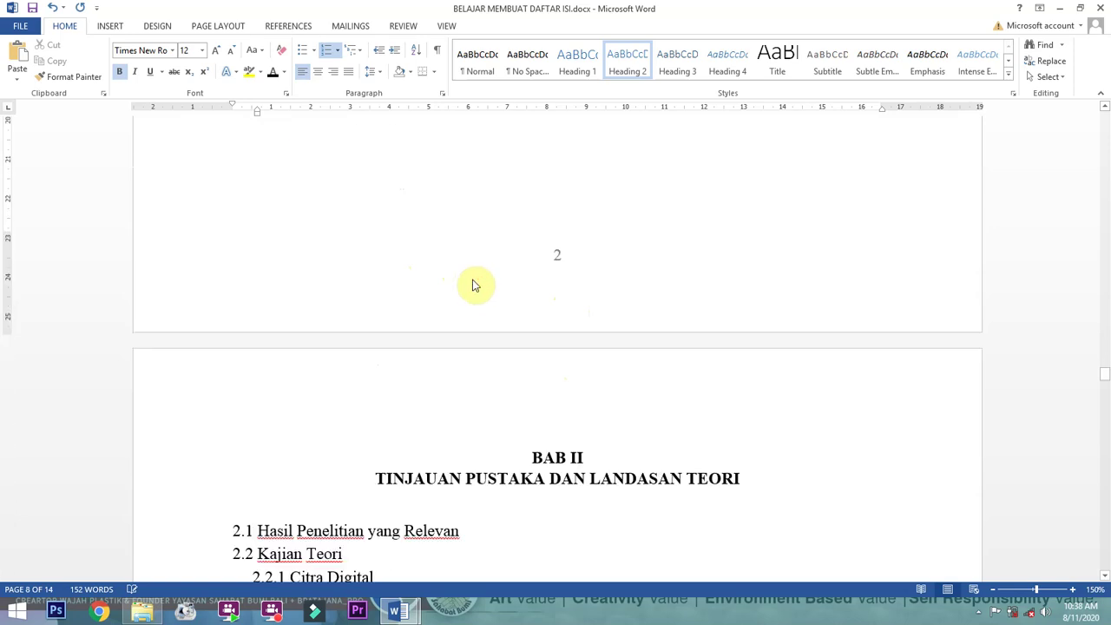
pyautogui.middleClick(629, 290)
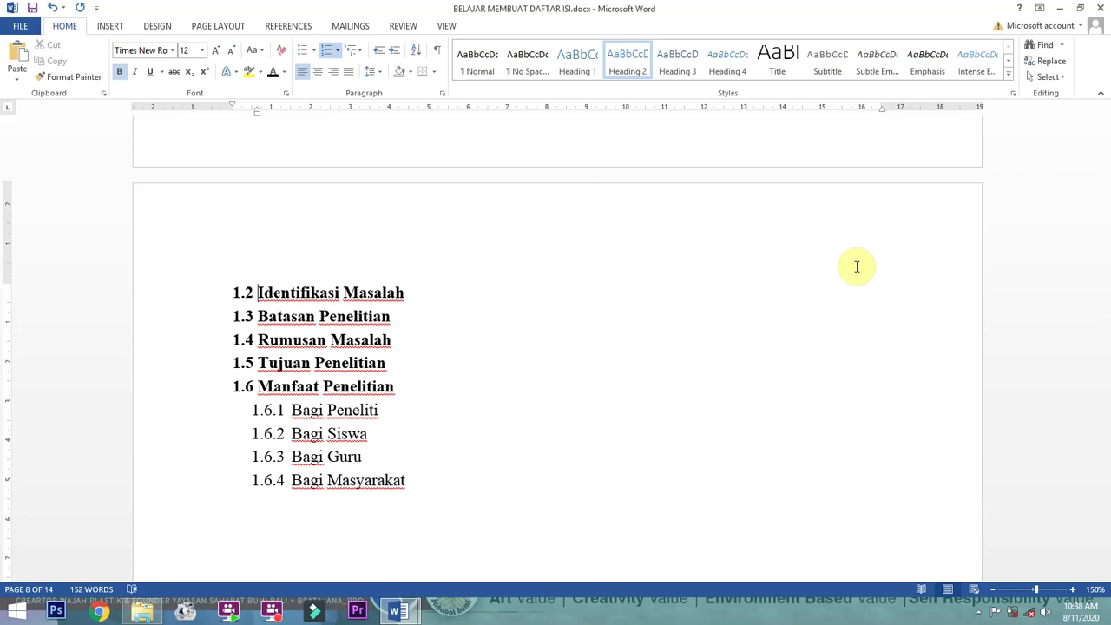
pyautogui.middleClick(856, 266)
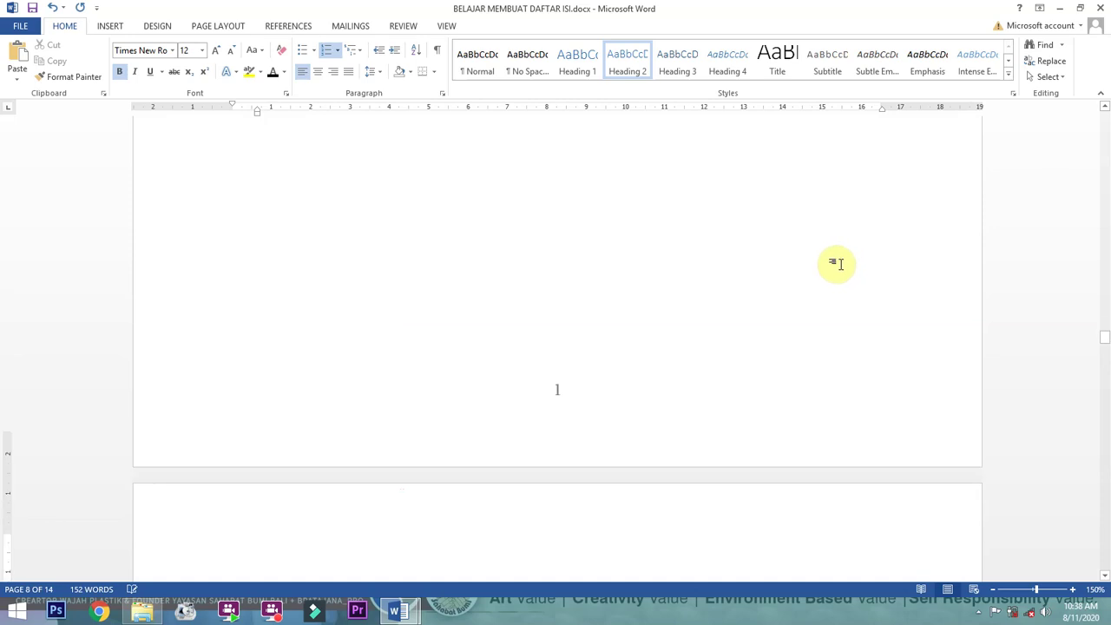
pyautogui.scroll(10, 564, 298)
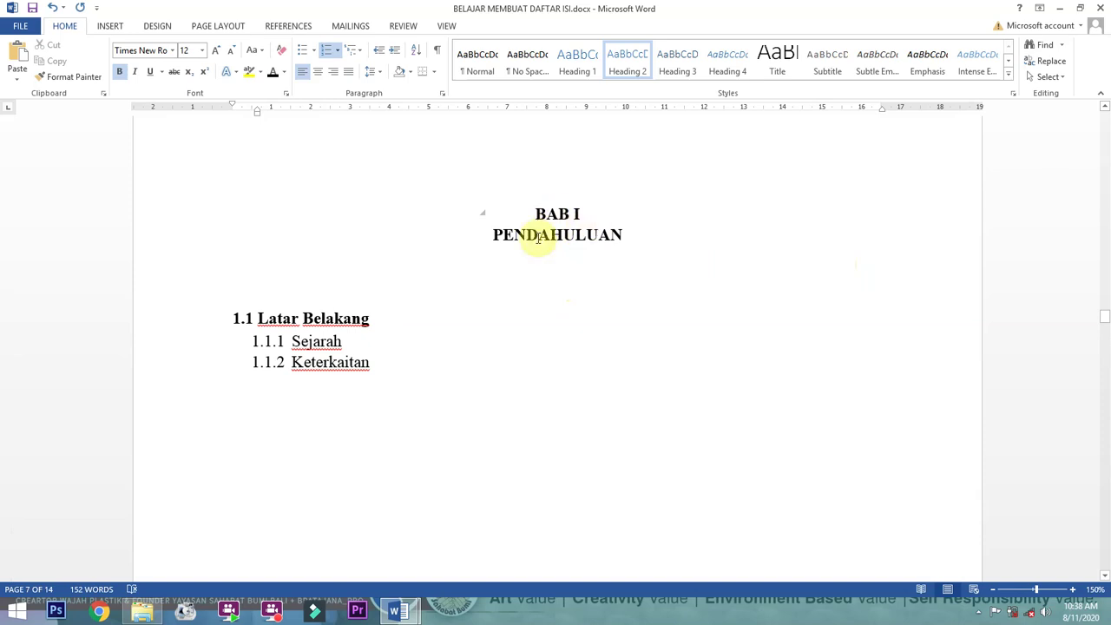
pyautogui.scroll(-10, 608, 248)
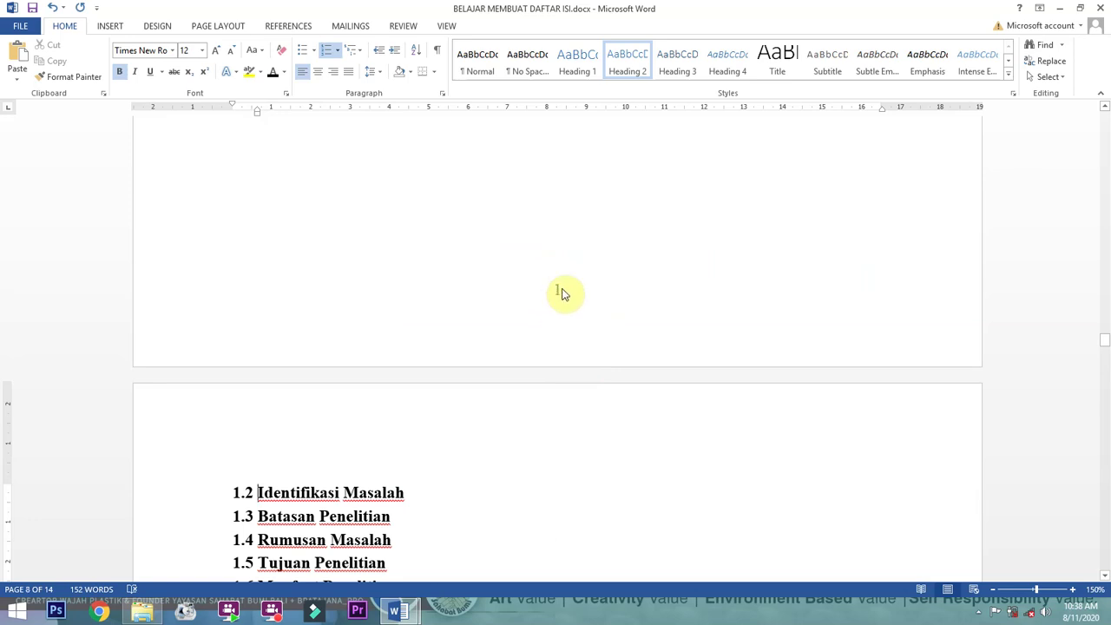
pyautogui.scroll(-3, 547, 399)
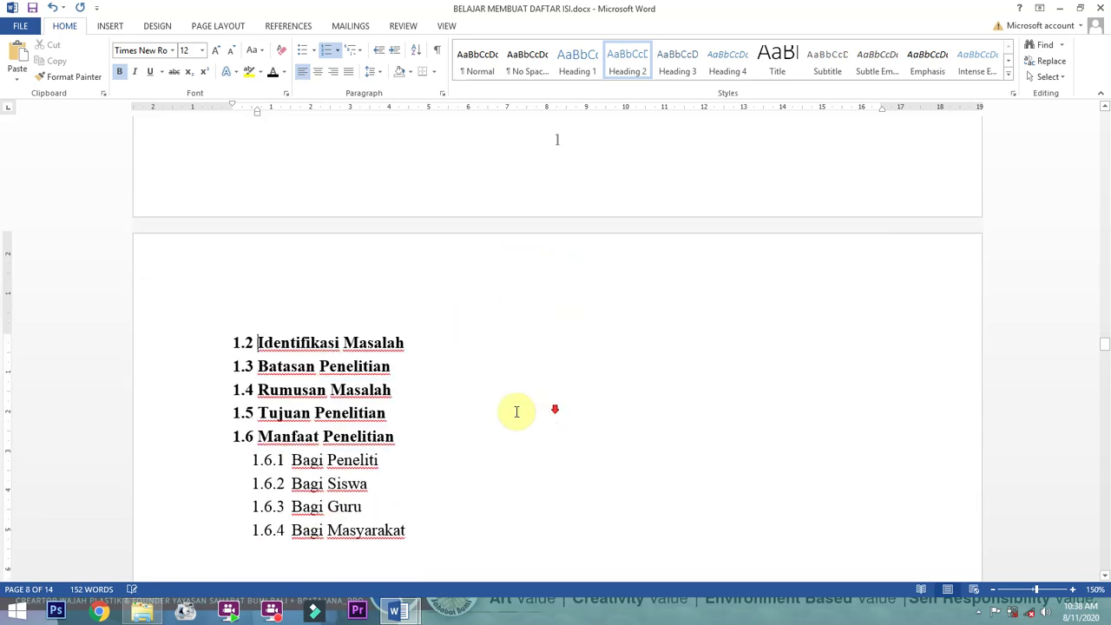
# Open the Section 2 header above 1.2 Identifikasi Masalah and examine it together with the preceding page's footer number
pyautogui.doubleClick(903, 297)
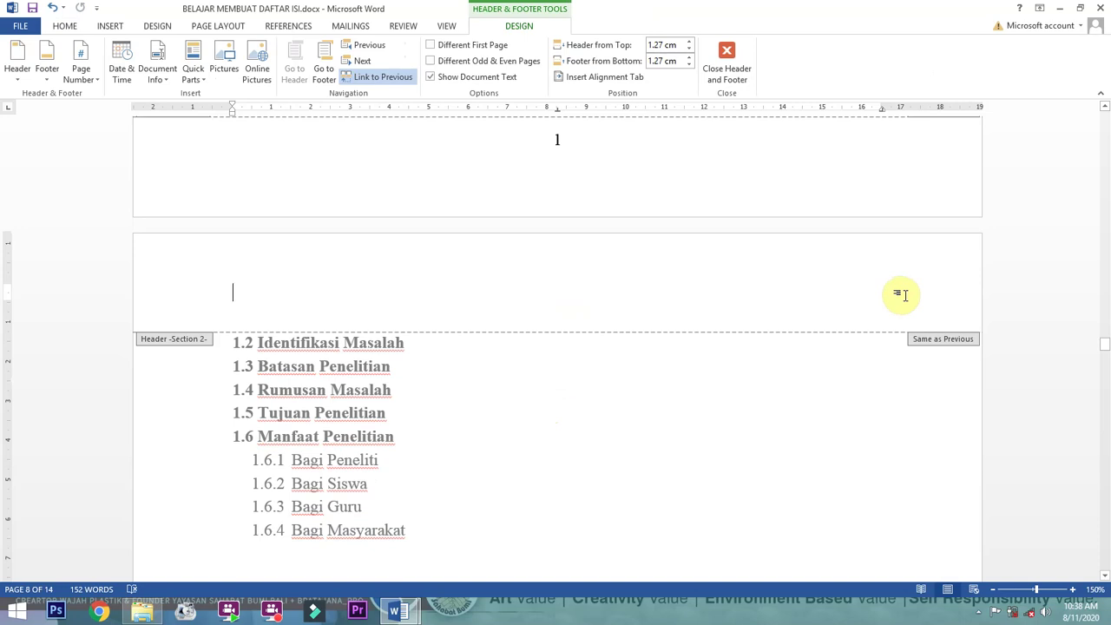
pyautogui.scroll(4, 577, 273)
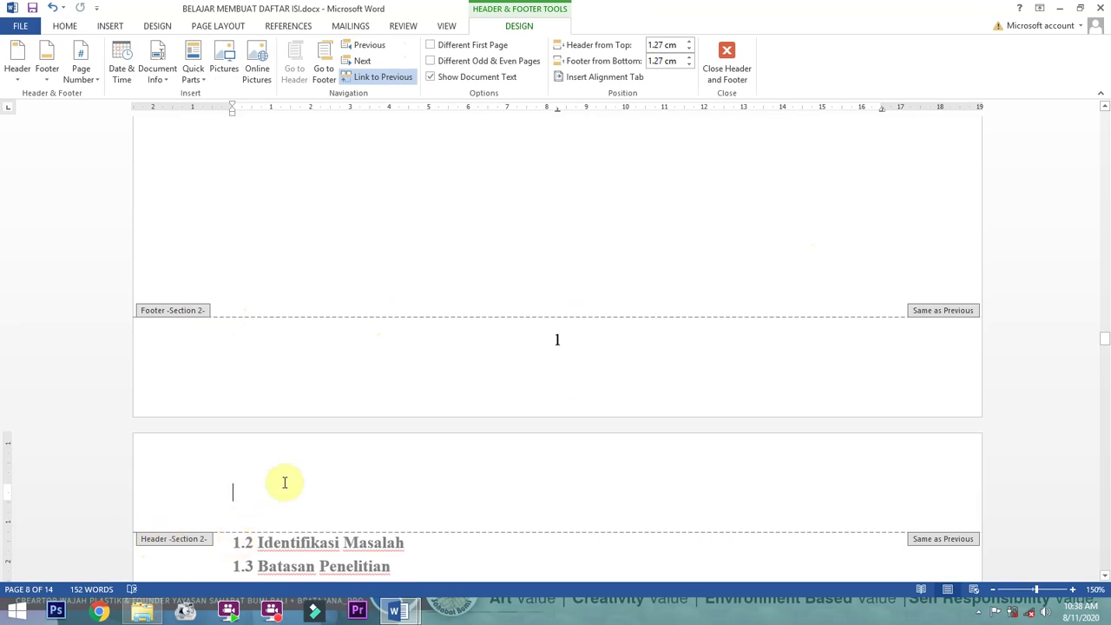
pyautogui.click(629, 249)
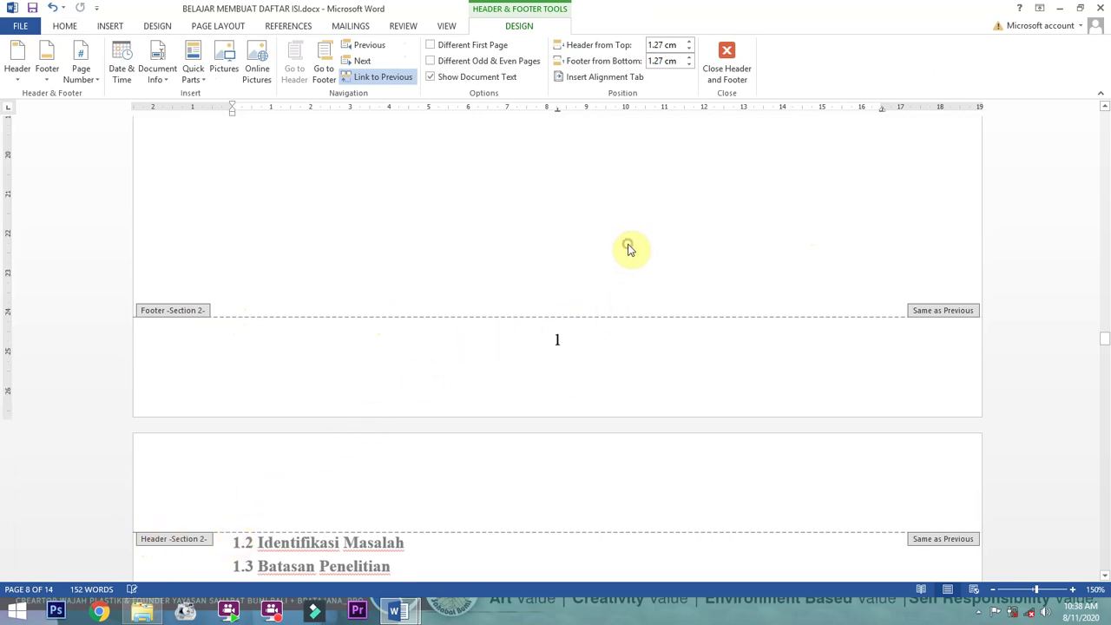
pyautogui.scroll(3, 605, 327)
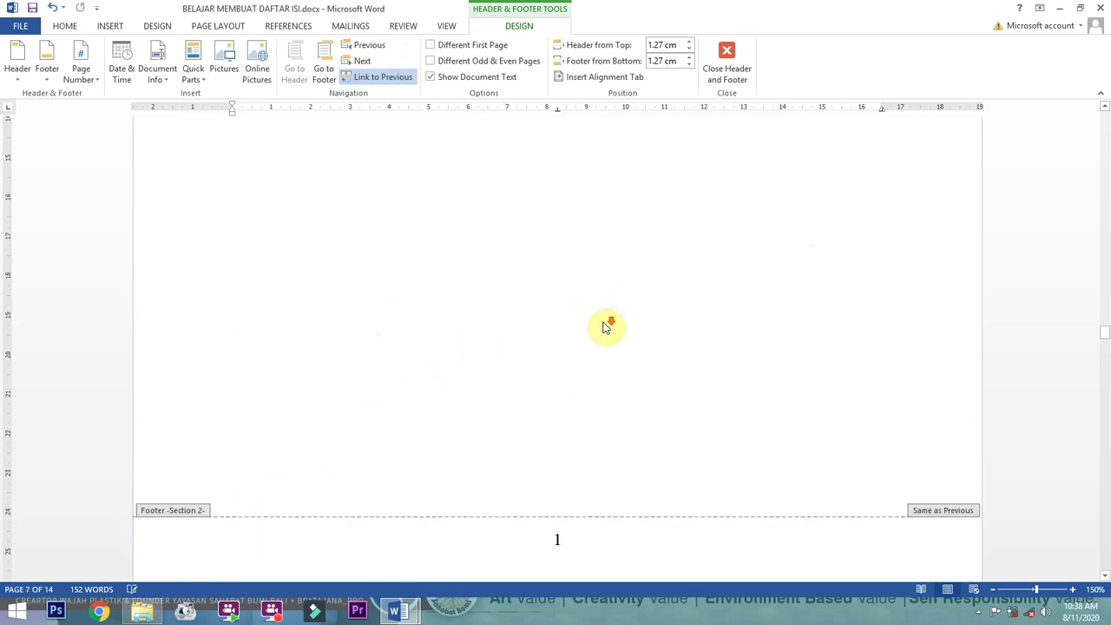
# Return to the document body and remove the page break between 1.1.2 Keterkaitan and 1.2 Identifikasi Masalah
pyautogui.doubleClick(547, 304)
pyautogui.scroll(3, 547, 305)
pyautogui.click(382, 268)
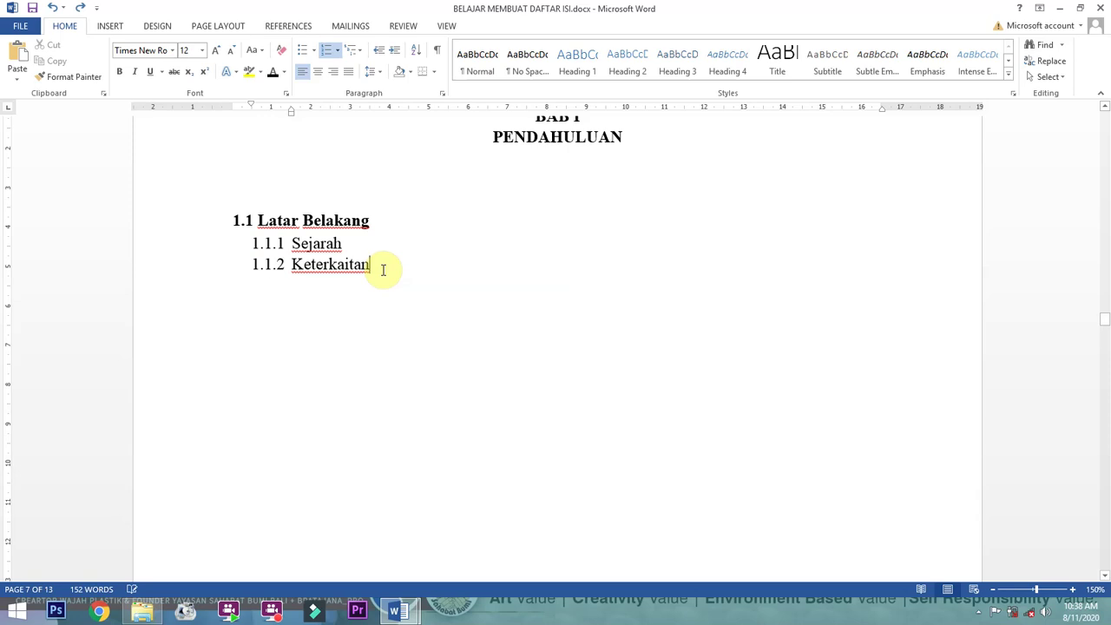
pyautogui.press('Delete')
pyautogui.press('Delete')
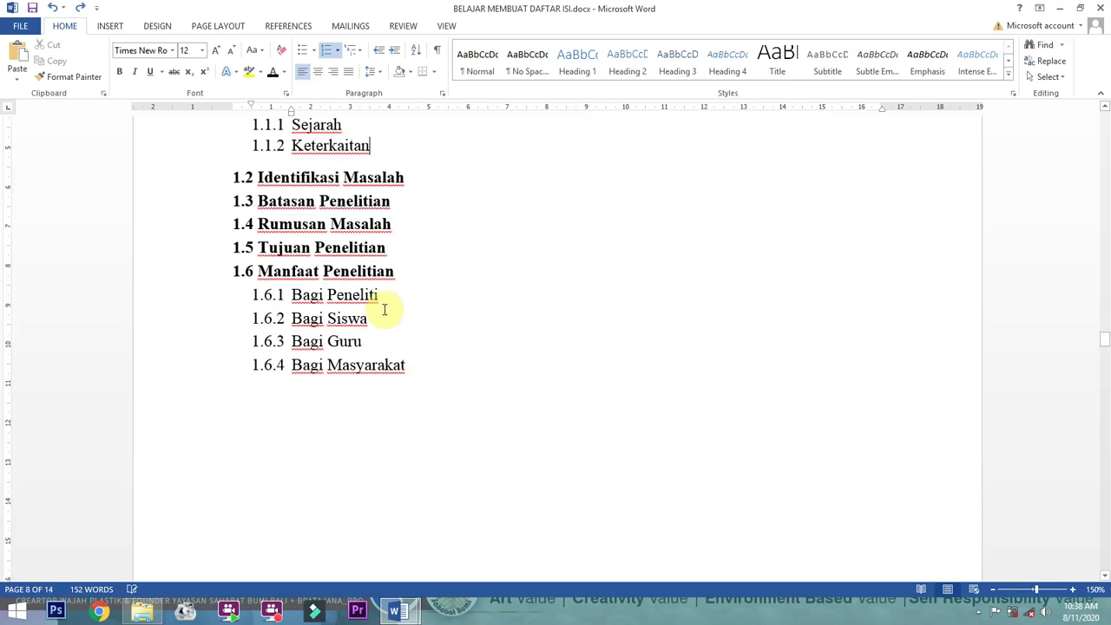
# Examine the Section 2 header and footer of the BAB I page, and return to the body text
pyautogui.scroll(1, 386, 309)
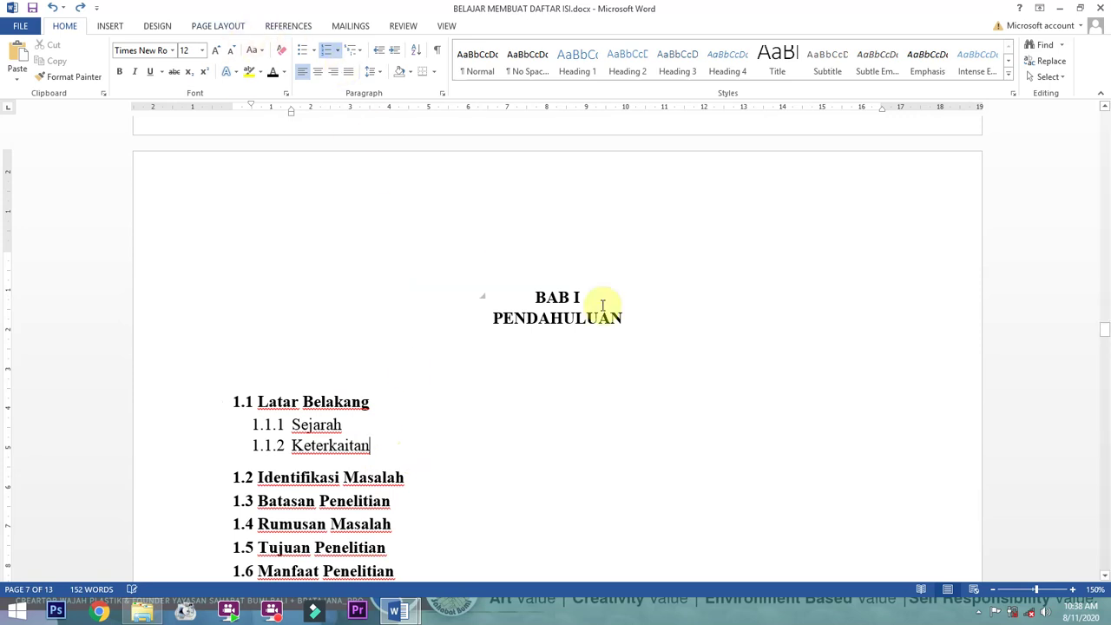
pyautogui.doubleClick(415, 215)
pyautogui.scroll(-10, 415, 216)
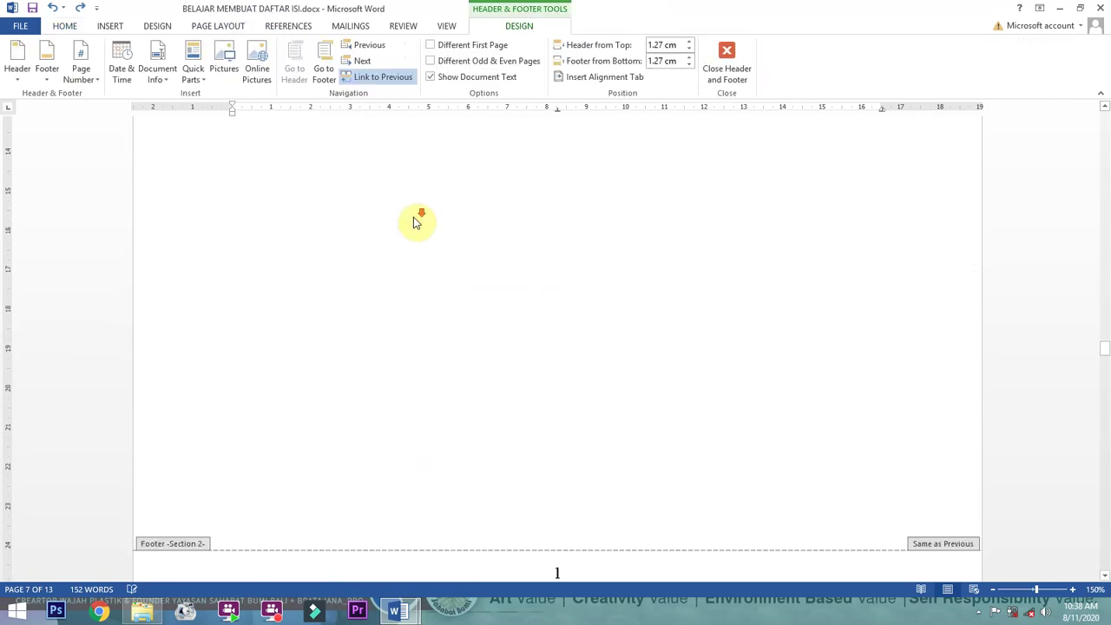
pyautogui.scroll(10, 298, 482)
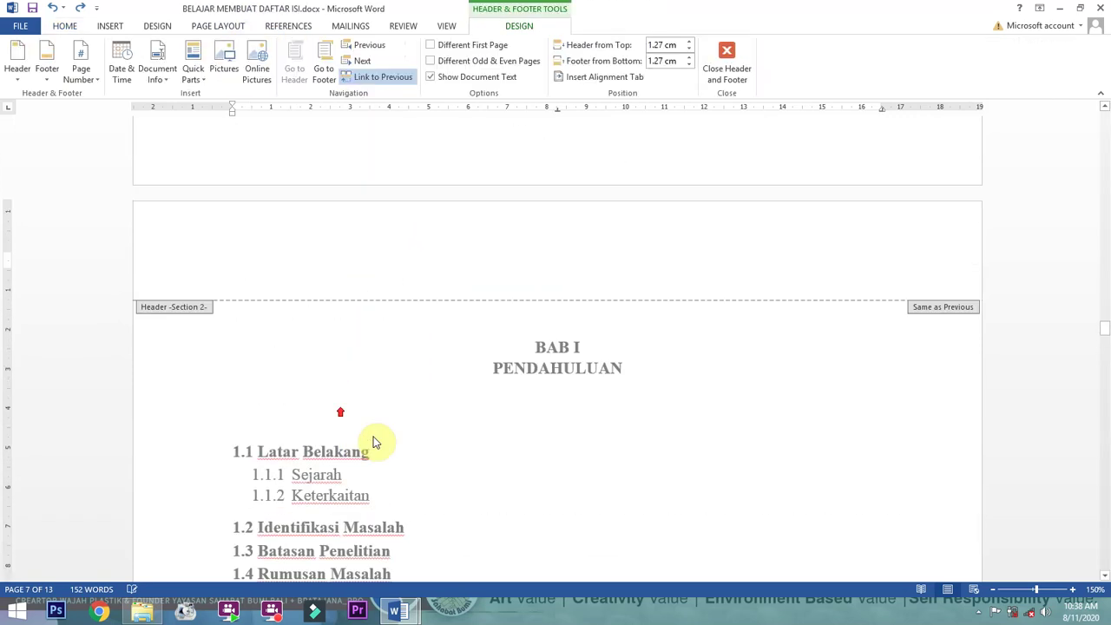
pyautogui.doubleClick(488, 524)
pyautogui.scroll(-3, 473, 505)
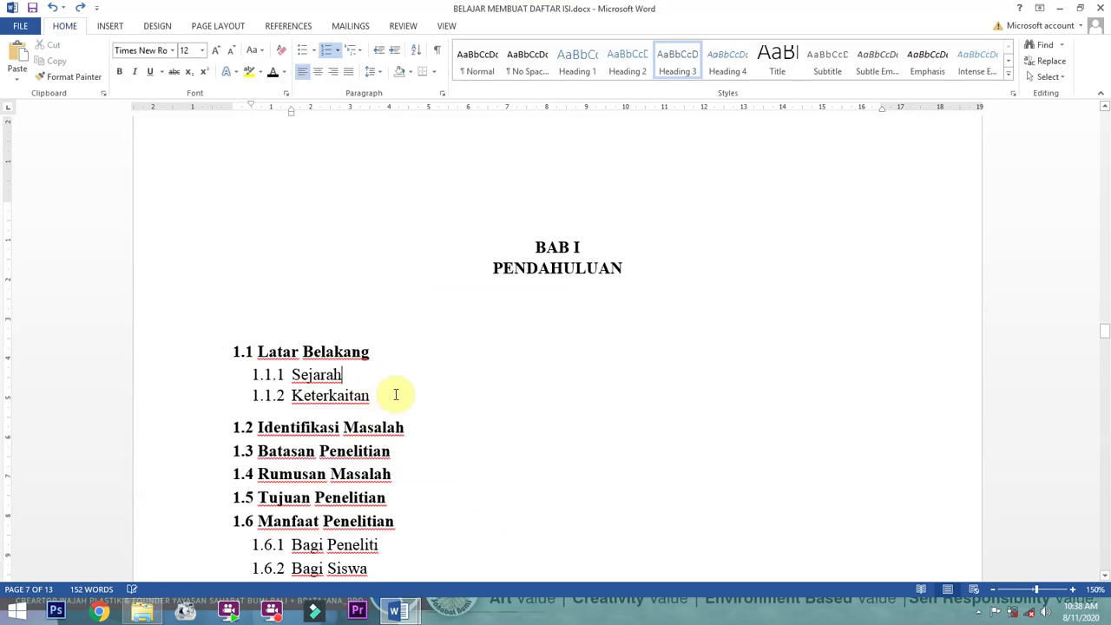
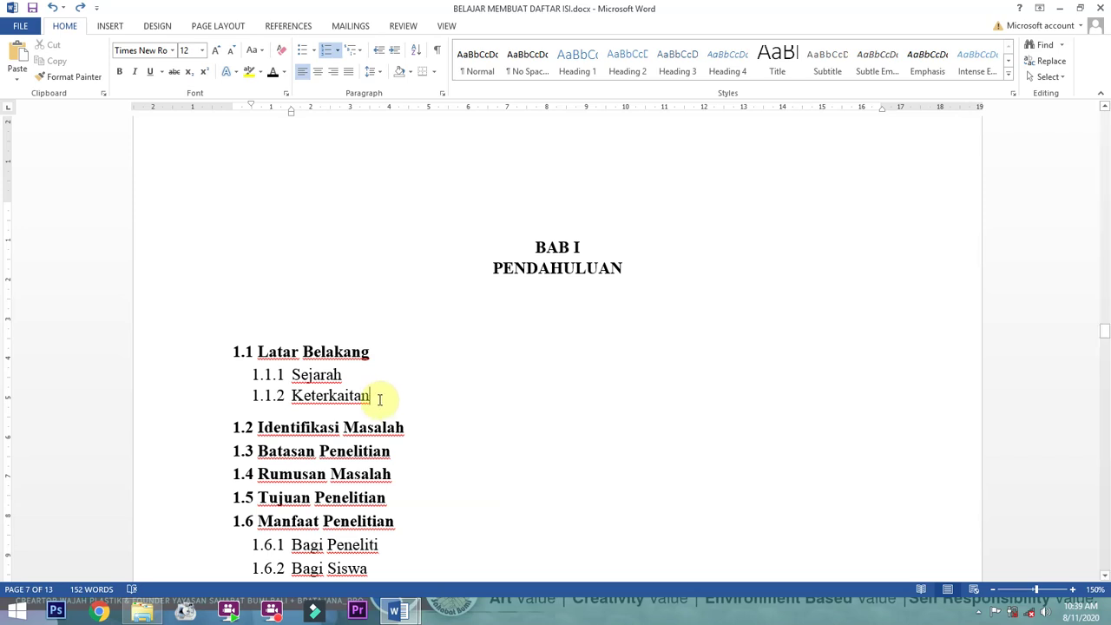
# Add an unnumbered paragraph of random filler text several lines long under 1.1.2 Keterkaitan
pyautogui.press('Return')
pyautogui.press('BackSpace')
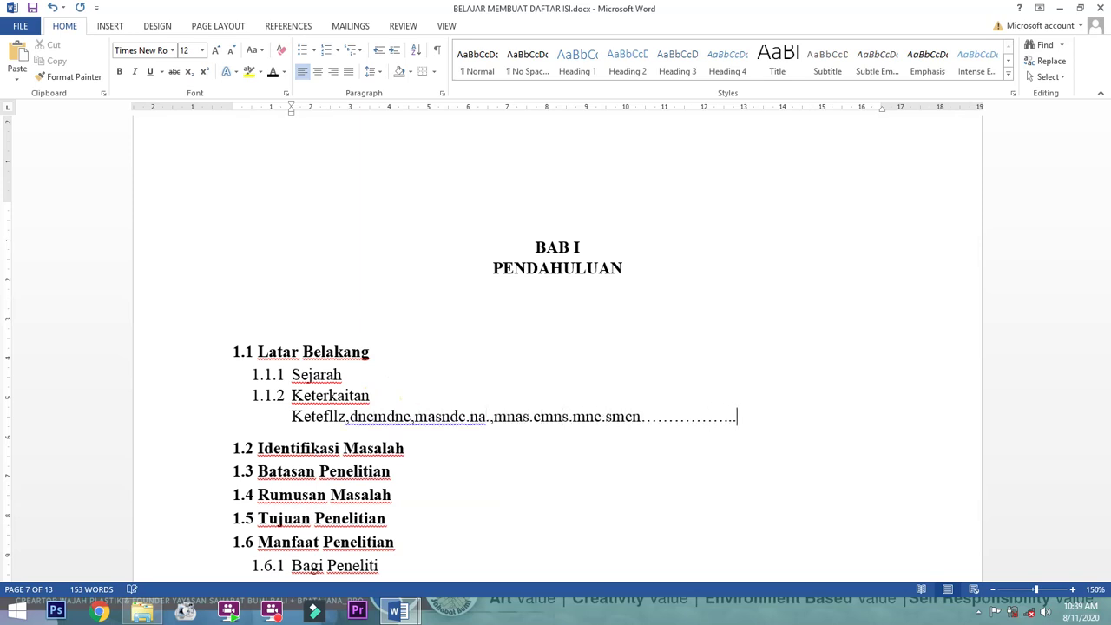
pyautogui.write('hhhhhhhhhhhhhhhhhhhhhhhhhhhhhhhhhhhhhhhhhhhhhhhhhhhhhhhhhhhhhhhhhhhhhhhh')
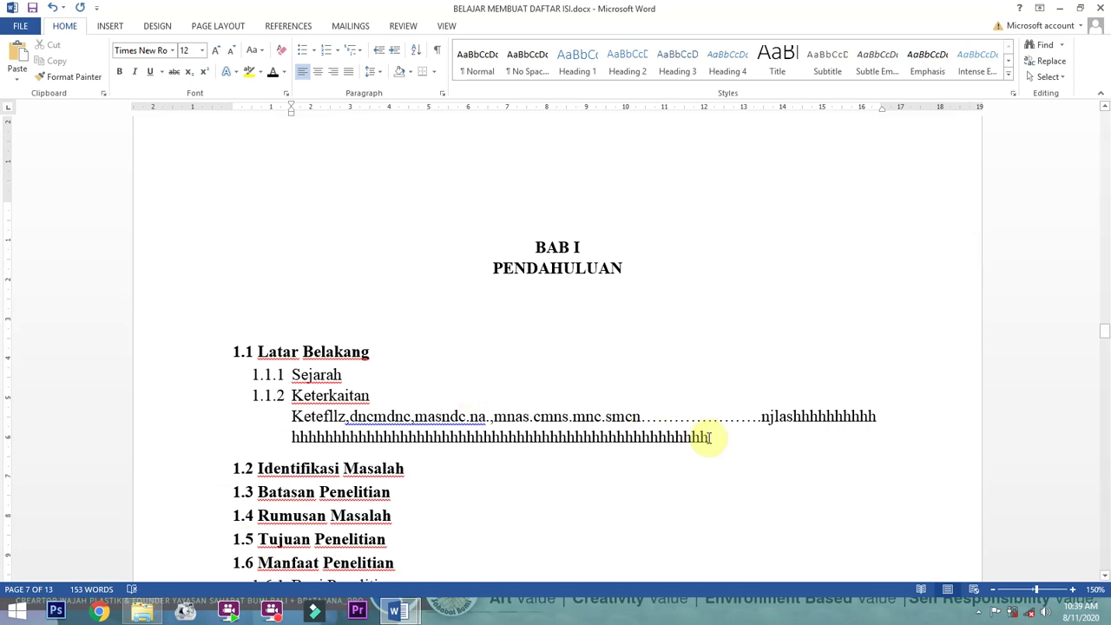
pyautogui.moveTo(710, 437); pyautogui.dragTo(652, 437)
pyautogui.click(724, 438)
pyautogui.write('as')
pyautogui.write('ssssssssssssssssssssssssssssssssssssssssssssssss')
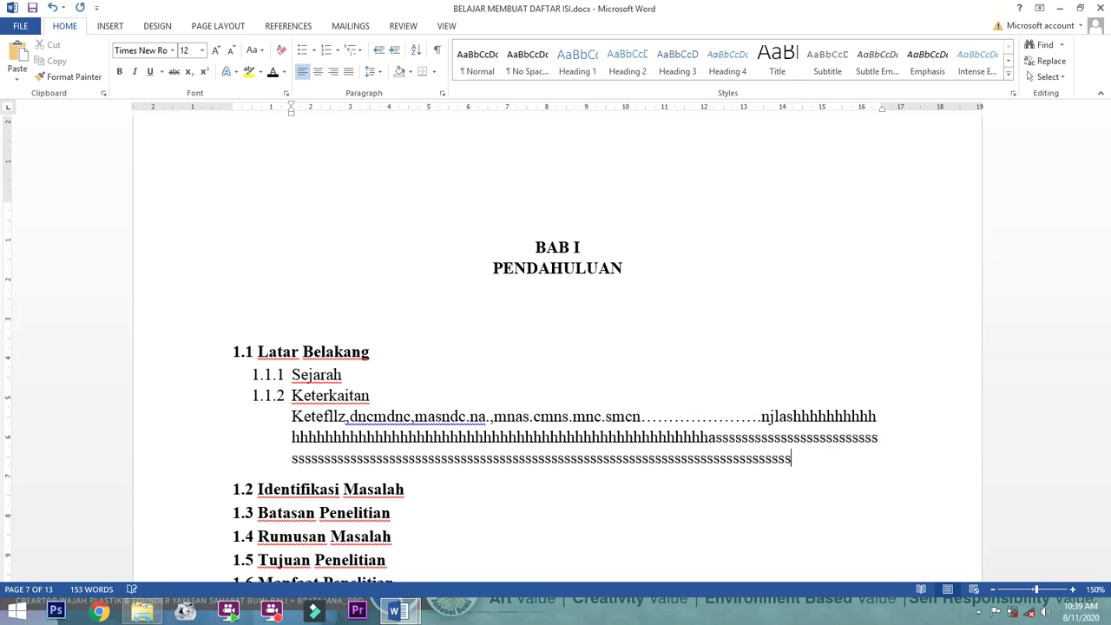
pyautogui.write('ssssssssssssssssss')
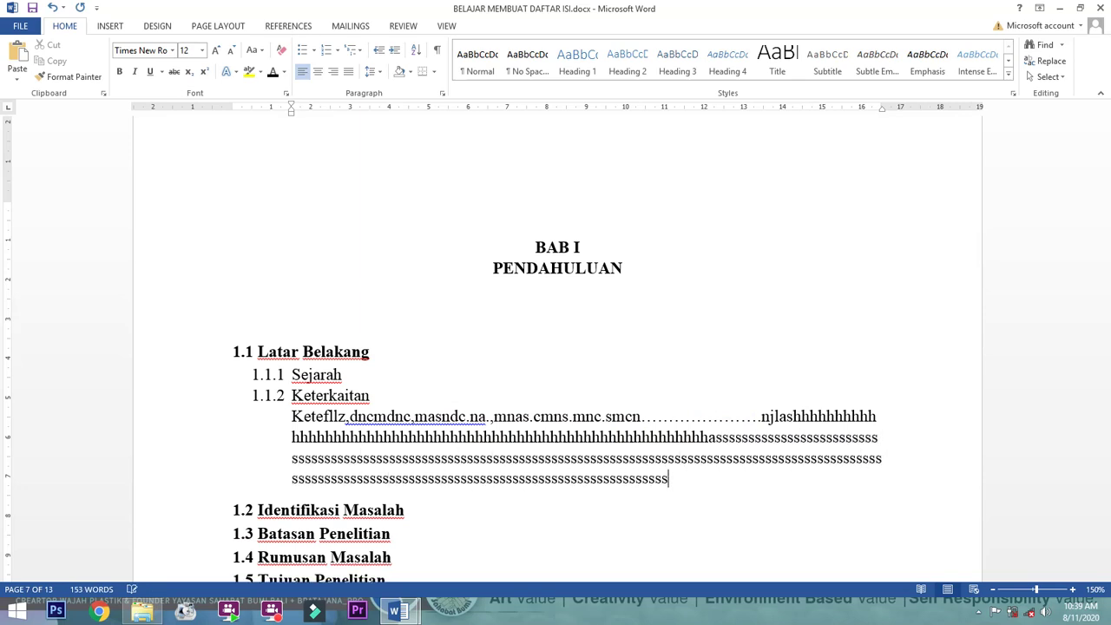
# Copy the filler text from "masndc" to its end and paste it repeatedly to make five consecutive copies
pyautogui.moveTo(885, 478); pyautogui.dragTo(445, 420)
pyautogui.hotkey('ctrl', 'c')
pyautogui.hotkey('ctrl', 'v')
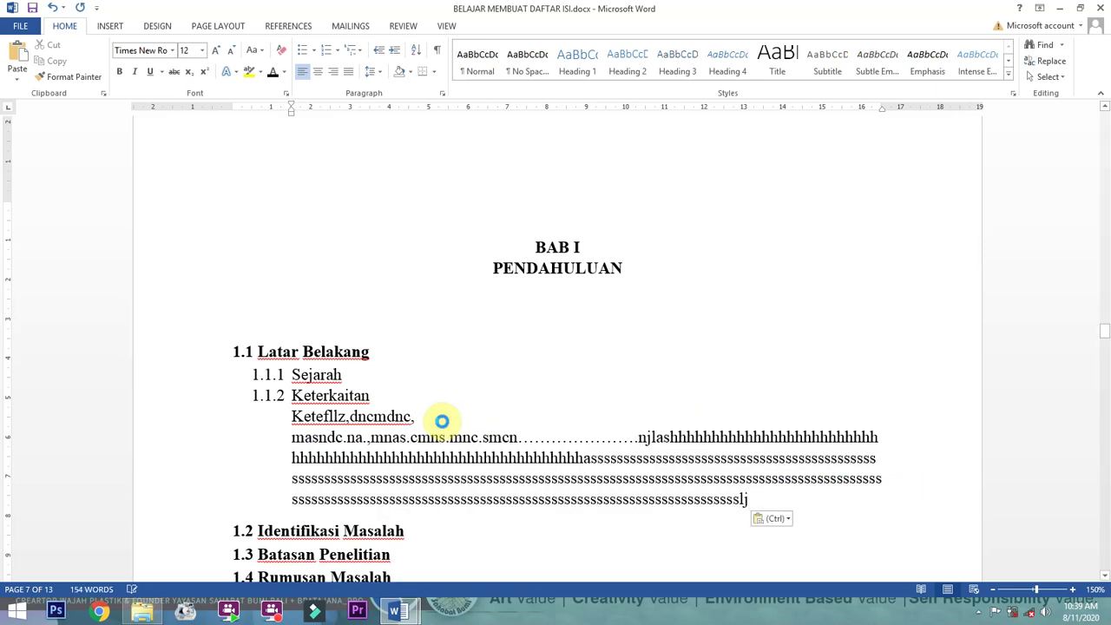
pyautogui.hotkey('ctrl', 'v')
pyautogui.hotkey('ctrl', 'v')
pyautogui.hotkey('ctrl', 'v')
pyautogui.hotkey('ctrl', 'v')
# Examine the lengthened BAB I page, its Section 2 header and footer, and the header above BAB II
pyautogui.scroll(10, 625, 526)
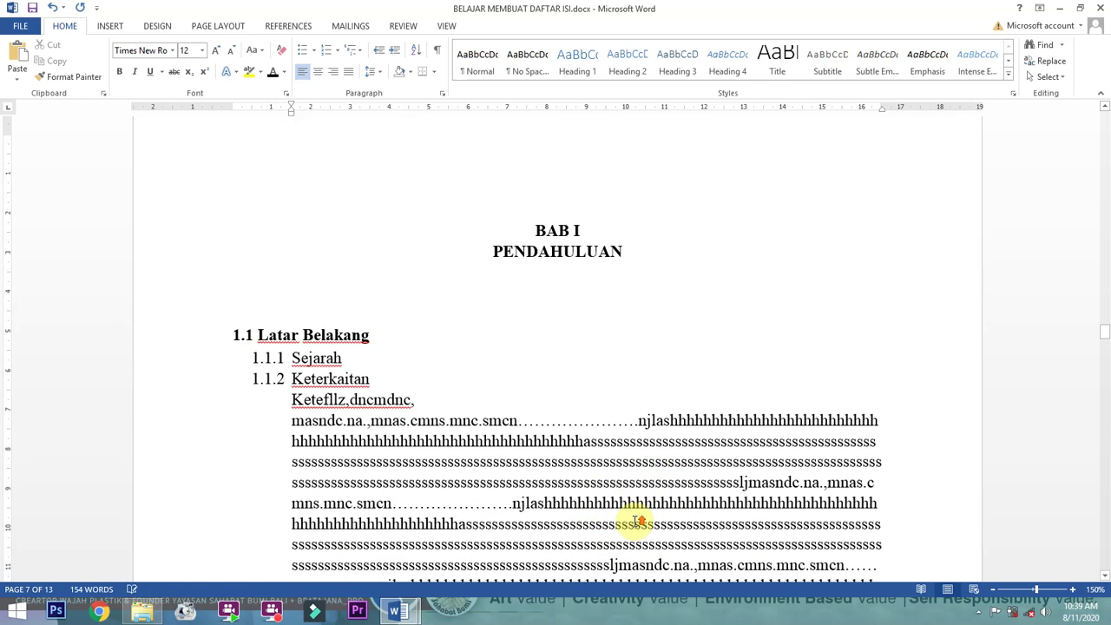
pyautogui.scroll(-12, 725, 513)
pyautogui.scroll(3, 416, 376)
pyautogui.scroll(-2, 468, 390)
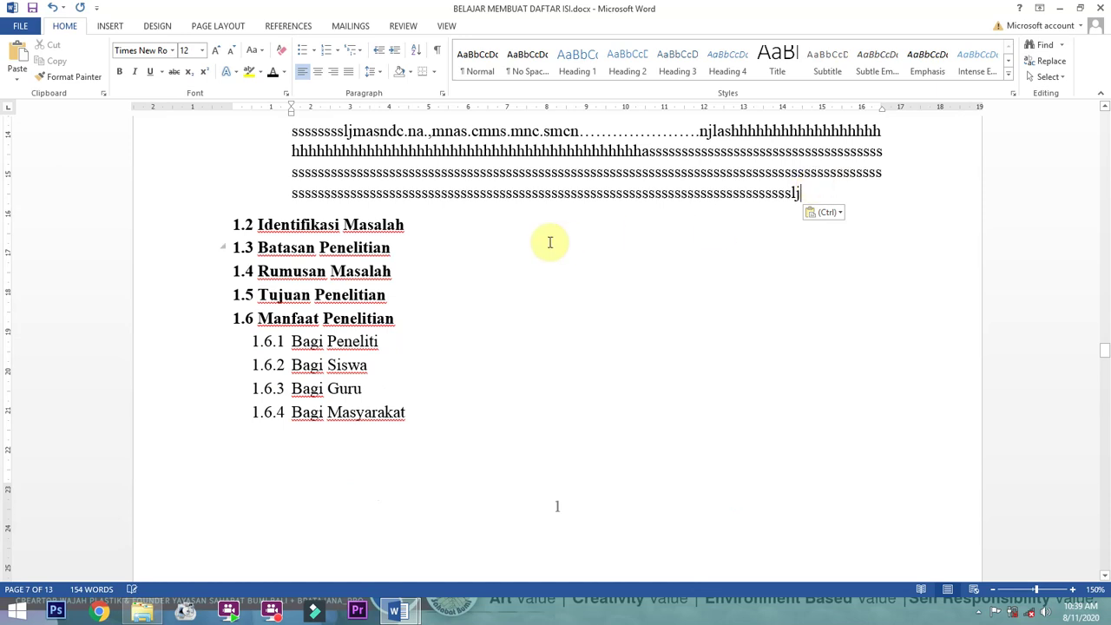
pyautogui.scroll(10, 549, 242)
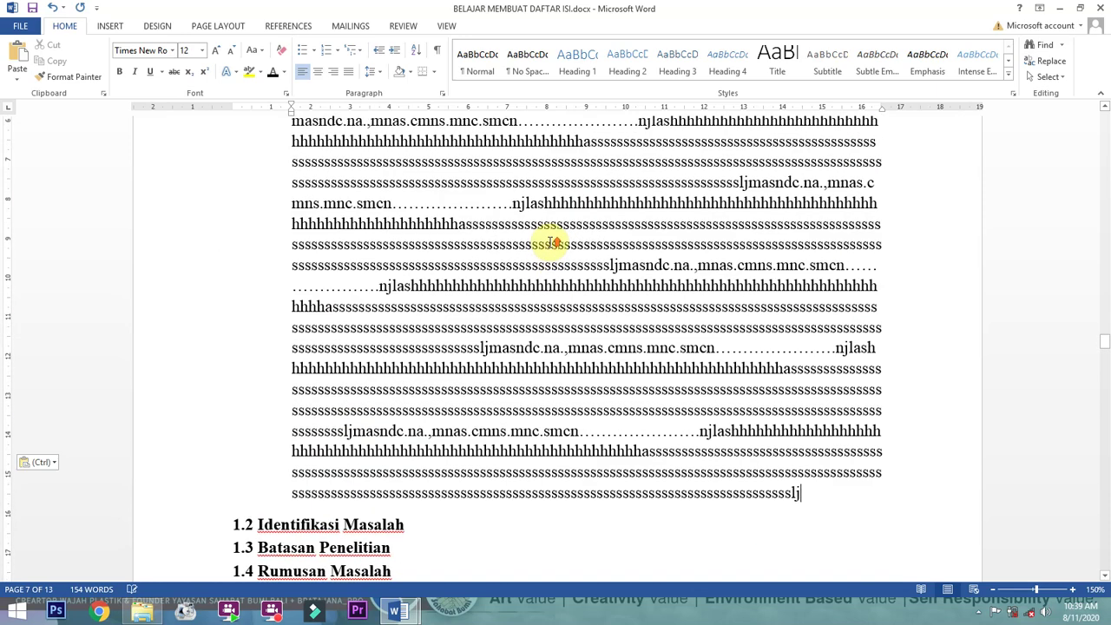
pyautogui.doubleClick(465, 242)
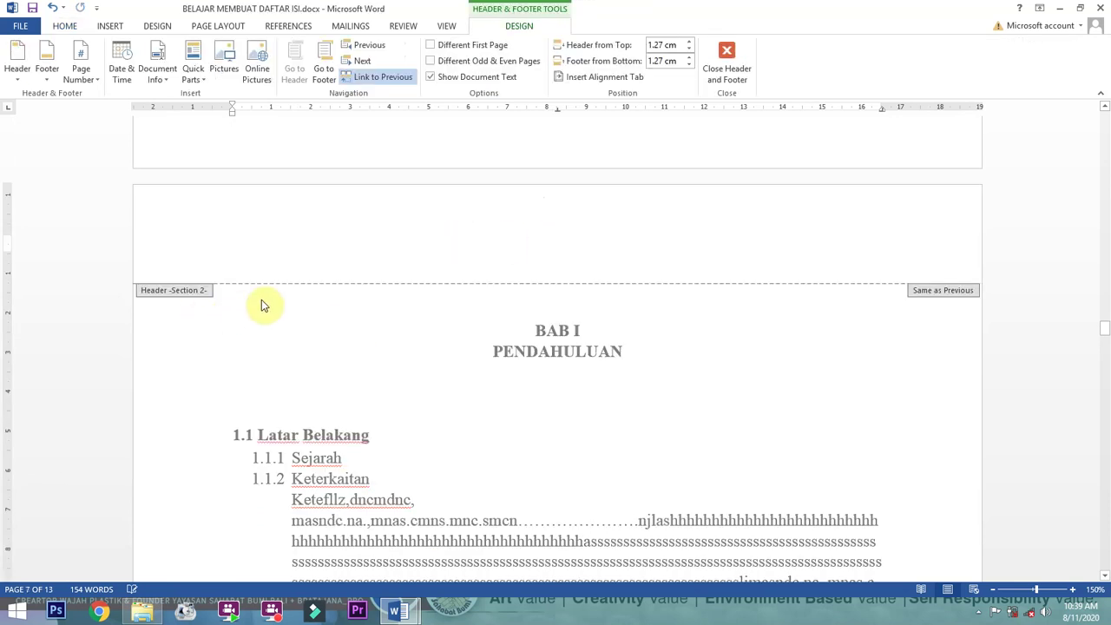
pyautogui.scroll(-3, 469, 325)
pyautogui.scroll(-5, 469, 325)
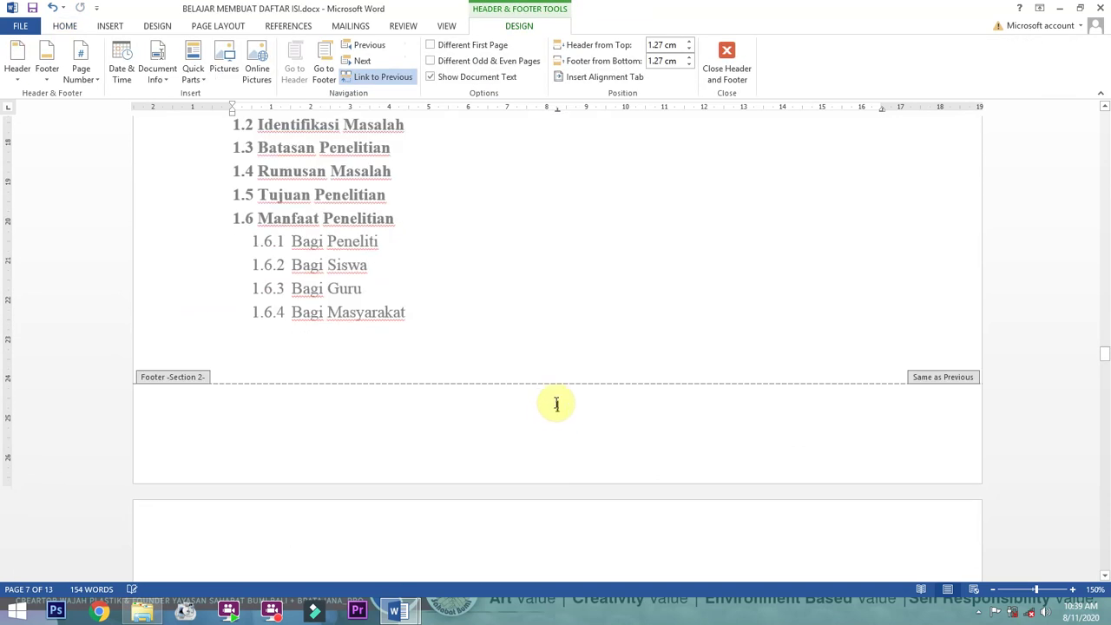
pyautogui.scroll(-3, 557, 408)
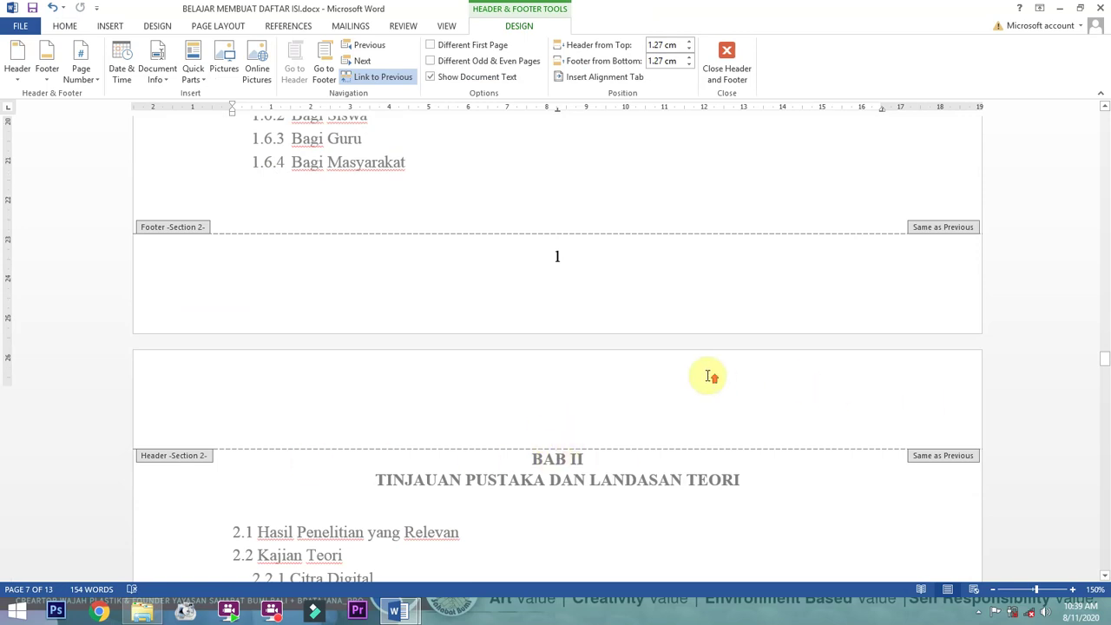
pyautogui.scroll(1, 709, 373)
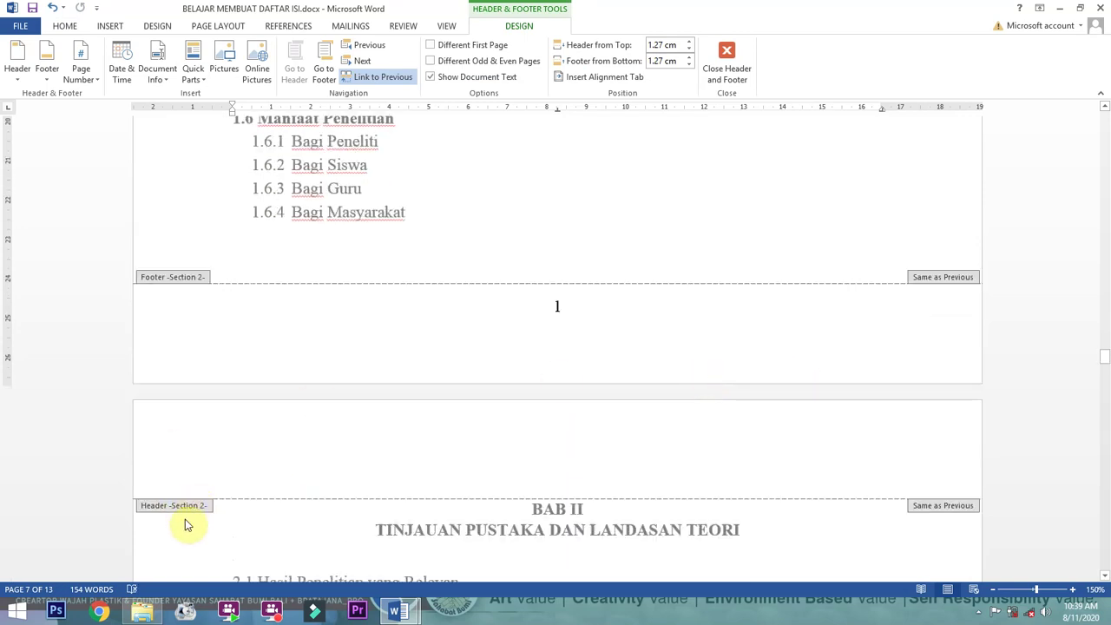
pyautogui.scroll(10, 412, 416)
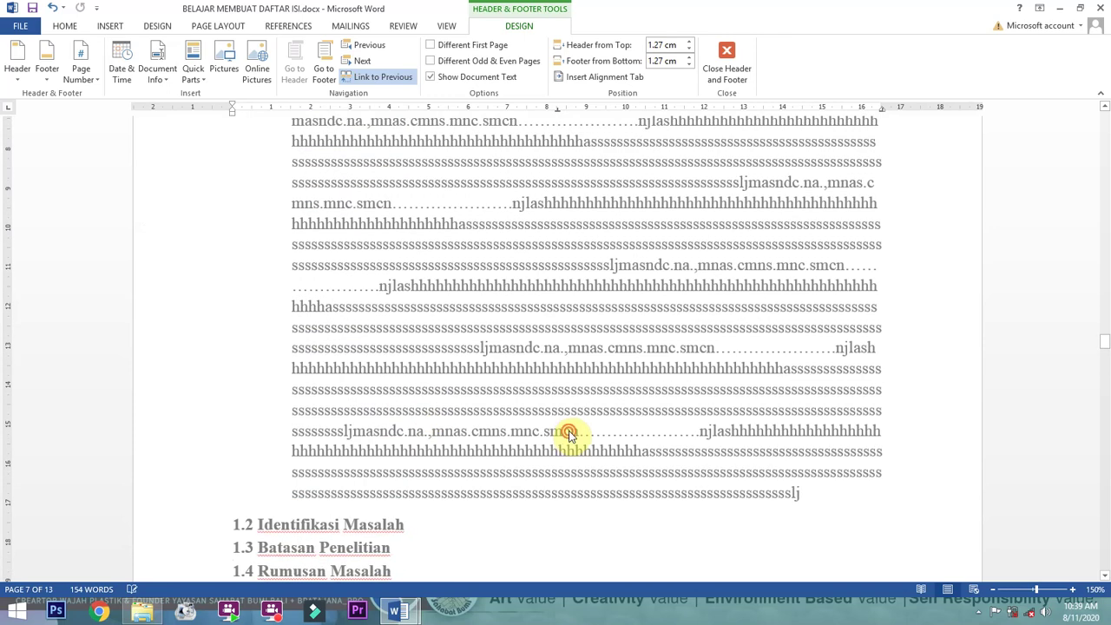
# Insert a Next Page section break at the end of the filler text, before 1.2 Identifikasi Masalah
pyautogui.doubleClick(570, 436)
pyautogui.click(817, 497)
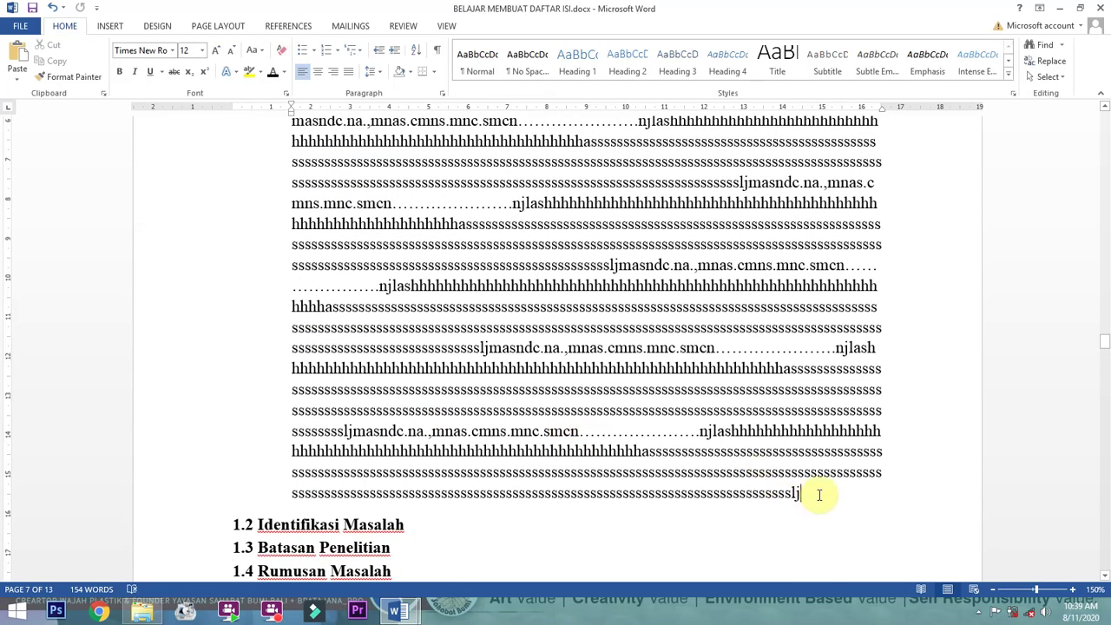
pyautogui.scroll(4, 819, 492)
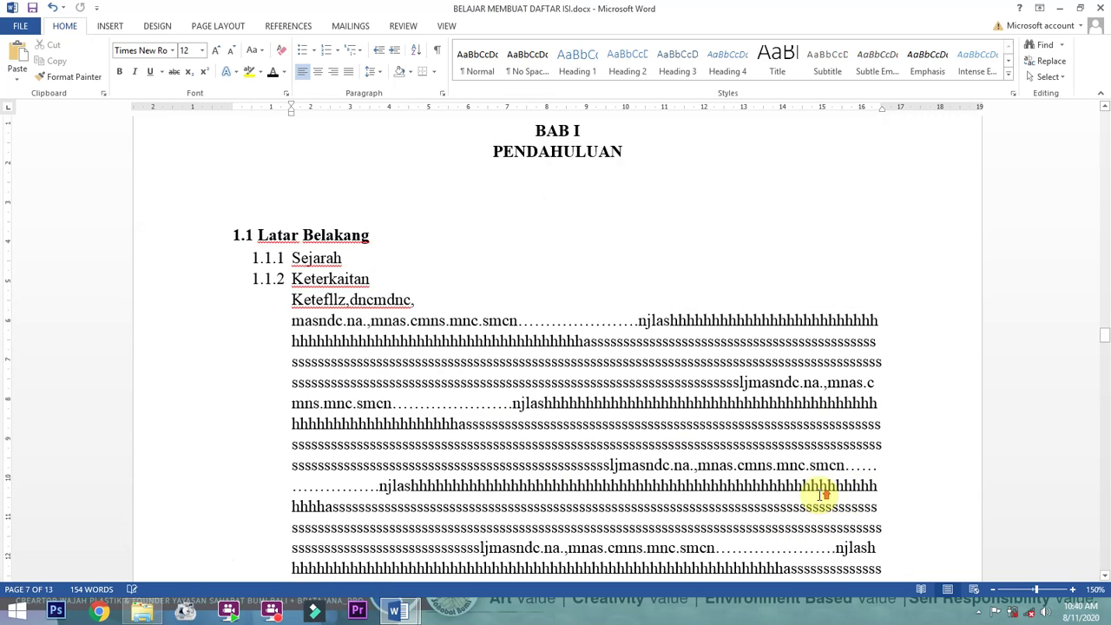
pyautogui.scroll(-1, 589, 350)
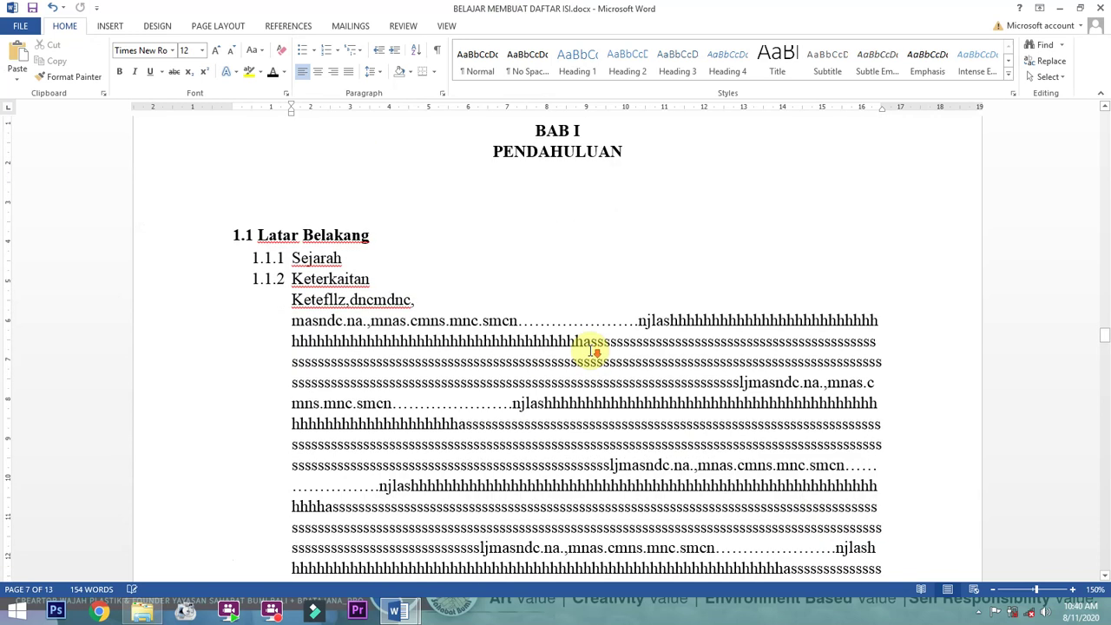
pyautogui.click(217, 26)
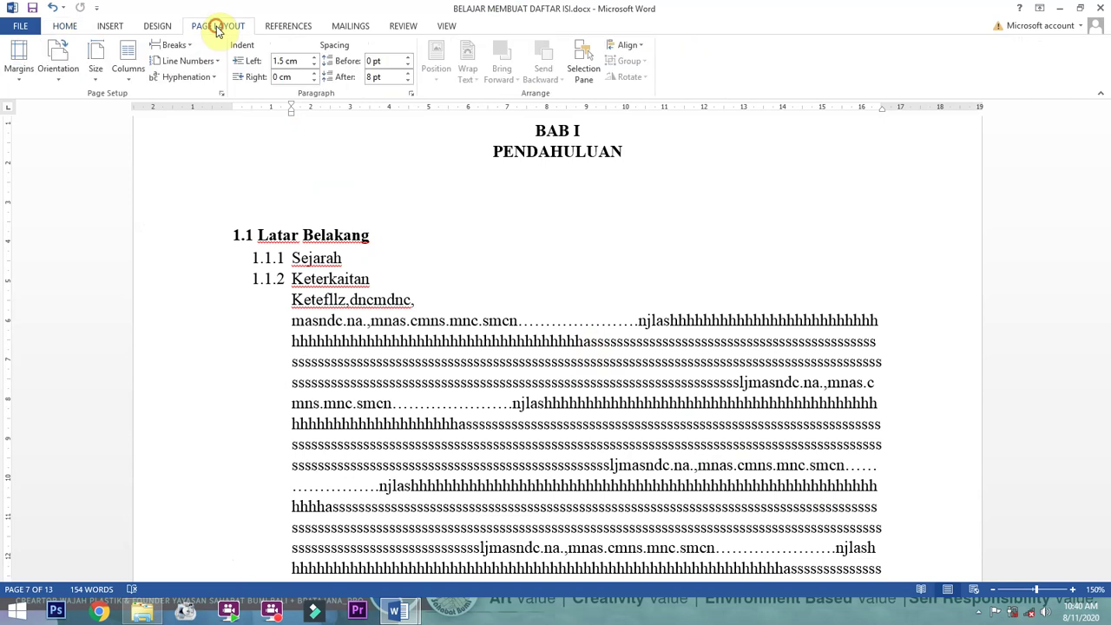
pyautogui.click(172, 47)
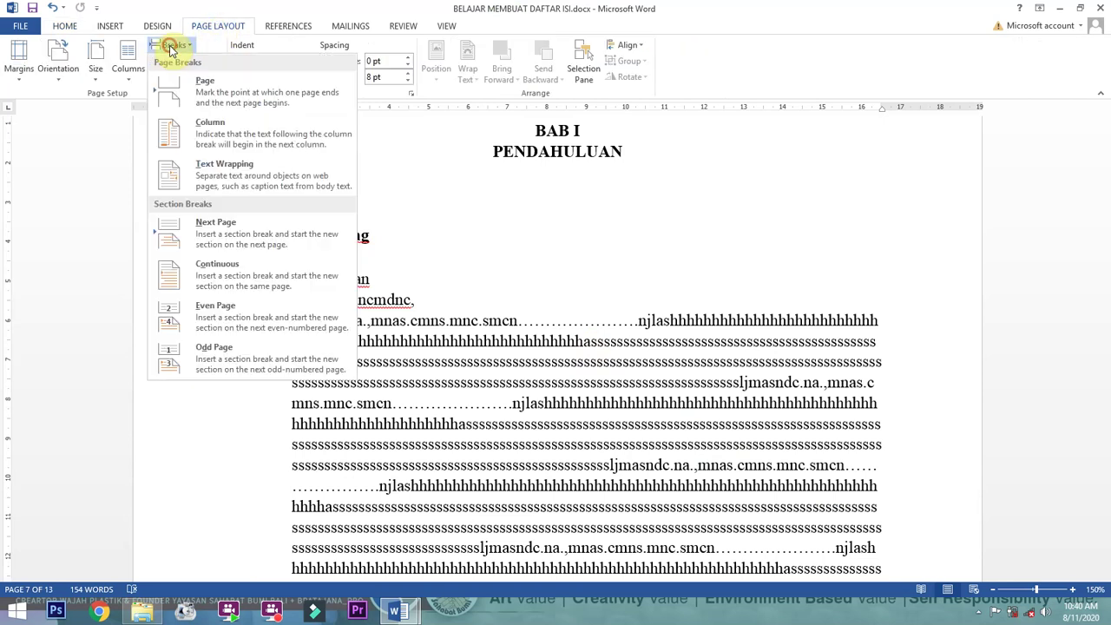
pyautogui.click(224, 225)
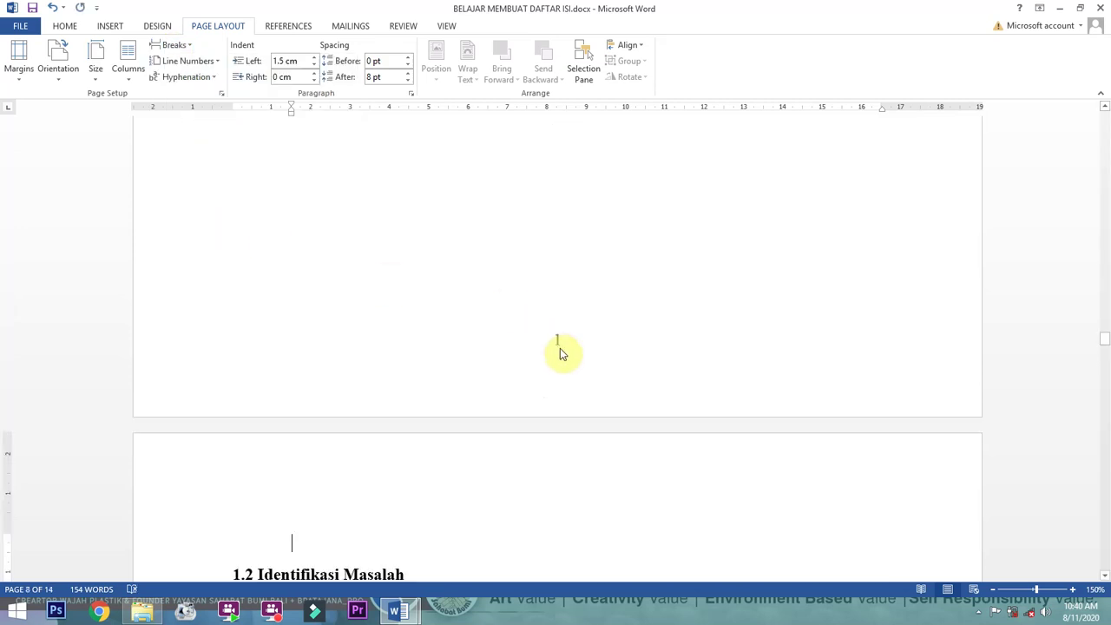
# Unlink the Section 3 header above 1.2 Identifikasi Masalah from the previous section
pyautogui.doubleClick(304, 461)
pyautogui.scroll(-3, 373, 473)
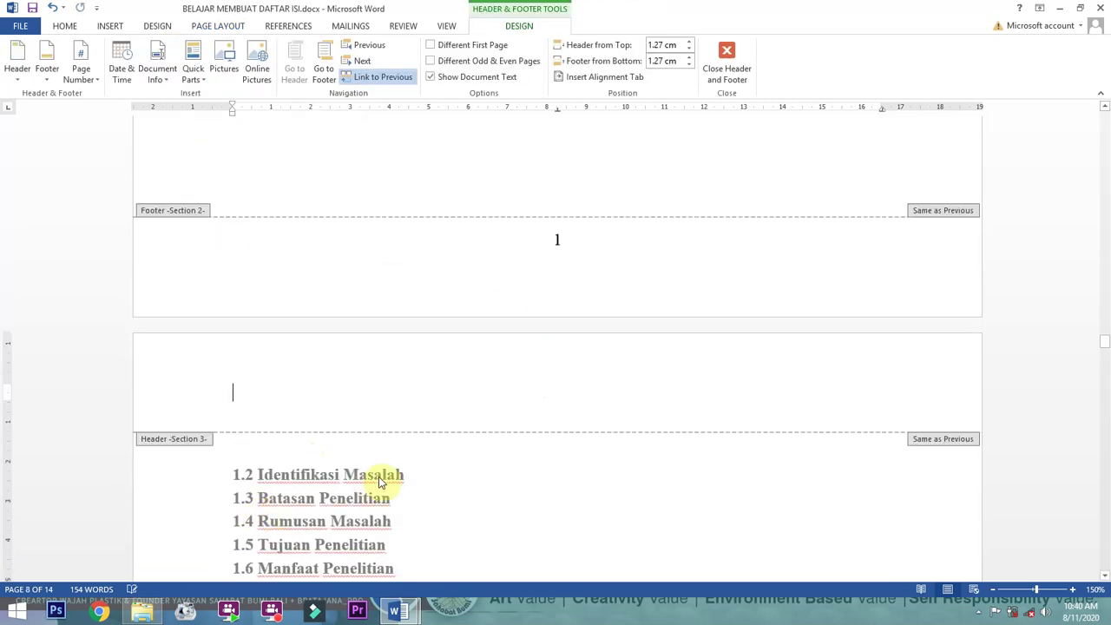
pyautogui.scroll(-19, 434, 469)
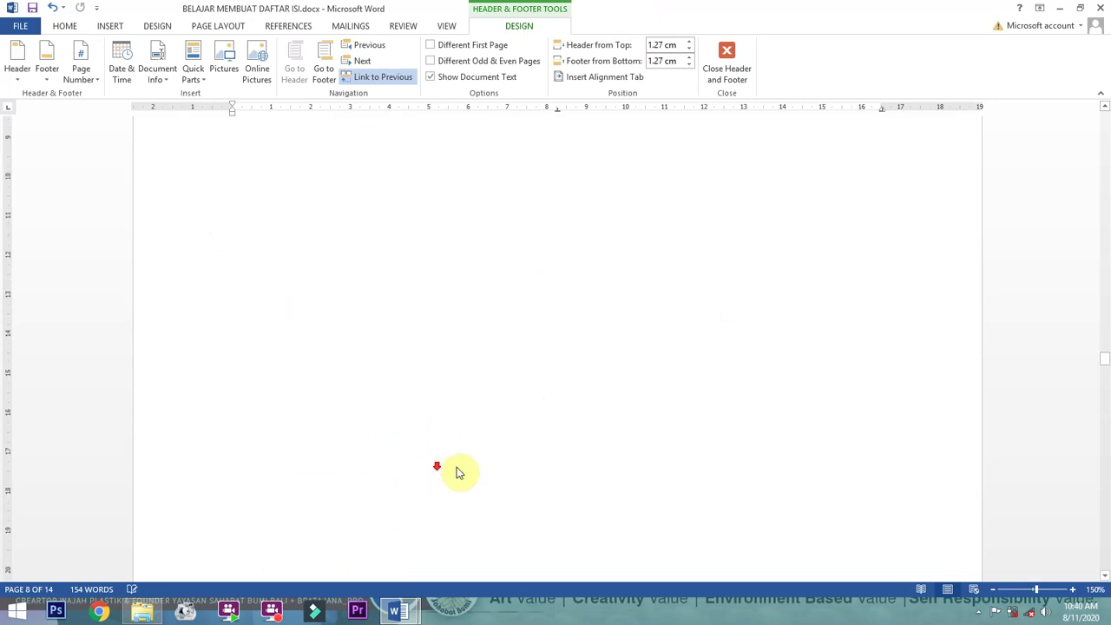
pyautogui.scroll(-5, 588, 460)
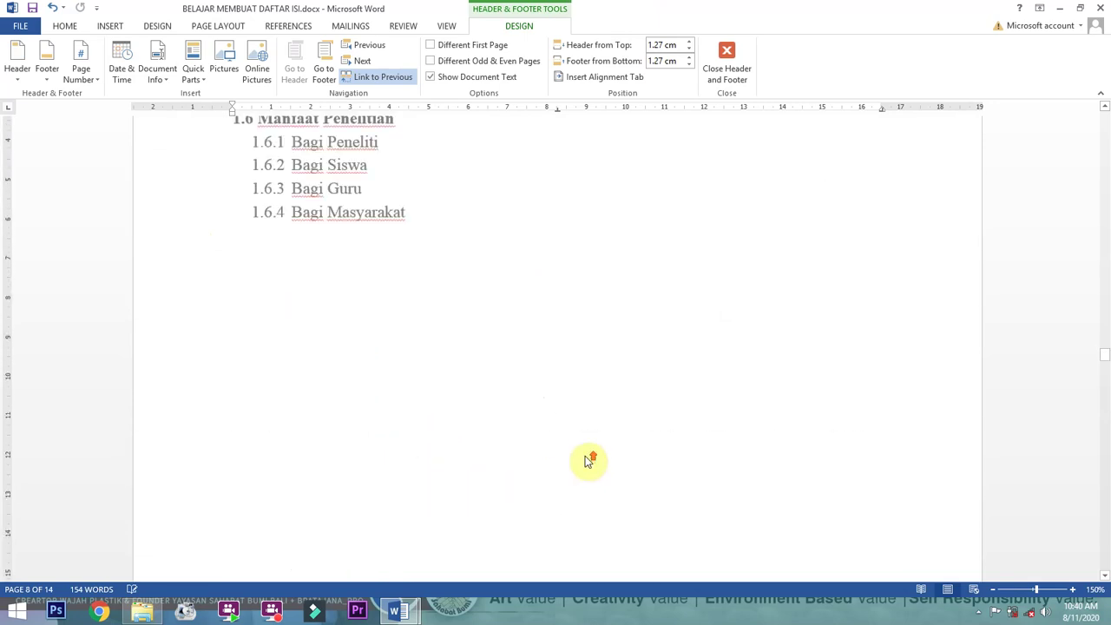
pyautogui.scroll(4, 849, 341)
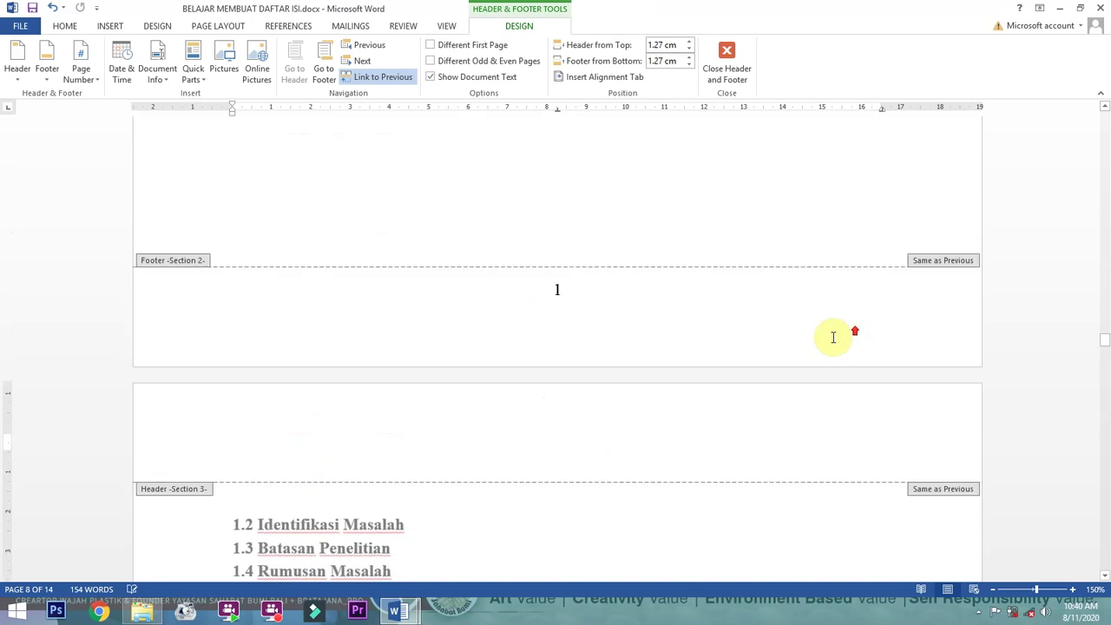
pyautogui.click(384, 84)
pyautogui.scroll(7, 561, 359)
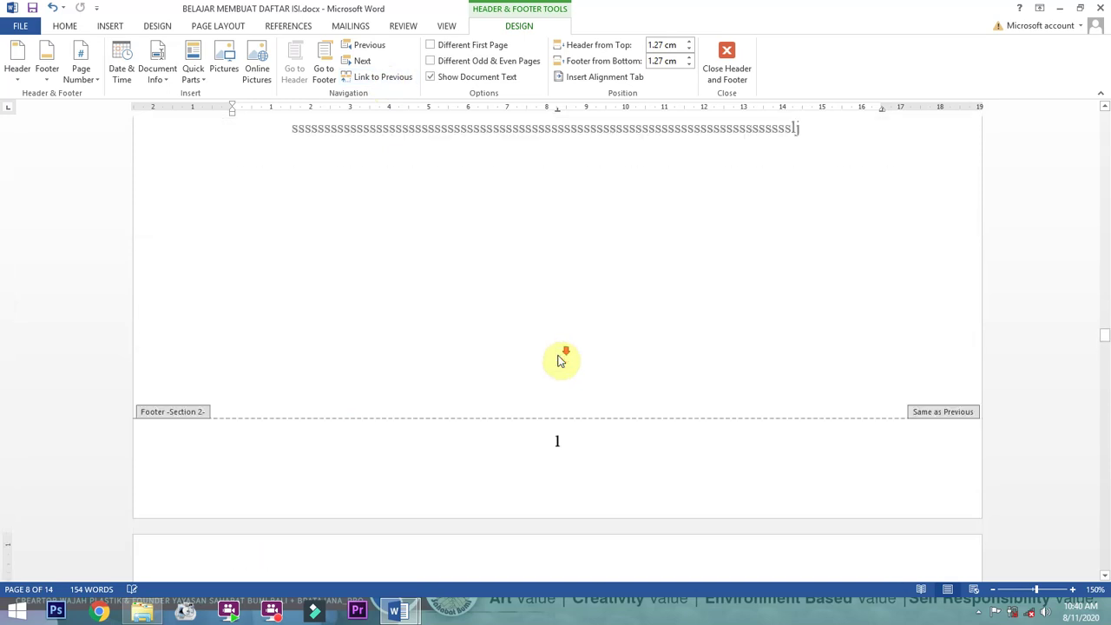
# Unlink the Section 3 footer from the previous section and delete its page number
pyautogui.scroll(5, 561, 359)
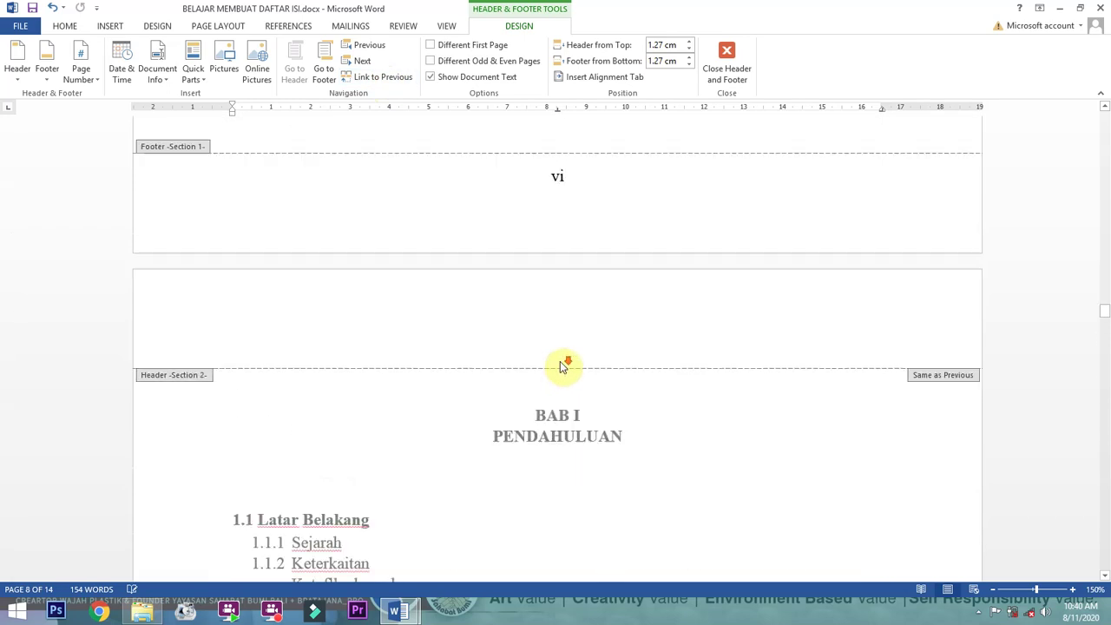
pyautogui.scroll(-10, 561, 365)
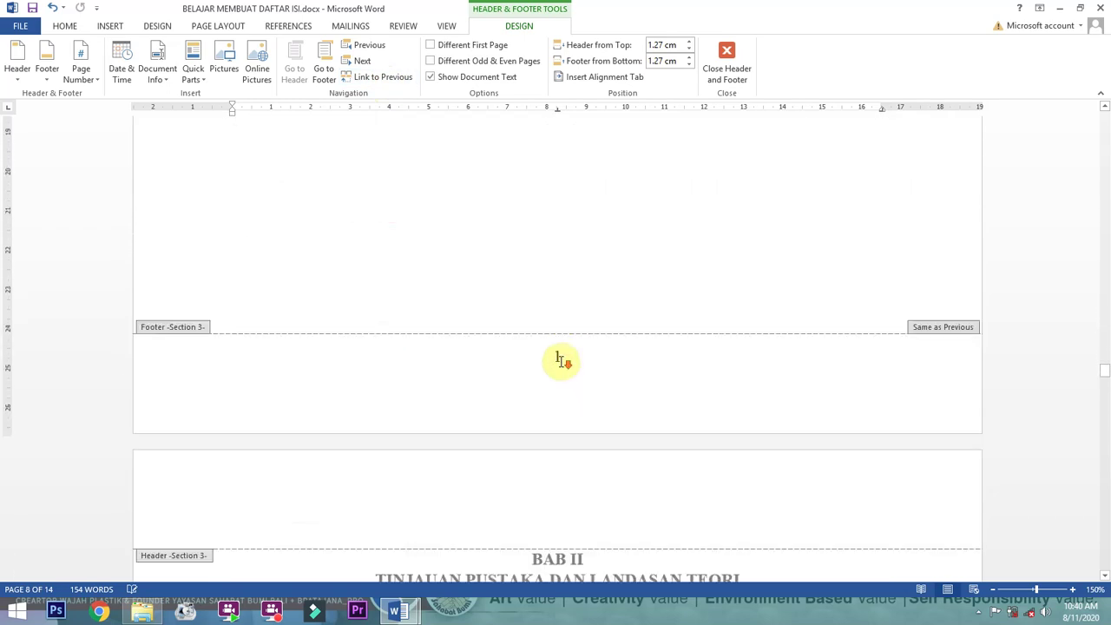
pyautogui.click(558, 357)
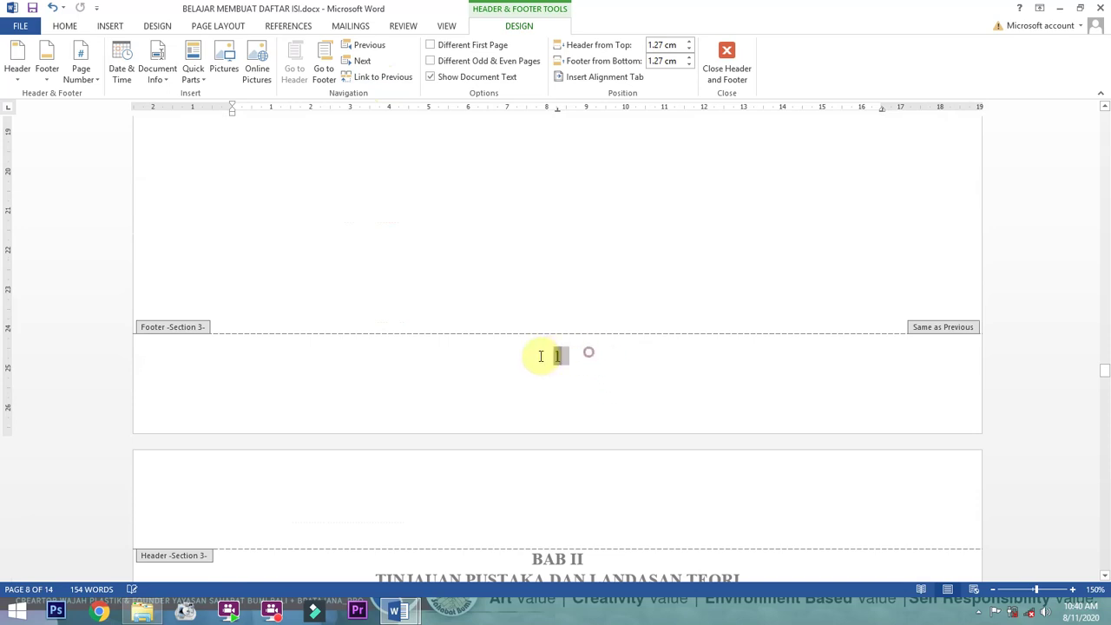
pyautogui.click(379, 80)
pyautogui.scroll(10, 550, 401)
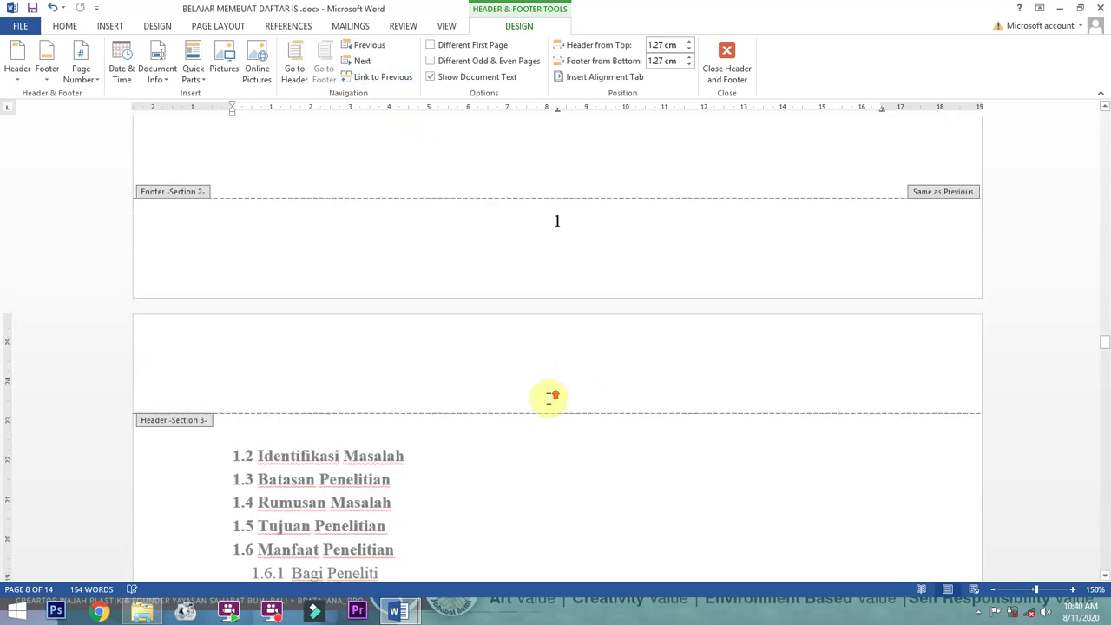
pyautogui.scroll(-10, 548, 399)
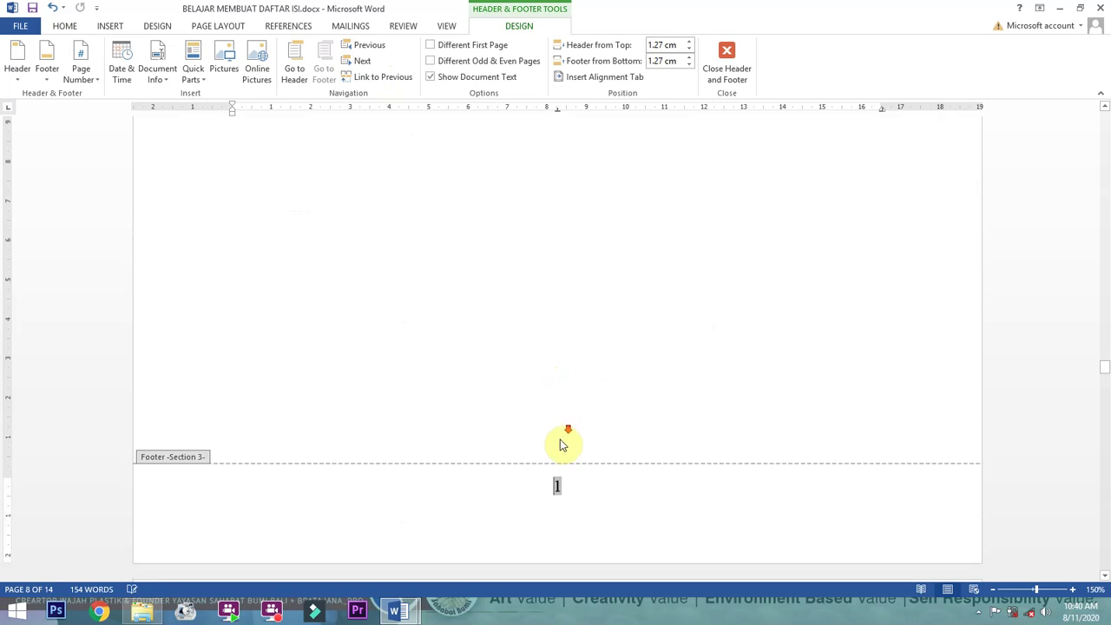
pyautogui.doubleClick(546, 340)
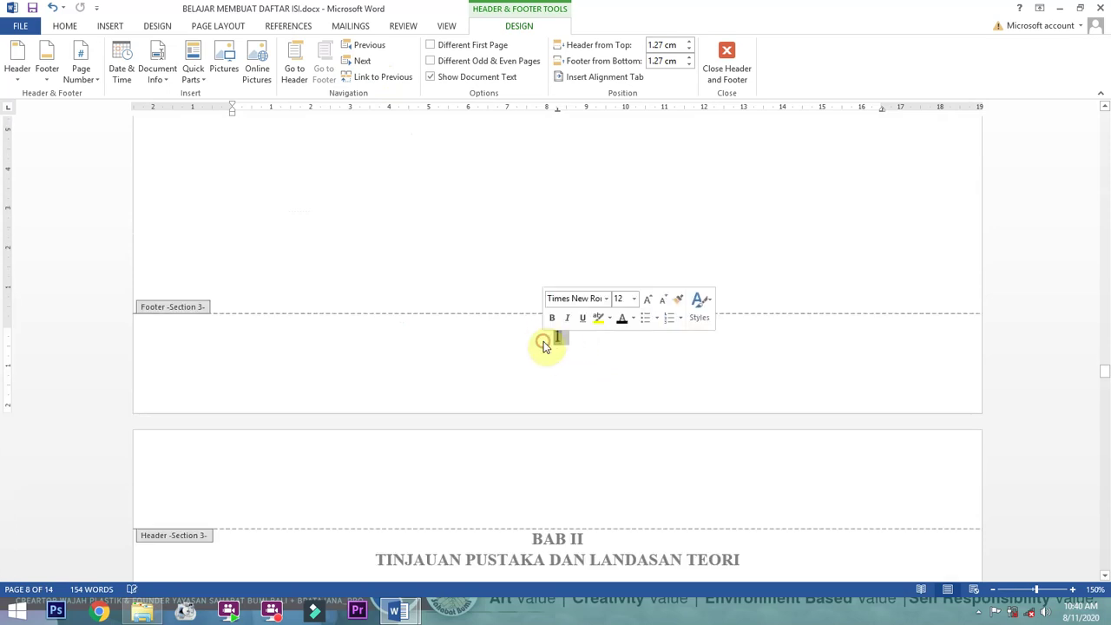
pyautogui.scroll(-5, 553, 342)
# Insert a Plain Number 3 page number at the top of the page in the Section 3 header above 1.2 Identifikasi Masalah
pyautogui.scroll(10, 590, 371)
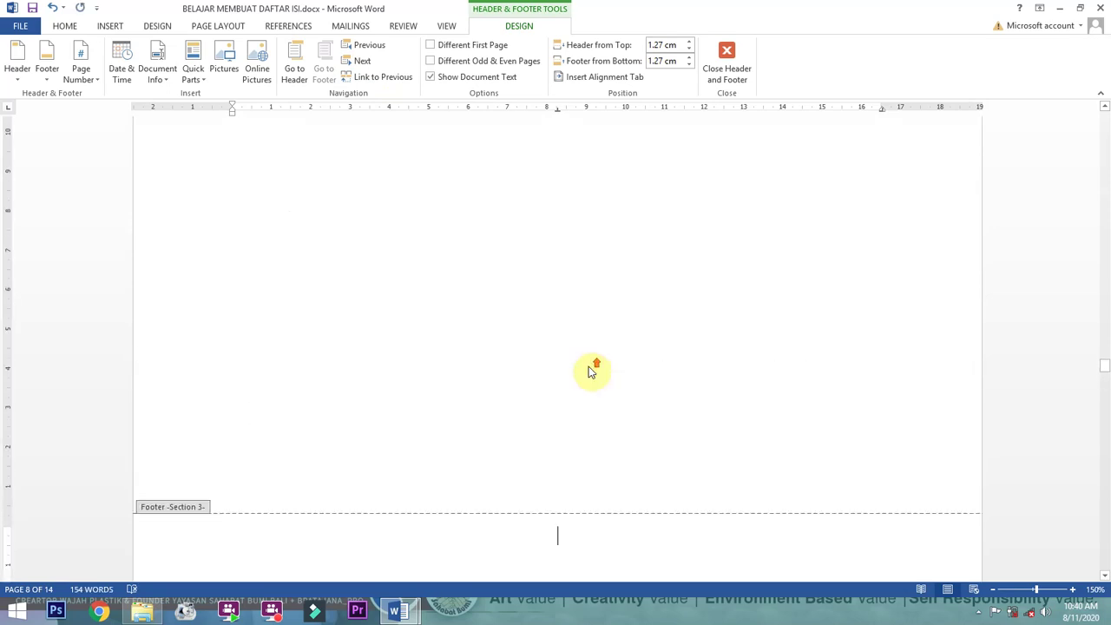
pyautogui.click(581, 238)
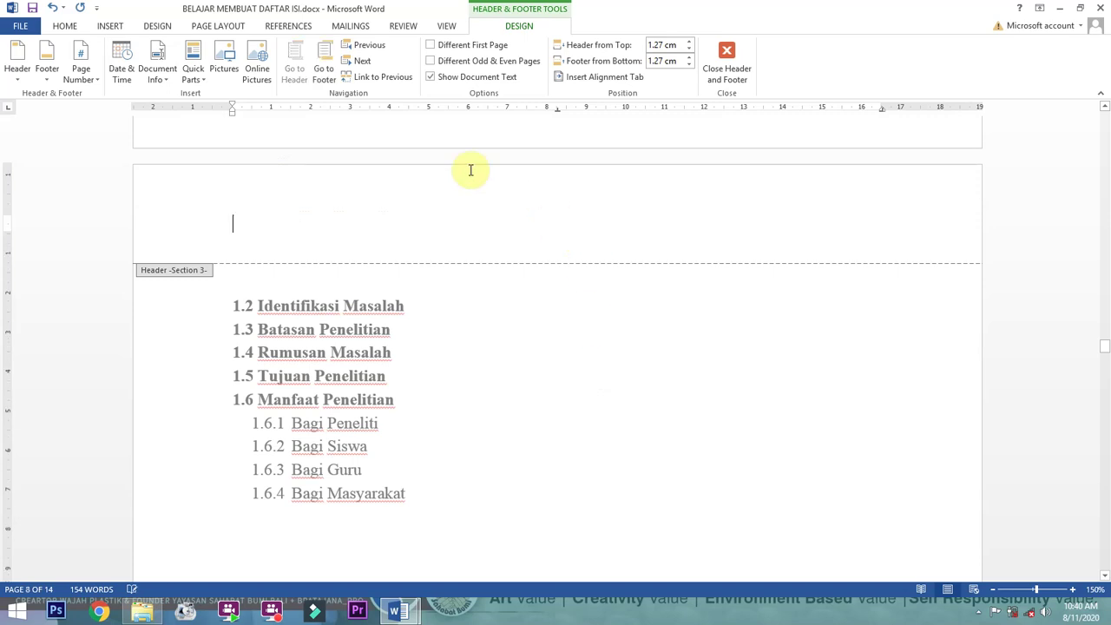
pyautogui.click(95, 68)
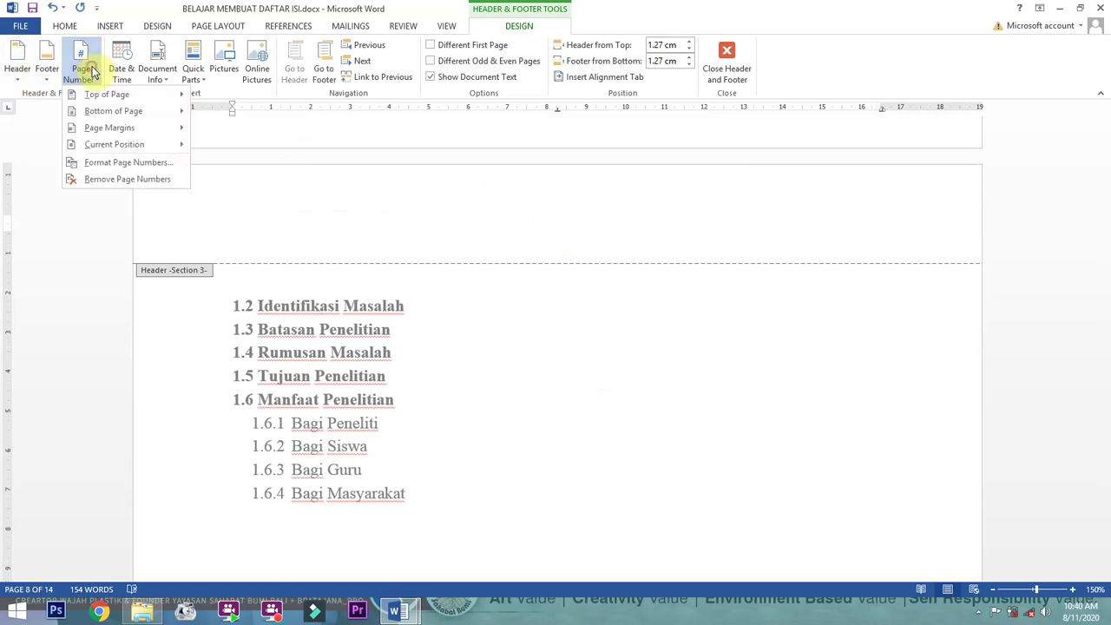
pyautogui.moveTo(90, 94)
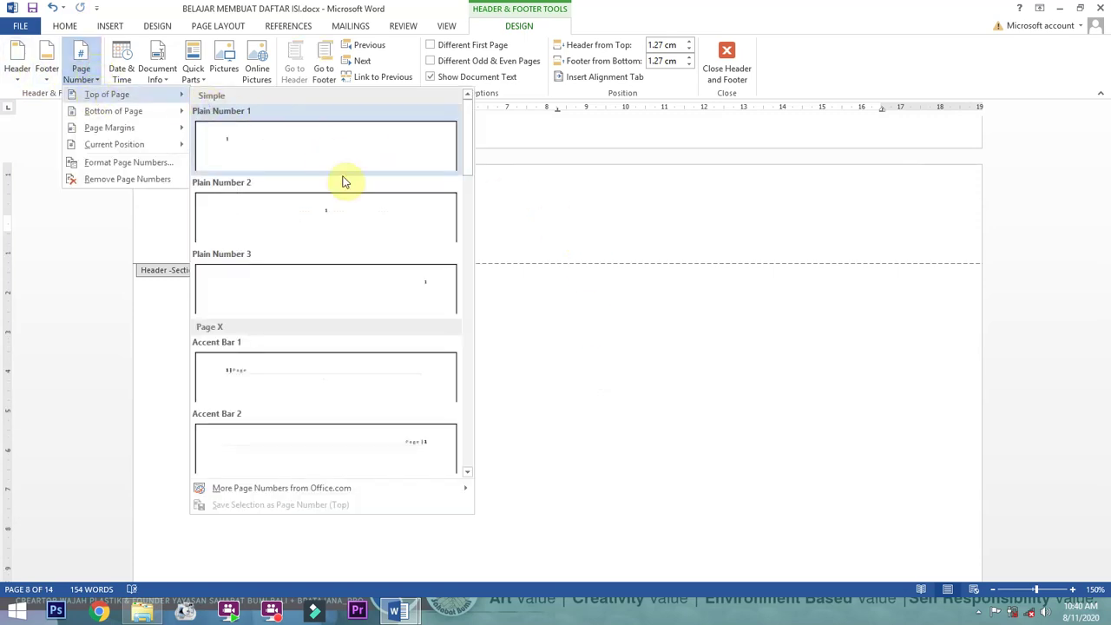
pyautogui.click(380, 285)
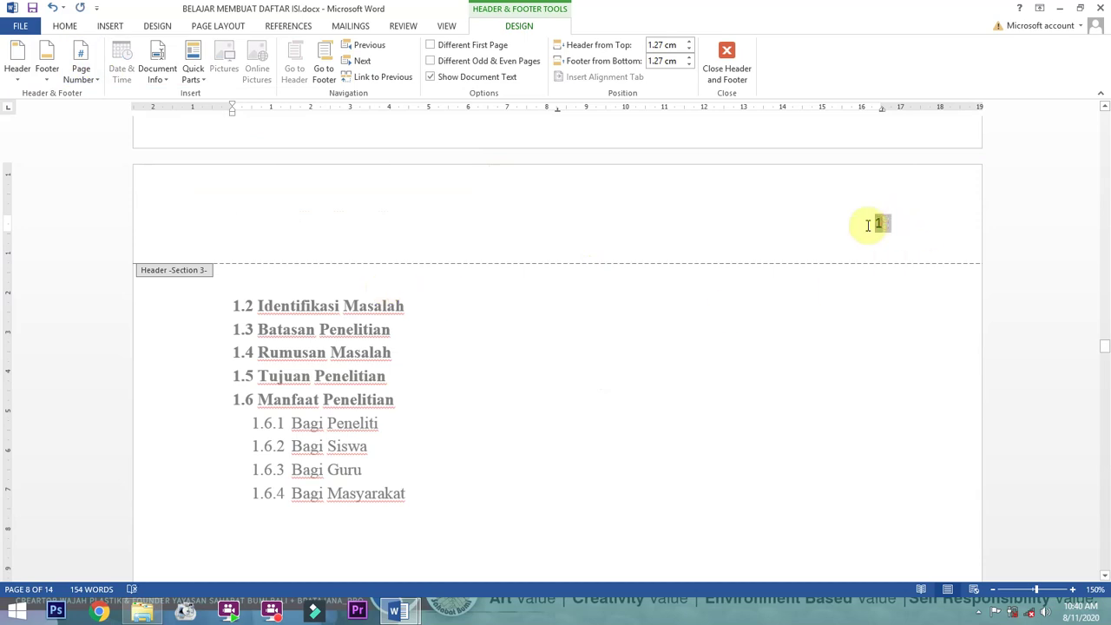
# Set the Section 3 page numbering to start at 2 in the 1, 2, 3 format
pyautogui.scroll(5, 776, 270)
pyautogui.scroll(-3, 809, 436)
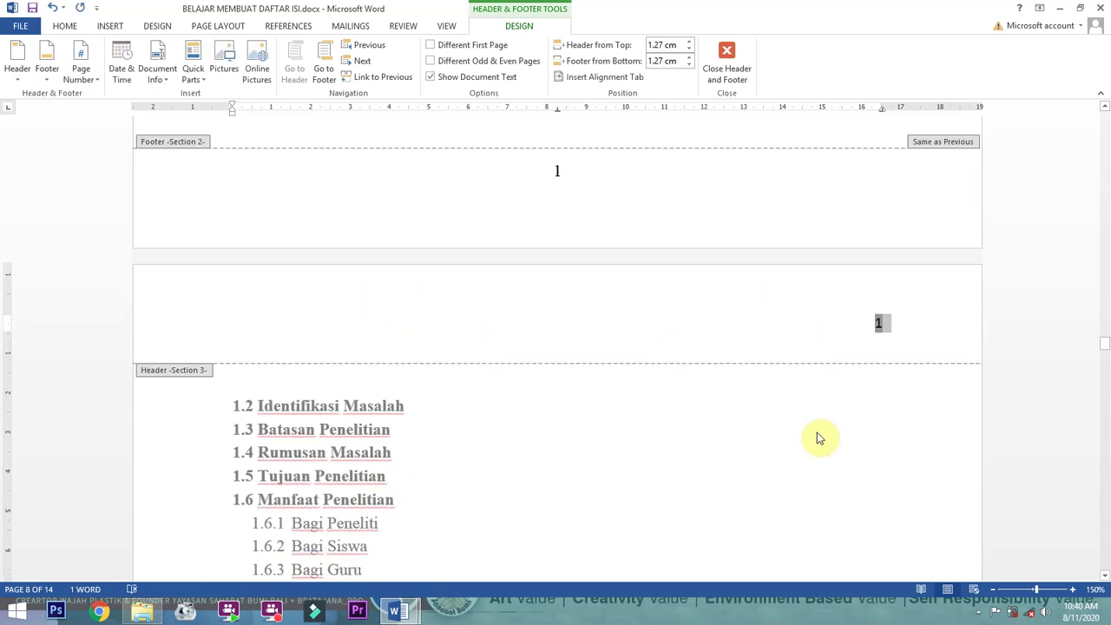
pyautogui.click(870, 334)
pyautogui.doubleClick(876, 323)
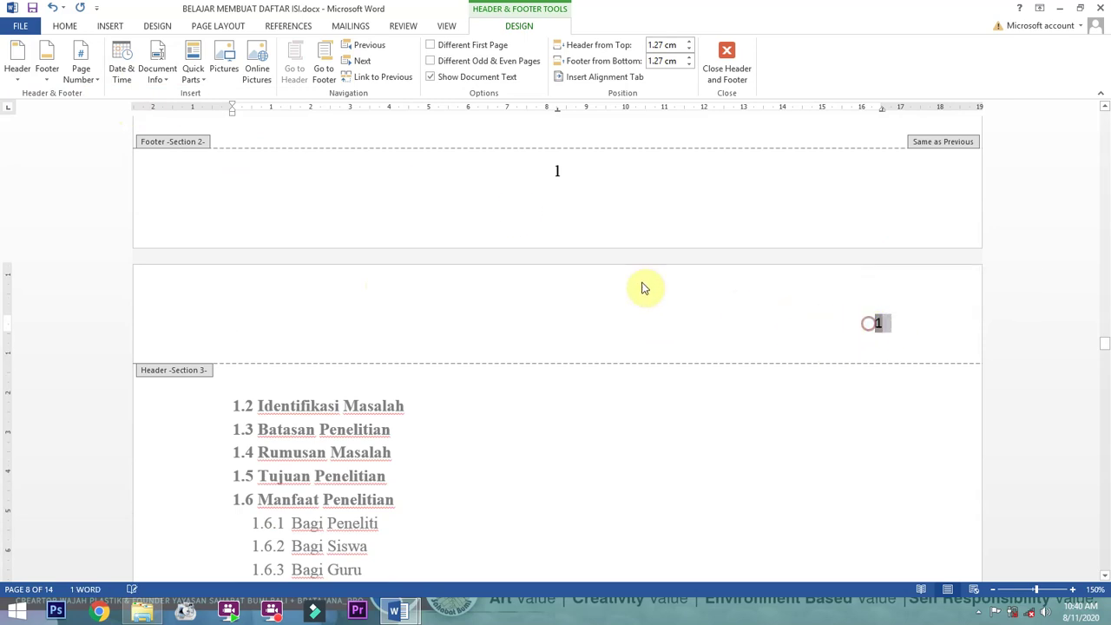
pyautogui.click(82, 69)
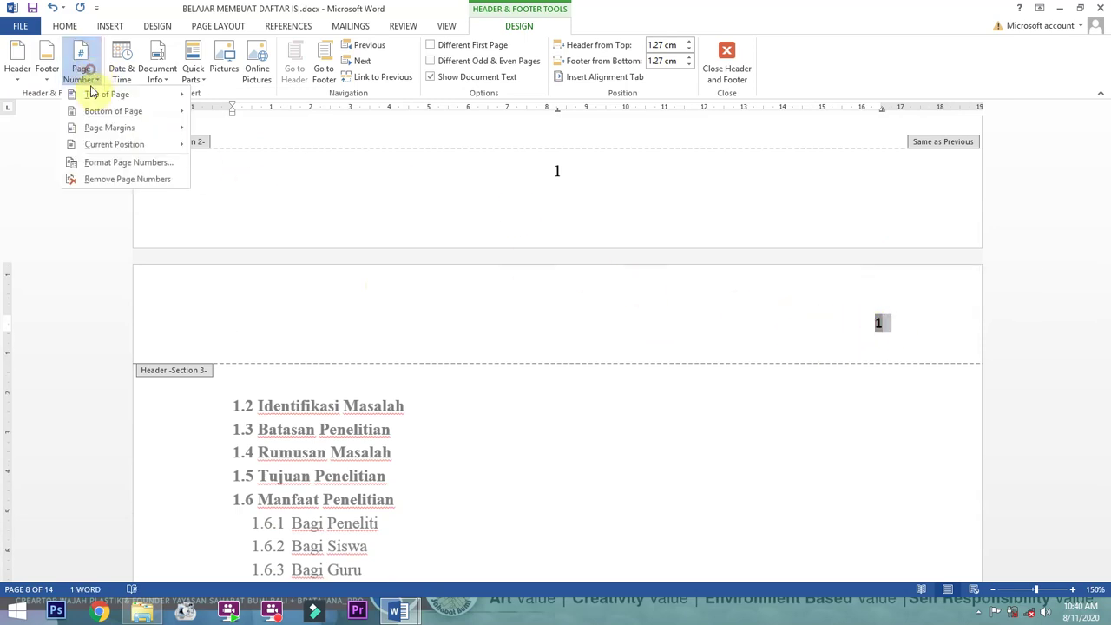
pyautogui.click(120, 164)
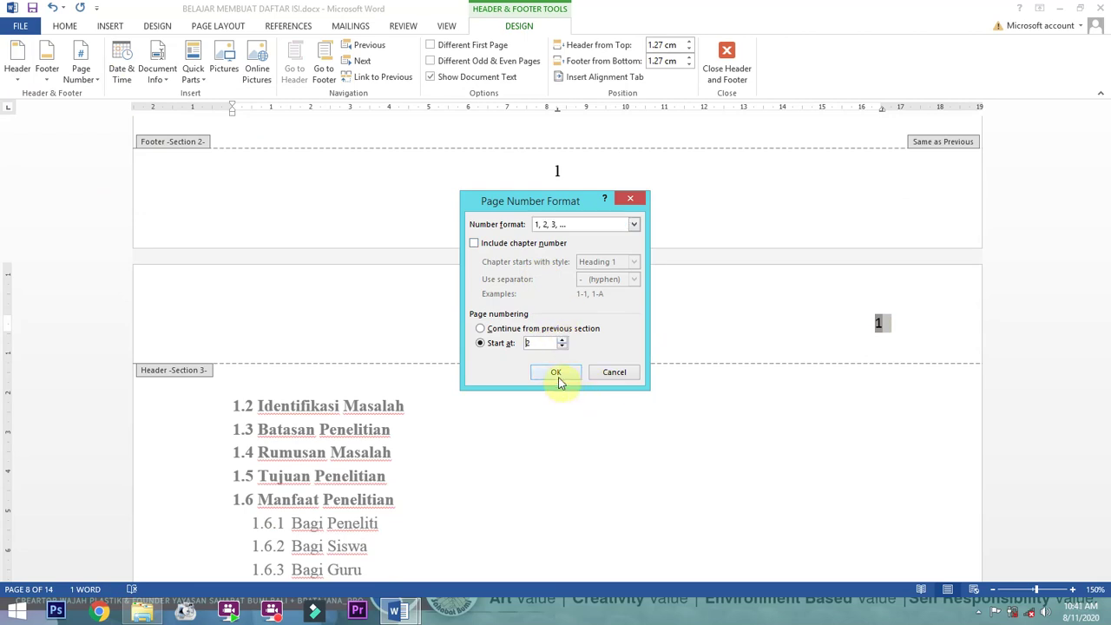
pyautogui.click(556, 373)
pyautogui.scroll(-2, 796, 327)
pyautogui.scroll(3, 828, 292)
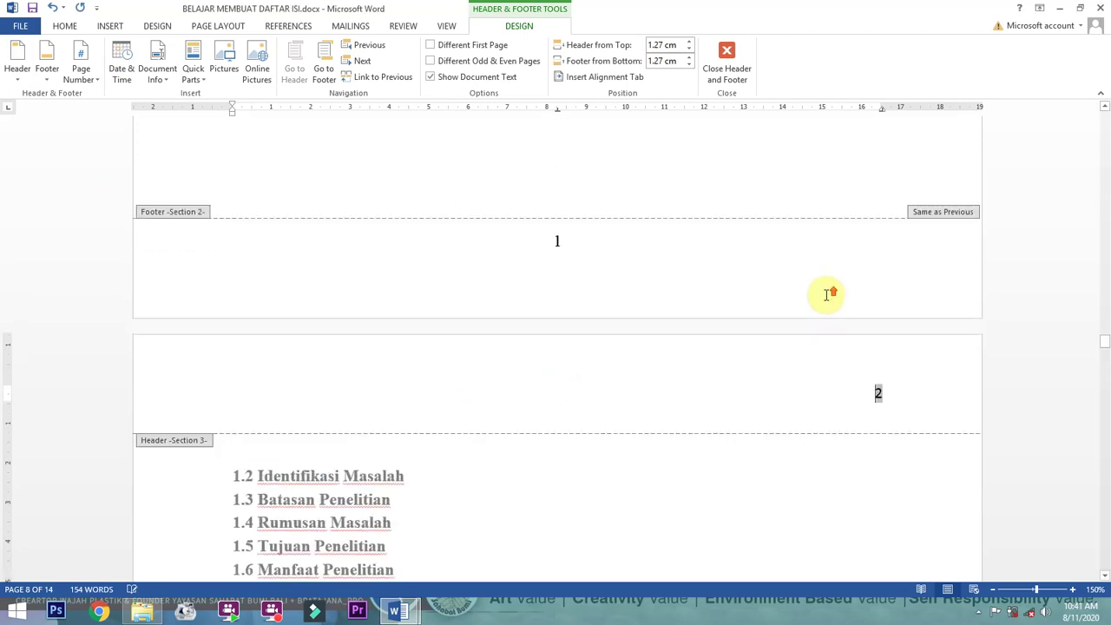
# Change the Section 3 header page number's font to Times New Roman and return to the body text
pyautogui.doubleClick(879, 392)
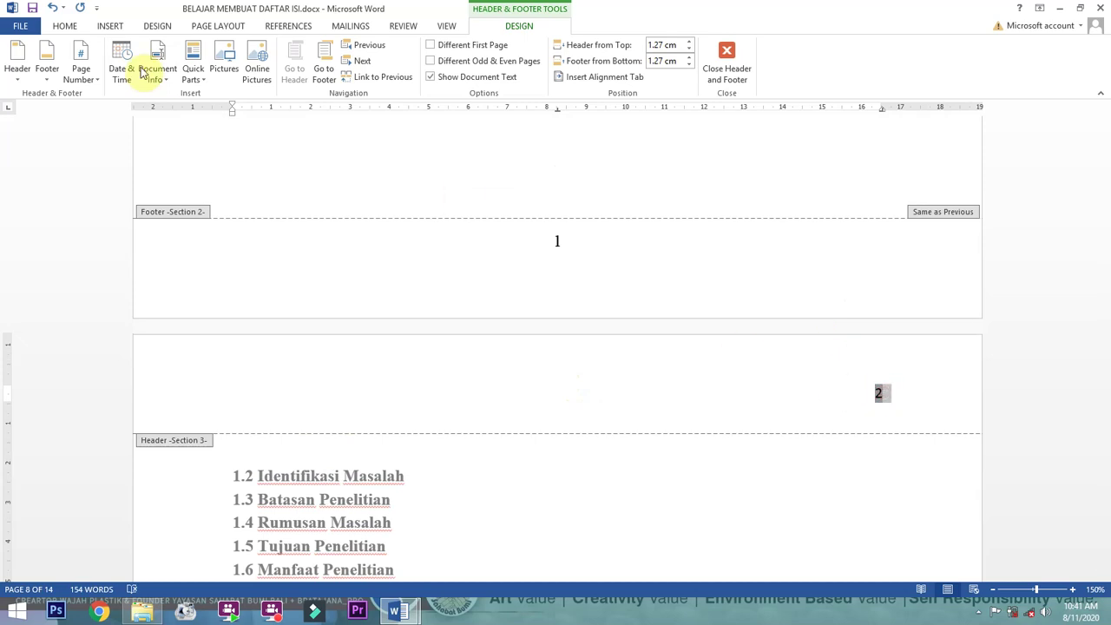
pyautogui.click(66, 26)
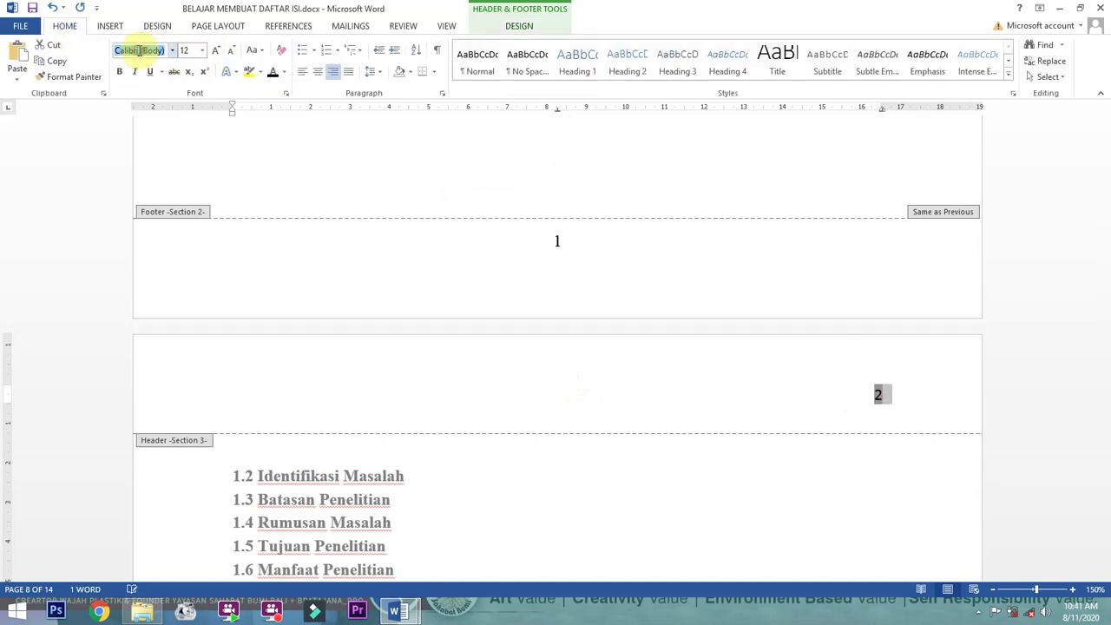
pyautogui.click(139, 51)
pyautogui.doubleClick(405, 495)
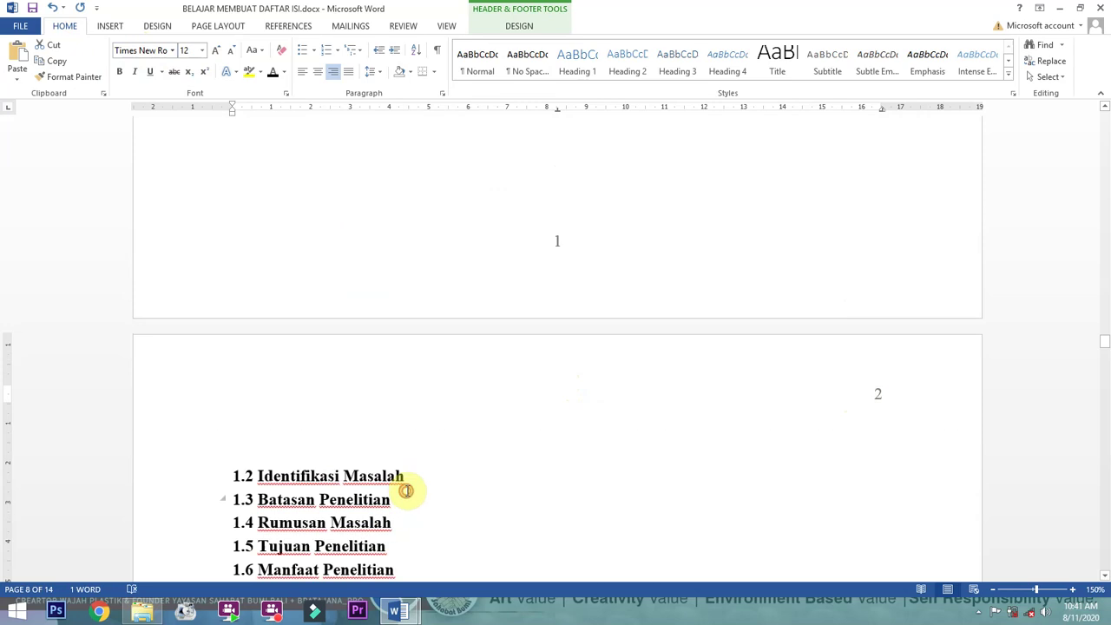
# Examine the page numbering from the front matter footers through the BAB I opening page
pyautogui.doubleClick(446, 396)
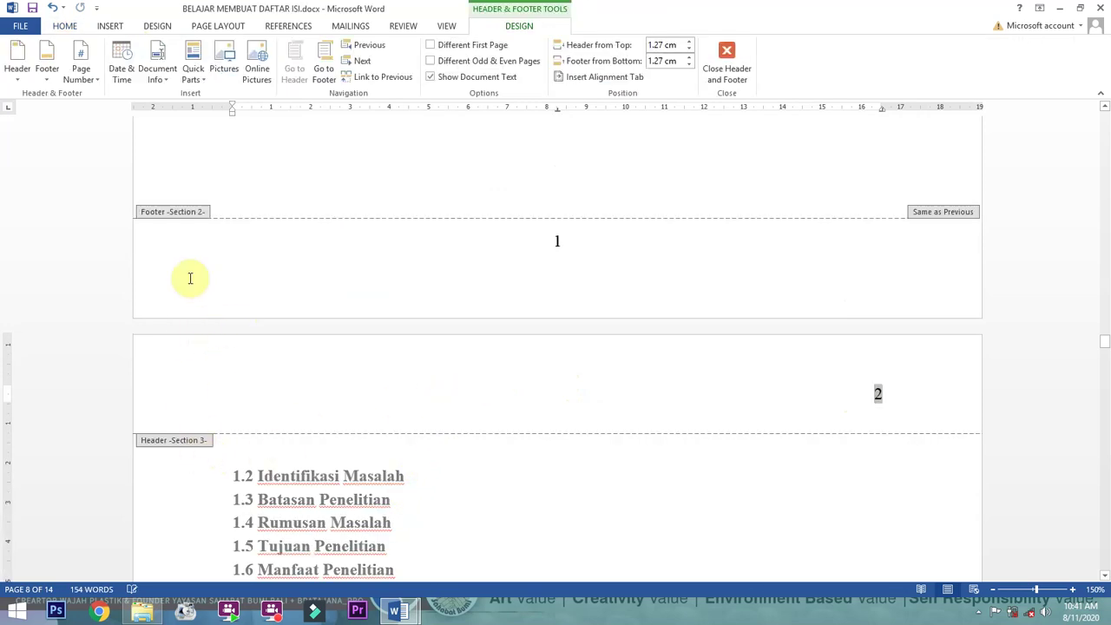
pyautogui.scroll(12, 202, 217)
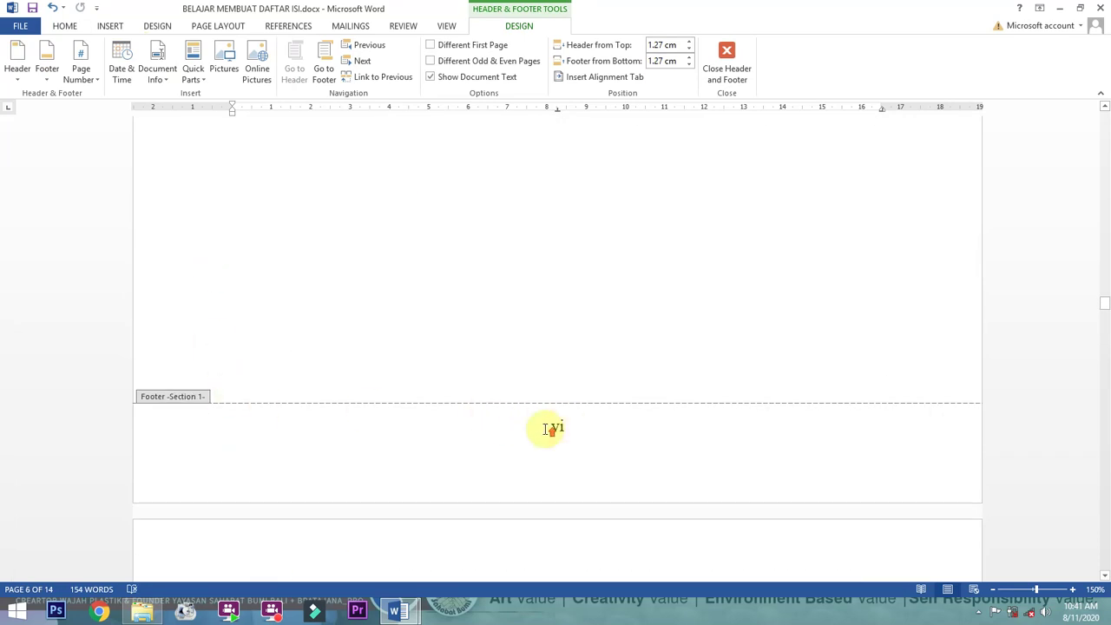
pyautogui.scroll(12, 546, 428)
pyautogui.scroll(-15, 545, 431)
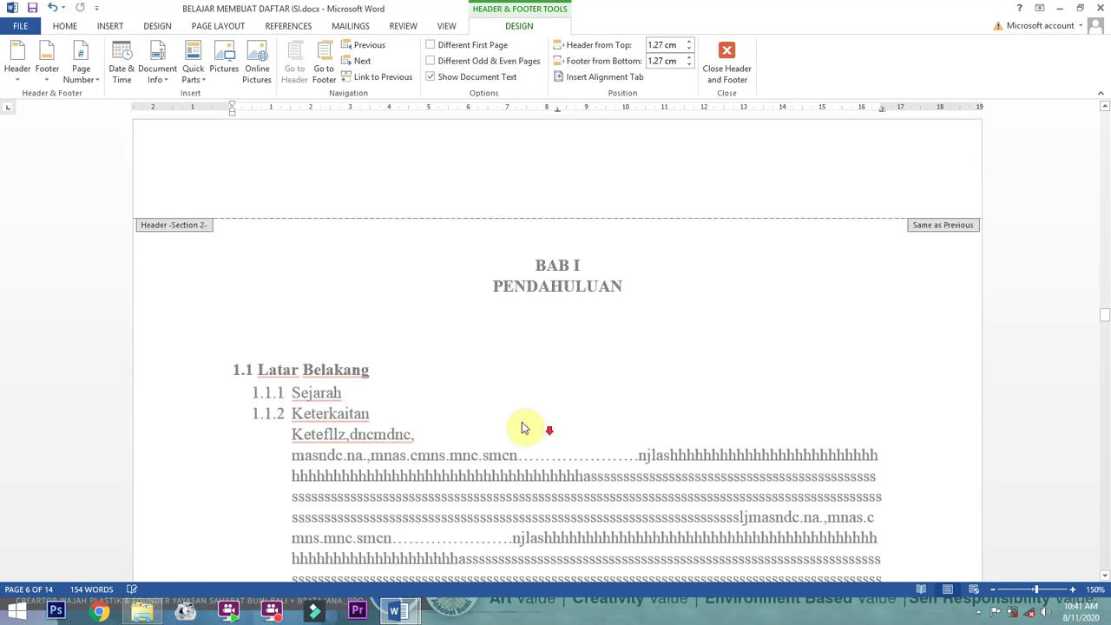
pyautogui.scroll(-8, 292, 350)
pyautogui.scroll(8, 293, 350)
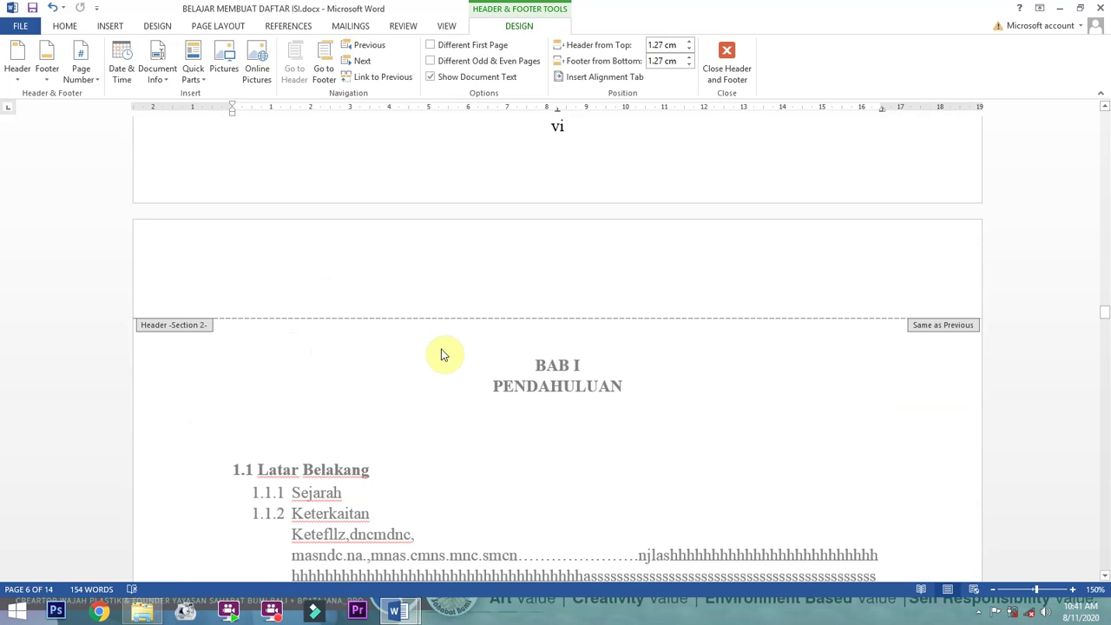
pyautogui.scroll(-8, 607, 384)
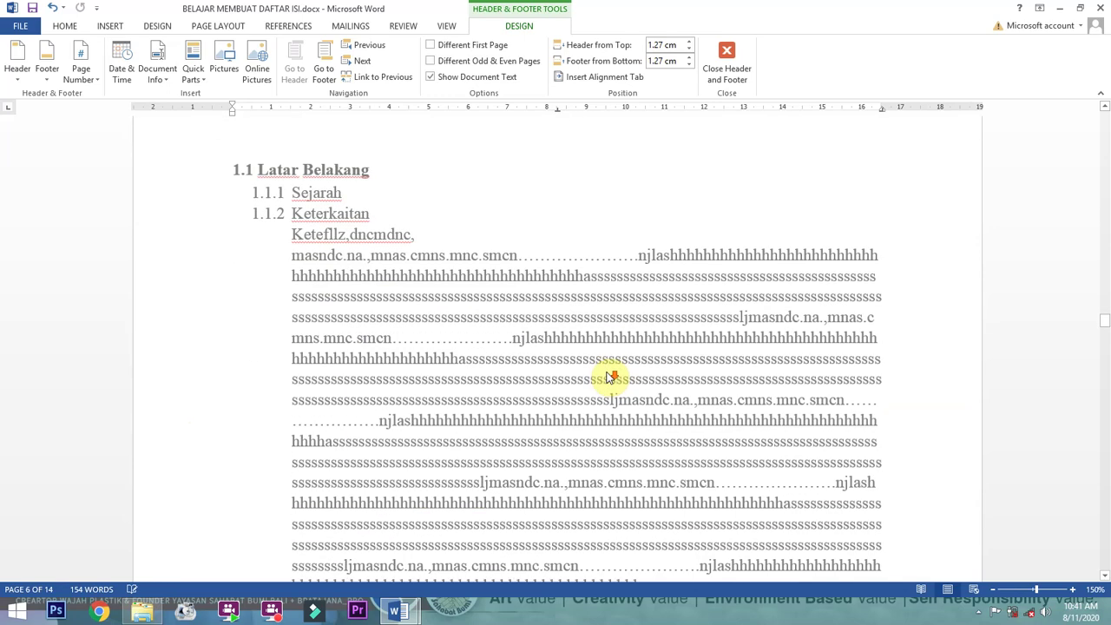
pyautogui.scroll(-1, 556, 457)
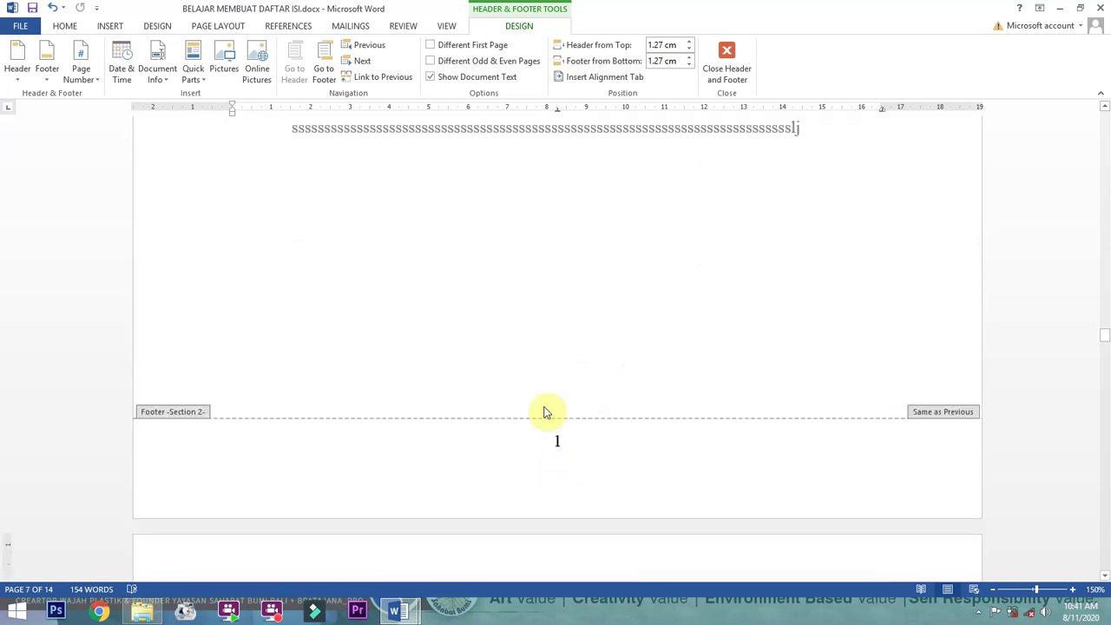
# Examine the page numbers in the BAB I footer, the header above 1.2 Identifikasi Masalah and the header above BAB II
pyautogui.click(571, 448)
pyautogui.scroll(-2, 569, 447)
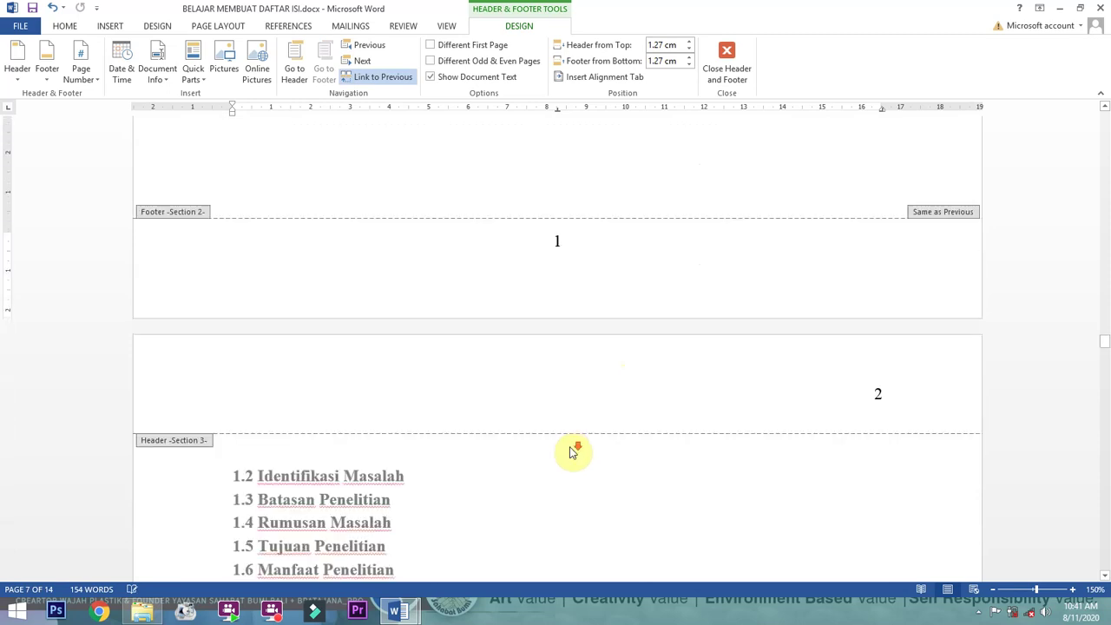
pyautogui.click(873, 396)
pyautogui.scroll(-6, 695, 441)
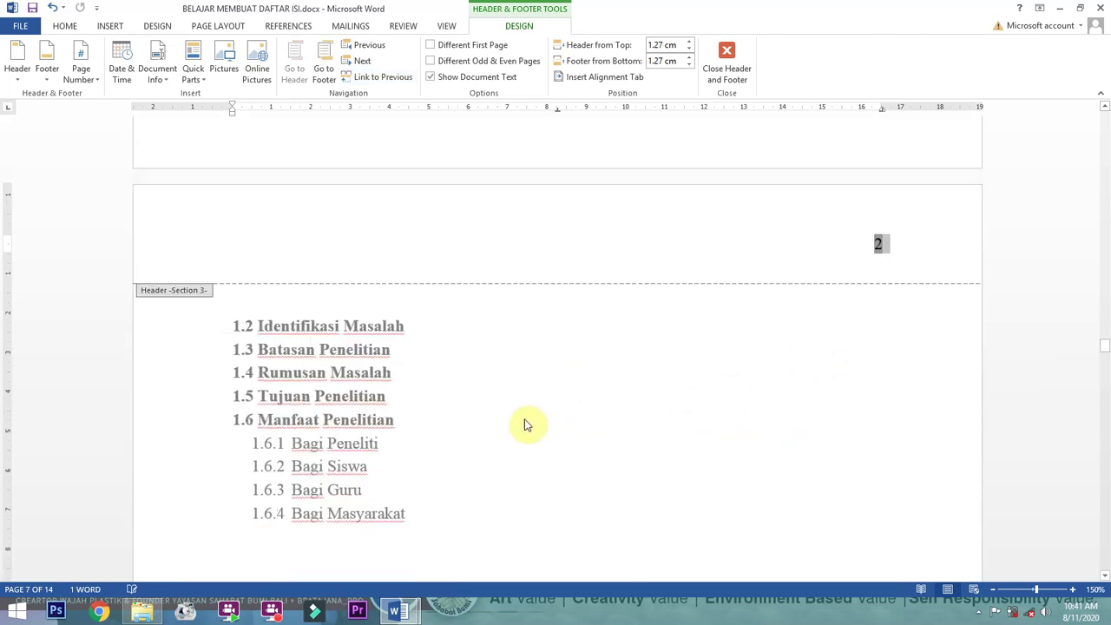
pyautogui.scroll(-6, 527, 422)
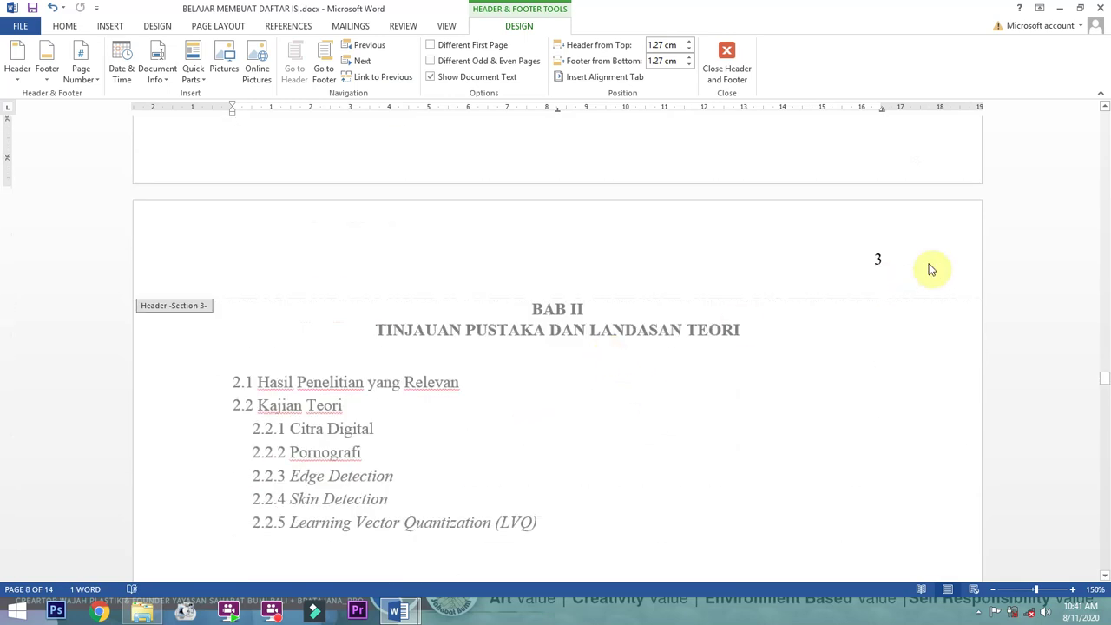
pyautogui.scroll(2, 887, 265)
pyautogui.scroll(-1, 886, 265)
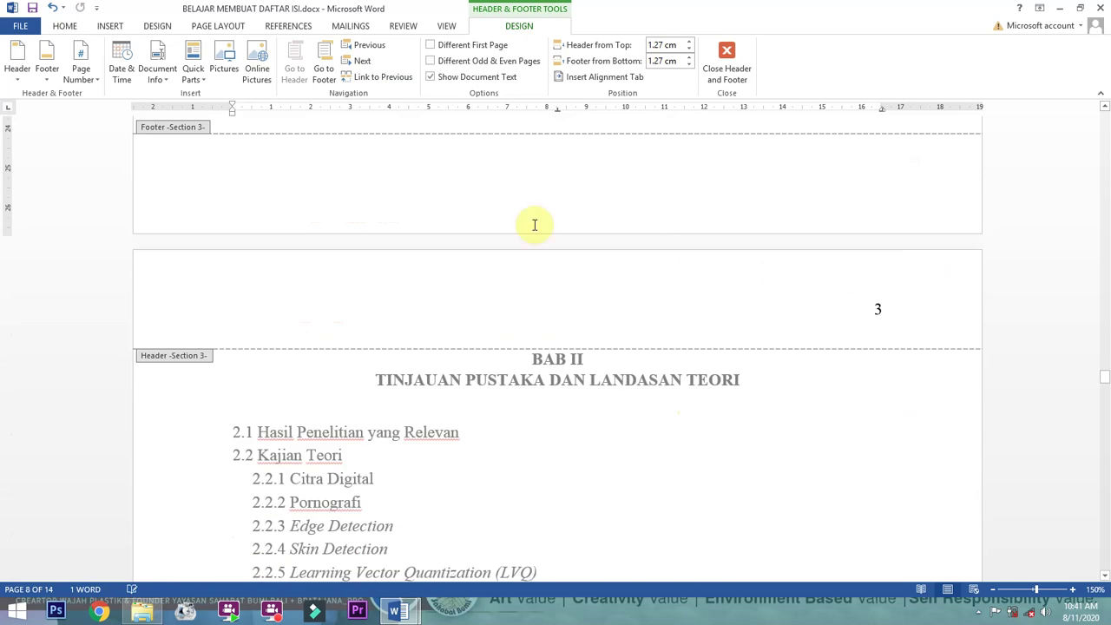
pyautogui.click(887, 310)
pyautogui.doubleClick(878, 310)
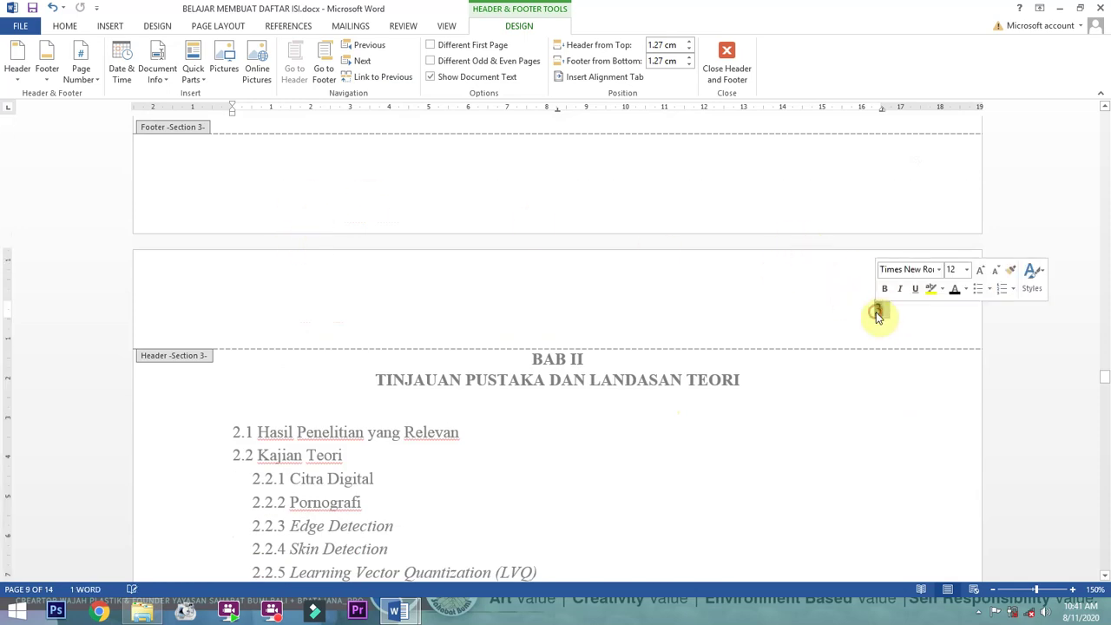
# Insert a Next Page section break at the end of 1.6.4 Bagi Masyarakat, before BAB II
pyautogui.scroll(15, 877, 310)
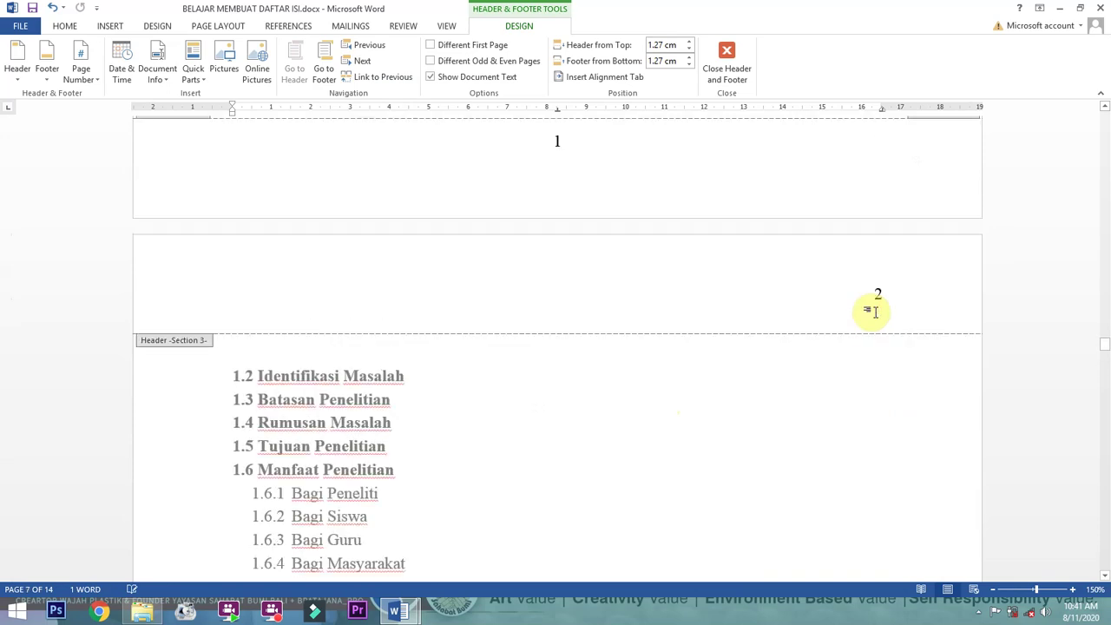
pyautogui.scroll(-3, 878, 312)
pyautogui.doubleClick(384, 328)
pyautogui.scroll(-7, 411, 325)
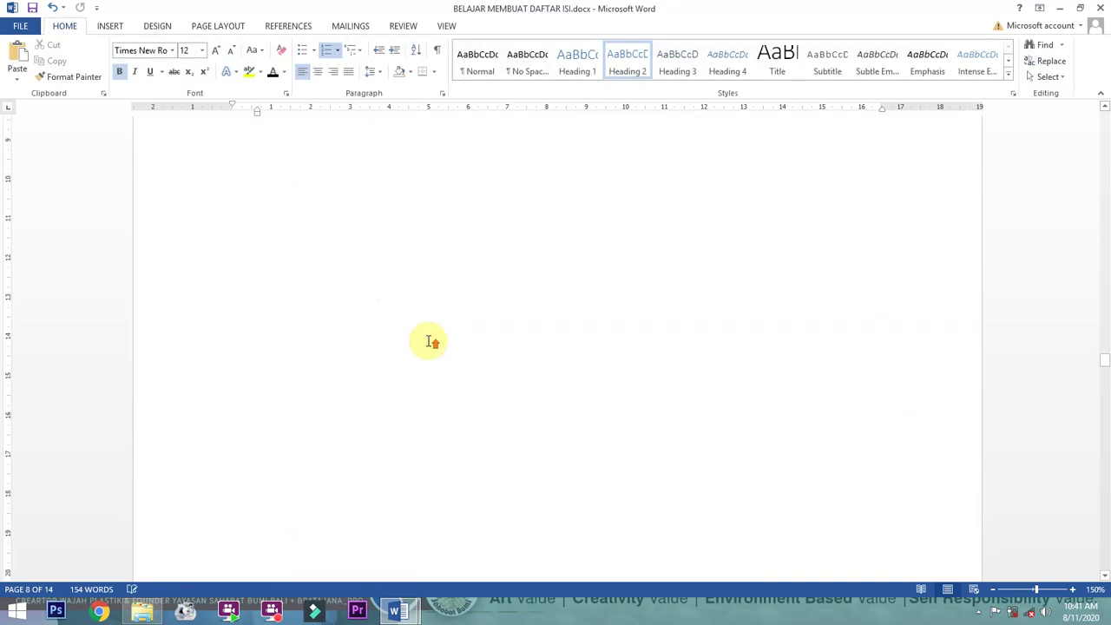
pyautogui.scroll(3, 426, 330)
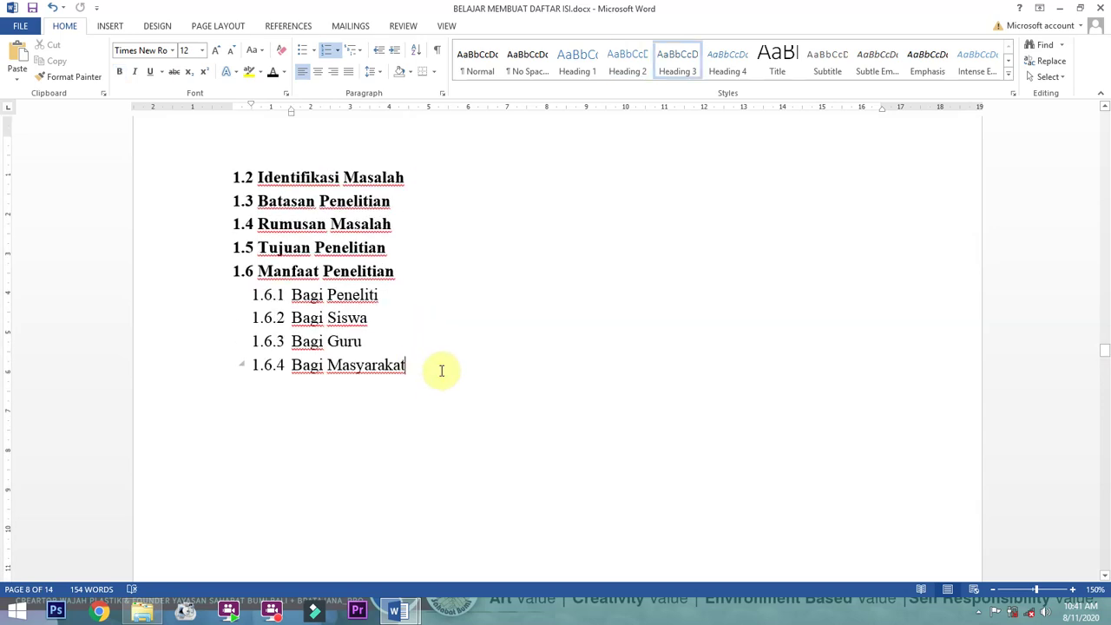
pyautogui.click(236, 29)
pyautogui.click(174, 45)
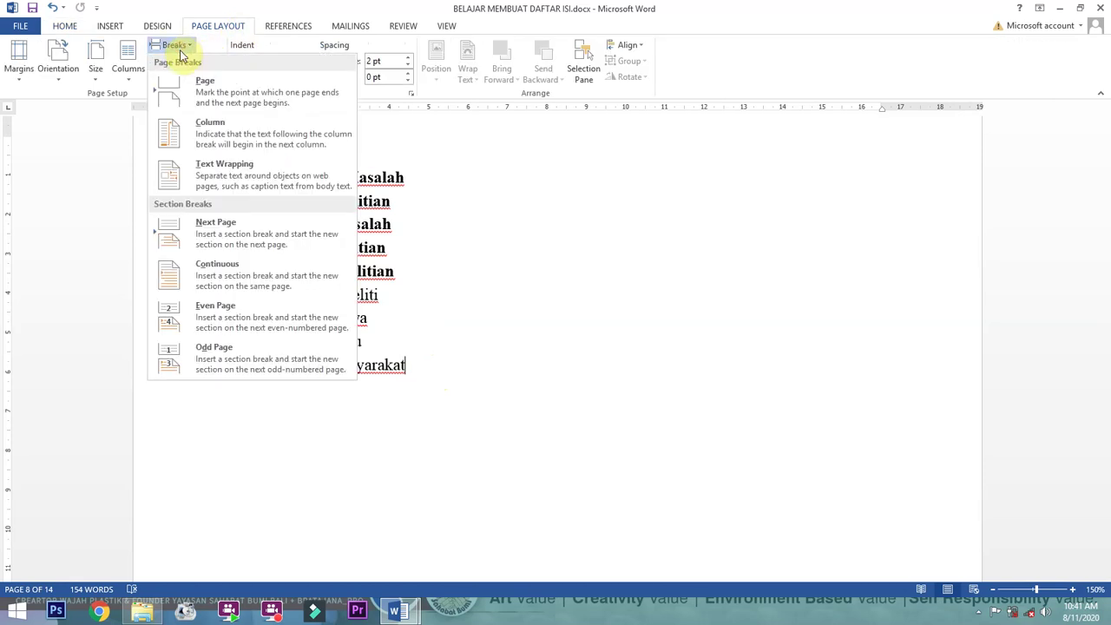
pyautogui.click(242, 236)
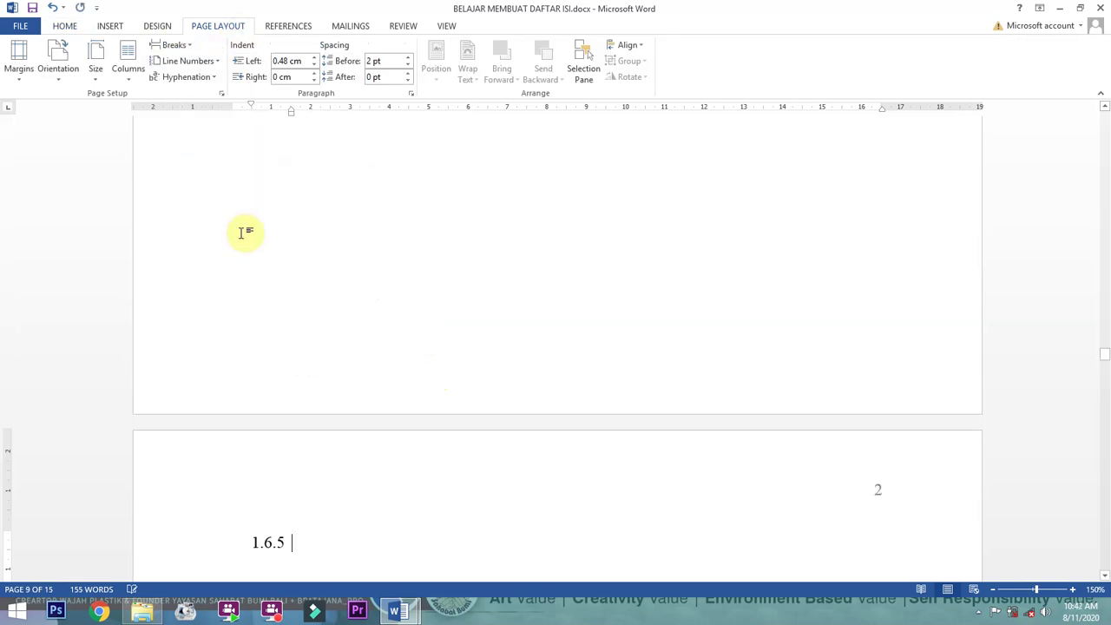
# Remove the empty 1.6.5 item above BAB II and open the Section 4 header for editing
pyautogui.press('Delete')
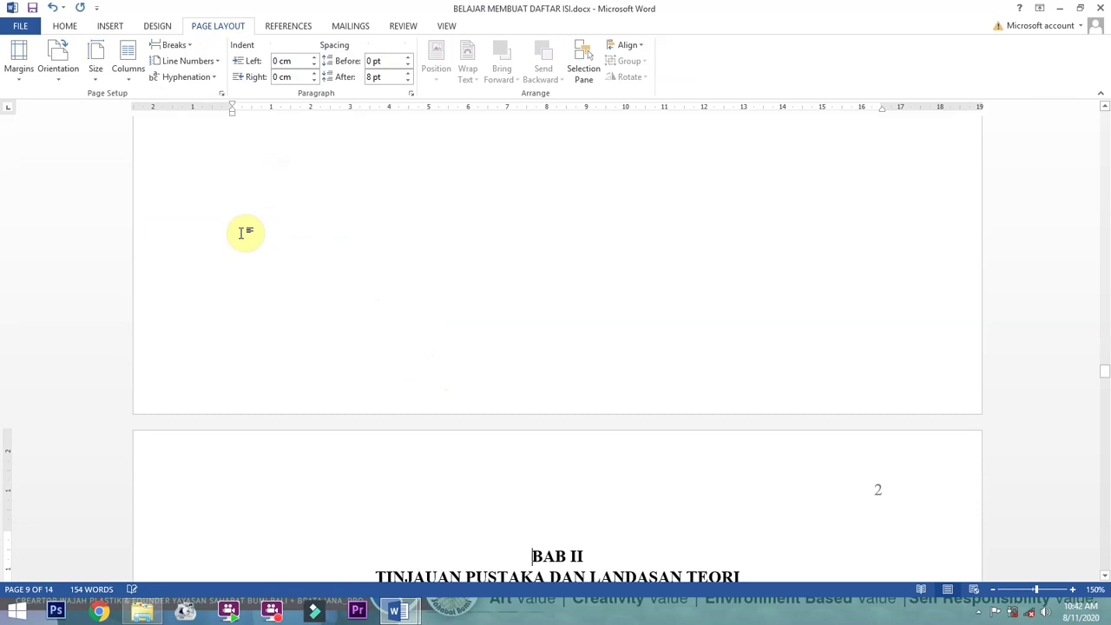
pyautogui.doubleClick(513, 483)
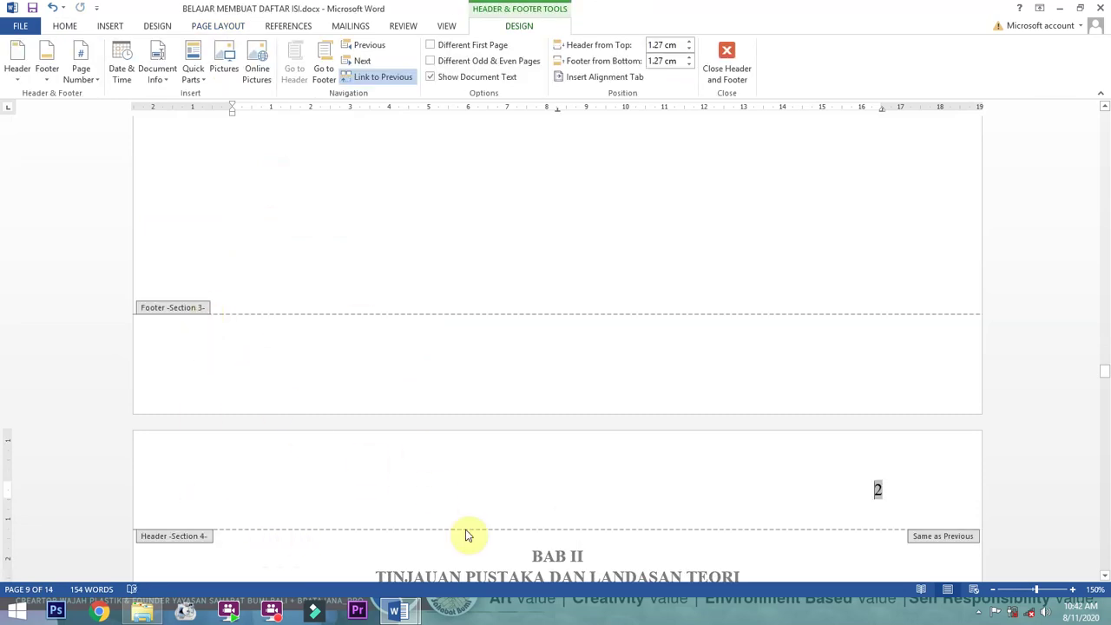
# Try to delete the page number above BAB II while the Section 4 header is linked to Section 3, and undo it
pyautogui.scroll(10, 759, 469)
pyautogui.scroll(3, 760, 471)
pyautogui.scroll(-15, 756, 463)
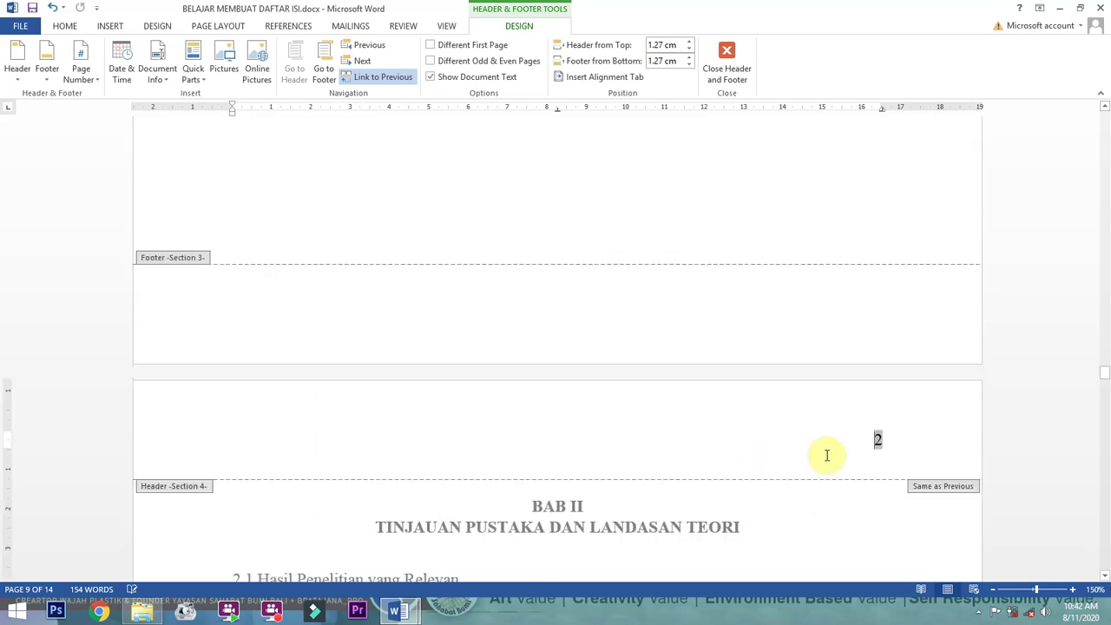
pyautogui.doubleClick(892, 439)
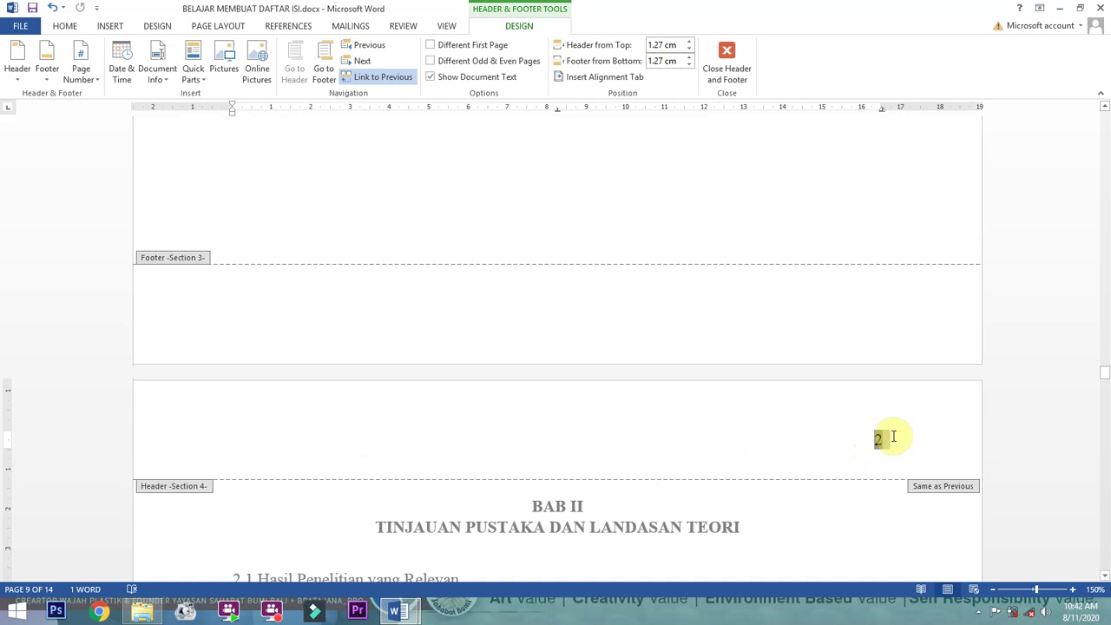
pyautogui.scroll(12, 896, 441)
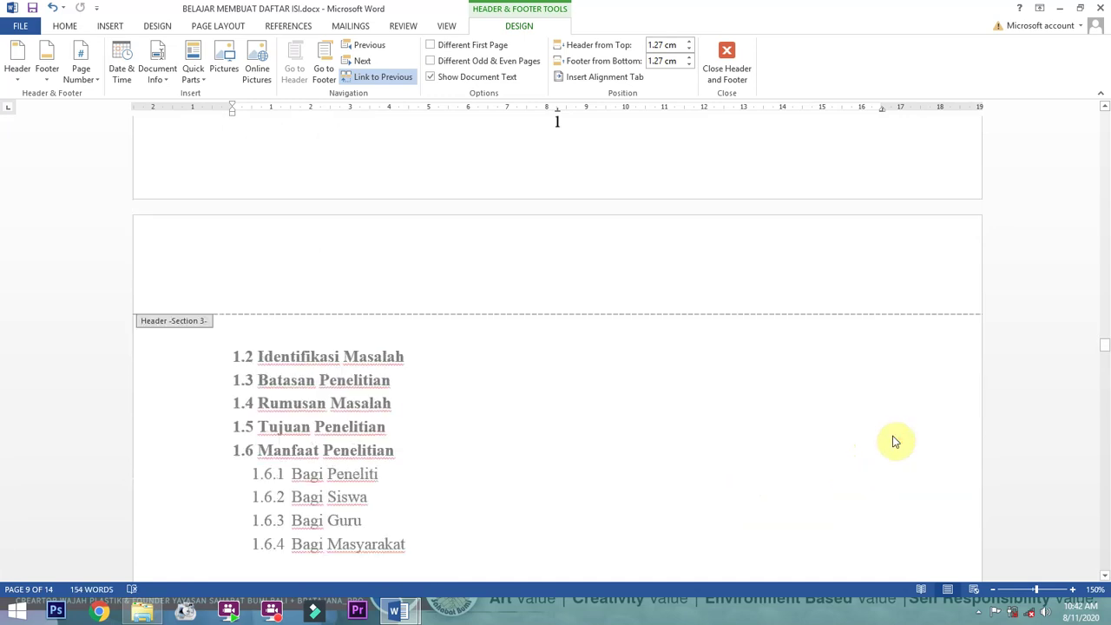
pyautogui.scroll(1, 896, 441)
pyautogui.scroll(-13, 897, 441)
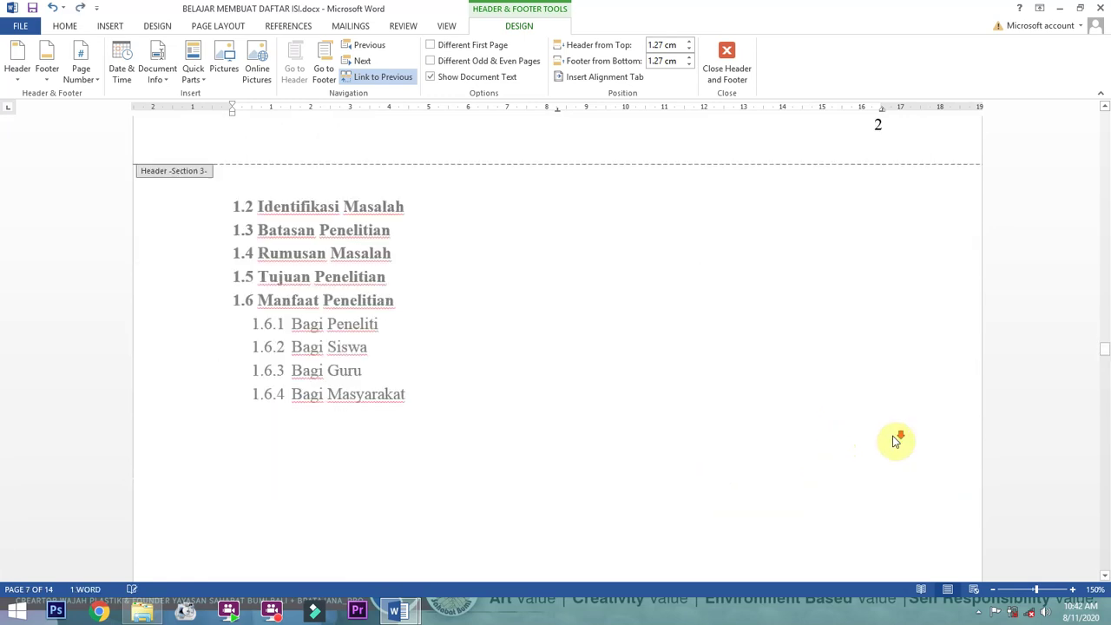
# Turn off Link to Previous for the Section 4 header and delete its page number above BAB II
pyautogui.doubleClick(874, 349)
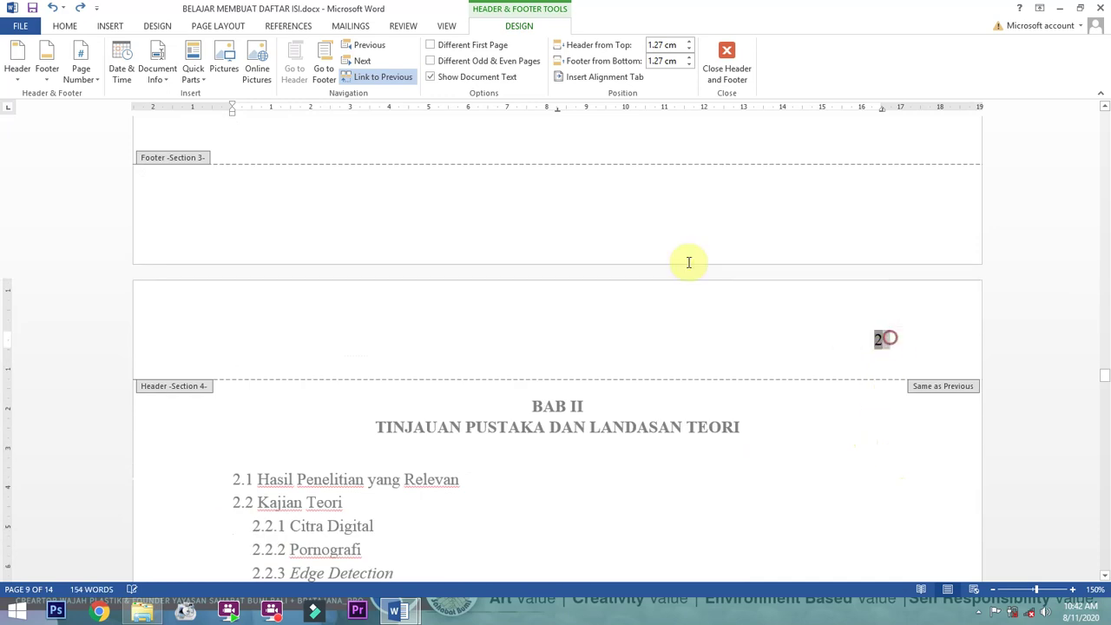
pyautogui.click(378, 80)
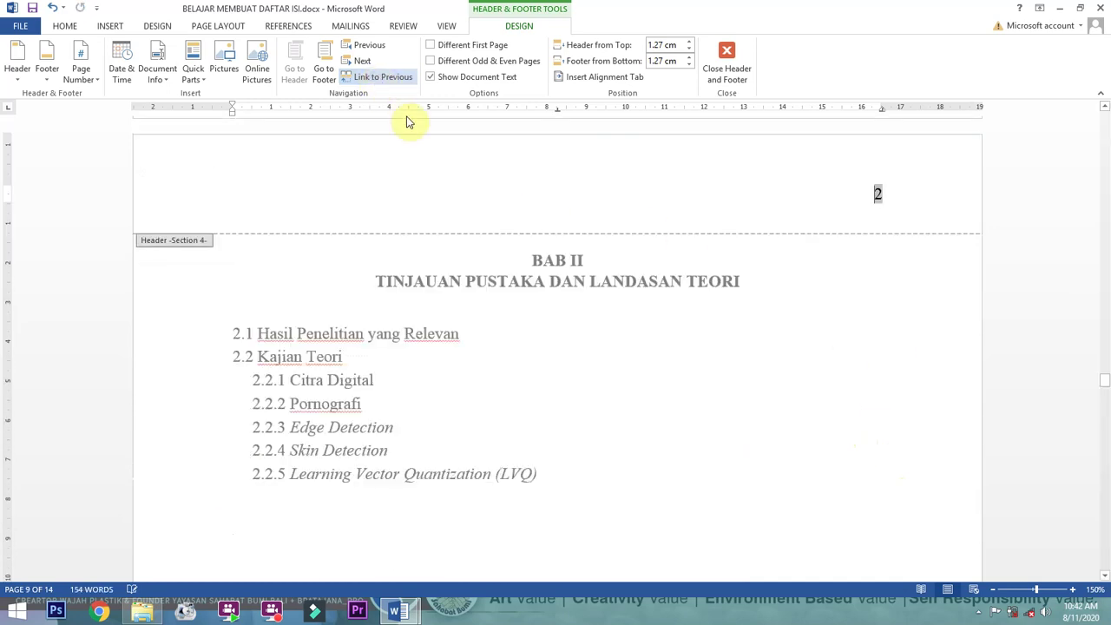
pyautogui.scroll(12, 849, 352)
pyautogui.scroll(3, 850, 351)
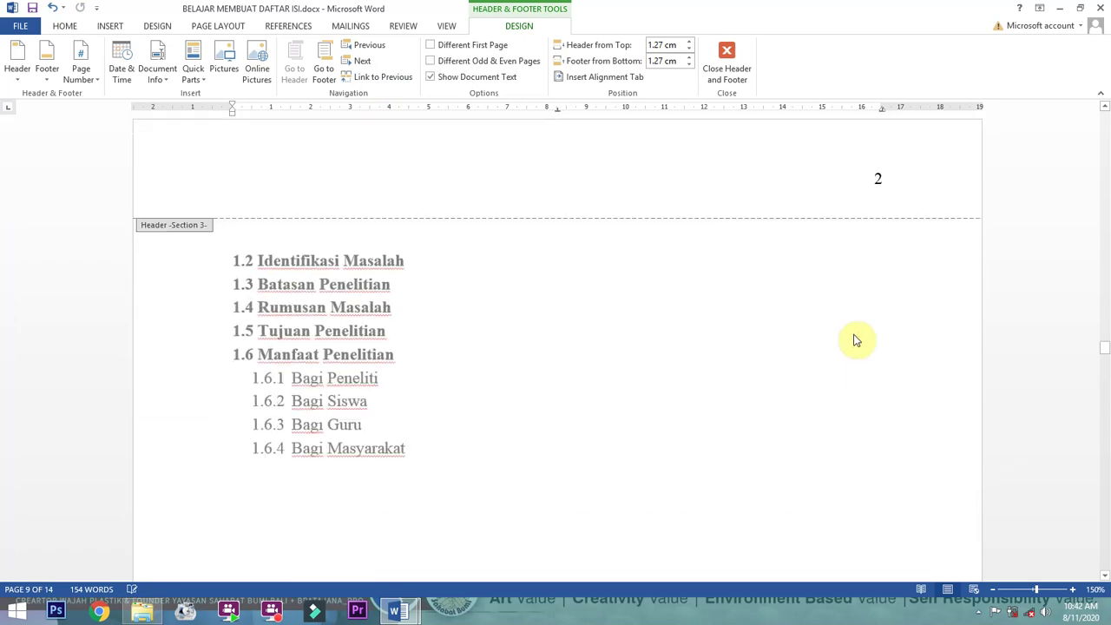
pyautogui.doubleClick(878, 179)
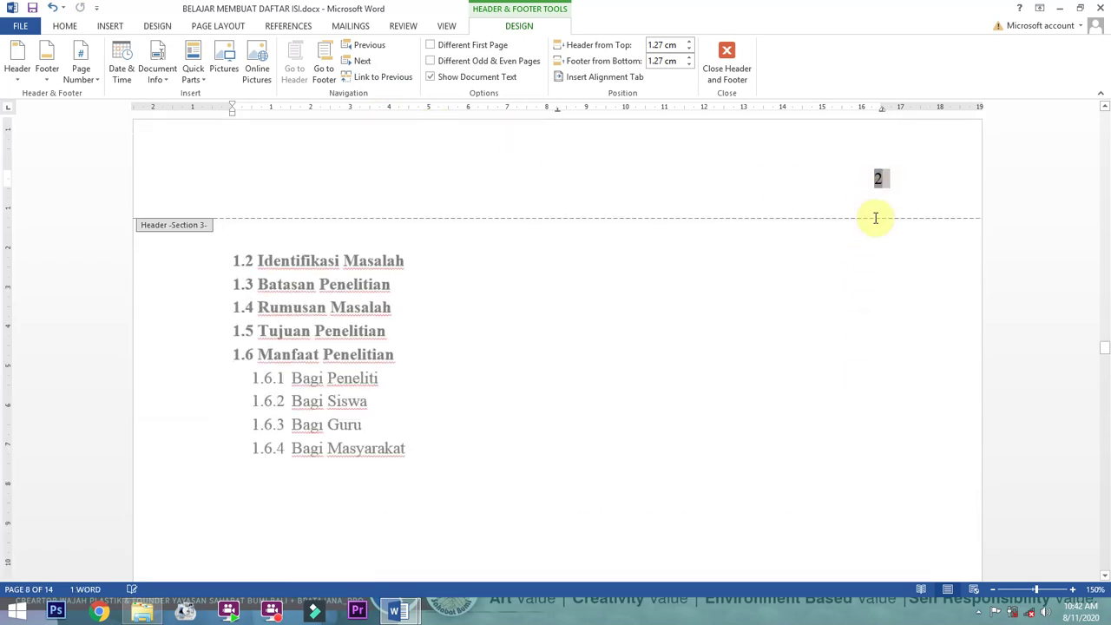
pyautogui.scroll(-10, 615, 375)
pyautogui.click(857, 348)
pyautogui.doubleClick(879, 342)
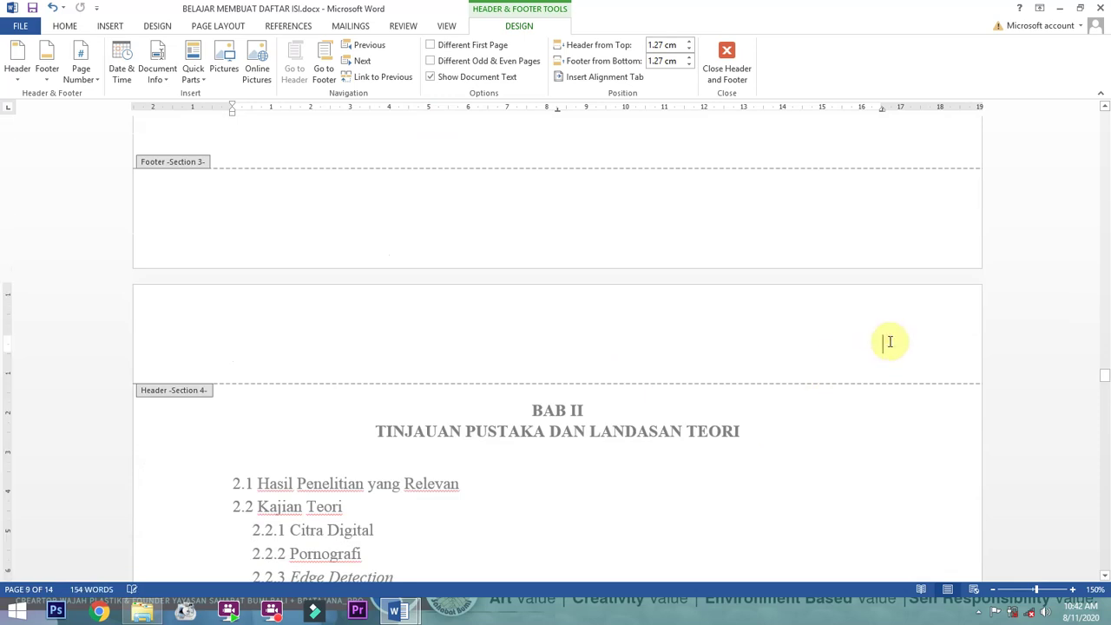
# Compare the Section 3 and Section 4 headers, and undo the page number deletion and unlinking above BAB II
pyautogui.scroll(5, 883, 343)
pyautogui.scroll(6, 880, 346)
pyautogui.scroll(-4, 863, 357)
pyautogui.scroll(-8, 705, 417)
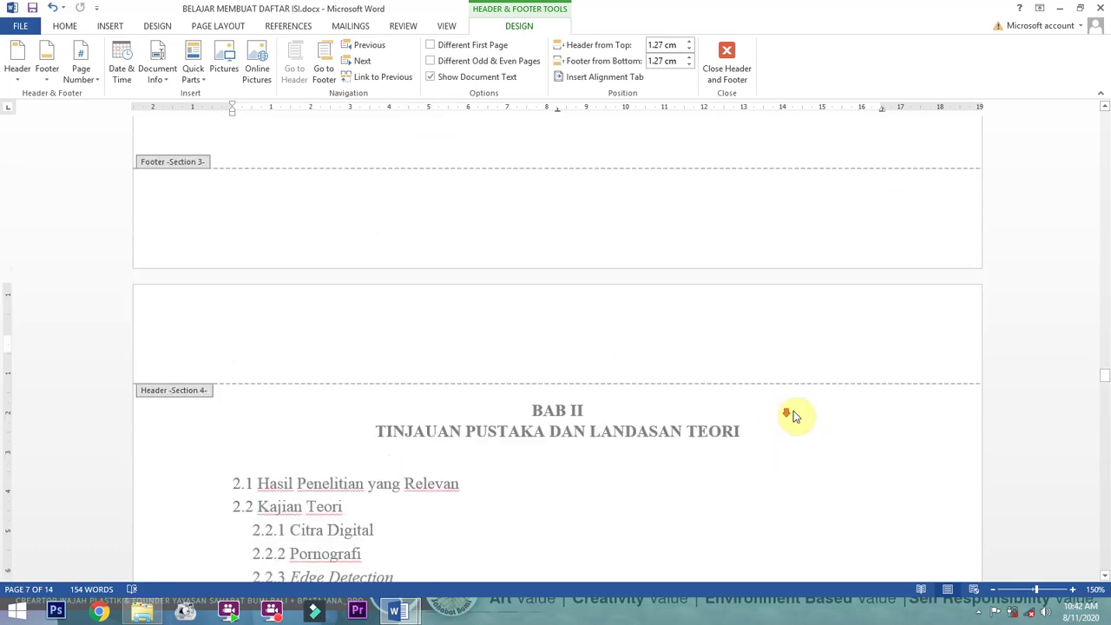
pyautogui.click(803, 388)
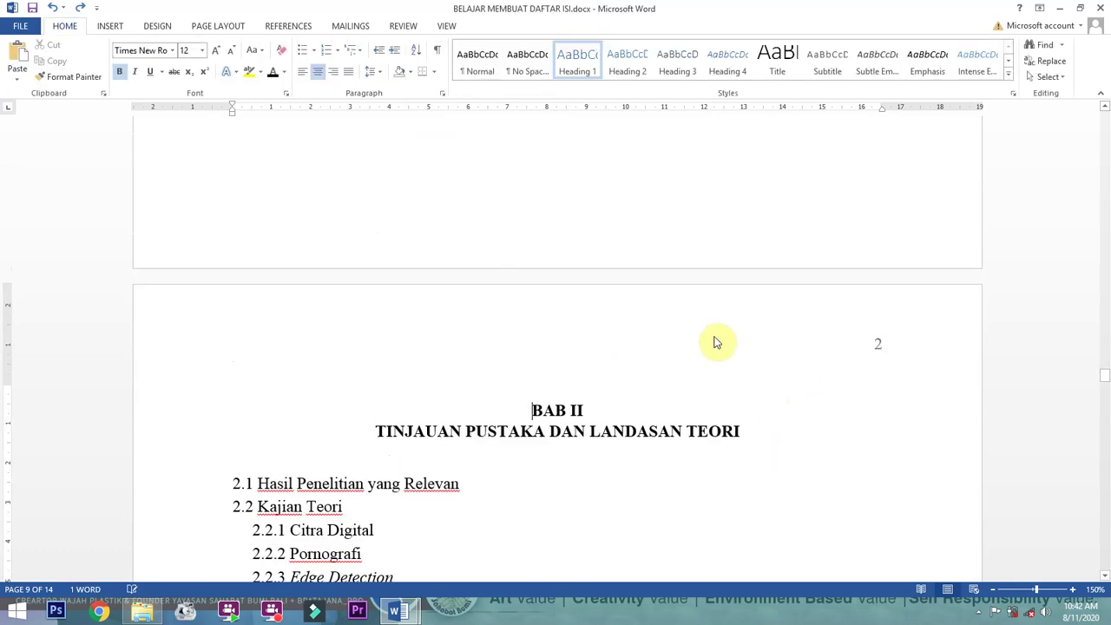
# Reopen the Section 4 header, try deleting its linked page number, check the header above 1.2 Identifikasi Masalah and undo the deletion
pyautogui.click(890, 345)
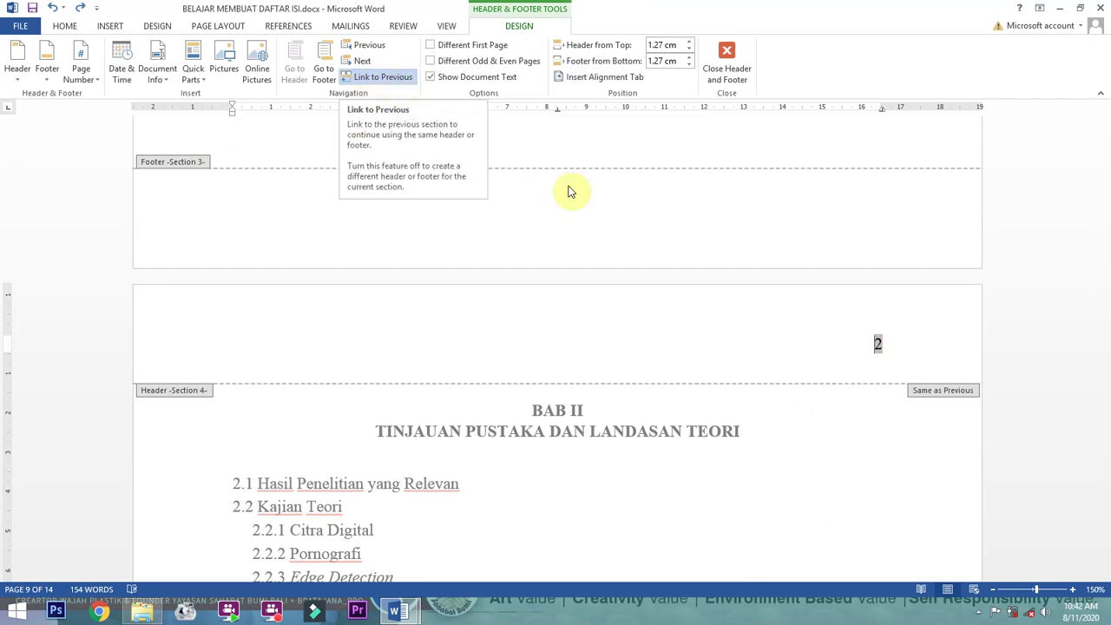
pyautogui.moveTo(868, 347); pyautogui.dragTo(883, 347)
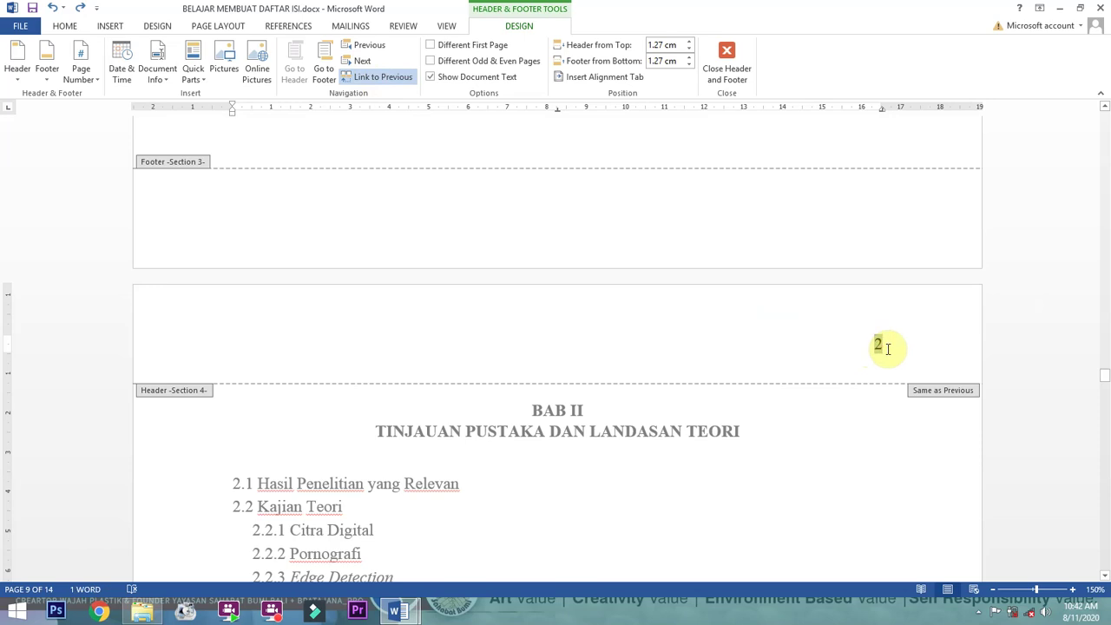
pyautogui.scroll(10, 888, 349)
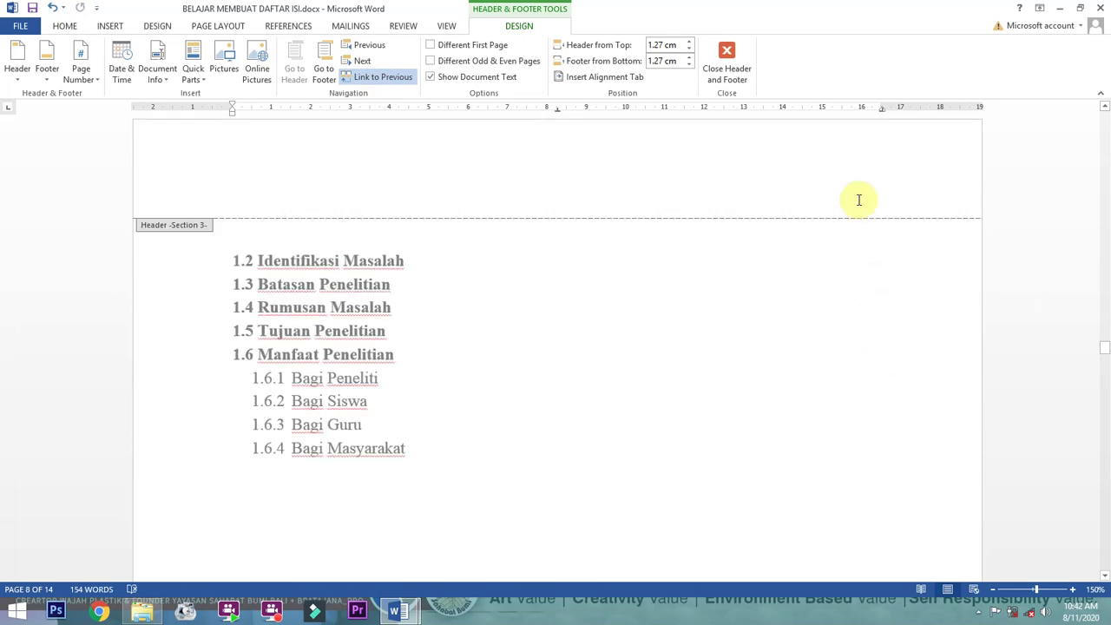
pyautogui.scroll(3, 866, 252)
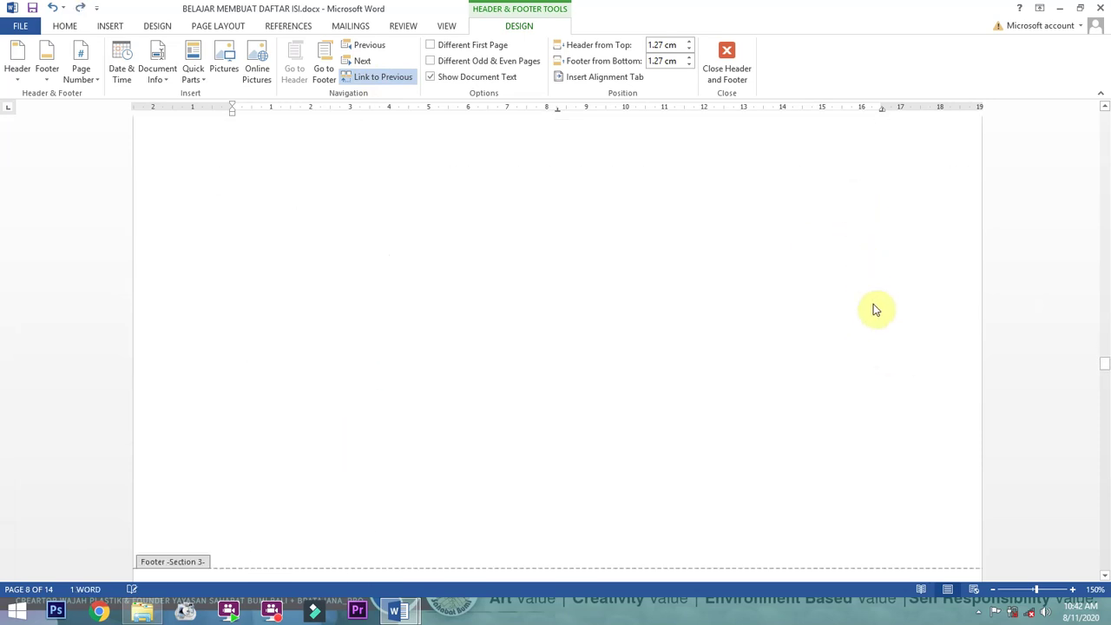
pyautogui.scroll(-10, 887, 341)
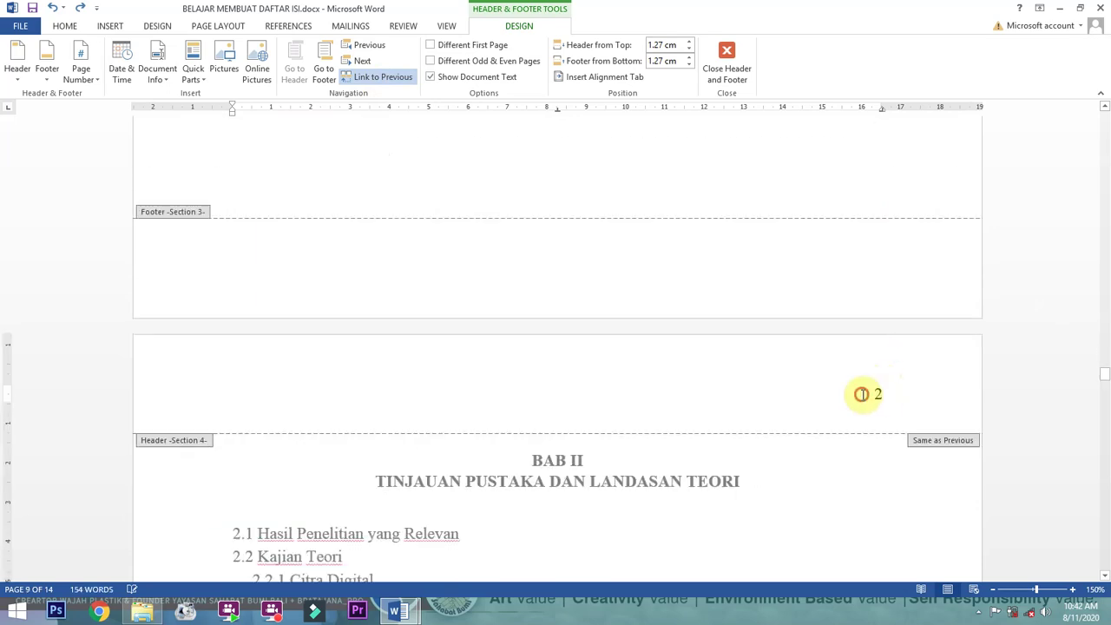
# Unlink the Section 4 header from the previous section and remove the page number above BAB II, checking the Section 3 header
pyautogui.click(379, 77)
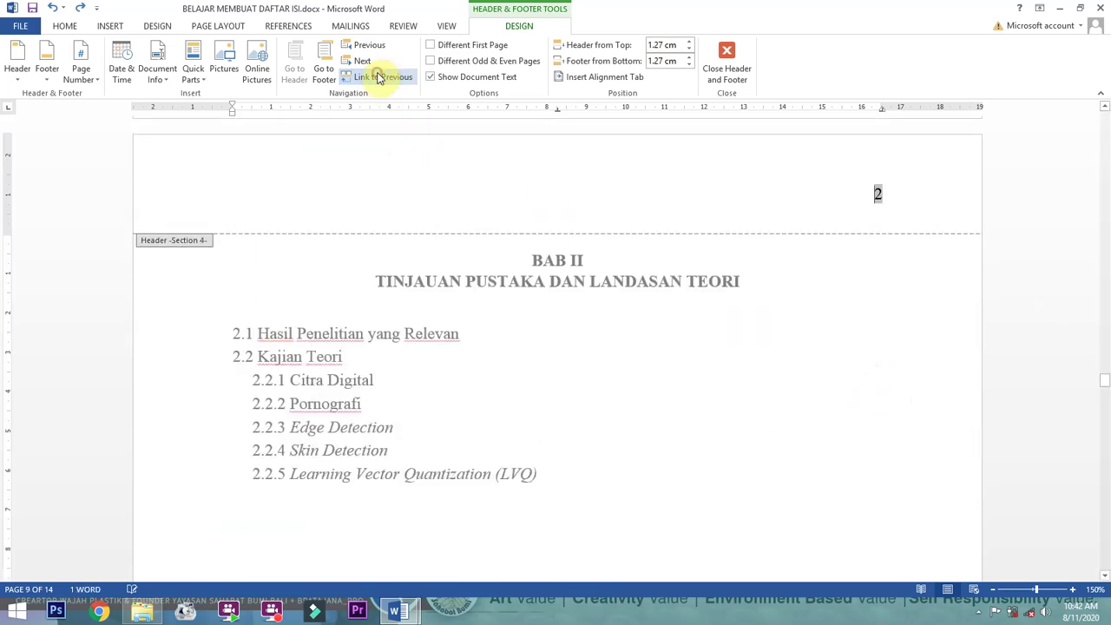
pyautogui.scroll(10, 739, 235)
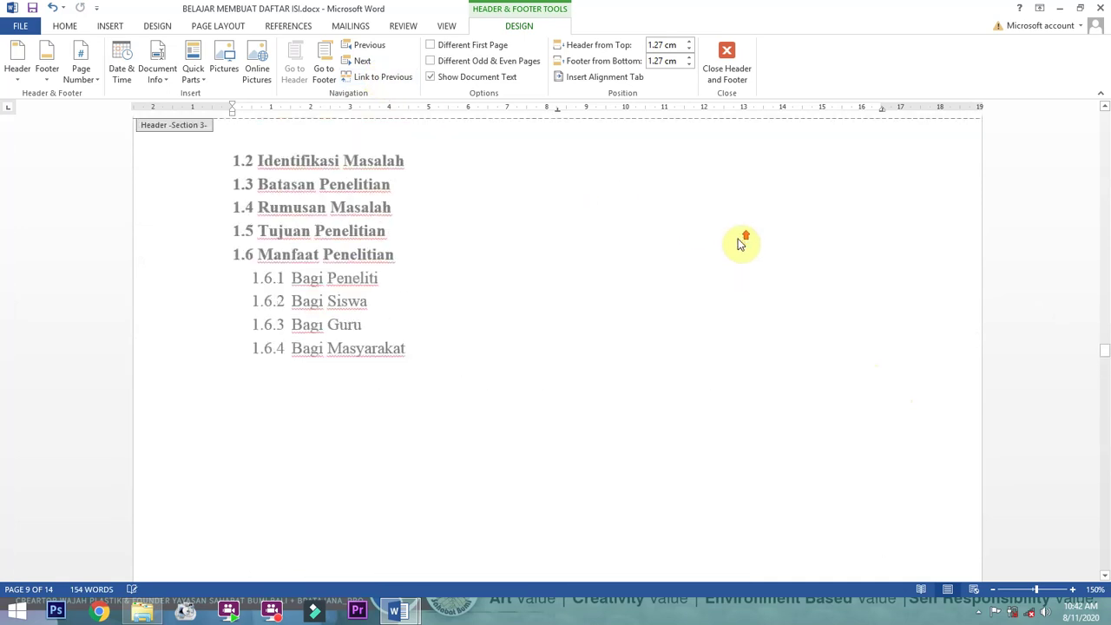
pyautogui.scroll(-9, 855, 382)
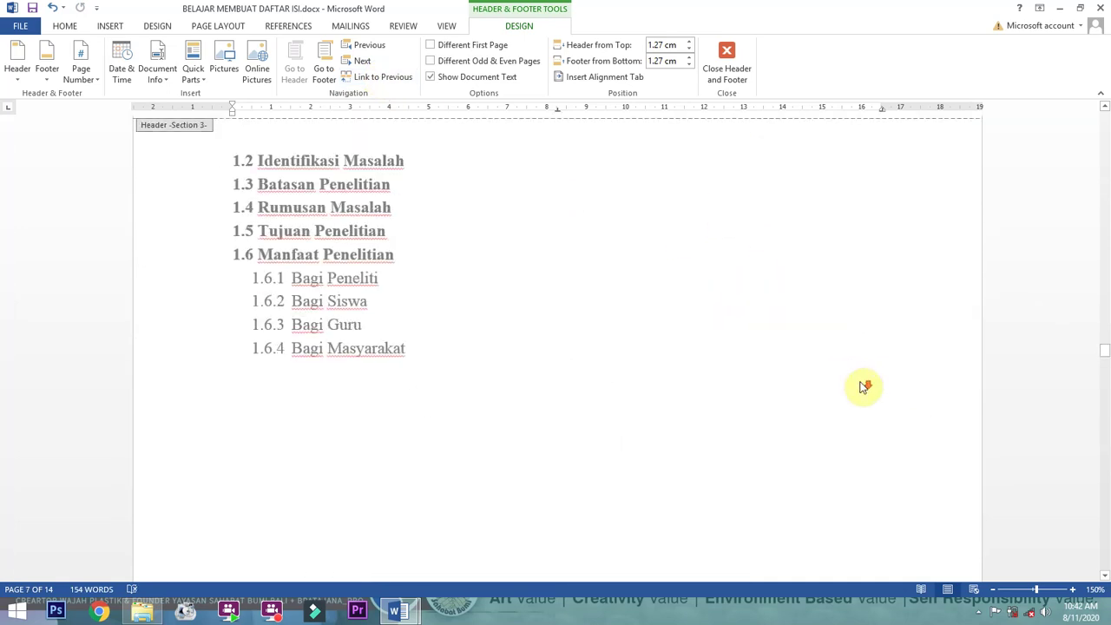
pyautogui.scroll(-2, 877, 493)
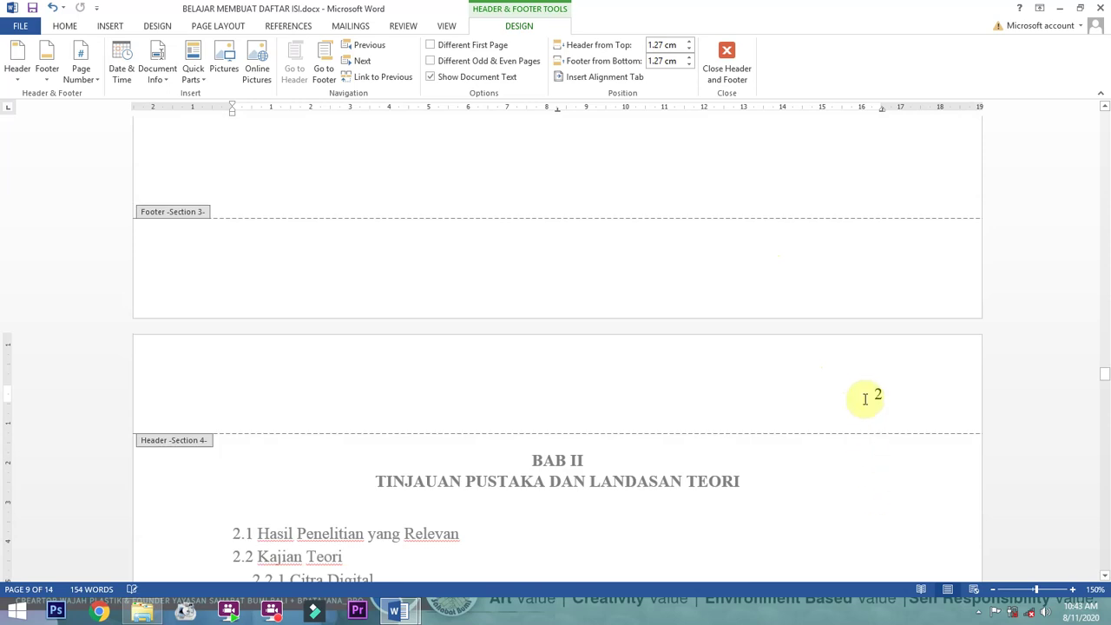
pyautogui.doubleClick(880, 393)
pyautogui.scroll(10, 885, 395)
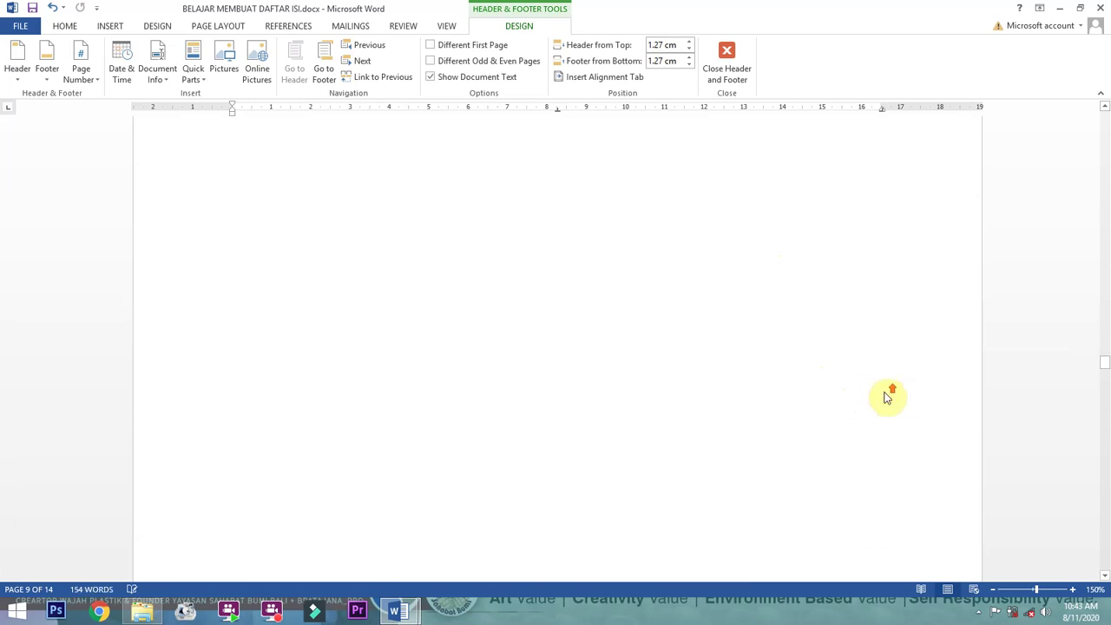
pyautogui.scroll(2, 887, 397)
pyautogui.scroll(-20, 829, 243)
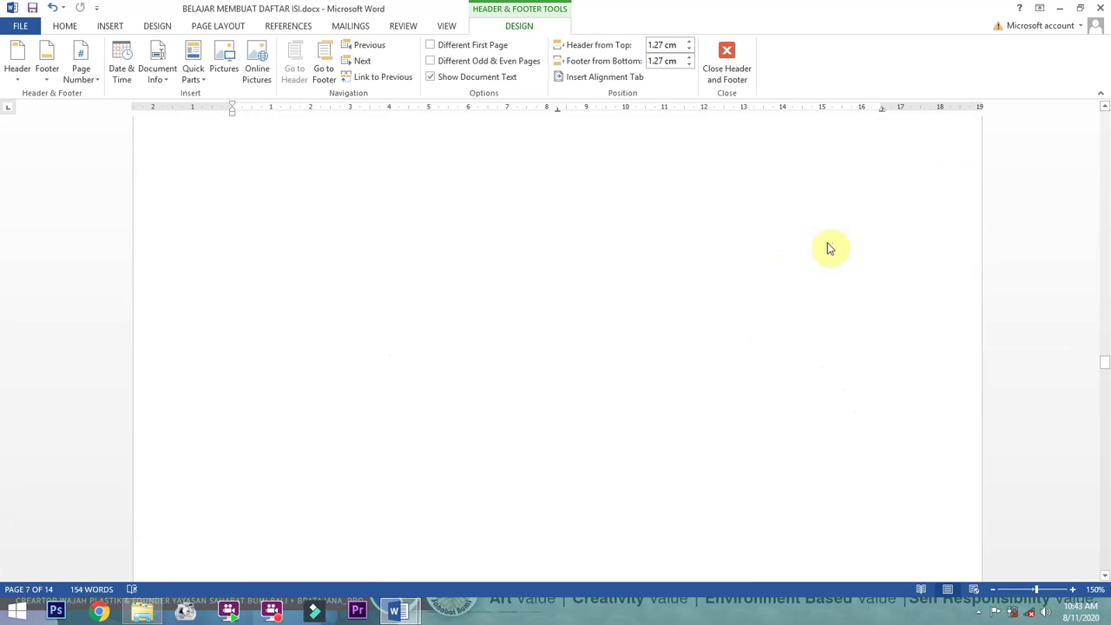
pyautogui.scroll(-3, 302, 406)
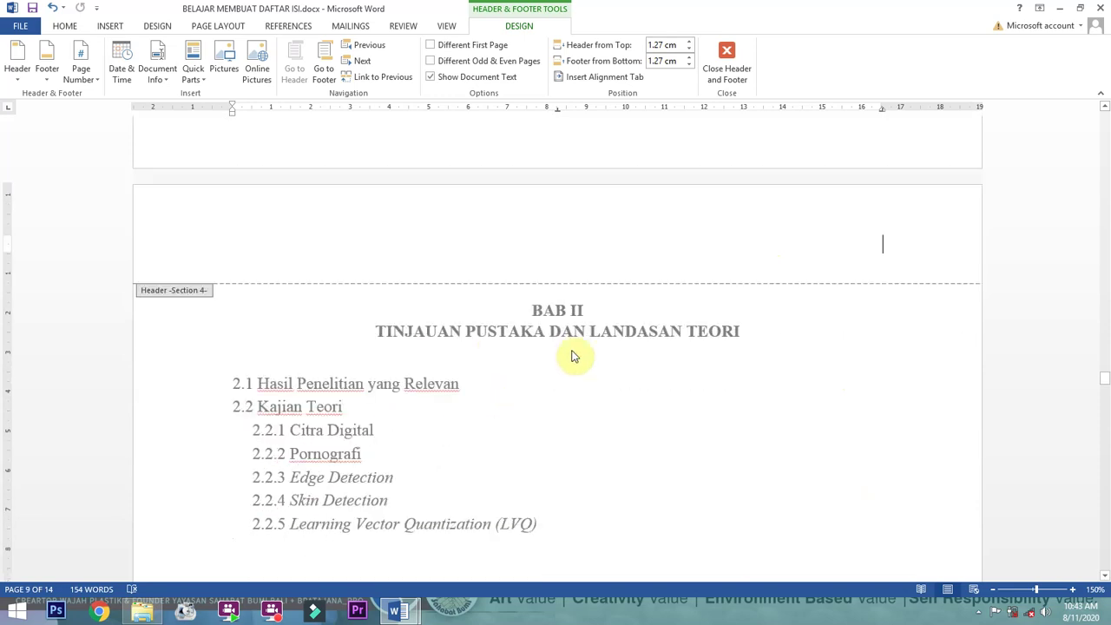
# Insert a centred bottom-of-page number in the Section 4 footer on the BAB II opening page
pyautogui.scroll(-14, 572, 356)
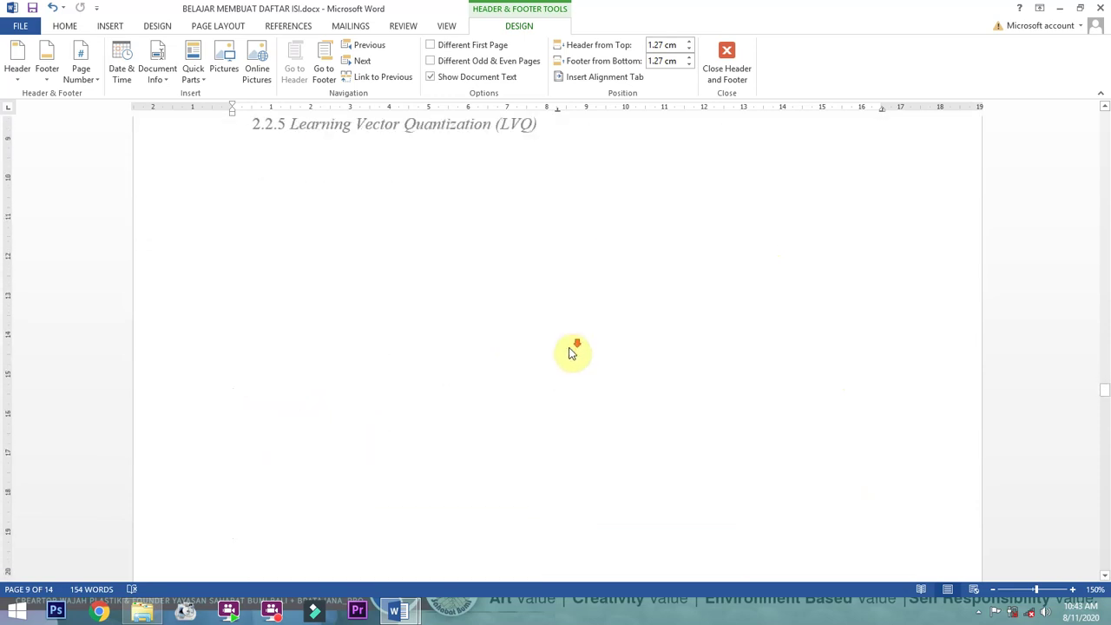
pyautogui.scroll(-2, 570, 375)
pyautogui.click(562, 385)
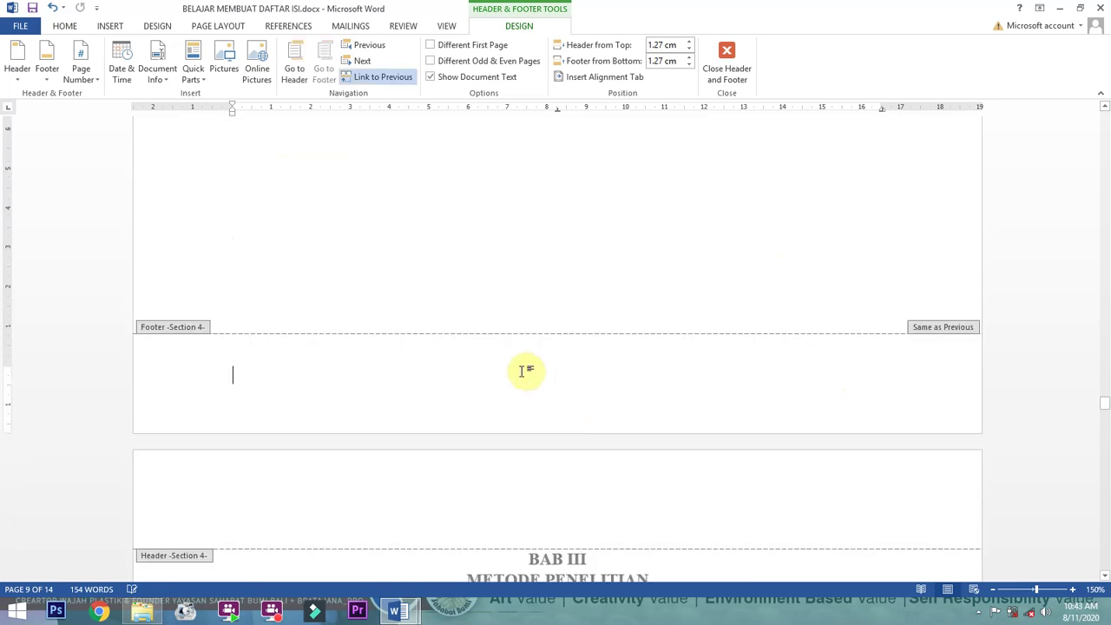
pyautogui.click(90, 70)
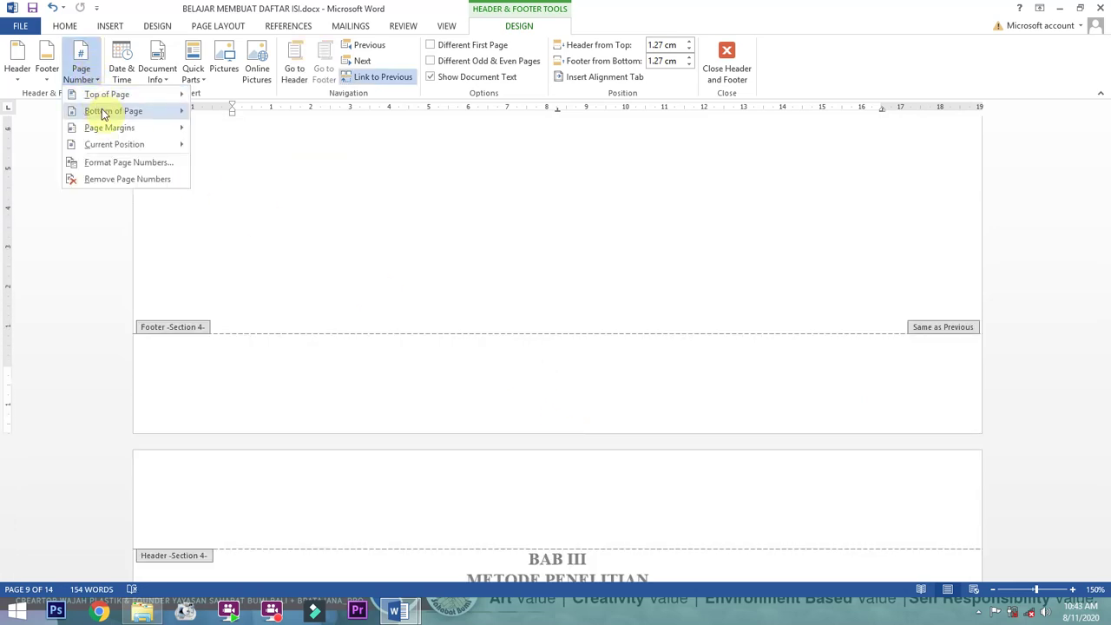
pyautogui.moveTo(95, 110)
pyautogui.click(337, 240)
pyautogui.doubleClick(559, 358)
# Check the Section 3 page numbering and delete the centred page number from the footer before BAB II
pyautogui.scroll(15, 762, 265)
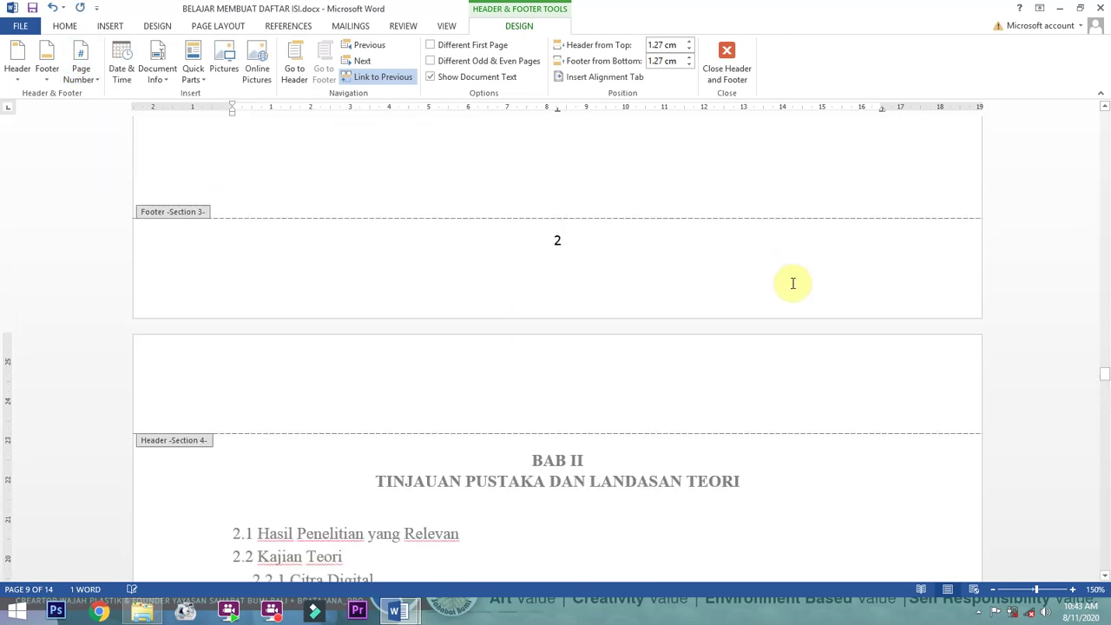
pyautogui.scroll(10, 734, 284)
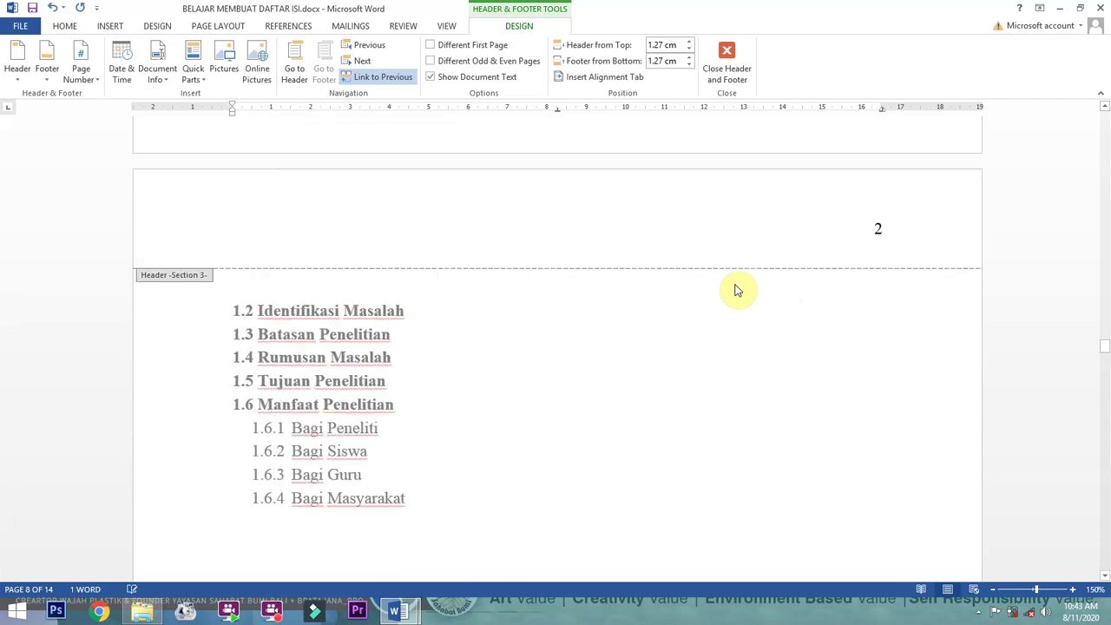
pyautogui.scroll(2, 735, 290)
pyautogui.scroll(-15, 628, 317)
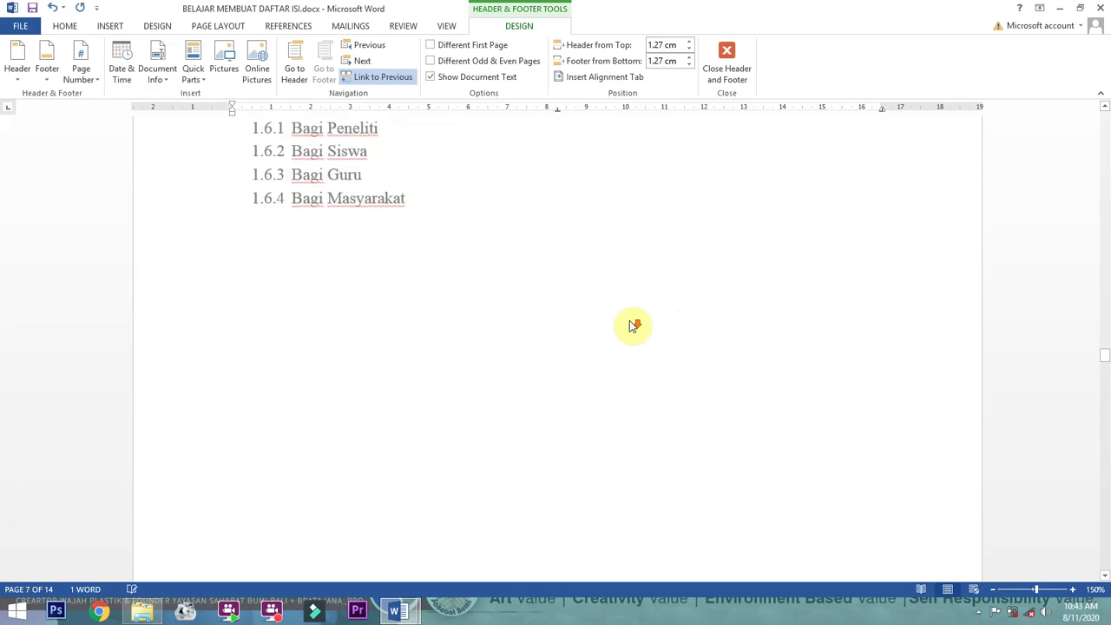
pyautogui.click(573, 342)
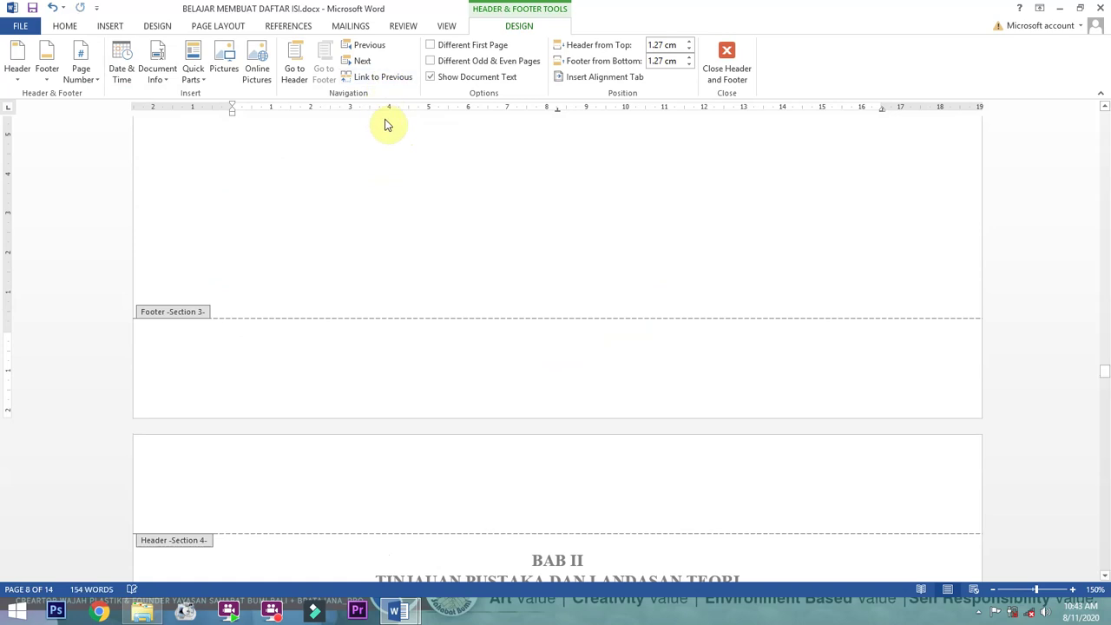
# Turn off Link to Previous for the Section 4 footer on the BAB II page and check the neighbouring footers
pyautogui.scroll(8, 565, 330)
pyautogui.scroll(-4, 565, 329)
pyautogui.scroll(-10, 565, 330)
pyautogui.scroll(-6, 526, 241)
pyautogui.click(524, 429)
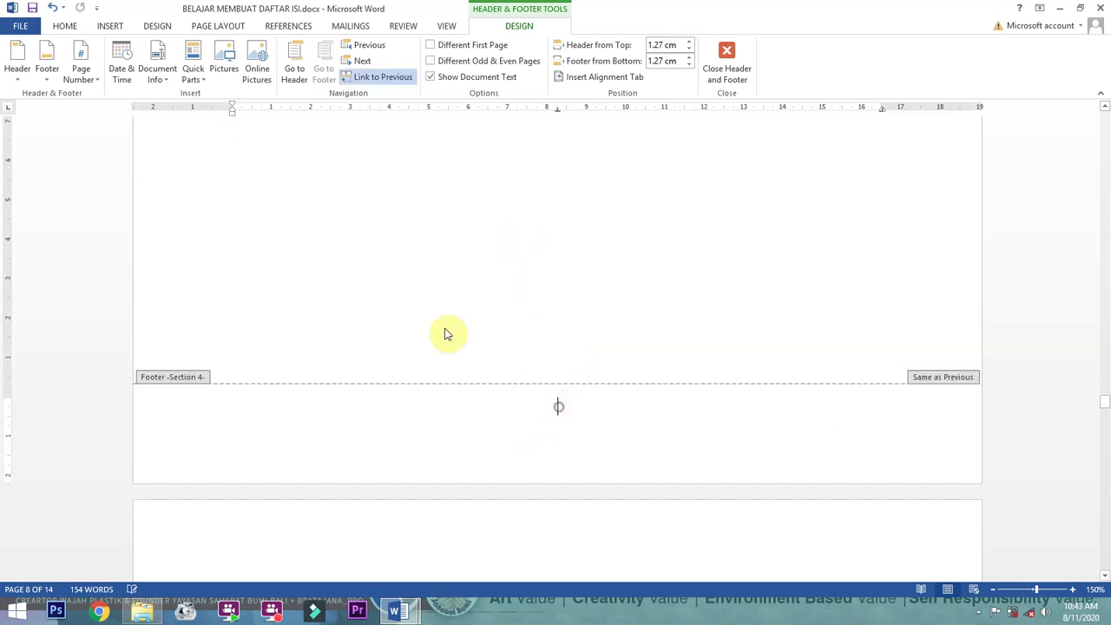
pyautogui.click(362, 78)
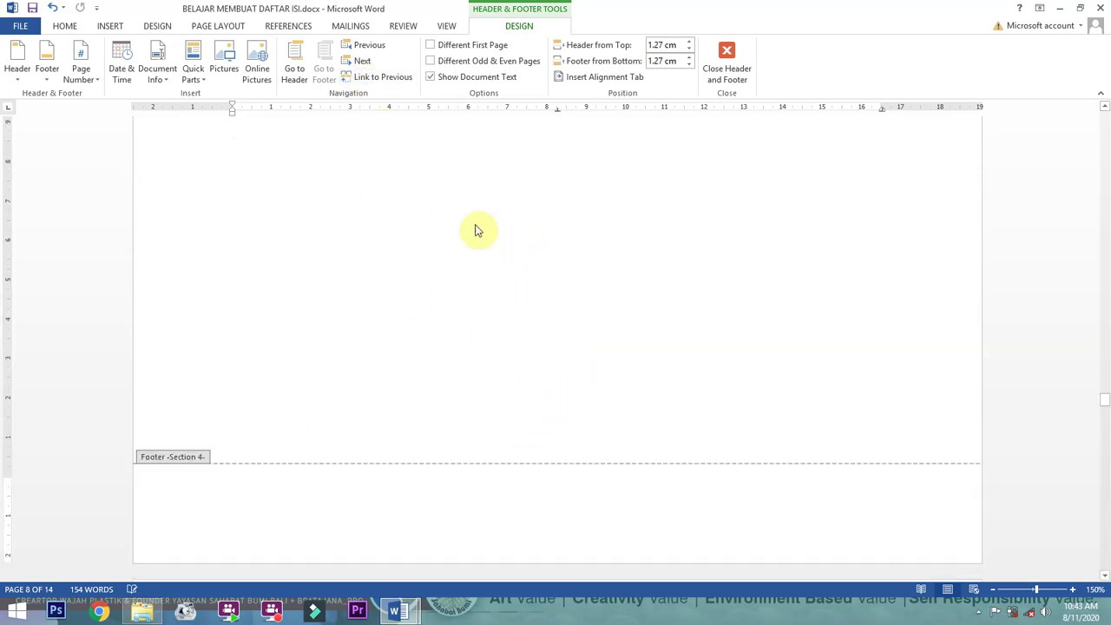
pyautogui.scroll(-8, 615, 474)
pyautogui.scroll(10, 612, 385)
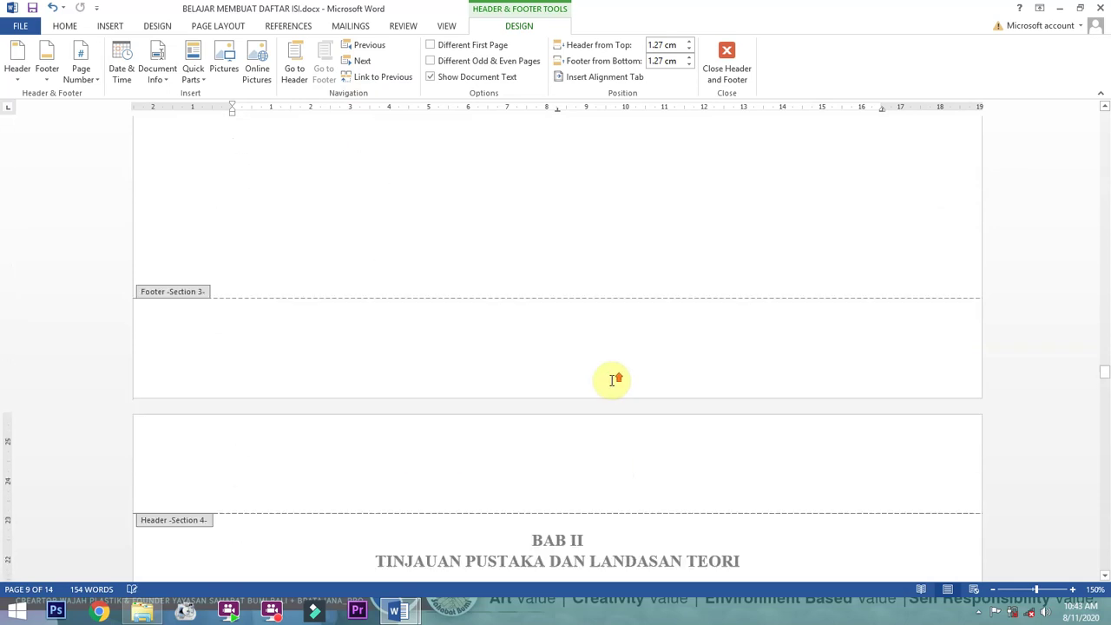
# Check the Section 3 header and footer and the Section 4 header around the BAB II opening page
pyautogui.scroll(4, 613, 382)
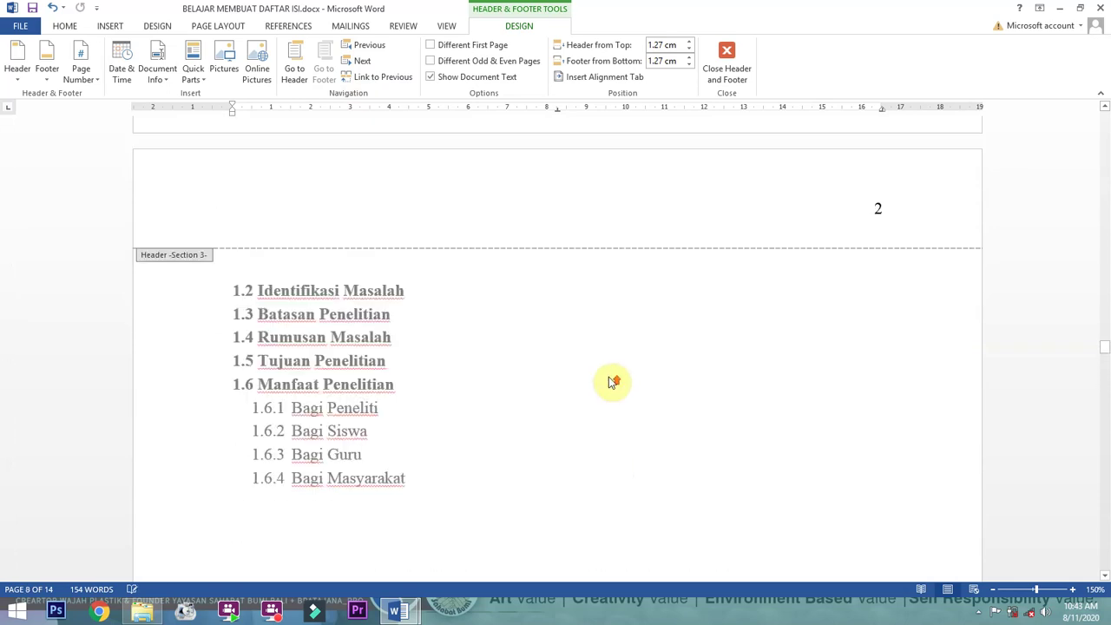
pyautogui.scroll(-10, 710, 282)
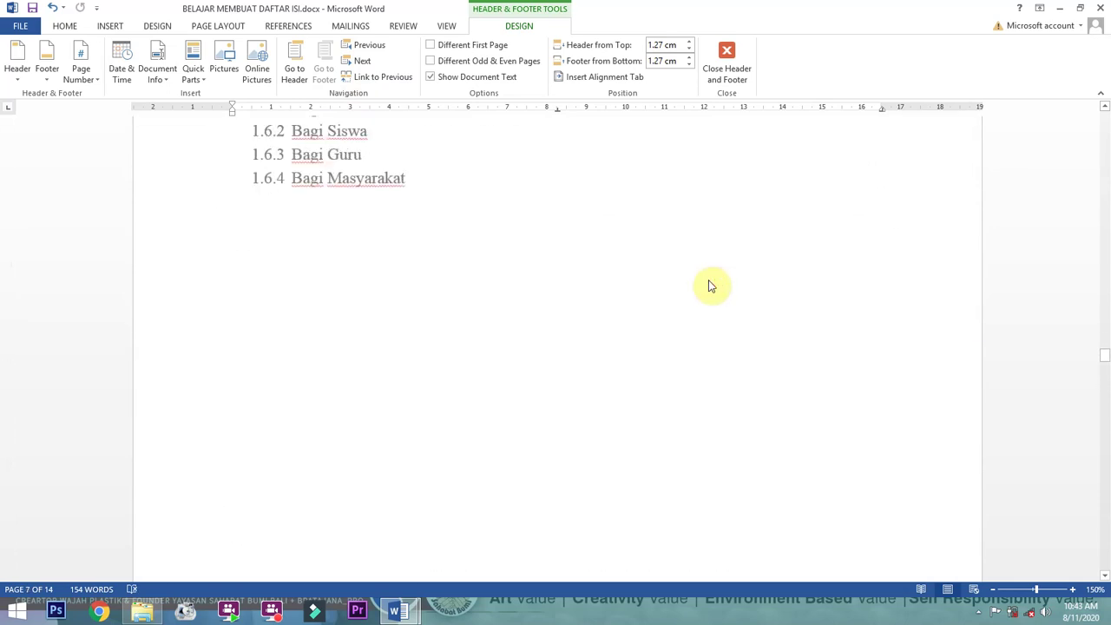
pyautogui.scroll(-4, 680, 341)
pyautogui.click(718, 234)
pyautogui.scroll(12, 584, 278)
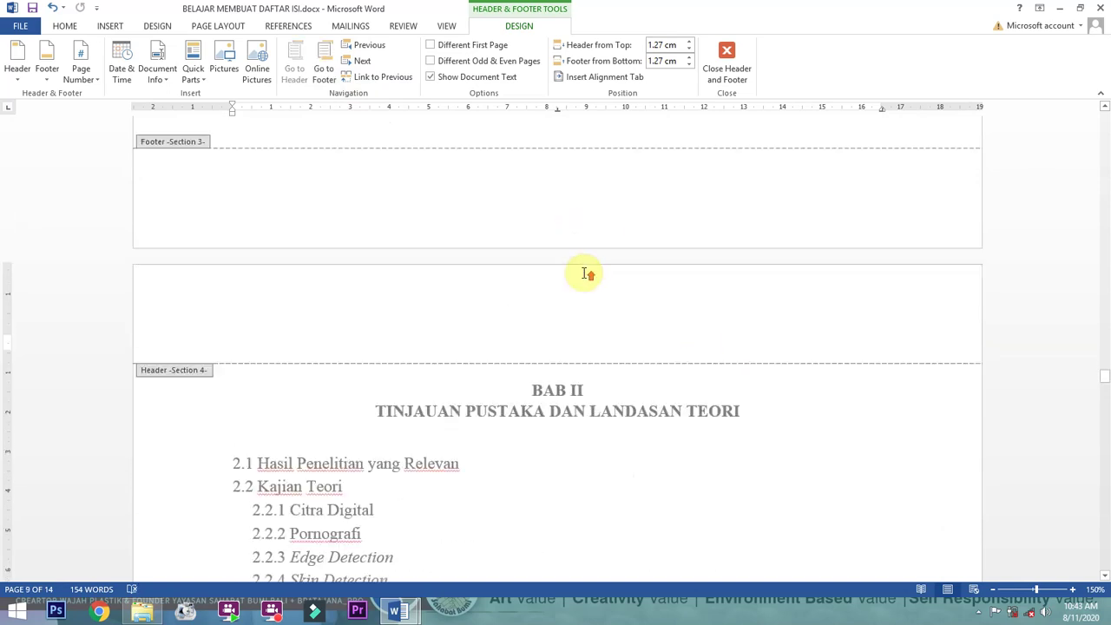
pyautogui.scroll(-12, 584, 273)
pyautogui.scroll(-10, 587, 275)
# Insert a centred bottom-of-page number in the Section 4 footer before BAB III and check the neighbouring pages
pyautogui.click(533, 355)
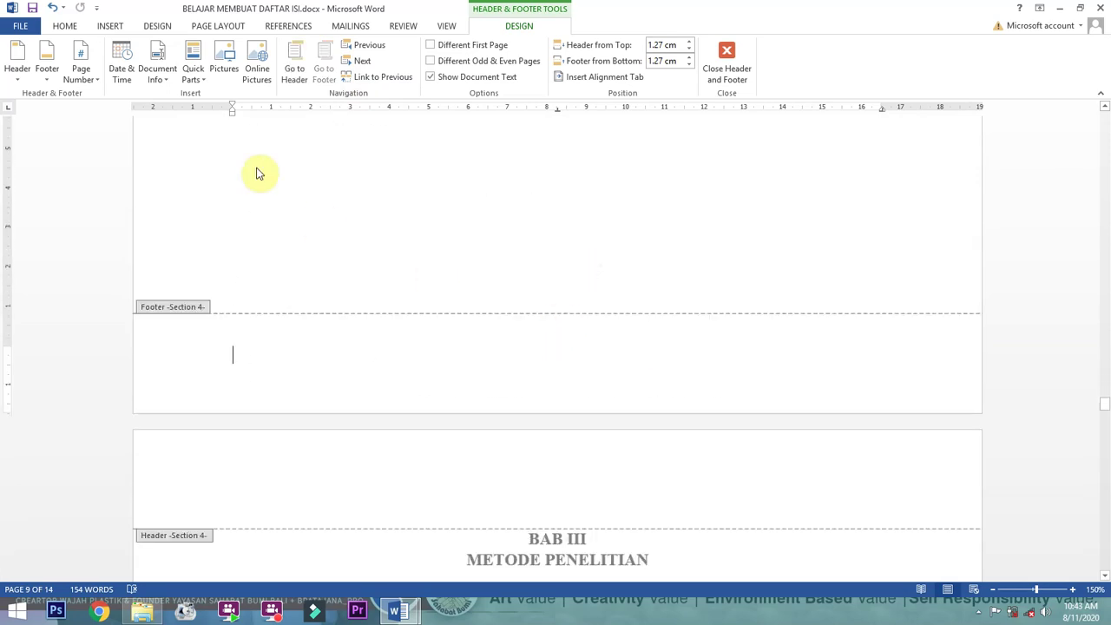
pyautogui.click(81, 70)
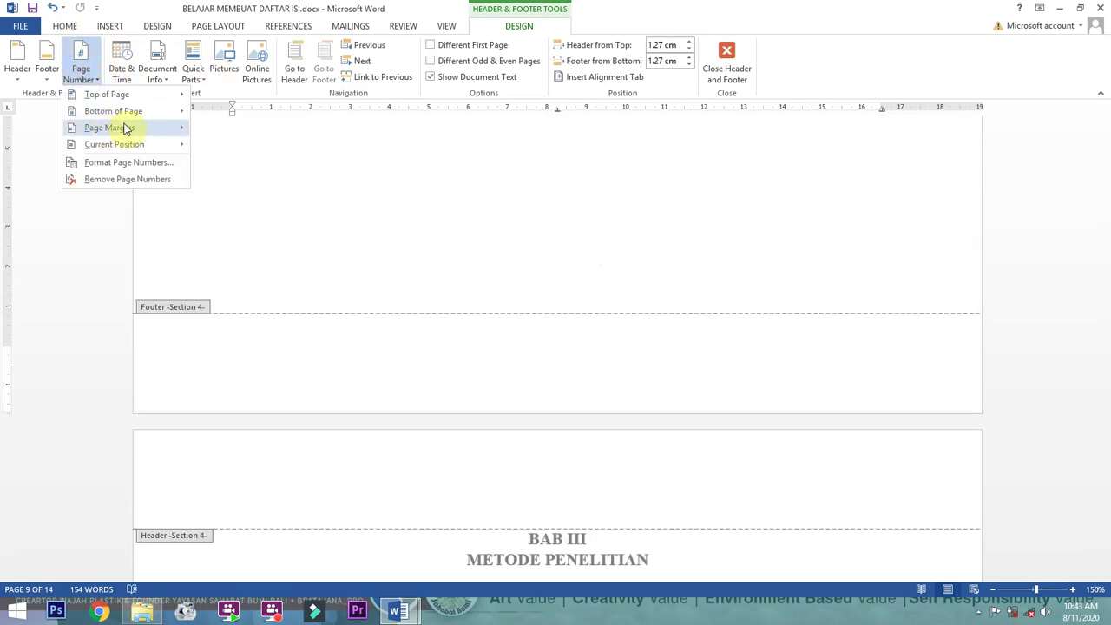
pyautogui.moveTo(132, 111)
pyautogui.click(319, 228)
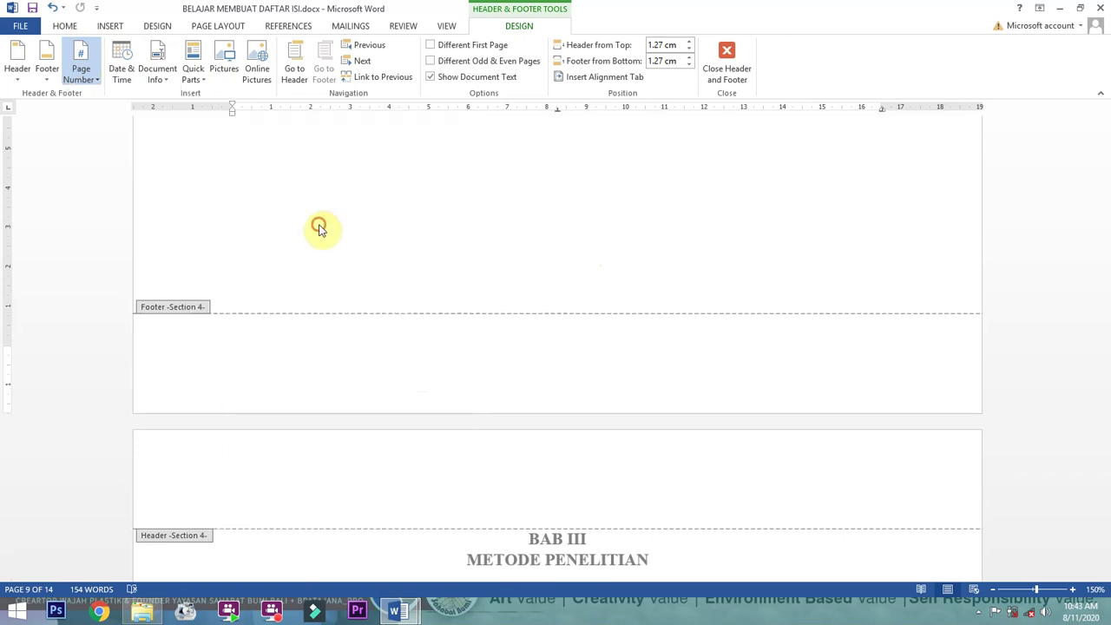
pyautogui.scroll(5, 560, 312)
pyautogui.scroll(-15, 580, 321)
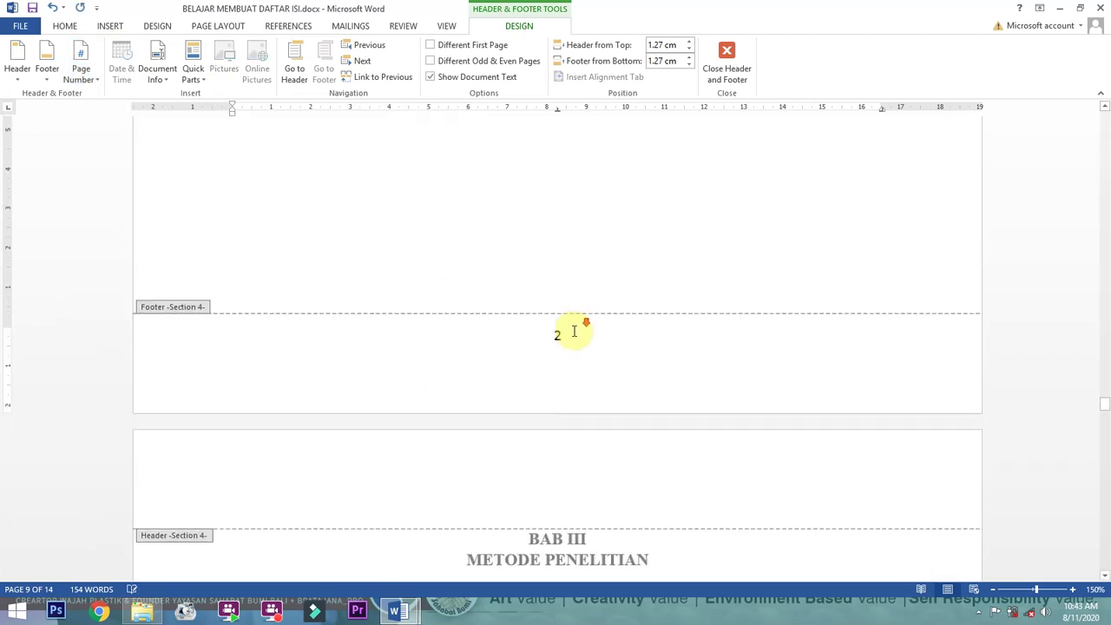
# Set the Section 4 page numbering to start at 3 in the Page Number Format settings
pyautogui.click(81, 70)
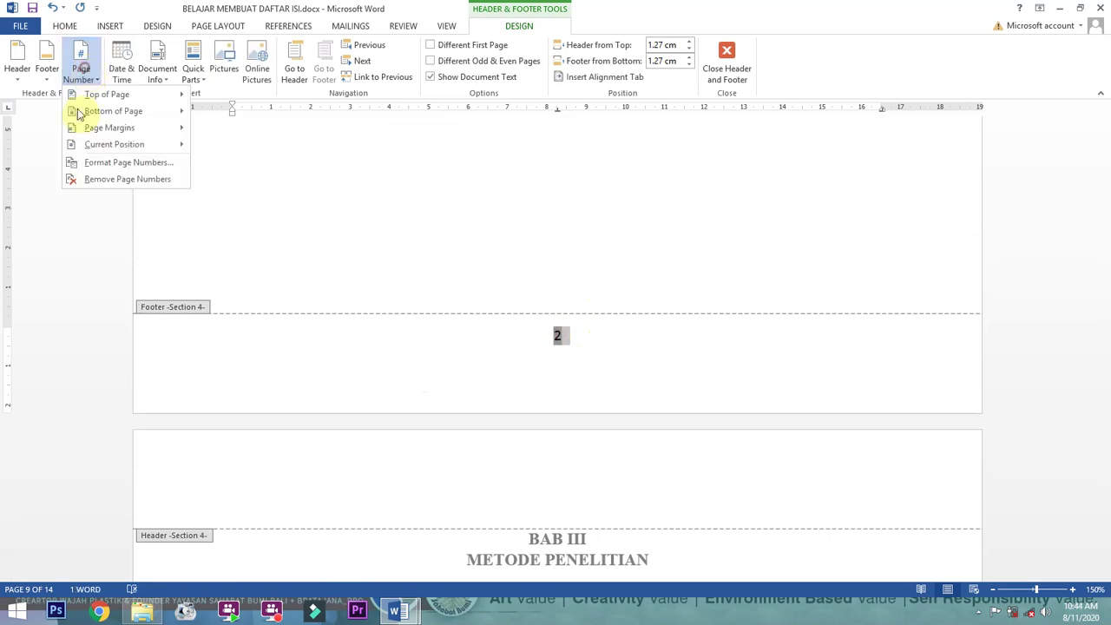
pyautogui.click(101, 161)
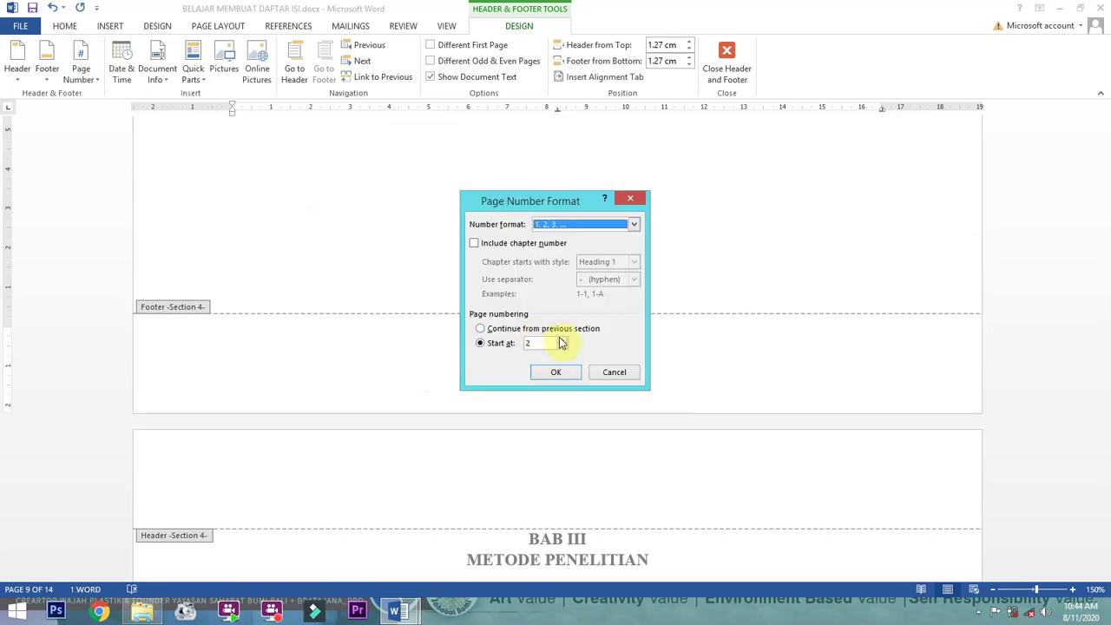
pyautogui.click(557, 371)
pyautogui.scroll(3, 590, 382)
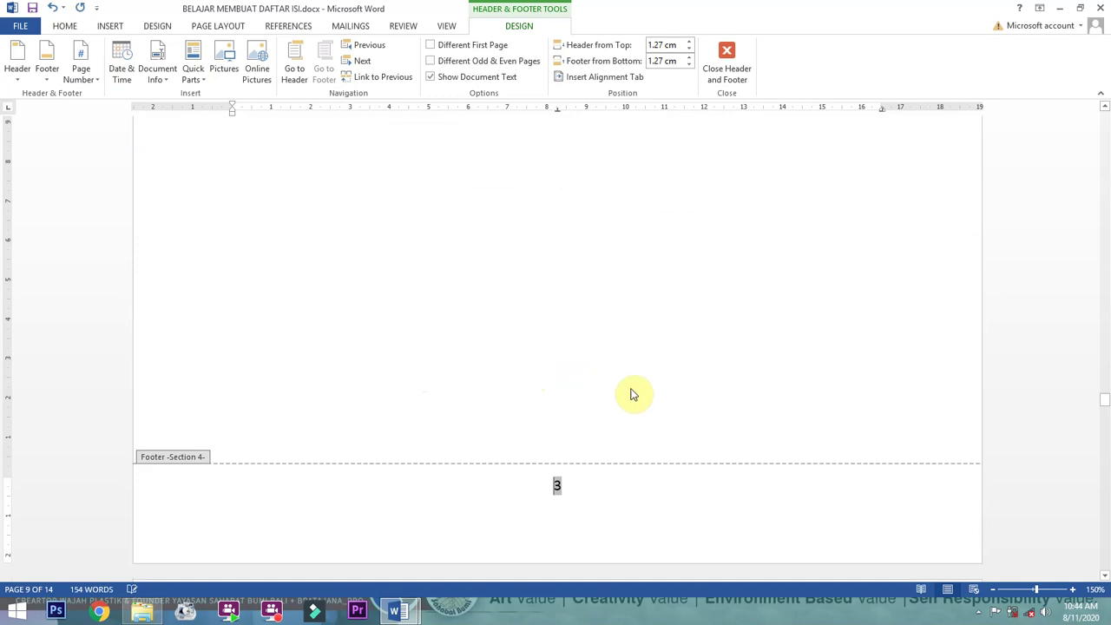
# Change the Section 4 footer page number's font to Times New Roman and return to the document body
pyautogui.doubleClick(554, 488)
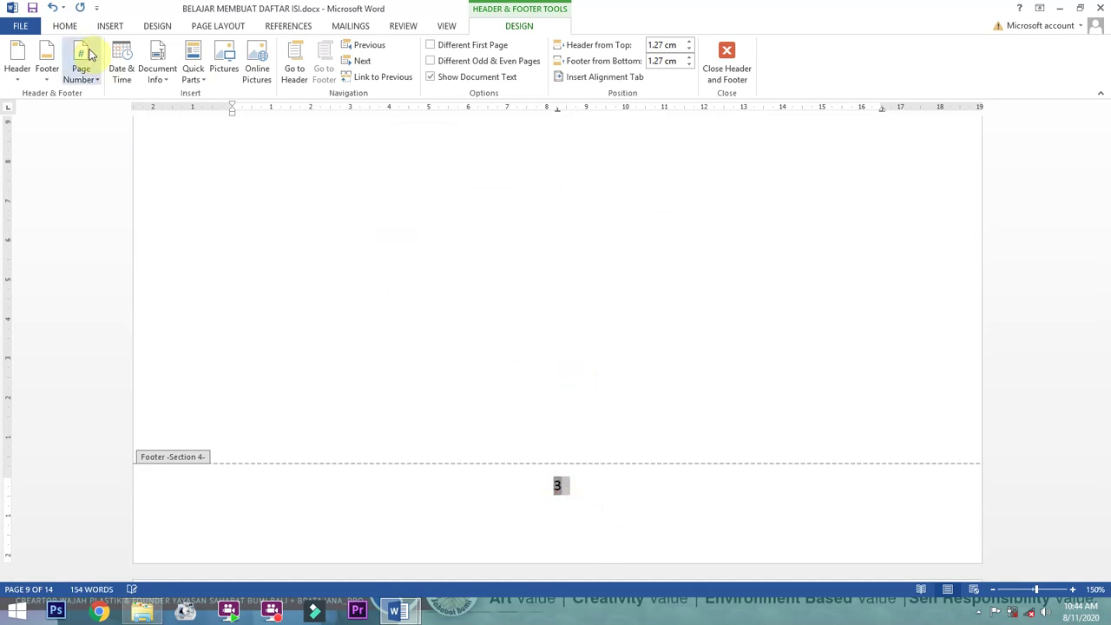
pyautogui.click(64, 26)
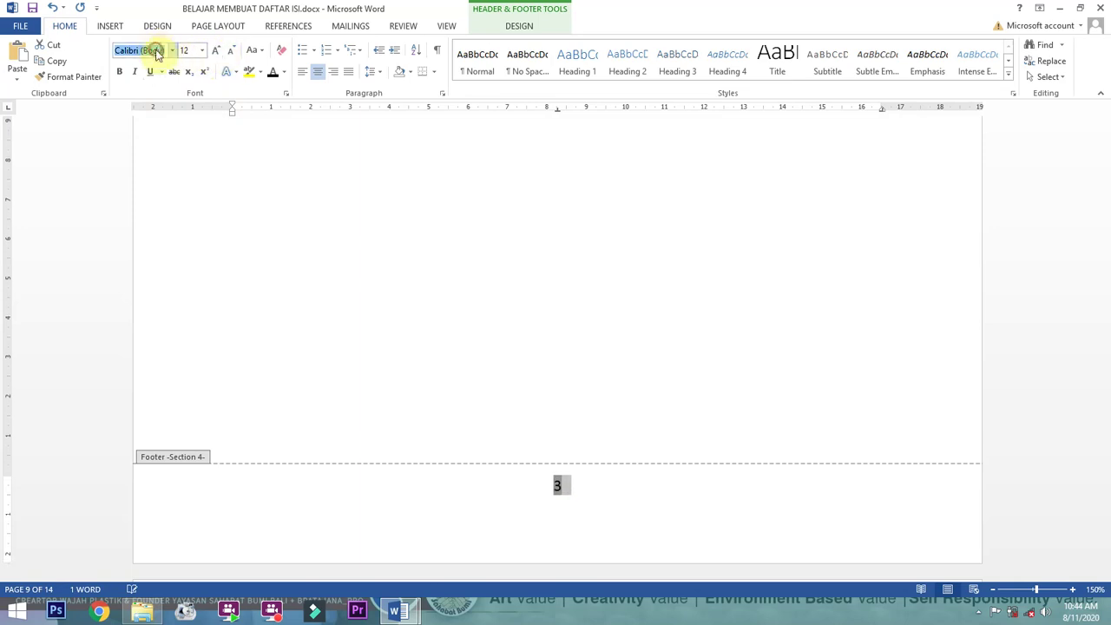
pyautogui.write('Times New Roman')
pyautogui.press('Return')
pyautogui.doubleClick(608, 346)
# Review the page number positions on the BAB I opening page and the page that follows it
pyautogui.scroll(10, 612, 340)
pyautogui.scroll(9, 614, 340)
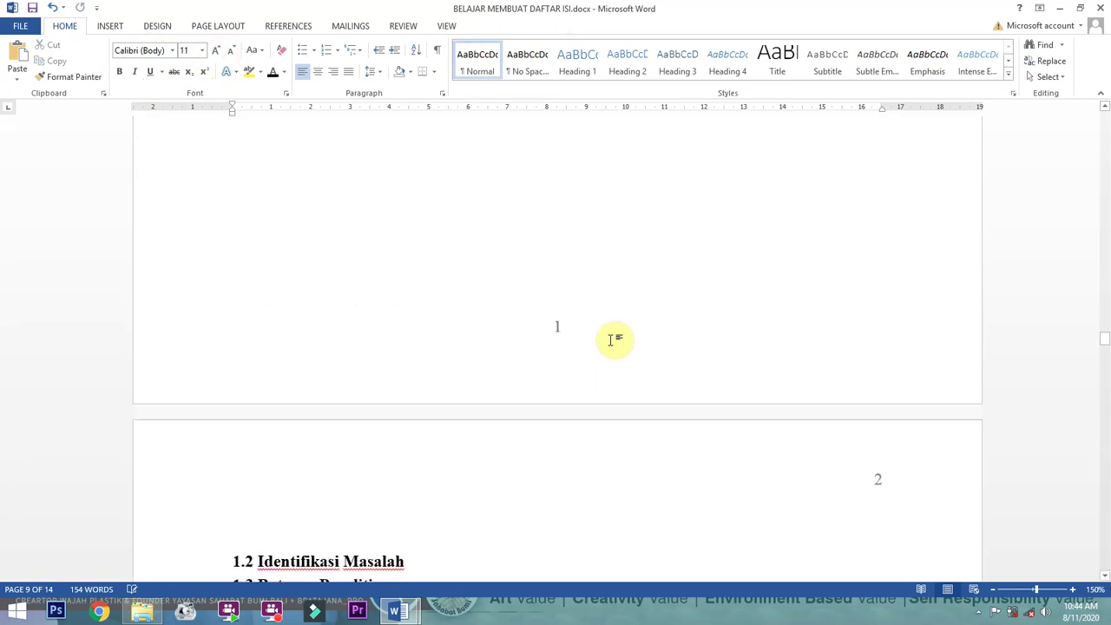
pyautogui.scroll(-3, 603, 339)
pyautogui.scroll(4, 594, 336)
pyautogui.scroll(5, 586, 332)
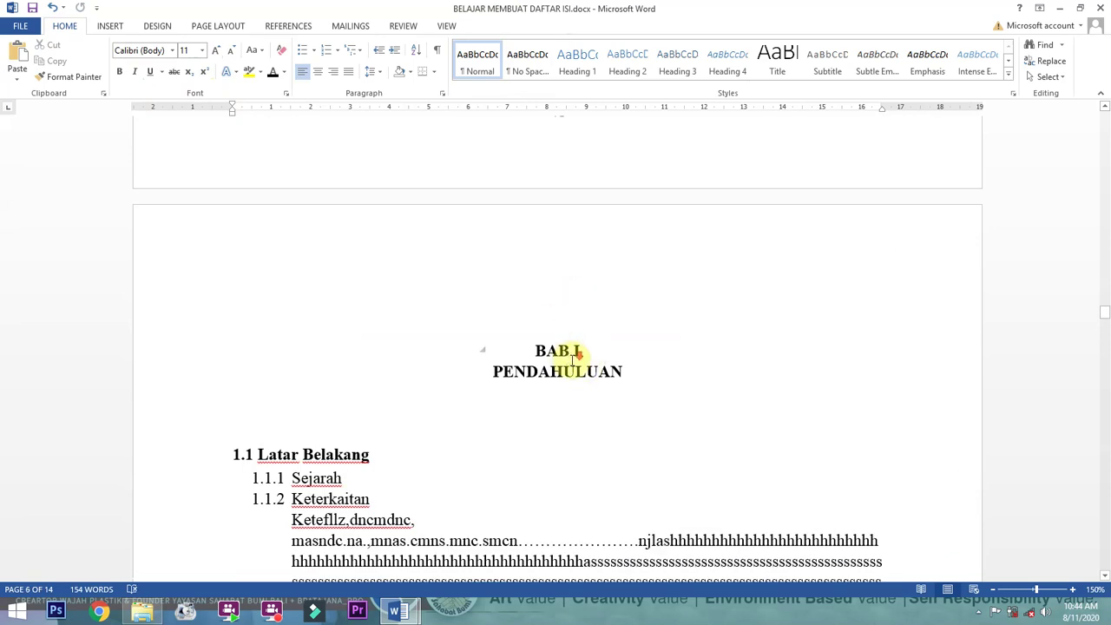
pyautogui.scroll(-15, 573, 359)
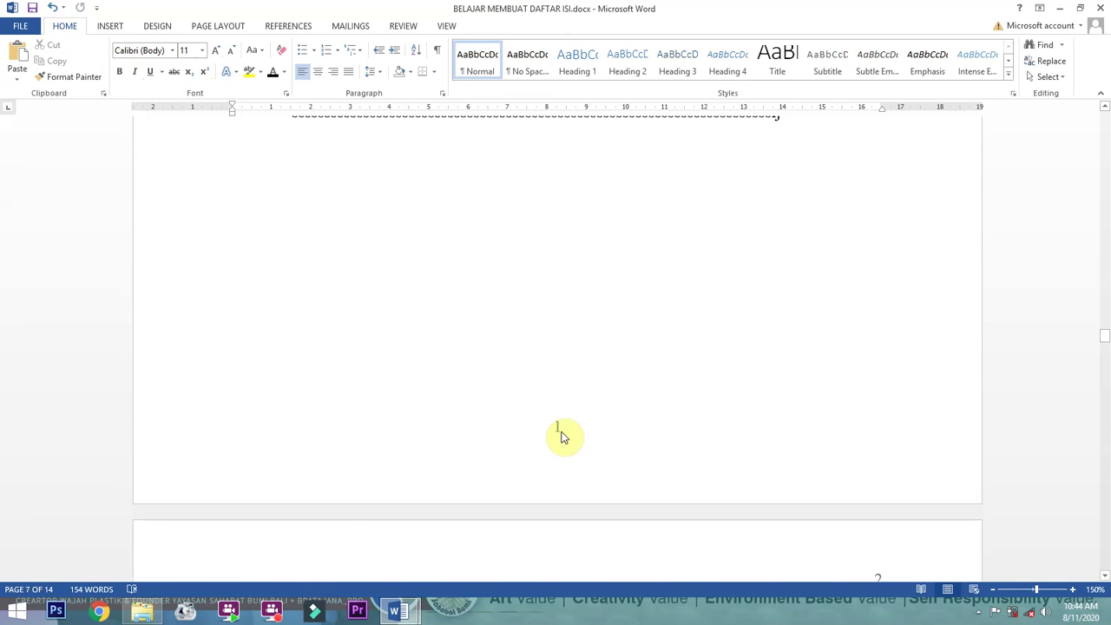
pyautogui.scroll(-3, 561, 434)
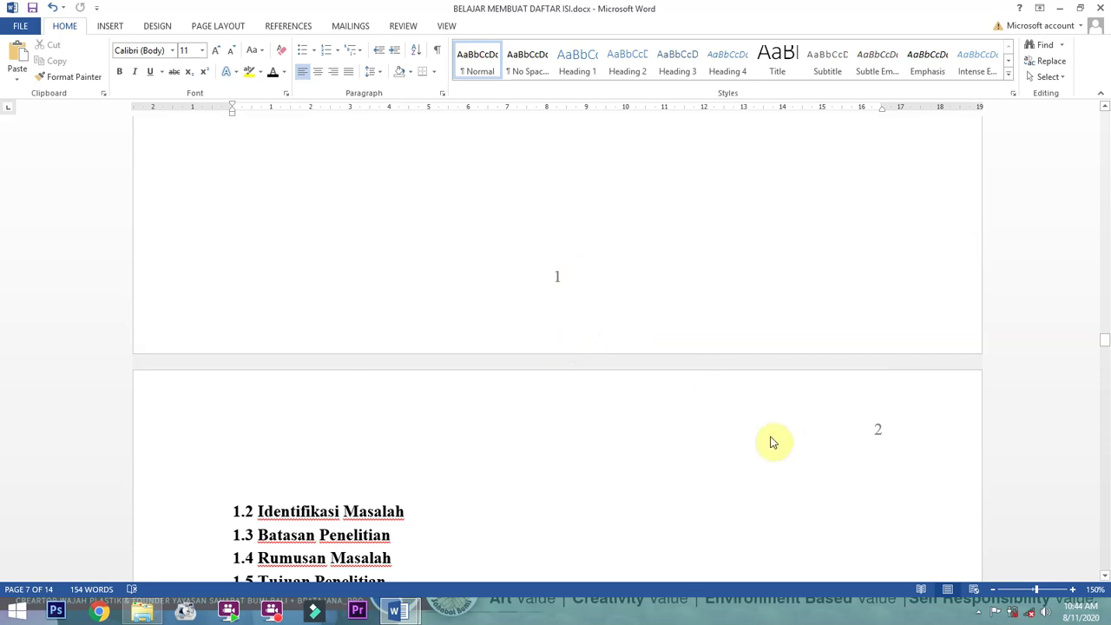
pyautogui.scroll(-3, 471, 427)
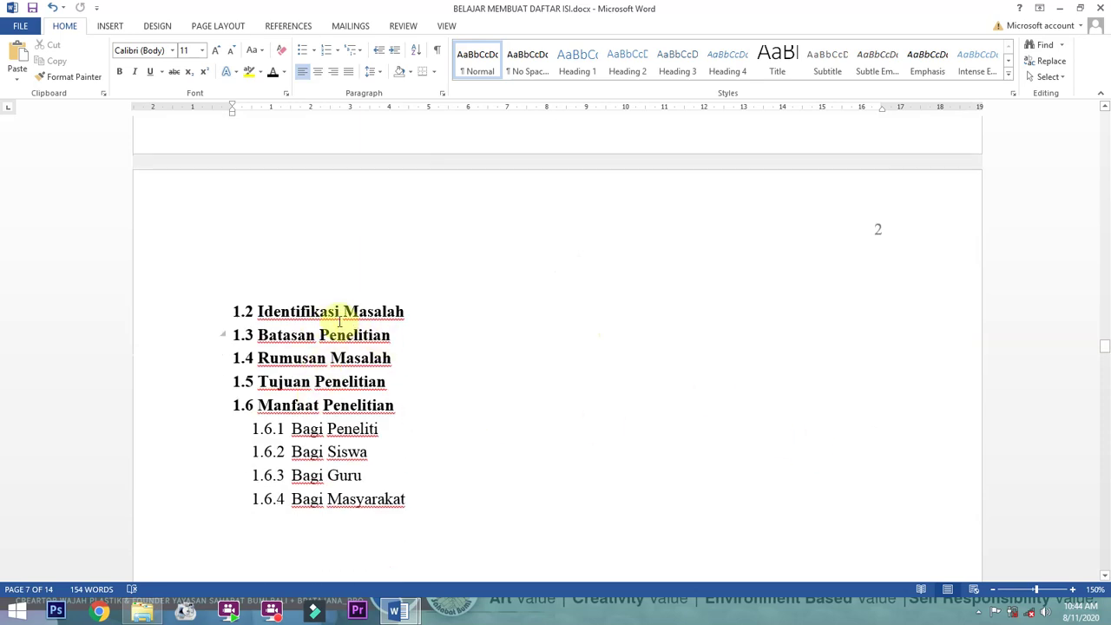
# Examine the Section 3 header and footer, and check the page numbers on the BAB II and BAB III opening pages
pyautogui.doubleClick(885, 249)
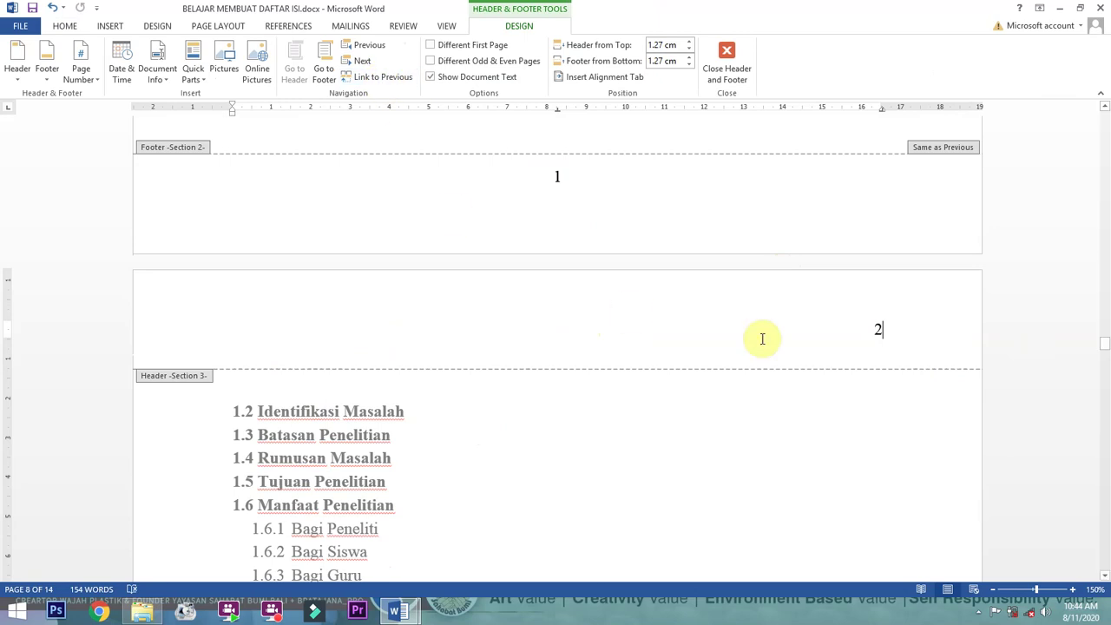
pyautogui.scroll(-9, 749, 343)
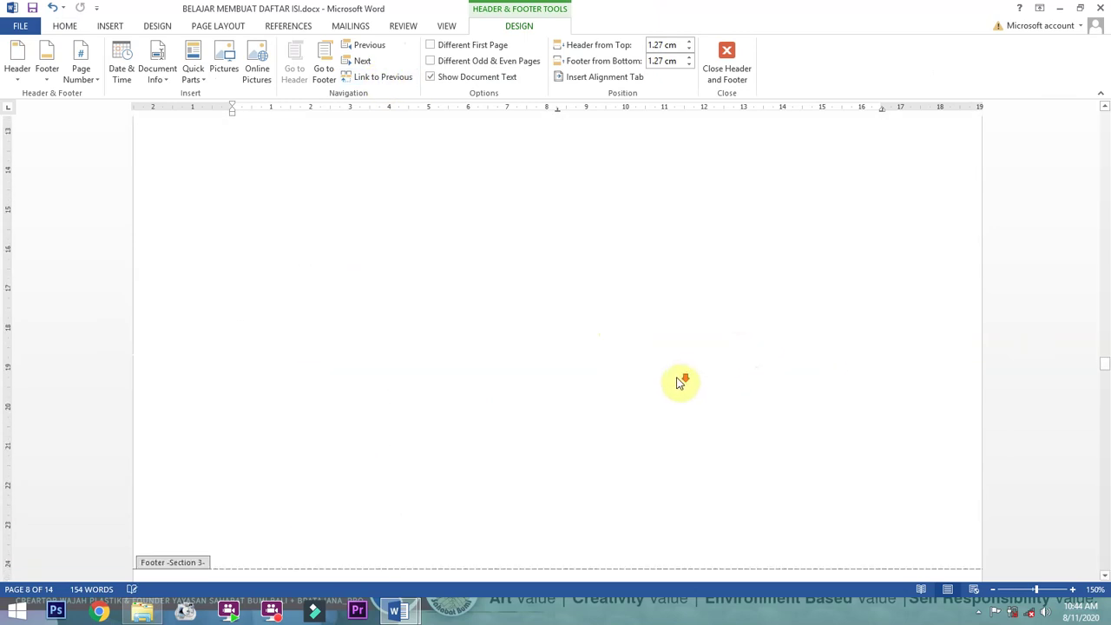
pyautogui.doubleClick(752, 310)
pyautogui.scroll(-15, 692, 302)
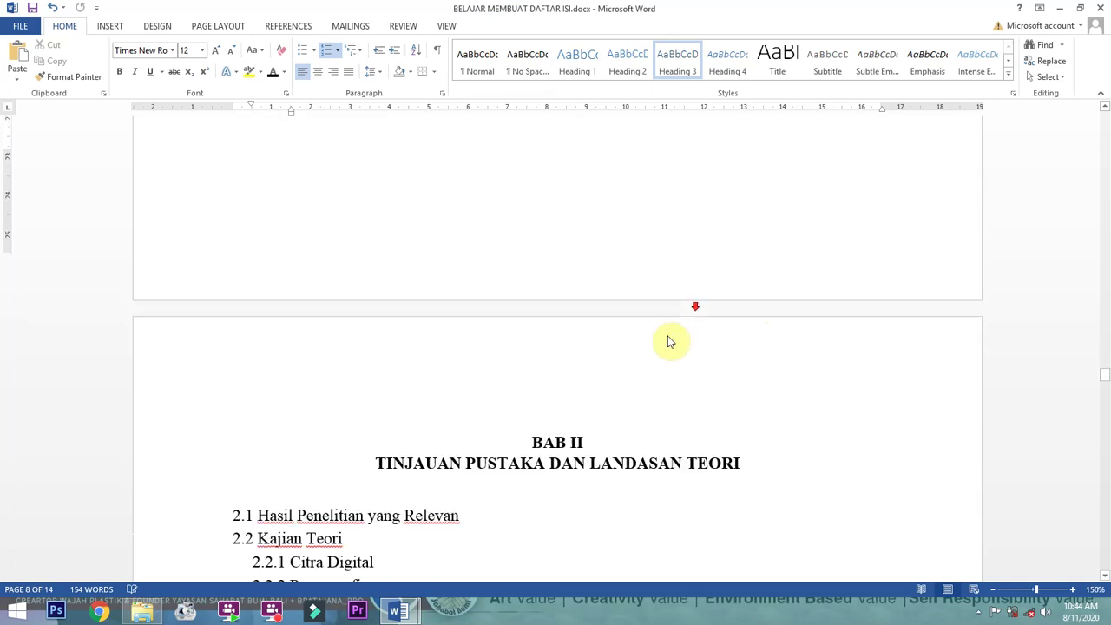
pyautogui.scroll(-2, 671, 336)
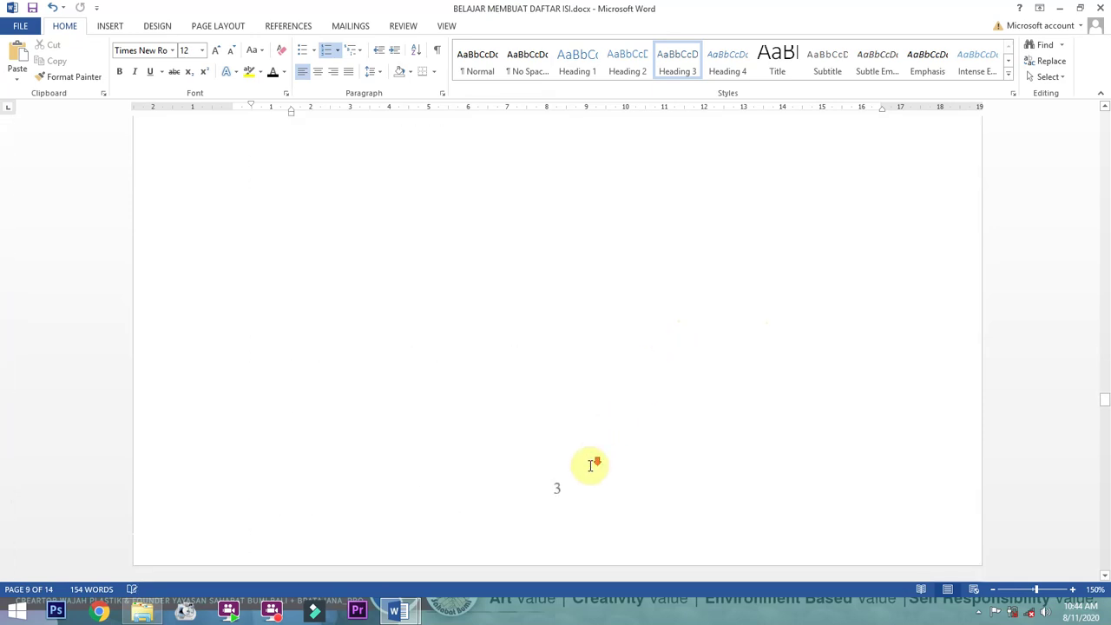
pyautogui.scroll(-3, 590, 466)
pyautogui.scroll(-3, 591, 460)
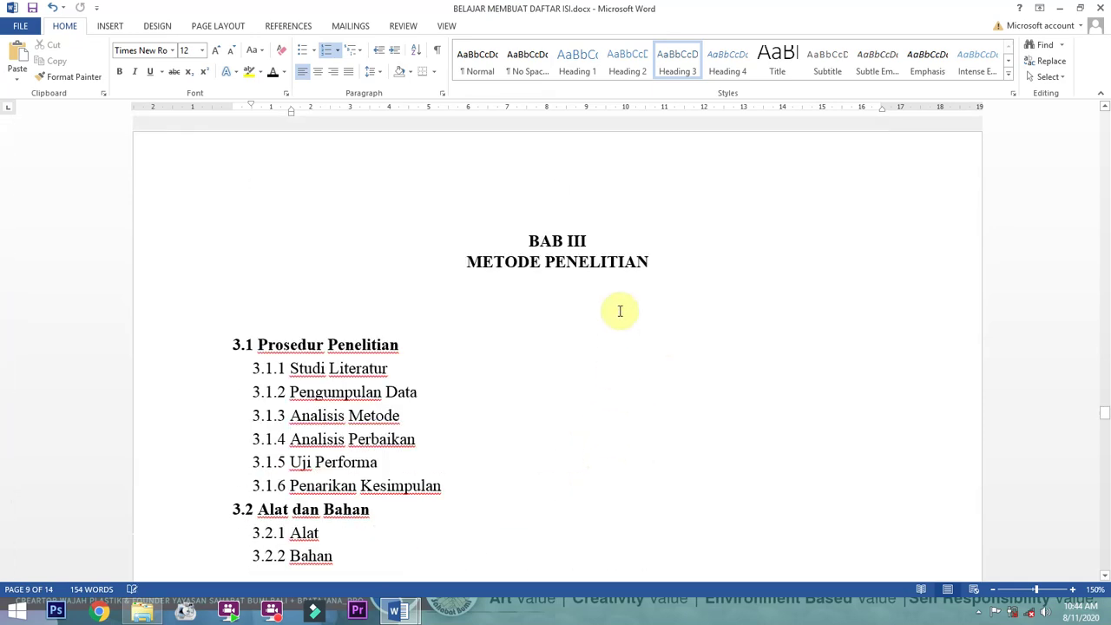
pyautogui.scroll(-5, 596, 295)
pyautogui.scroll(-8, 598, 296)
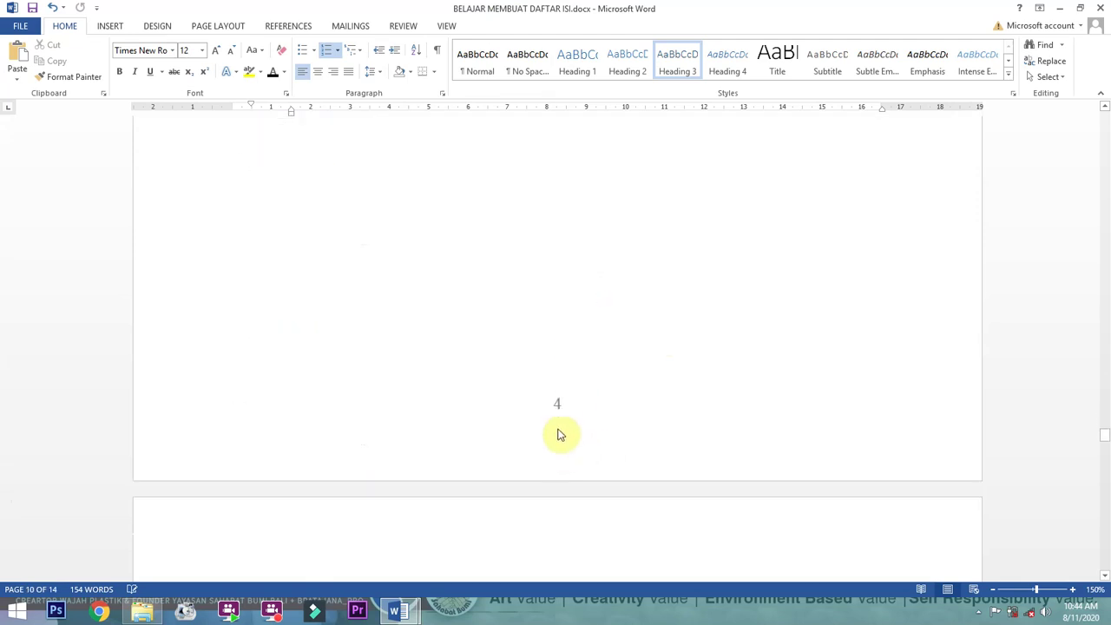
# Insert a Next Page section break after heading 2.2.3 Edge Detection in BAB II
pyautogui.scroll(15, 558, 426)
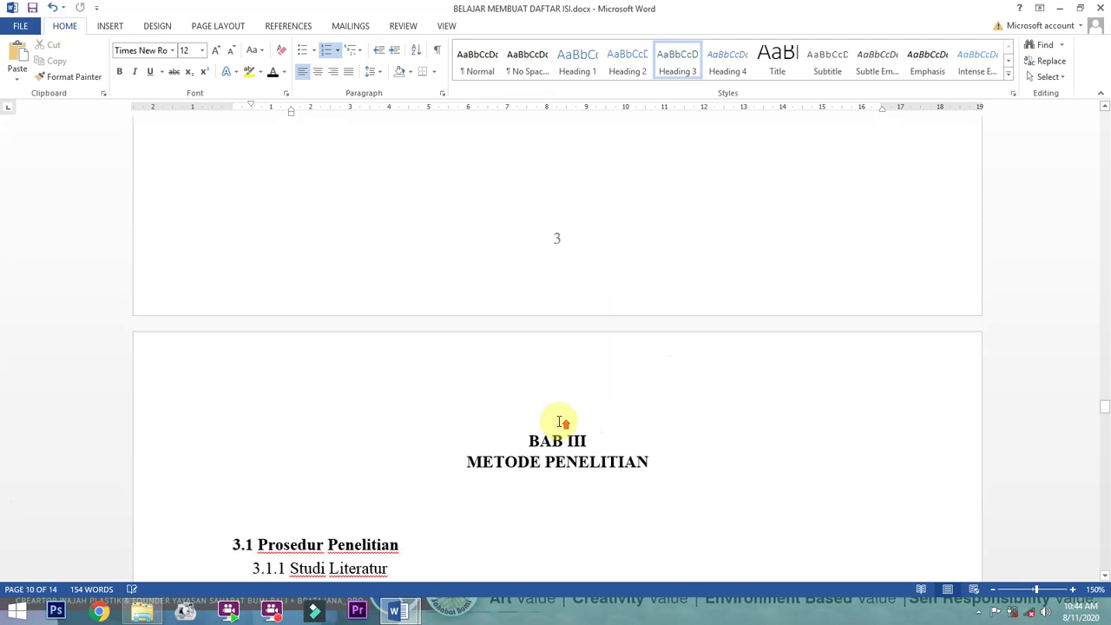
pyautogui.scroll(5, 561, 421)
pyautogui.scroll(2, 347, 228)
pyautogui.scroll(-2, 373, 230)
pyautogui.click(347, 189)
pyautogui.scroll(2, 364, 212)
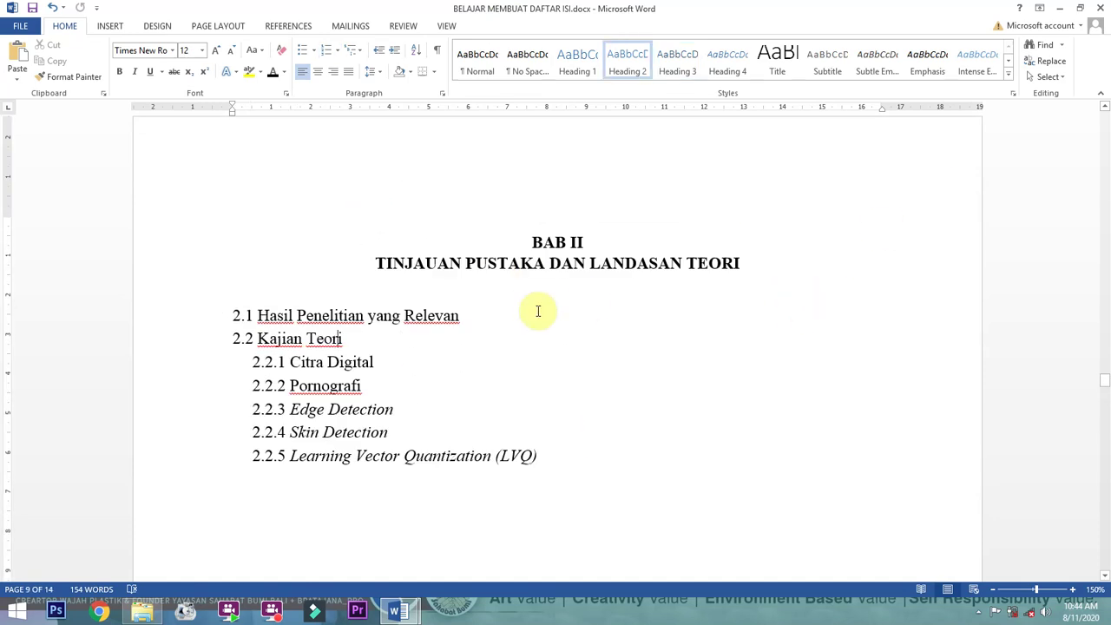
pyautogui.scroll(-3, 384, 298)
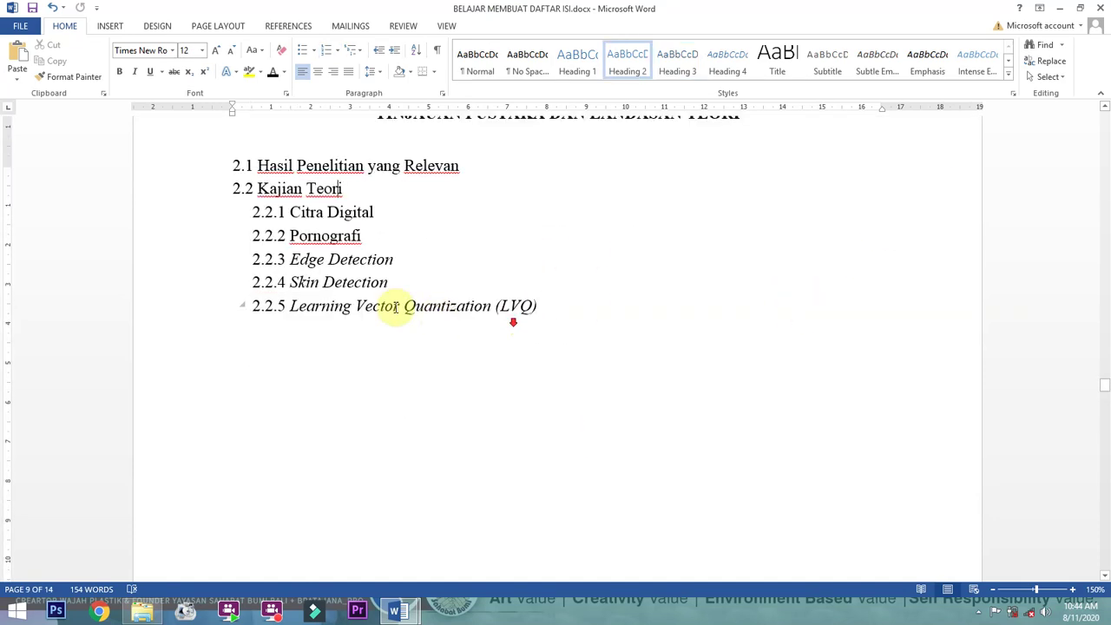
pyautogui.click(397, 260)
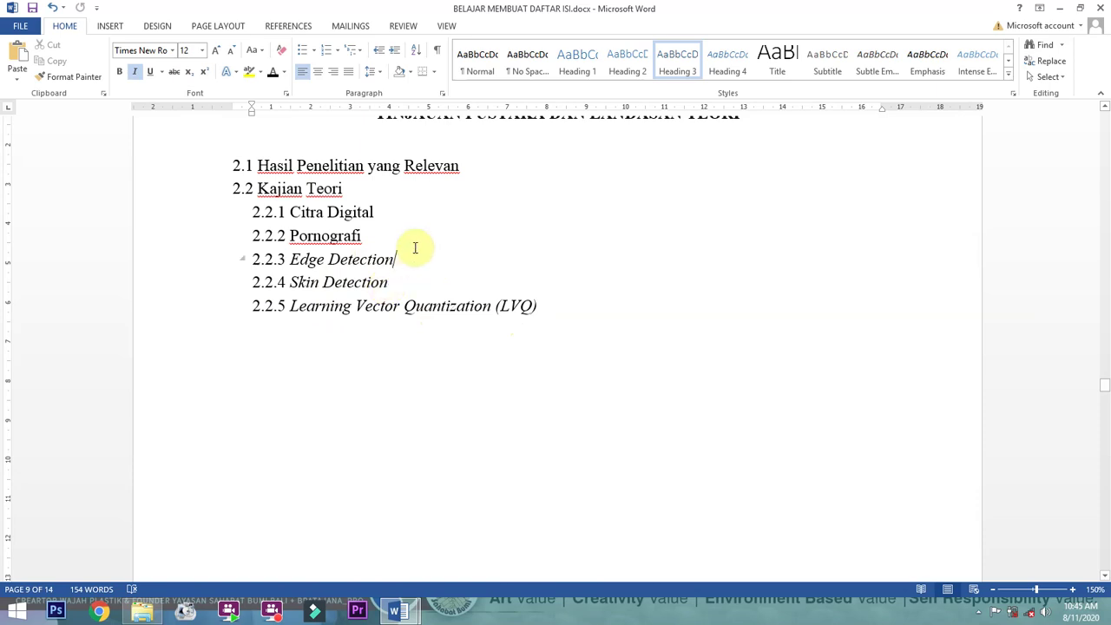
pyautogui.click(233, 27)
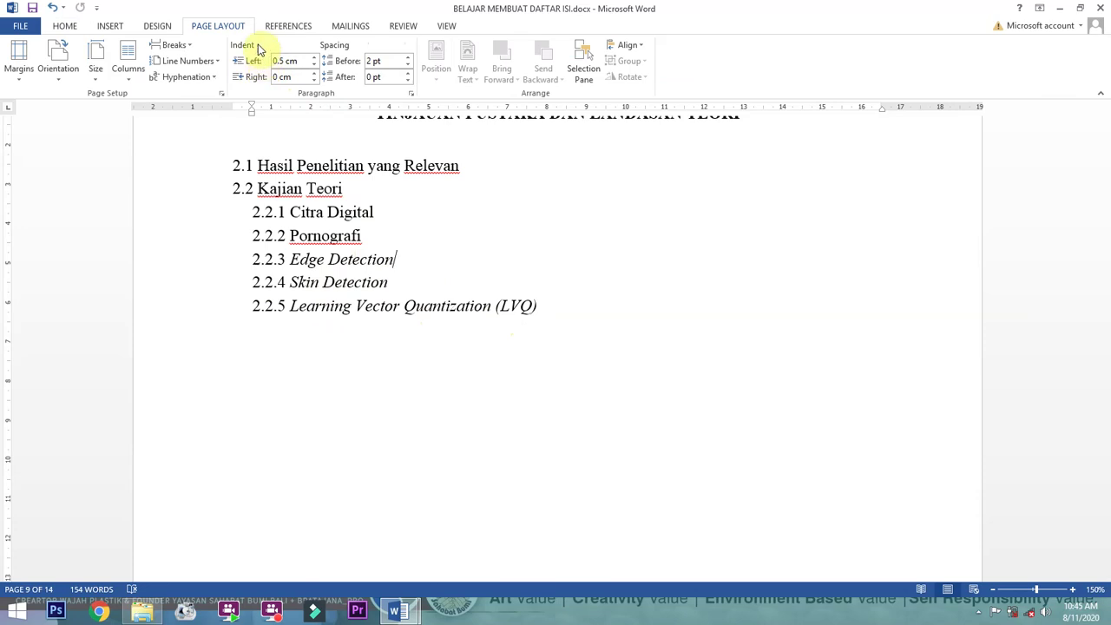
pyautogui.click(180, 47)
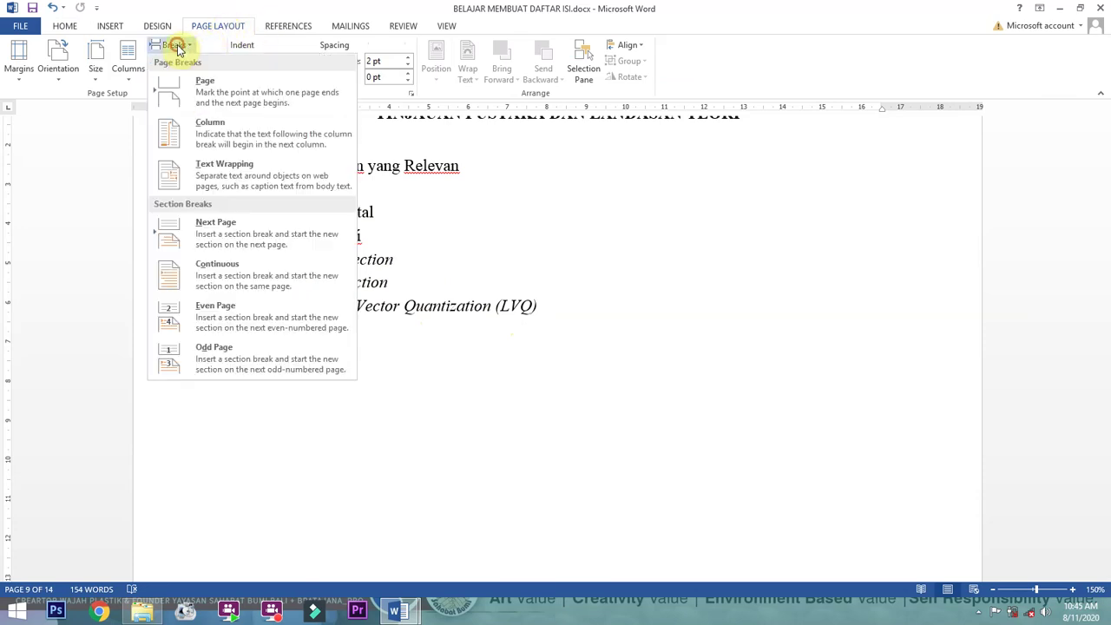
pyautogui.click(220, 241)
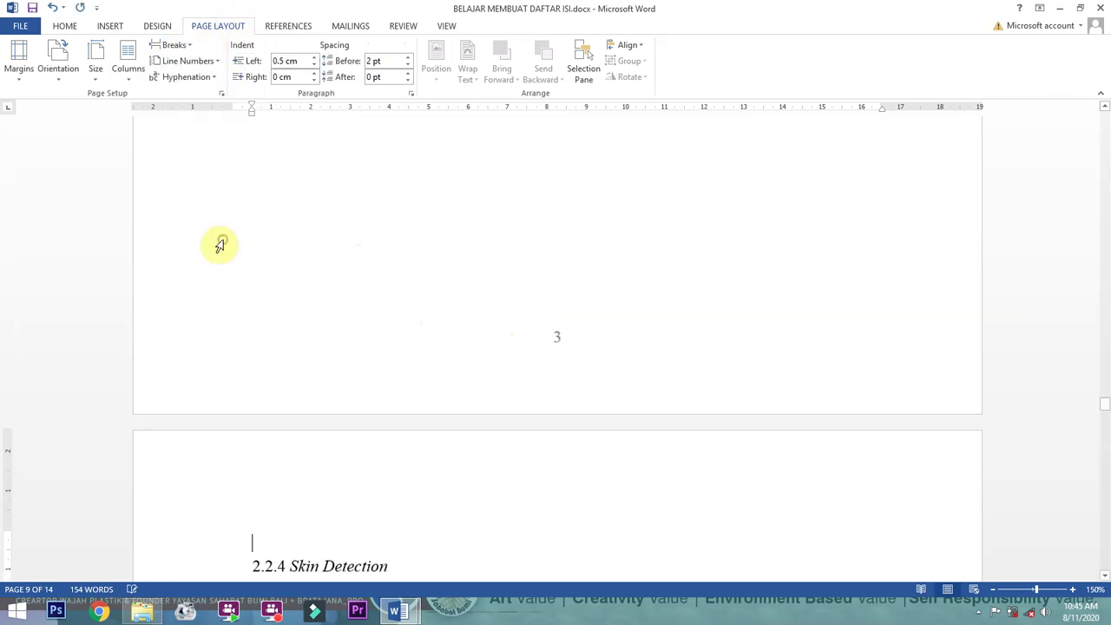
# Unlink the Section 5 header, on the page with heading 2.2.4 Skin Detection, from the previous section
pyautogui.doubleClick(397, 453)
pyautogui.scroll(5, 209, 331)
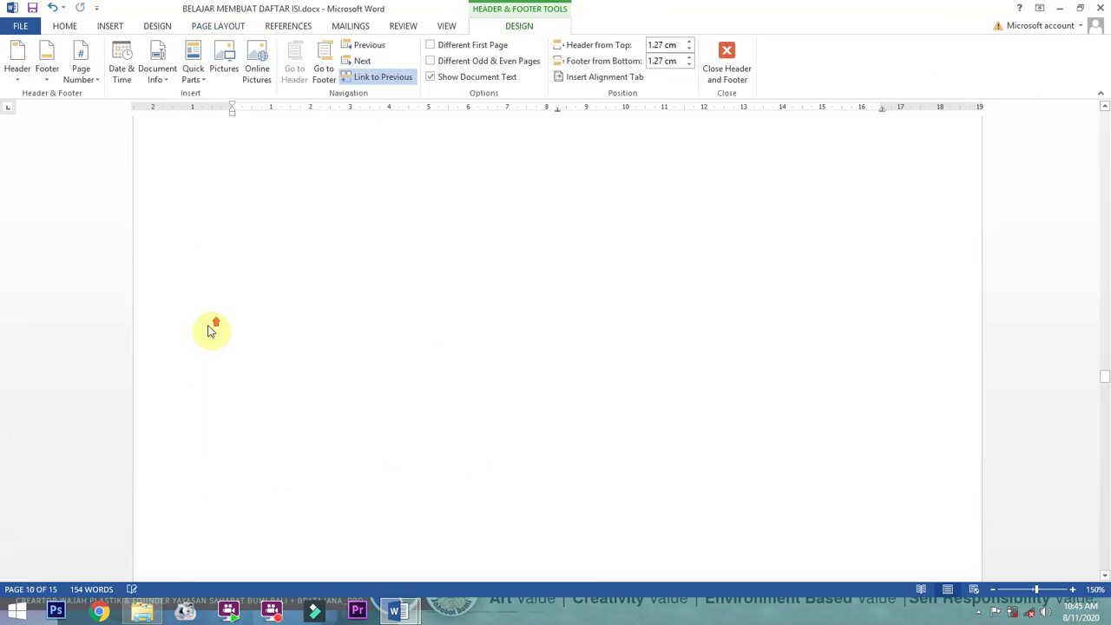
pyautogui.scroll(10, 212, 330)
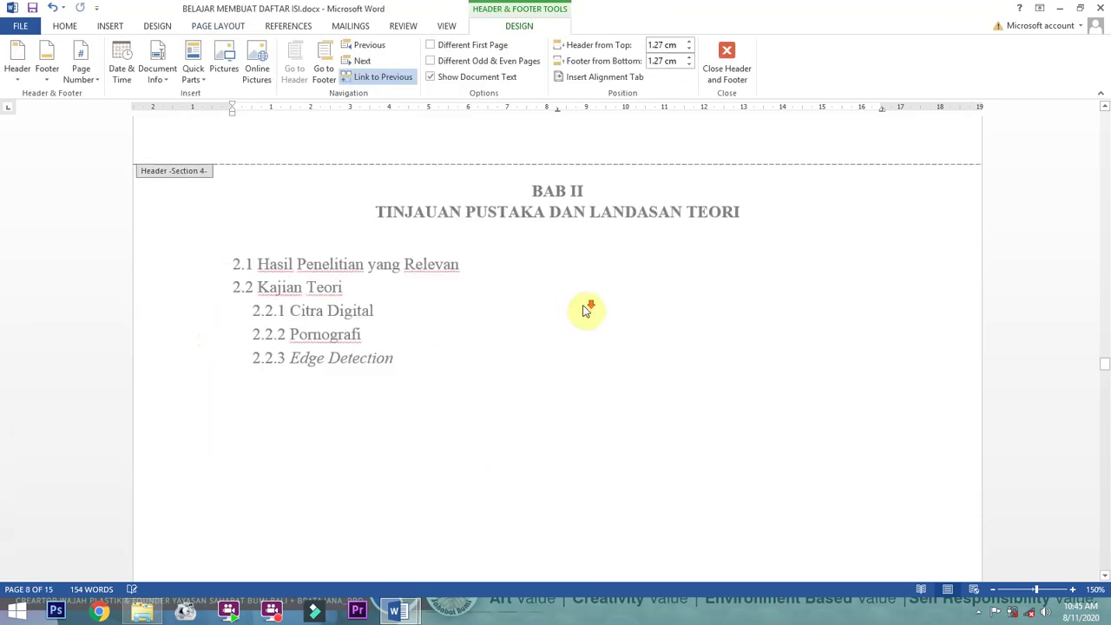
pyautogui.click(583, 236)
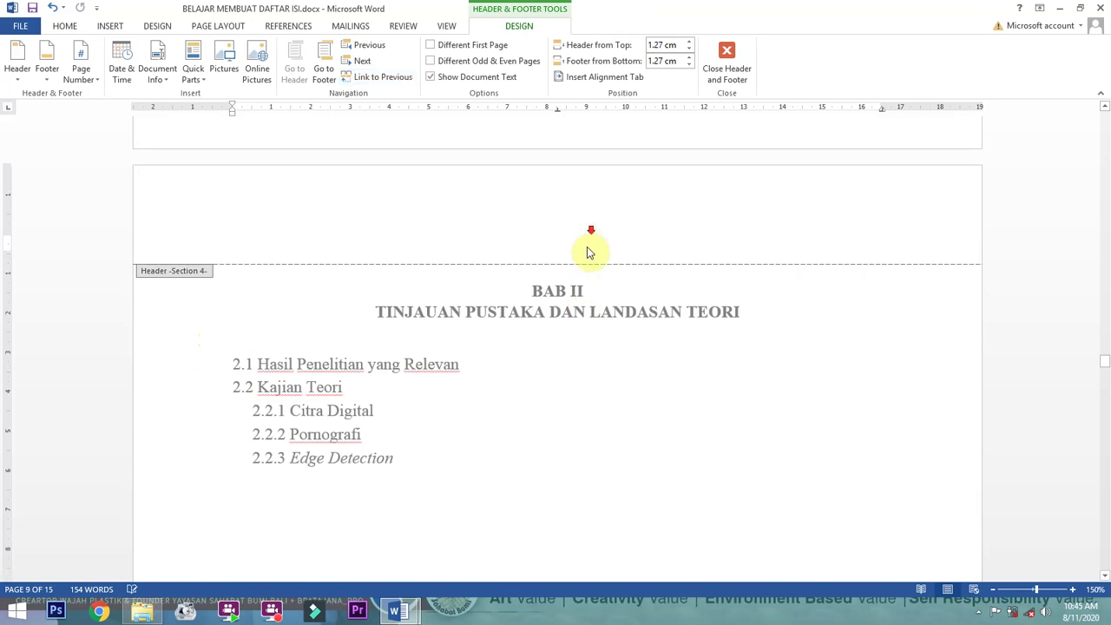
pyautogui.scroll(-10, 582, 243)
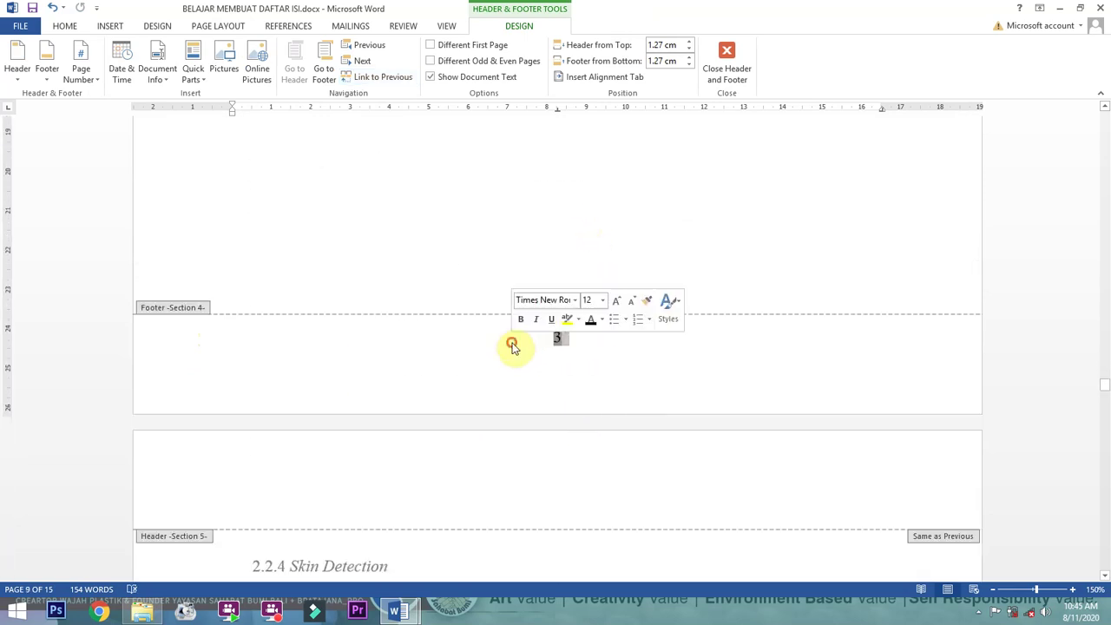
pyautogui.scroll(-3, 426, 313)
pyautogui.click(444, 312)
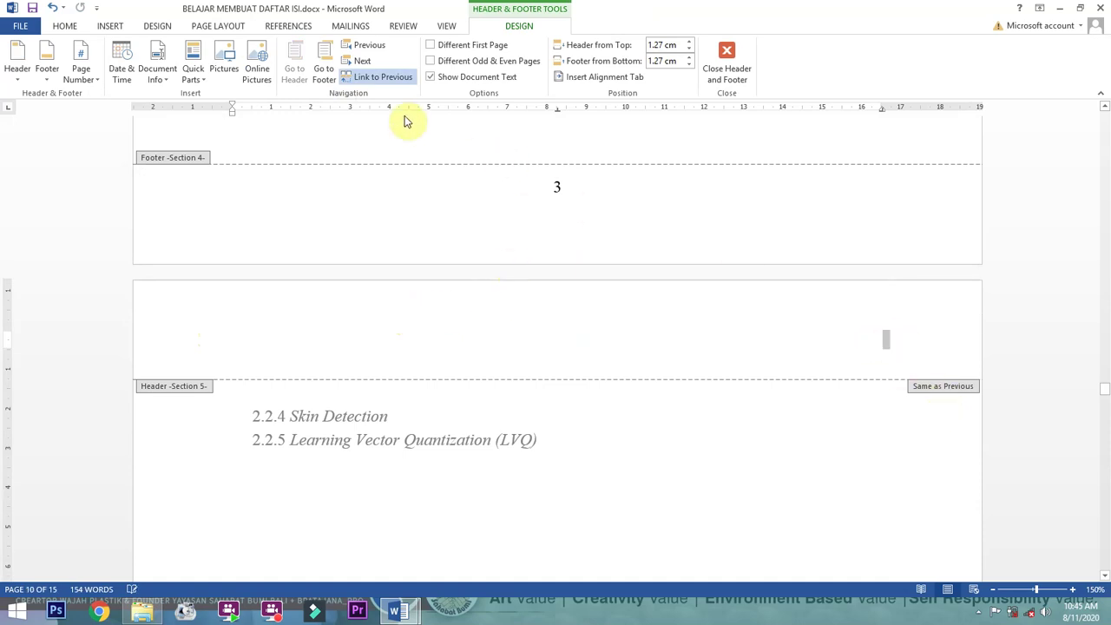
pyautogui.click(374, 77)
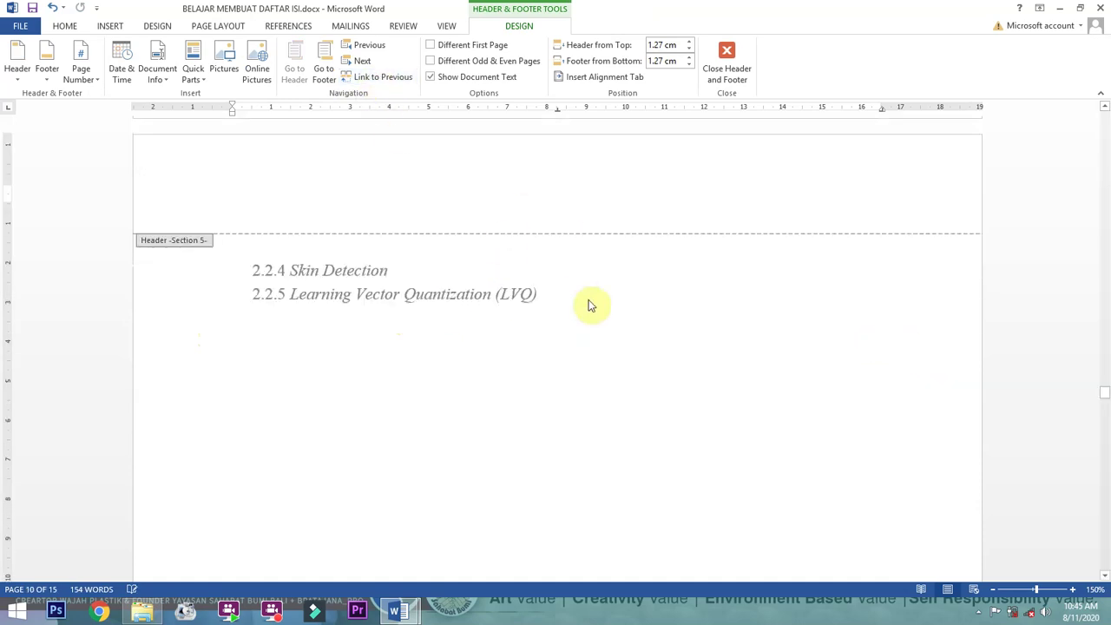
# Unlink the Section 5 footer from the previous section and delete its page number
pyautogui.scroll(-3, 590, 303)
pyautogui.scroll(-3, 595, 312)
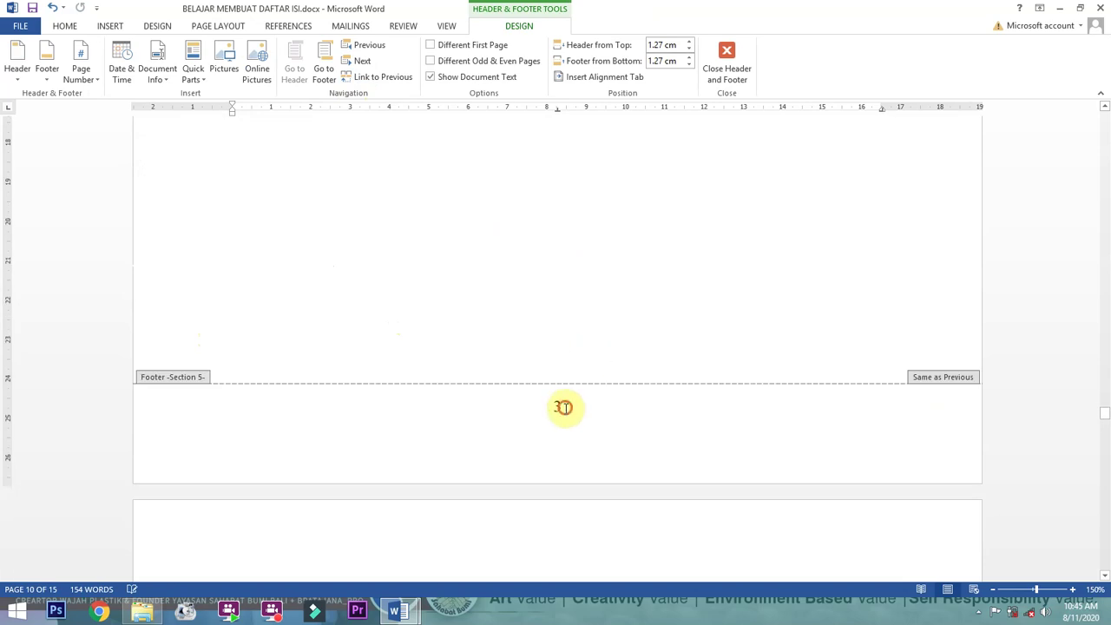
pyautogui.click(375, 77)
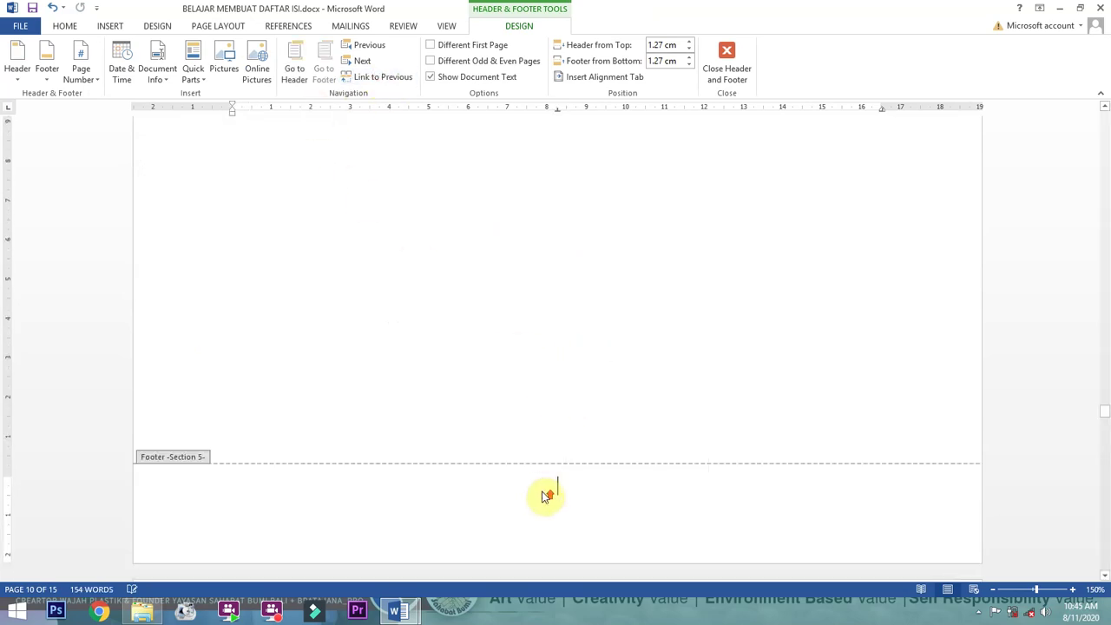
# Insert a Plain Number 3 page number at the top of the page in the Section 5 header
pyautogui.scroll(10, 545, 493)
pyautogui.scroll(-1, 558, 364)
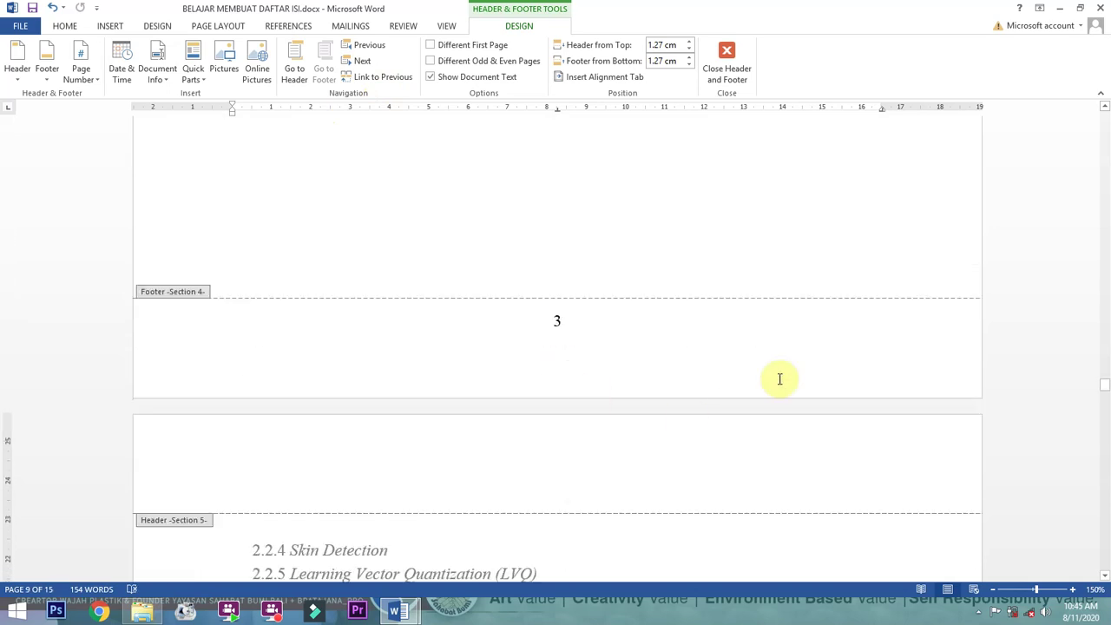
pyautogui.click(784, 462)
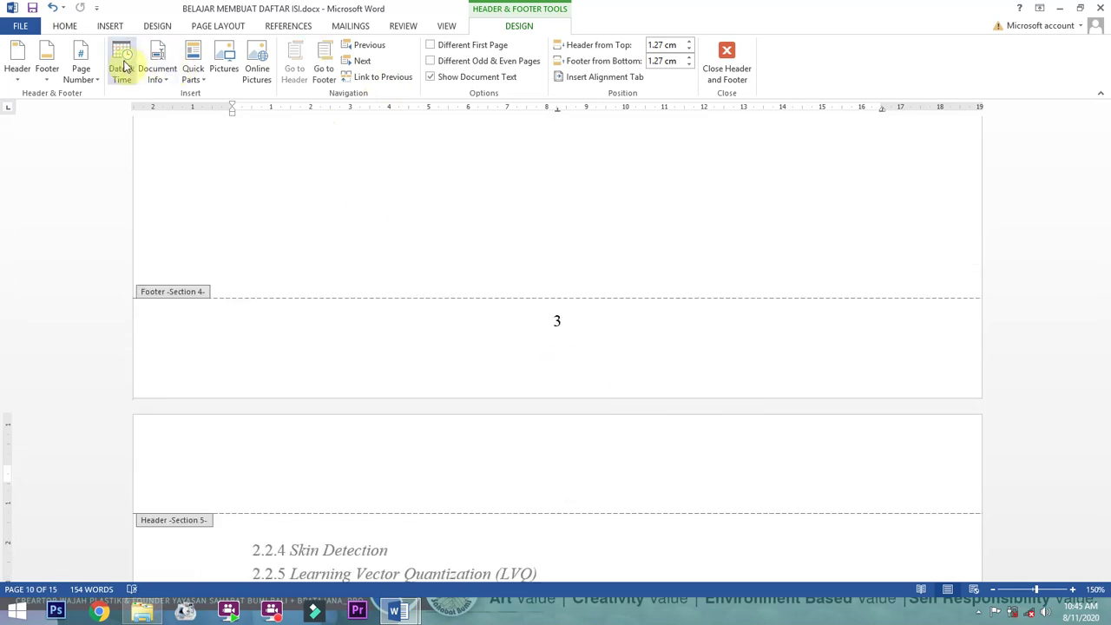
pyautogui.click(90, 68)
pyautogui.moveTo(109, 95)
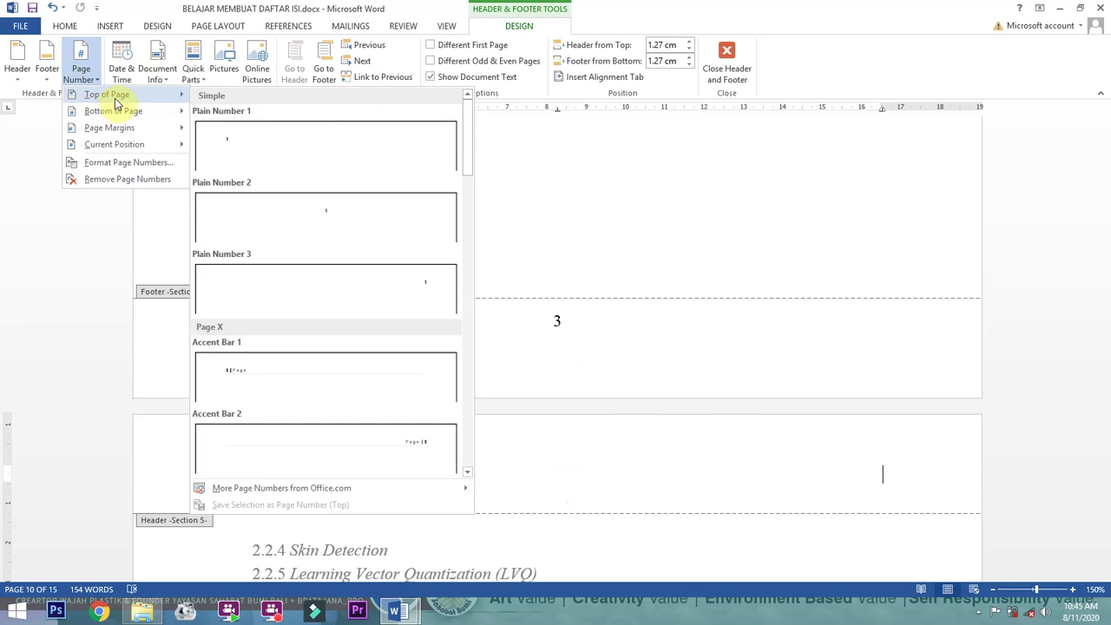
pyautogui.click(397, 293)
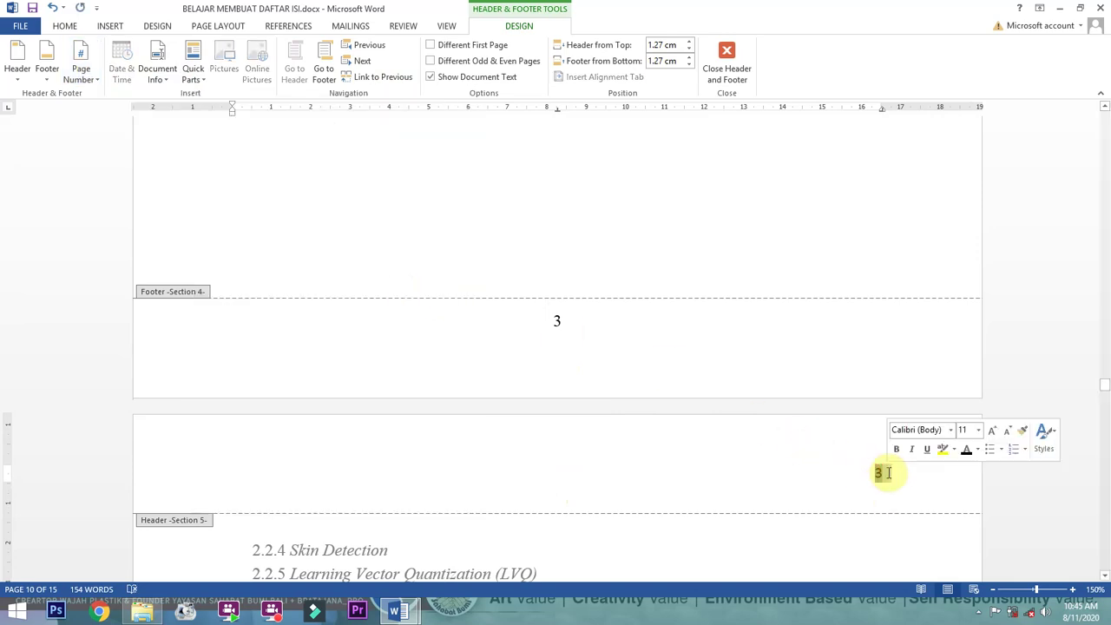
# Set the Section 5 page numbering to start at 4
pyautogui.click(80, 68)
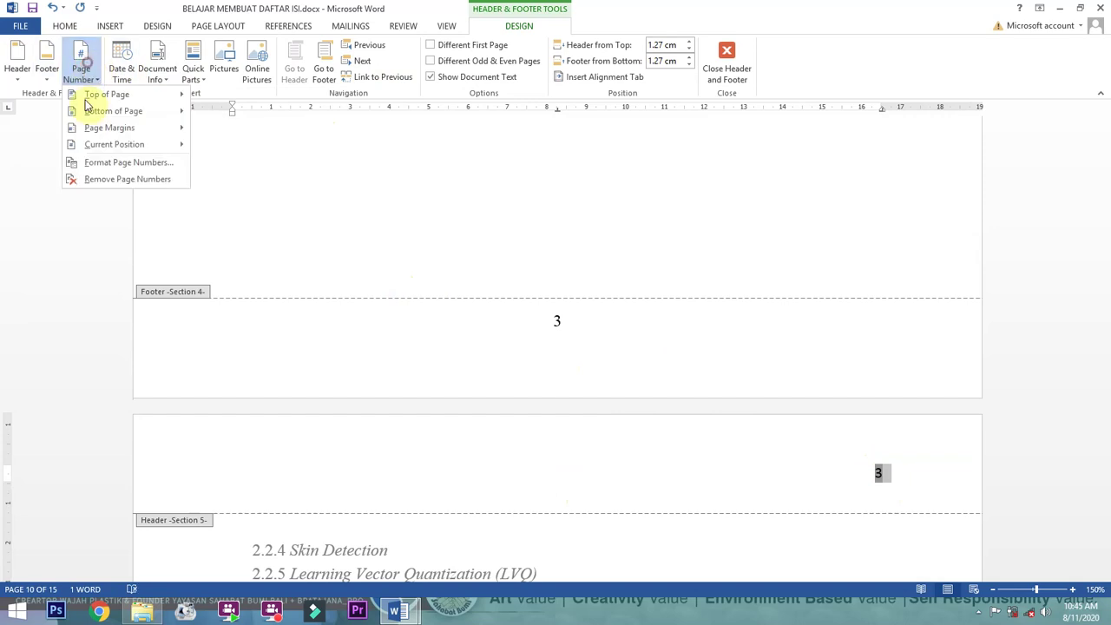
pyautogui.click(105, 165)
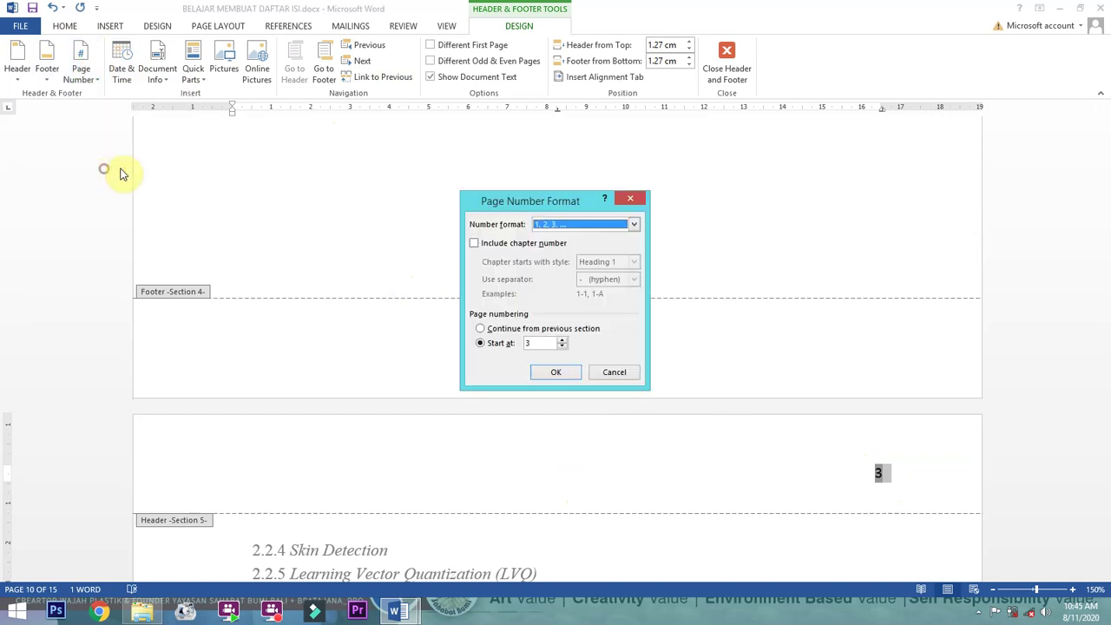
pyautogui.click(557, 372)
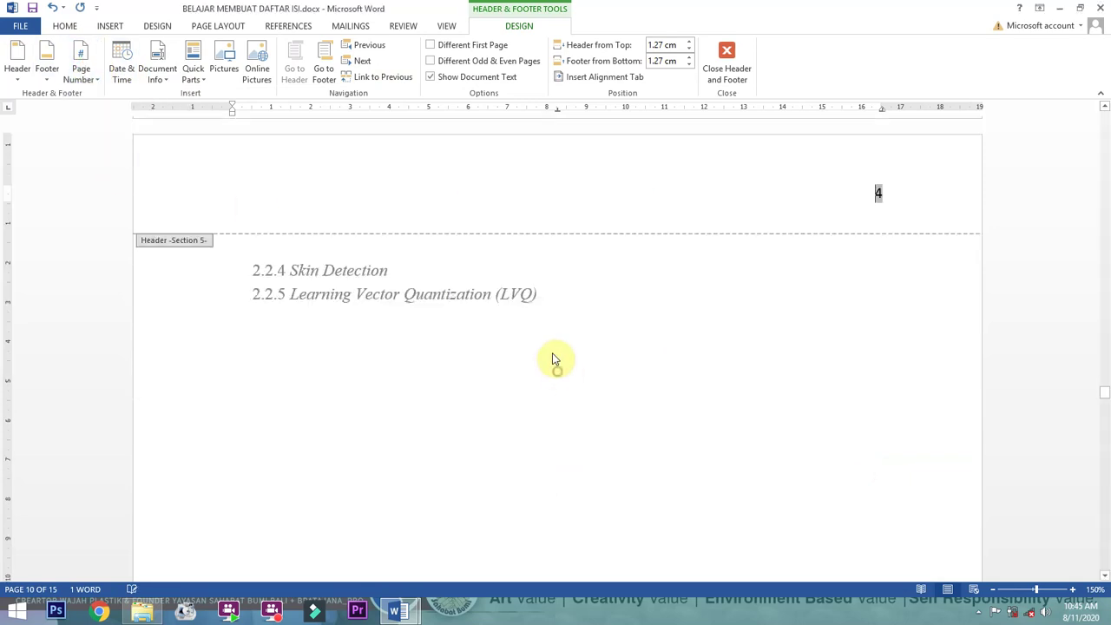
# Format the Section 5 header page number as Times New Roman, size 12, and return to the document body
pyautogui.click(68, 27)
pyautogui.write('Times New Roman')
pyautogui.press('Return')
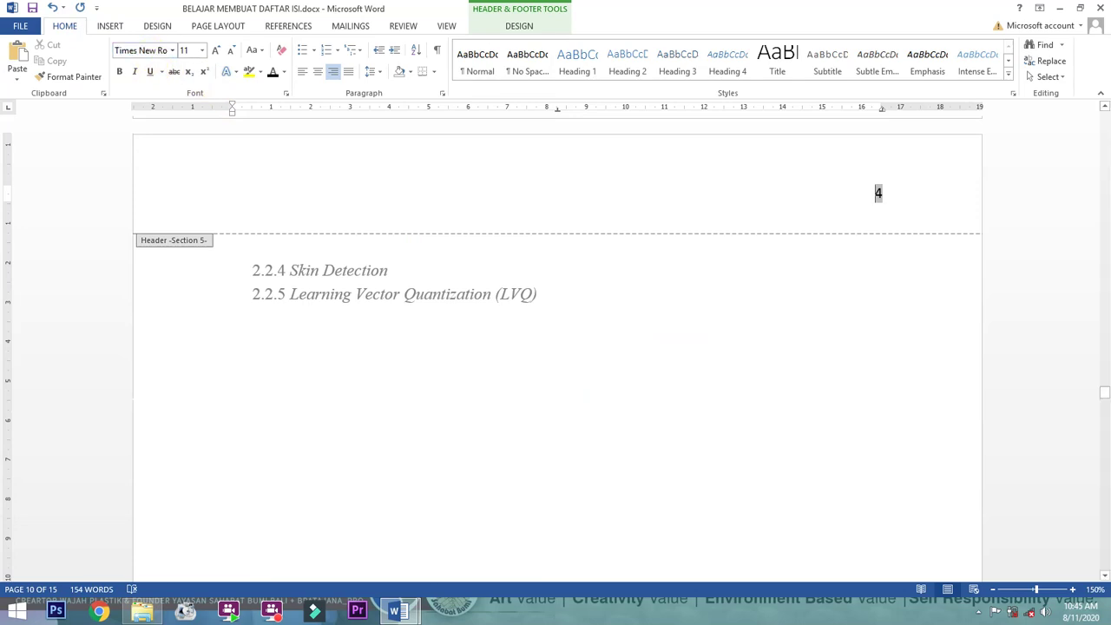
pyautogui.click(631, 224)
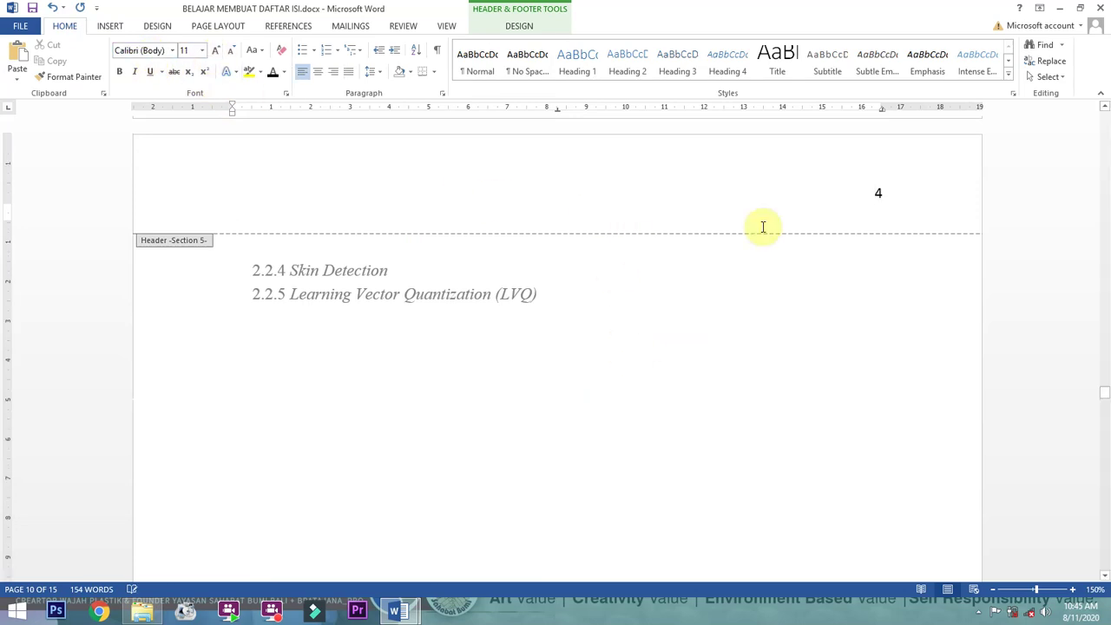
pyautogui.doubleClick(875, 200)
pyautogui.click(214, 52)
pyautogui.click(163, 50)
pyautogui.write('Times New Roman')
pyautogui.press('Return')
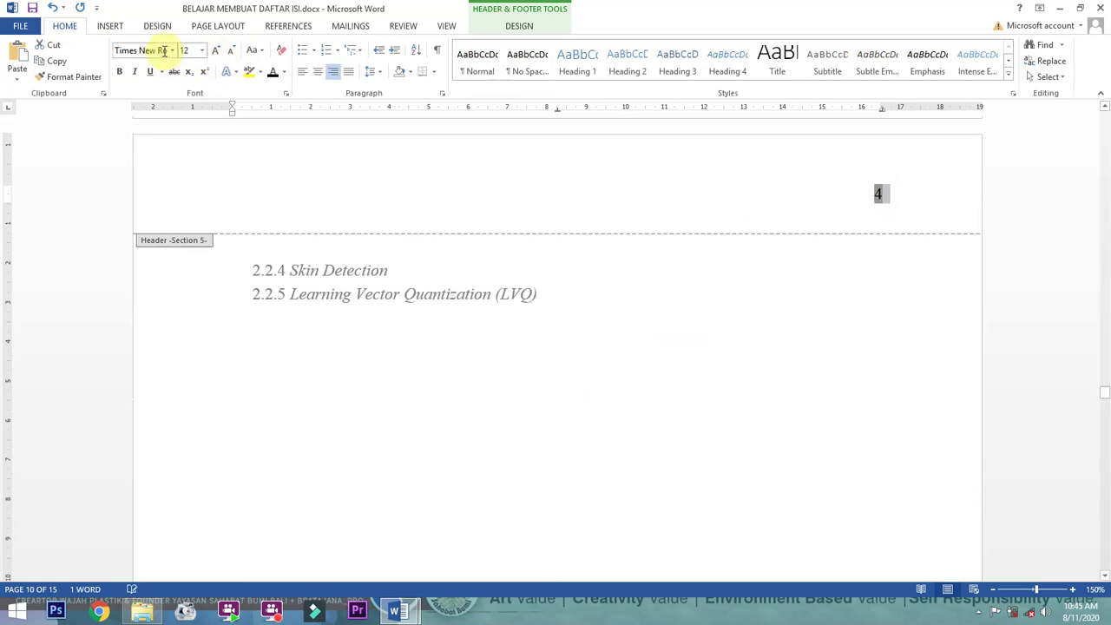
pyautogui.doubleClick(382, 286)
# Review the page numbers from the BAB II opening page to the BAB III opening page, including the Section 5 header and footer
pyautogui.scroll(3, 571, 272)
pyautogui.scroll(15, 572, 271)
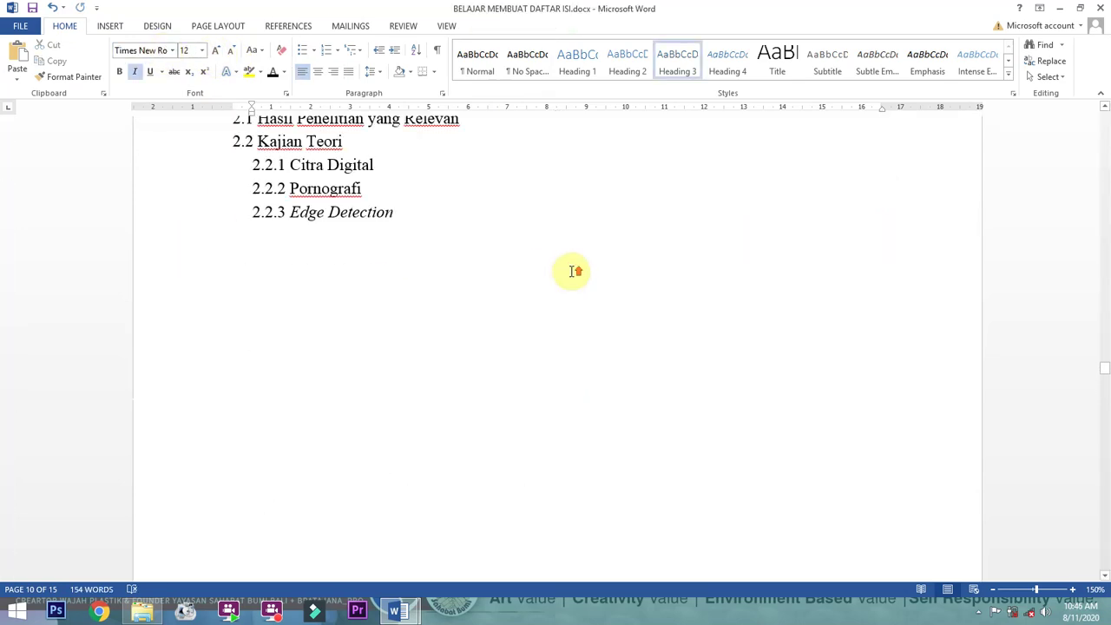
pyautogui.scroll(-15, 575, 304)
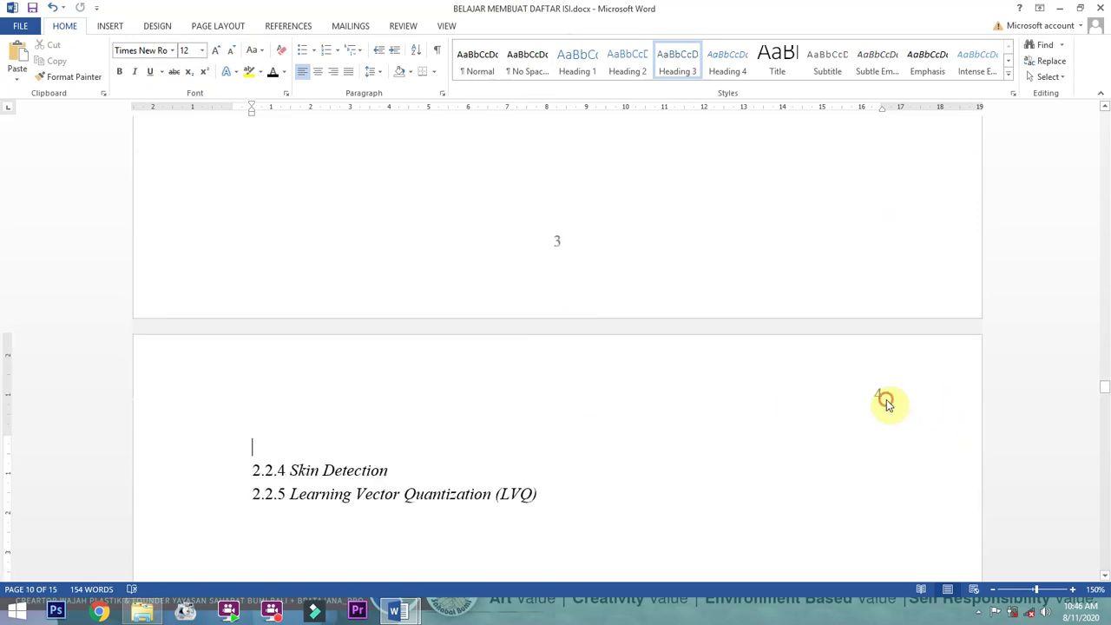
pyautogui.scroll(-15, 885, 402)
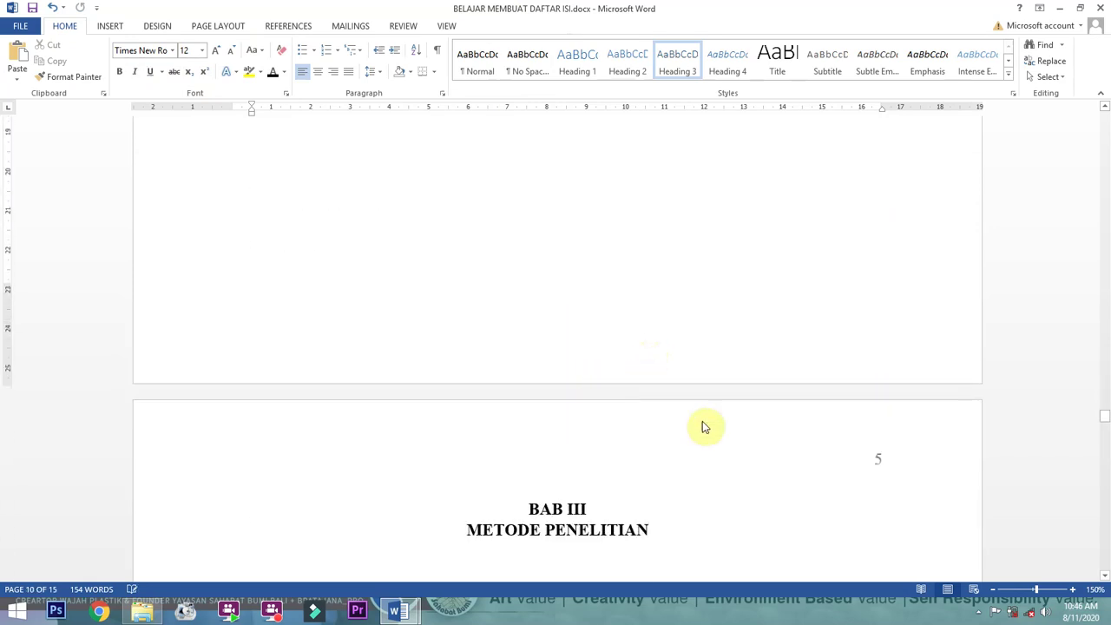
pyautogui.scroll(-3, 651, 434)
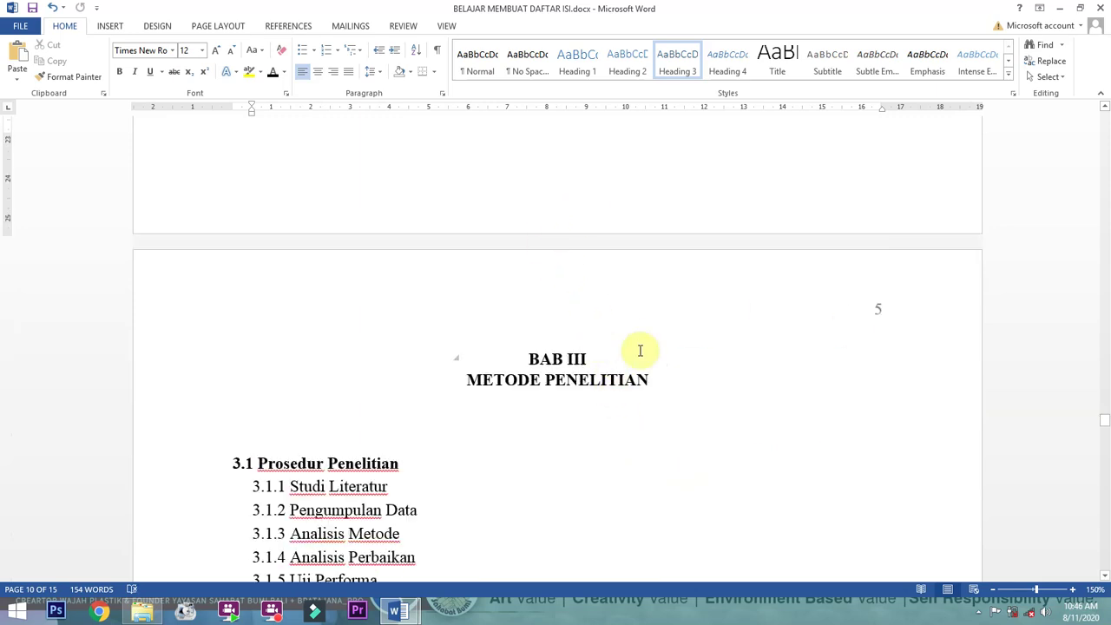
pyautogui.click(580, 161)
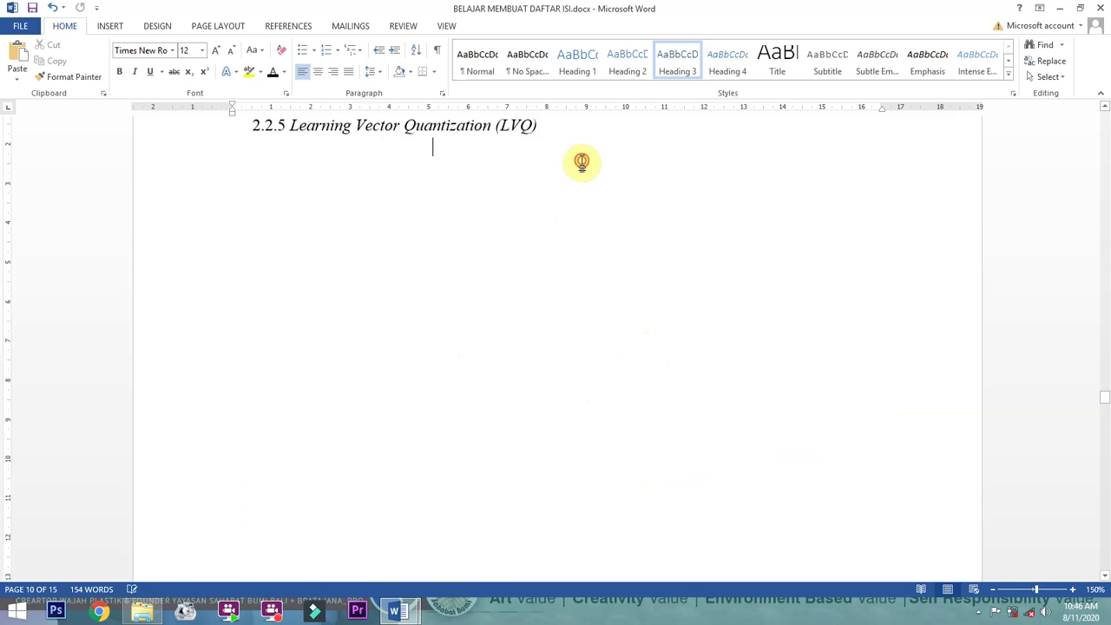
pyautogui.scroll(4, 562, 271)
pyautogui.scroll(-5, 562, 278)
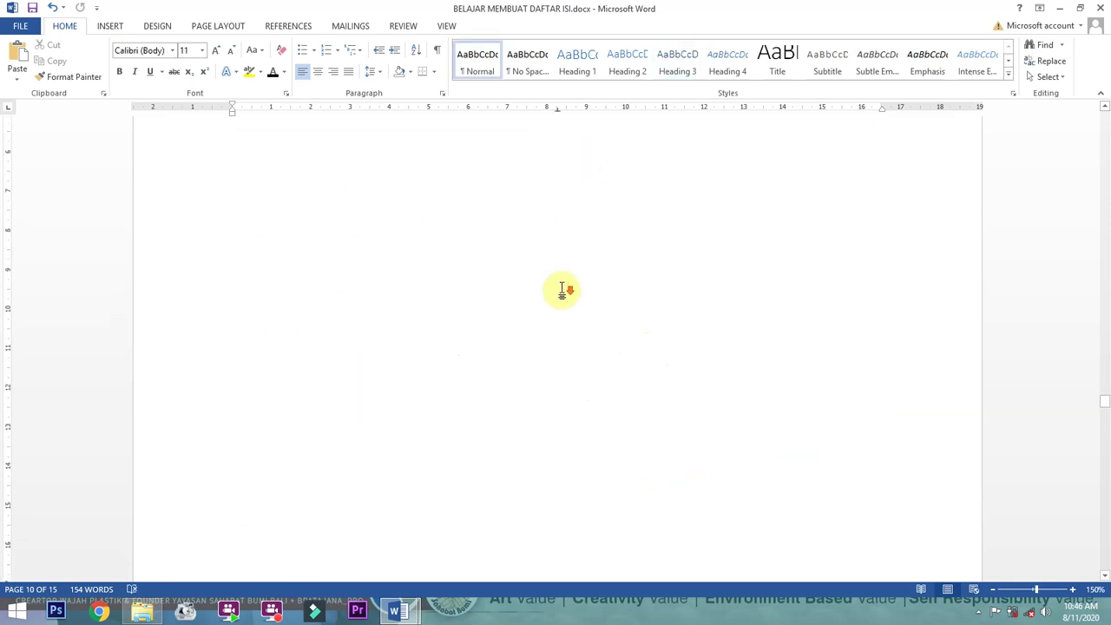
pyautogui.scroll(5, 565, 293)
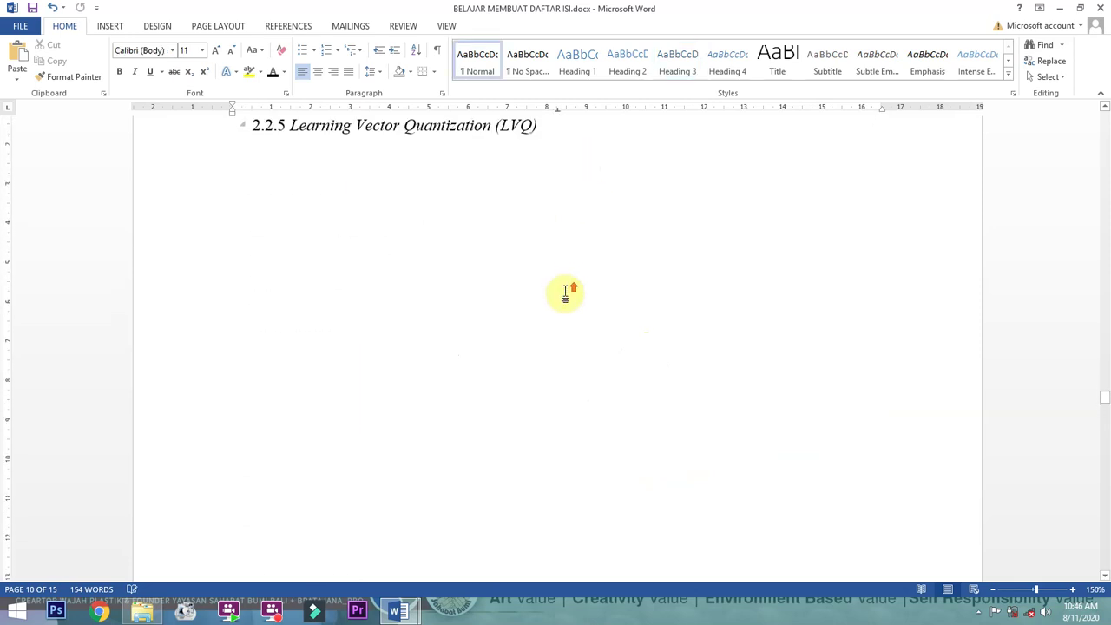
pyautogui.doubleClick(373, 276)
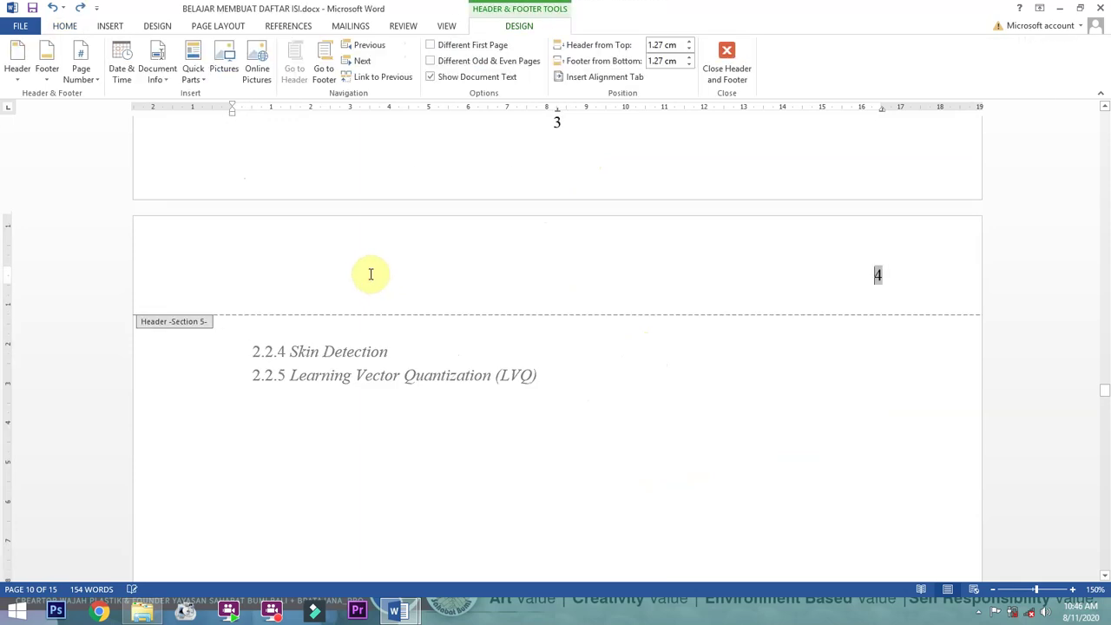
pyautogui.scroll(-10, 253, 339)
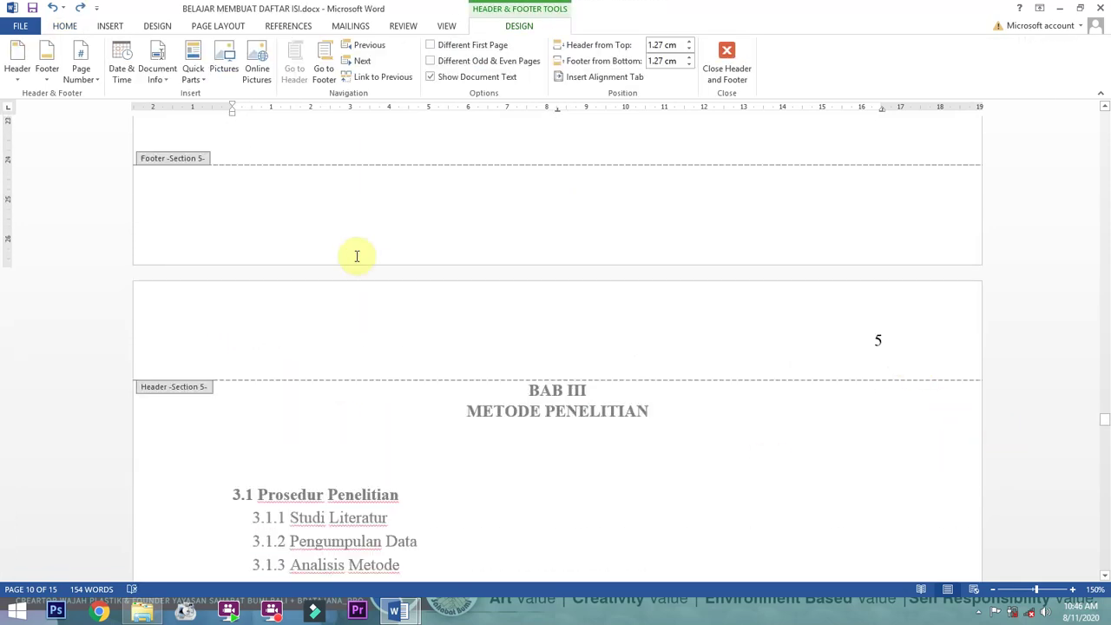
pyautogui.scroll(5, 362, 269)
pyautogui.doubleClick(413, 333)
pyautogui.scroll(3, 413, 330)
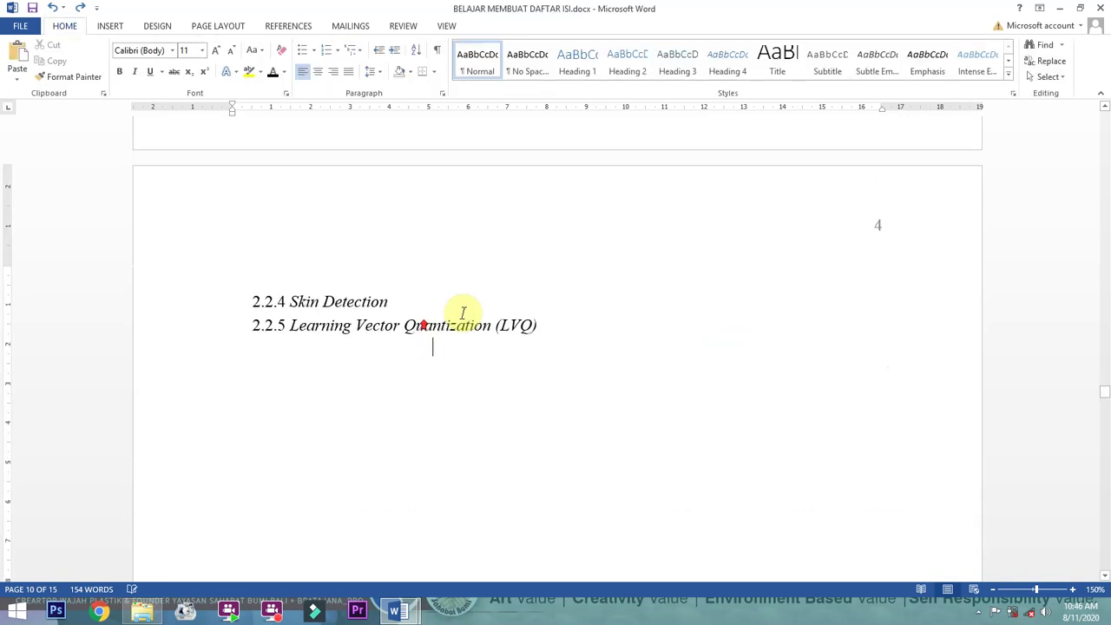
# Insert a Next Page section break after heading 2.2.5 Learning Vector Quantization (LVQ)
pyautogui.click(553, 327)
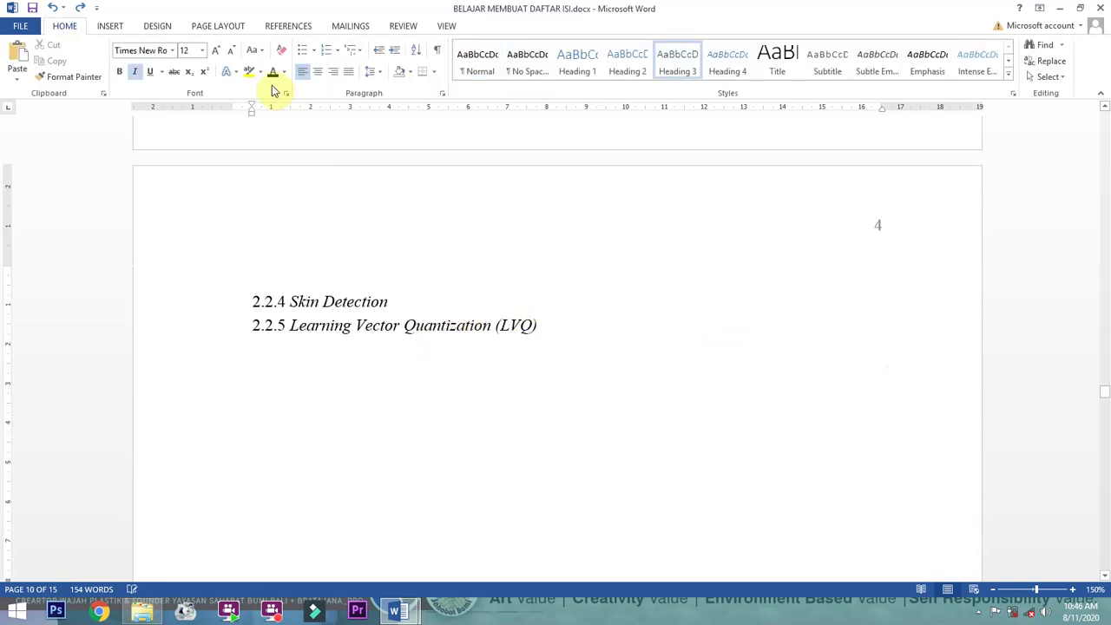
pyautogui.click(231, 28)
pyautogui.click(174, 45)
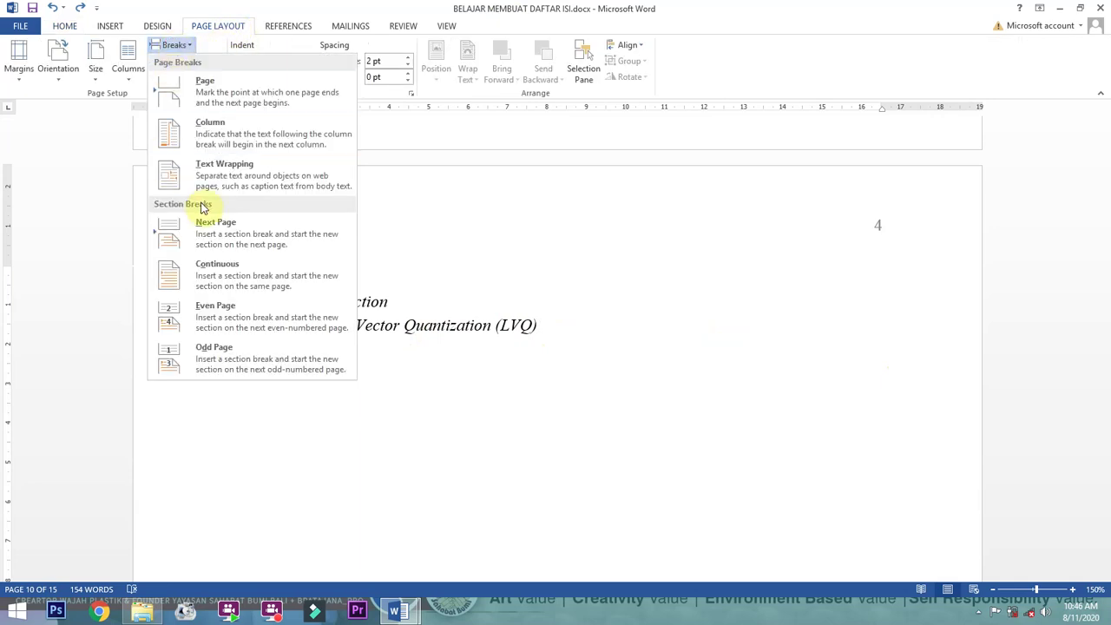
pyautogui.click(227, 226)
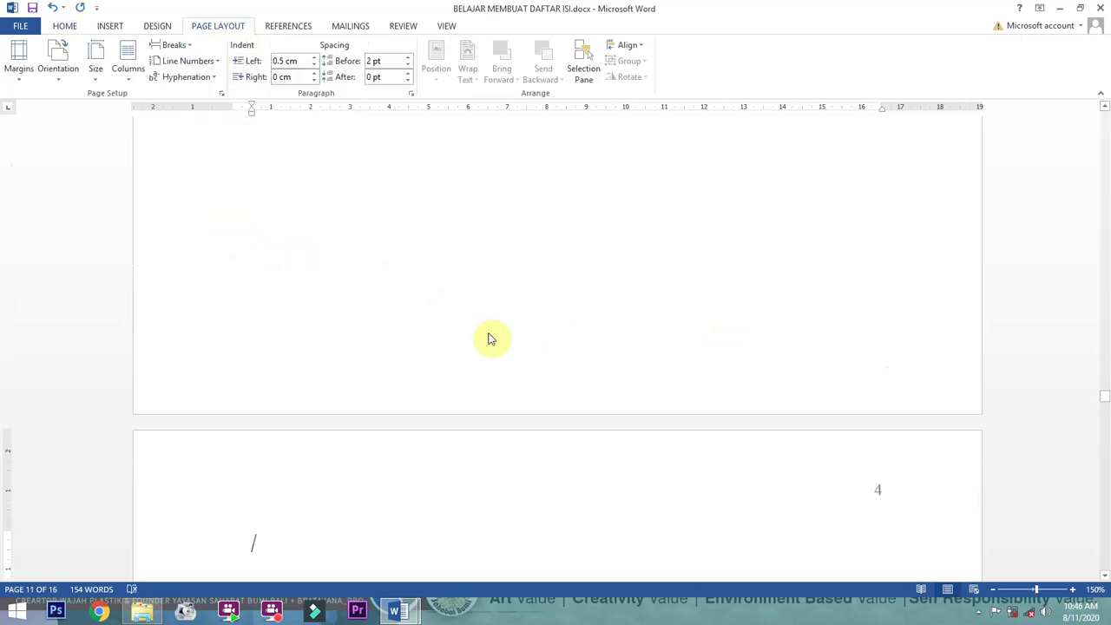
# Delete the leftover empty page before the BAB III heading so the chapter starts directly in Section 6
pyautogui.doubleClick(326, 470)
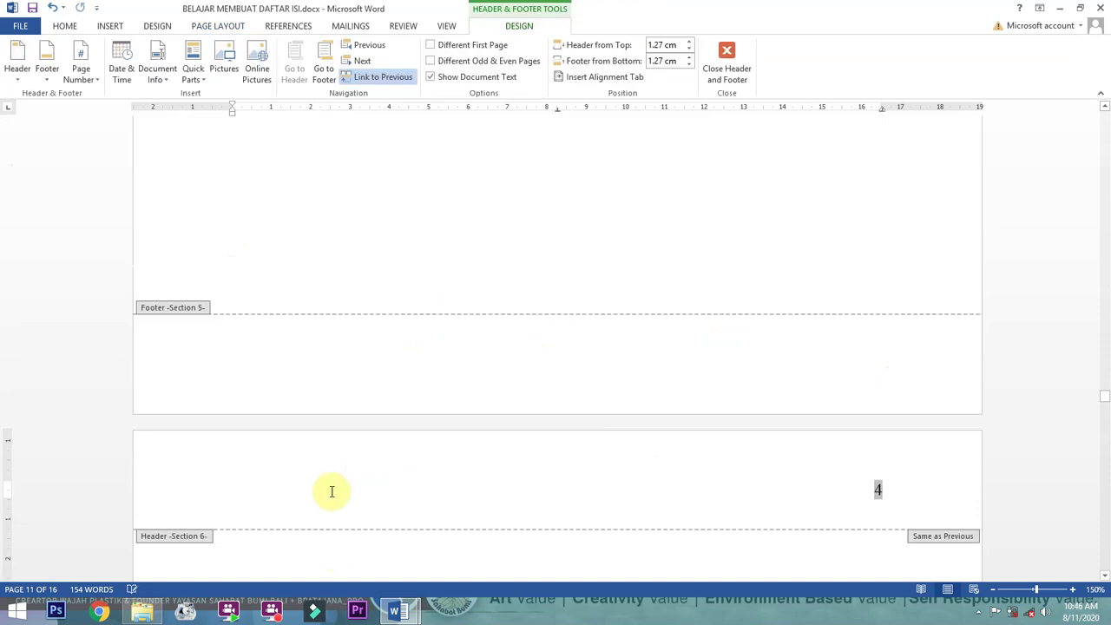
pyautogui.doubleClick(334, 549)
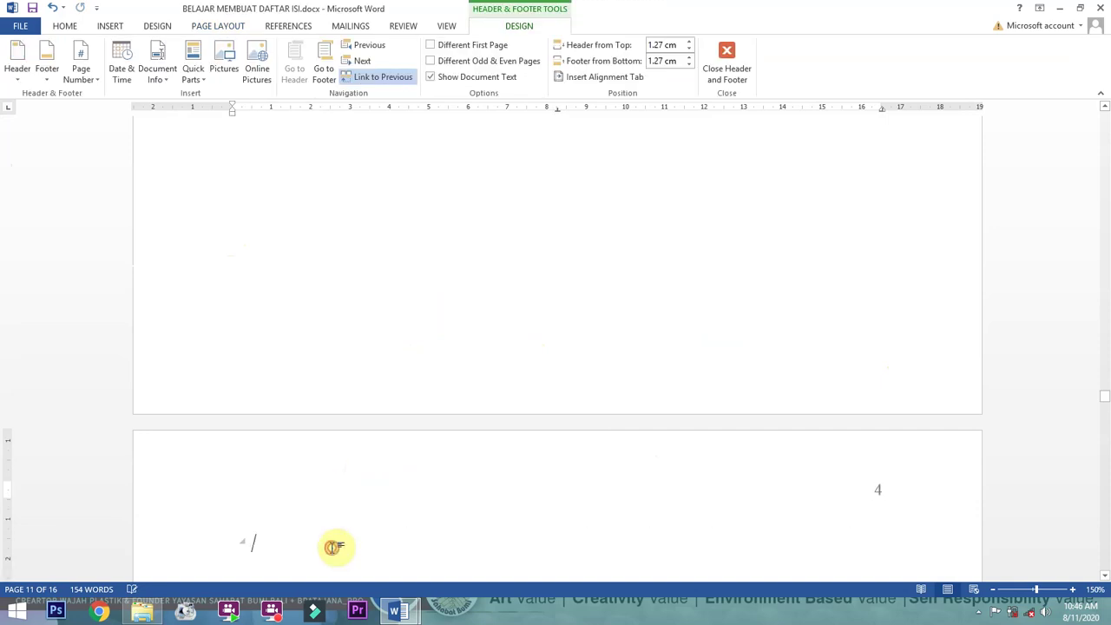
pyautogui.press('Delete')
# Unlink the Section 6 header from the previous section and delete the page number from it
pyautogui.doubleClick(388, 480)
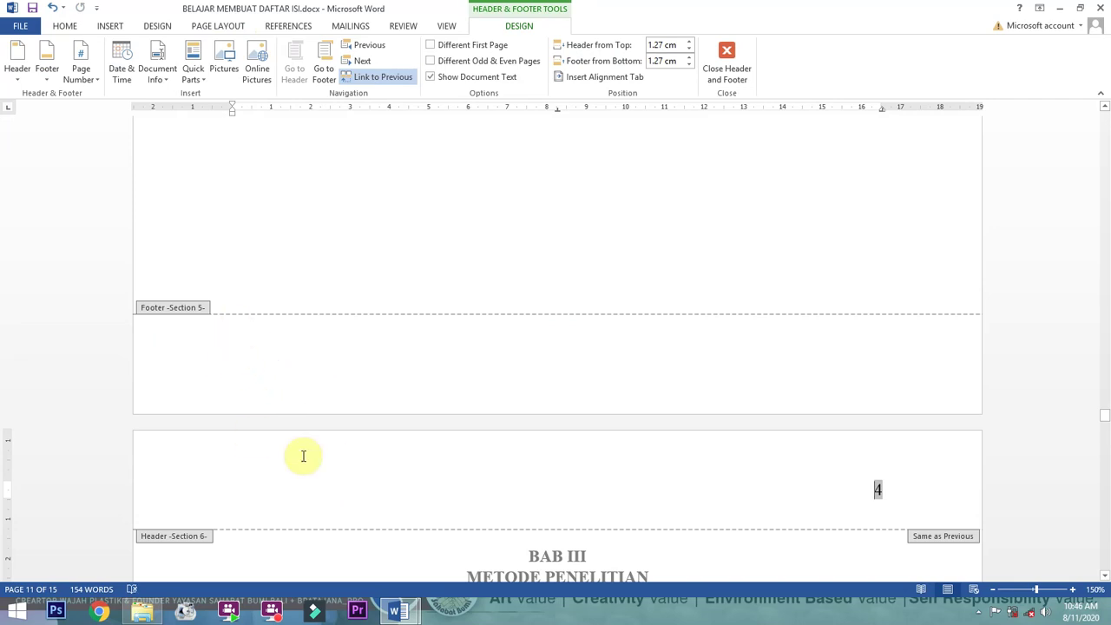
pyautogui.scroll(15, 686, 384)
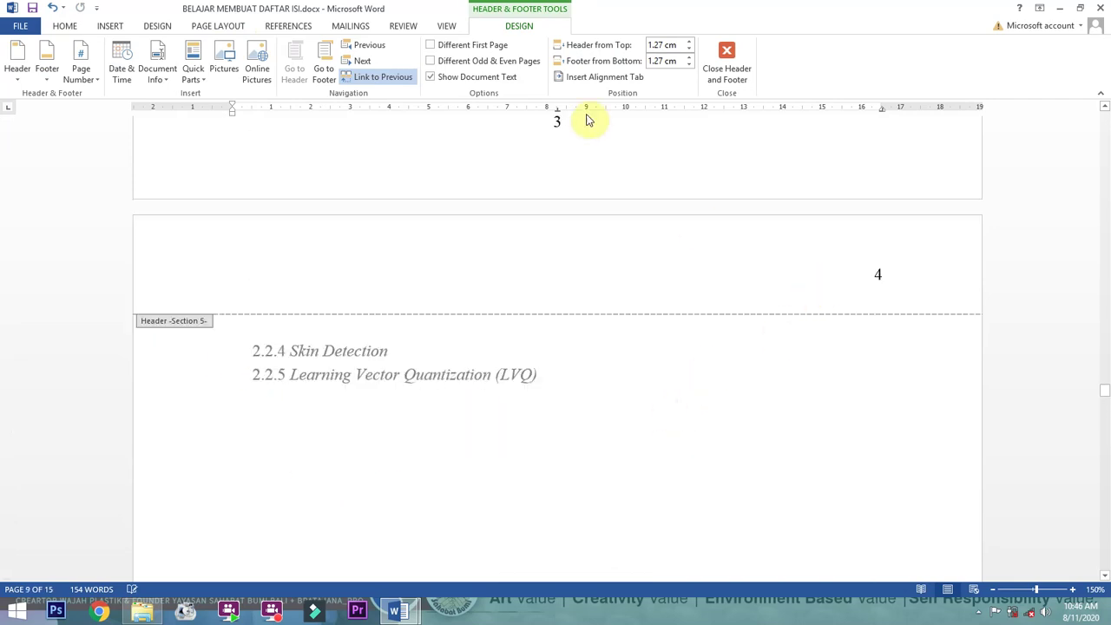
pyautogui.scroll(-15, 843, 384)
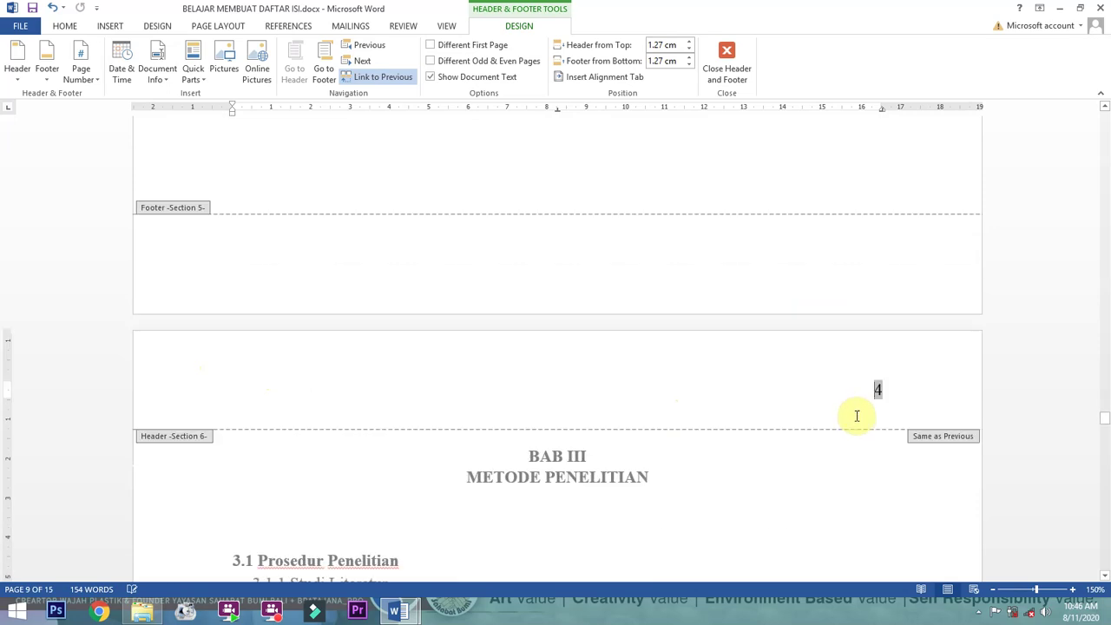
pyautogui.click(591, 252)
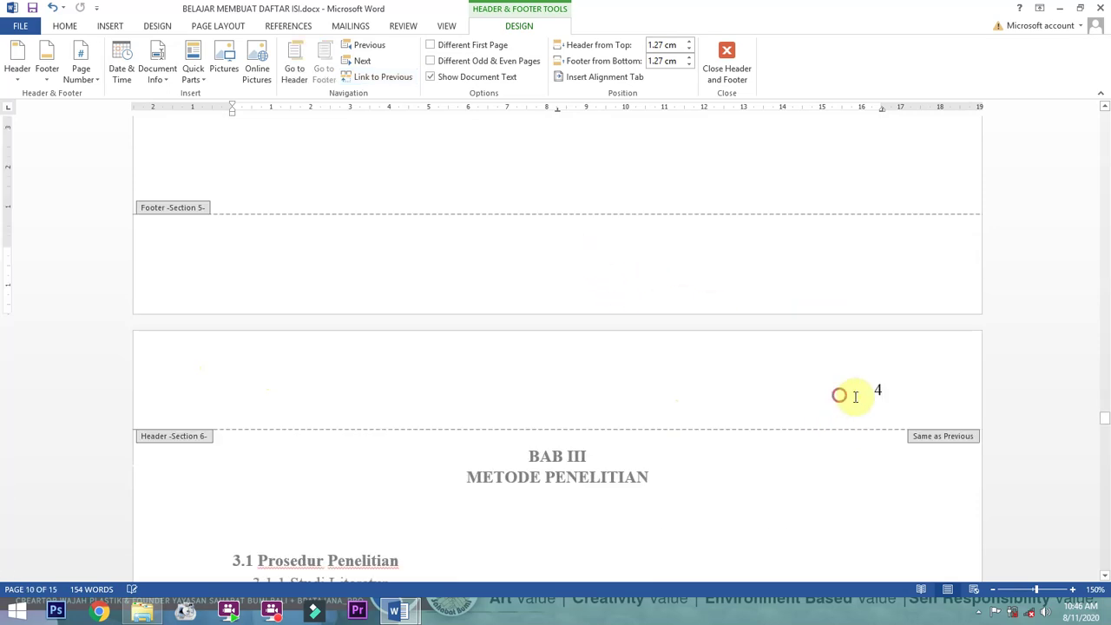
pyautogui.doubleClick(894, 396)
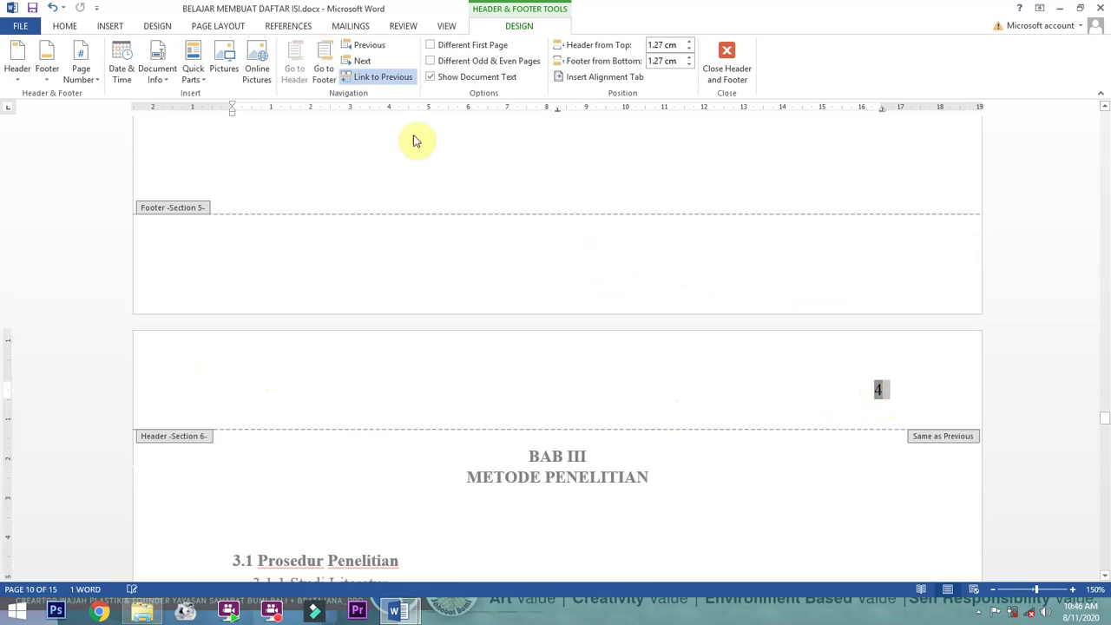
pyautogui.click(388, 78)
pyautogui.doubleClick(877, 194)
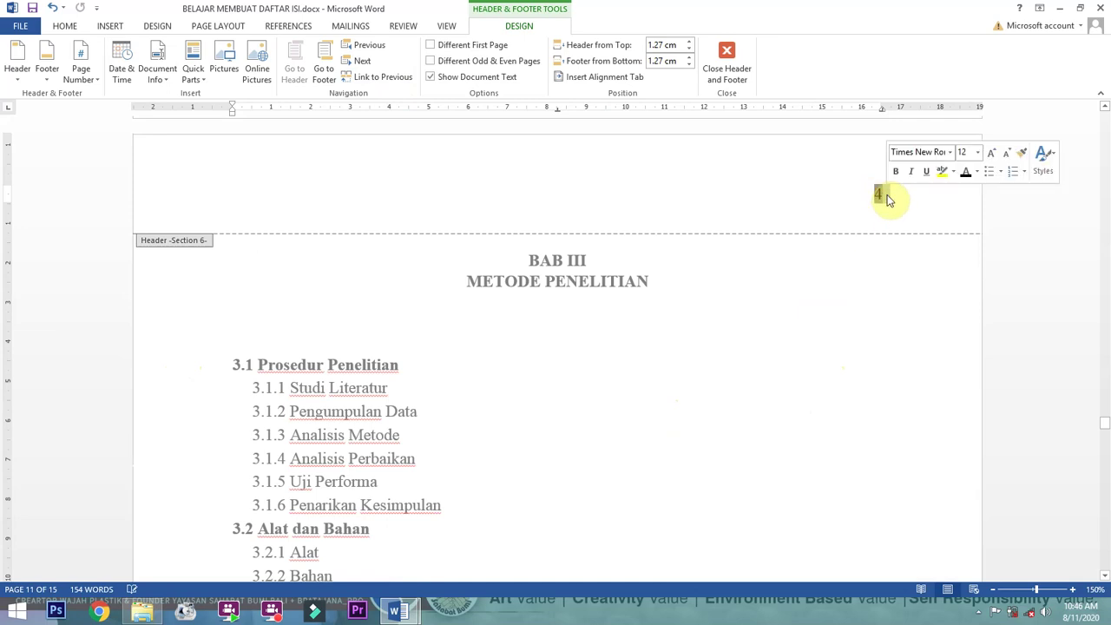
pyautogui.scroll(4, 466, 259)
# Unlink the Section 6 footer from the previous section
pyautogui.scroll(-16, 486, 286)
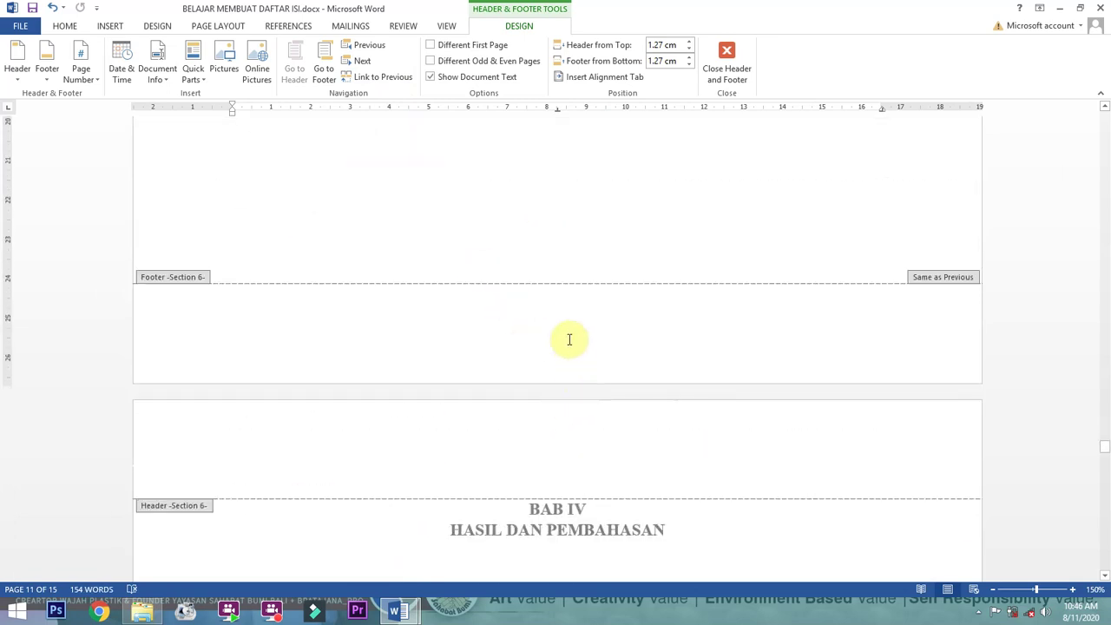
pyautogui.click(552, 320)
pyautogui.click(373, 77)
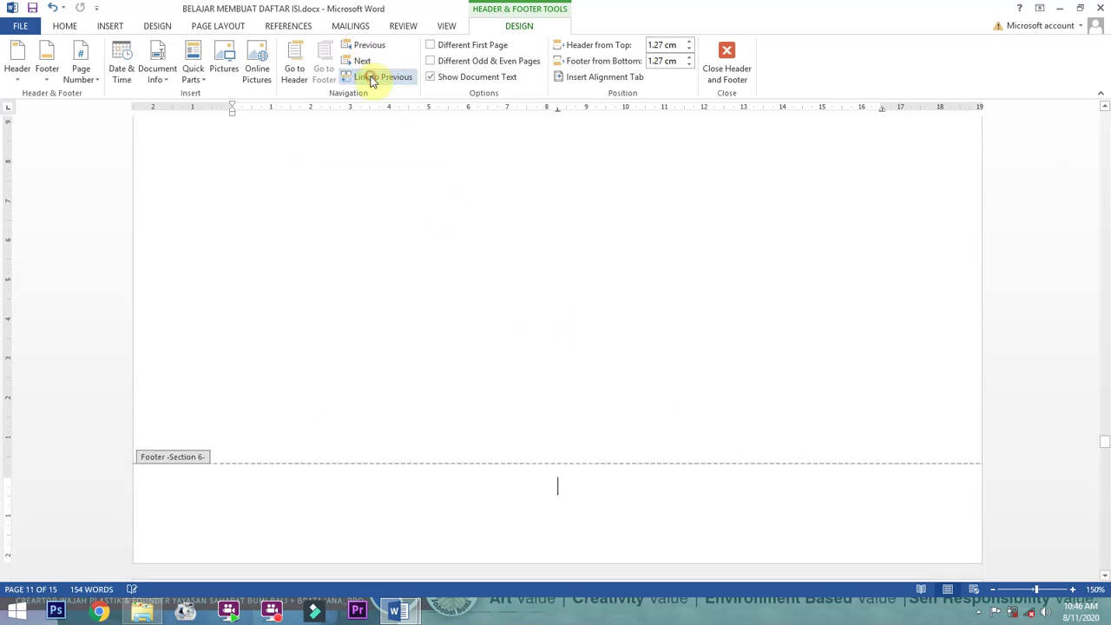
pyautogui.click(568, 503)
# Insert a centred bottom-of-page number in the Section 6 footer on the BAB III opening page
pyautogui.scroll(15, 570, 504)
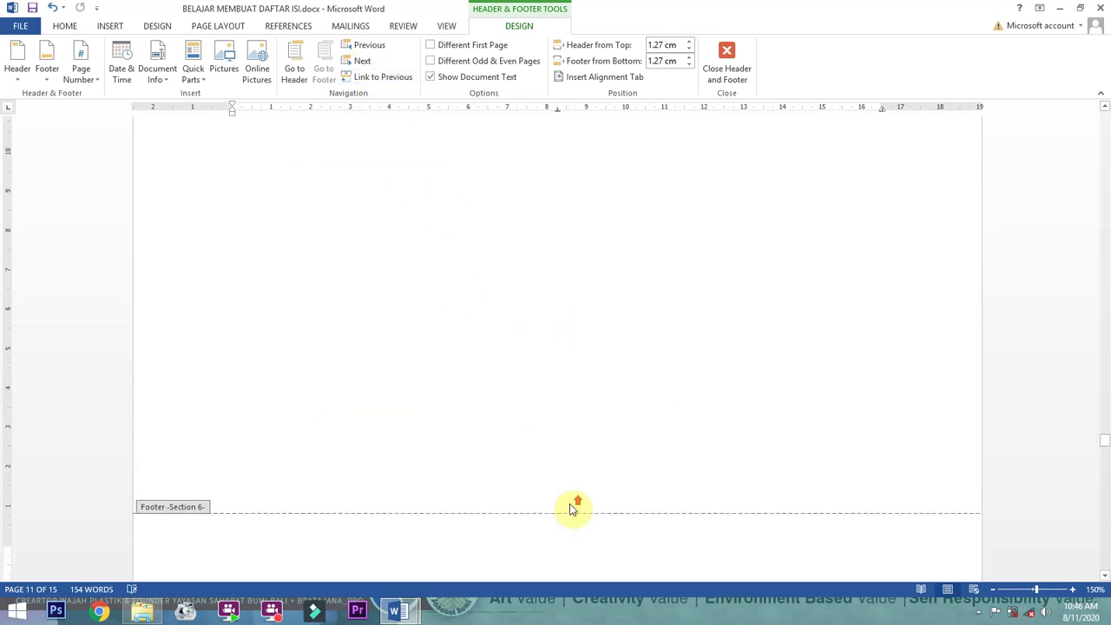
pyautogui.scroll(10, 573, 499)
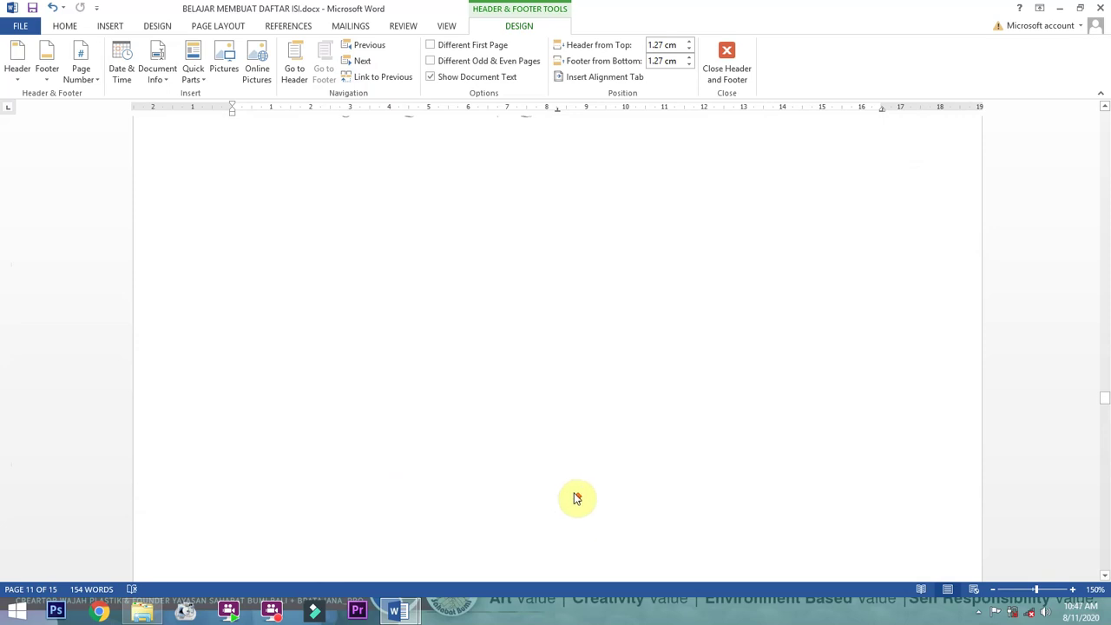
pyautogui.scroll(-15, 884, 467)
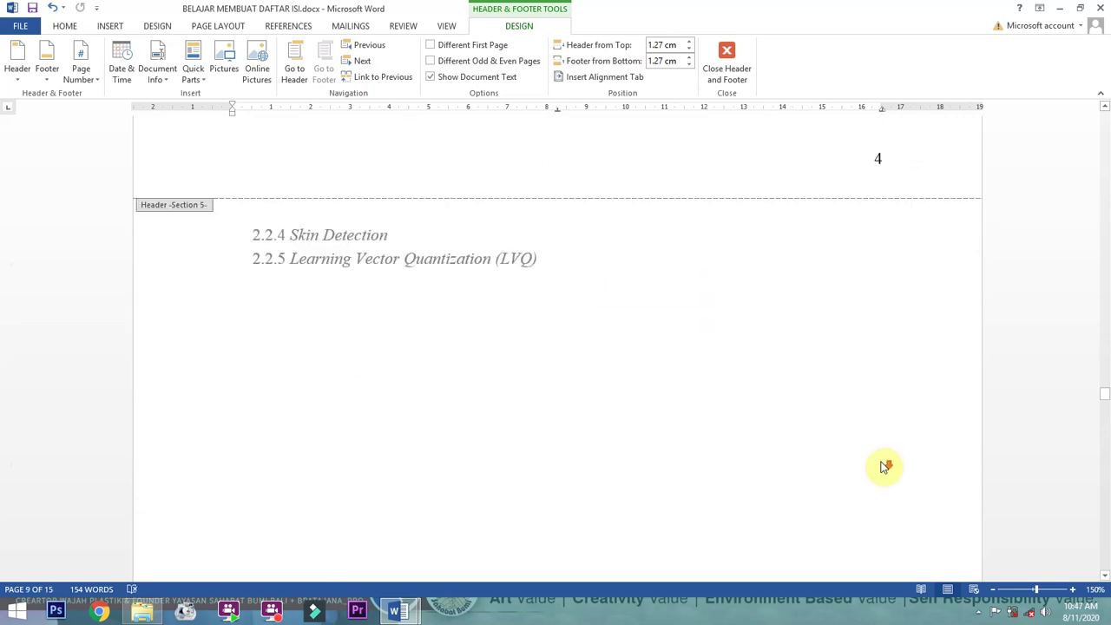
pyautogui.scroll(-15, 659, 460)
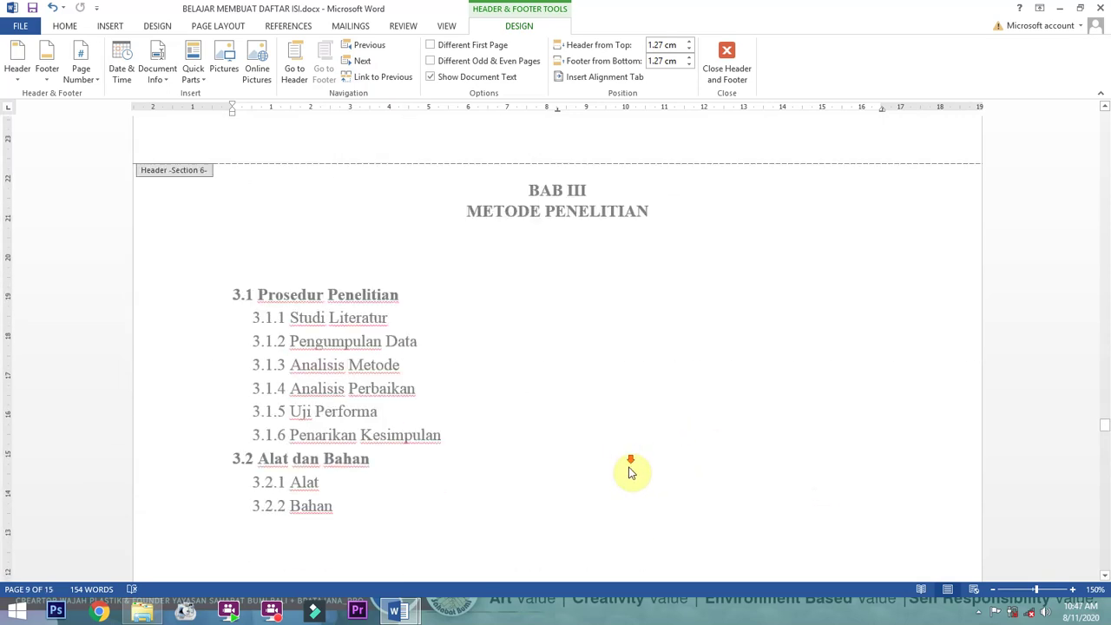
pyautogui.scroll(-1, 640, 474)
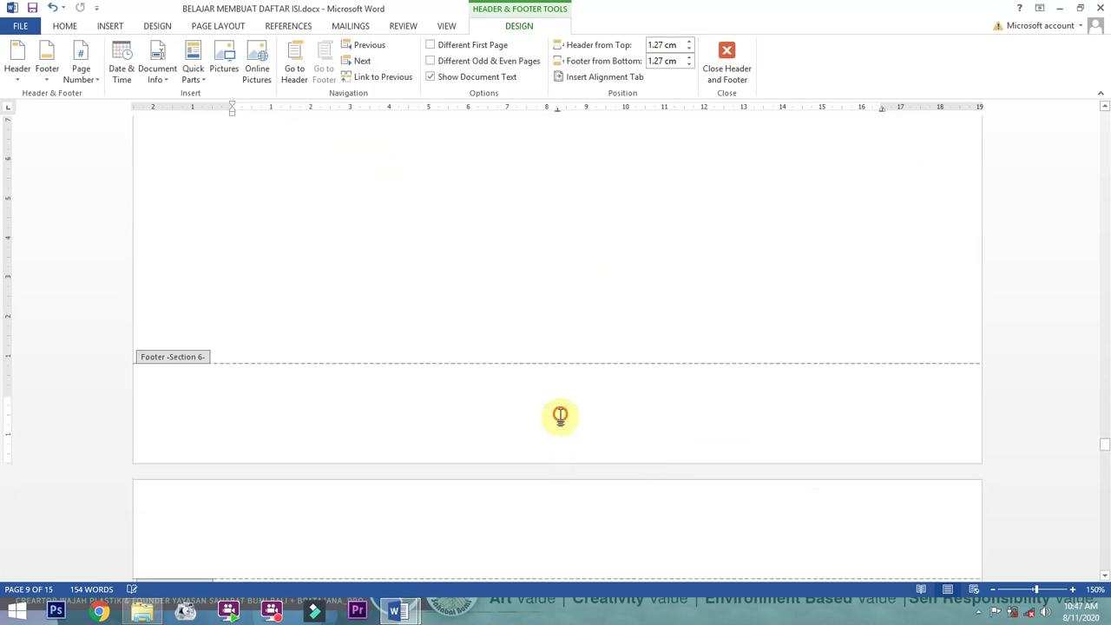
pyautogui.click(86, 65)
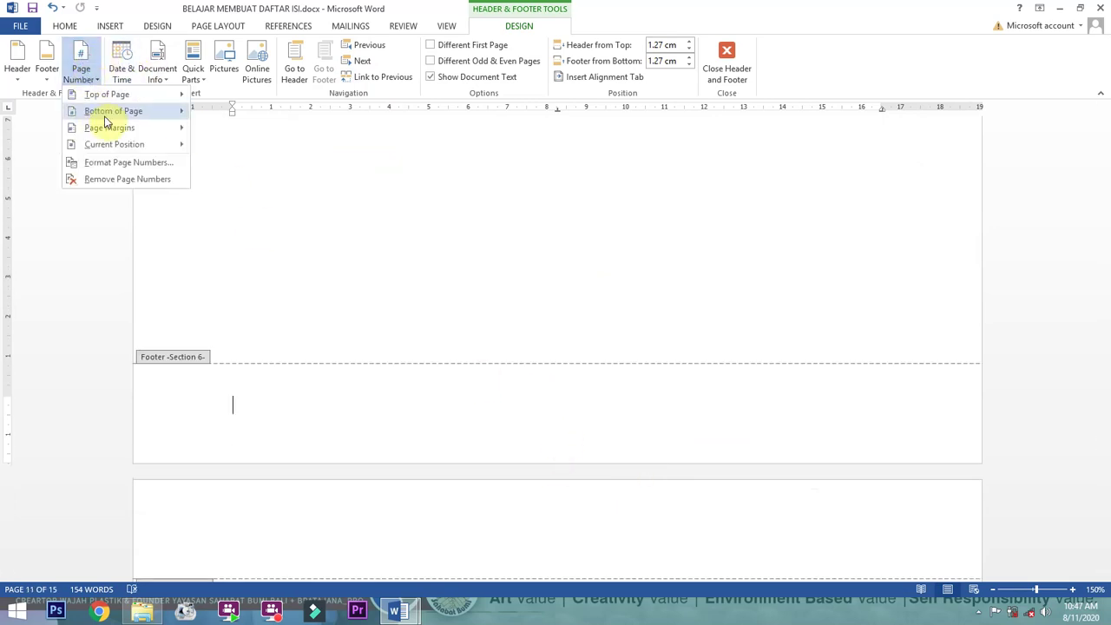
pyautogui.moveTo(135, 113)
pyautogui.click(328, 243)
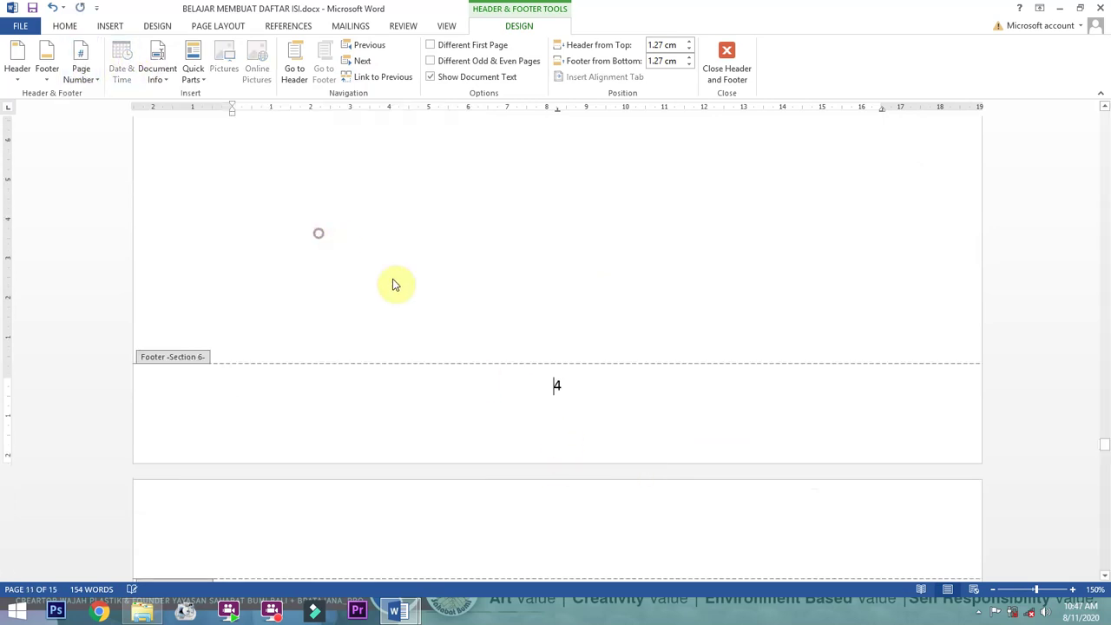
# Set the Section 6 page numbering to start at 5
pyautogui.moveTo(571, 391); pyautogui.dragTo(545, 393)
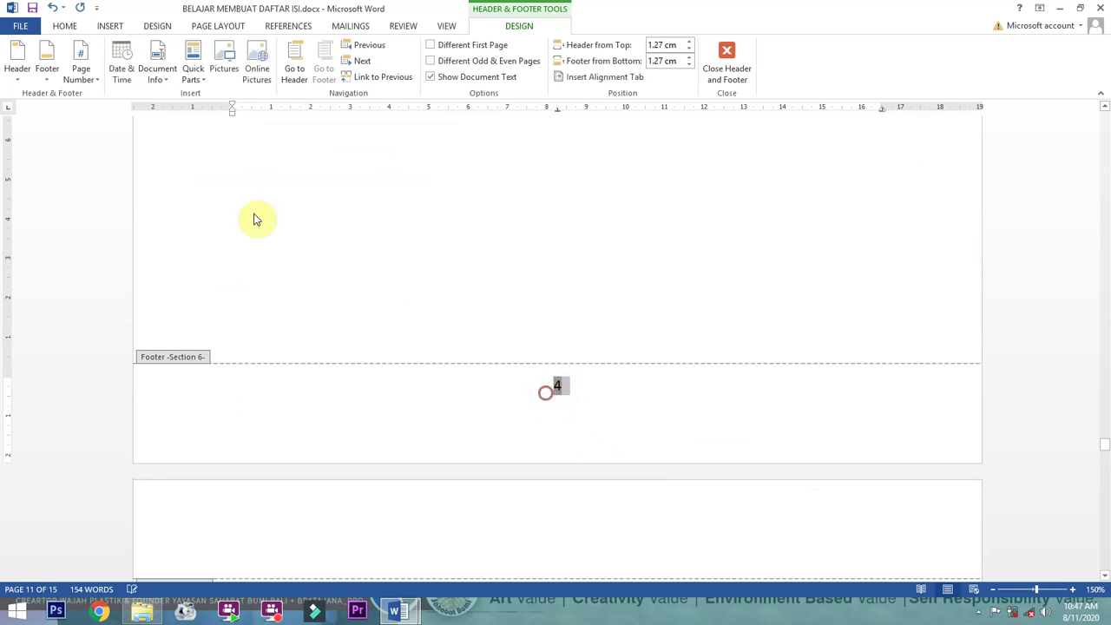
pyautogui.click(81, 75)
pyautogui.click(110, 163)
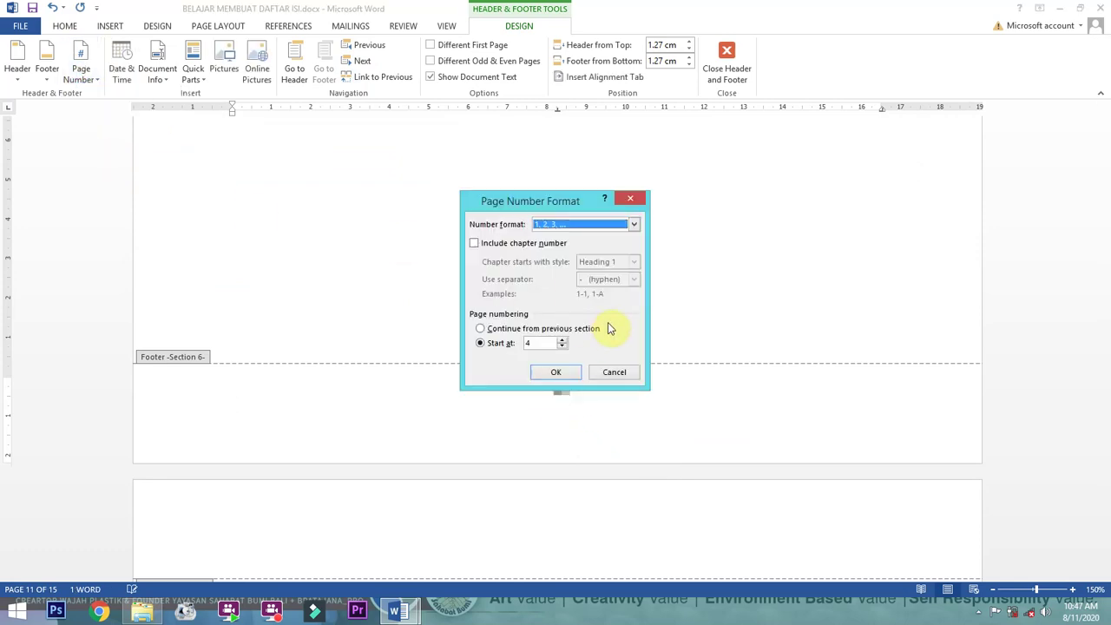
pyautogui.click(562, 340)
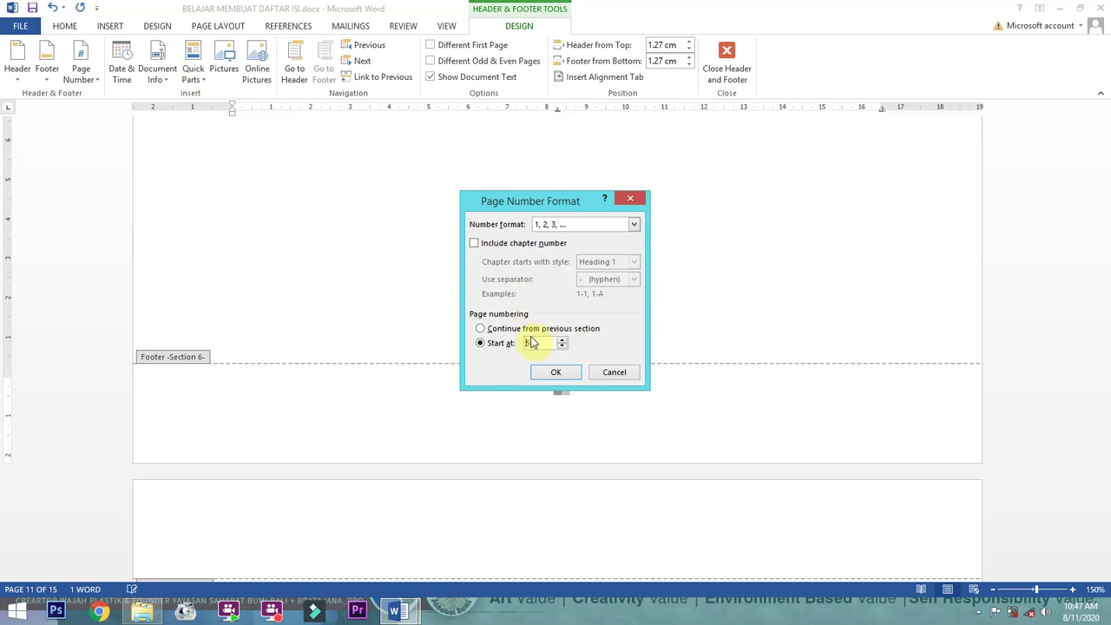
pyautogui.click(560, 374)
# Format the Section 6 footer page number as Times New Roman, size 12, and return to the document body
pyautogui.click(585, 464)
pyautogui.moveTo(573, 493); pyautogui.dragTo(550, 494)
pyautogui.click(62, 27)
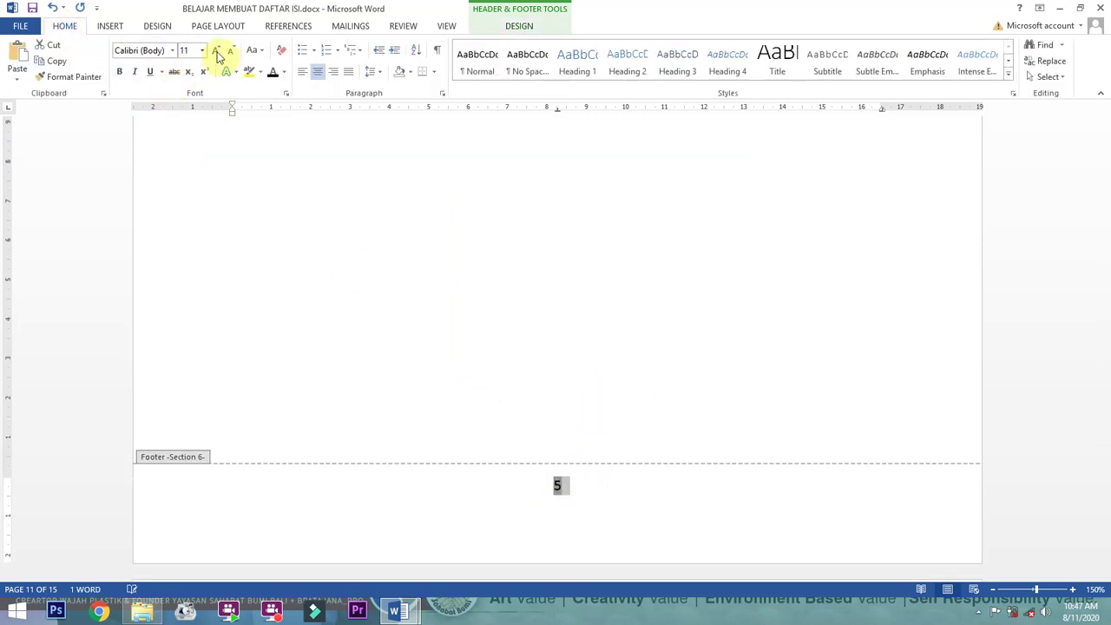
pyautogui.click(152, 52)
pyautogui.write('Times New Roman')
pyautogui.press('Return')
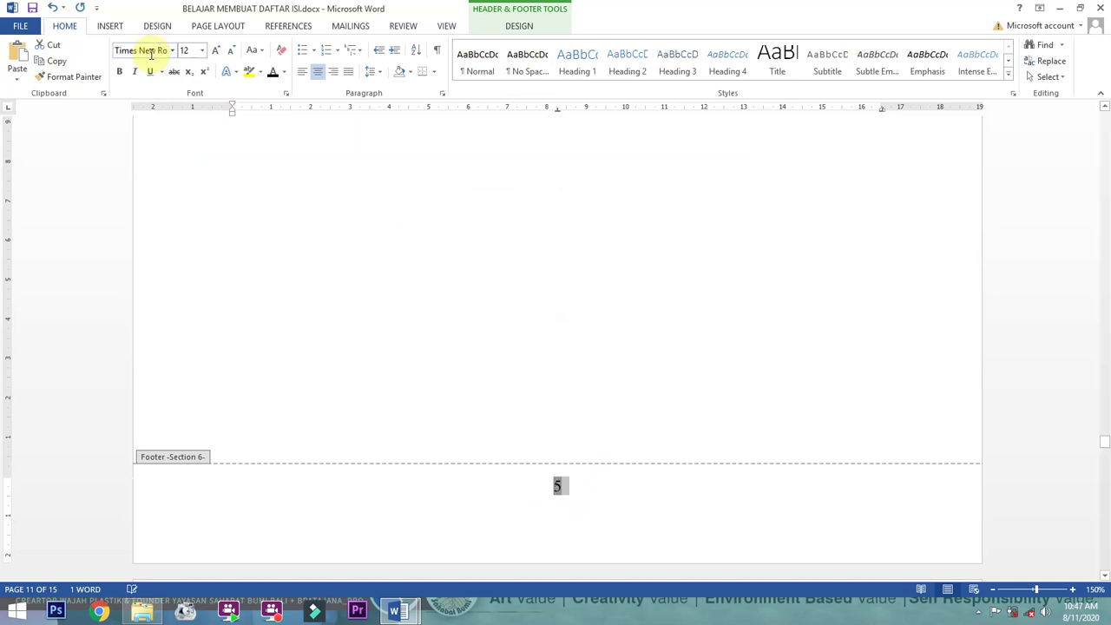
pyautogui.doubleClick(625, 253)
# Review the footer page numbers from the BAB IV page through BAB V and DAFTAR PUSTAKA to the last page
pyautogui.scroll(-12, 625, 272)
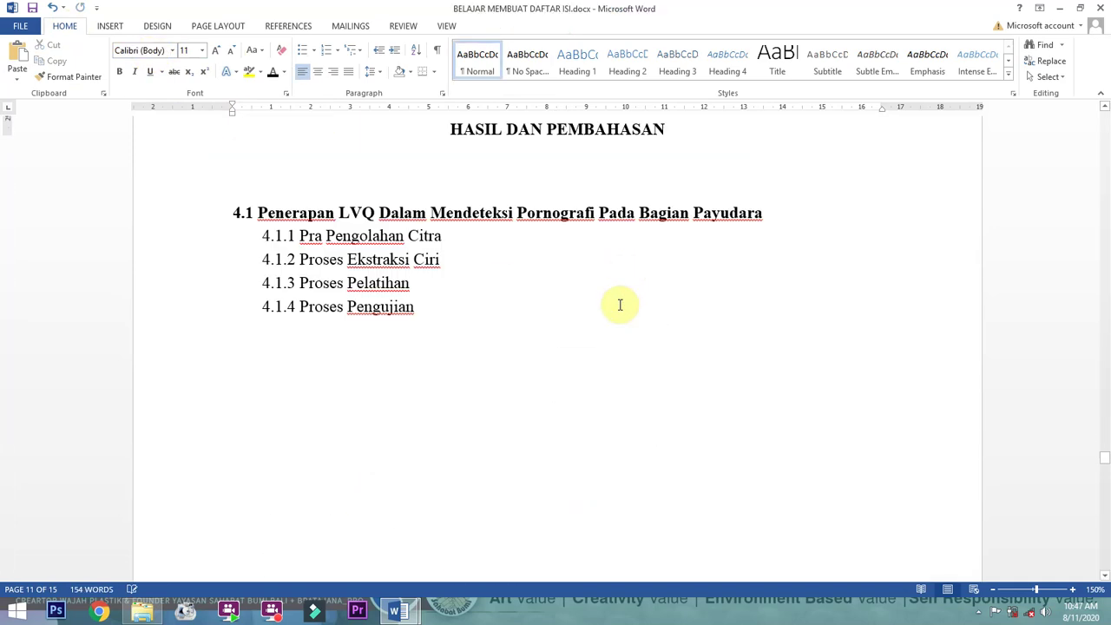
pyautogui.scroll(3, 621, 303)
pyautogui.scroll(-10, 623, 303)
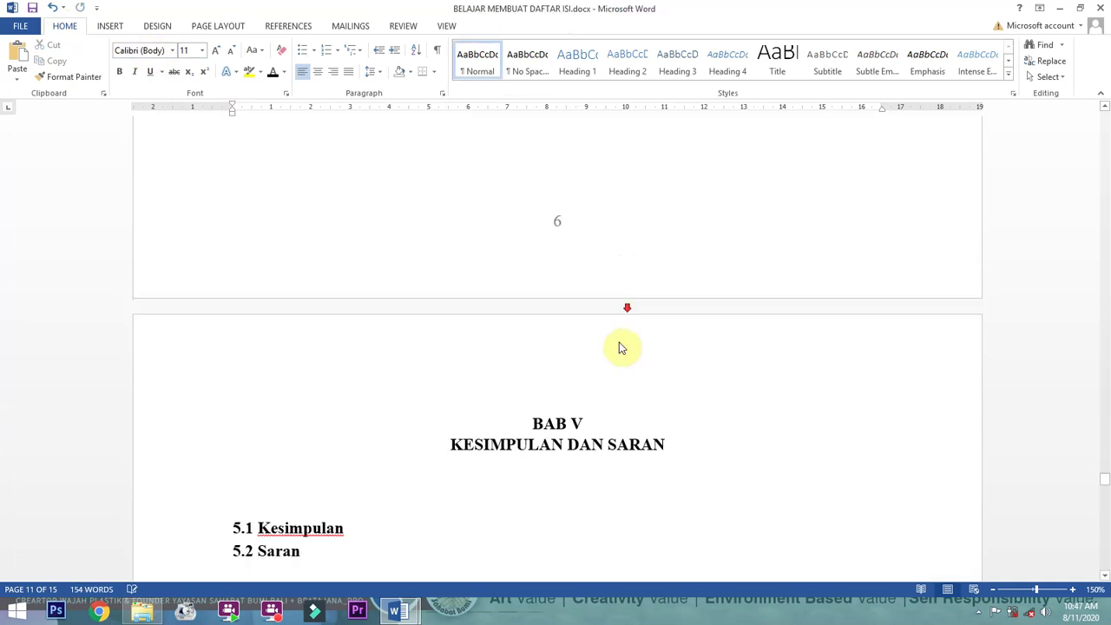
pyautogui.scroll(3, 623, 343)
pyautogui.scroll(-12, 620, 342)
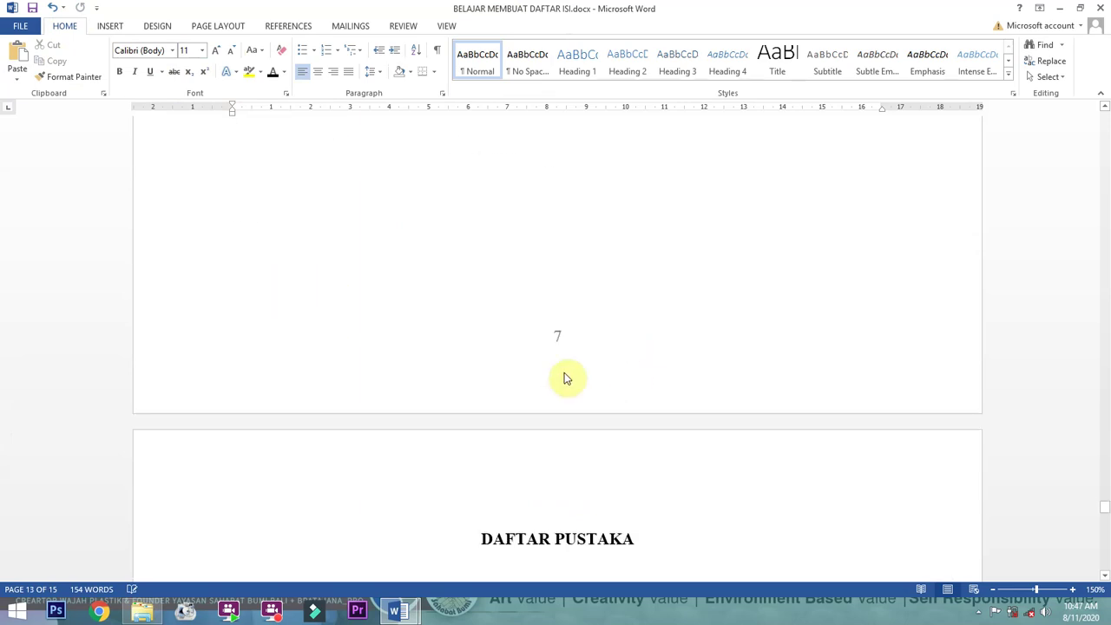
pyautogui.scroll(-4, 564, 376)
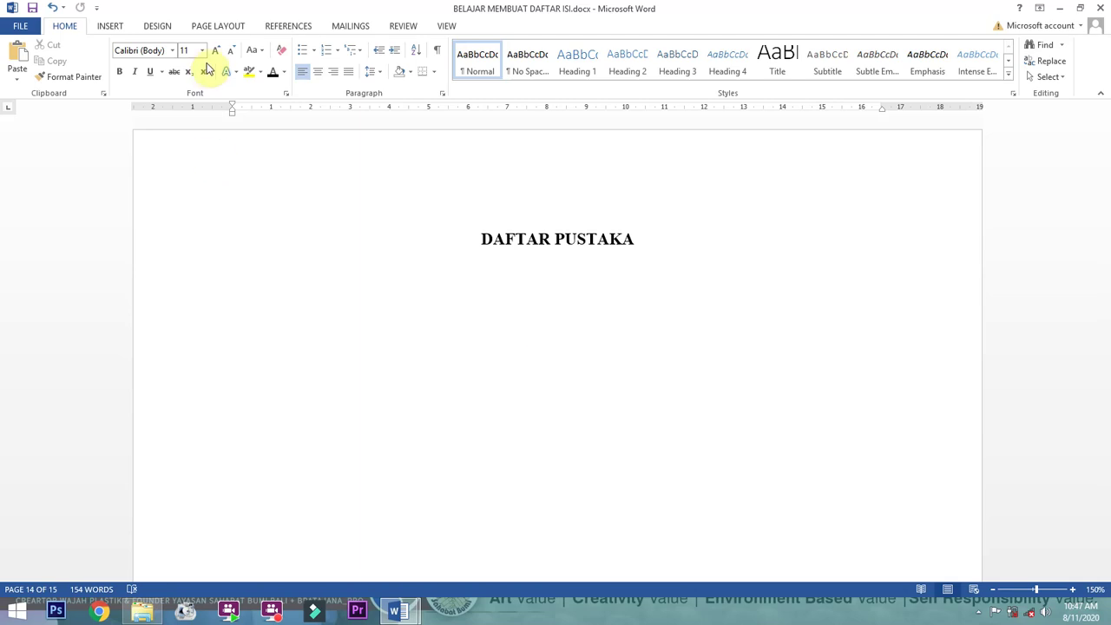
pyautogui.click(217, 25)
pyautogui.click(174, 45)
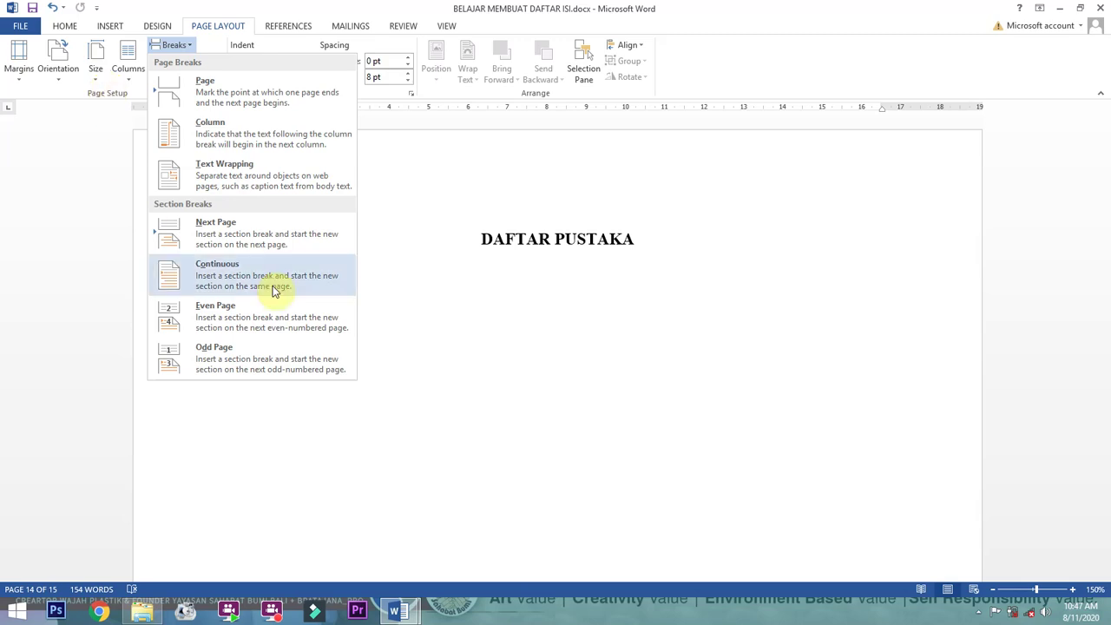
pyautogui.click(573, 296)
pyautogui.scroll(8, 573, 295)
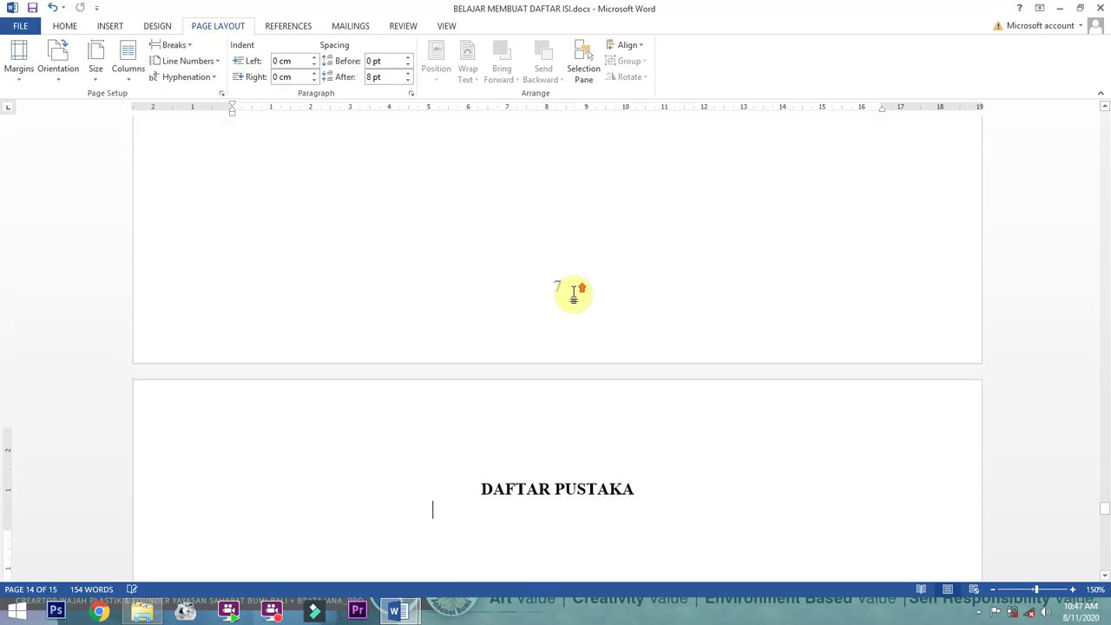
pyautogui.scroll(-15, 573, 295)
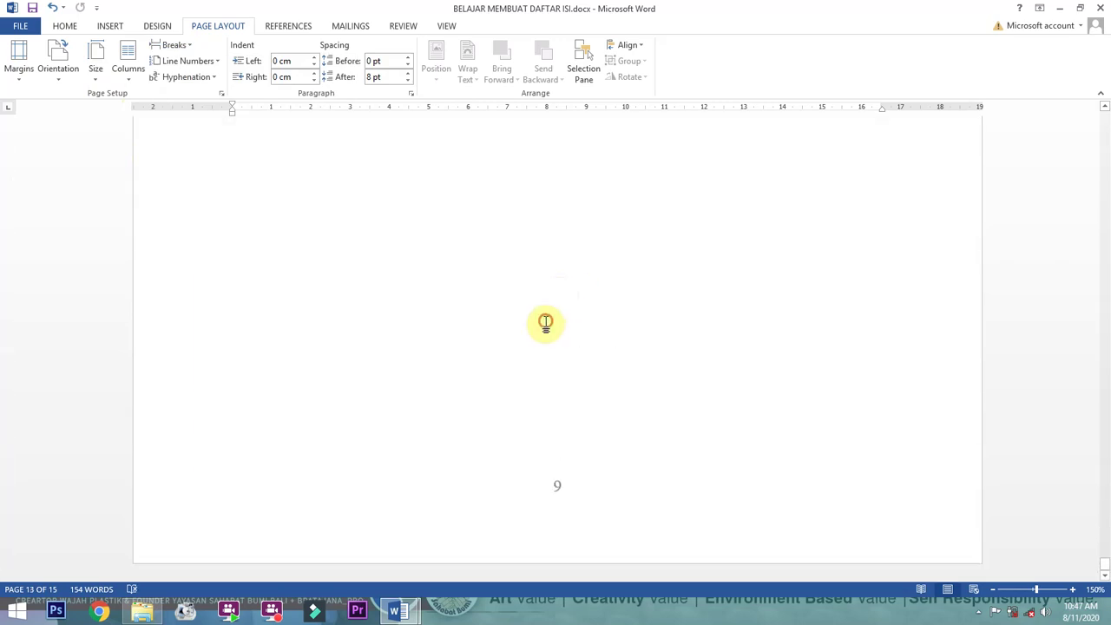
pyautogui.press('Down')
# Add the filler line "jasbdkjaskdjasbkjdabskjdbaksjdbkasjdbkajbdkjabsdkjasbdkja" on a new paragraph below the KATA PENGANTAR heading
pyautogui.moveTo(1105, 546); pyautogui.dragTo(1104, 113)
pyautogui.click(531, 368)
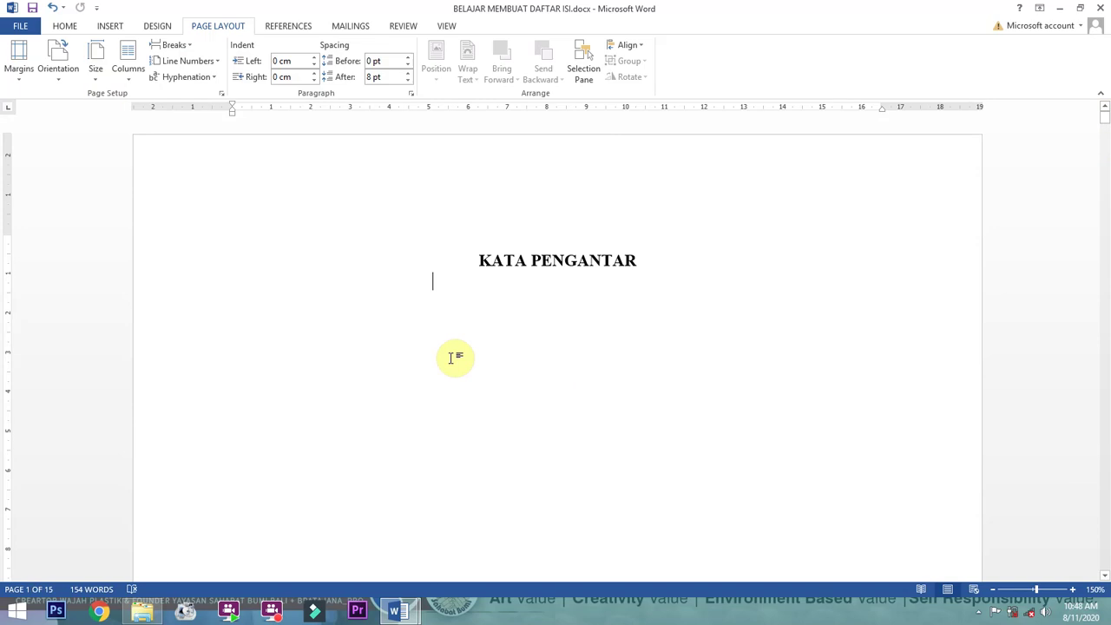
pyautogui.press('Down')
pyautogui.hotkey('ctrl', 'z')
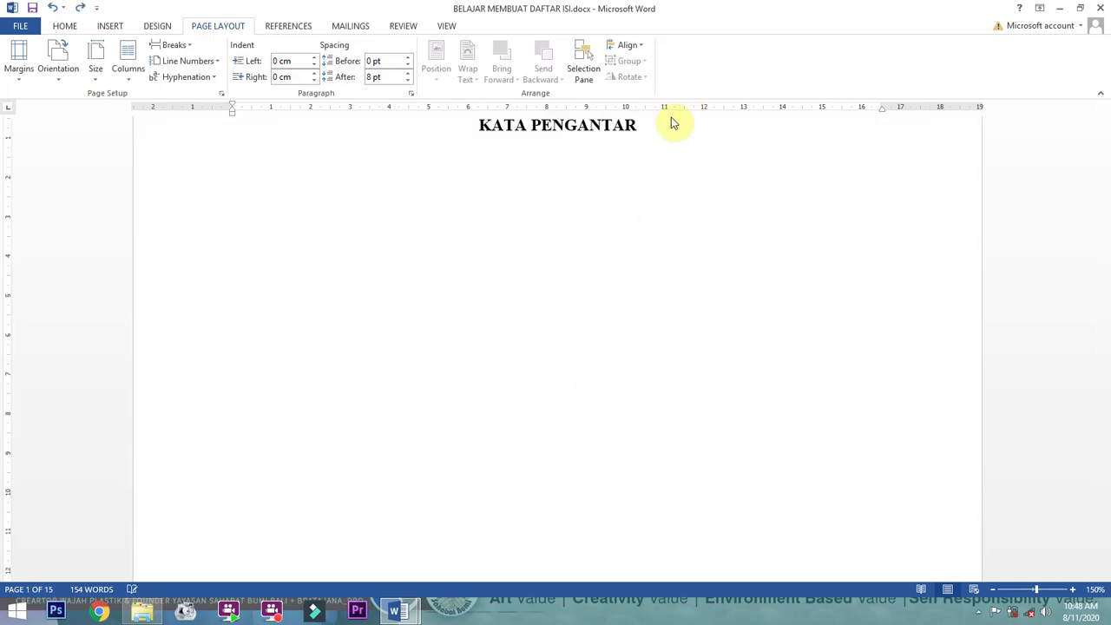
pyautogui.press('Return')
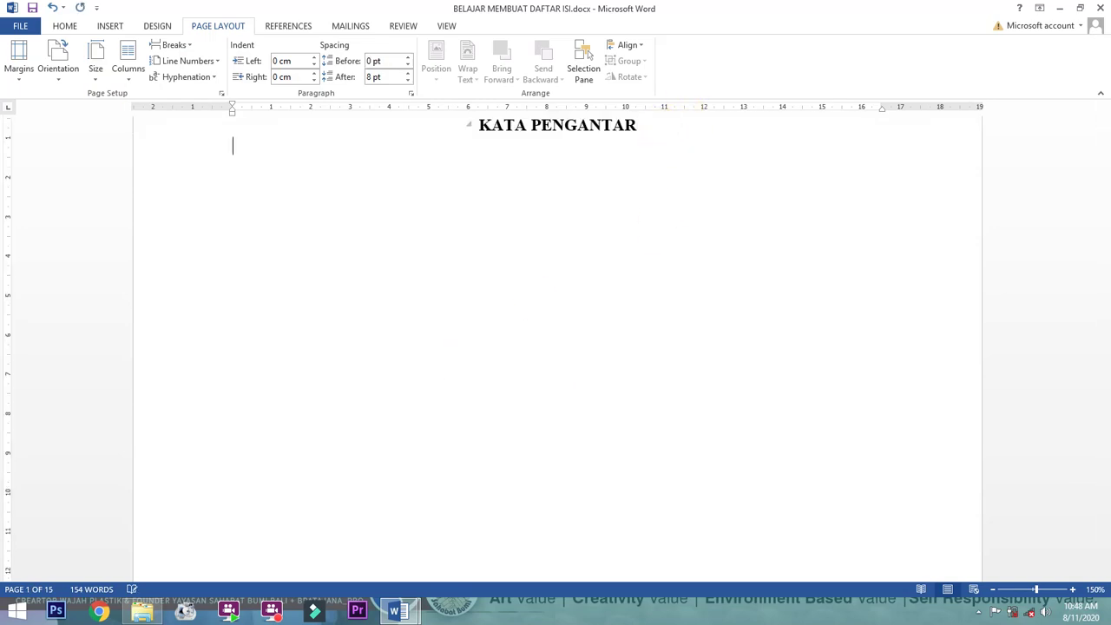
pyautogui.write('jasbdkjaskdjasbkjdabskjdbaksjdbkasjdbkajbdkjabsdkjasbdkja')
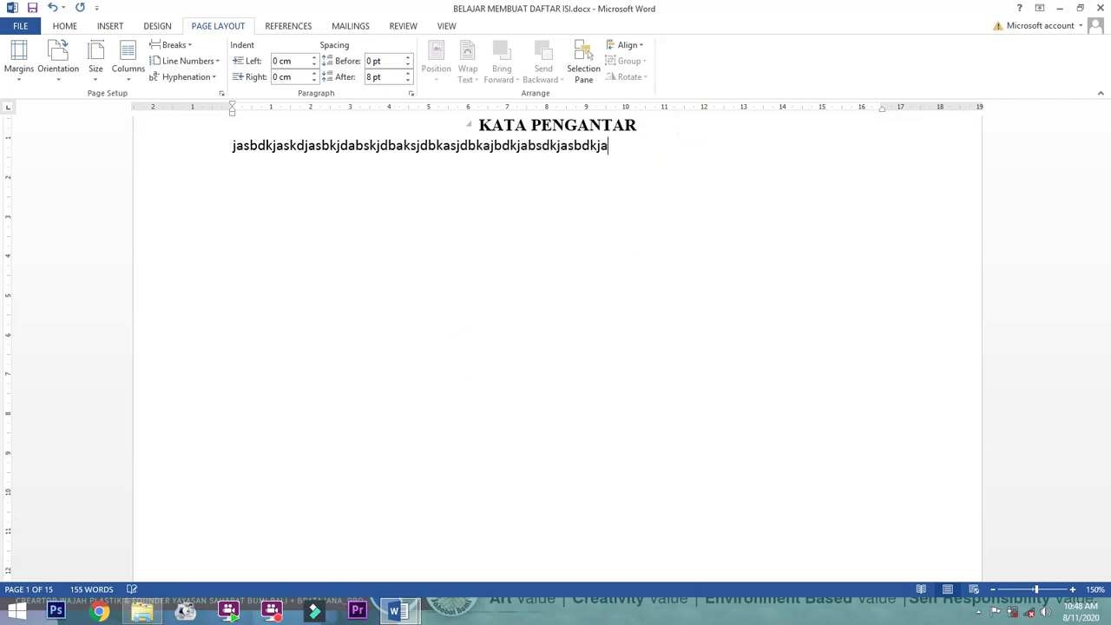
# Add the filler line "nasbdkjabsdkjasbkdjasbkdjbaskjbcaskjbckajbk" on a new paragraph below the ABSTRAK heading
pyautogui.scroll(-15, 610, 320)
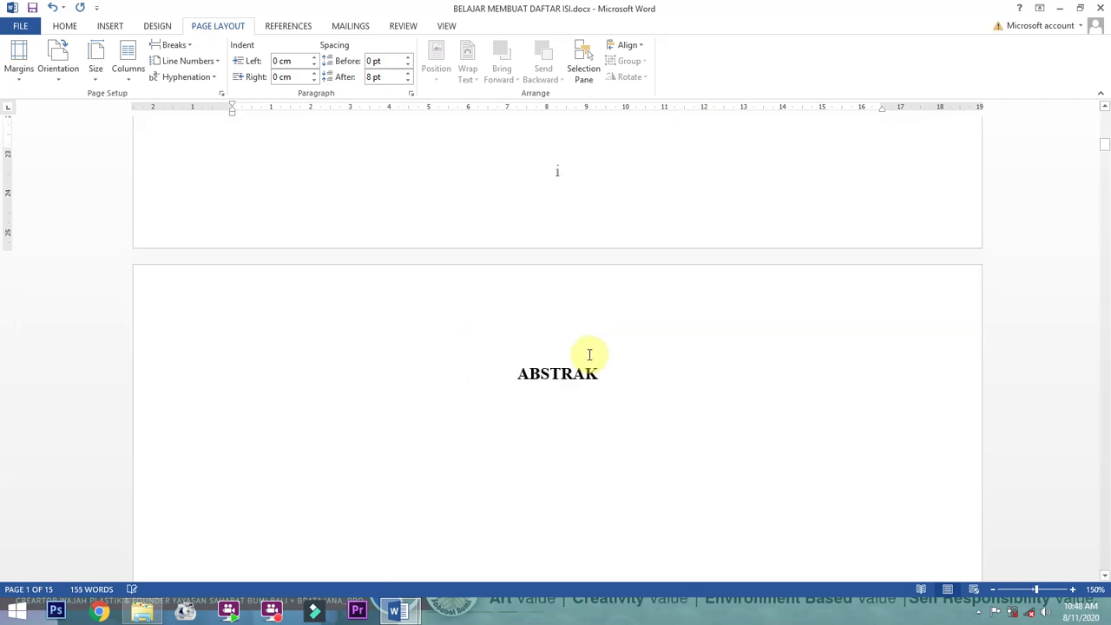
pyautogui.click(613, 173)
pyautogui.press('Return')
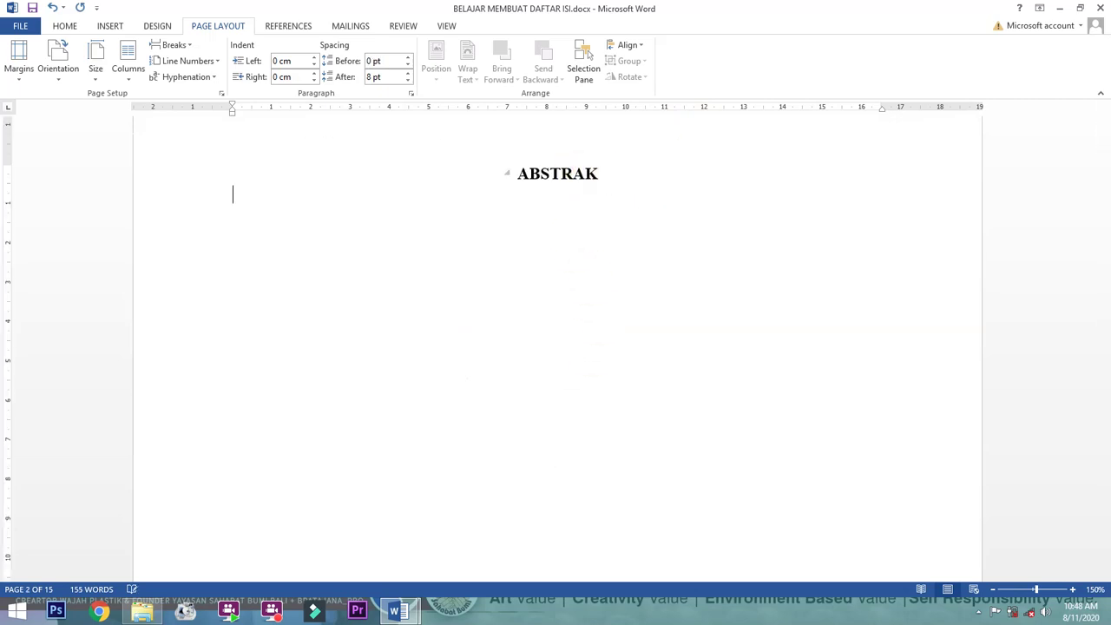
pyautogui.write('nasbdkjabsdkjasbkdjasbkdjbaskjbcaskjbckajbk')
# Add the filler line "kjaksjgdkasgdkjabskjdasbkjdbaskjbdkajs" on a new paragraph below the 1.1.1 Sejarah subheading in BAB I
pyautogui.scroll(-15, 608, 260)
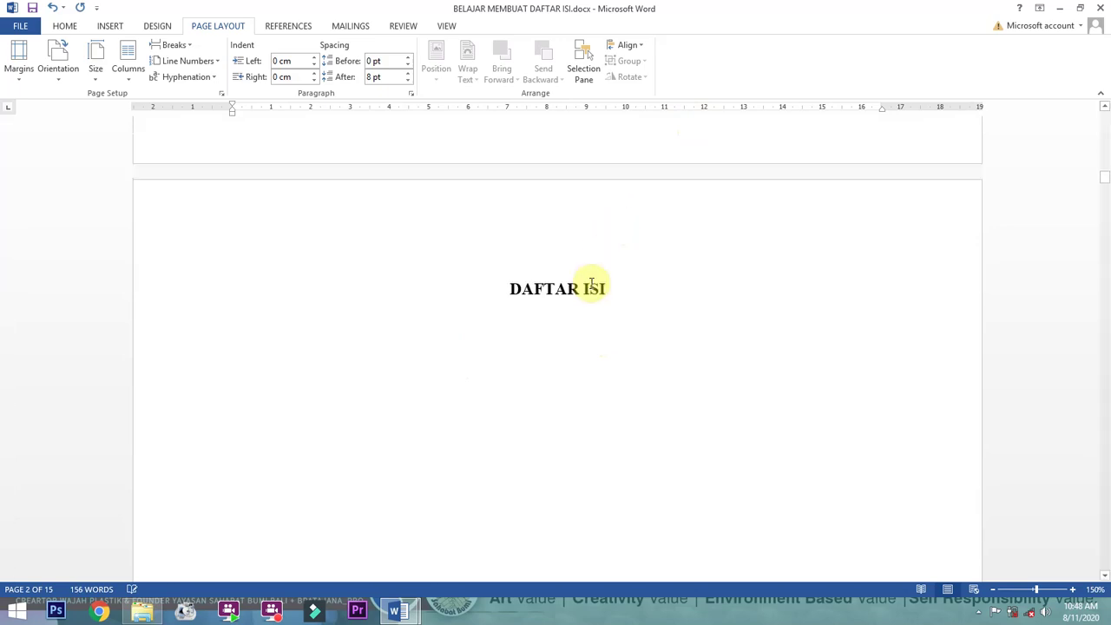
pyautogui.scroll(-3, 591, 283)
pyautogui.click(625, 197)
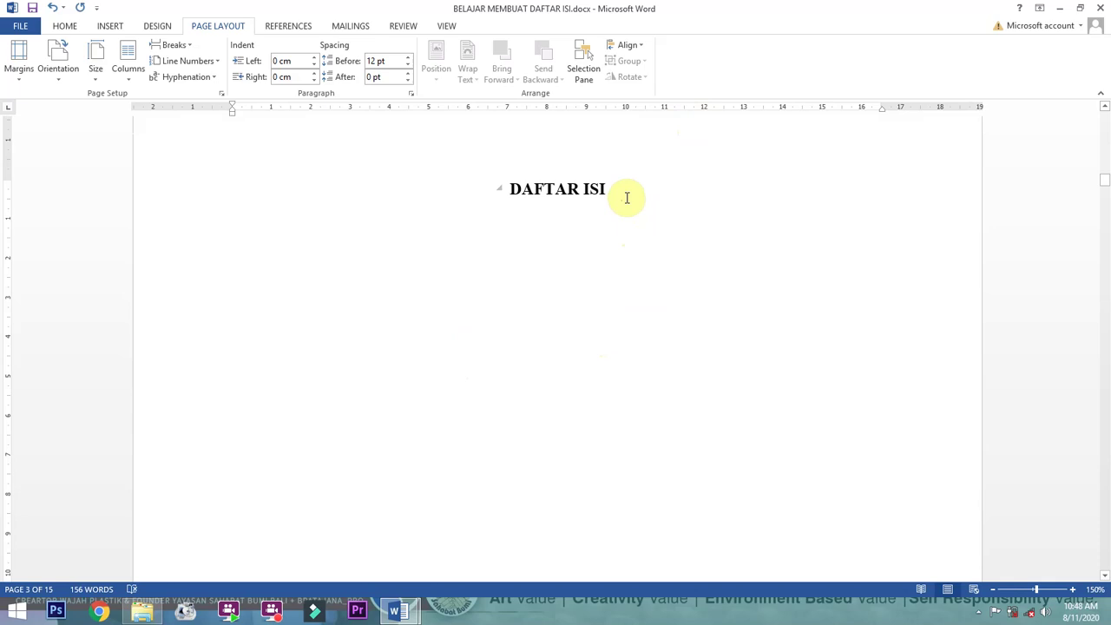
pyautogui.scroll(-15, 627, 197)
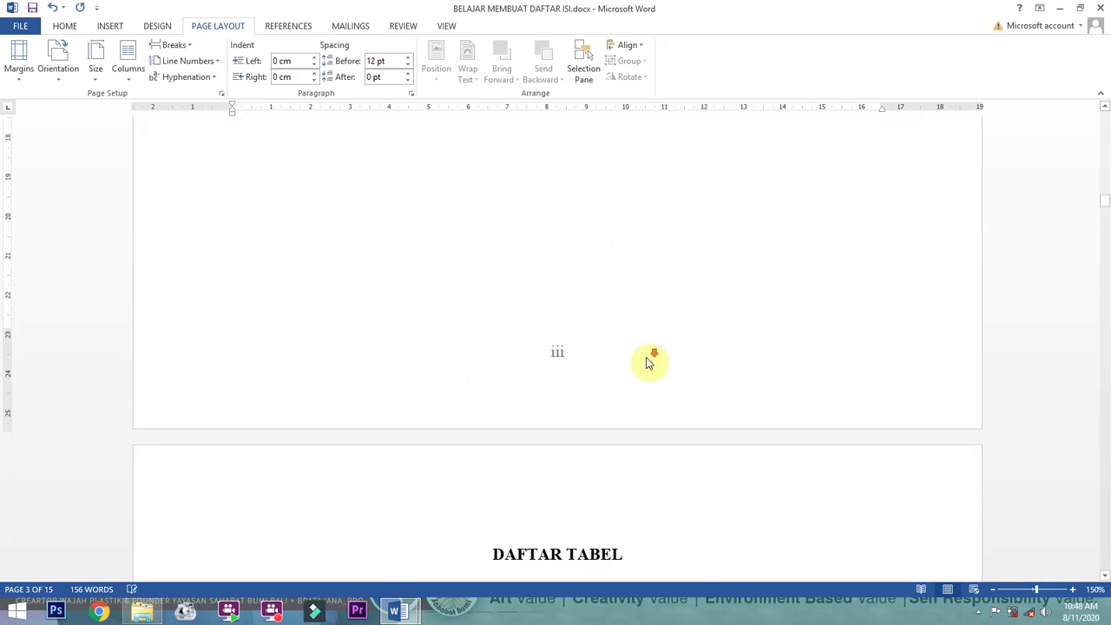
pyautogui.scroll(-15, 676, 302)
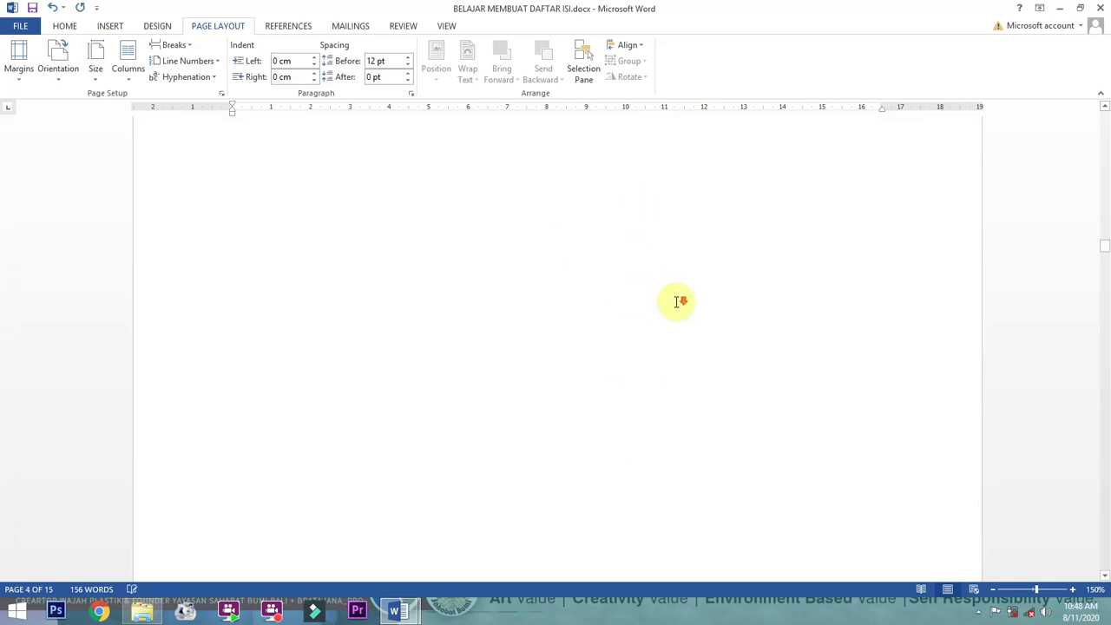
pyautogui.scroll(-5, 676, 302)
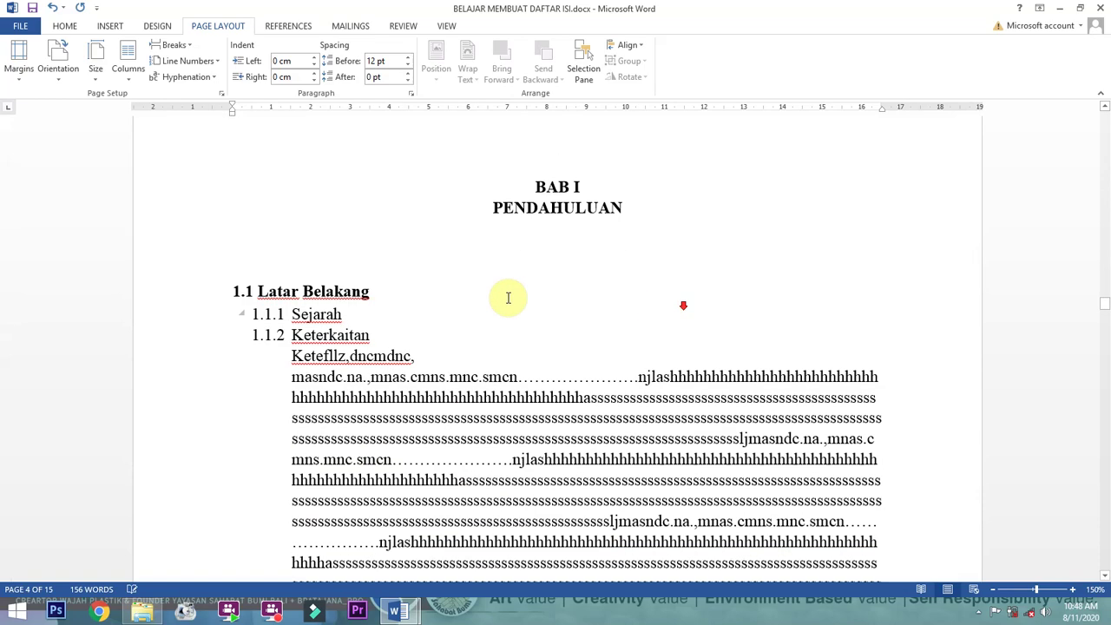
pyautogui.click(363, 311)
pyautogui.press('Return')
pyautogui.press('BackSpace')
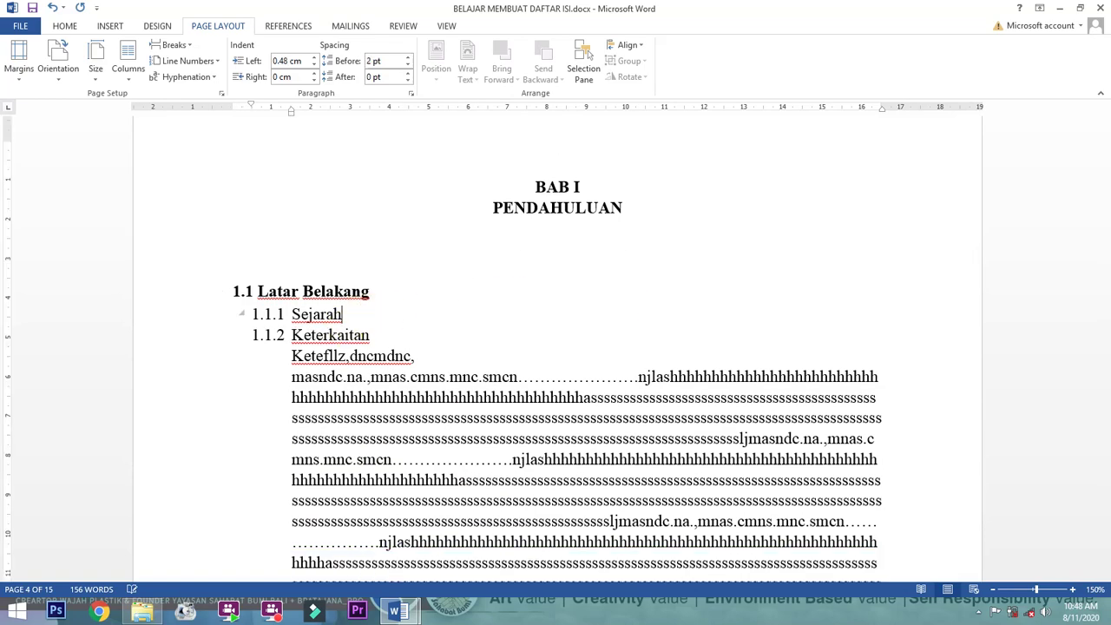
pyautogui.press('Return')
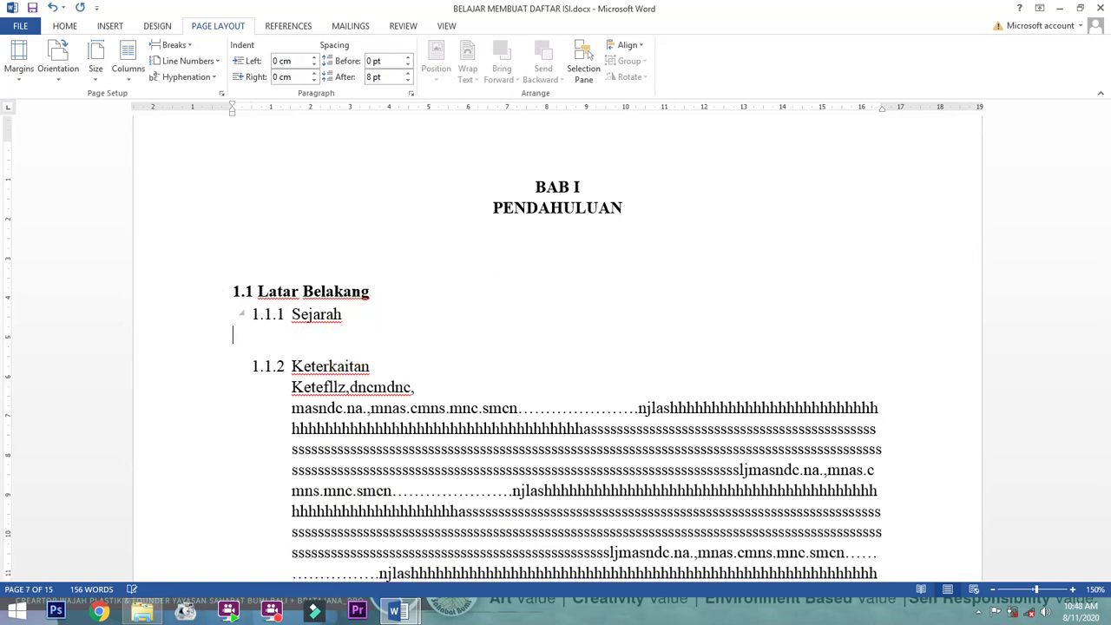
pyautogui.write('kjaksjgdkasgdkjabskjdasbkjdbaskjbdkajs')
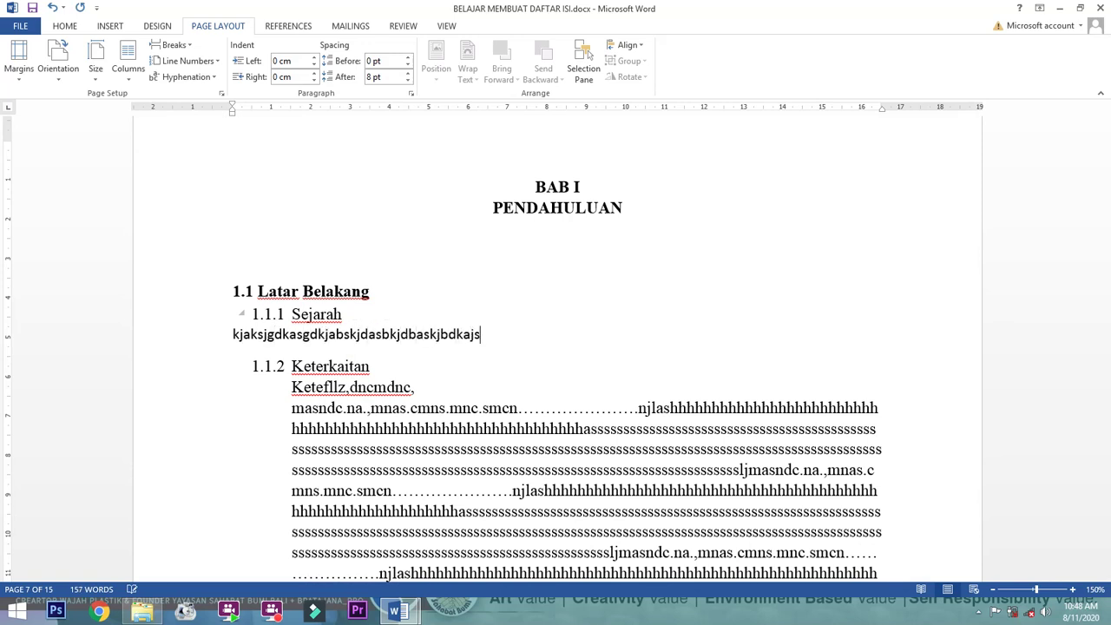
# Insert an Automatic Table 1 table of contents on a new paragraph below the DAFTAR ISI heading
pyautogui.scroll(-4, 619, 298)
pyautogui.moveTo(1106, 314); pyautogui.dragTo(517, 425)
pyautogui.scroll(-5, 517, 425)
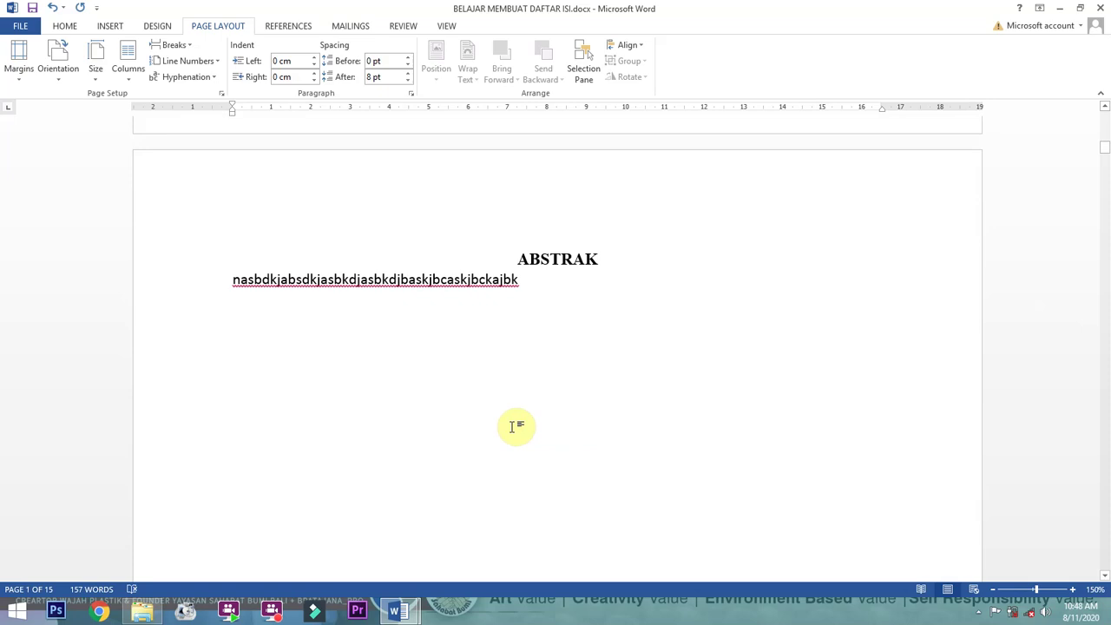
pyautogui.scroll(-10, 516, 425)
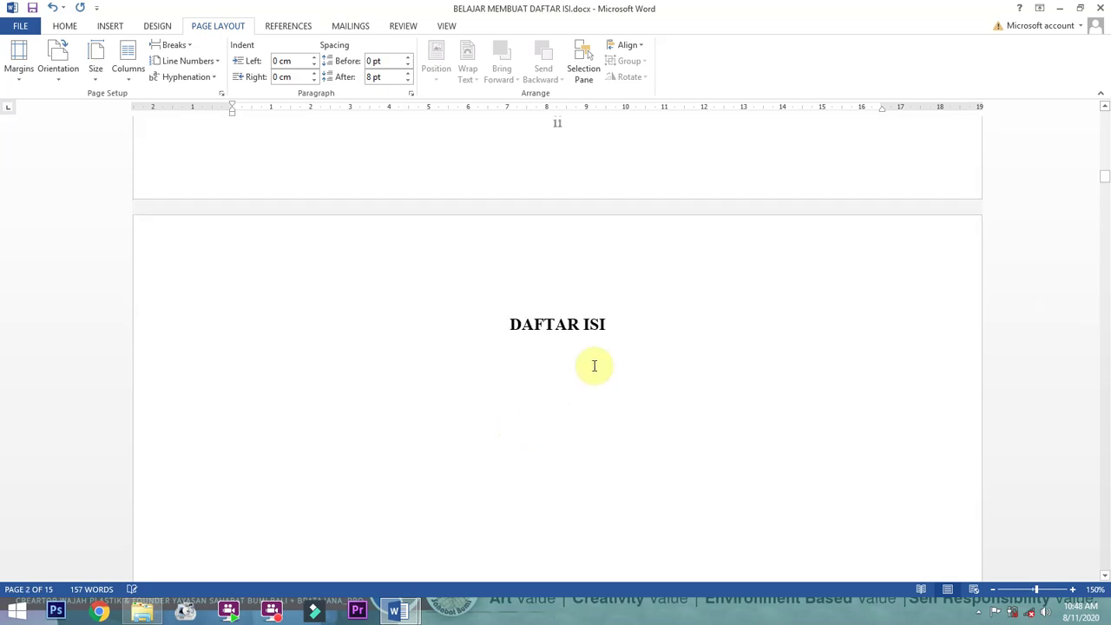
pyautogui.click(630, 324)
pyautogui.press('Return')
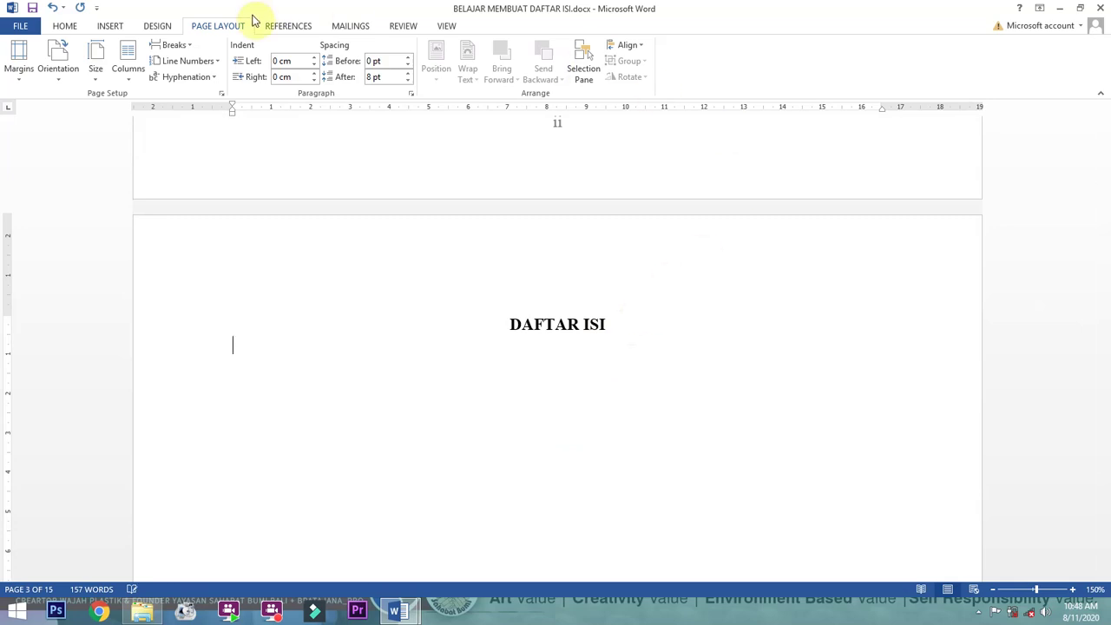
pyautogui.click(304, 33)
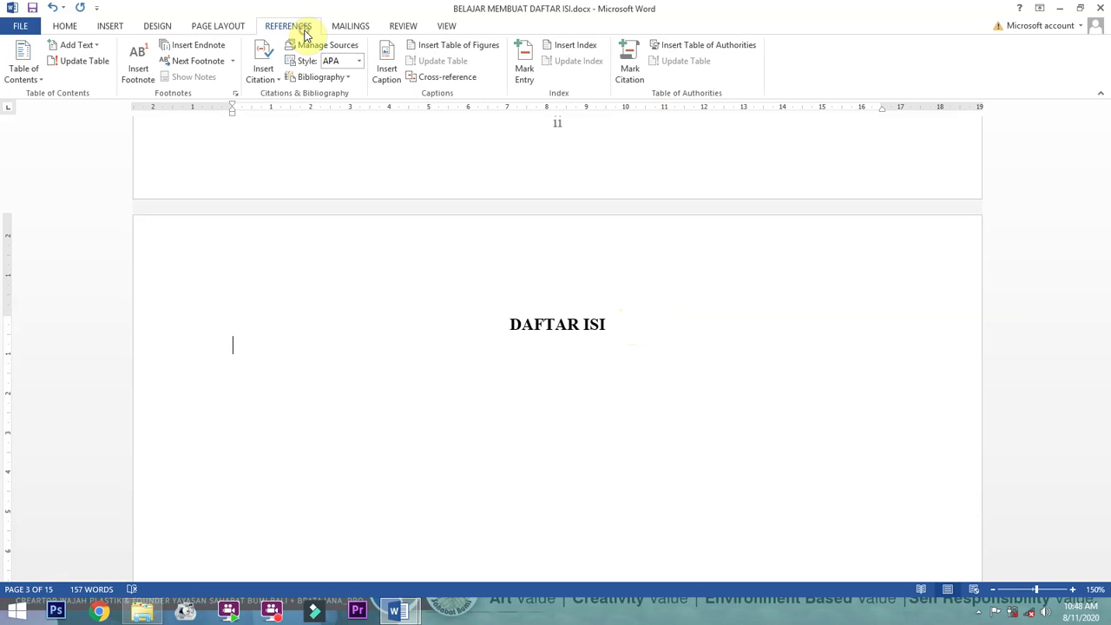
pyautogui.click(29, 62)
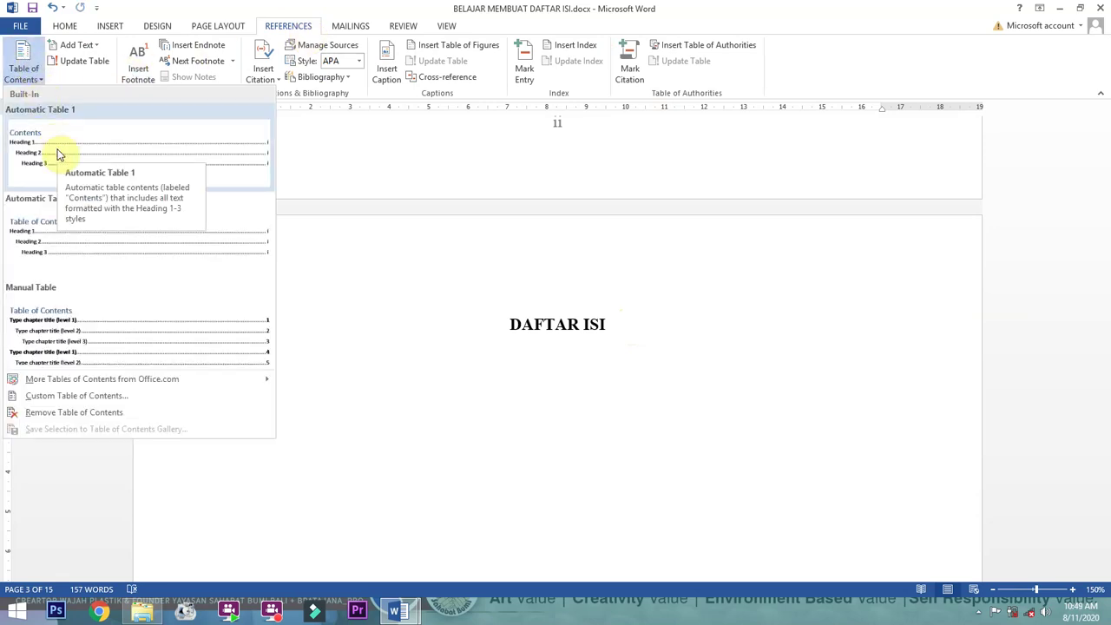
pyautogui.click(59, 153)
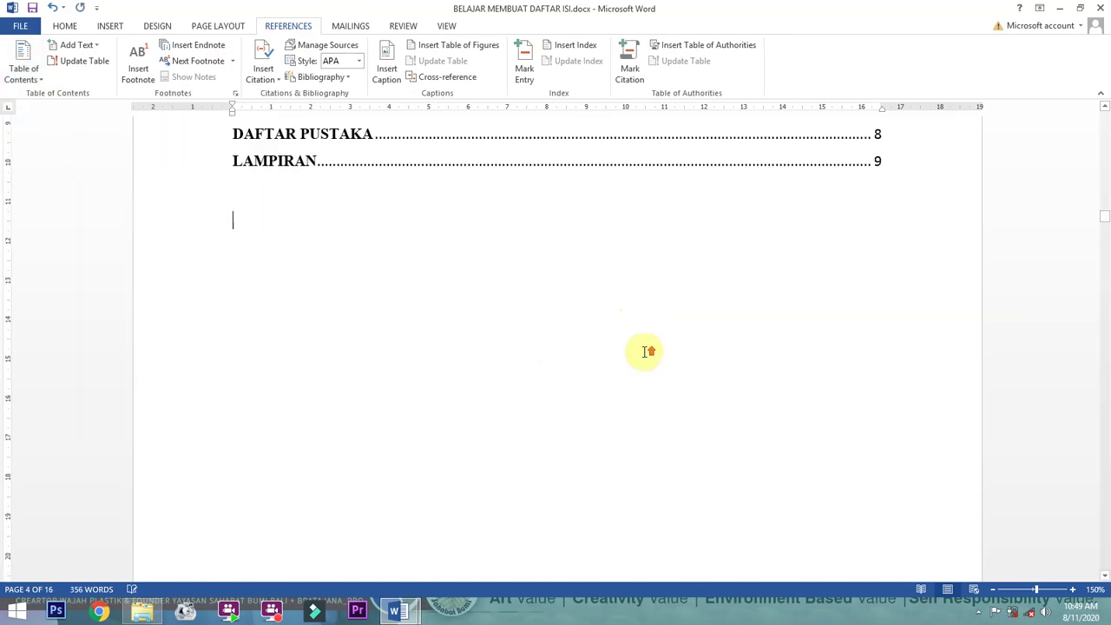
# Delete the "Contents" title above the entries of the inserted table of contents
pyautogui.scroll(8, 644, 351)
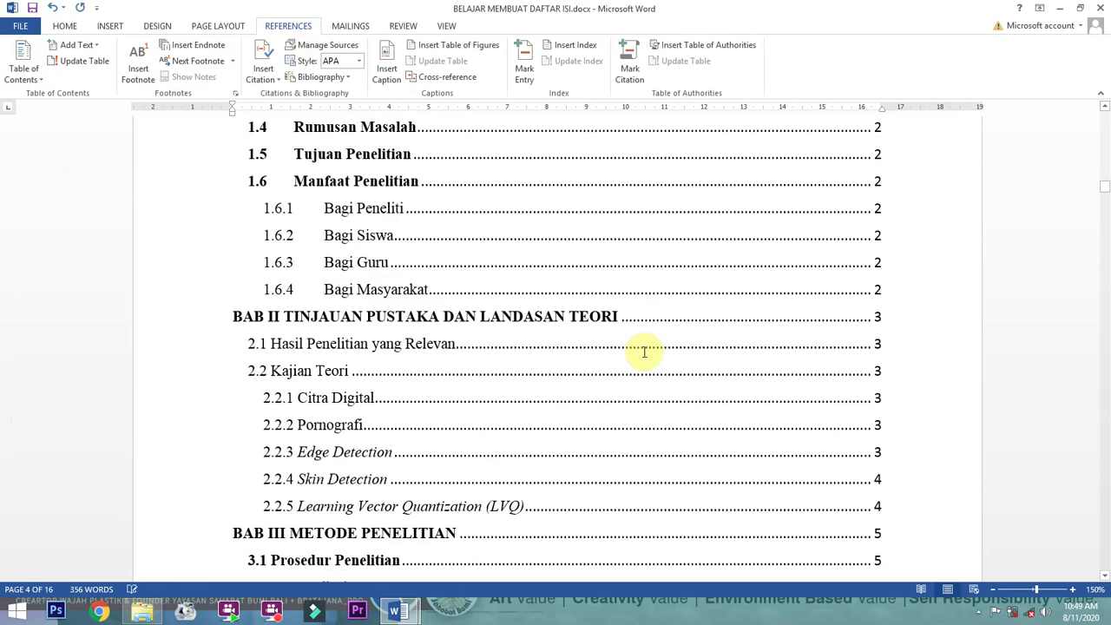
pyautogui.scroll(4, 644, 351)
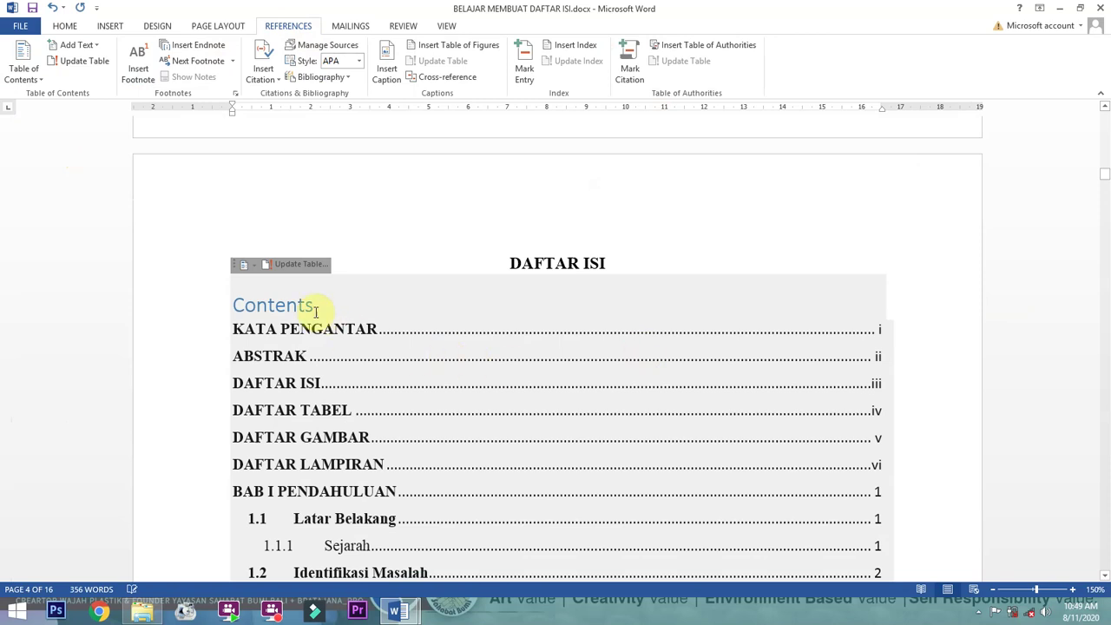
pyautogui.click(596, 264)
pyautogui.moveTo(326, 301); pyautogui.dragTo(236, 314)
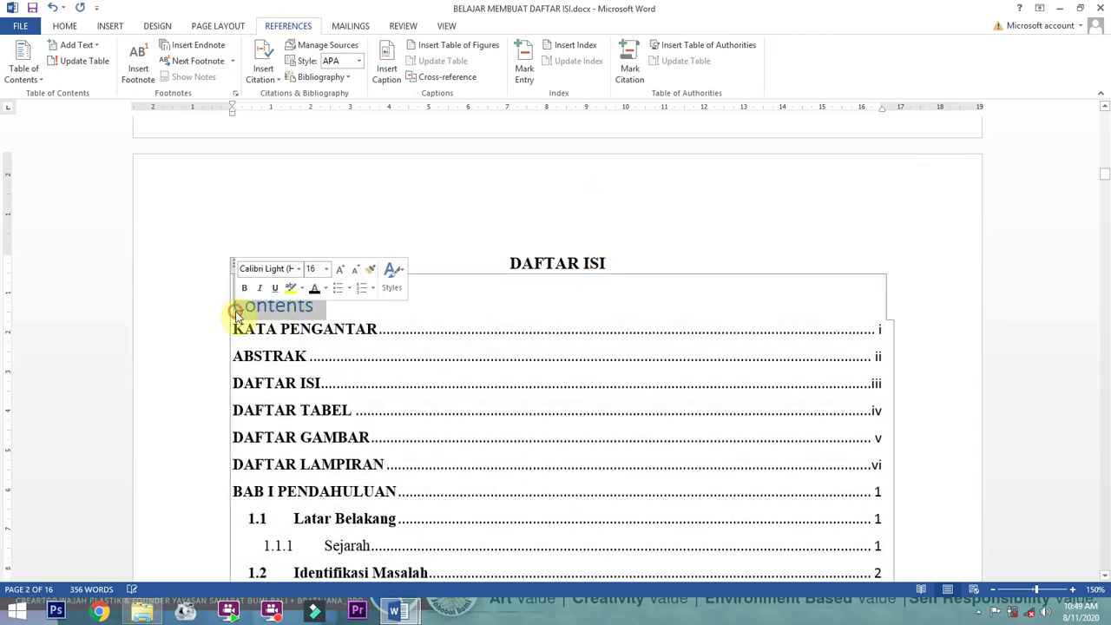
pyautogui.press('Delete')
pyautogui.click(377, 223)
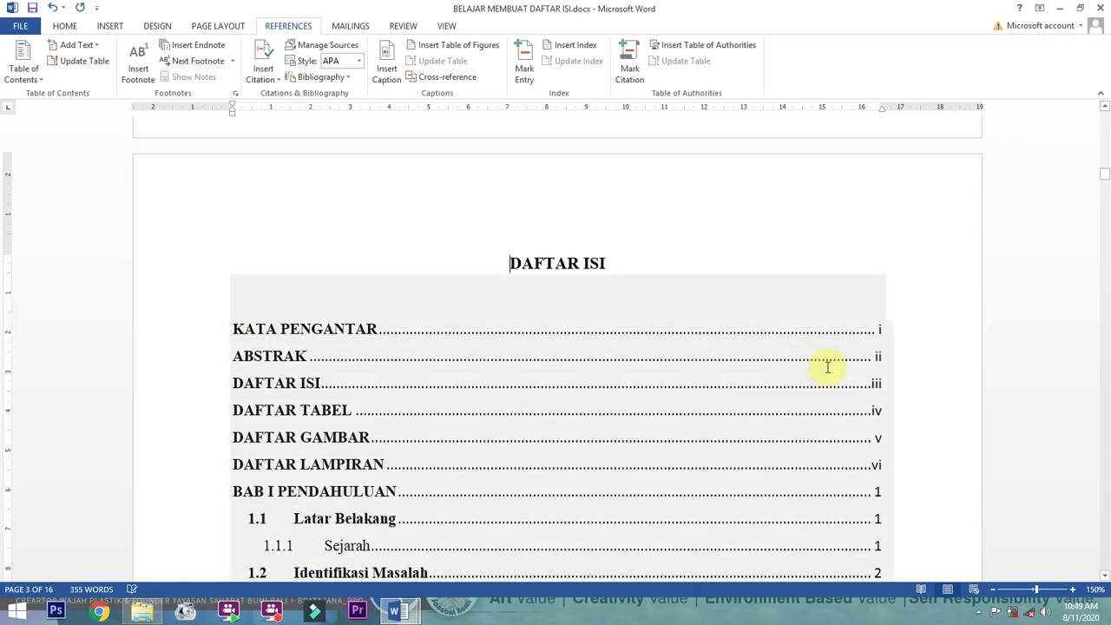
# Review the table of contents entries and page numbers from KATA PENGANTAR through BAB III
pyautogui.scroll(-3, 829, 367)
pyautogui.scroll(-3, 922, 332)
pyautogui.scroll(-10, 885, 364)
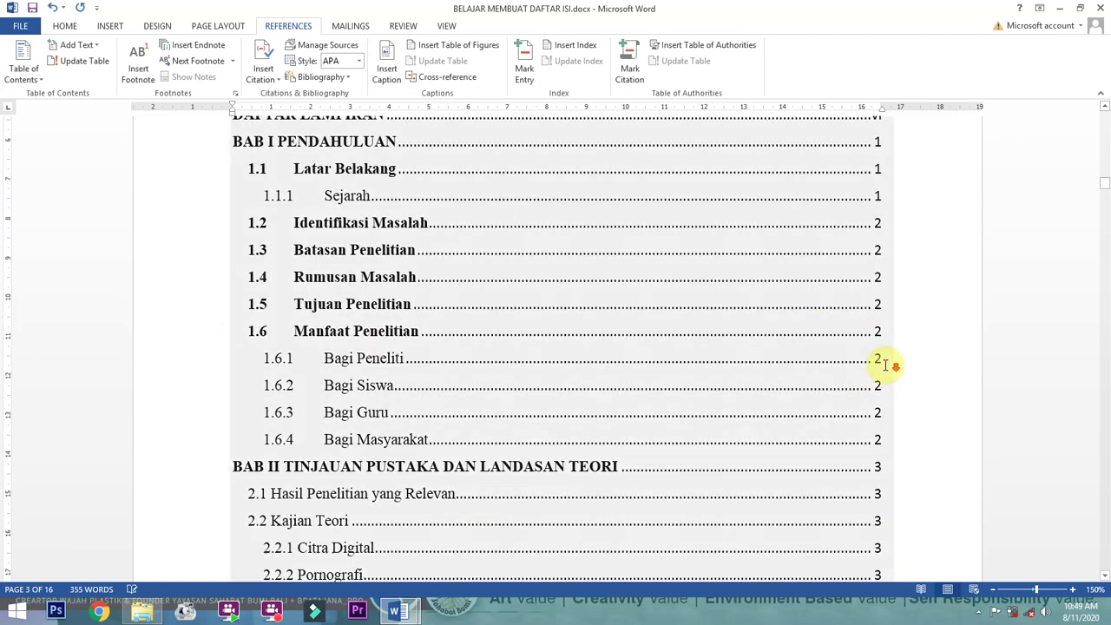
pyautogui.scroll(-5, 875, 382)
pyautogui.scroll(15, 866, 401)
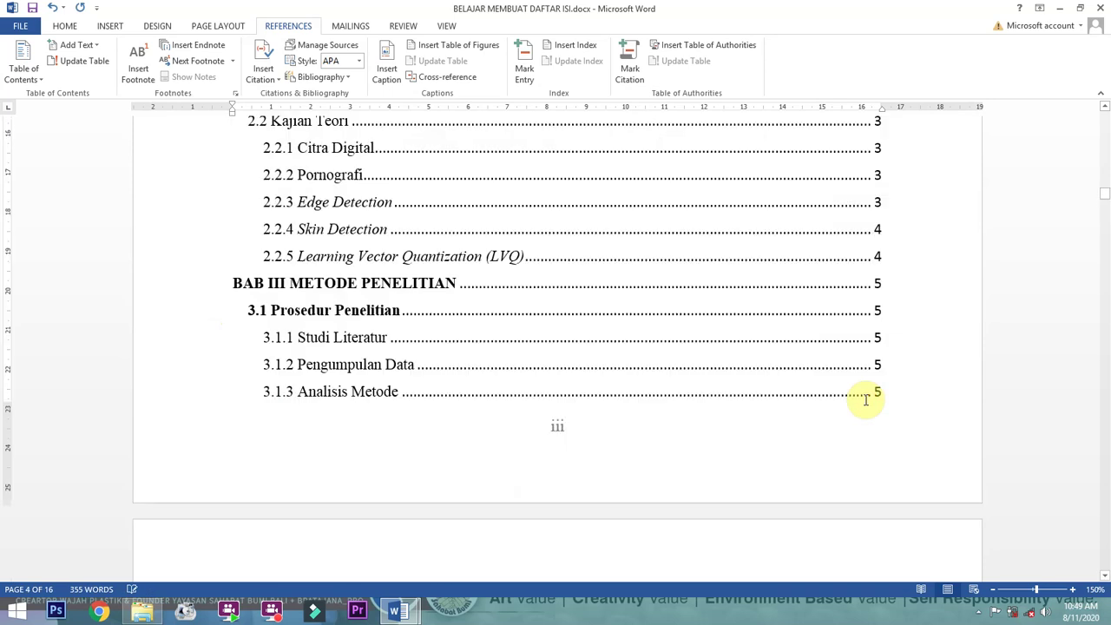
pyautogui.scroll(3, 770, 322)
pyautogui.scroll(3, 401, 296)
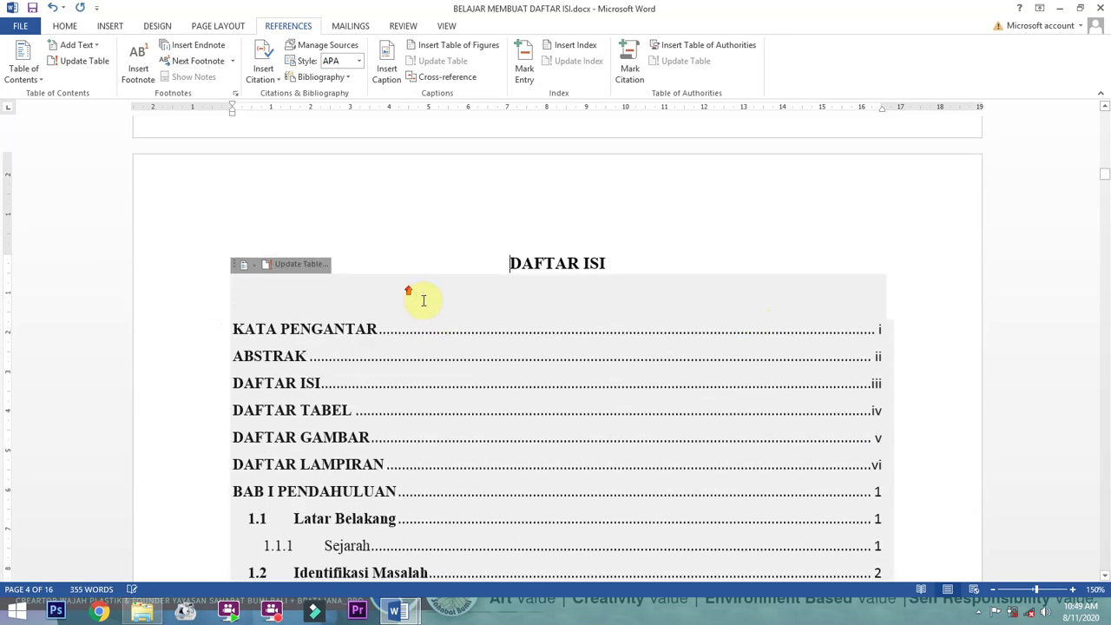
# Update the table of contents with the option to update page numbers only
pyautogui.rightClick(873, 281)
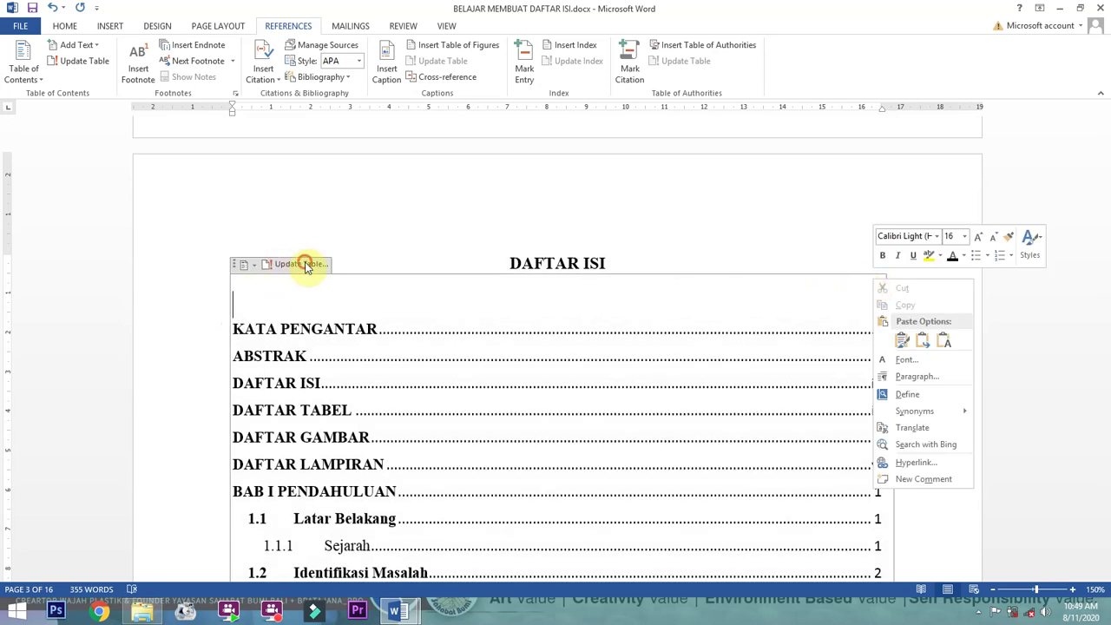
pyautogui.click(305, 265)
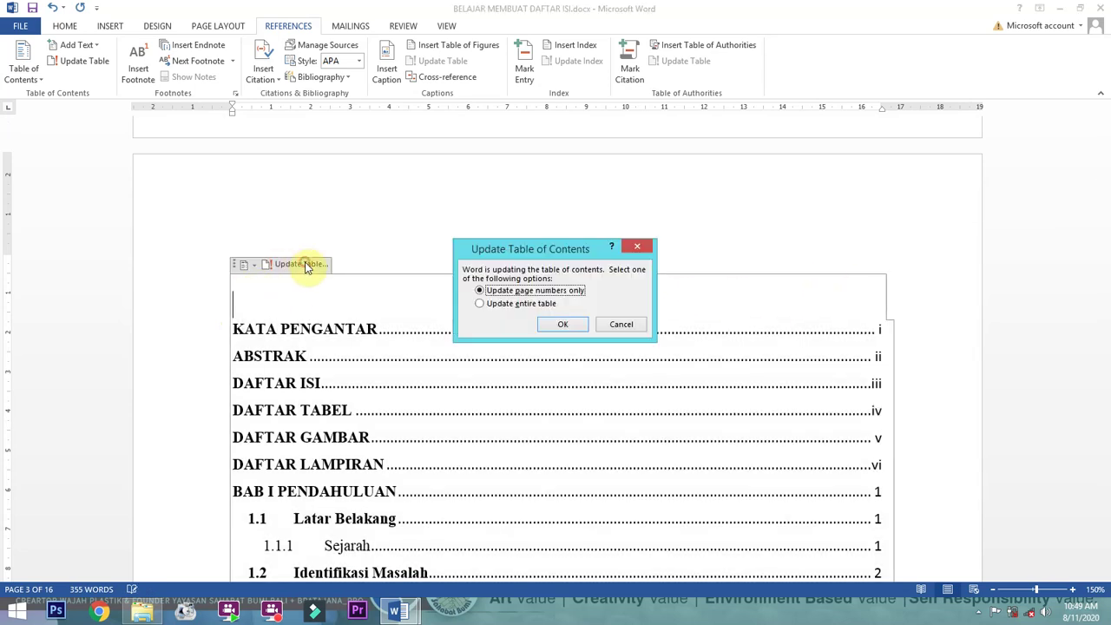
pyautogui.click(560, 324)
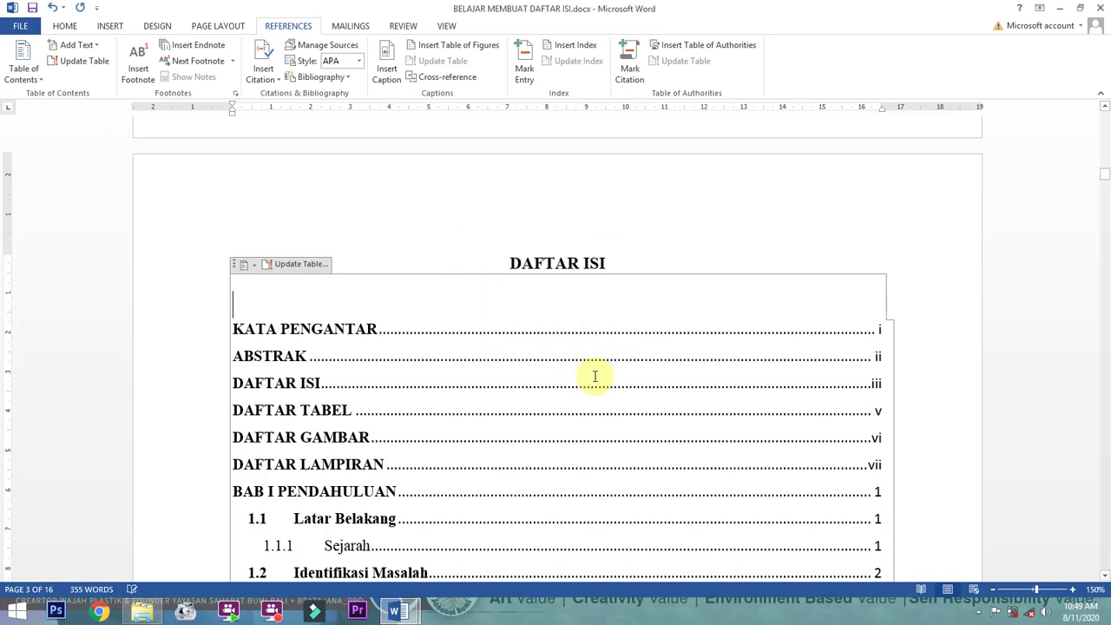
# Select the entire document, including the table of contents, and set its font to Times New Roman
pyautogui.click(866, 295)
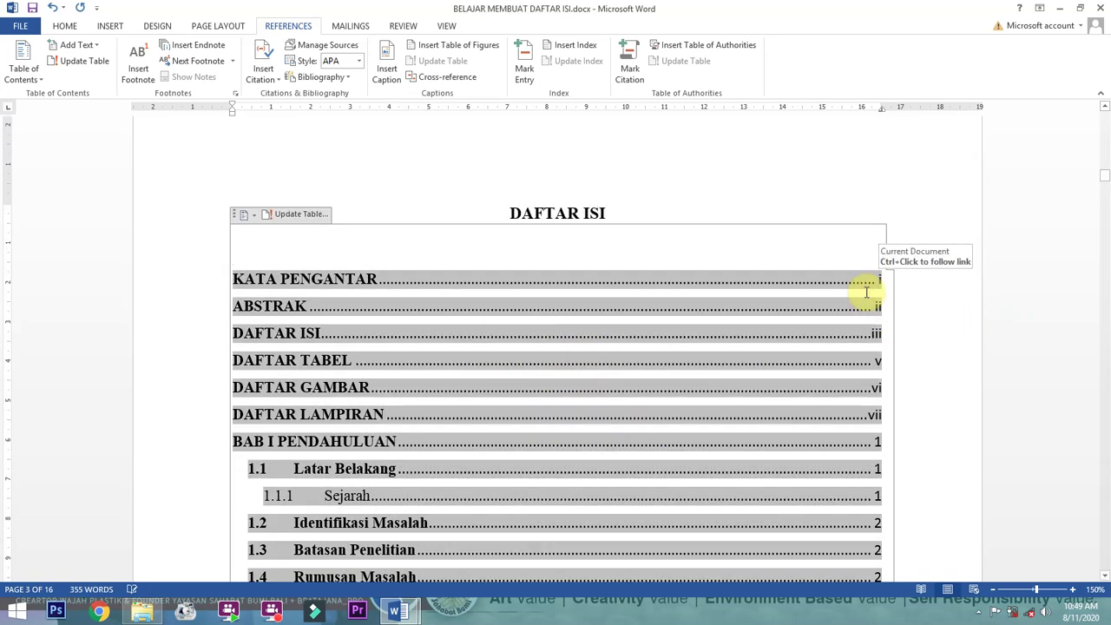
pyautogui.hotkey('ctrl', 'a')
pyautogui.click(599, 302)
pyautogui.click(285, 283)
pyautogui.click(38, 25)
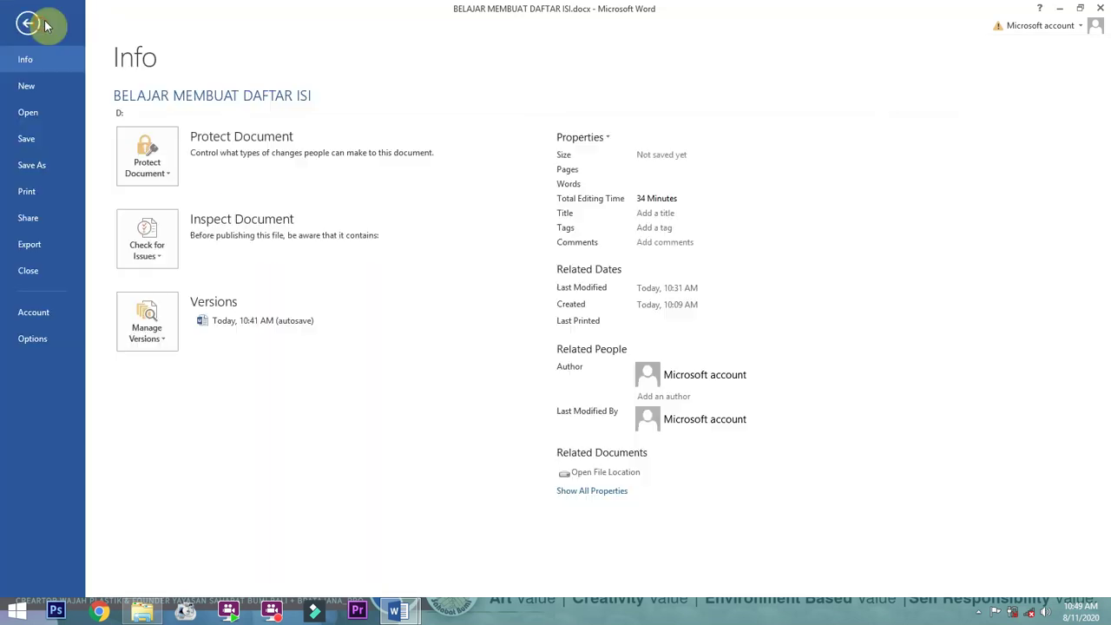
pyautogui.click(27, 23)
pyautogui.click(64, 25)
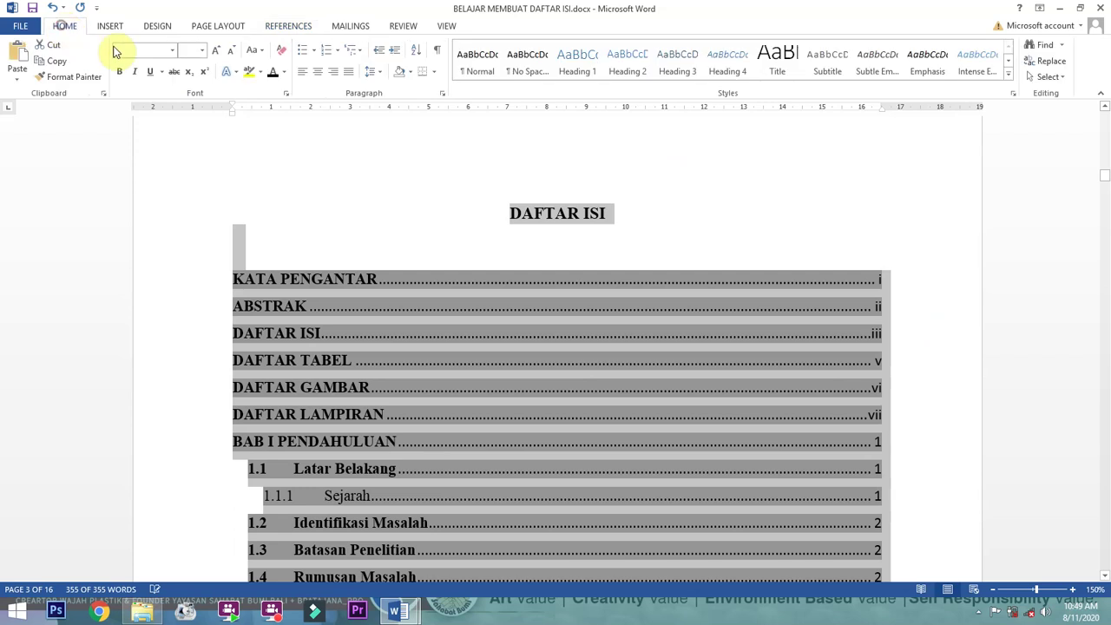
pyautogui.click(146, 55)
pyautogui.write('Times New Roman')
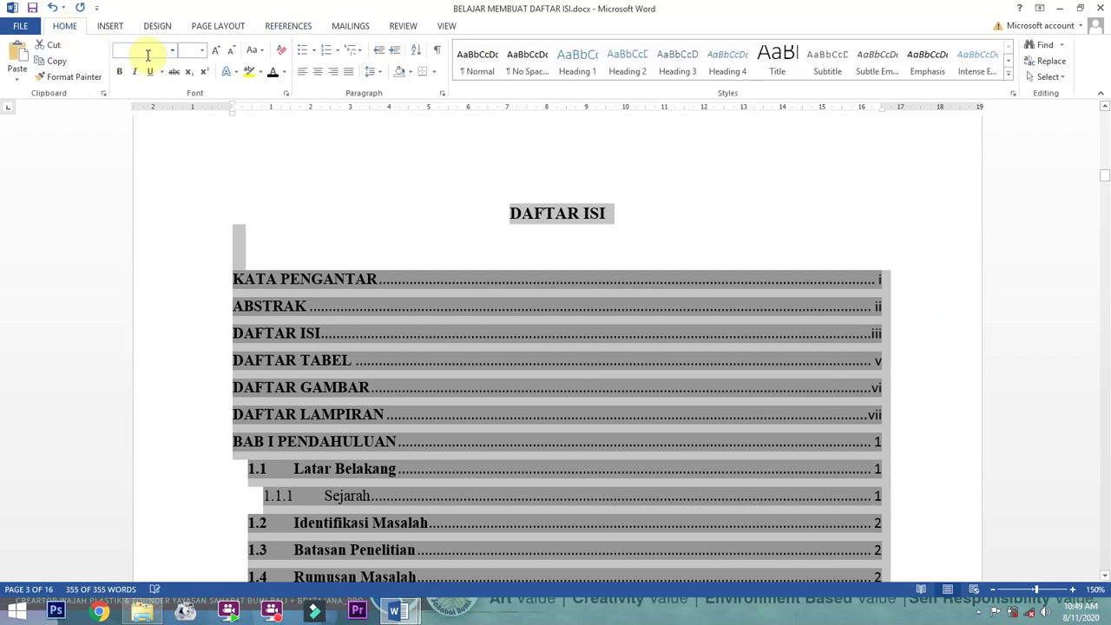
pyautogui.press('Return')
pyautogui.click(878, 354)
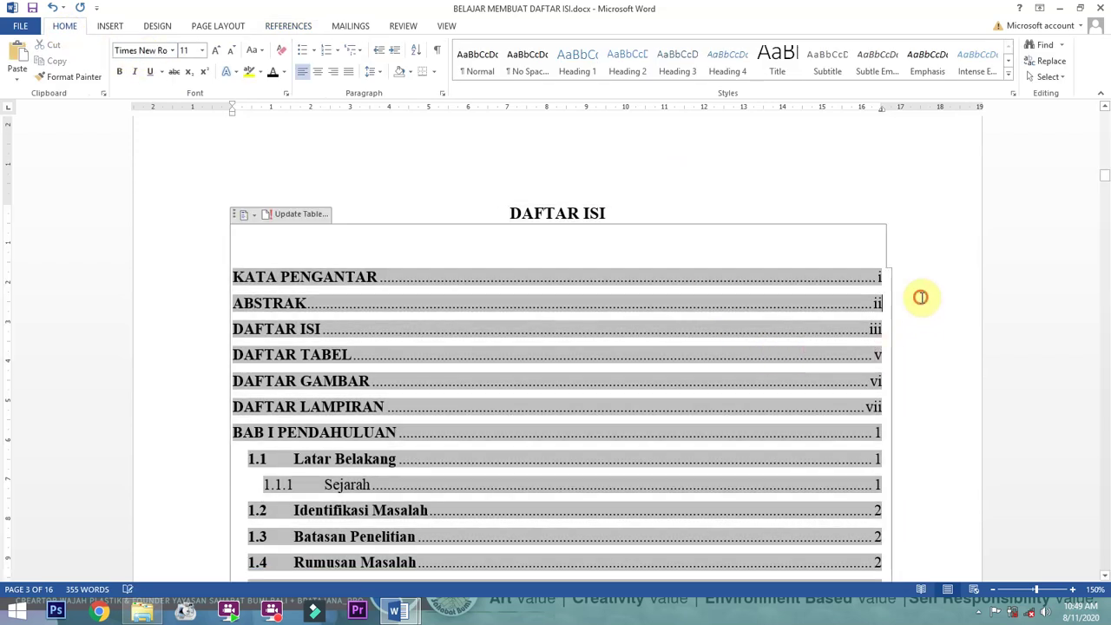
# Check the reformatted table of contents down to the LAMPIRAN entry, and return to the KATA PENGANTAR page
pyautogui.scroll(-1, 925, 298)
pyautogui.scroll(-3, 925, 297)
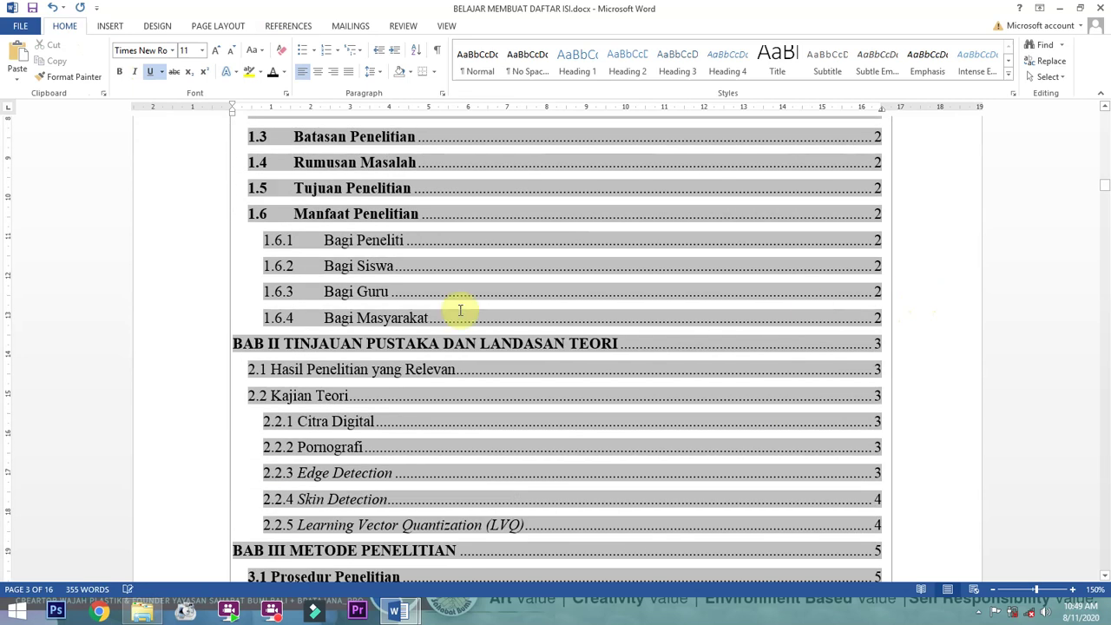
pyautogui.scroll(-3, 404, 287)
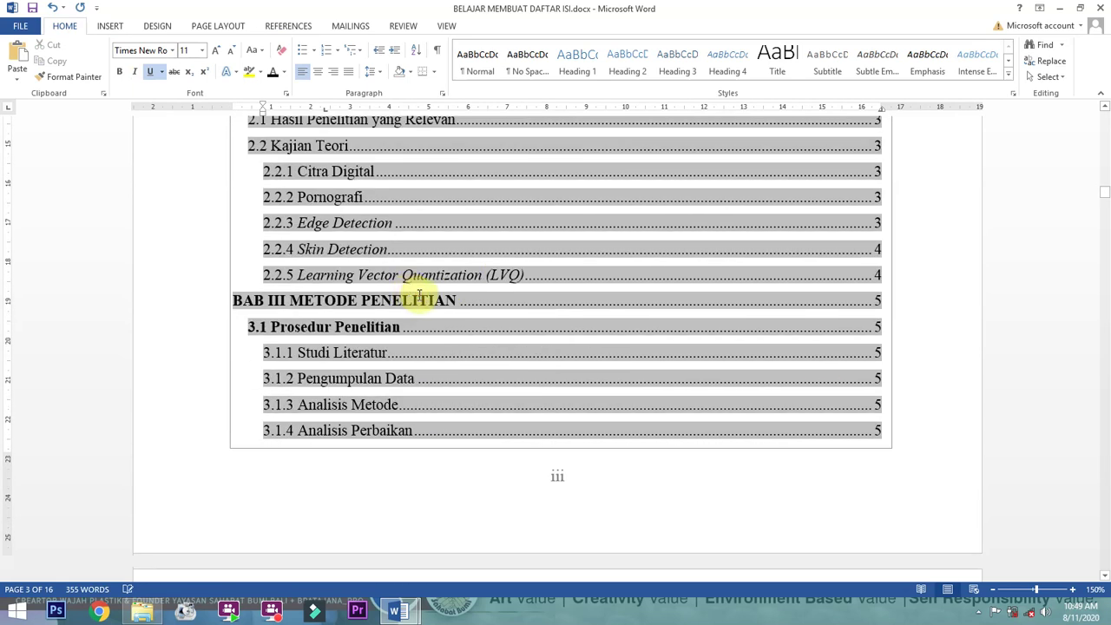
pyautogui.scroll(-3, 438, 304)
pyautogui.scroll(-8, 451, 320)
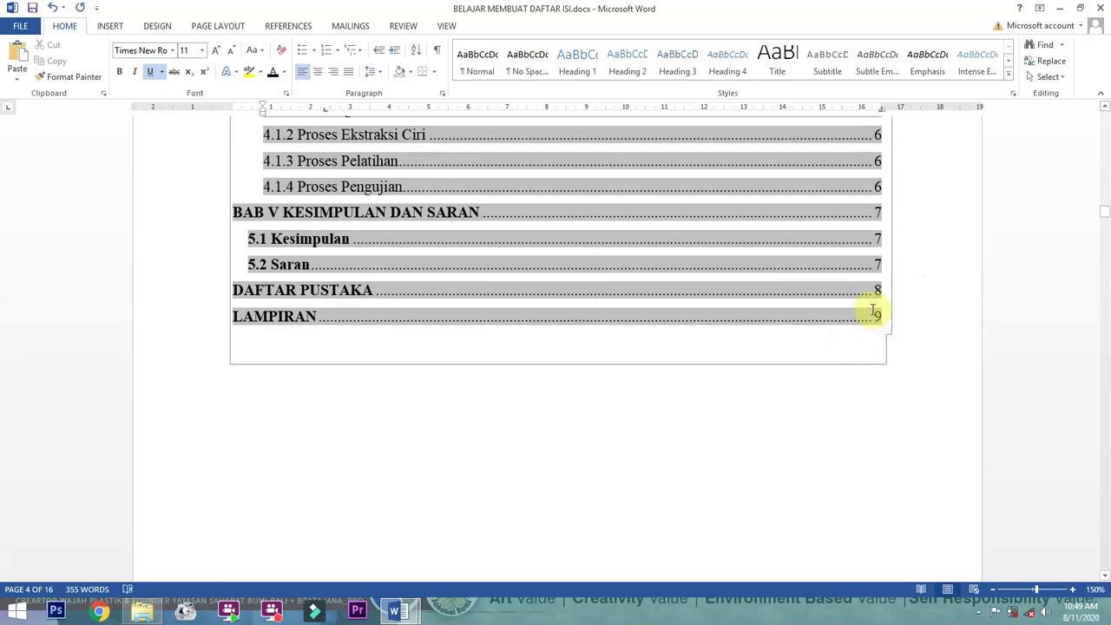
pyautogui.scroll(3, 330, 280)
pyautogui.scroll(10, 330, 279)
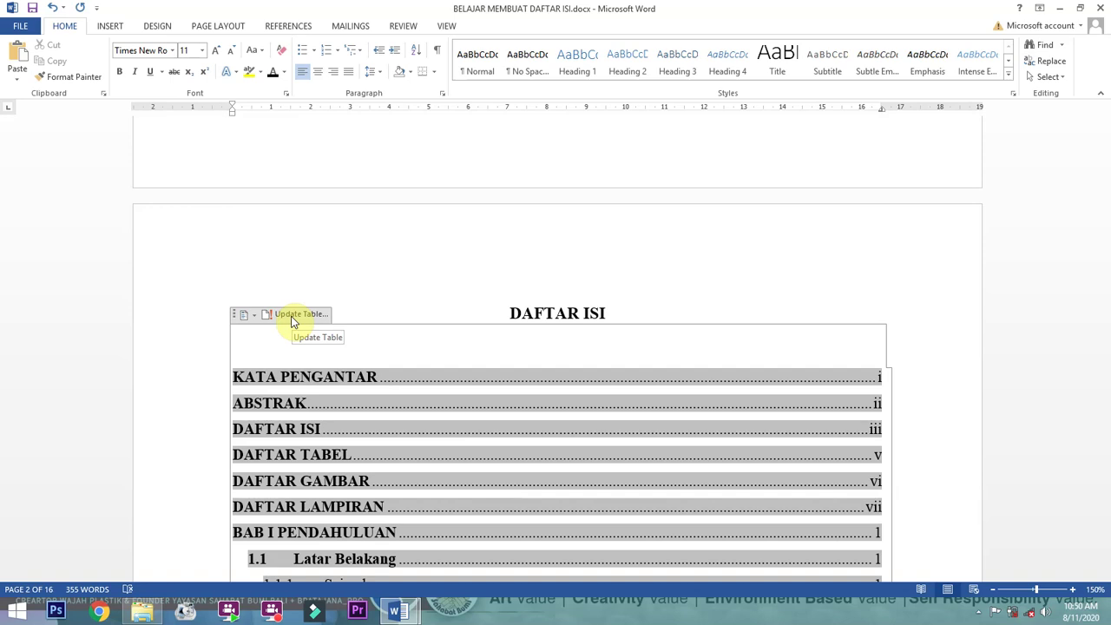
pyautogui.click(625, 308)
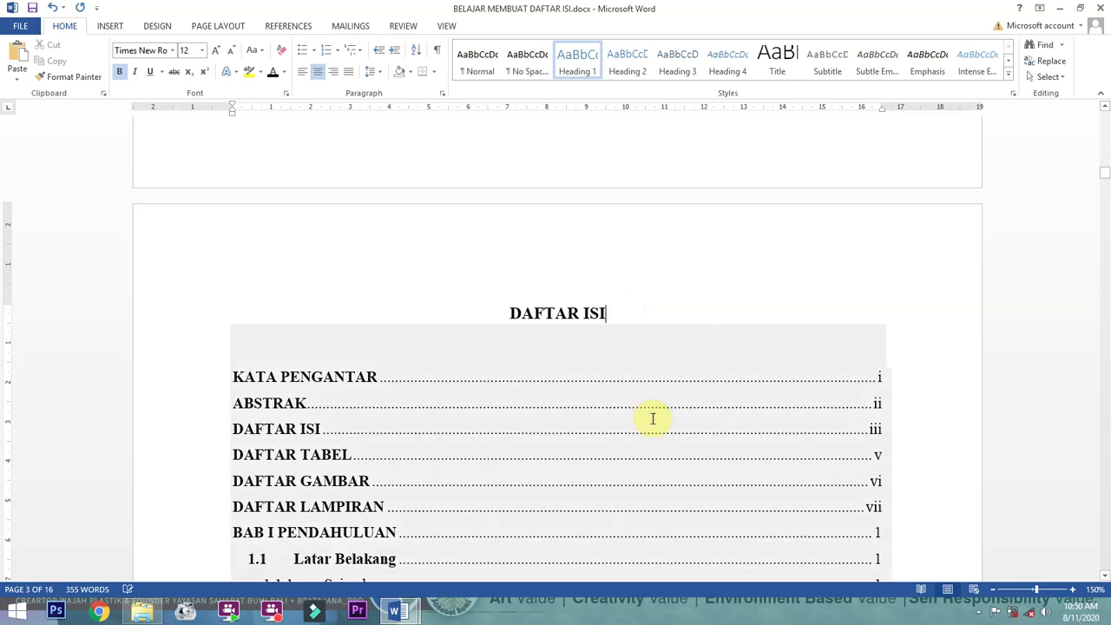
pyautogui.moveTo(1106, 178); pyautogui.dragTo(1106, 117)
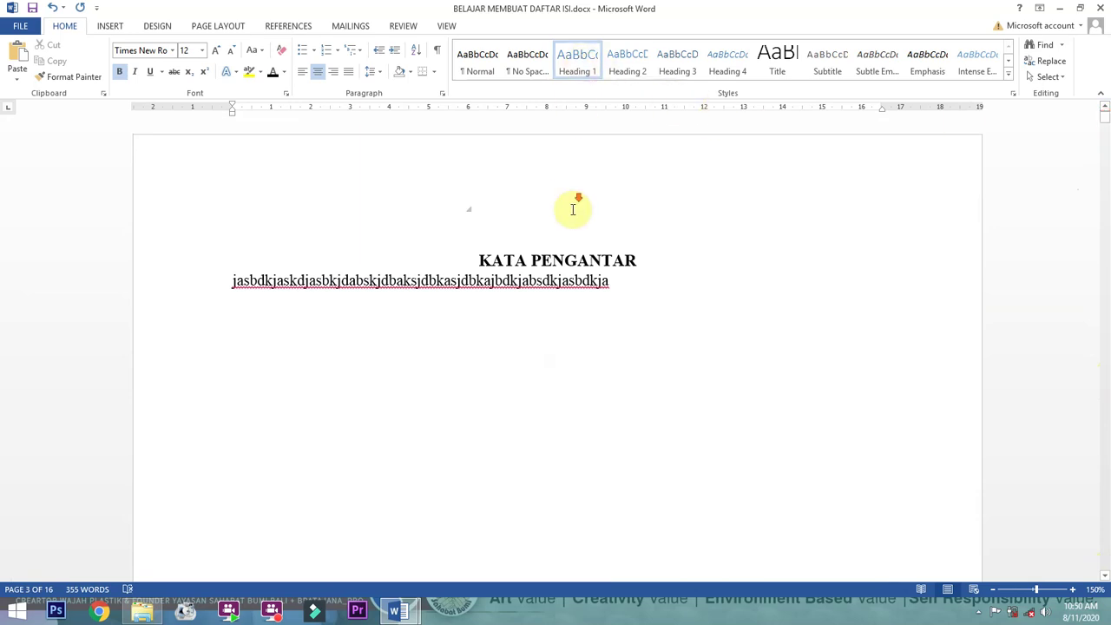
# Review the table of contents on the DAFTAR ISI page, checking the main headings, subheadings and numbering levels down to BAB III
pyautogui.scroll(-15, 702, 228)
pyautogui.scroll(-18, 700, 245)
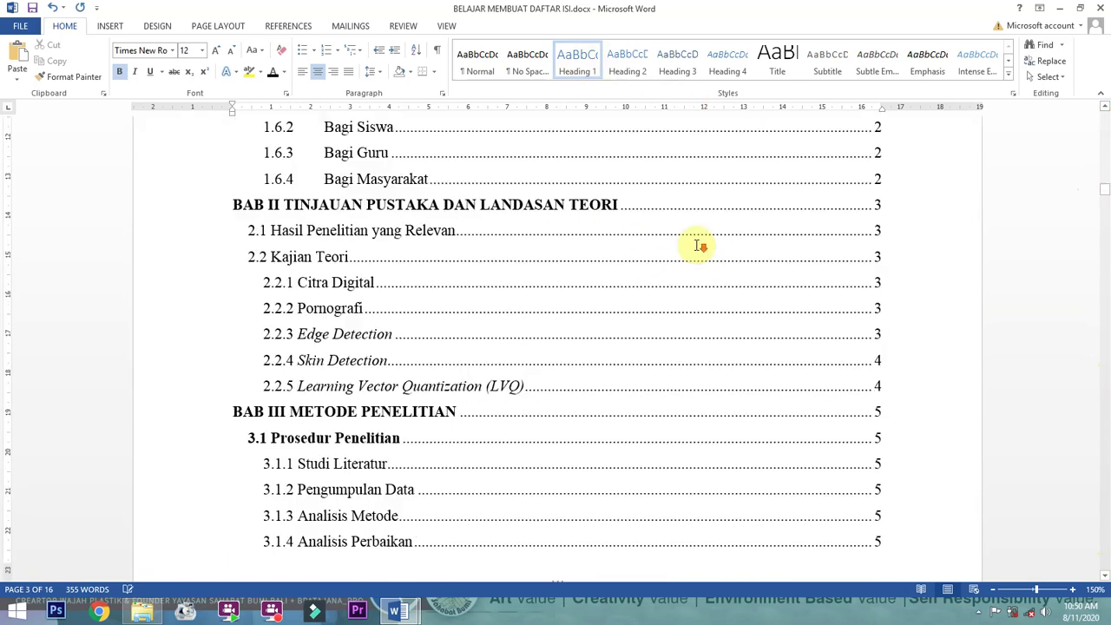
pyautogui.scroll(3, 291, 273)
pyautogui.click(401, 299)
pyautogui.scroll(1, 401, 300)
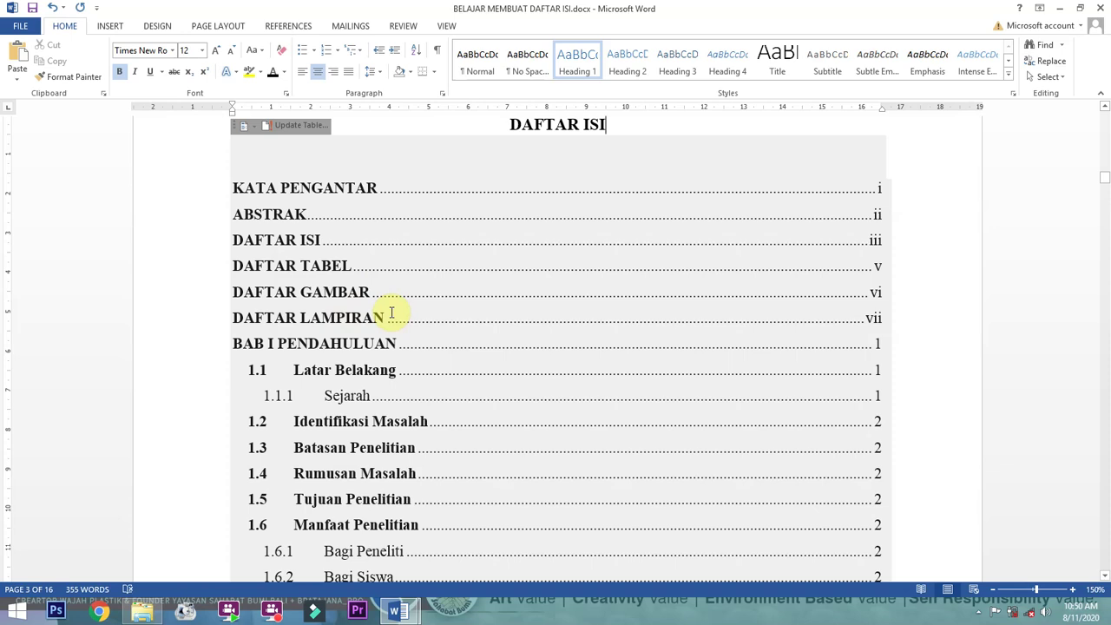
pyautogui.click(568, 171)
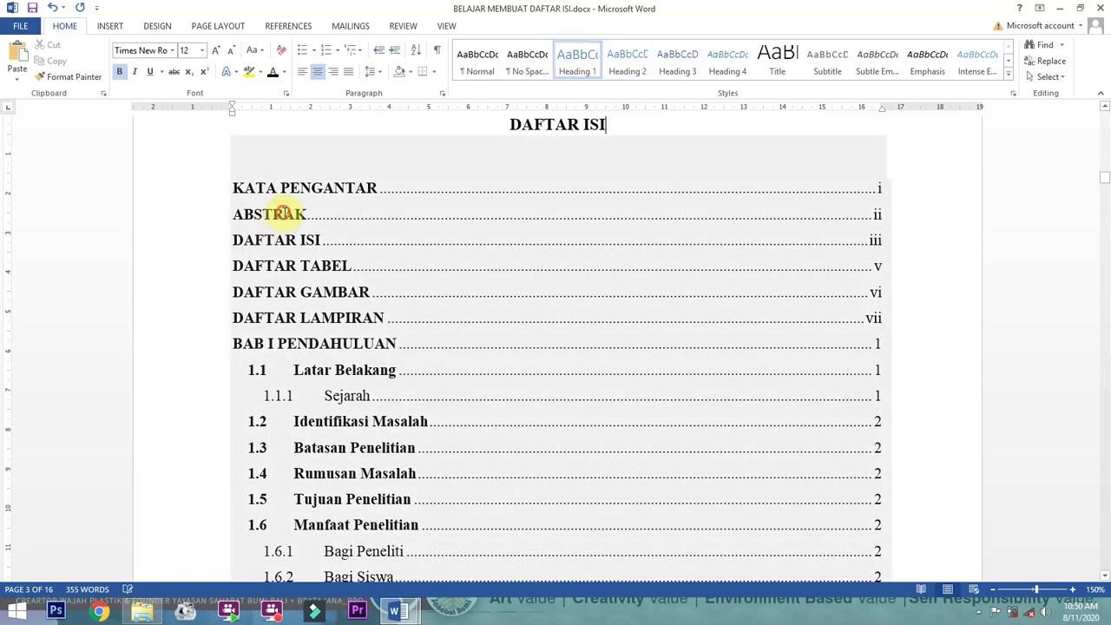
pyautogui.click(283, 214)
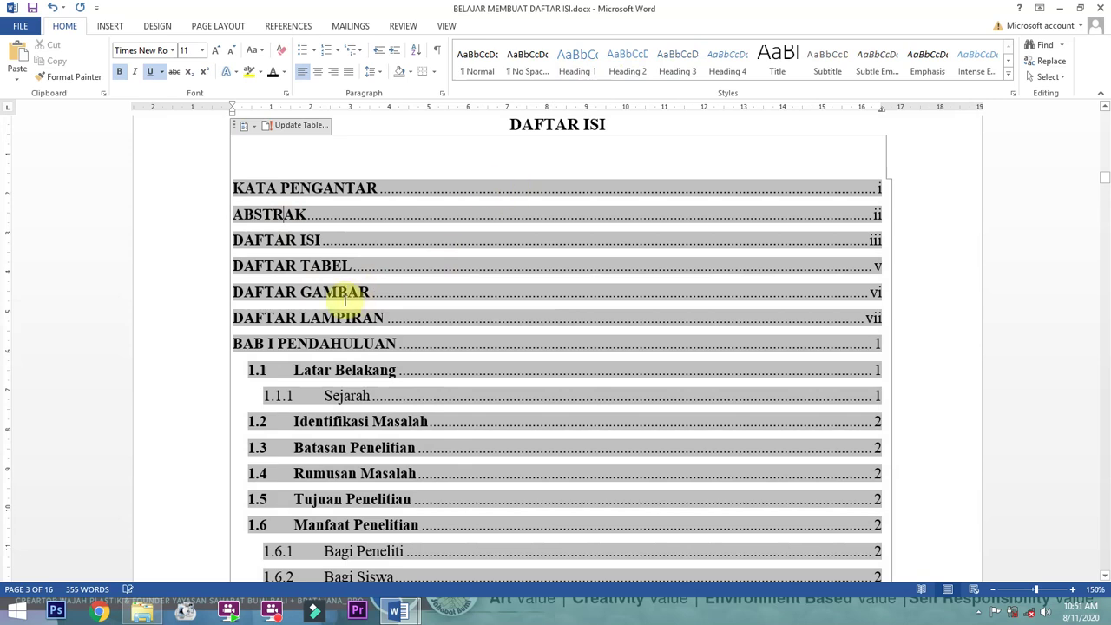
pyautogui.click(305, 186)
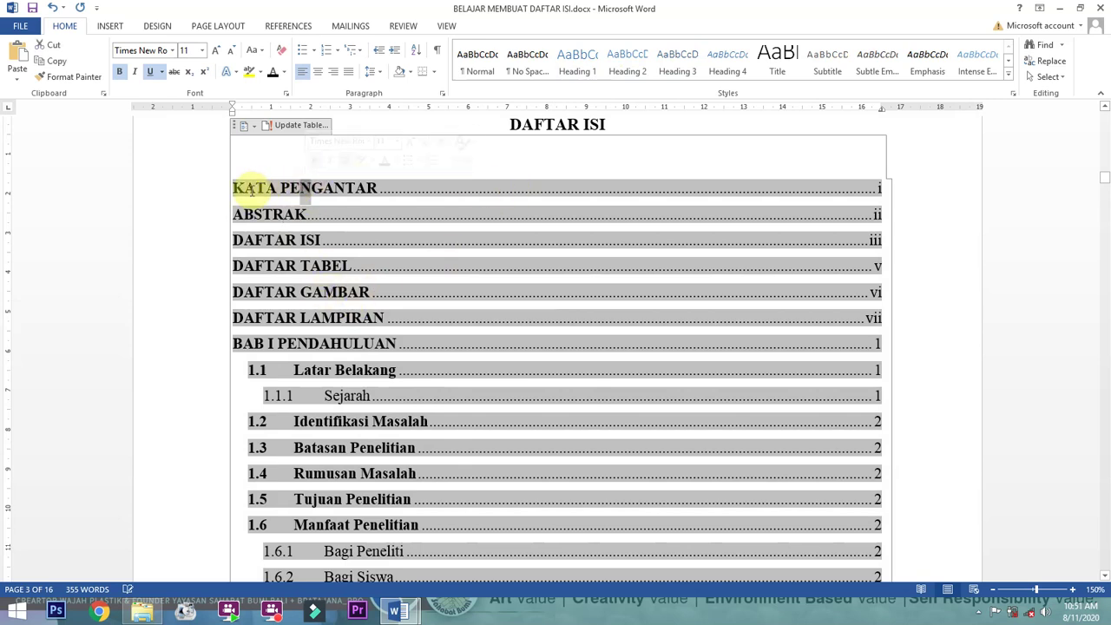
pyautogui.click(266, 370)
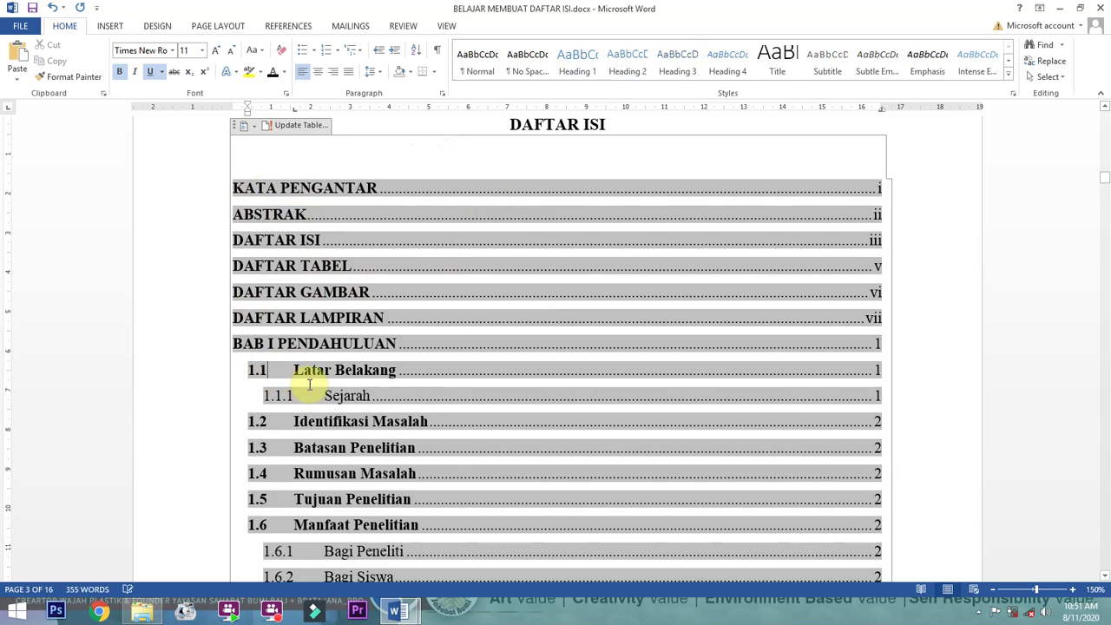
pyautogui.scroll(-1, 309, 385)
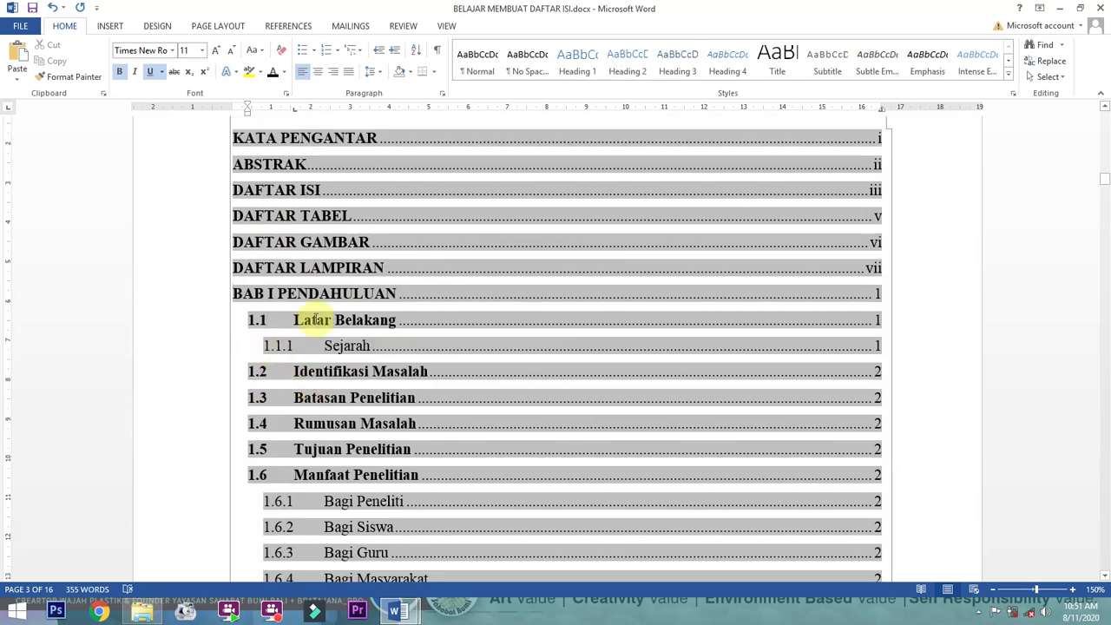
pyautogui.scroll(-3, 386, 361)
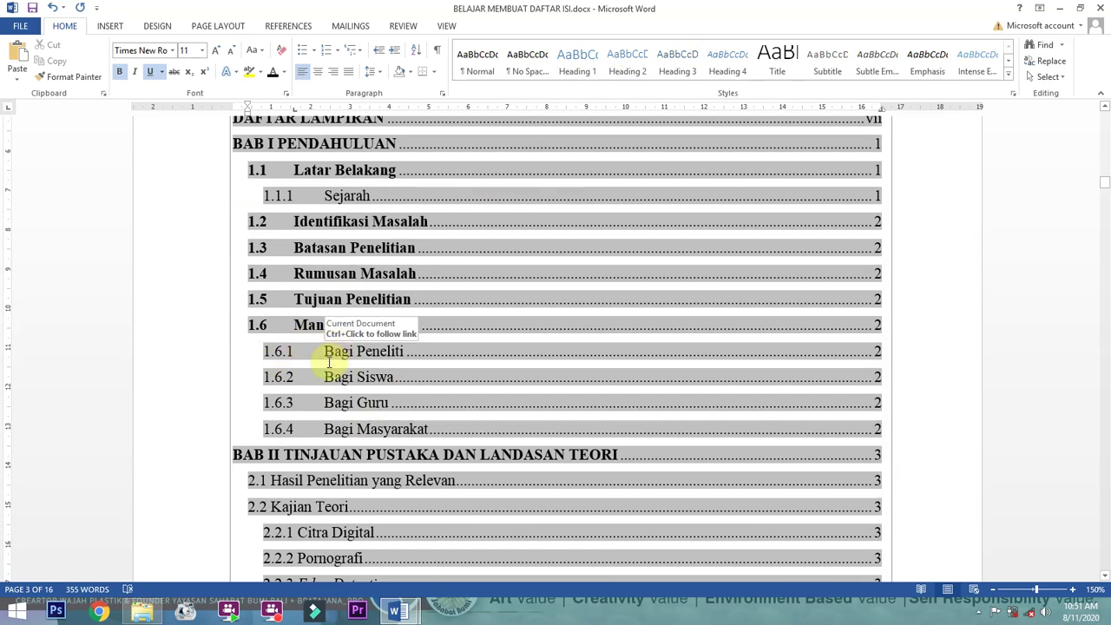
pyautogui.scroll(7, 314, 357)
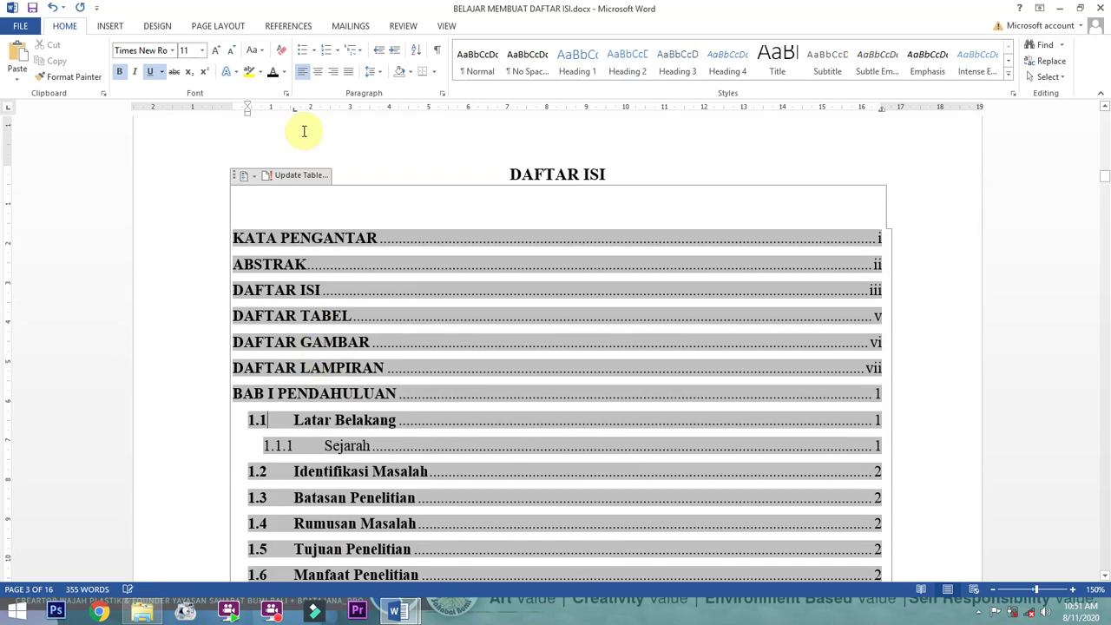
# Inspect the page number placement choices and the available number formats in the Page Number Format settings, without applying any change
pyautogui.click(115, 28)
pyautogui.click(569, 148)
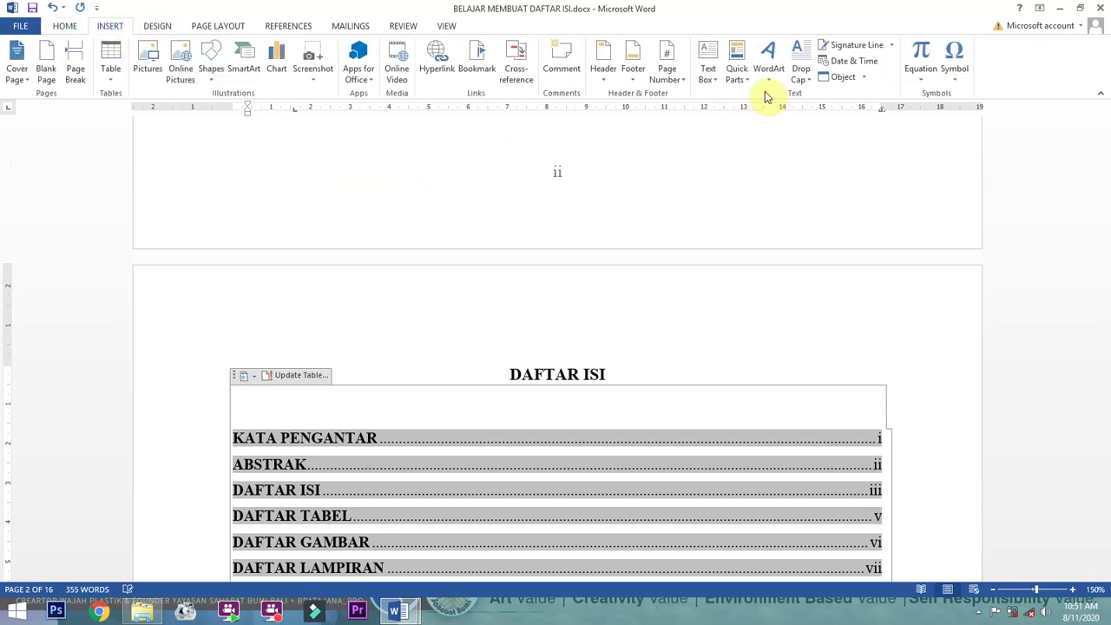
pyautogui.click(666, 73)
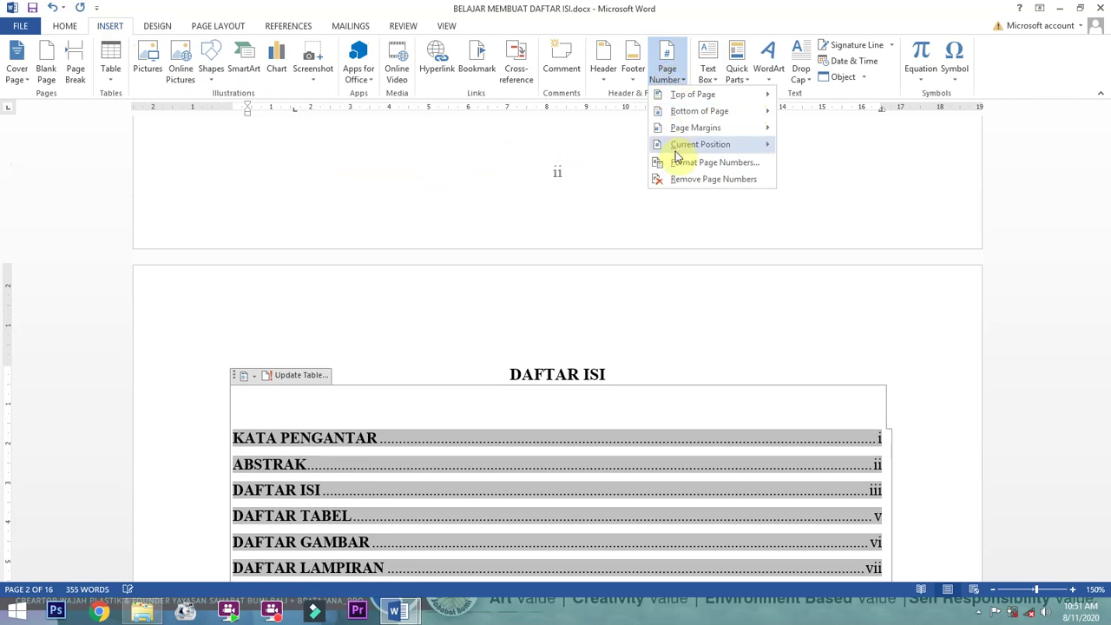
pyautogui.moveTo(693, 99)
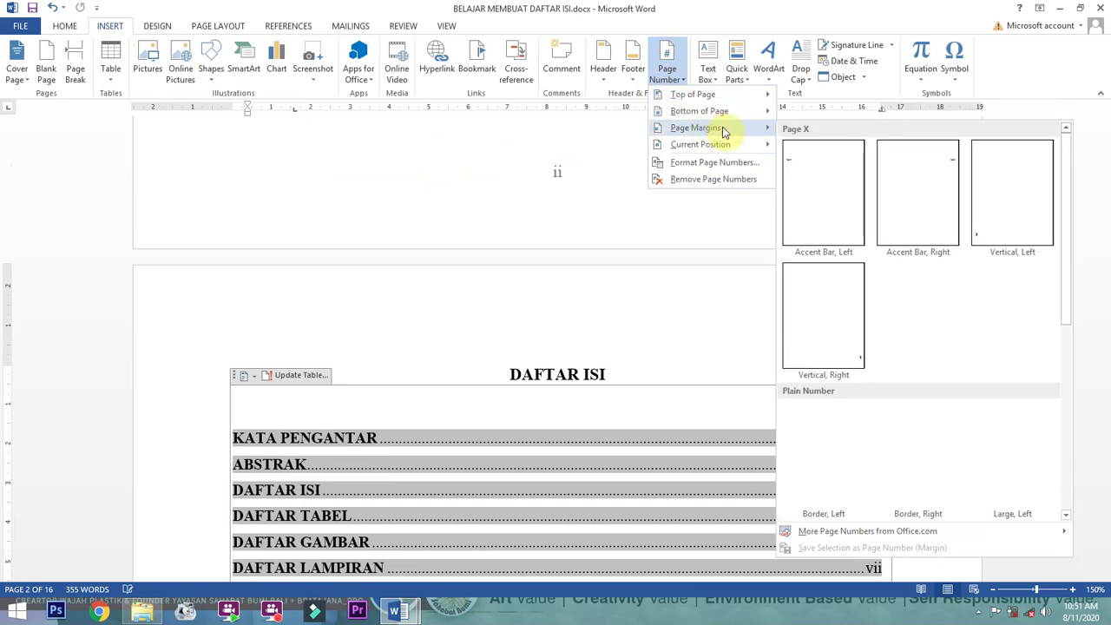
pyautogui.click(699, 167)
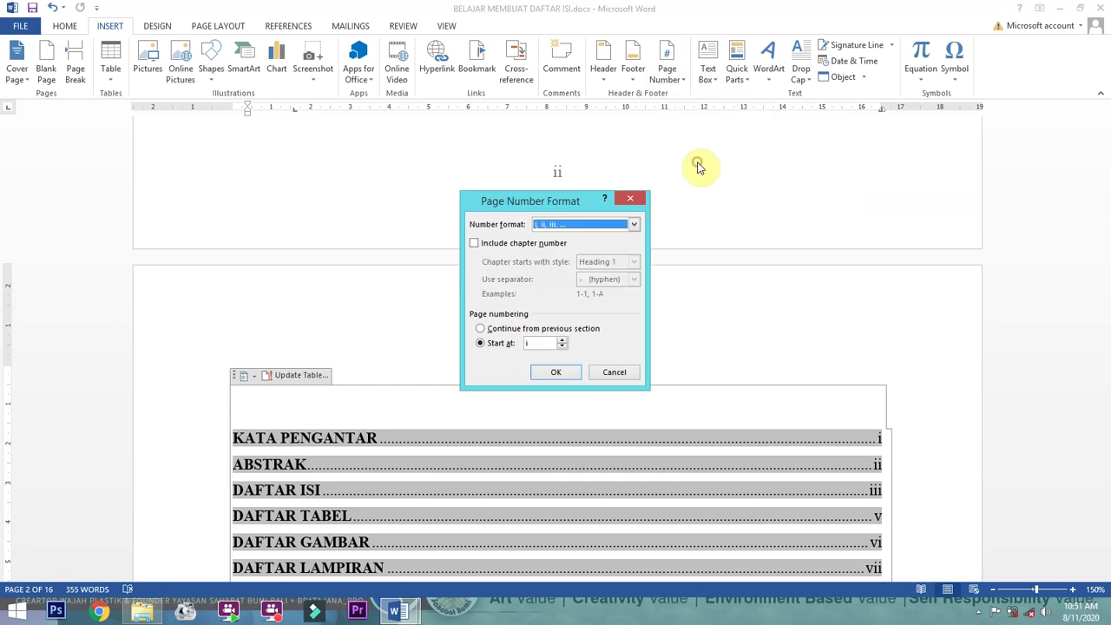
pyautogui.click(634, 225)
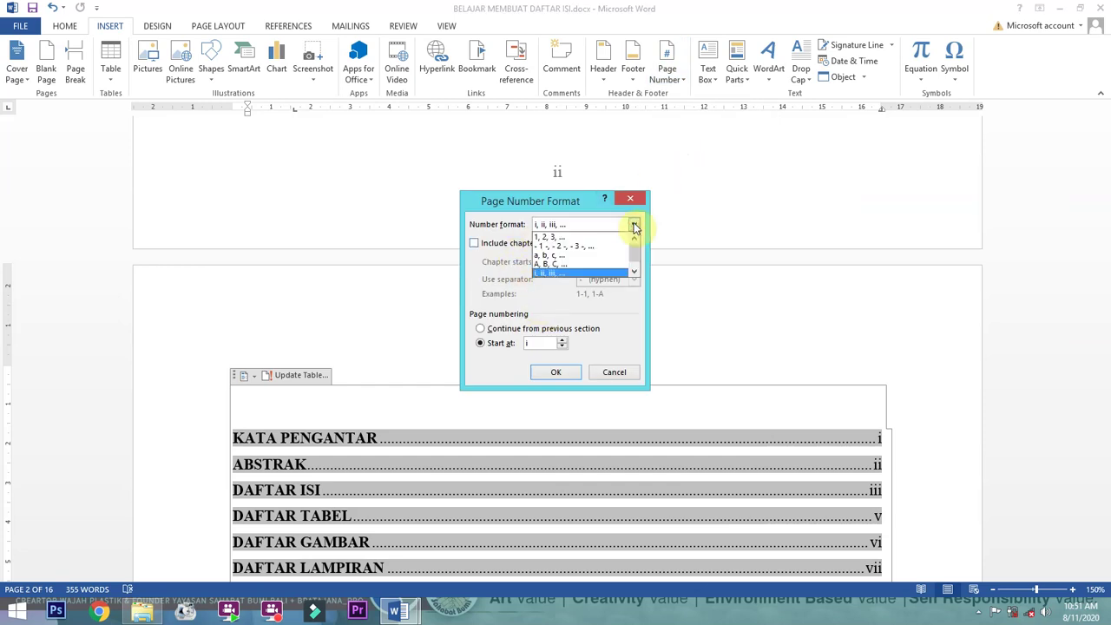
pyautogui.click(508, 375)
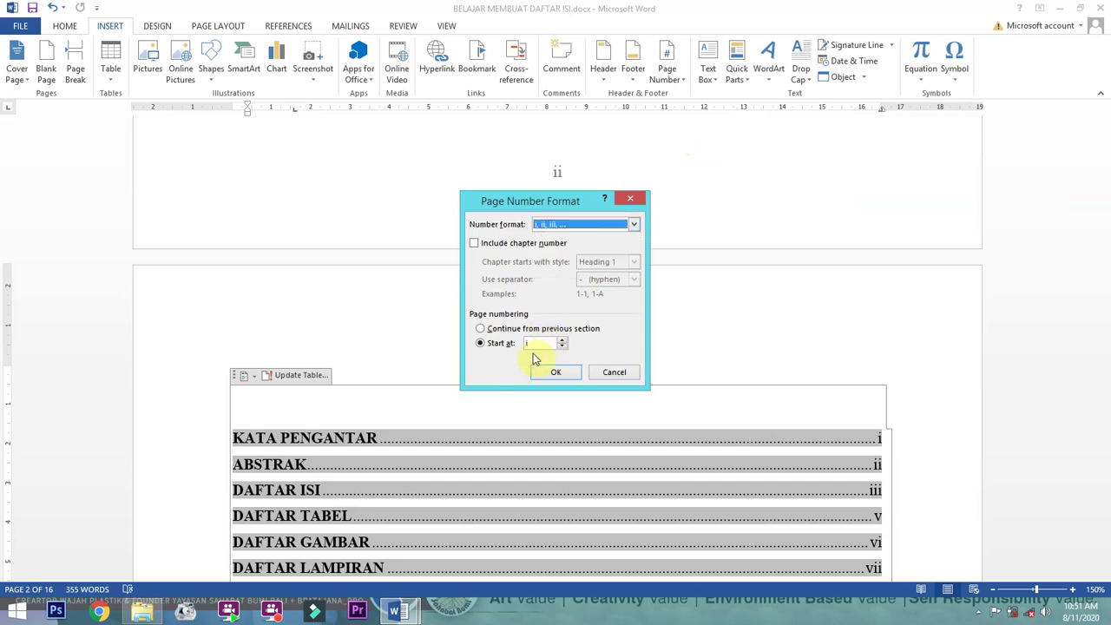
pyautogui.click(620, 373)
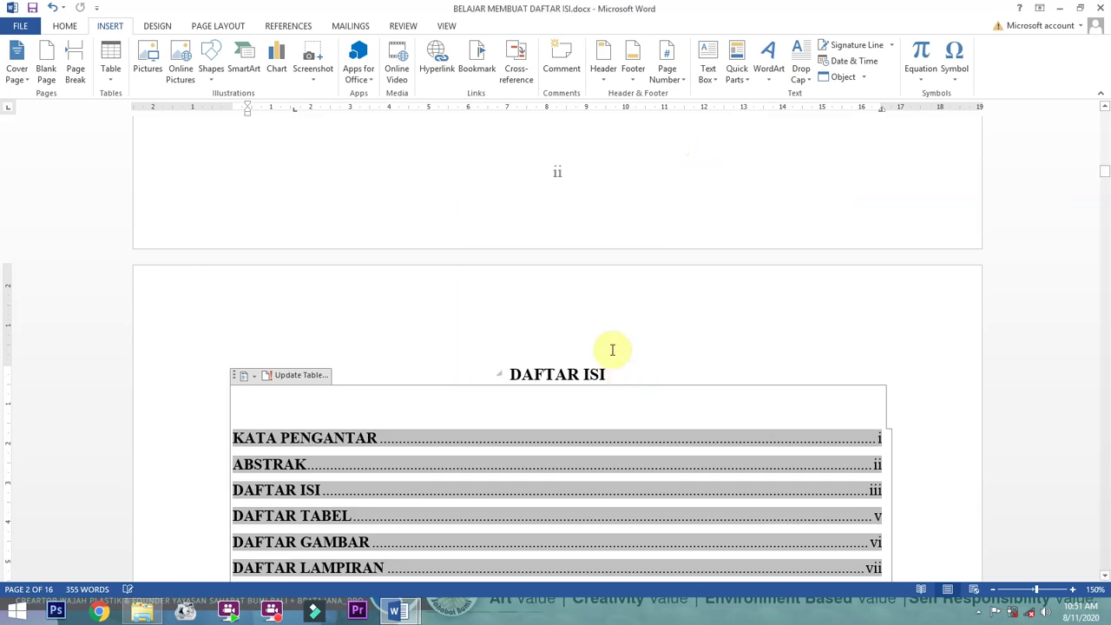
# Review the available page break and section break types, including the Next Page section break, without inserting one
pyautogui.click(208, 28)
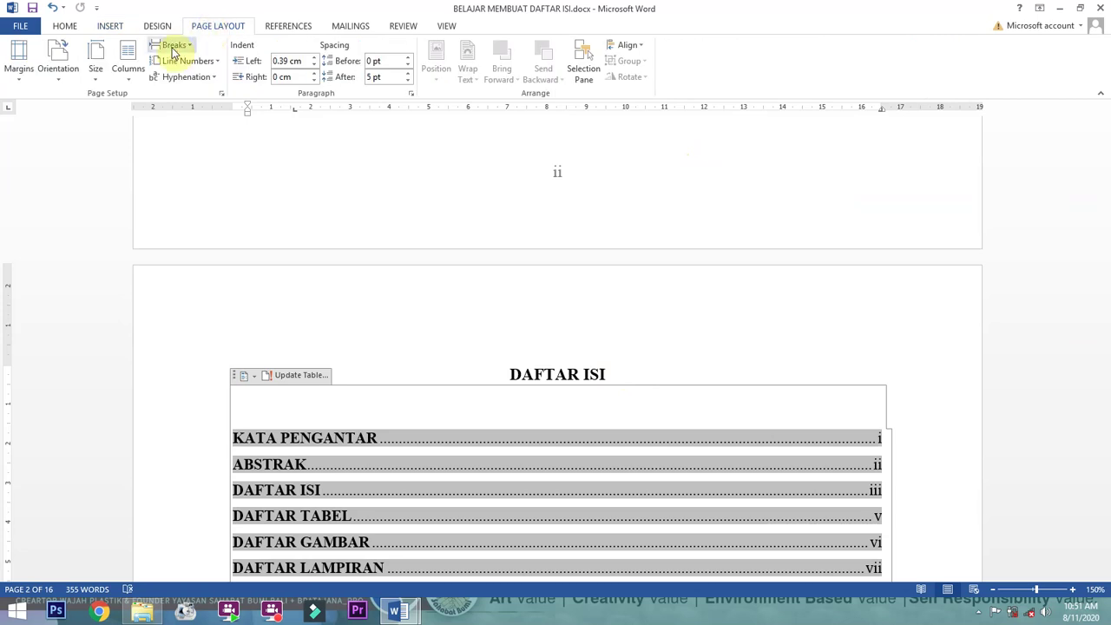
pyautogui.click(174, 49)
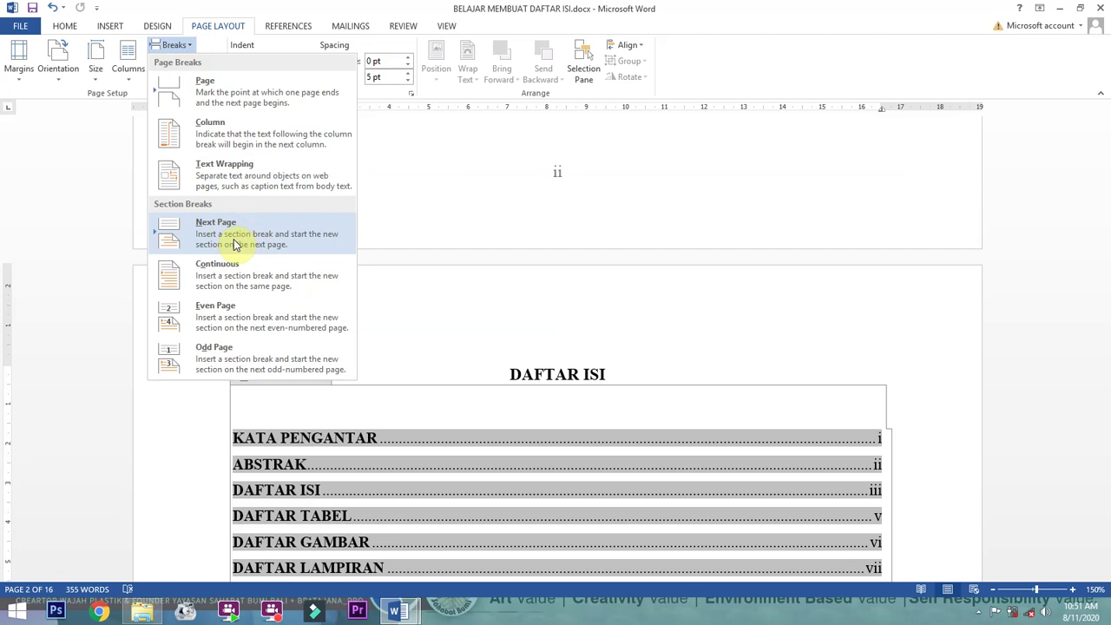
pyautogui.click(486, 179)
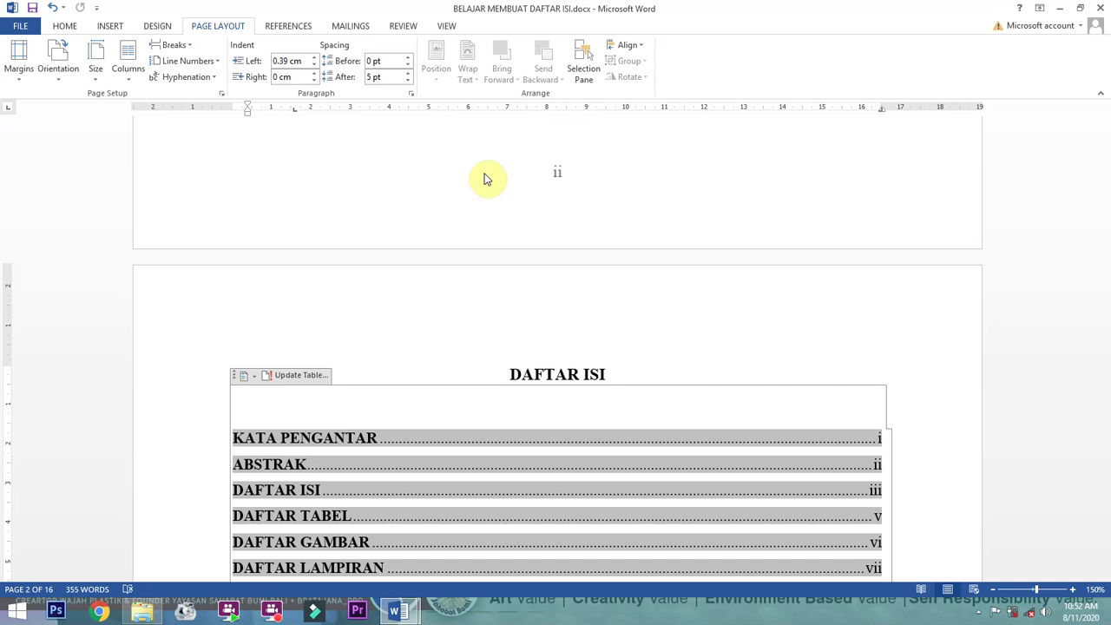
# Examine the DAFTAR ISI heading and the page numbers of the table of contents entries through BAB III
pyautogui.click(587, 374)
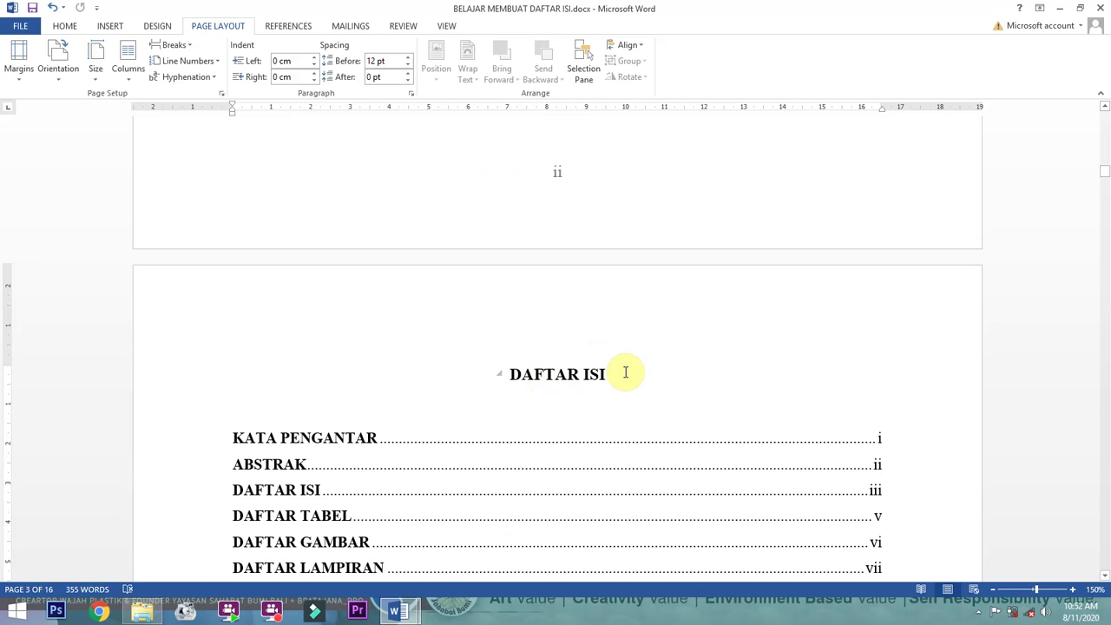
pyautogui.moveTo(620, 373); pyautogui.dragTo(521, 384)
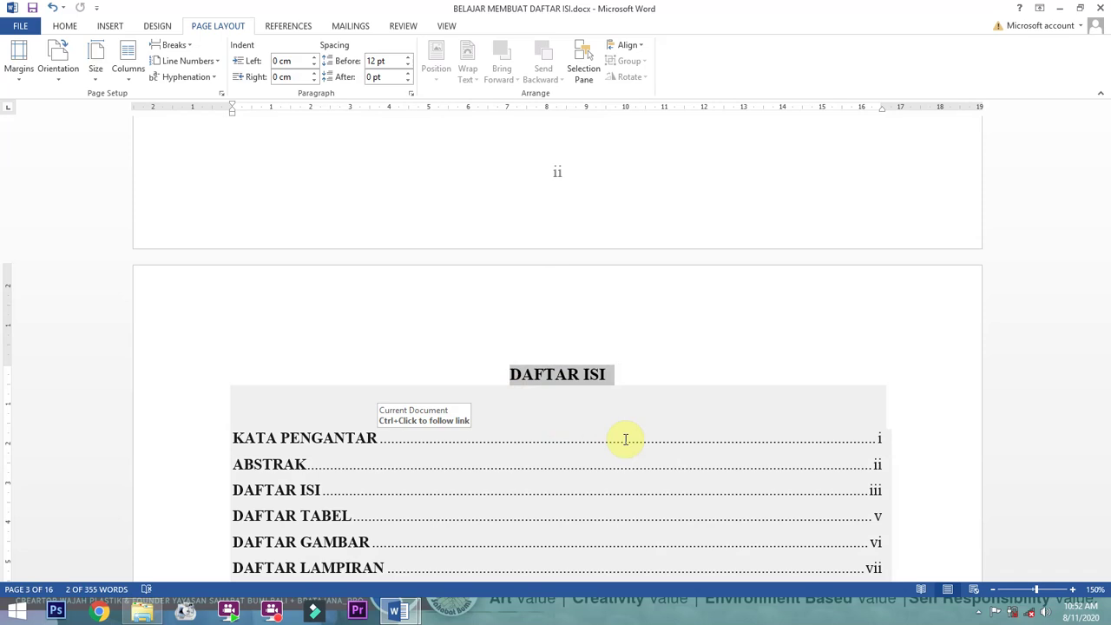
pyautogui.click(602, 379)
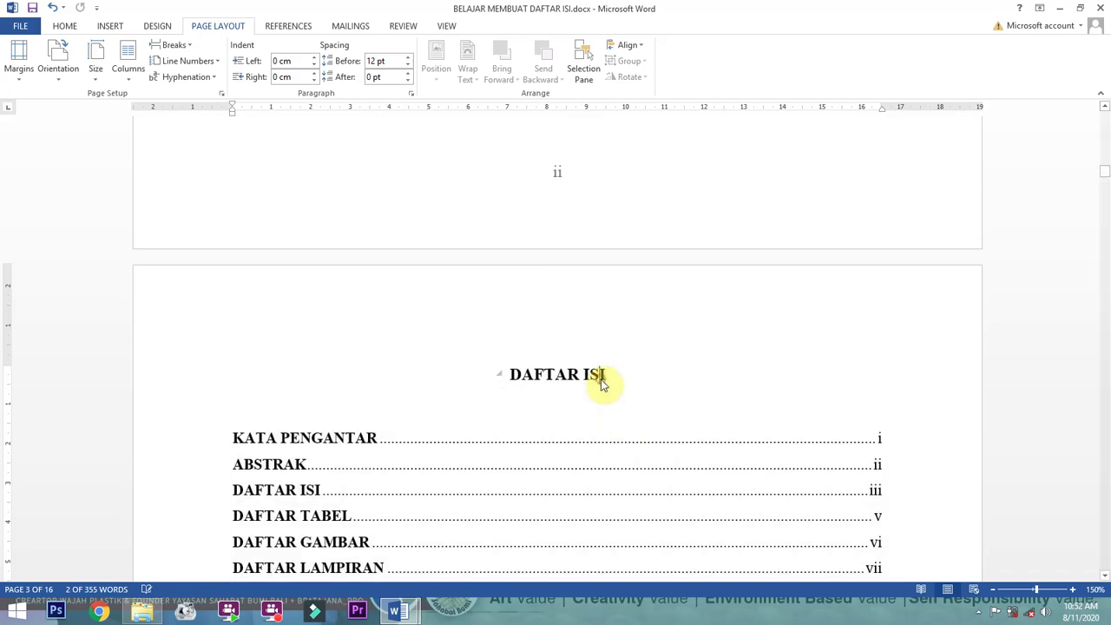
pyautogui.scroll(-5, 601, 379)
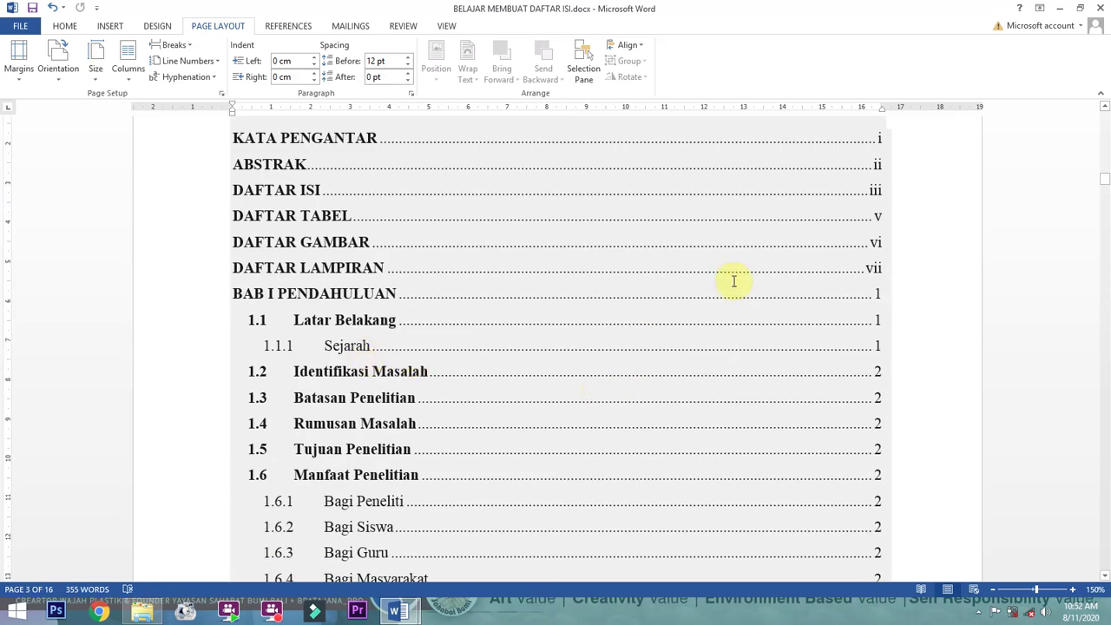
pyautogui.scroll(-3, 922, 359)
pyautogui.scroll(-1, 920, 358)
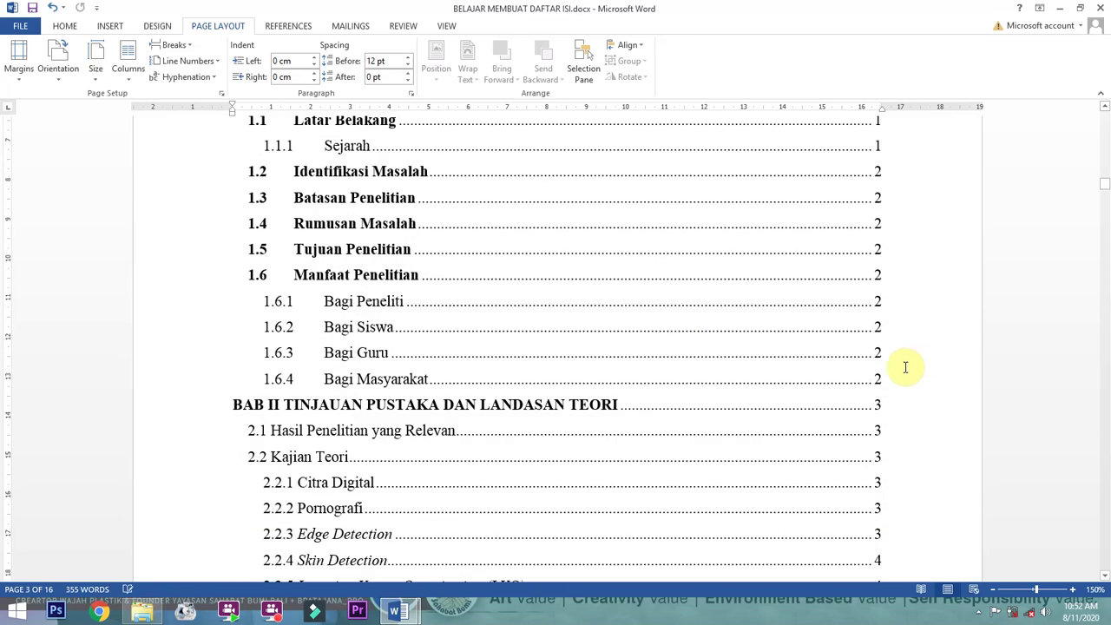
pyautogui.scroll(-2, 669, 305)
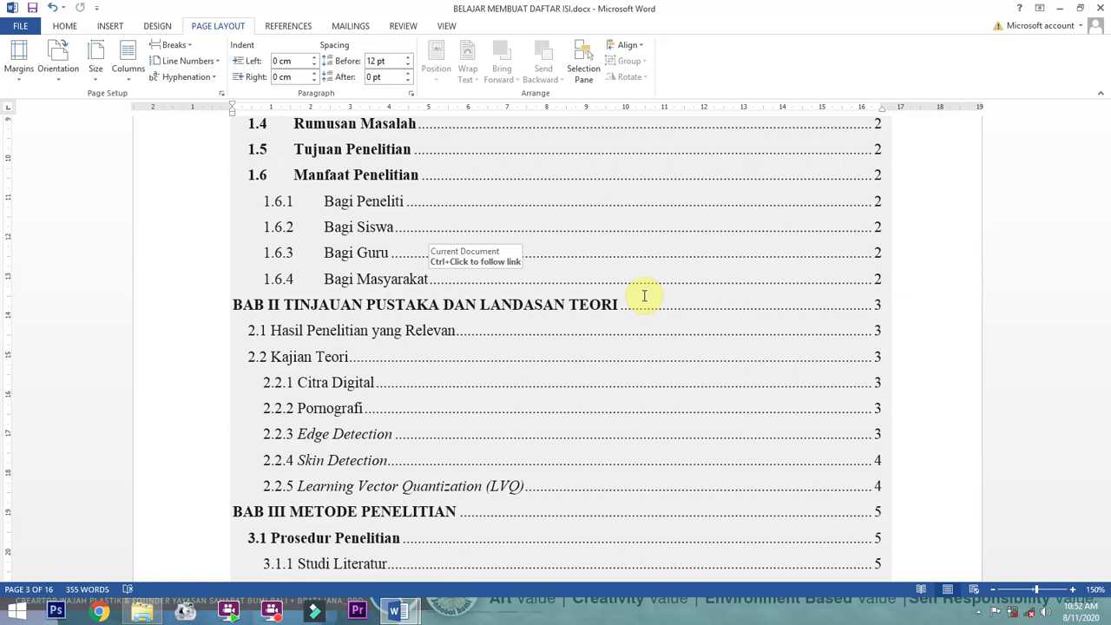
pyautogui.scroll(12, 551, 277)
pyautogui.scroll(2, 337, 201)
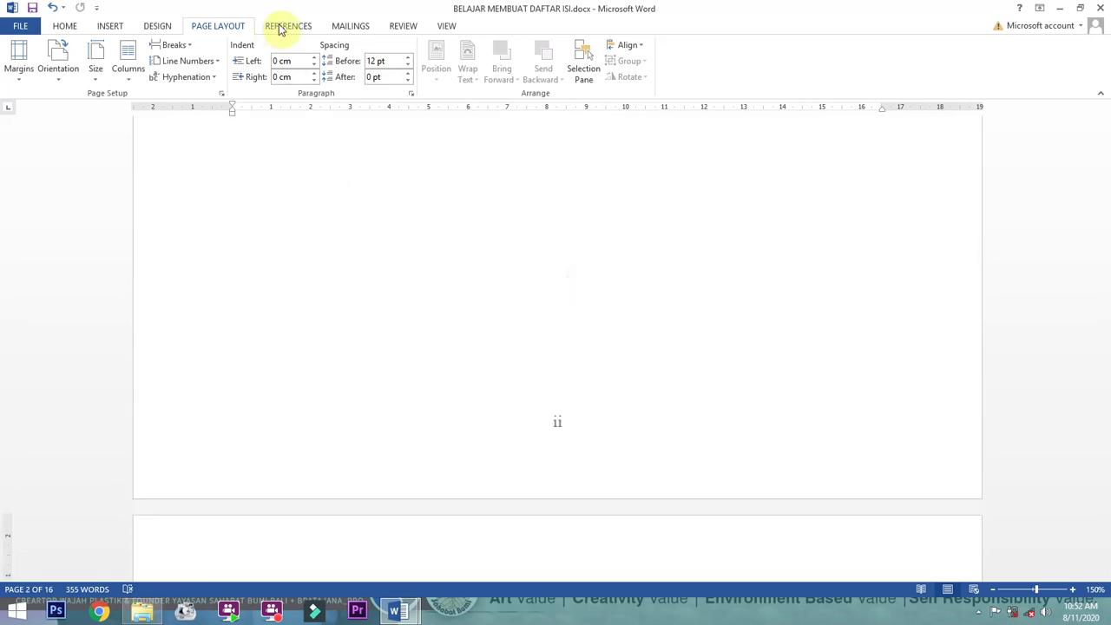
# View the built-in table of contents styles without applying one, and return to the entries of the existing table of contents
pyautogui.click(279, 26)
pyautogui.click(21, 68)
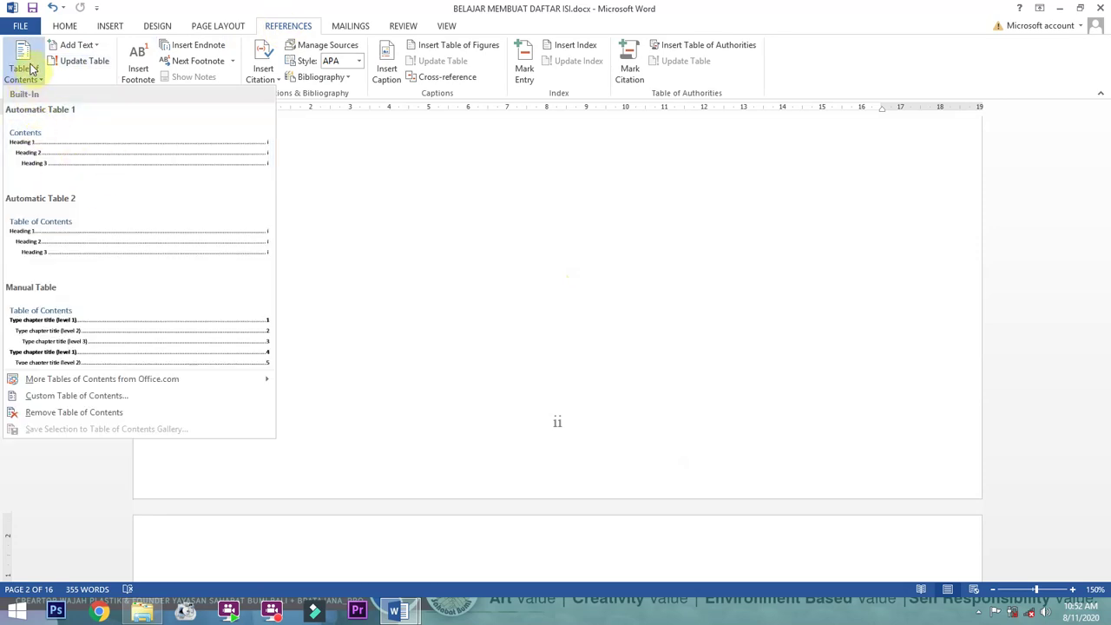
pyautogui.click(27, 66)
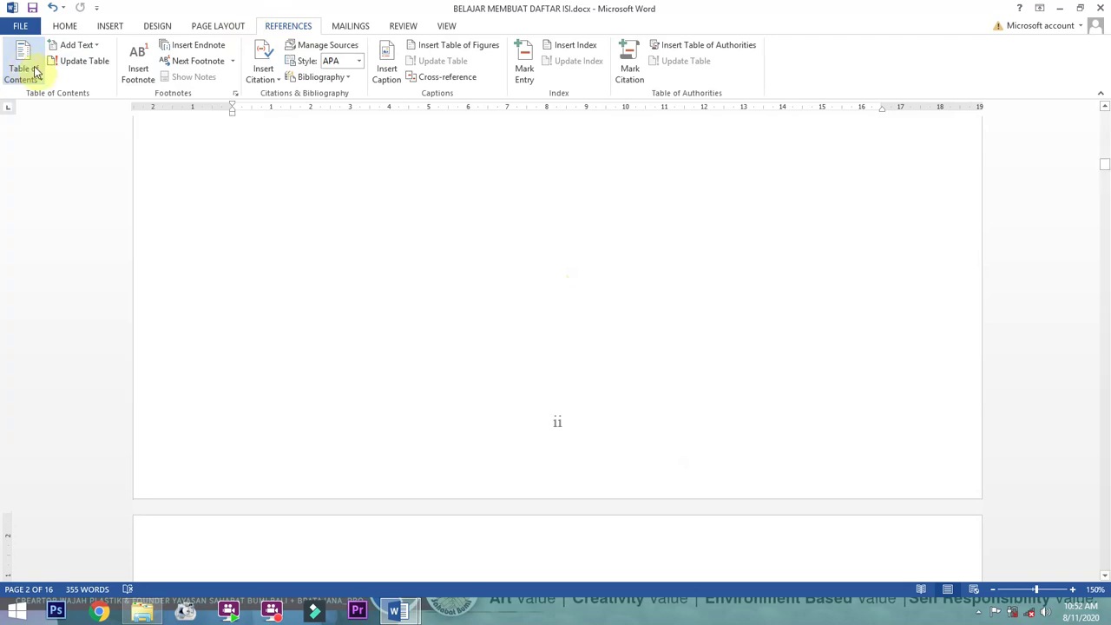
pyautogui.scroll(2, 558, 298)
pyautogui.scroll(-9, 888, 335)
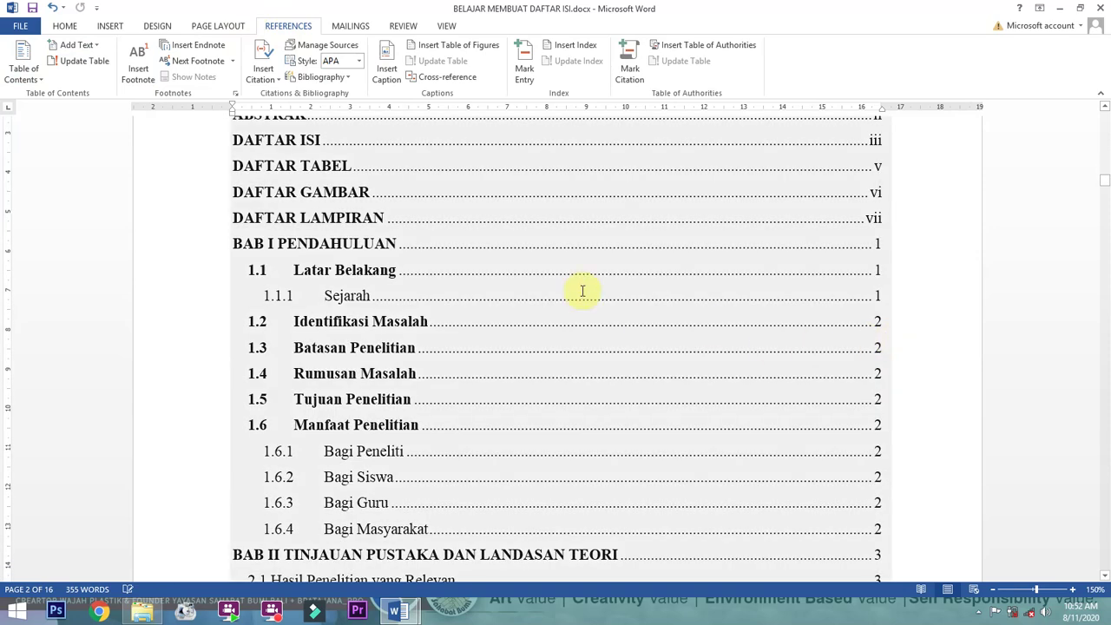
pyautogui.click(517, 250)
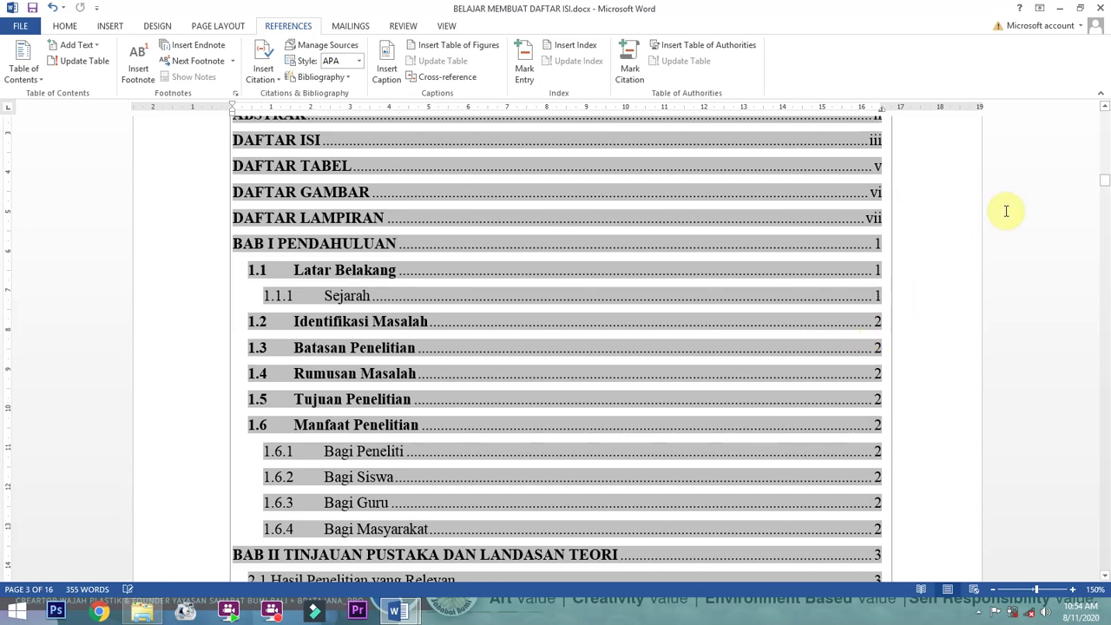
# Switch to the document "tesis V97 back up 8 okt.doc", follow the LAMPIRAN link in its table of contents, and look through the appendix pages
pyautogui.moveTo(408, 615)
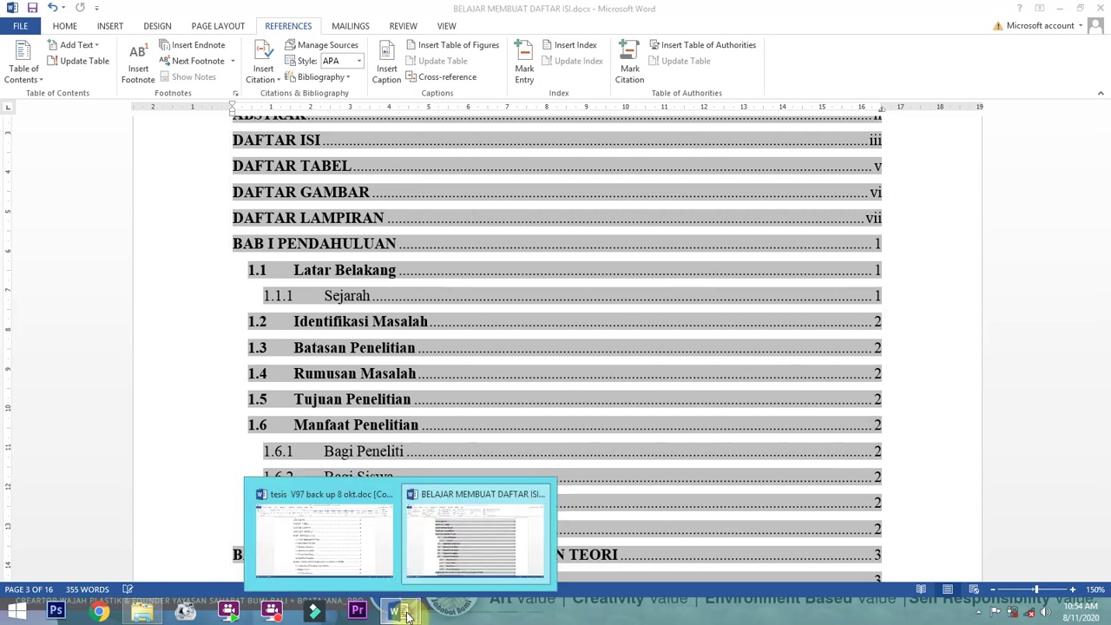
pyautogui.click(347, 549)
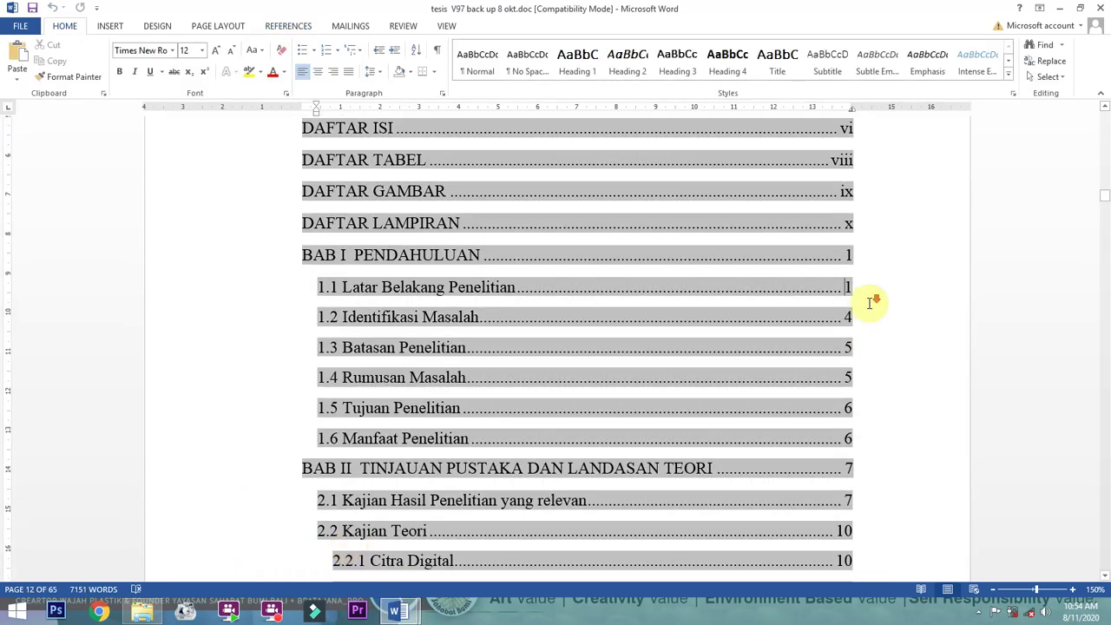
pyautogui.scroll(-15, 868, 303)
pyautogui.scroll(-5, 874, 302)
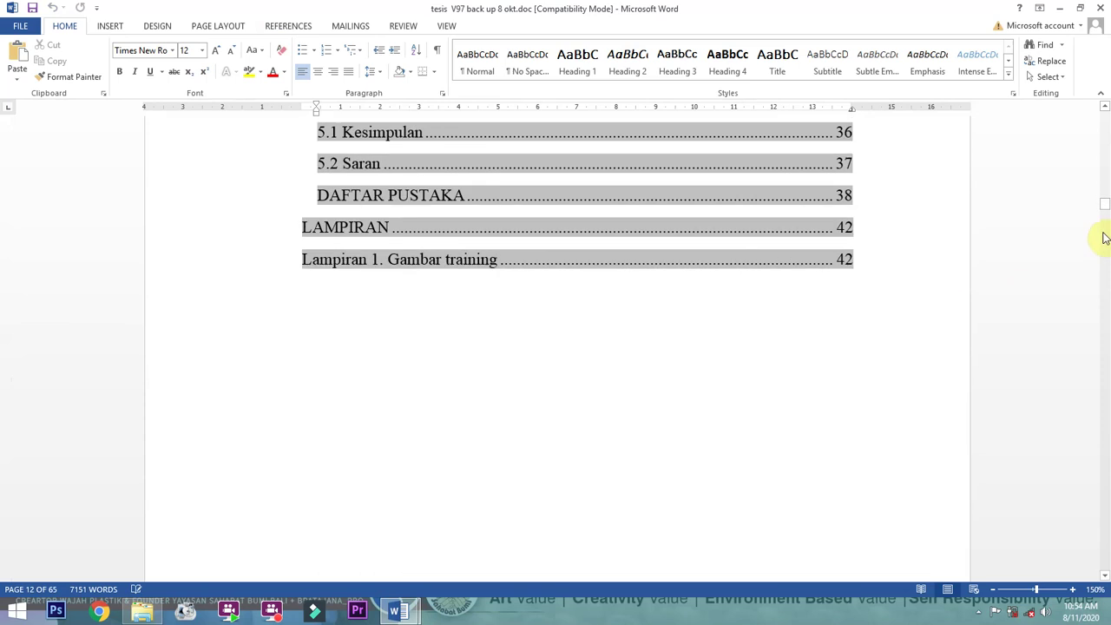
pyautogui.click(776, 252)
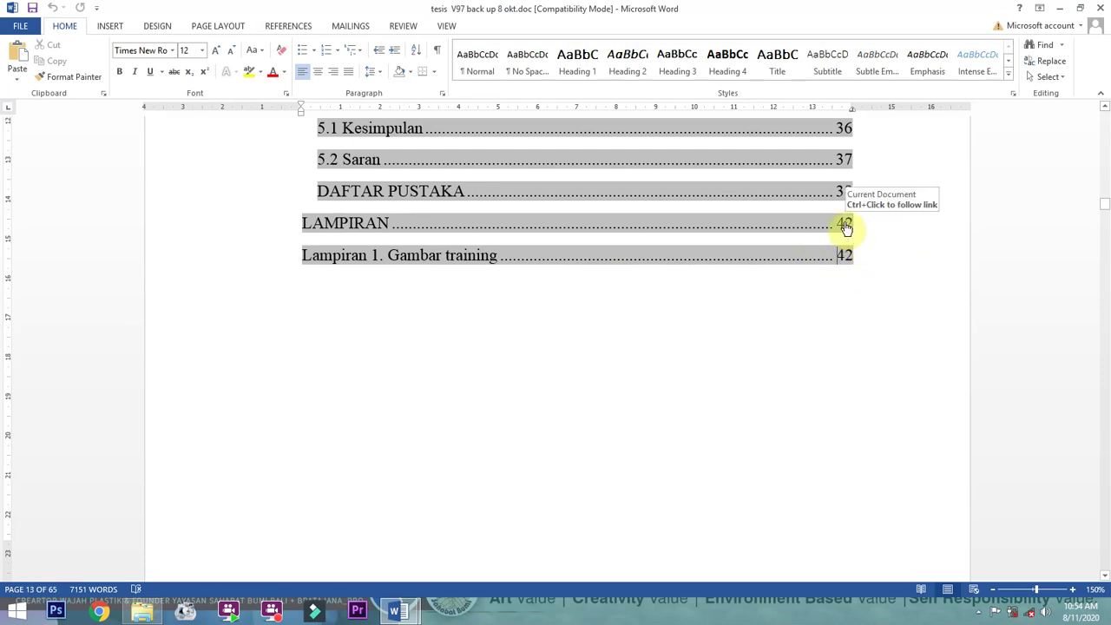
pyautogui.keyDown('ctrl'); pyautogui.click(847, 226); pyautogui.keyUp('ctrl')
pyautogui.scroll(-20, 568, 317)
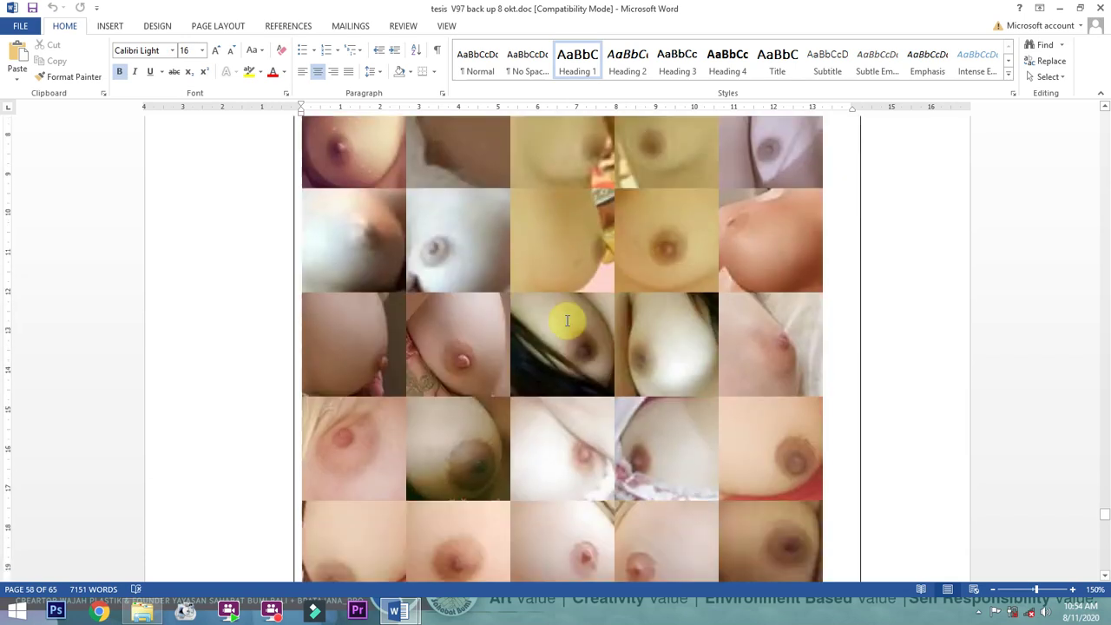
# Switch to the document "BELAJAR MEMBUAT DAFTAR ISI.docx" and examine its table of contents entries through BAB III METODE PENELITIAN
pyautogui.scroll(3, 567, 321)
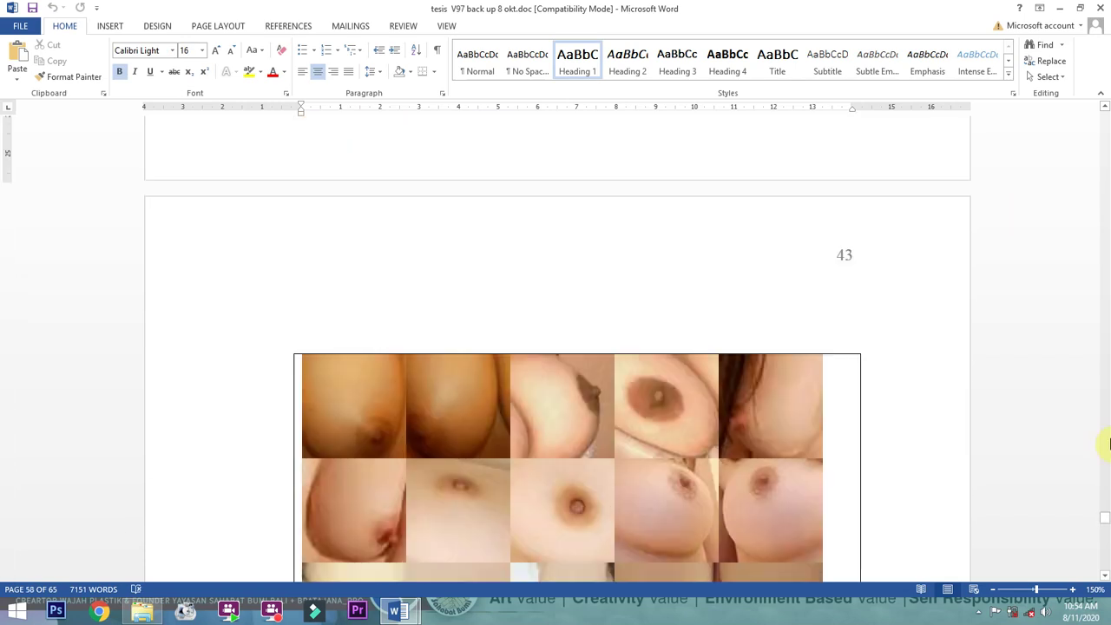
pyautogui.moveTo(1105, 517); pyautogui.dragTo(1105, 143)
pyautogui.moveTo(399, 611)
pyautogui.click(451, 543)
pyautogui.scroll(-1, 729, 394)
pyautogui.scroll(2, 769, 333)
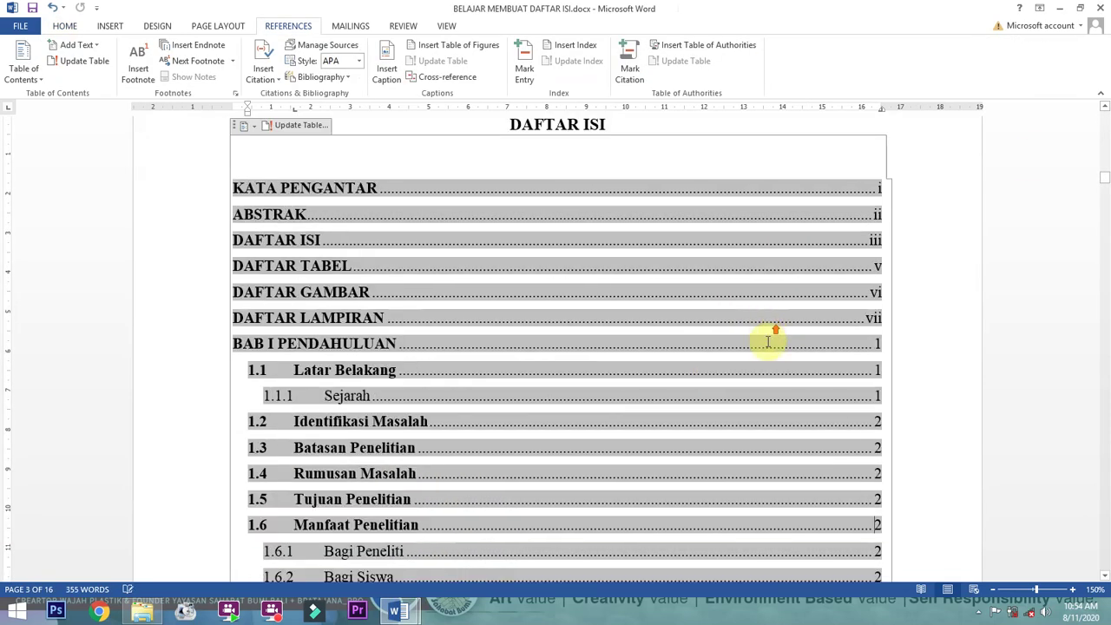
pyautogui.scroll(-3, 578, 304)
pyautogui.scroll(-2, 627, 318)
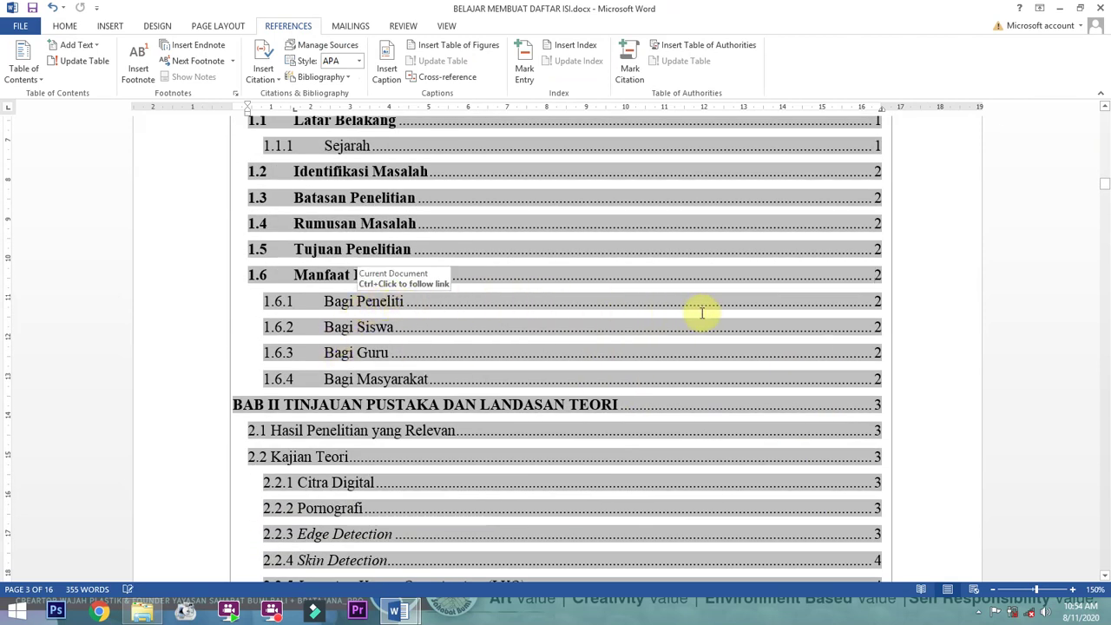
pyautogui.scroll(-6, 702, 312)
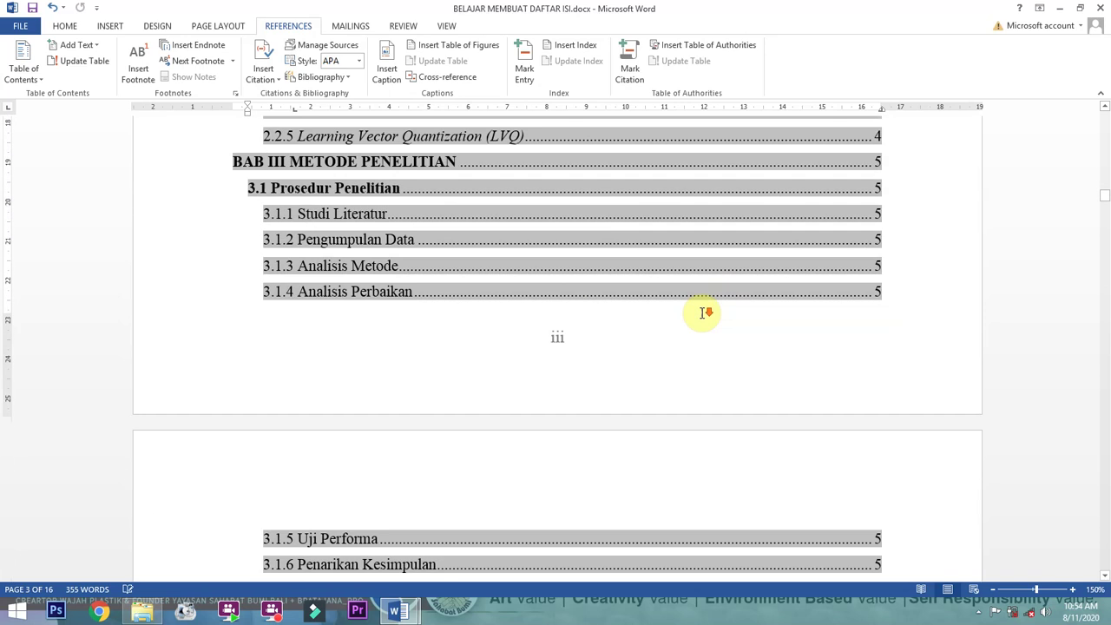
# Follow the table of contents link for 1.6.1 Bagi Peneliti to its heading in the document
pyautogui.scroll(11, 705, 313)
pyautogui.scroll(-4, 705, 313)
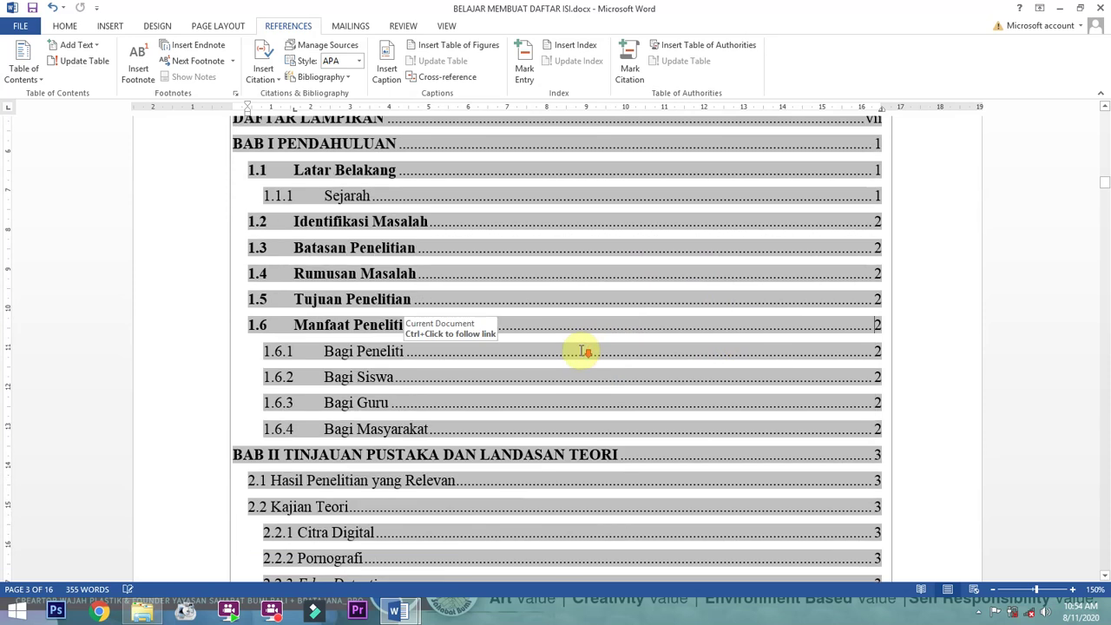
pyautogui.keyDown('ctrl'); pyautogui.click(877, 354); pyautogui.keyUp('ctrl')
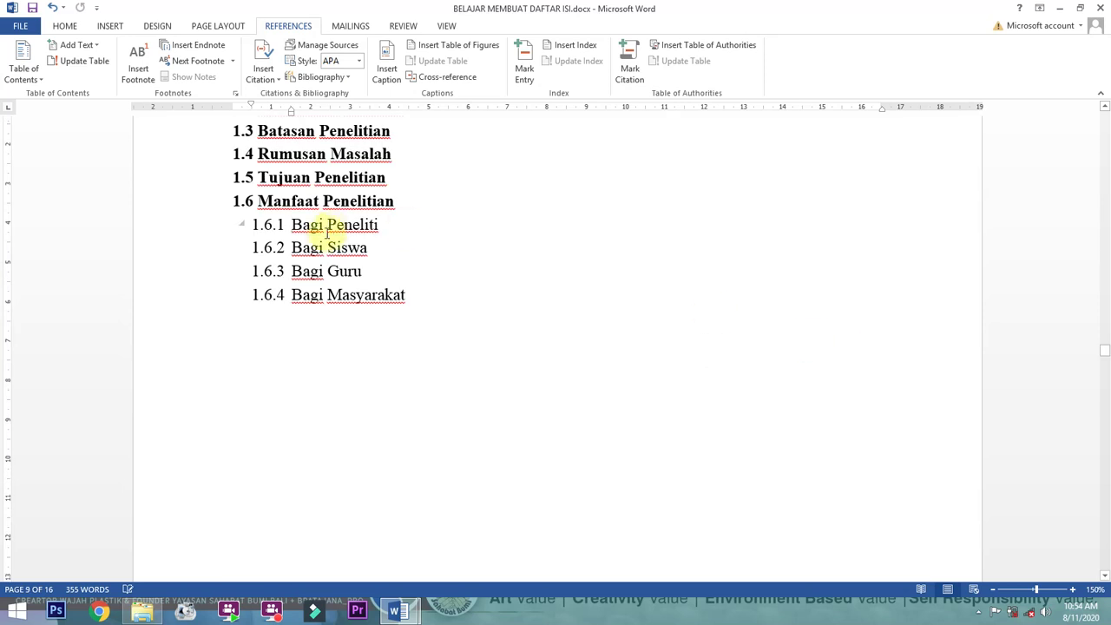
# Return to the table of contents and follow the link of the 4.1 entry under BAB IV HASIL DAN PEMBAHASAN
pyautogui.scroll(20, 319, 233)
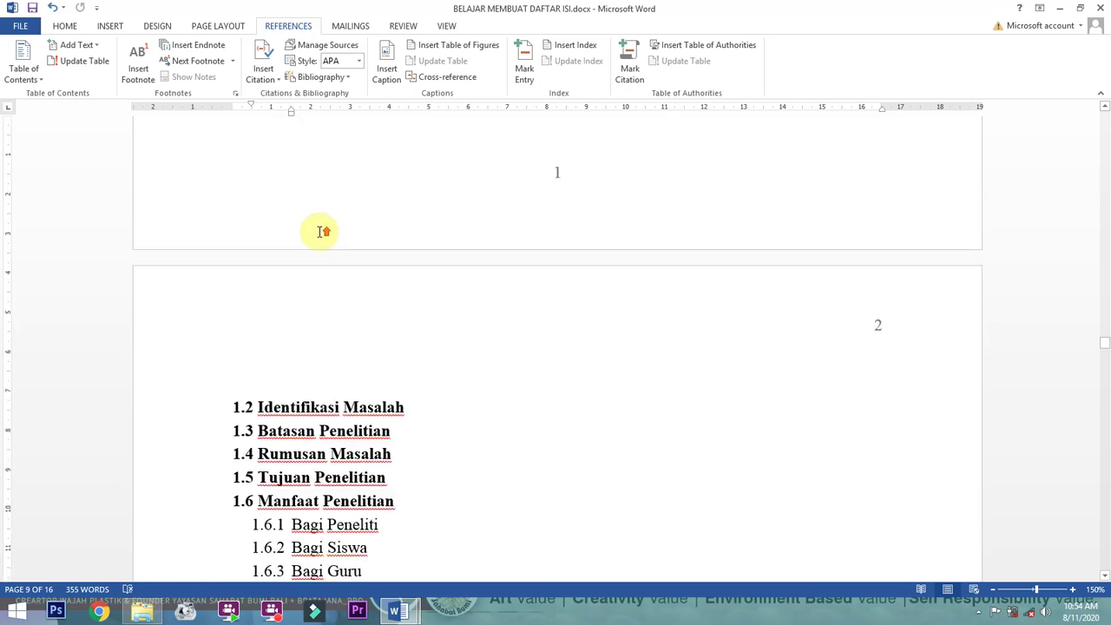
pyautogui.scroll(20, 321, 232)
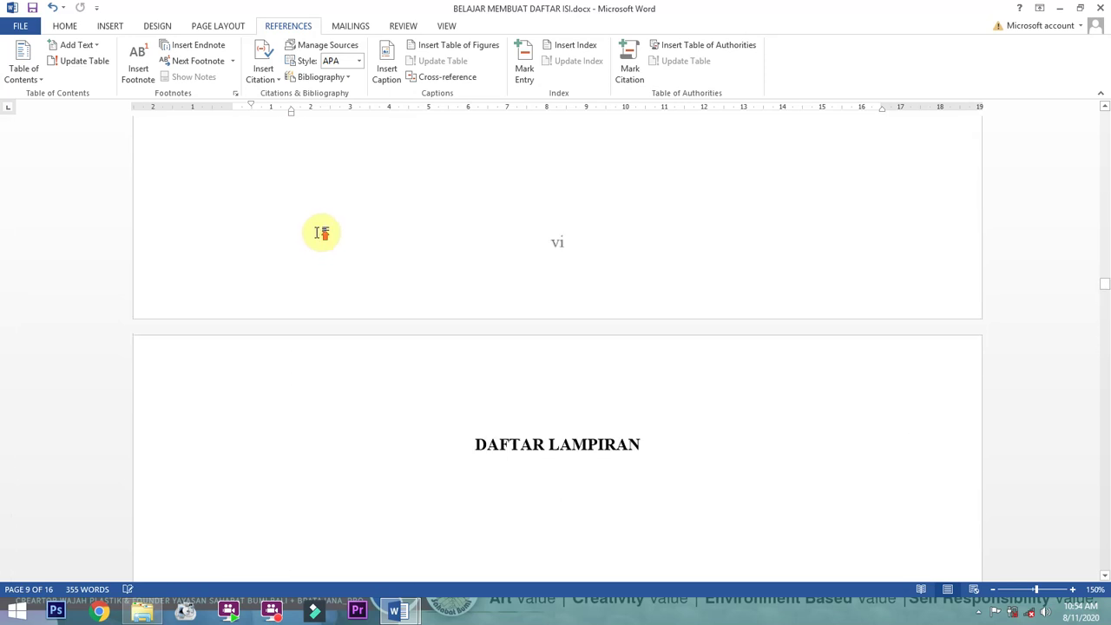
pyautogui.scroll(10, 316, 231)
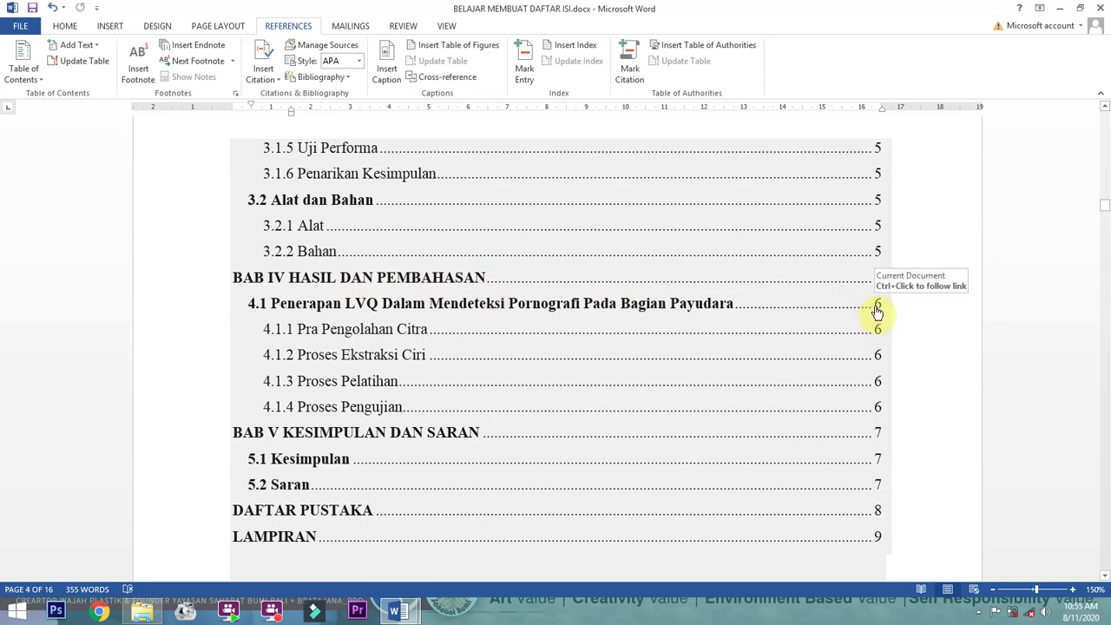
pyautogui.doubleClick(877, 305)
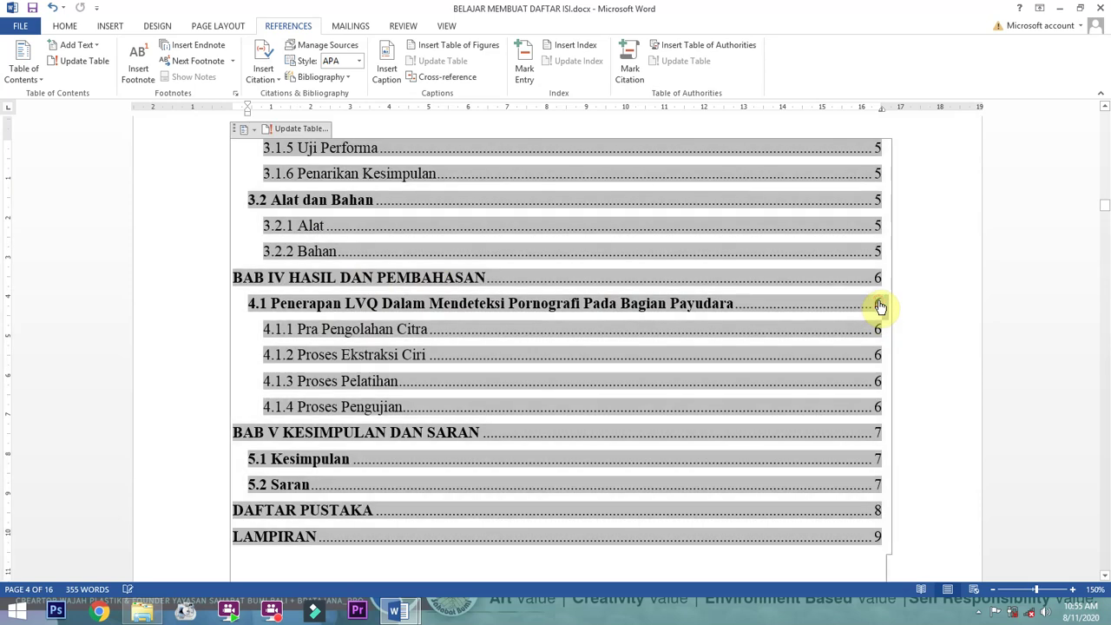
pyautogui.keyDown('ctrl'); pyautogui.click(878, 305); pyautogui.keyUp('ctrl')
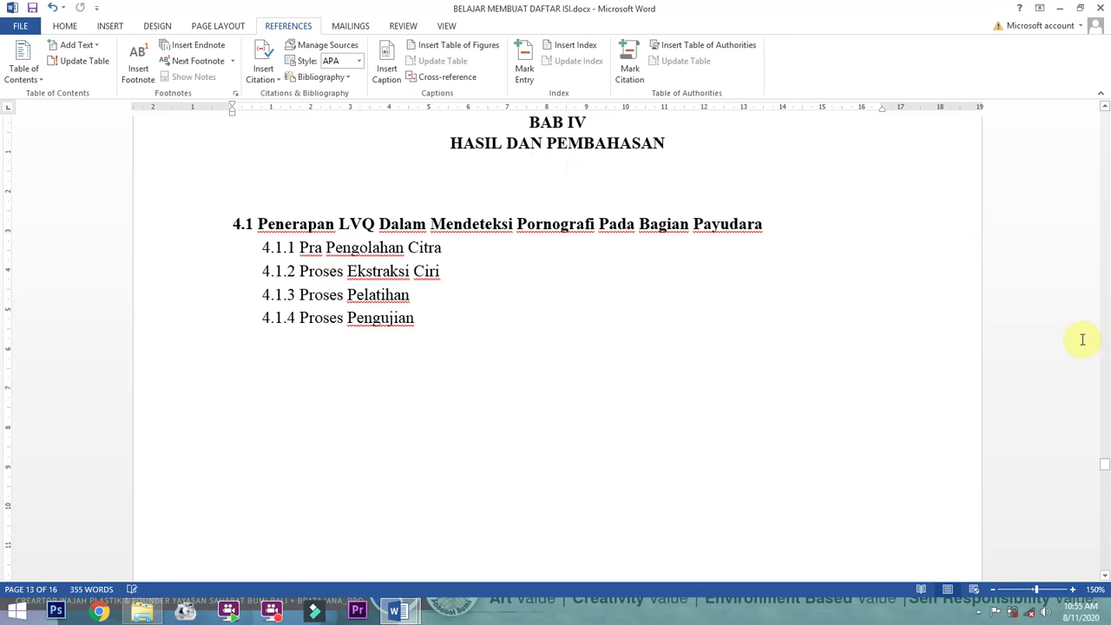
# Check the page numbers from BAB IV through DAFTAR PUSTAKA to the last page, and return to the DAFTAR ISI page
pyautogui.scroll(-5, 651, 369)
pyautogui.scroll(-20, 651, 369)
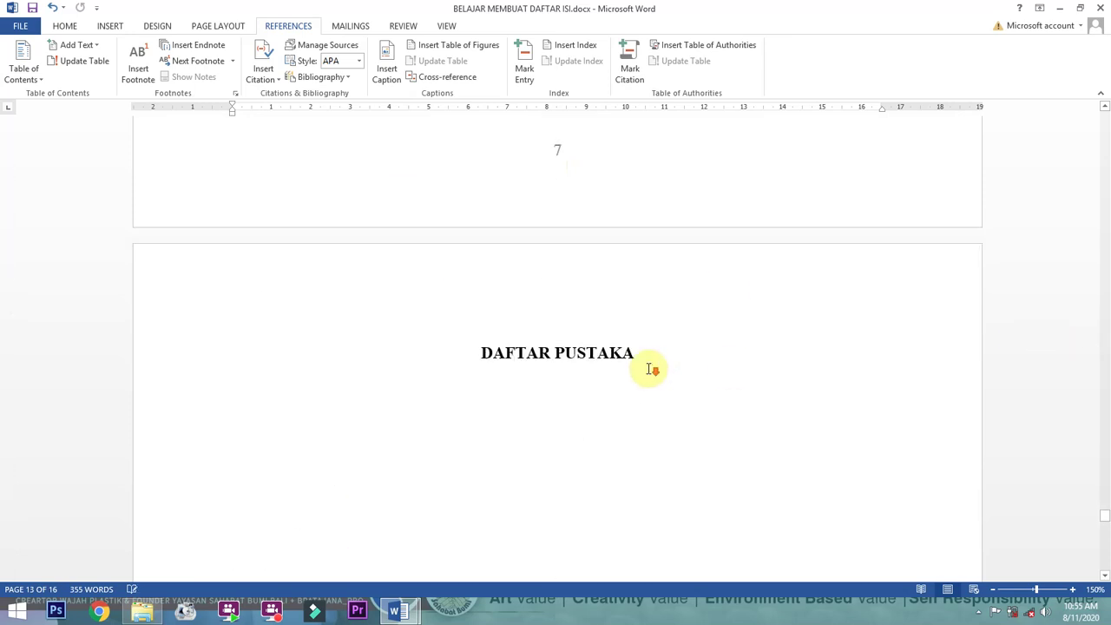
pyautogui.scroll(-8, 649, 369)
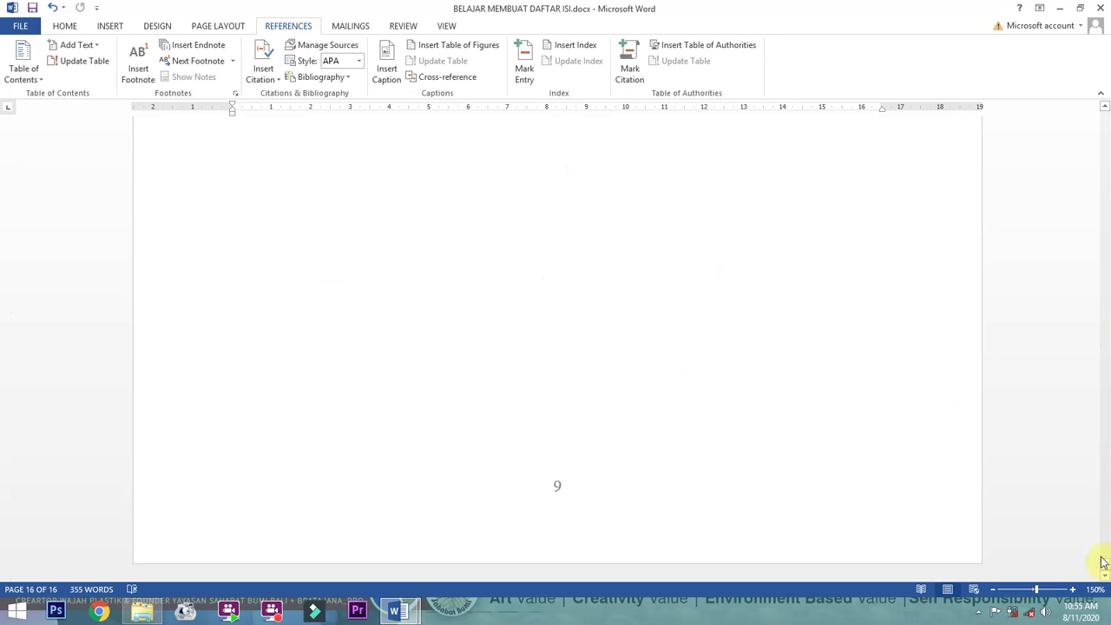
pyautogui.moveTo(1105, 563); pyautogui.dragTo(1099, 169)
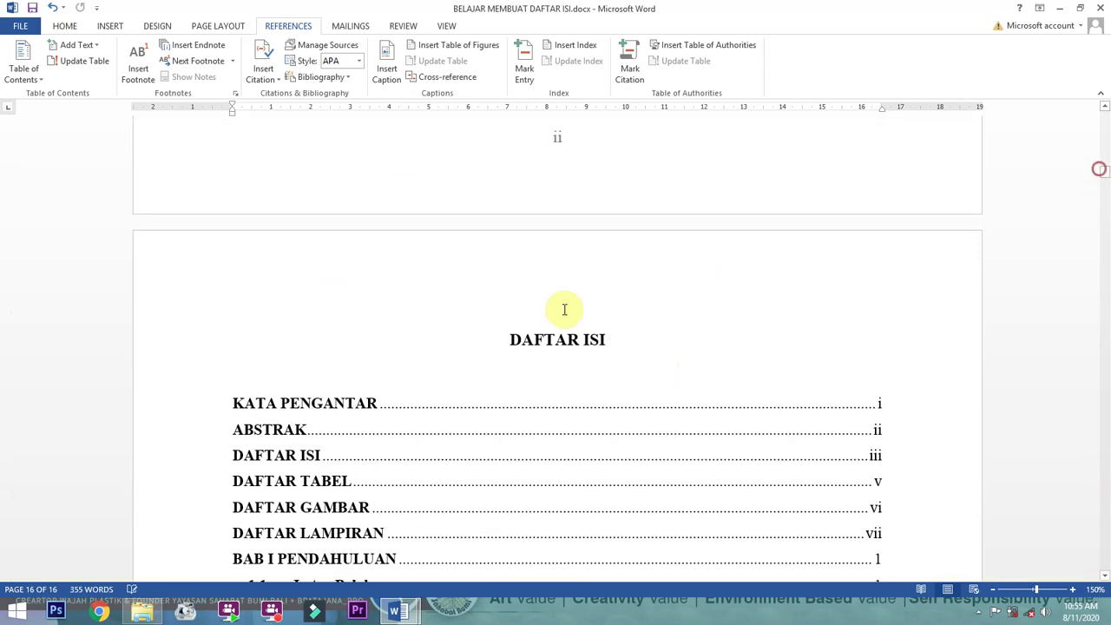
# Follow the table of contents link for 2.2.1 Citra Digital to its heading in BAB II
pyautogui.scroll(-4, 558, 315)
pyautogui.click(557, 315)
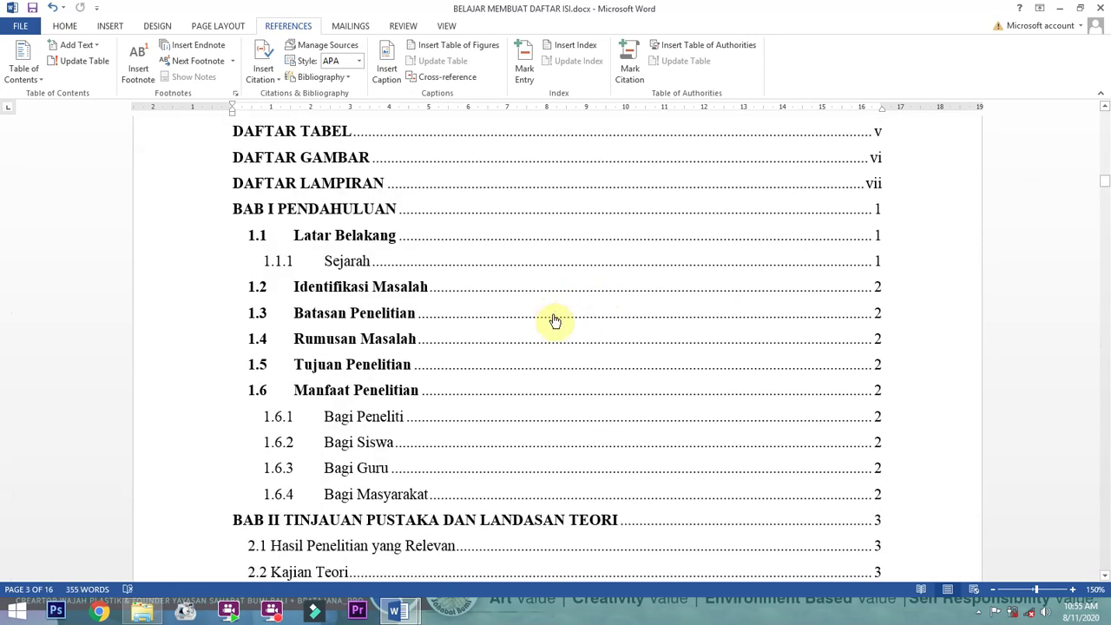
pyautogui.click(556, 321)
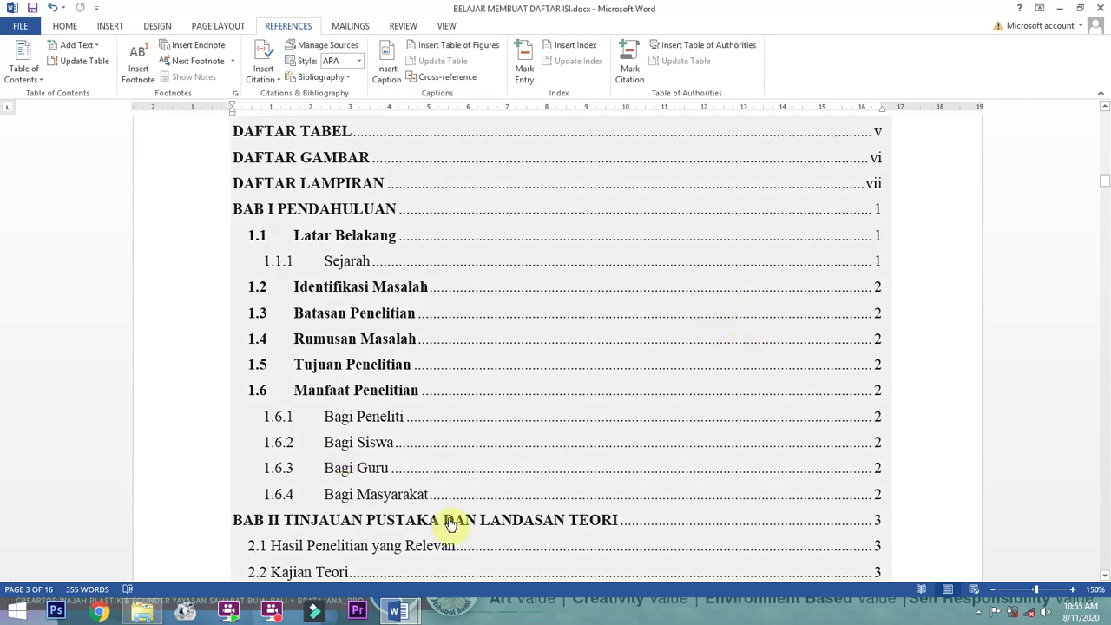
pyautogui.scroll(-2, 441, 507)
pyautogui.scroll(-1, 455, 469)
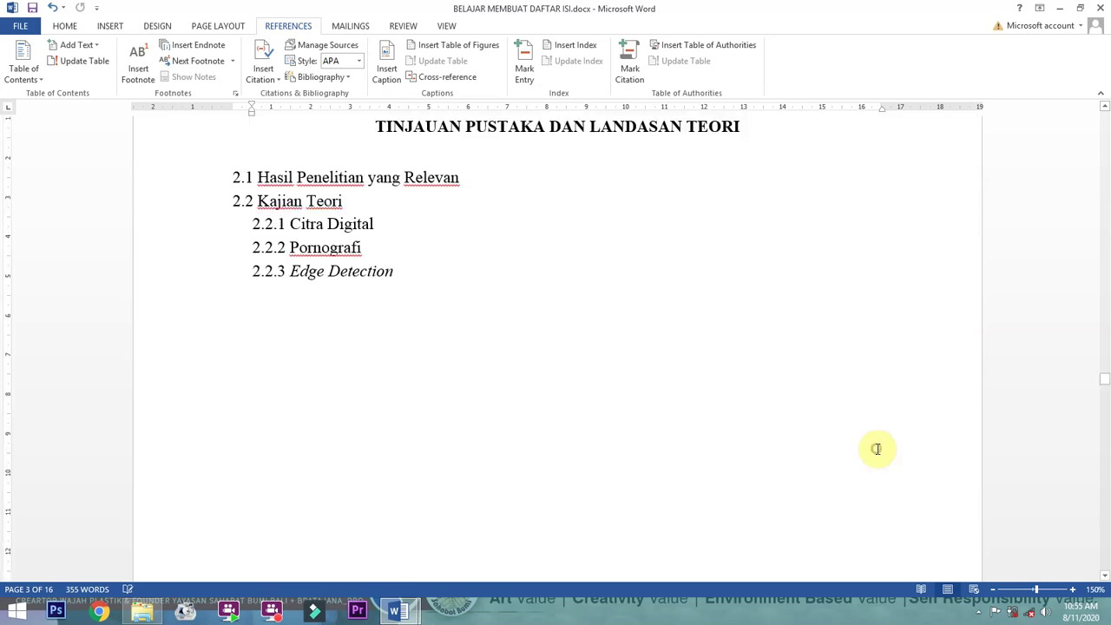
pyautogui.keyDown('ctrl'); pyautogui.click(875, 453); pyautogui.keyUp('ctrl')
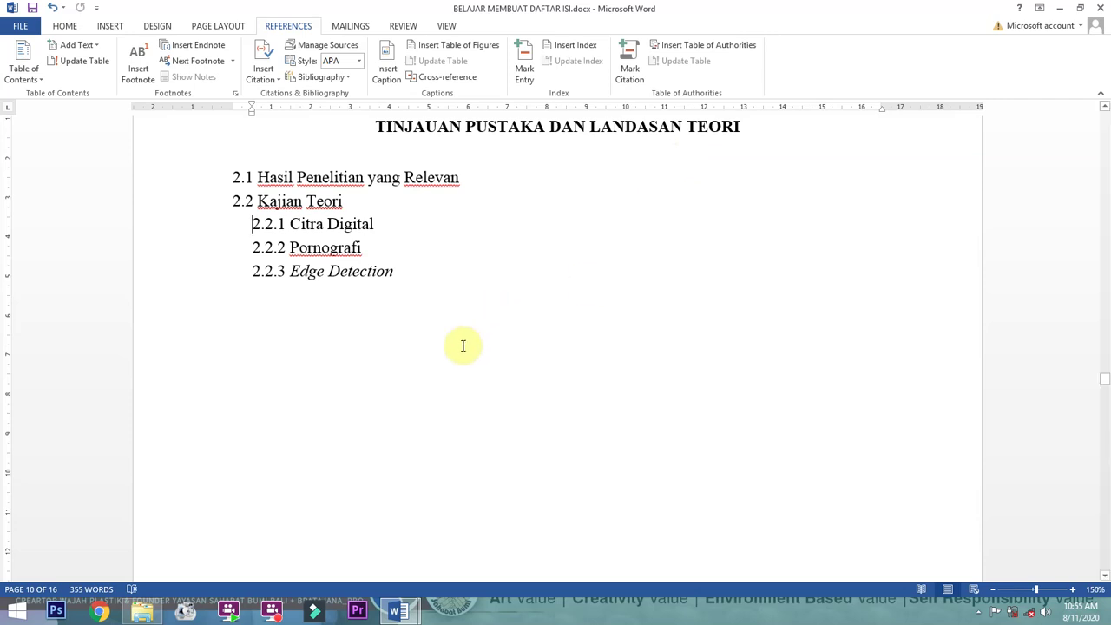
pyautogui.click(273, 611)
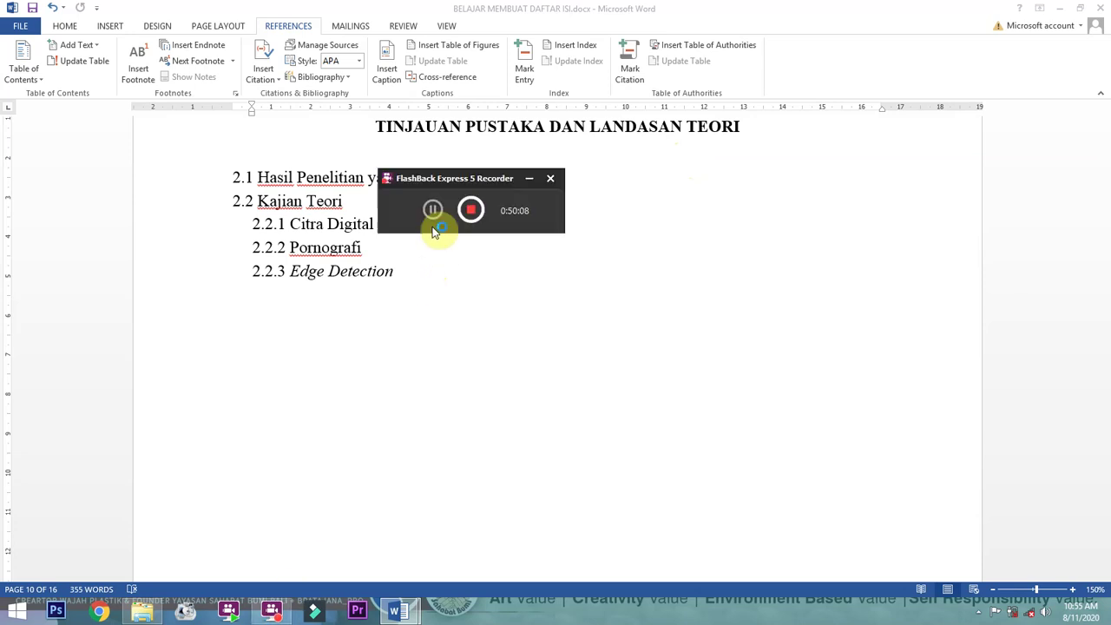